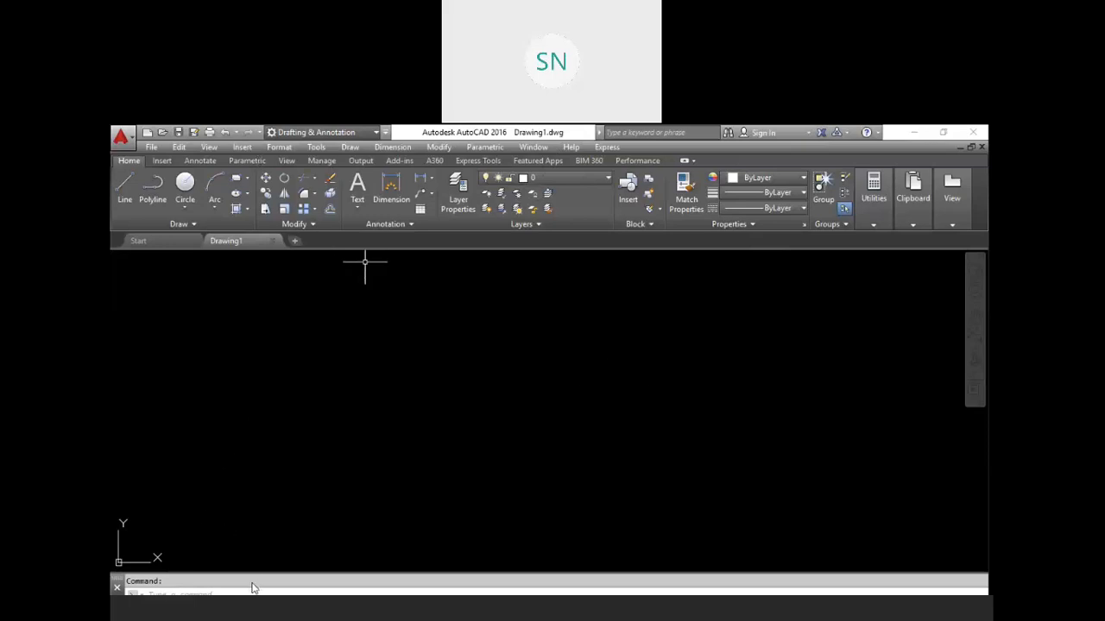
Start a new table in the Standard style and set its insertion behavior to Specify insertion point
click(945, 134)
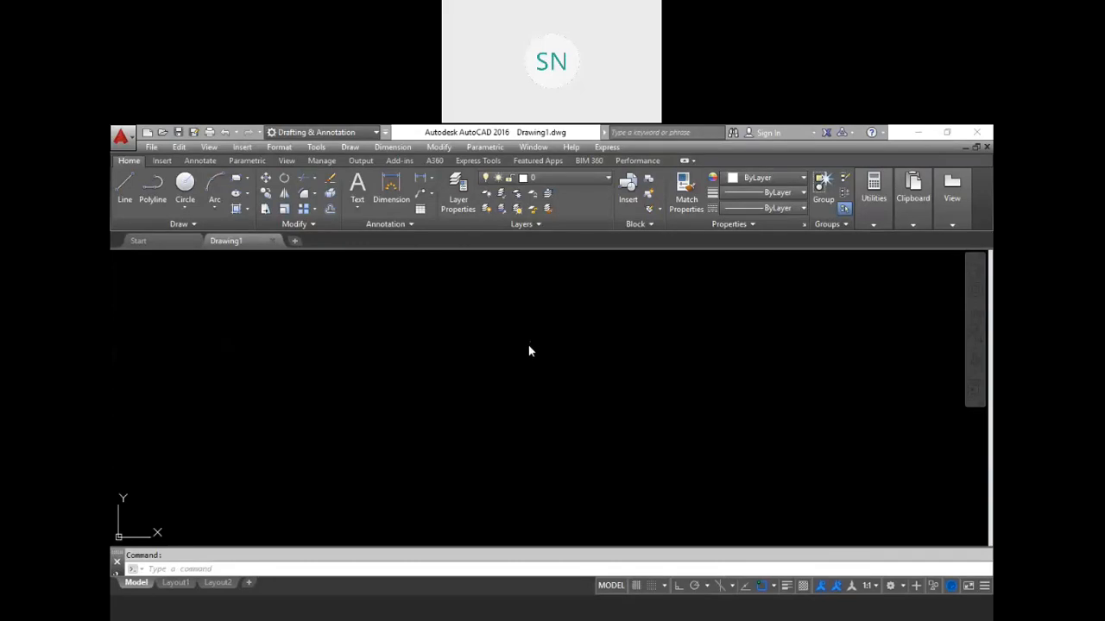
click(401, 429)
click(354, 427)
text(tb)
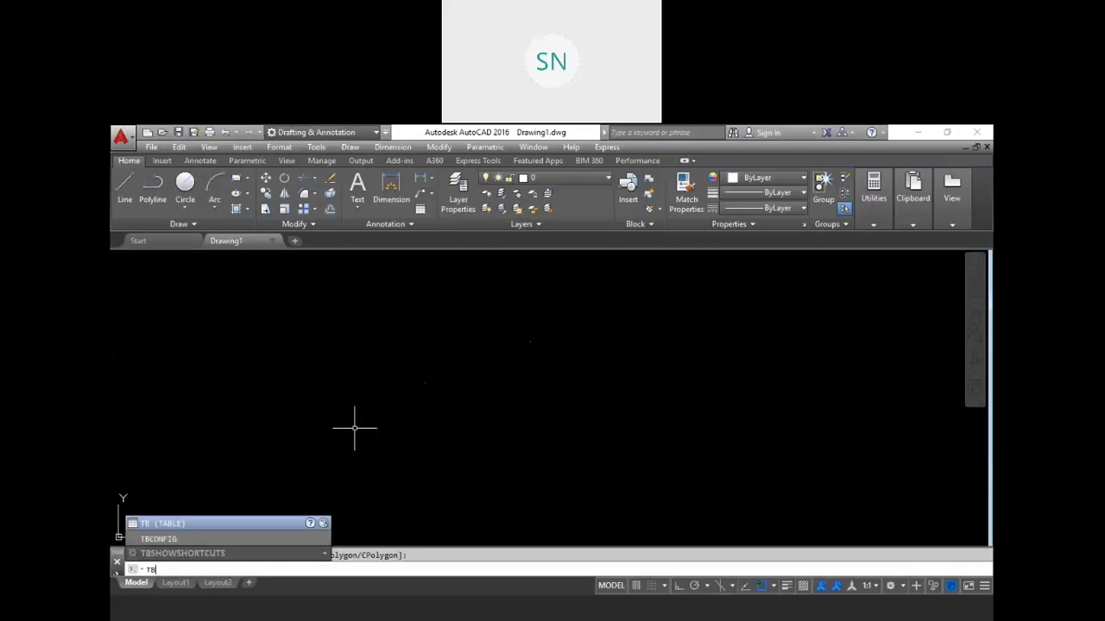
key(Return)
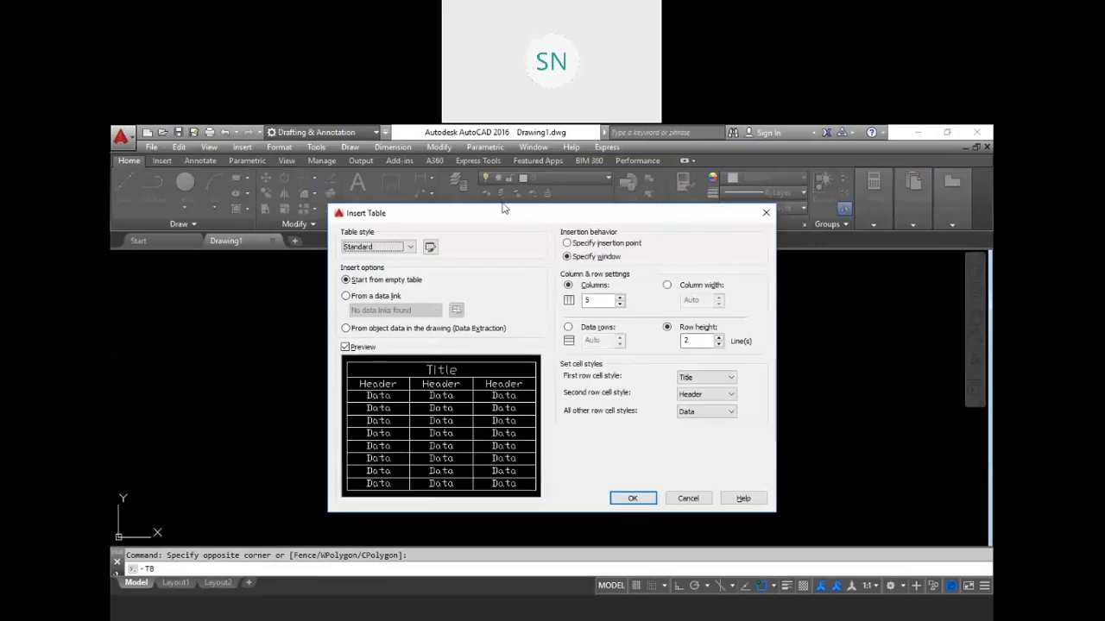
drag(467, 212, 413, 180)
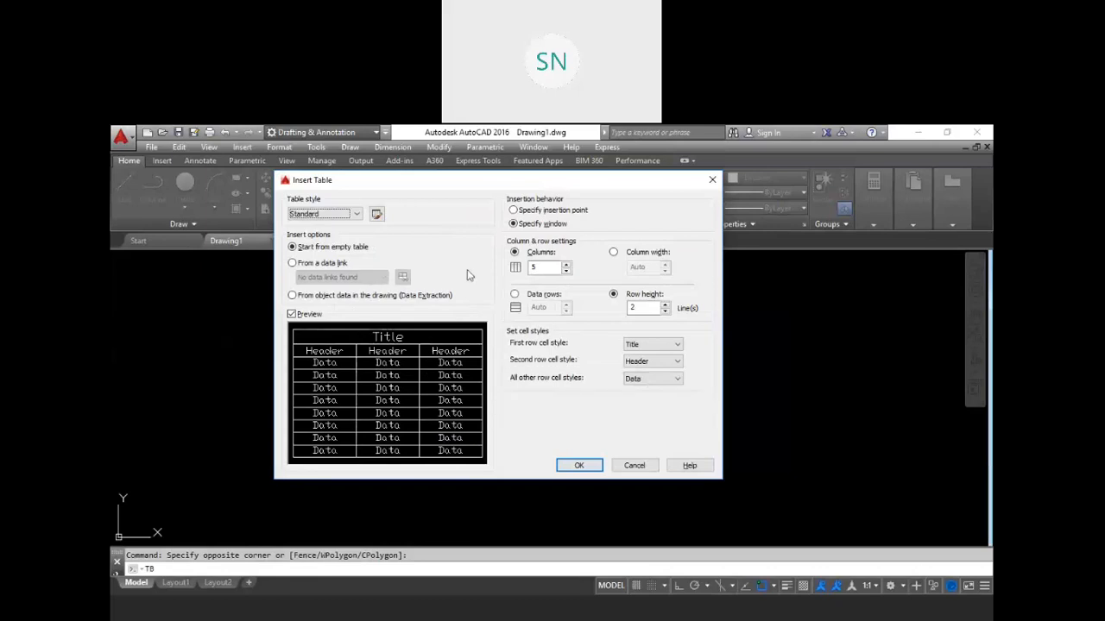
click(249, 608)
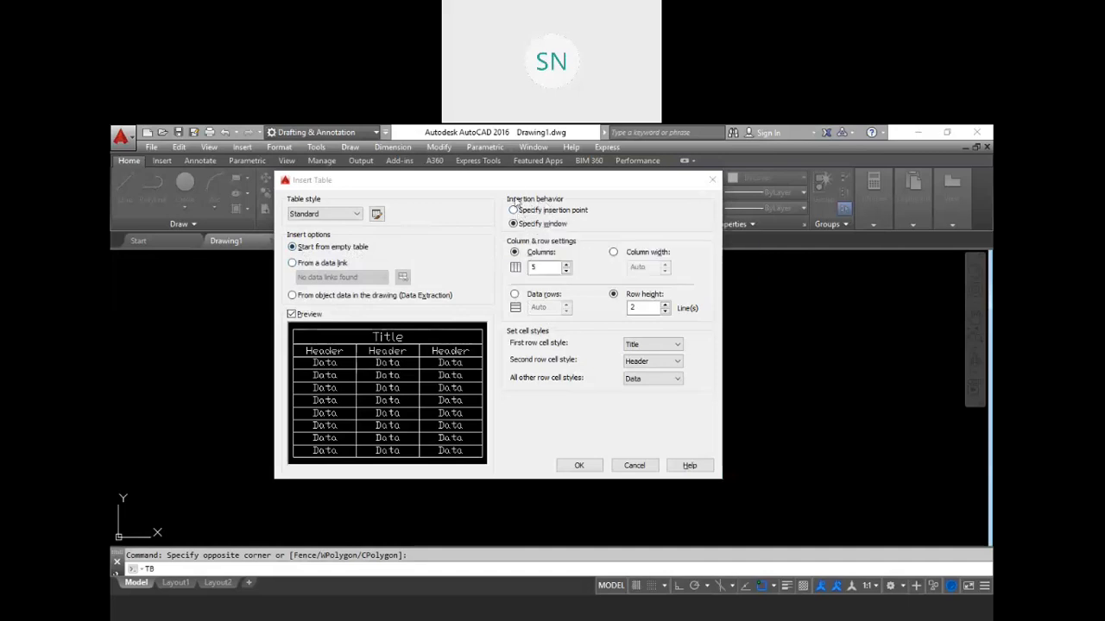
drag(515, 189, 456, 179)
click(470, 202)
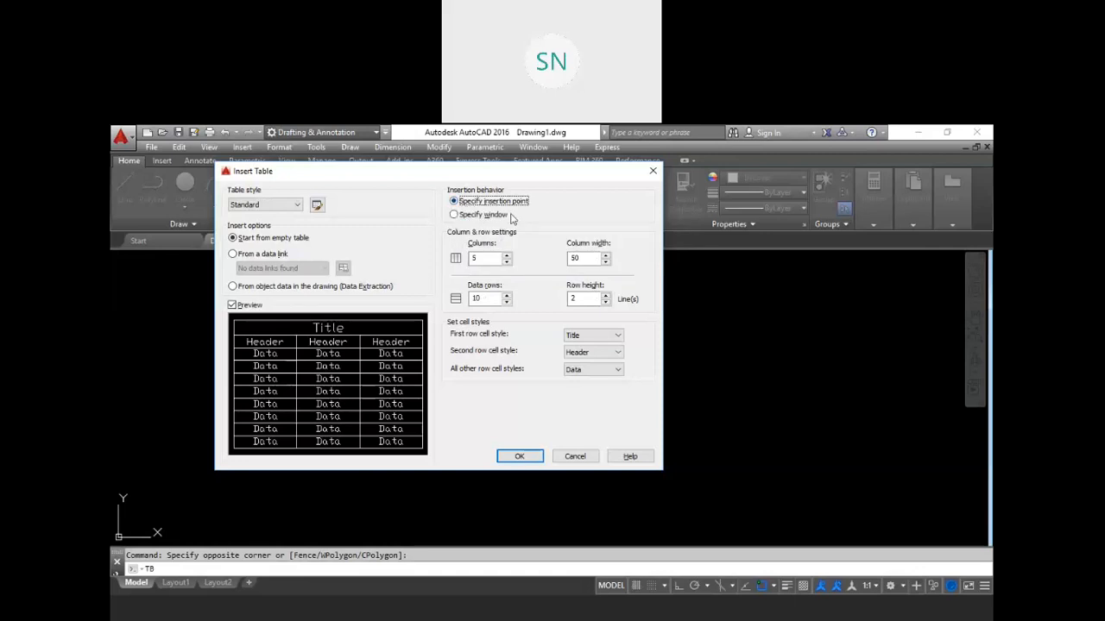
Place the empty table with 5 columns and 10 data rows in the drawing, leaving its title cell blank
click(520, 456)
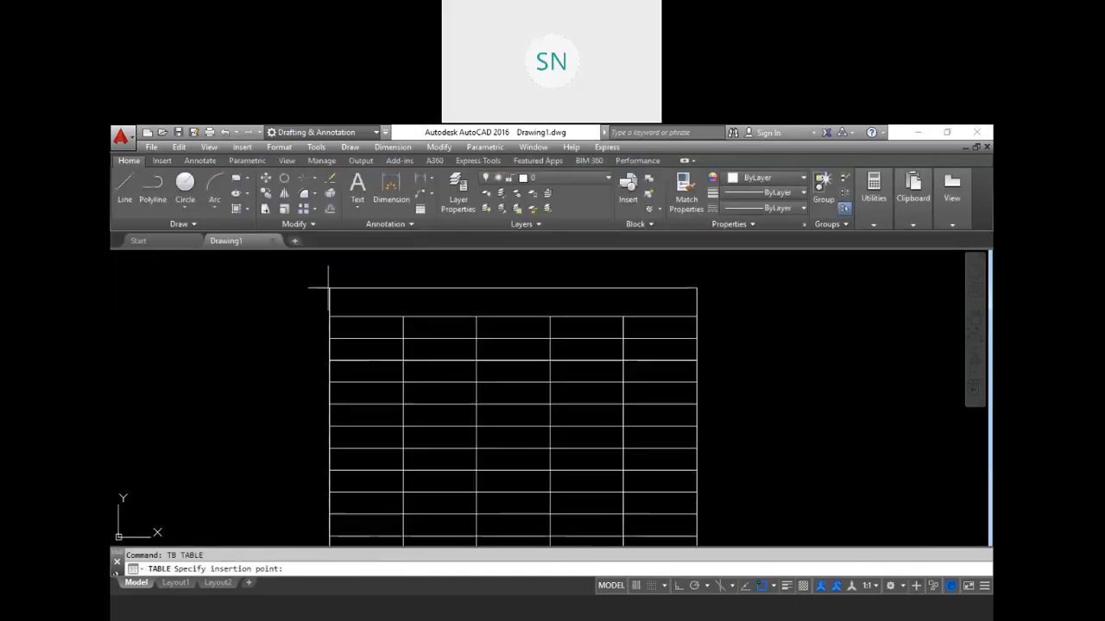
scroll(352, 302, down, 2)
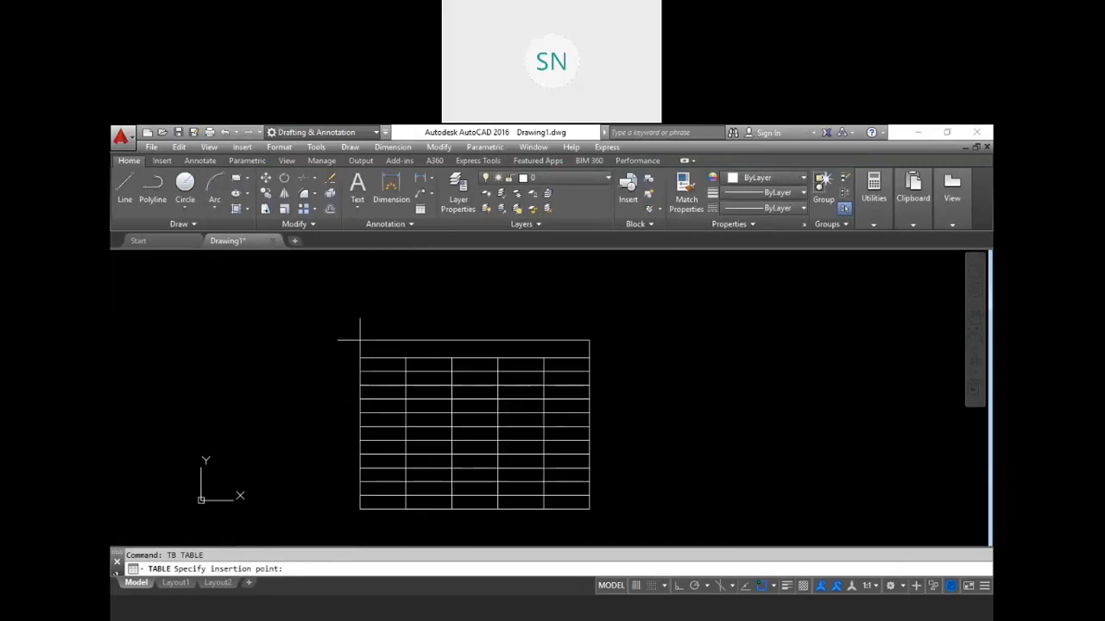
click(283, 308)
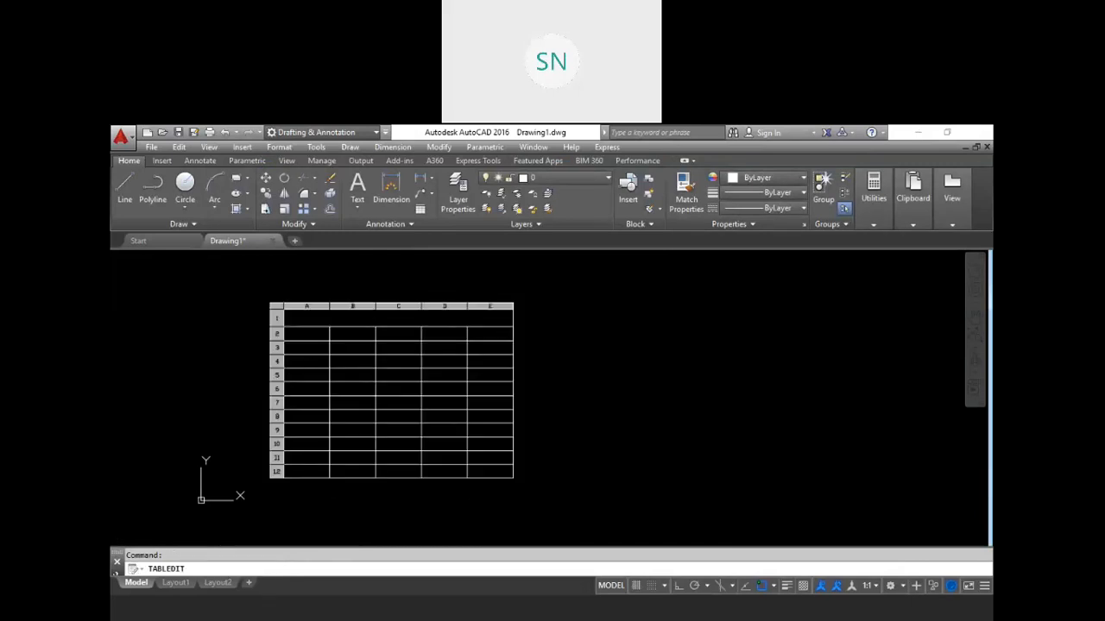
key(Escape)
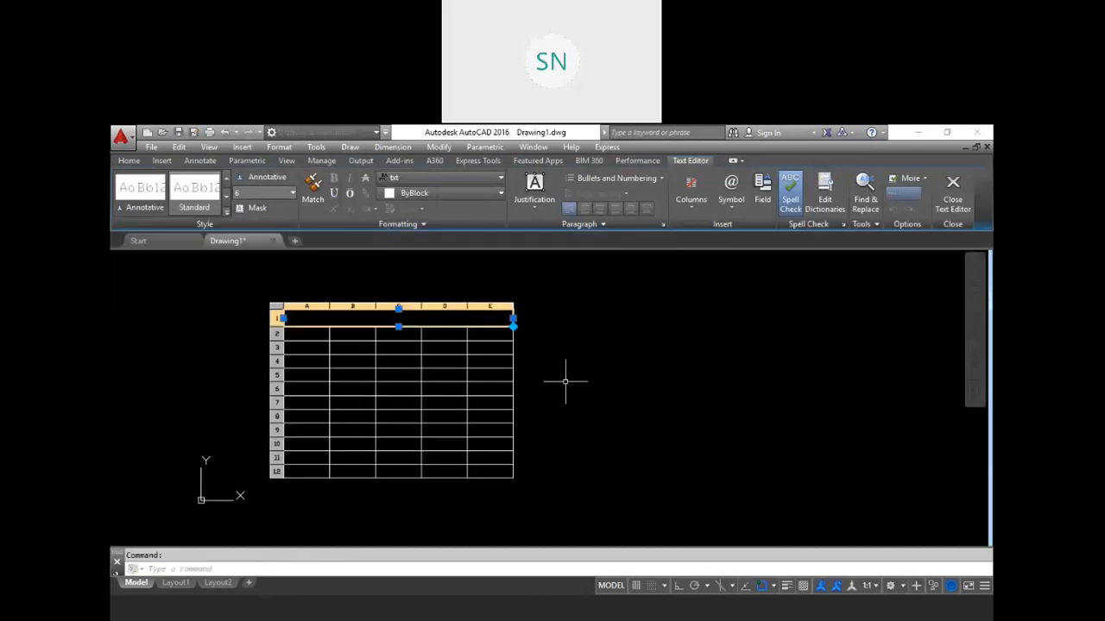
key(Escape)
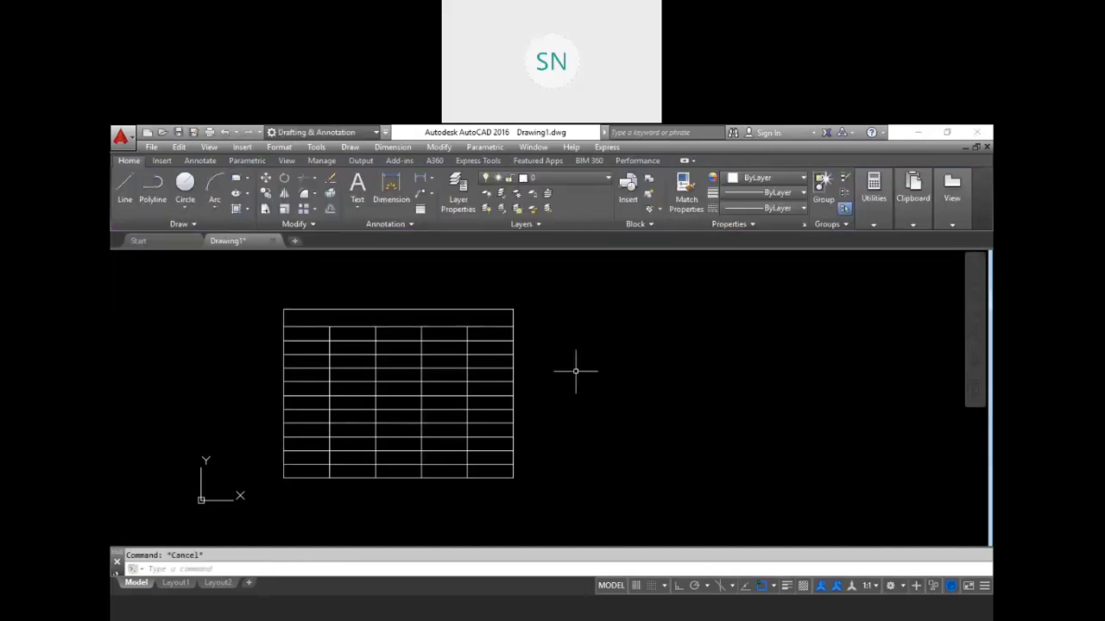
Insert an empty 5-column table with row height 2 beside the first one, using Specify window to set its size by two corners
text(TB)
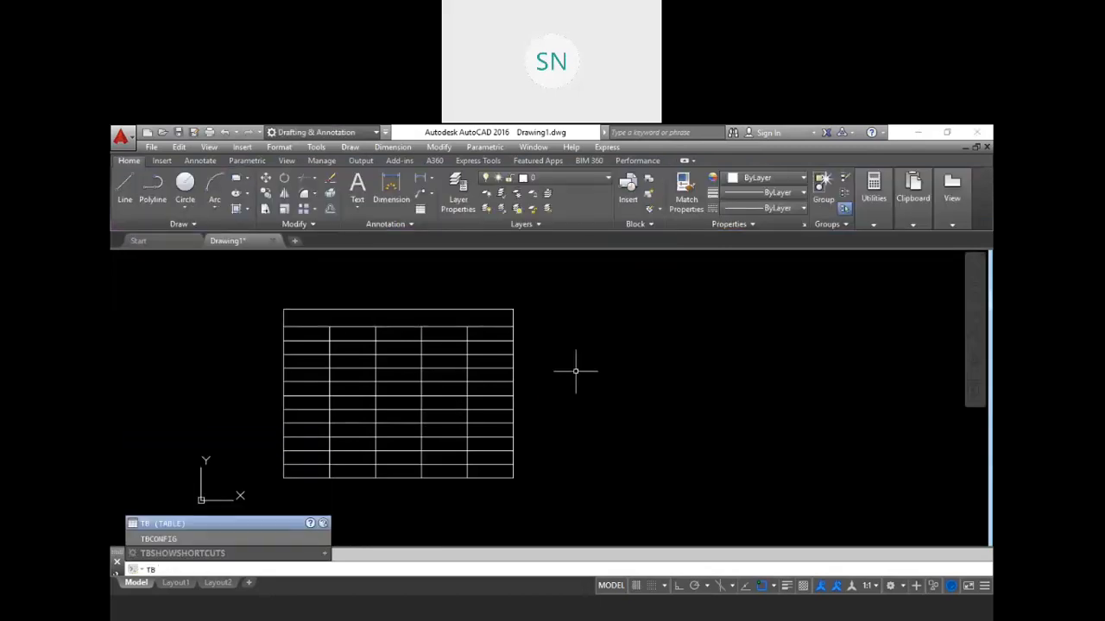
key(Return)
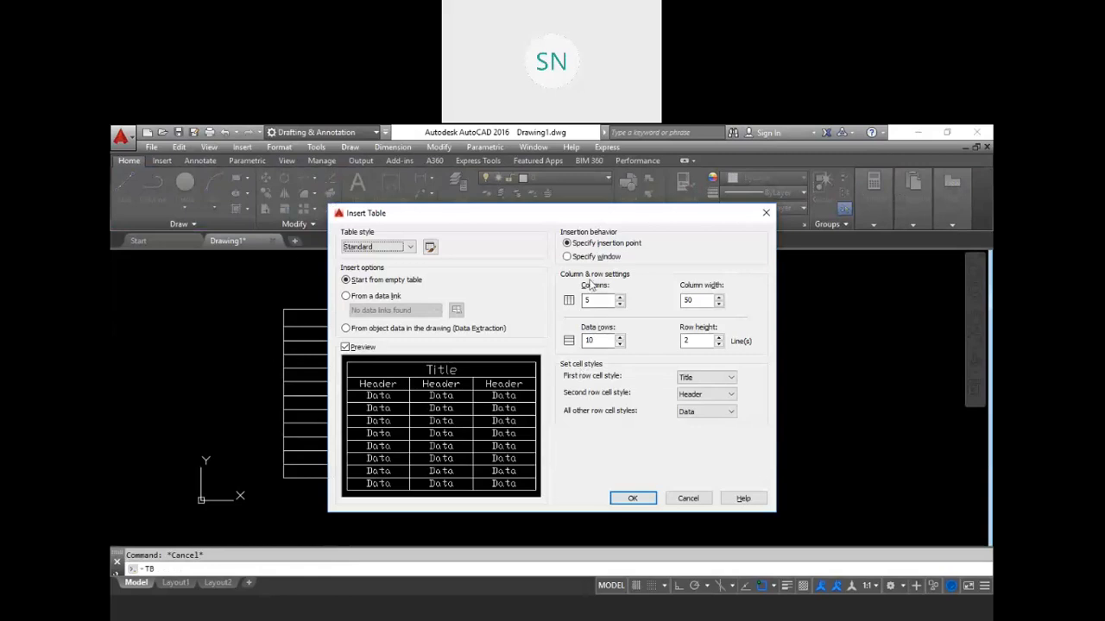
click(570, 257)
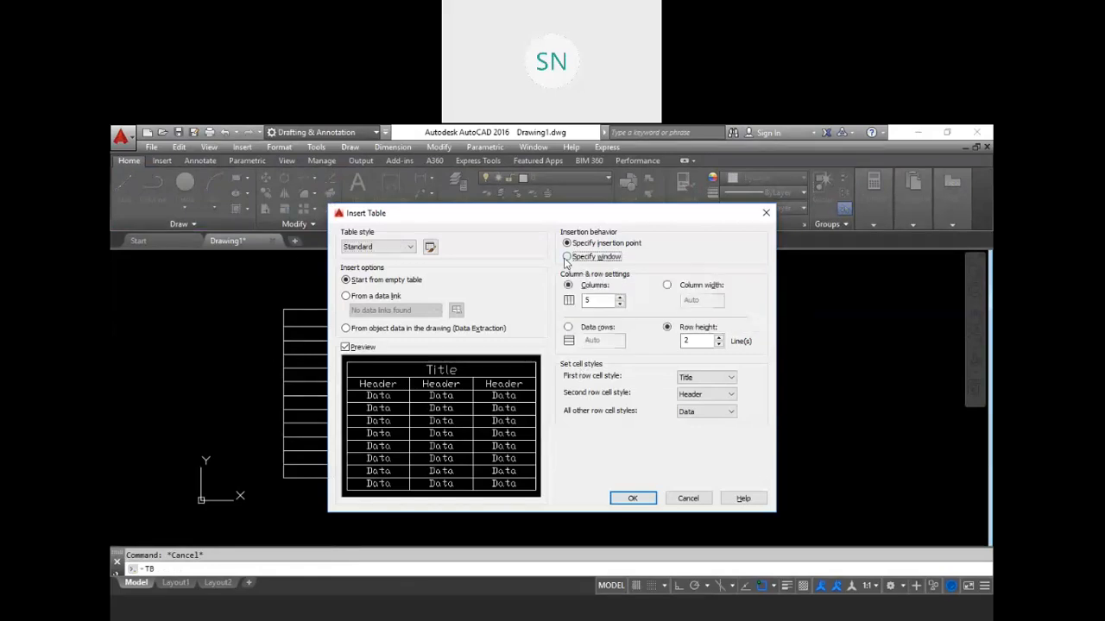
click(645, 501)
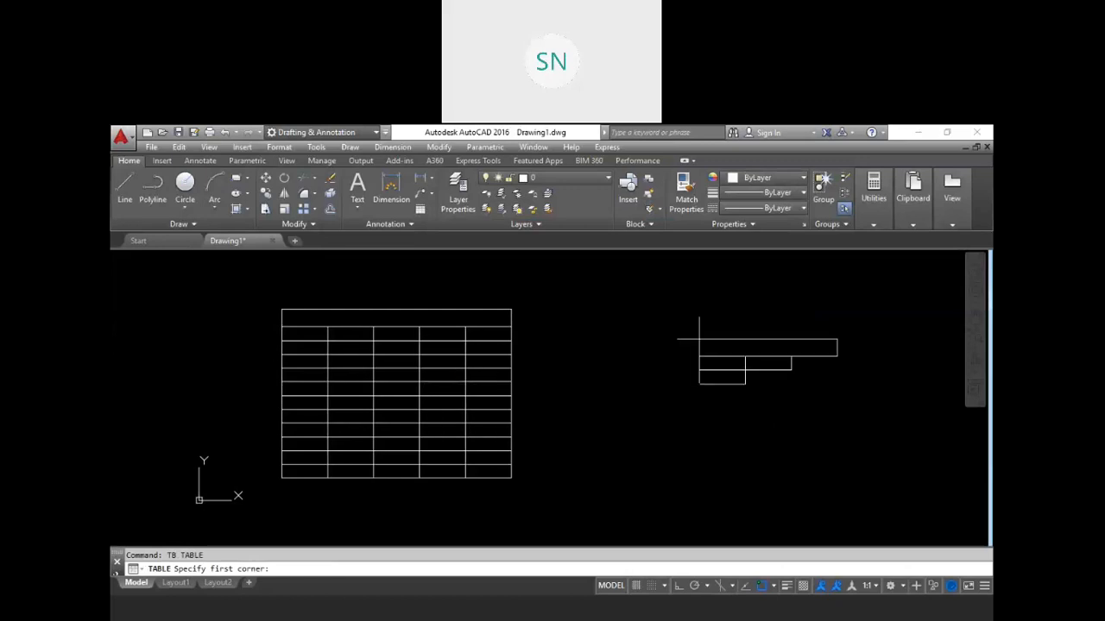
scroll(640, 333, down, 2)
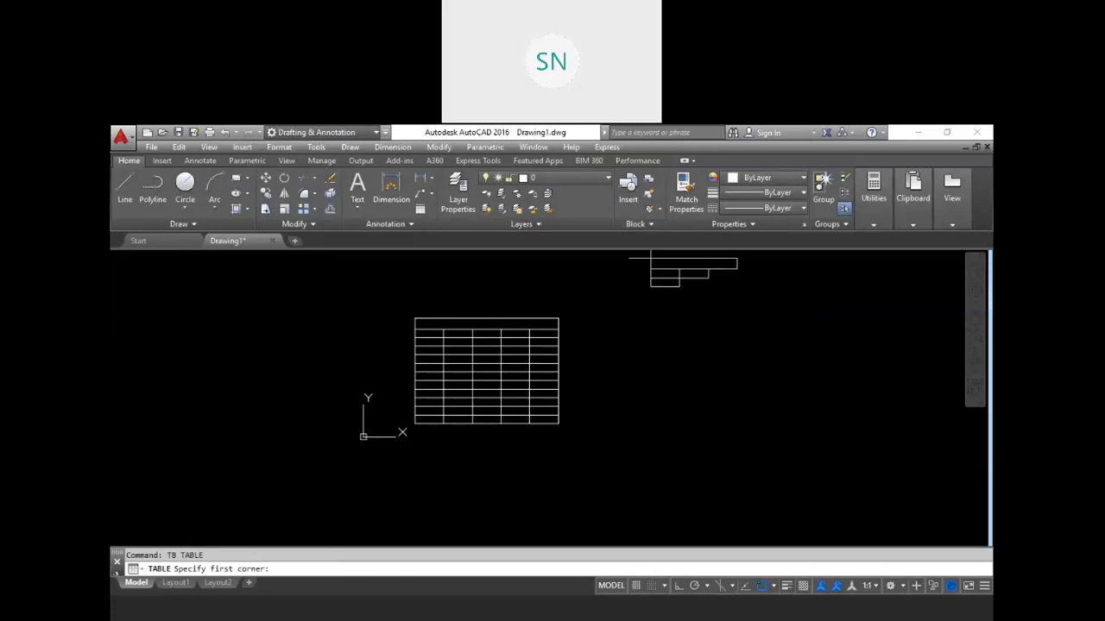
click(611, 319)
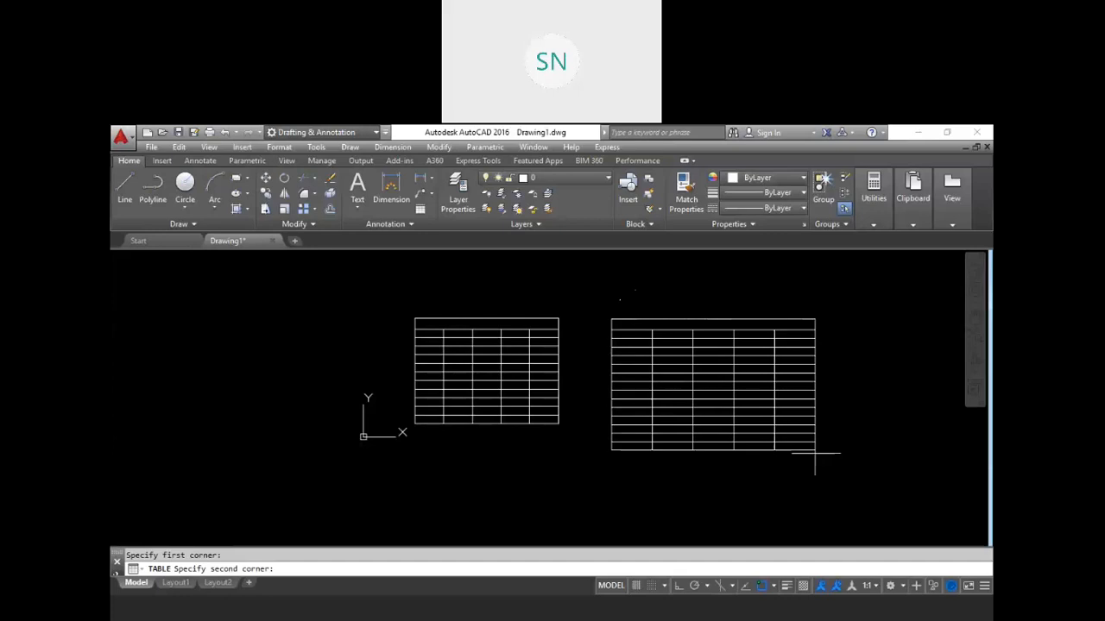
click(749, 429)
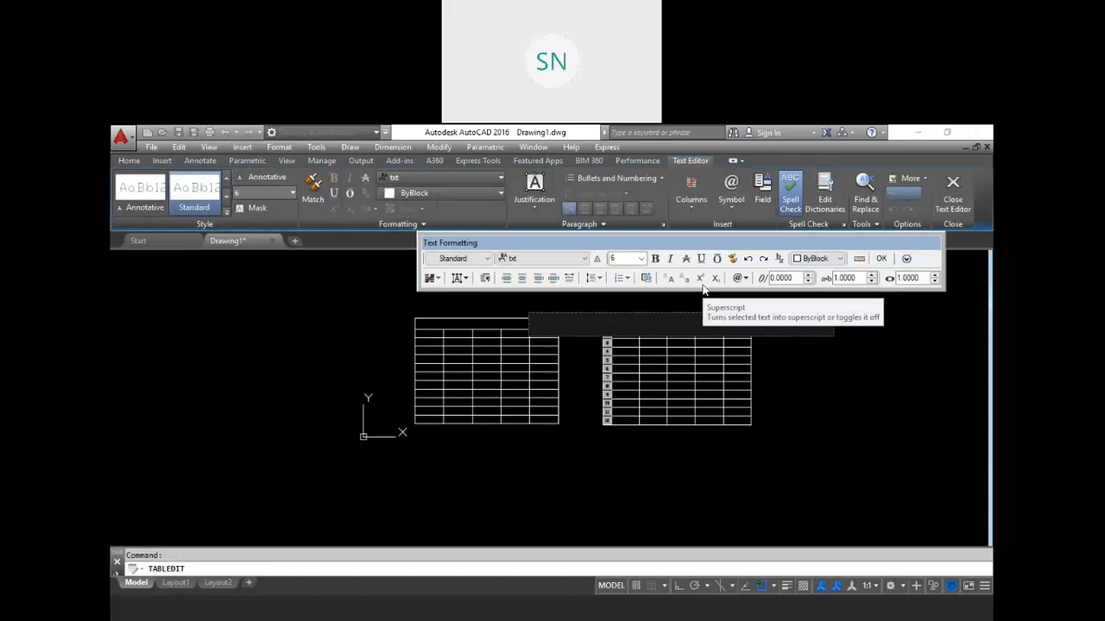
click(883, 260)
key(Escape)
Start a third table placed by insertion point, with 4 columns and a column width of 75
middle_drag(802, 328, 641, 334)
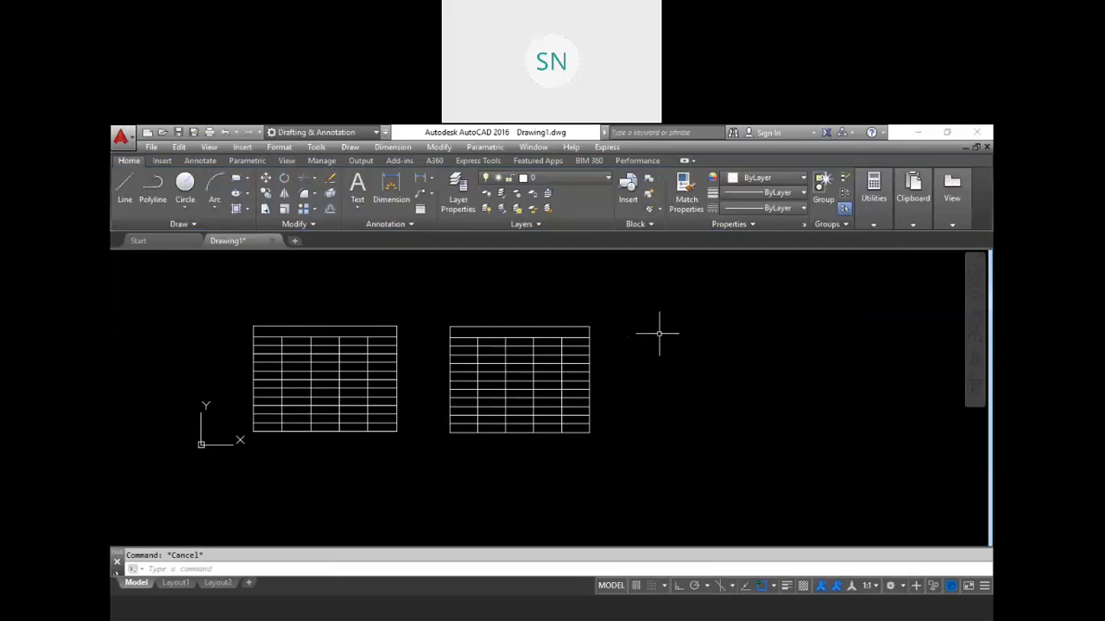
text(TB)
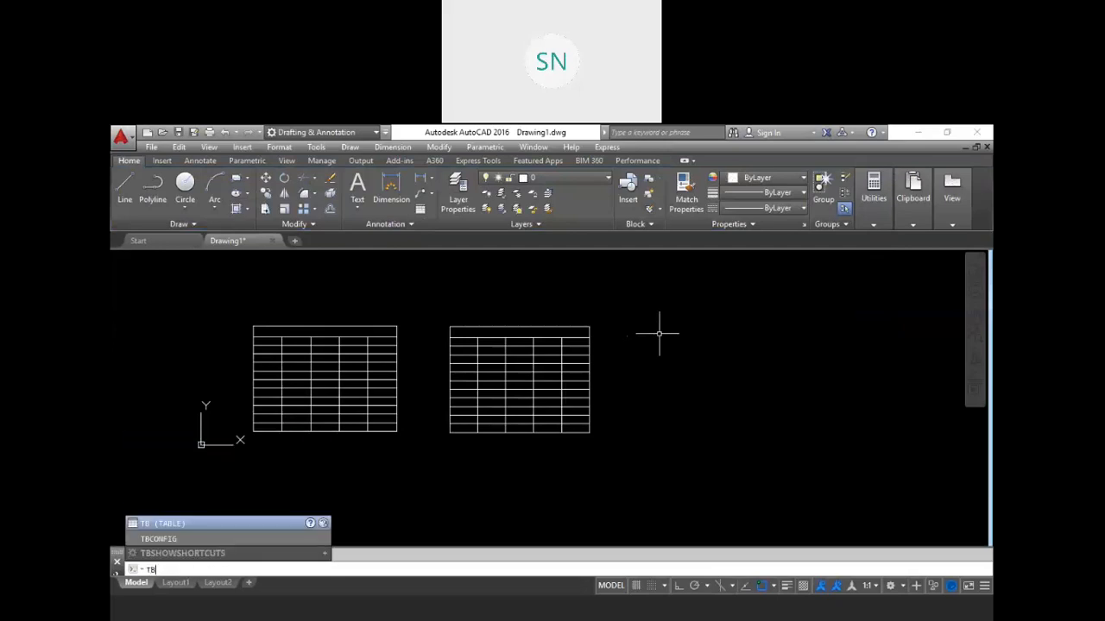
key(Return)
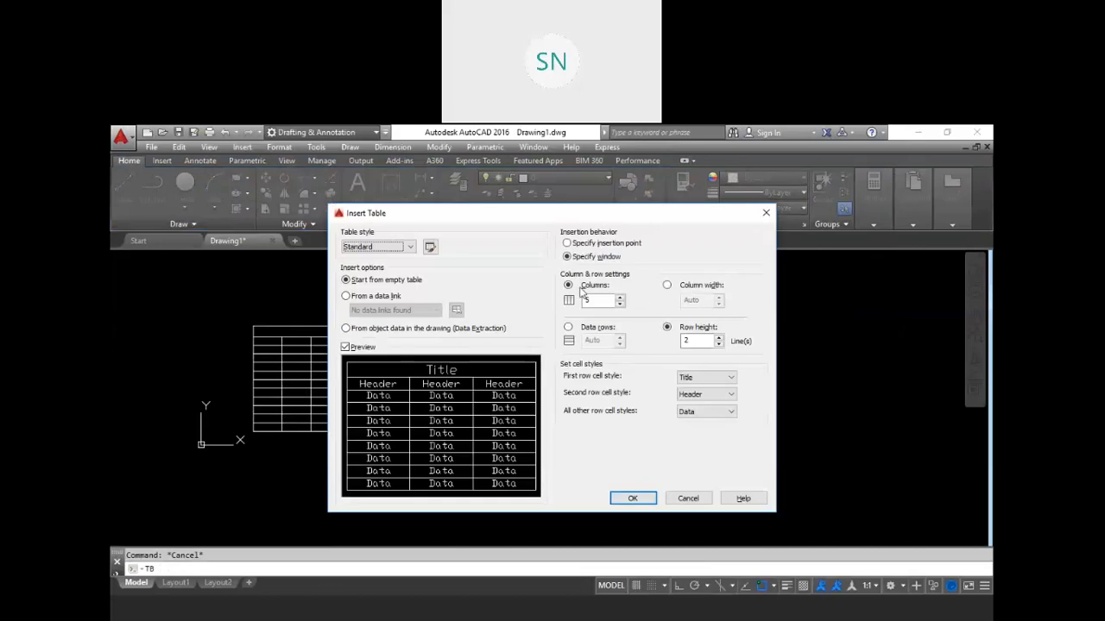
click(566, 244)
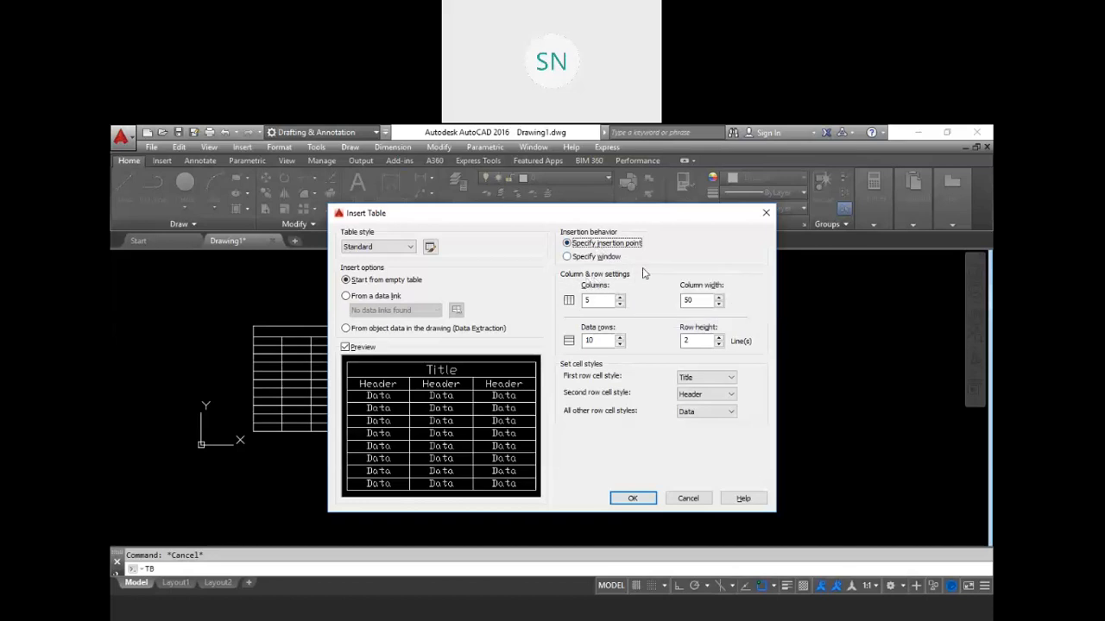
double_click(591, 299)
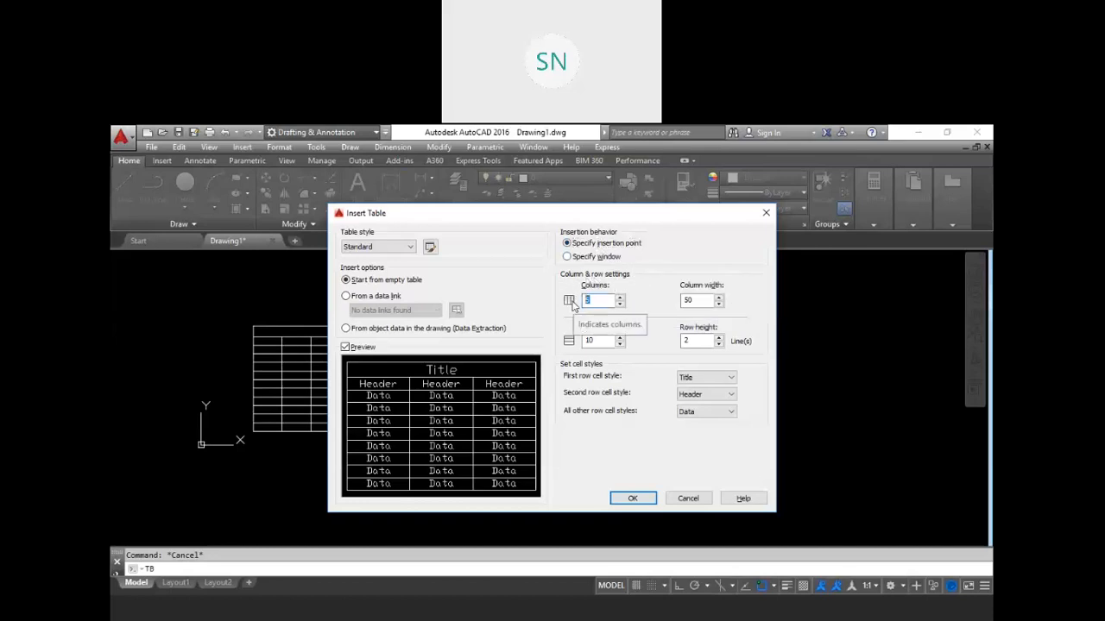
click(621, 305)
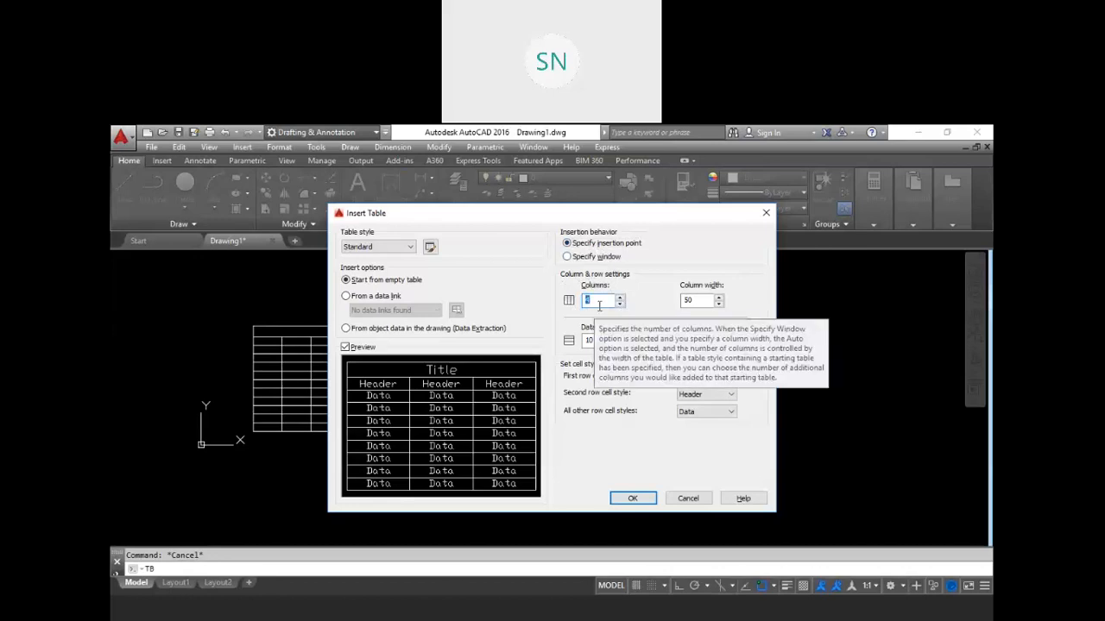
double_click(699, 300)
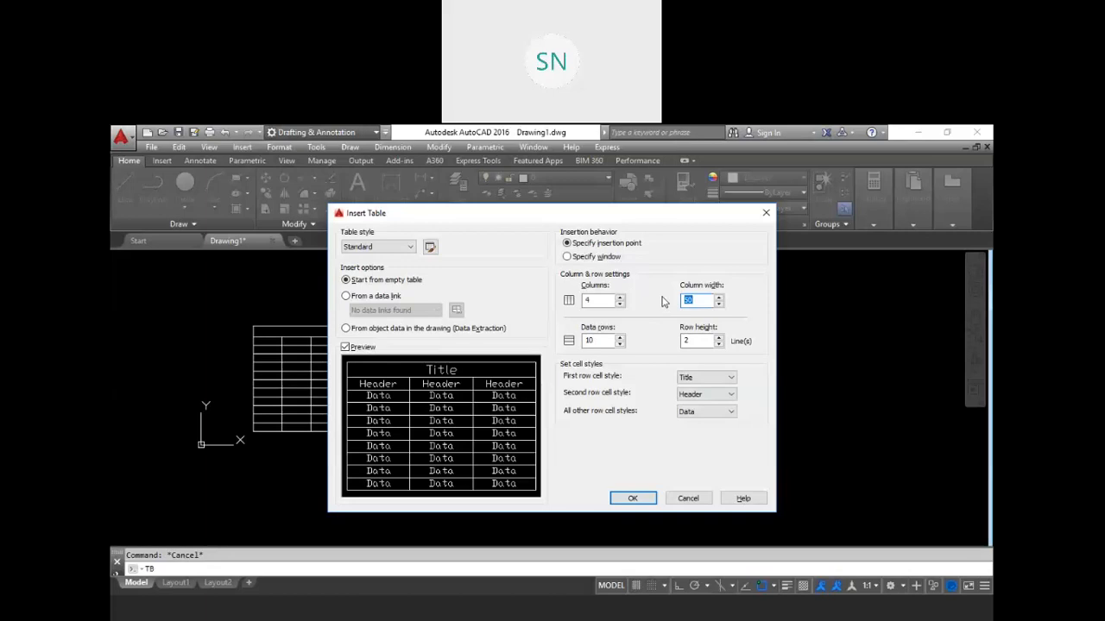
text(75)
Set the new table's data rows to 3 and its row height to 1 line
click(603, 340)
double_click(598, 342)
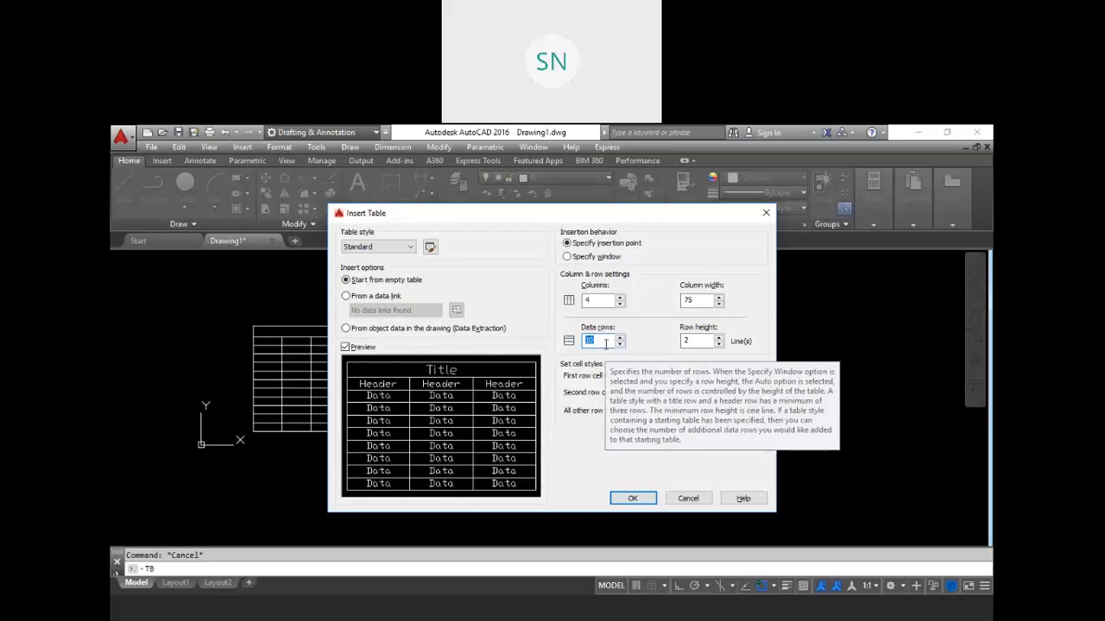
text(3)
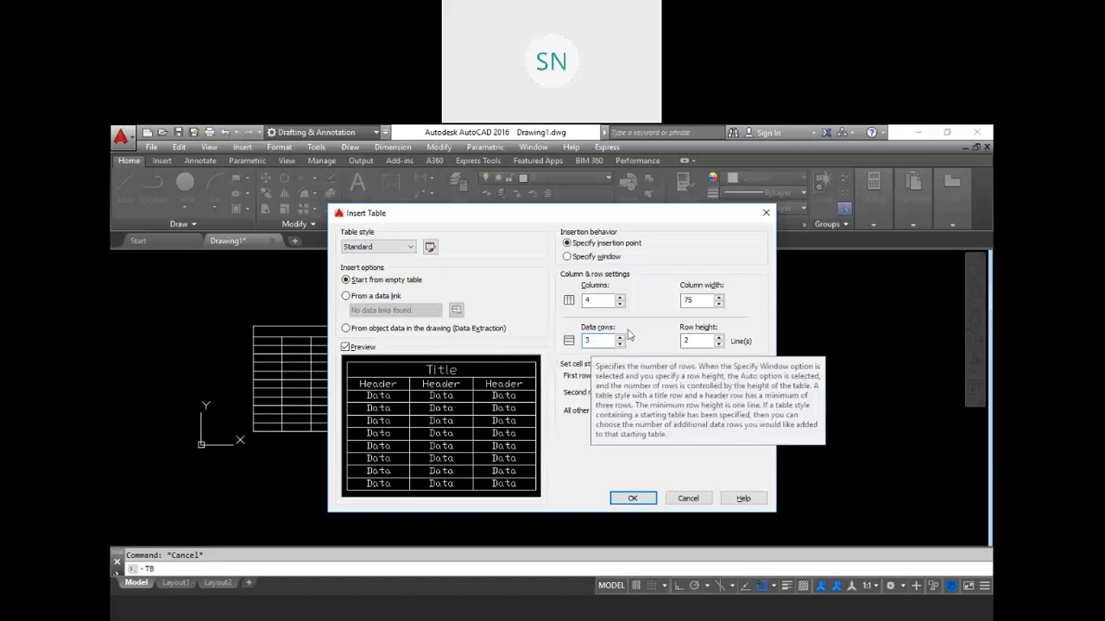
key(Tab)
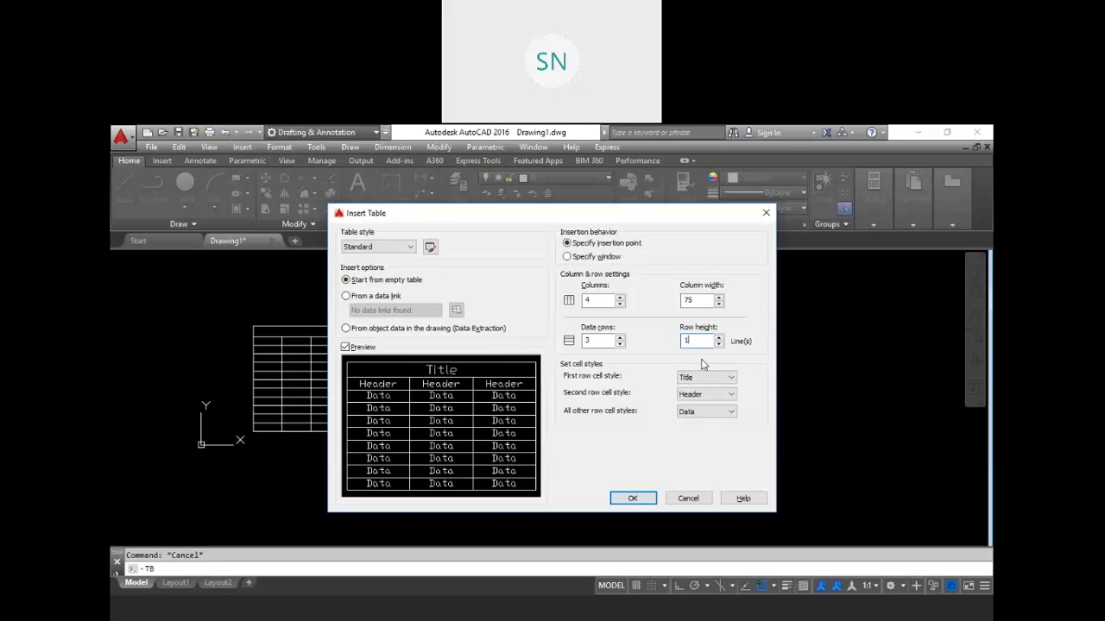
Place the 4-column table to the right of the second table, leaving its cells empty
click(633, 499)
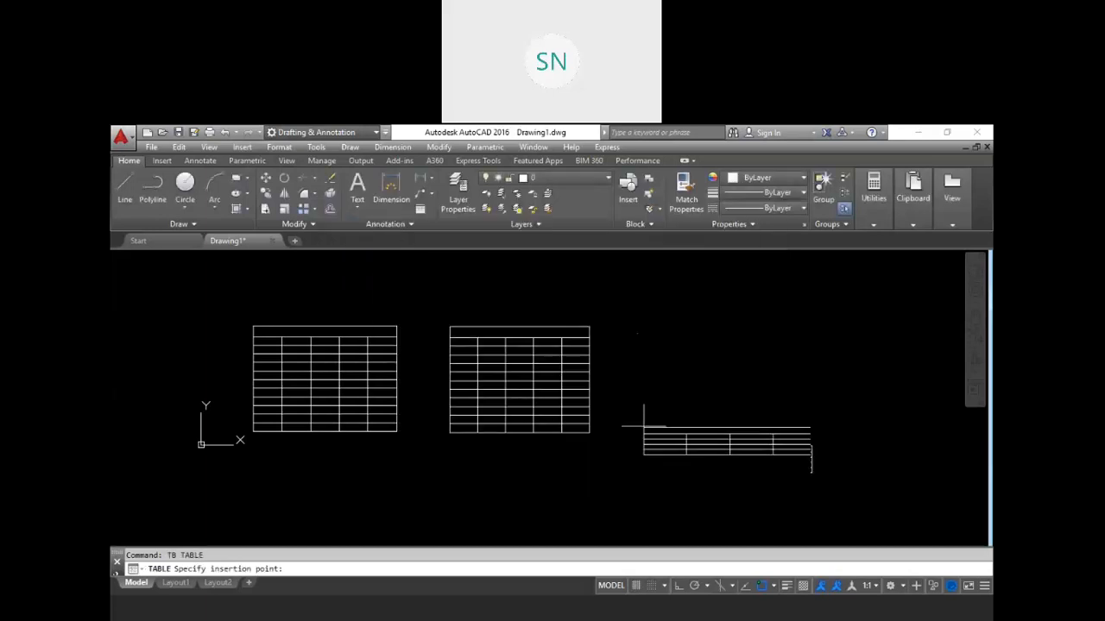
click(636, 343)
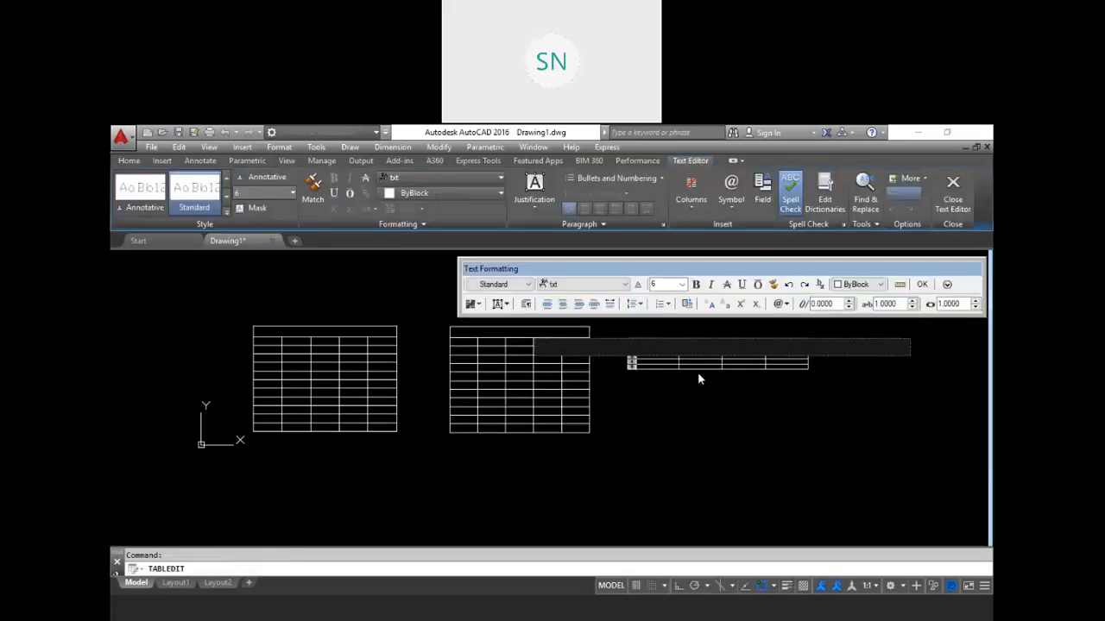
key(Escape)
key(Escape)
Select the 4-column table to examine its rows and columns, deselect it, and look at the middle table up close
scroll(703, 371, up, 6)
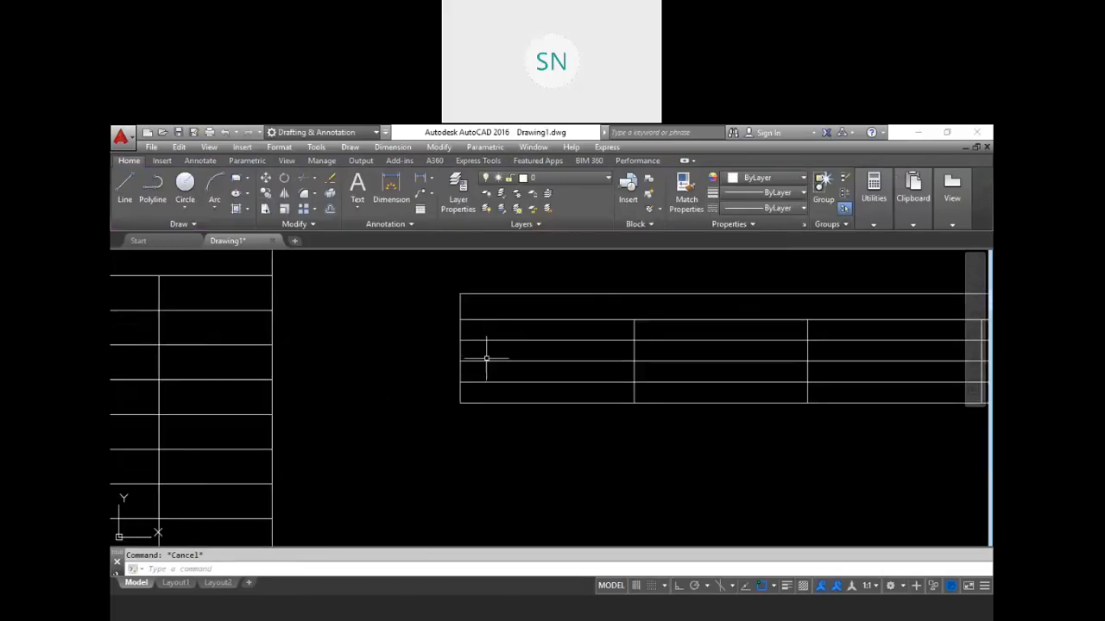
click(490, 361)
click(481, 404)
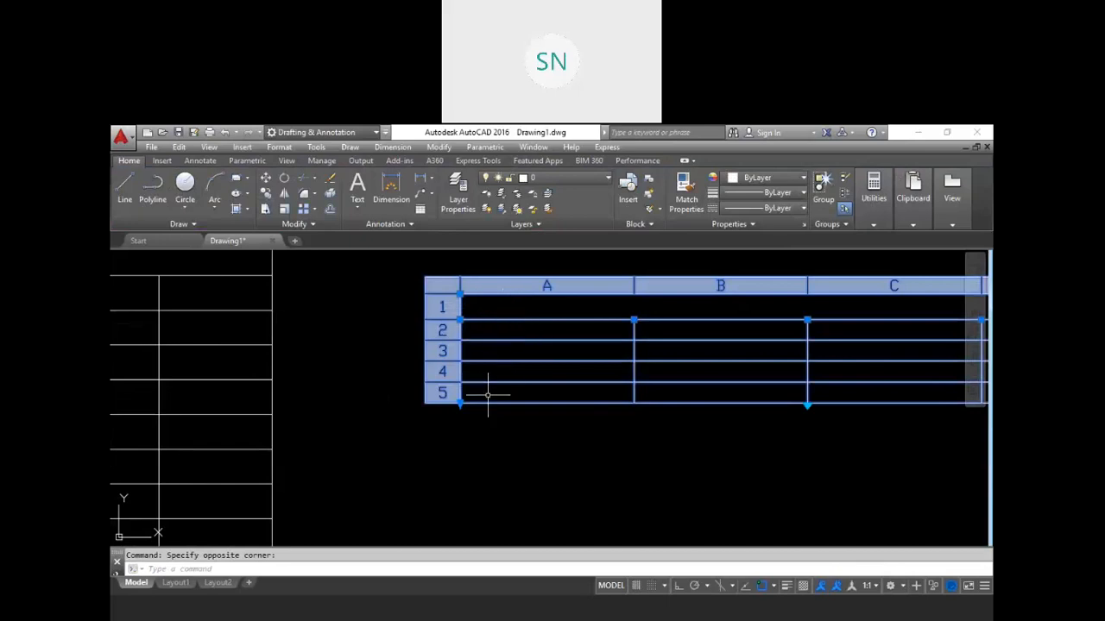
scroll(477, 384, down, 3)
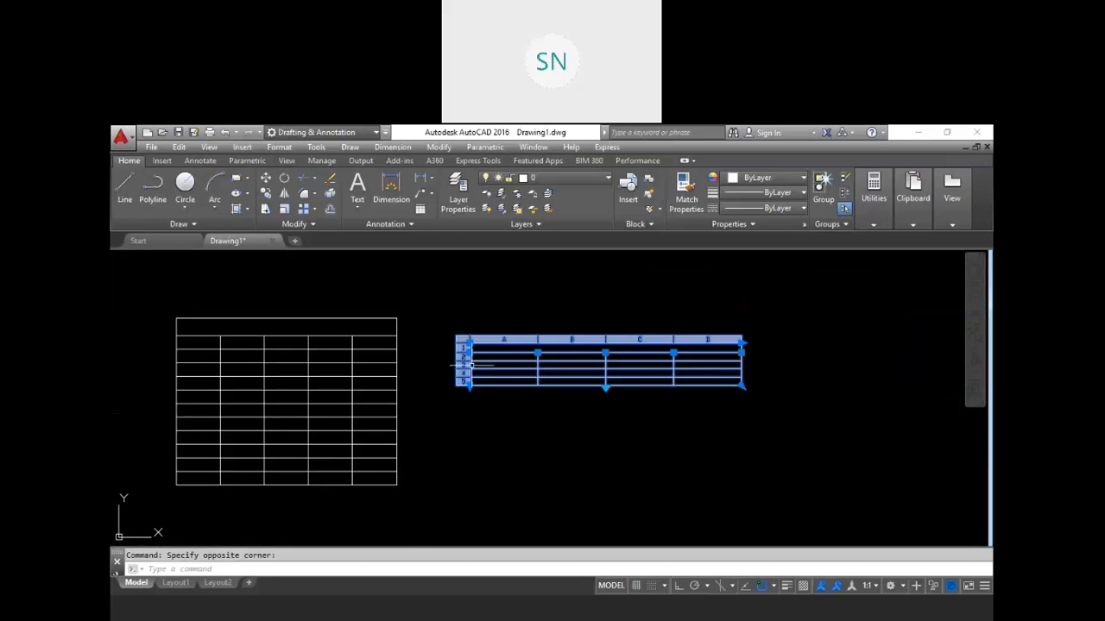
middle_drag(621, 454, 585, 407)
key(Escape)
key(Escape)
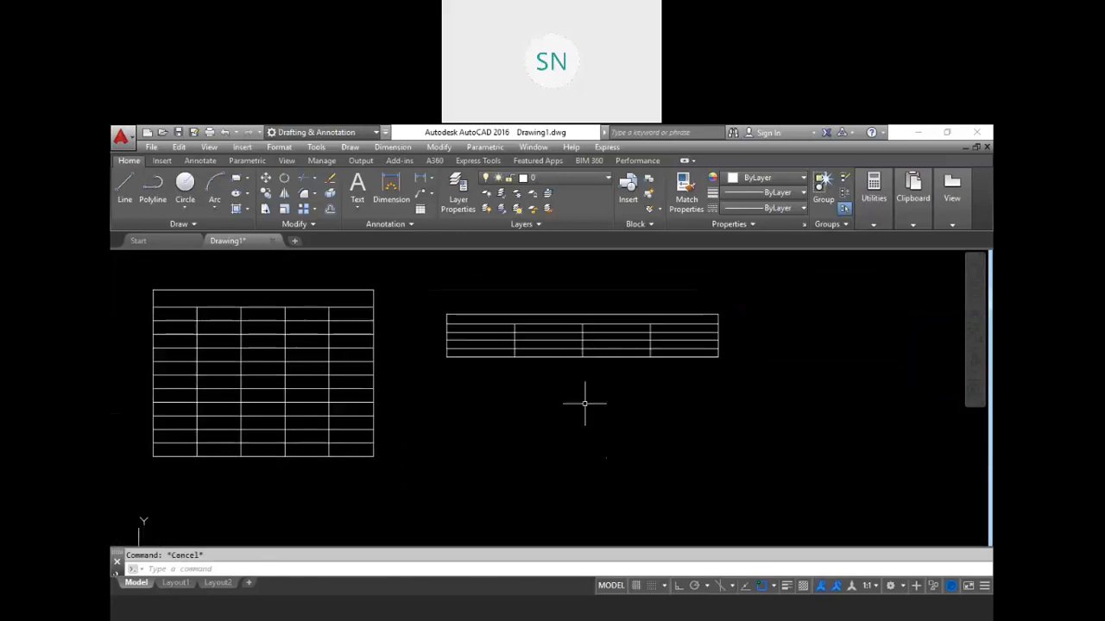
middle_drag(406, 410, 612, 437)
scroll(449, 335, up, 2)
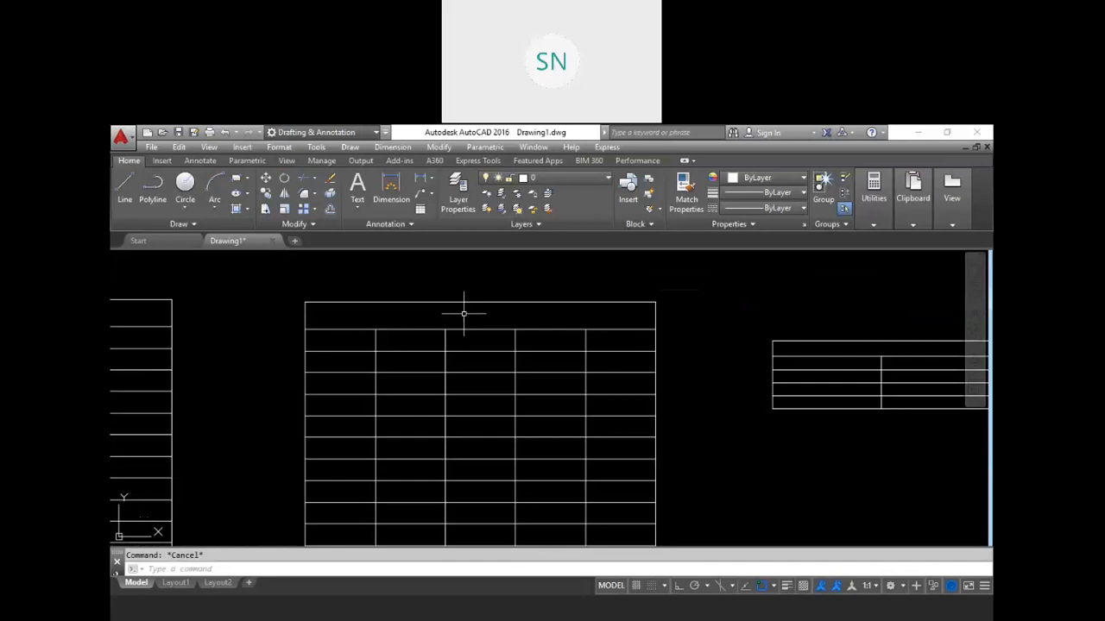
Enter fgfgdf as the middle table's title, and sr no and name as its first two column headers
double_click(463, 307)
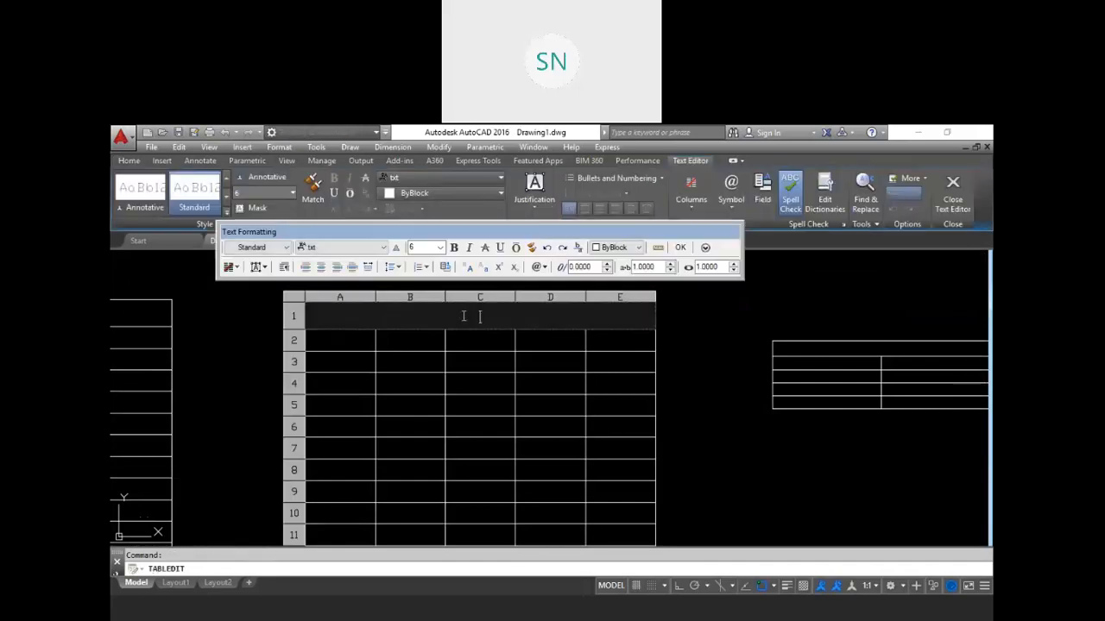
text(fgfgdf)
click(346, 343)
double_click(346, 344)
text(sr no)
click(422, 338)
double_click(421, 339)
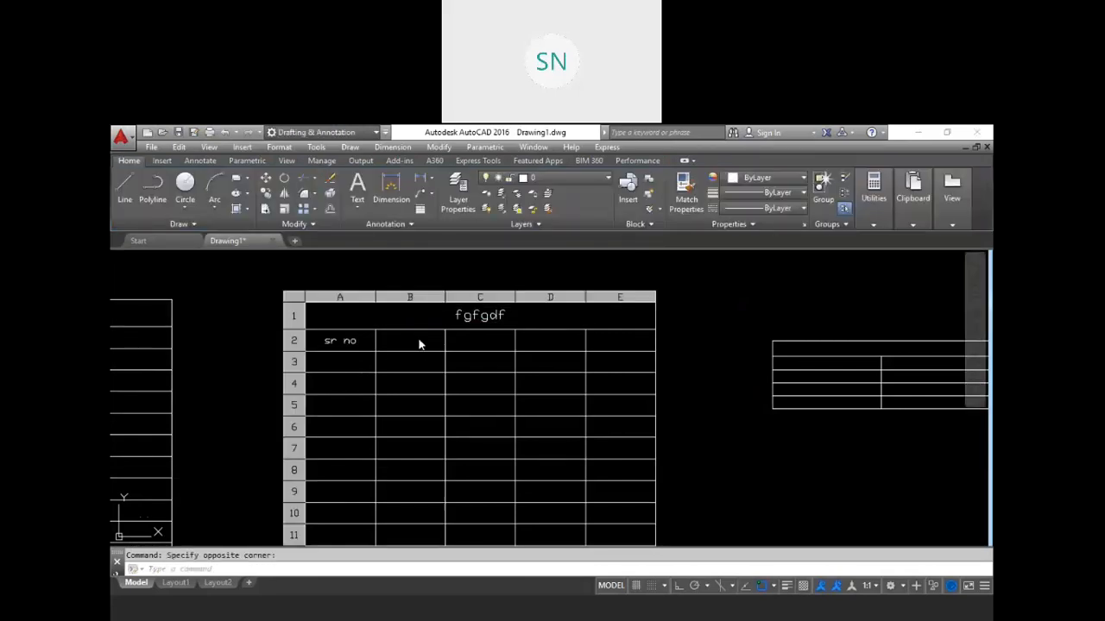
text(name)
Fill the remaining three column headers of the middle table with material, bhdfg and dgdfg
click(483, 348)
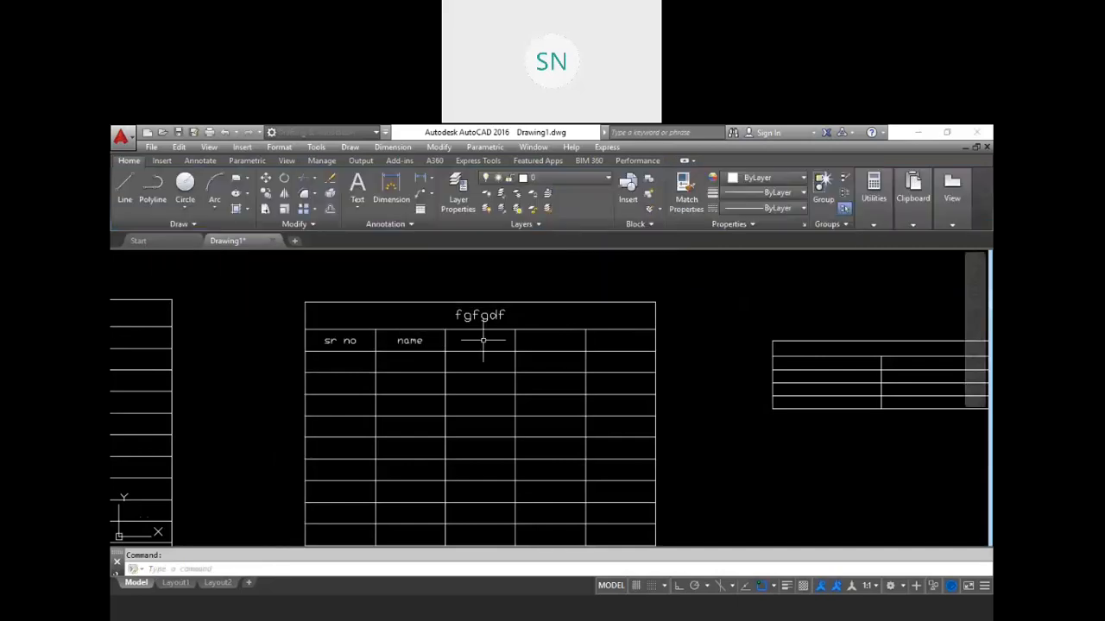
click(480, 347)
text(m)
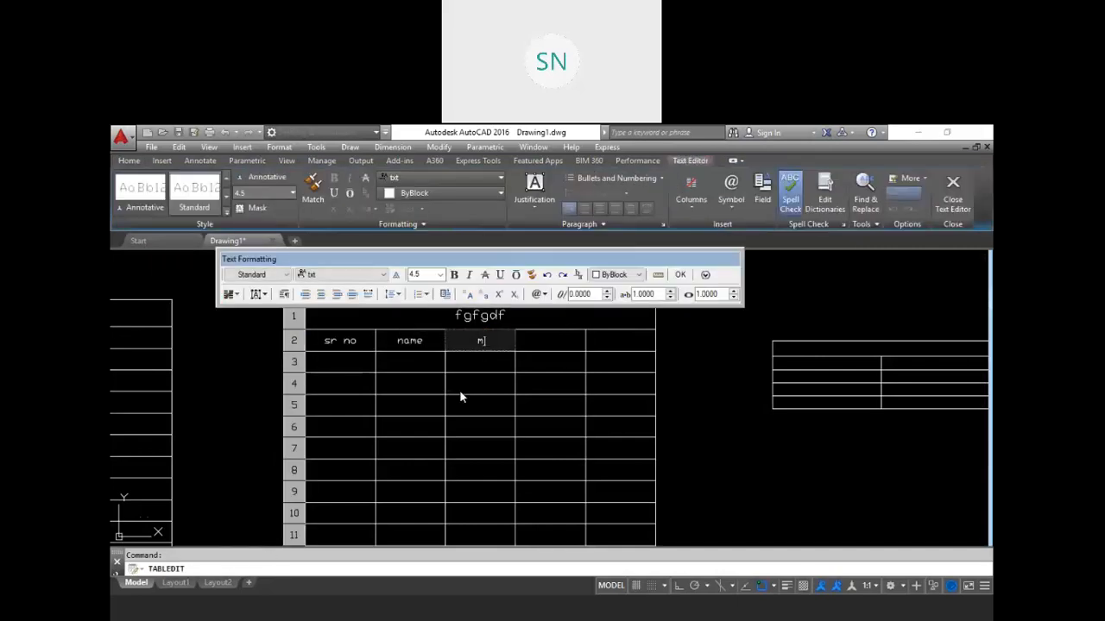
text(aterial)
click(536, 346)
double_click(549, 342)
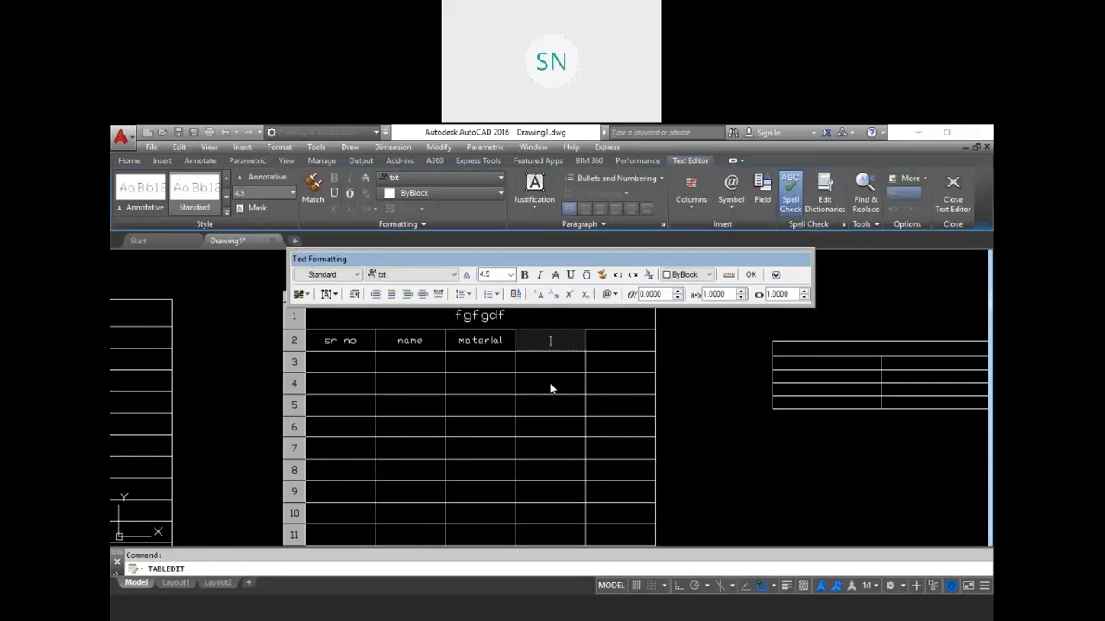
click(610, 348)
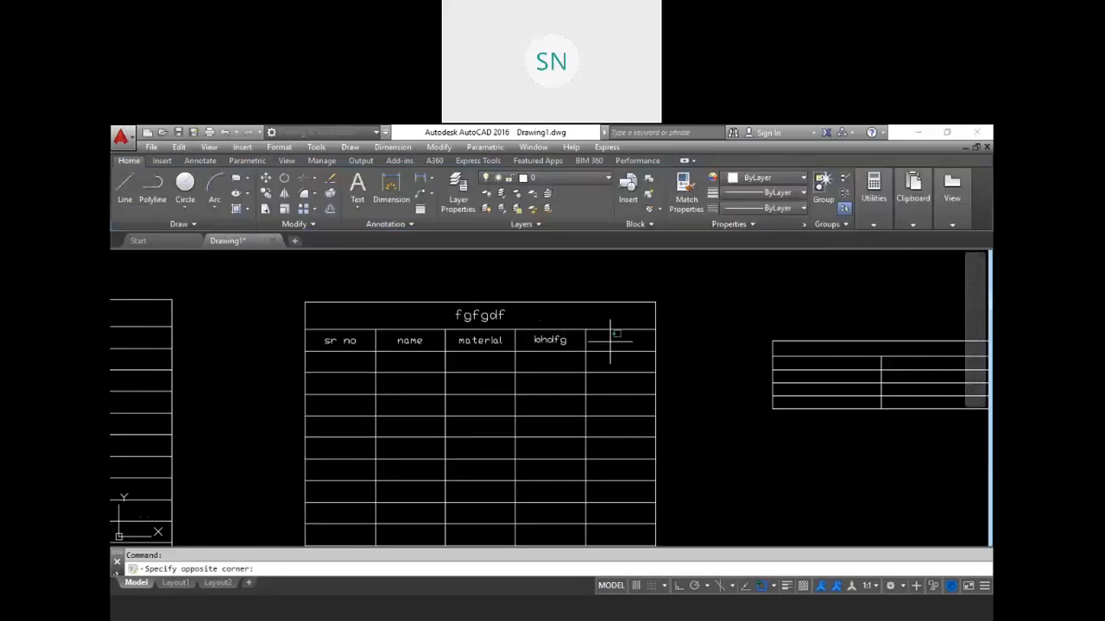
text(dgdfg)
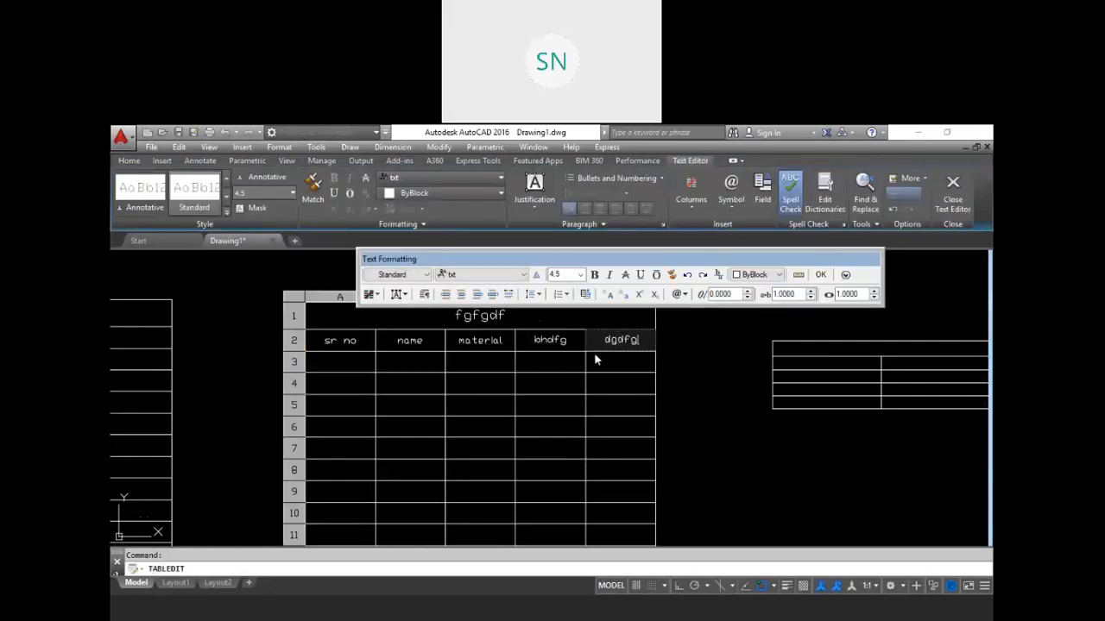
Enter 1, 2 and 6 in the first three data cells of the sr no column
key(Tab)
text(1)
click(344, 377)
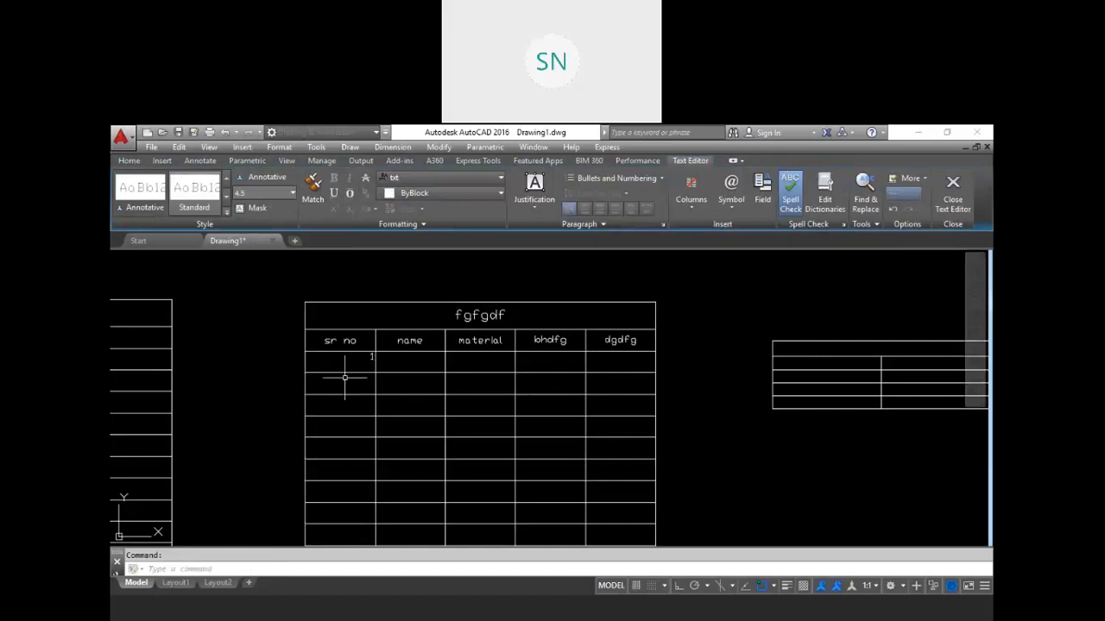
double_click(344, 377)
text(2)
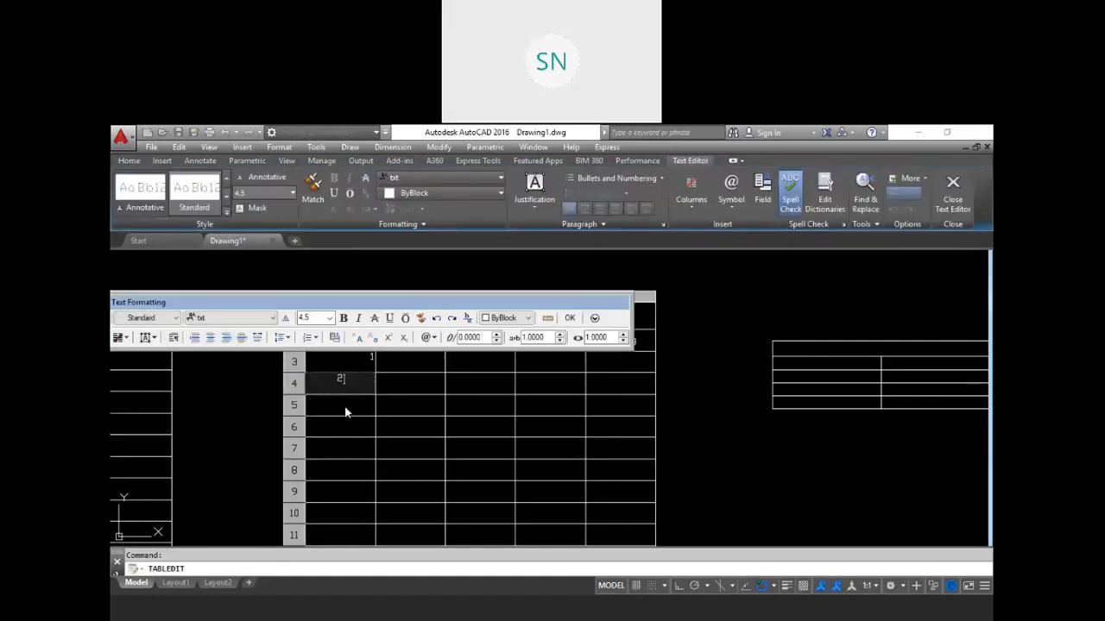
click(345, 412)
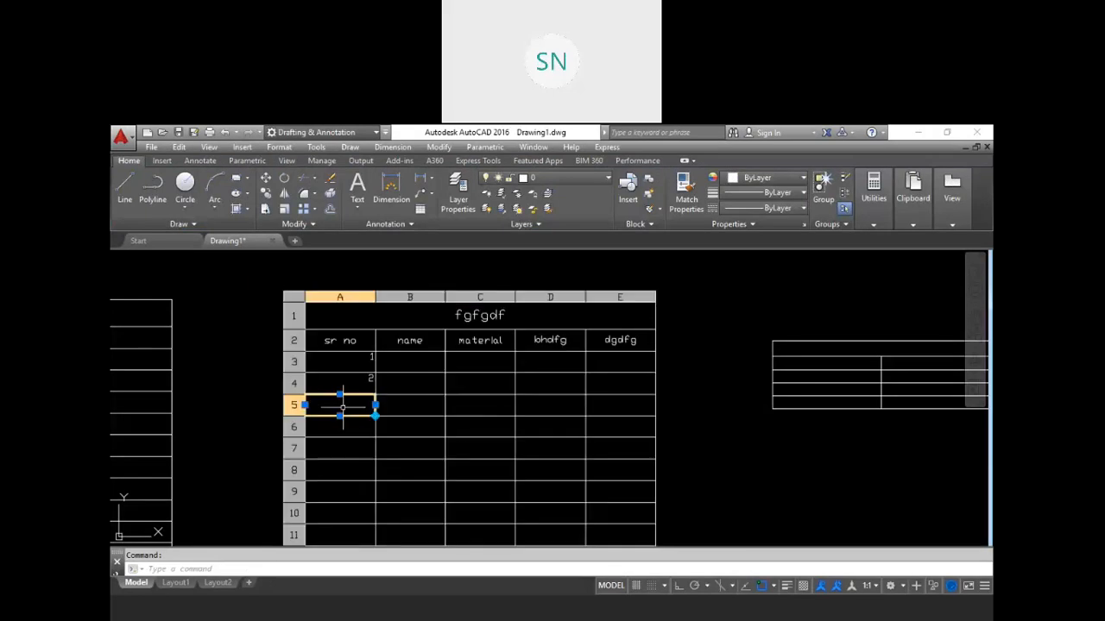
double_click(345, 402)
text(6)
click(406, 428)
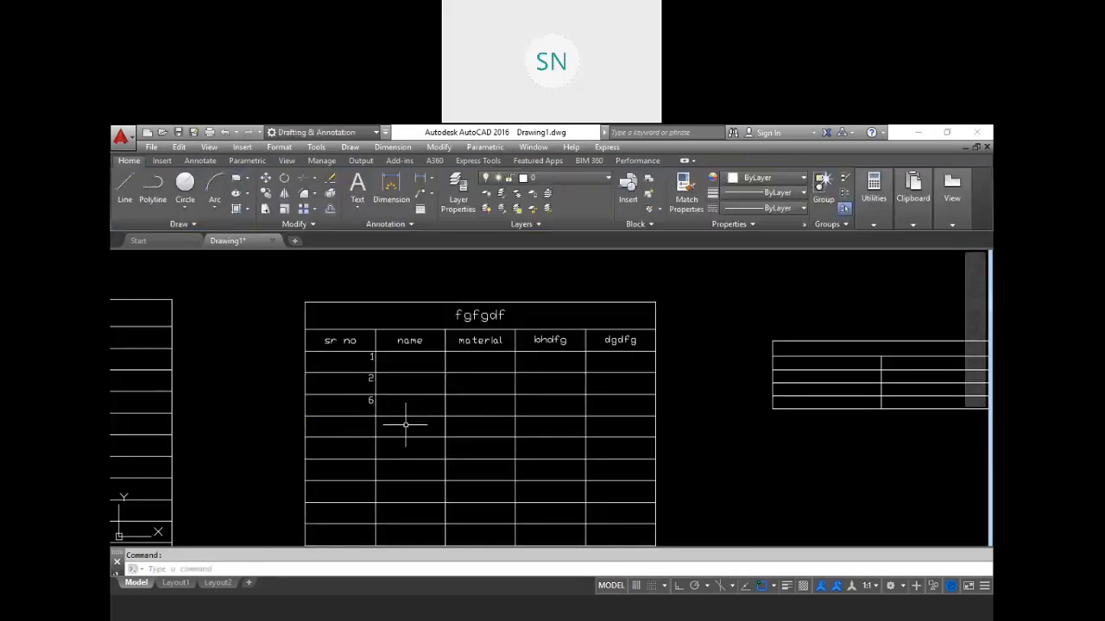
Try merging by row the two-by-two block in columns C and D, rows 10 and 11, and undo it
scroll(600, 522, down, 1)
mouse_move(599, 514)
middle_down()
mouse_move(576, 429)
mouse_move(547, 402)
middle_up()
scroll(572, 490, up, 2)
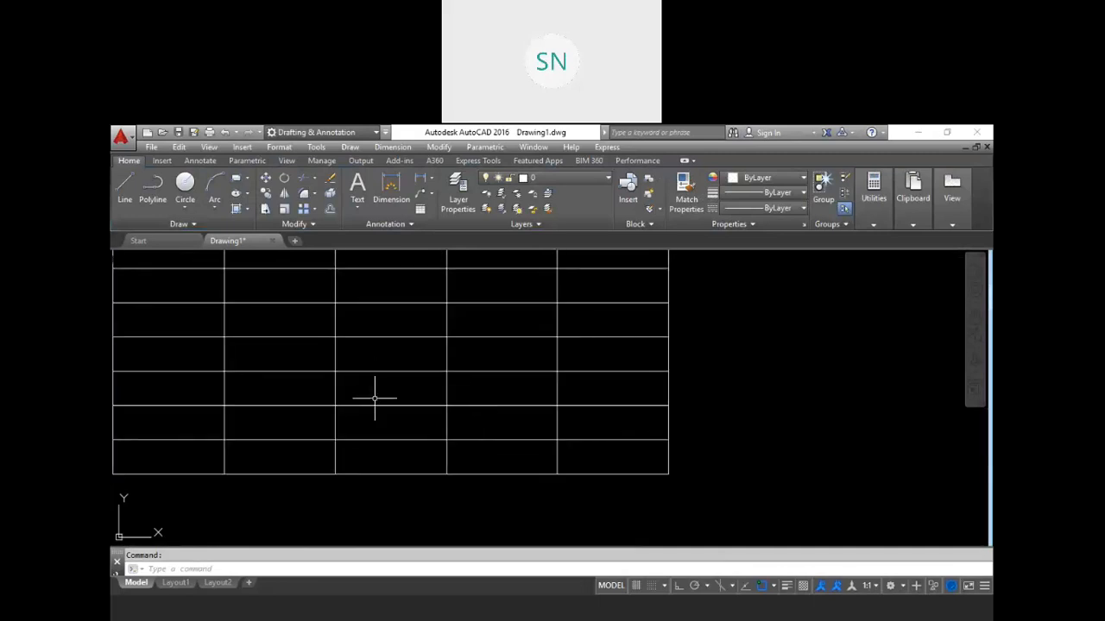
click(474, 419)
click(377, 382)
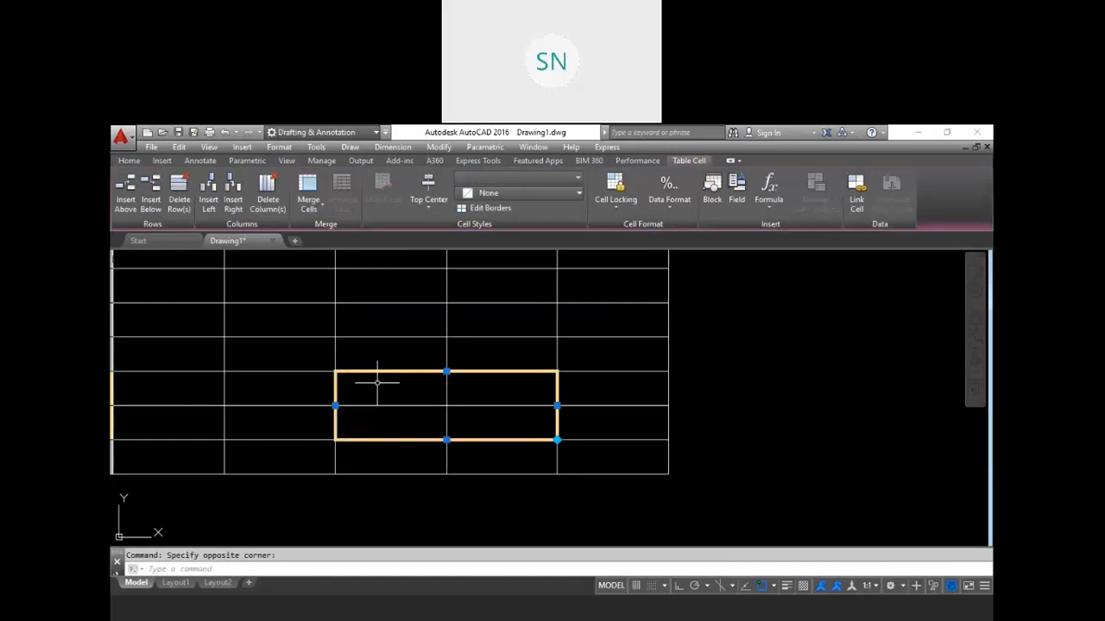
key(Escape)
drag(469, 419, 390, 385)
right_click(390, 386)
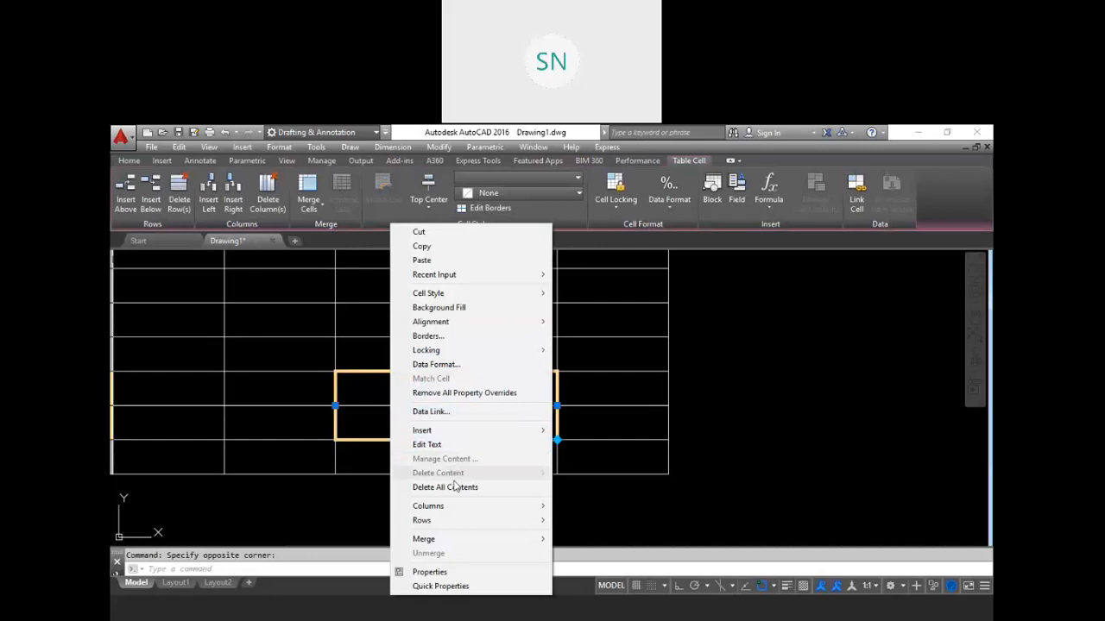
mouse_move(466, 538)
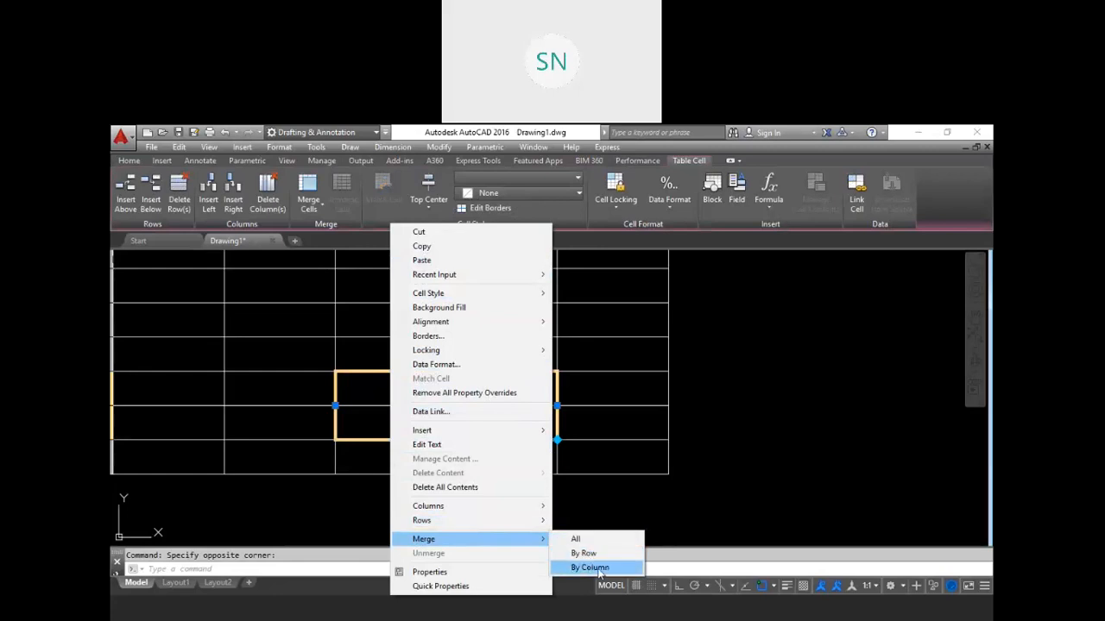
click(582, 553)
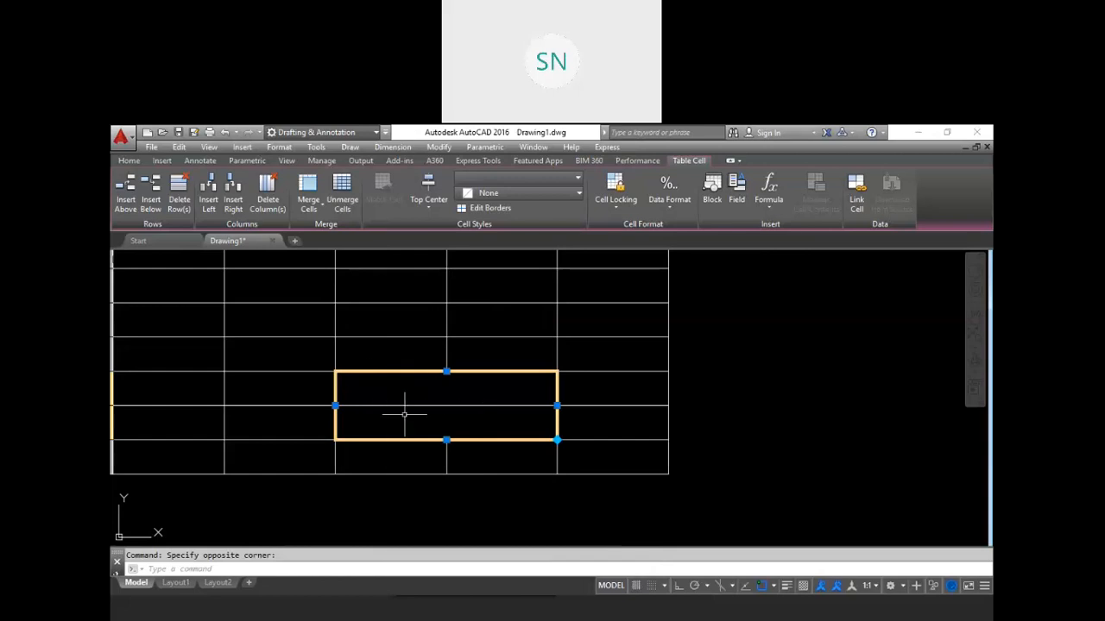
key(ctrl+z)
Try merging the same two-by-two block of cells by column, and undo it
click(490, 431)
click(372, 385)
right_click(377, 384)
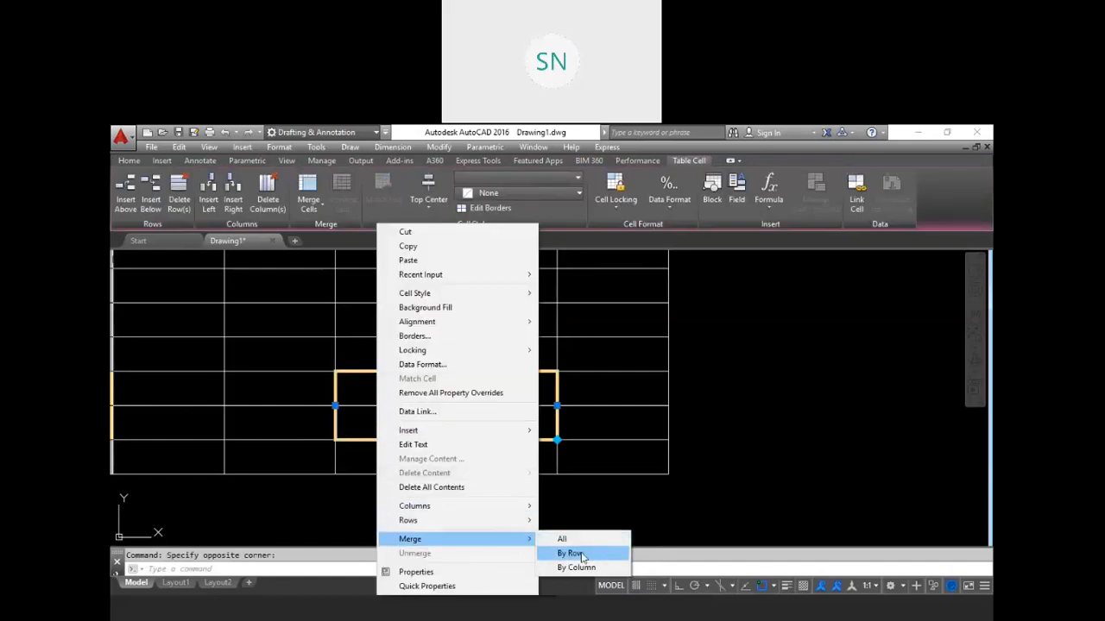
click(575, 568)
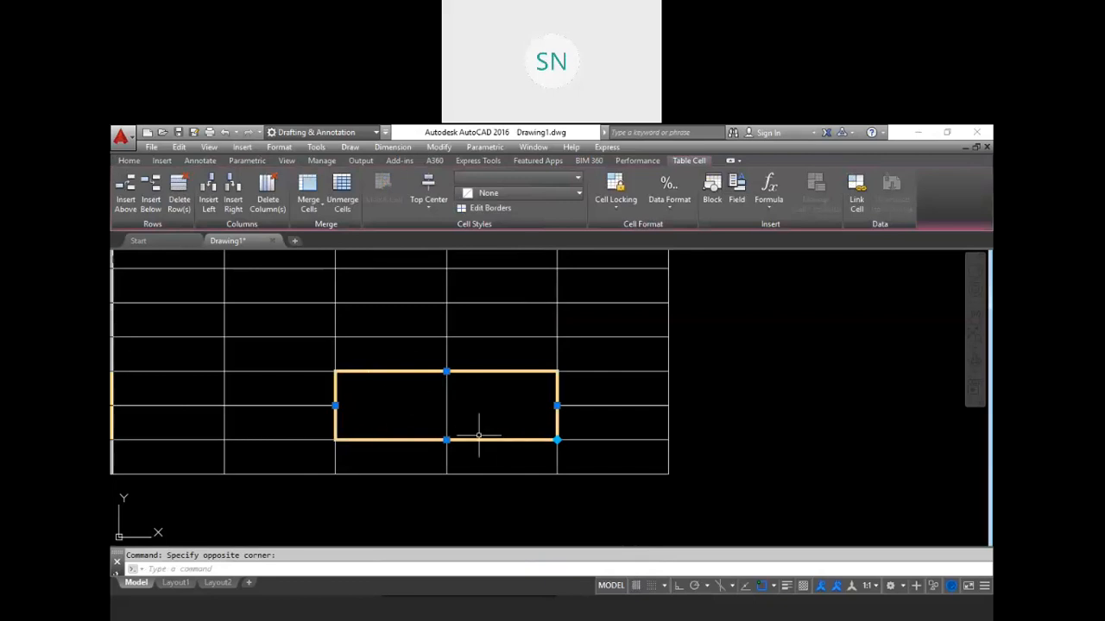
key(Escape)
Merge all cells of the block in columns C and D, rows 10 and 11, into one cell, and deselect it
click(374, 381)
right_click(376, 384)
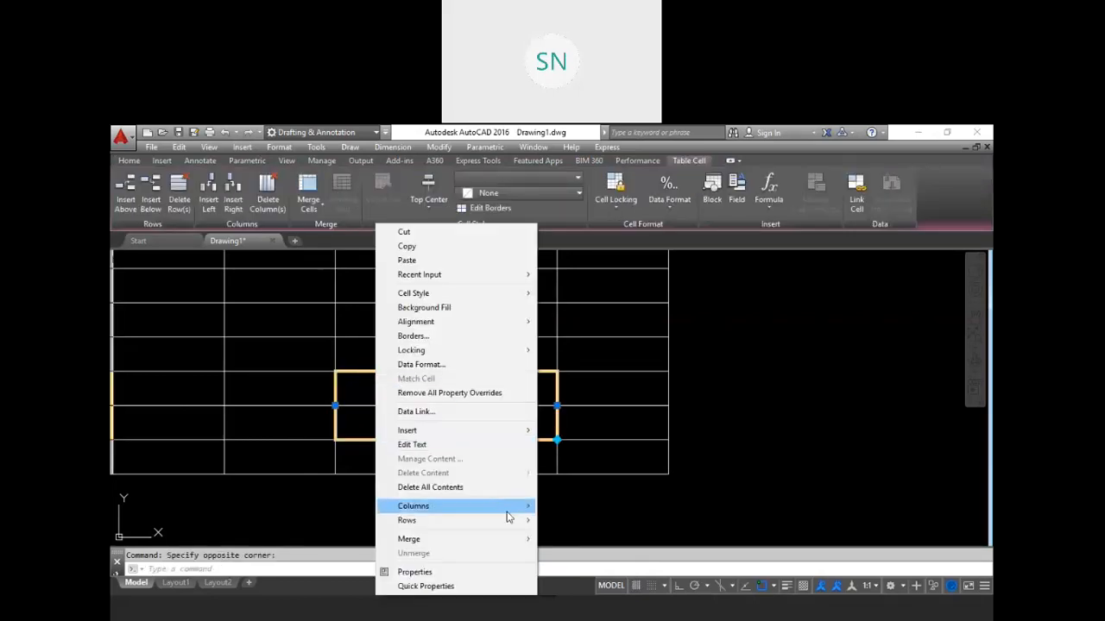
mouse_move(521, 539)
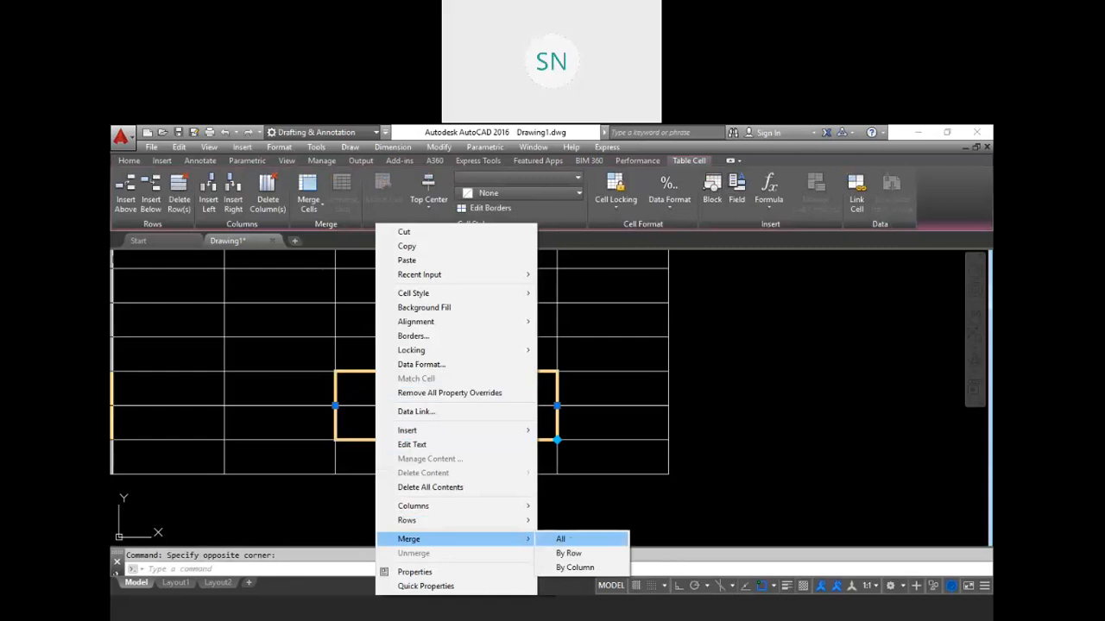
click(560, 540)
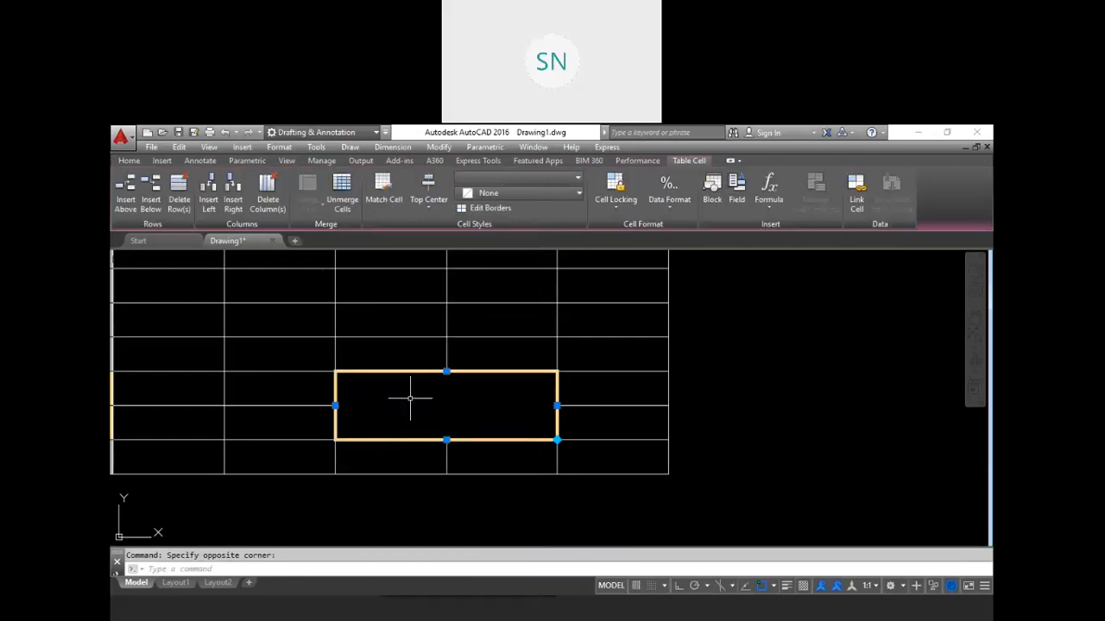
scroll(443, 403, down, 2)
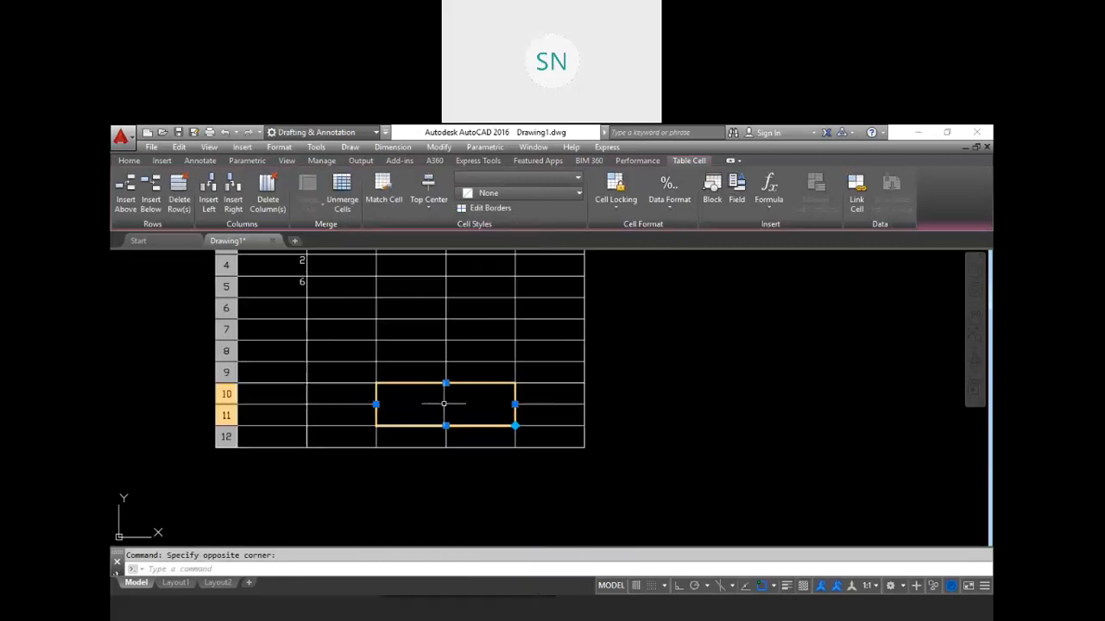
scroll(443, 403, down, 1)
scroll(427, 329, up, 3)
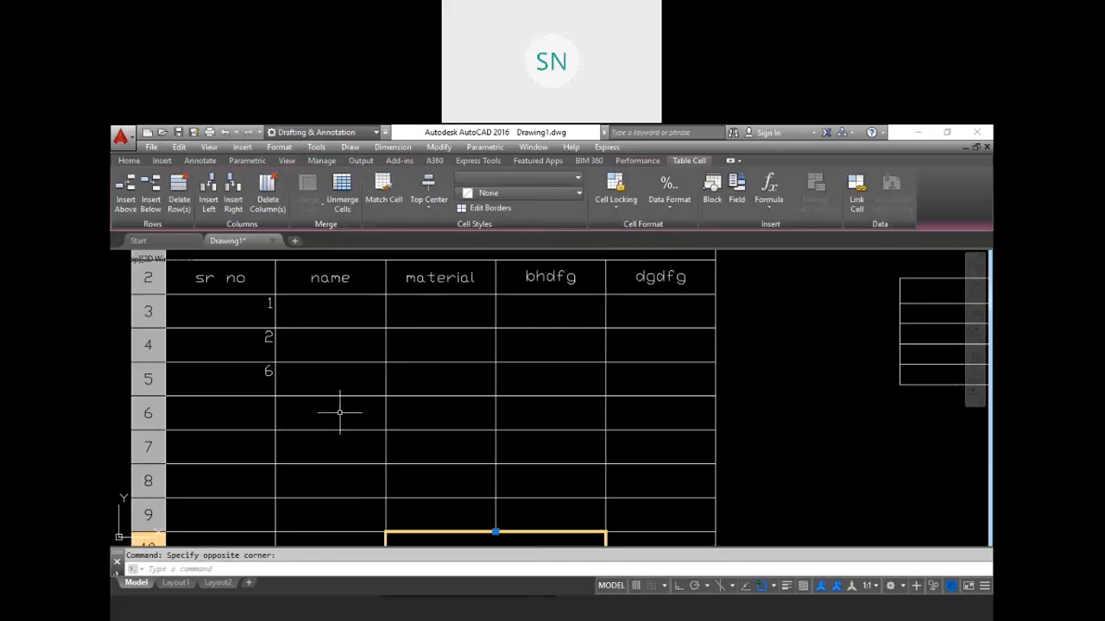
key(Escape)
Fill row 6 of the table with 34, 45, 27 and 85 in the first four columns
click(238, 419)
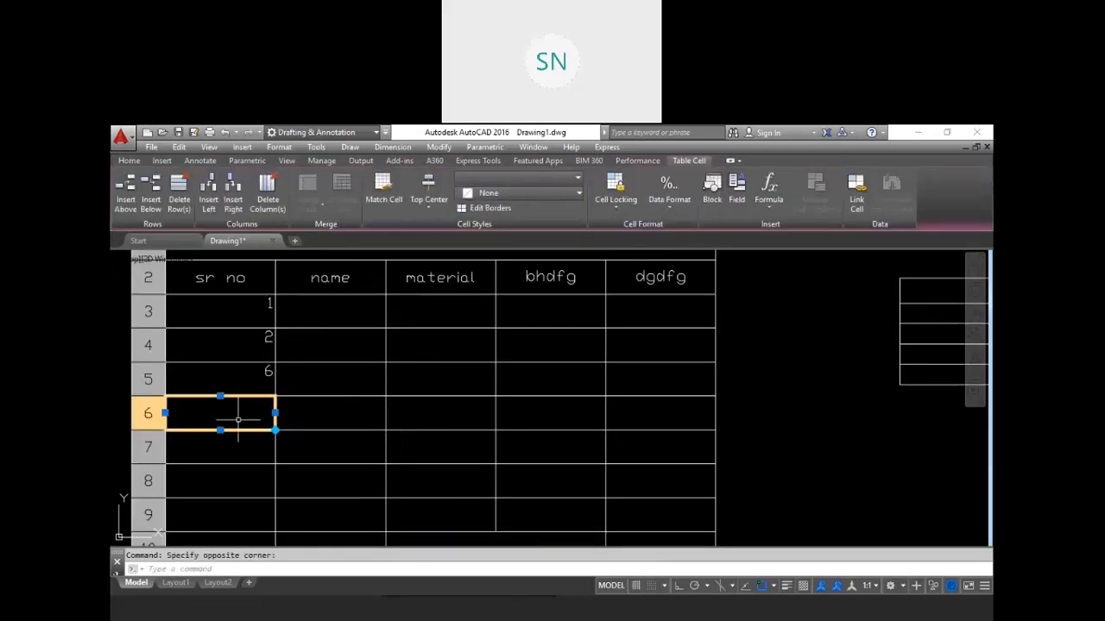
text(34)
click(308, 409)
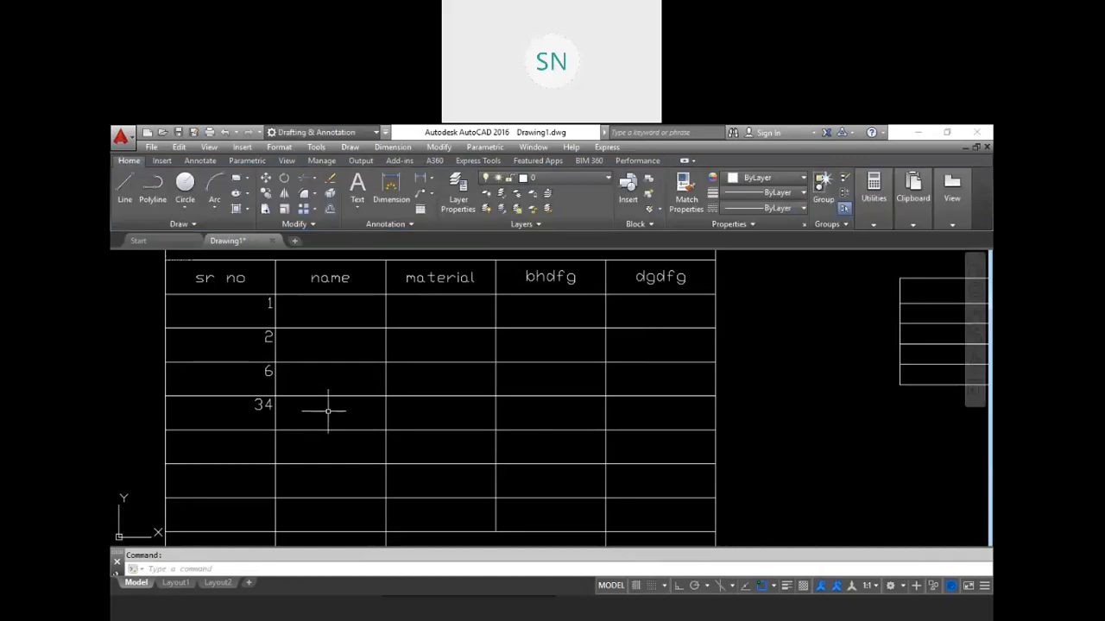
double_click(327, 411)
text(4563)
key(BackSpace)
key(BackSpace)
key(Tab)
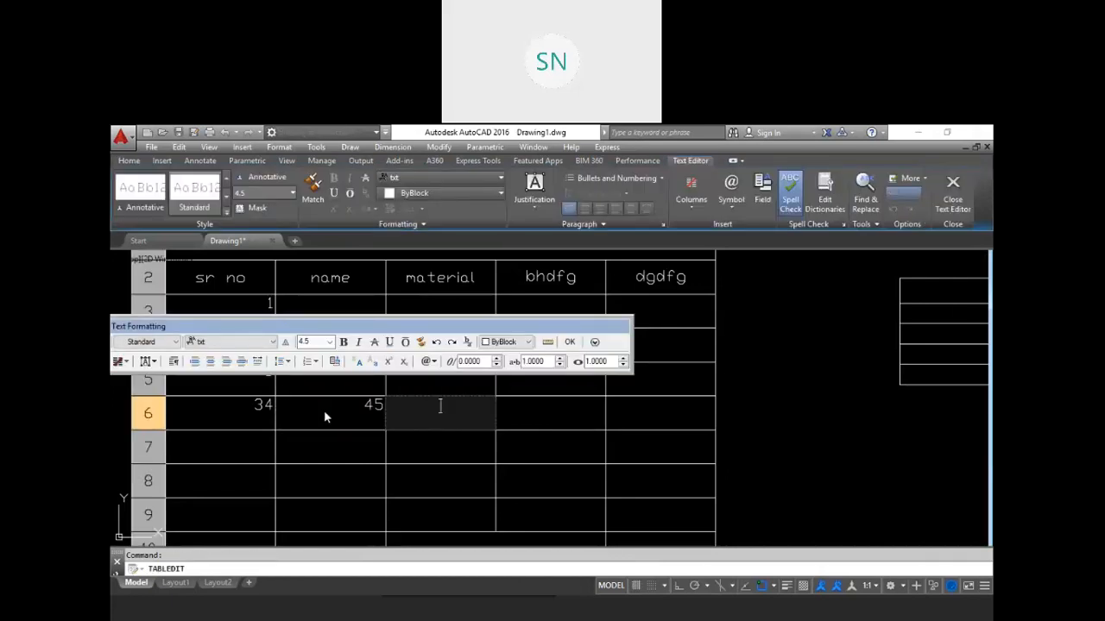
text(27)
key(Tab)
text(85)
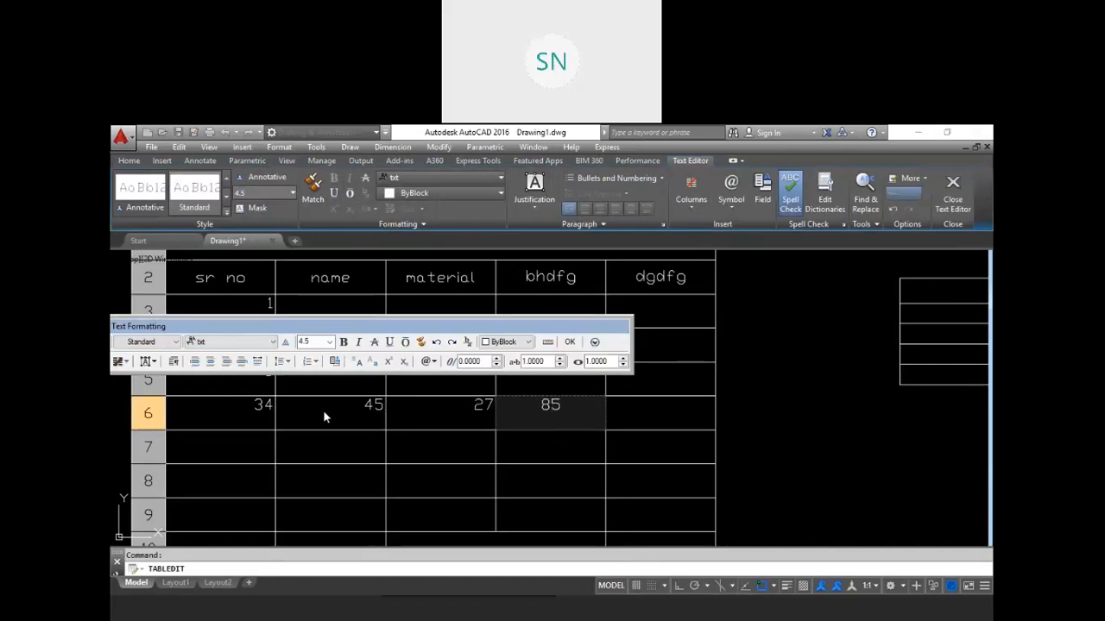
key(Tab)
text(66)
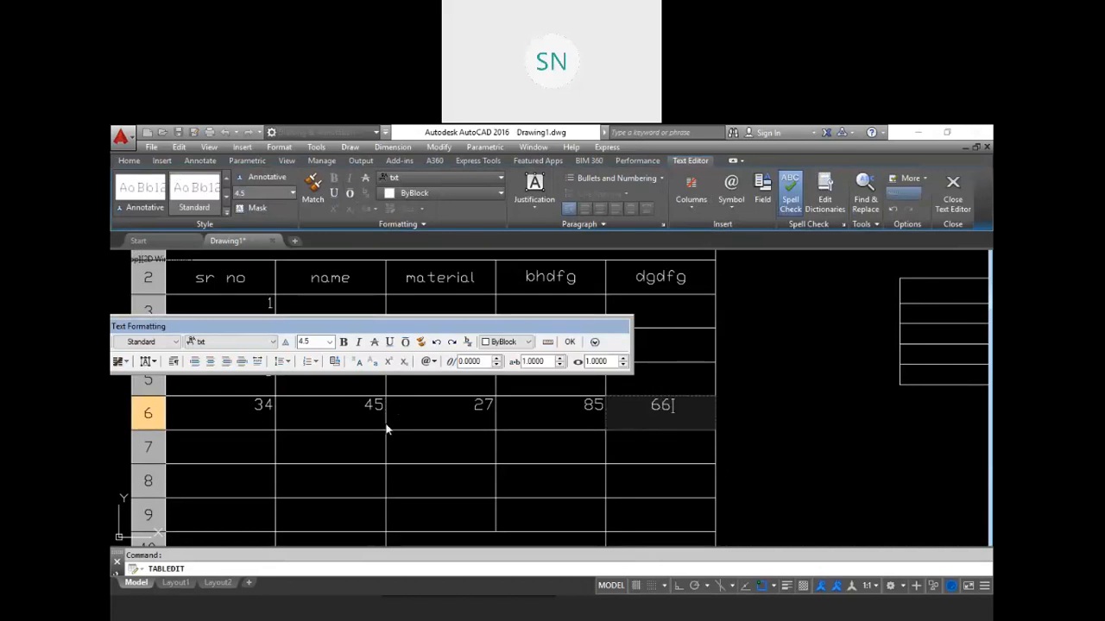
key(BackSpace)
key(BackSpace)
click(534, 441)
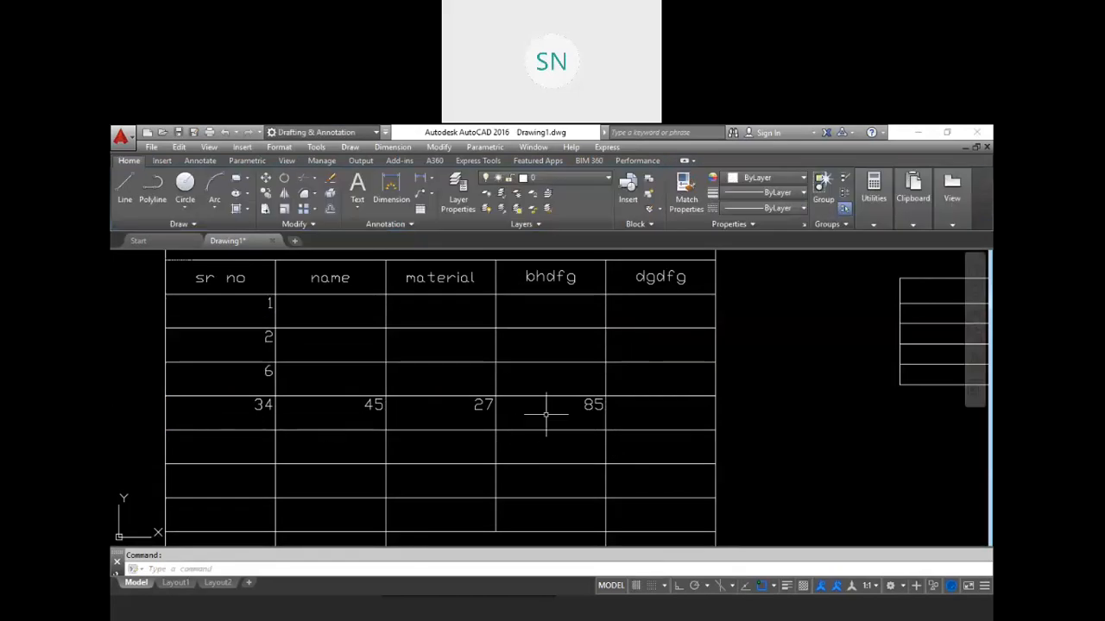
Insert a Sum formula over cells A6 to D6 in the last cell of row 6 of the table
click(661, 404)
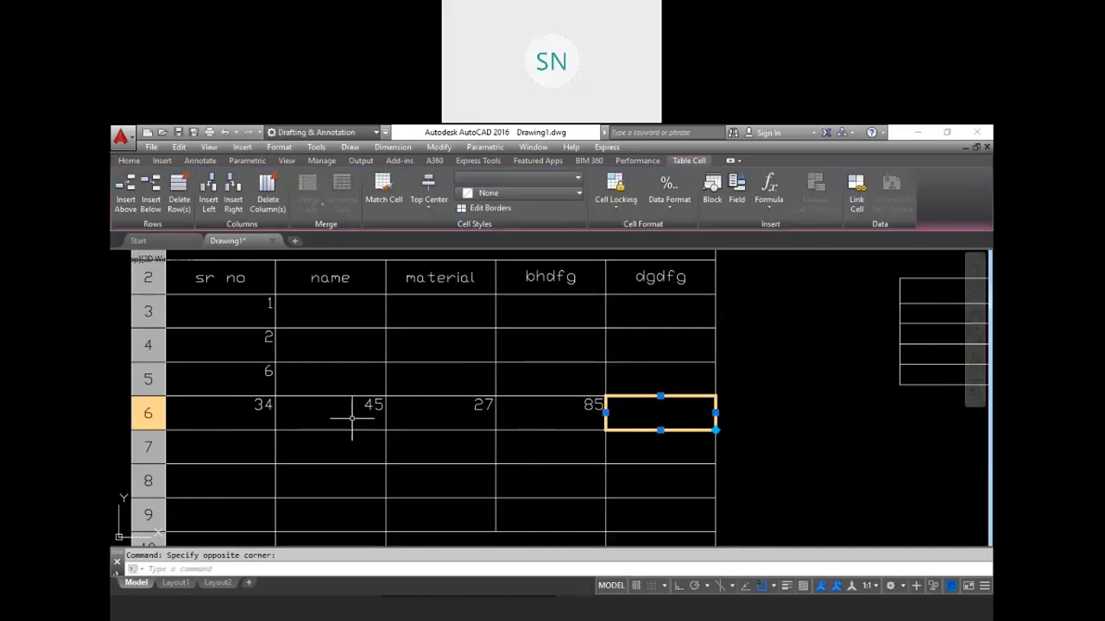
key(Escape)
click(648, 411)
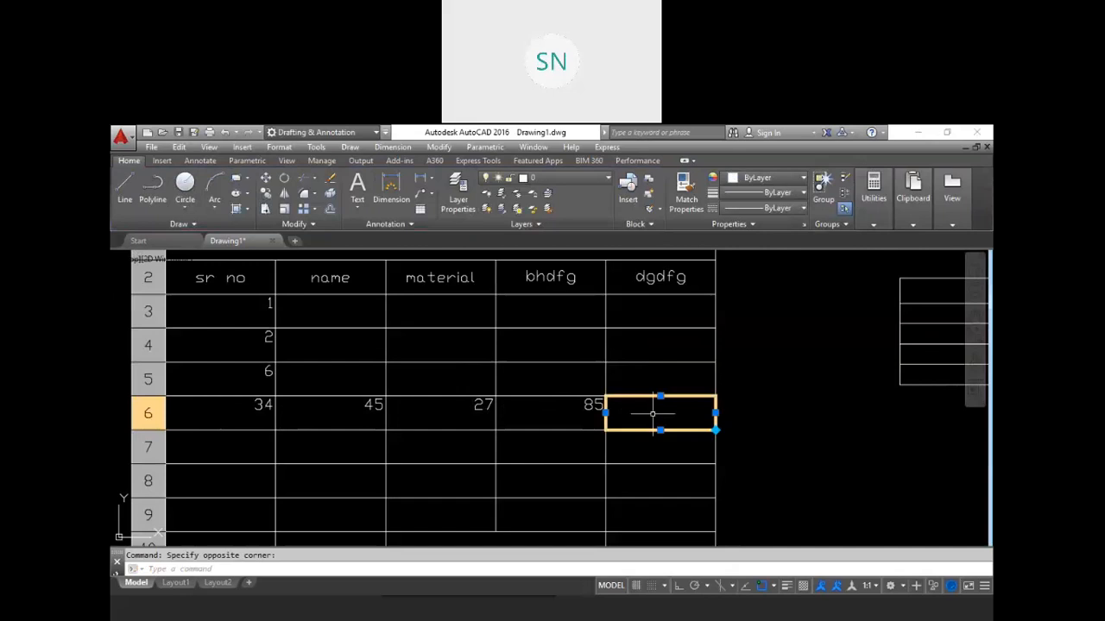
right_click(650, 414)
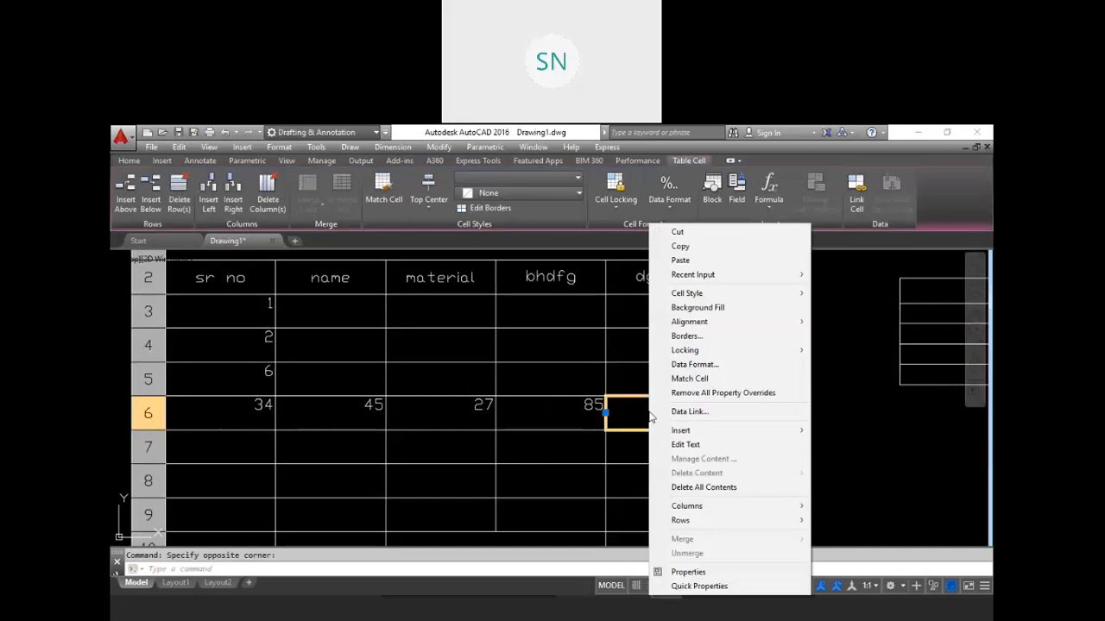
mouse_move(692, 434)
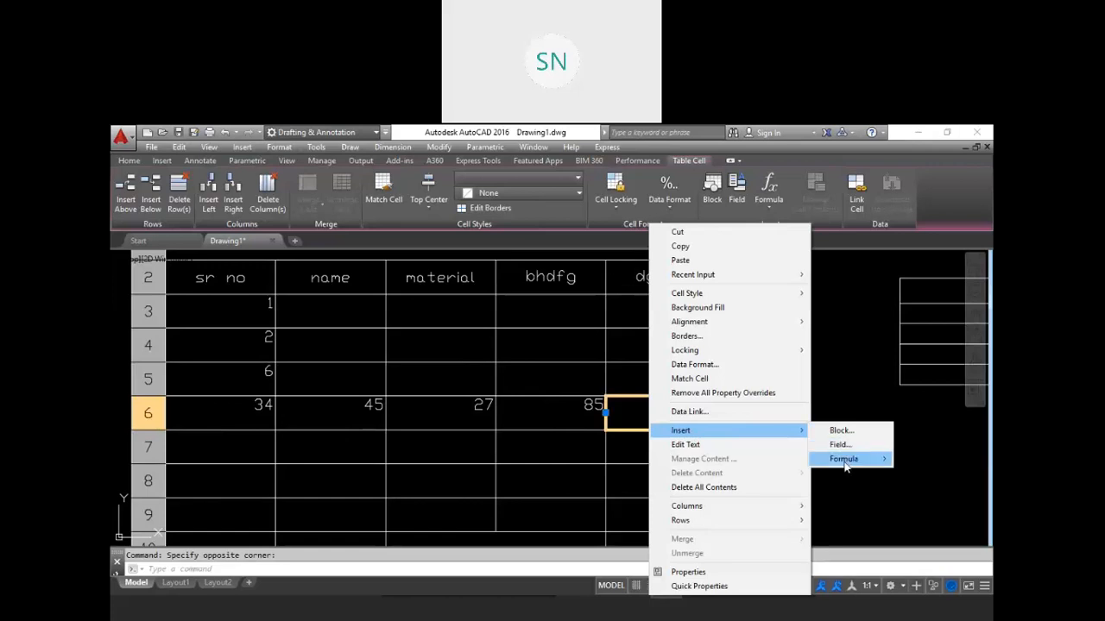
mouse_move(844, 464)
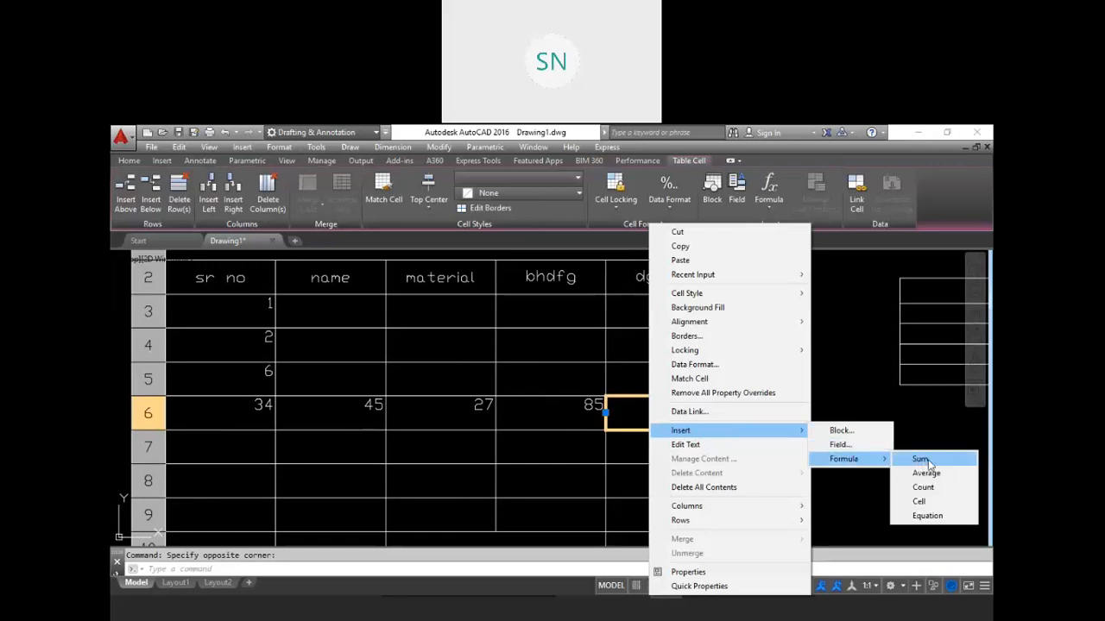
click(927, 463)
click(567, 416)
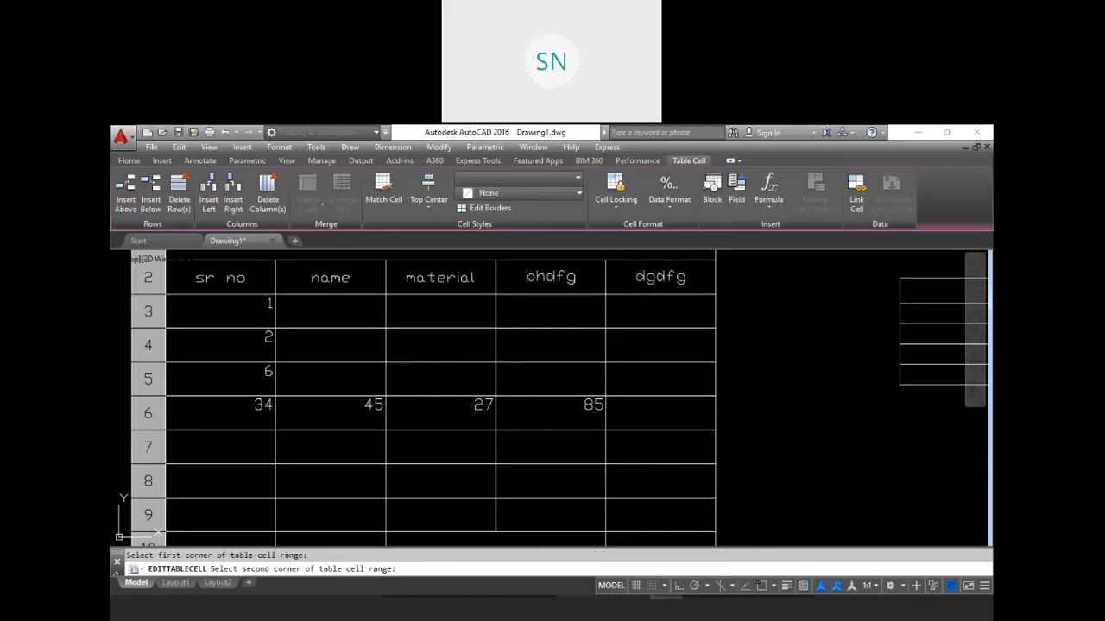
click(200, 405)
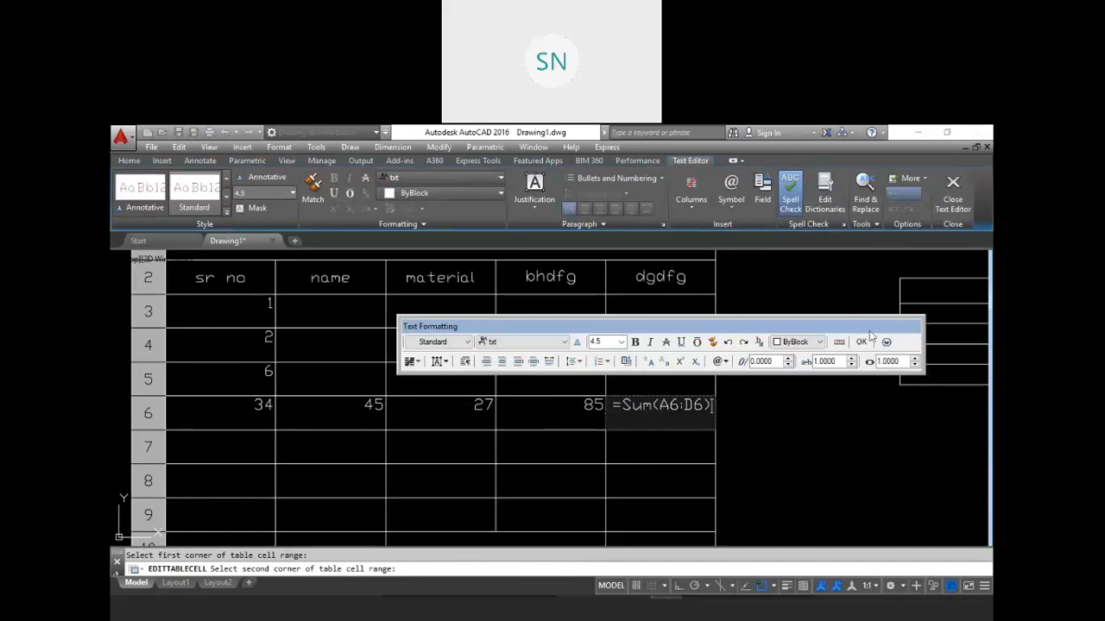
click(861, 341)
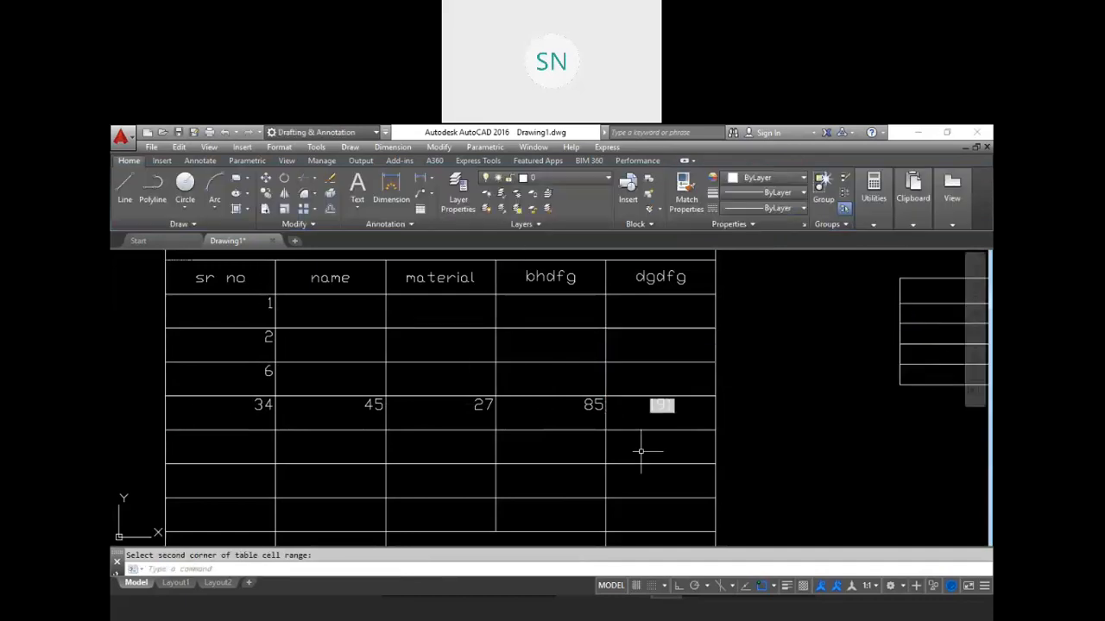
Change the material column's value in row 6 to 77
middle_drag(621, 446, 673, 451)
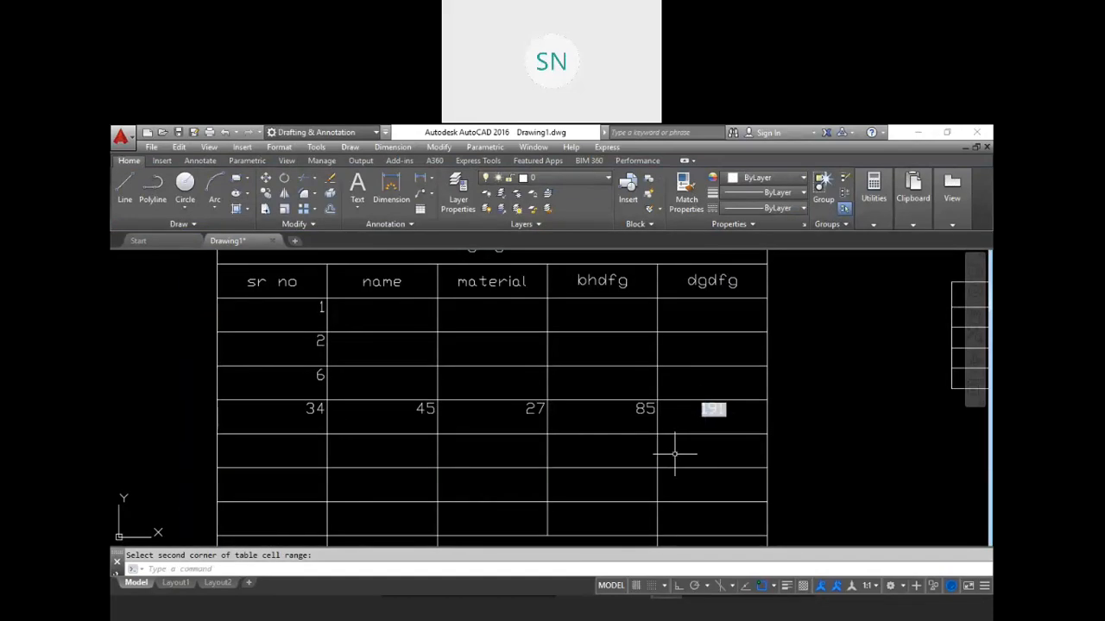
double_click(527, 409)
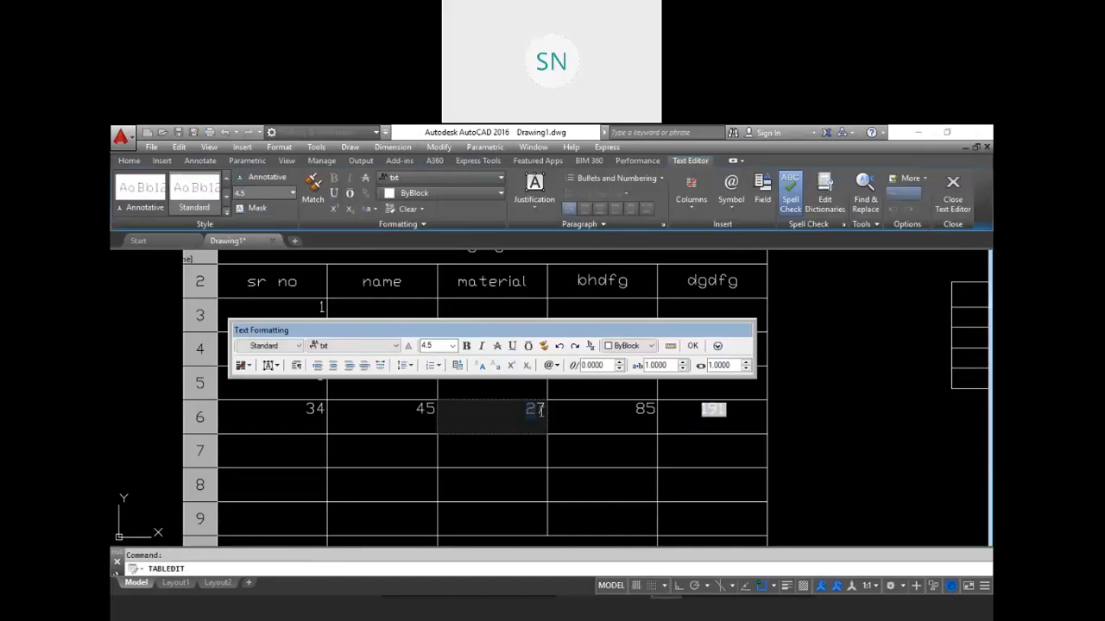
text(77)
click(622, 454)
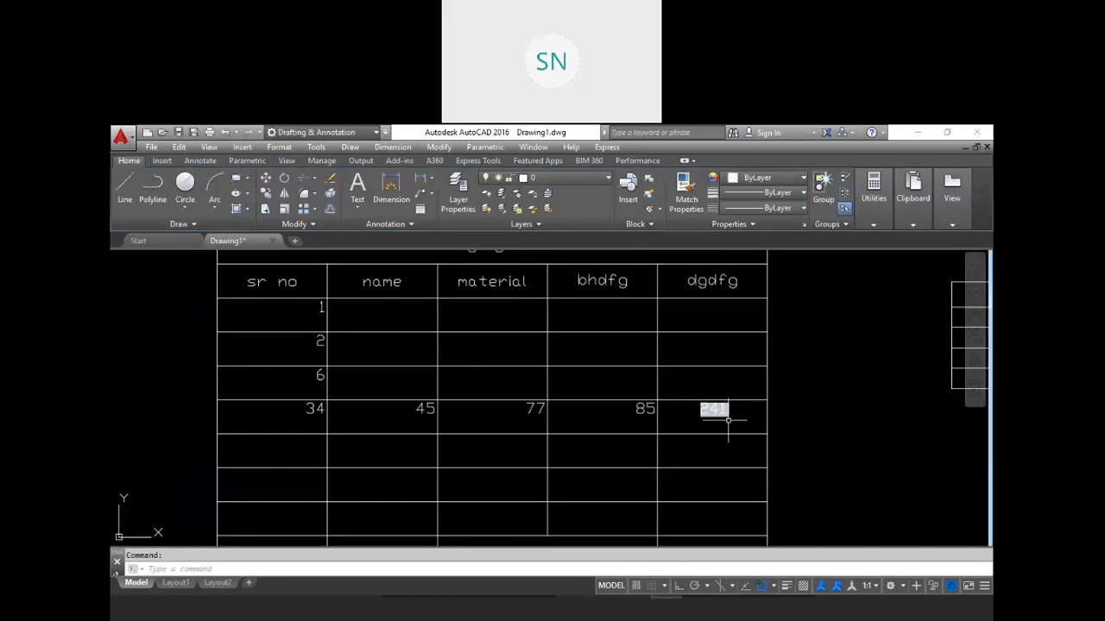
Examine the sum field in the dgdfg column of row 6 against the other values in that row
scroll(728, 421, up, 5)
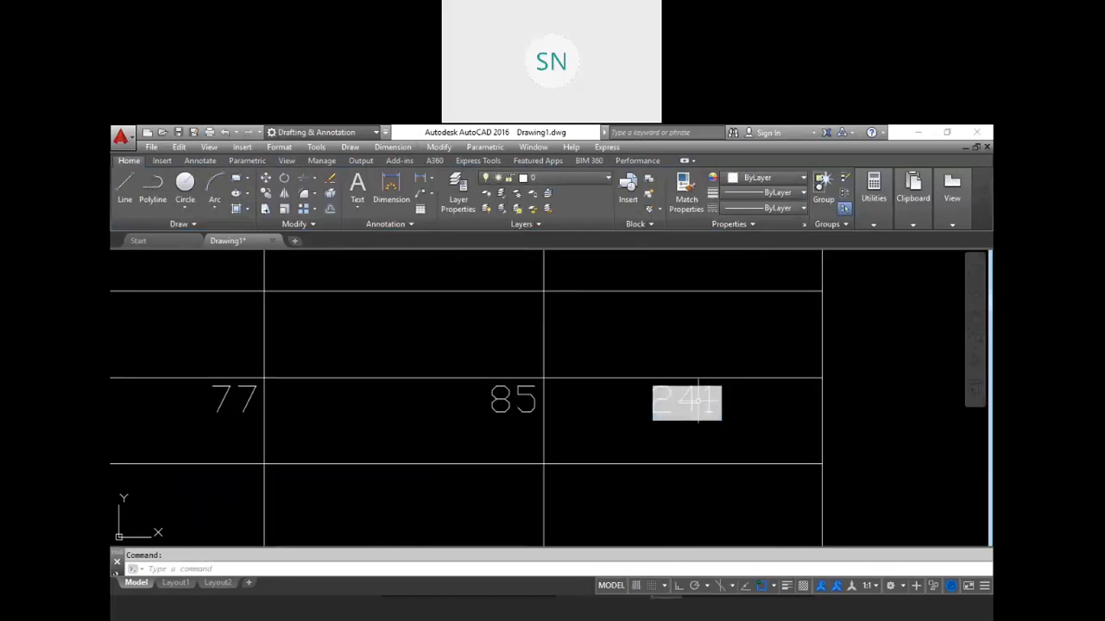
scroll(692, 421, down, 5)
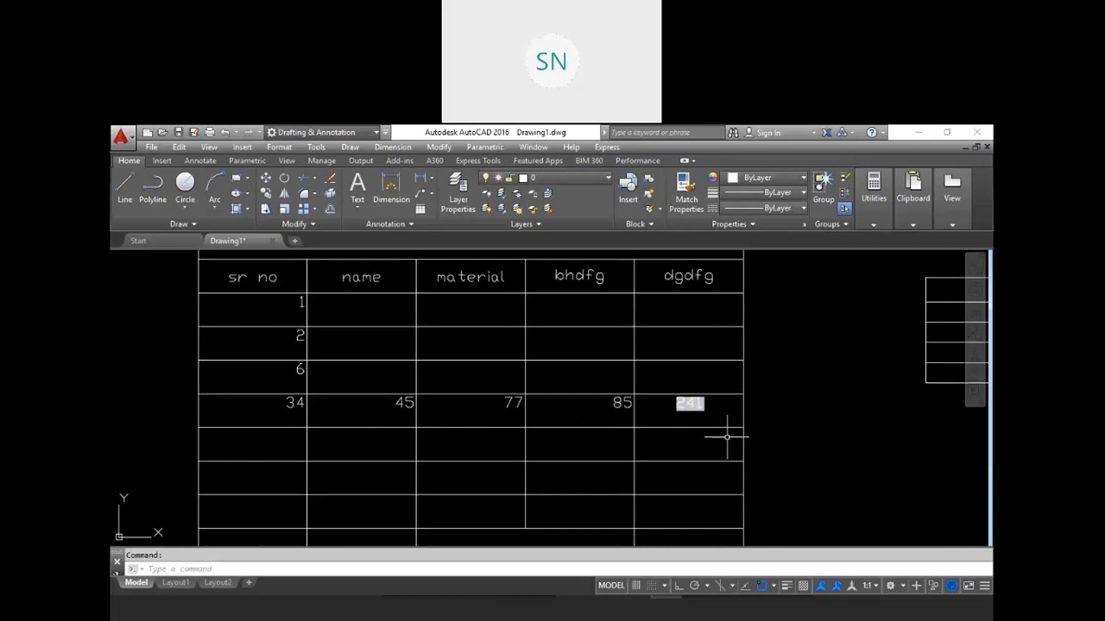
scroll(685, 449, up, 3)
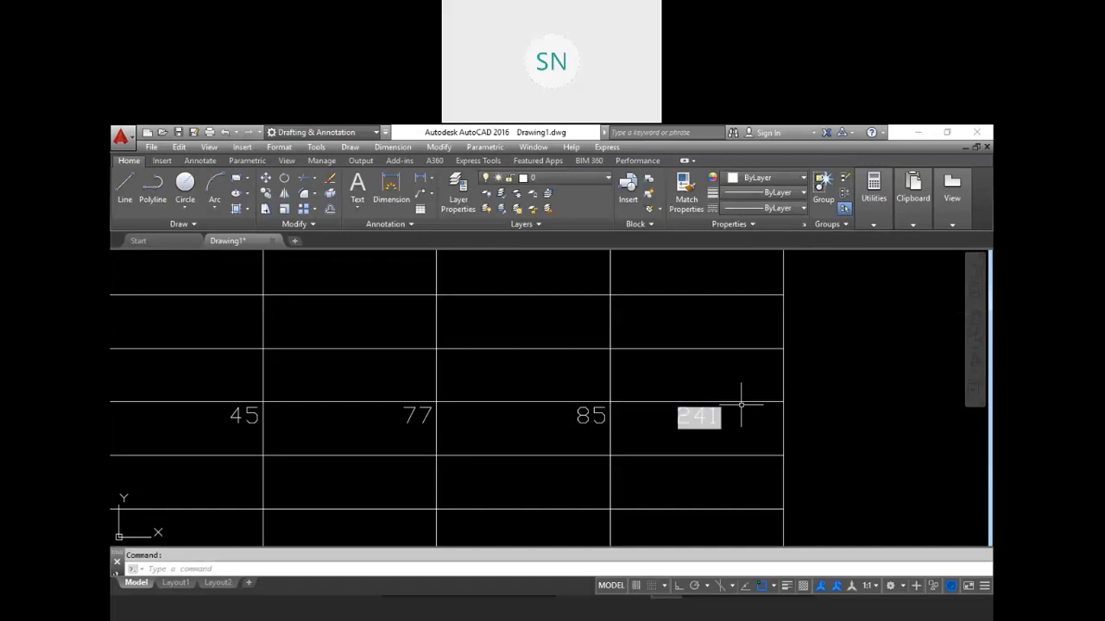
scroll(713, 417, up, 2)
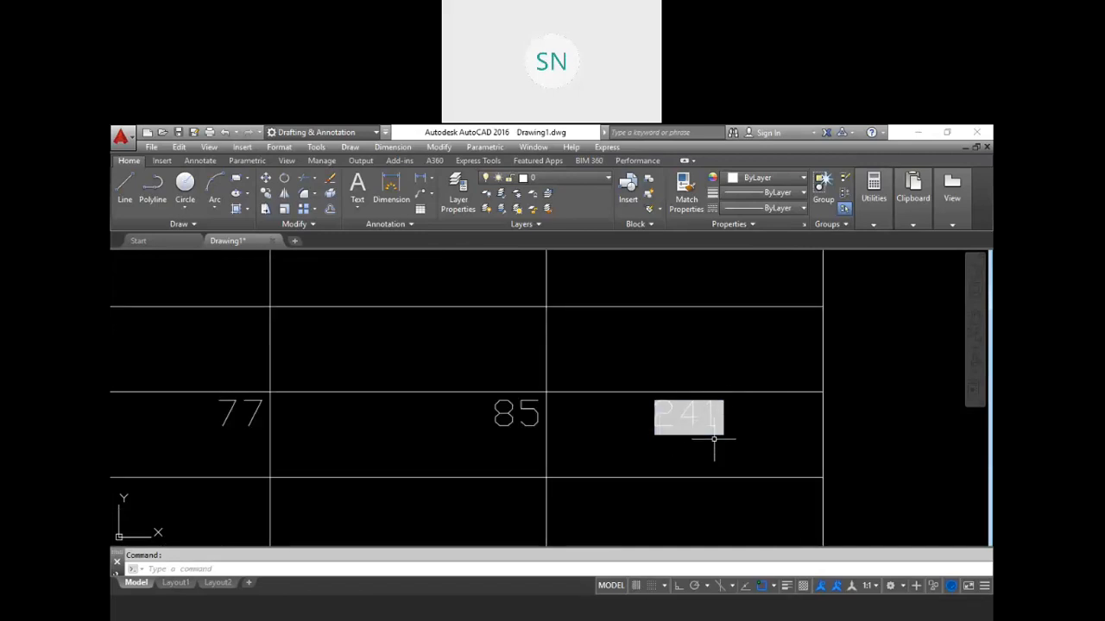
double_click(691, 417)
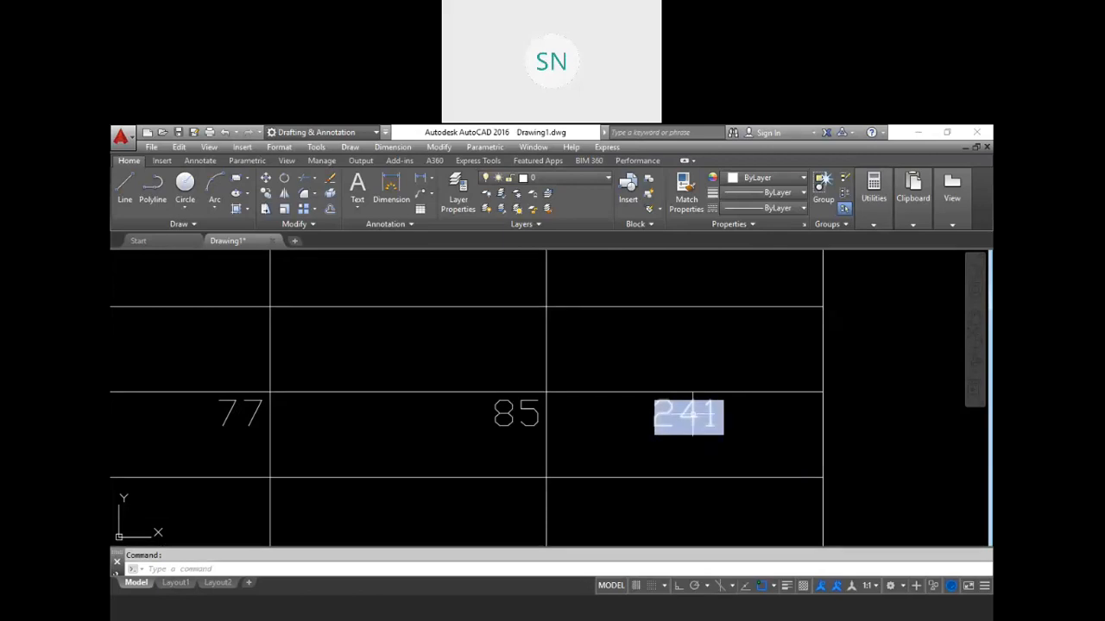
scroll(659, 382, down, 2)
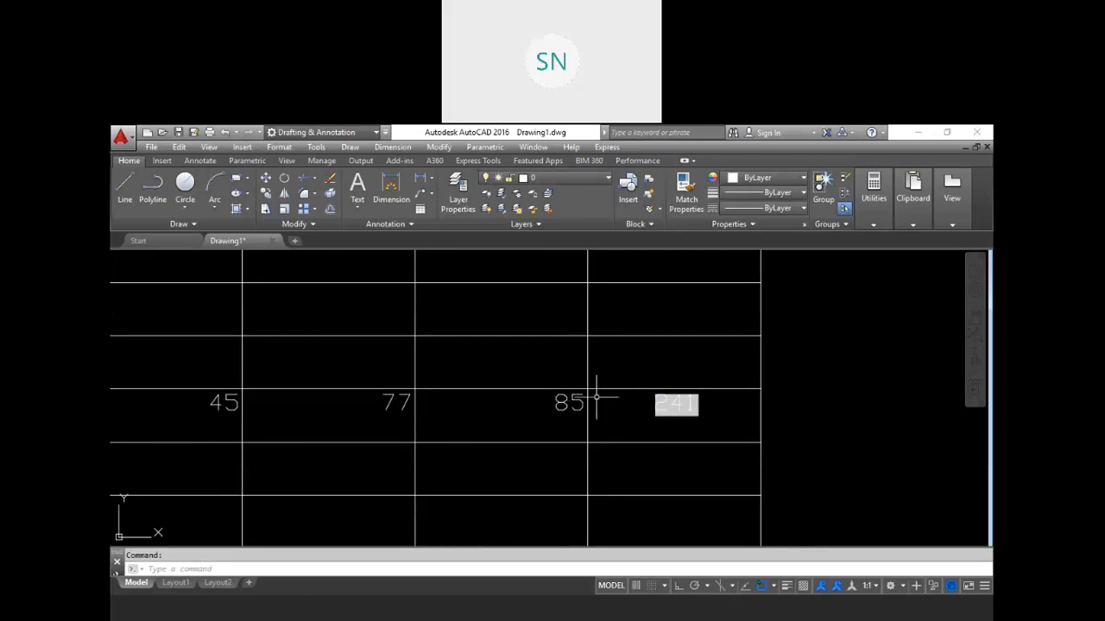
mouse_move(634, 438)
middle_down()
mouse_move(664, 393)
mouse_move(650, 424)
mouse_move(604, 382)
middle_up()
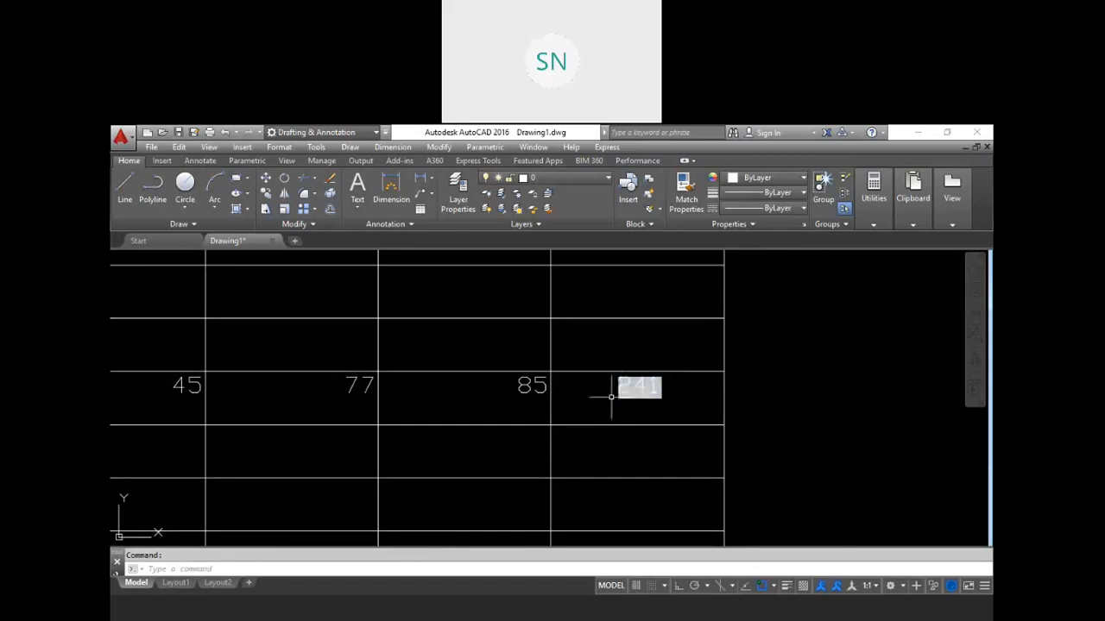
middle_drag(595, 500, 651, 287)
middle_drag(586, 394, 652, 262)
mouse_move(525, 382)
middle_down()
mouse_move(599, 399)
mouse_move(496, 431)
mouse_move(552, 466)
middle_up()
scroll(531, 396, down, 2)
middle_drag(508, 372, 520, 399)
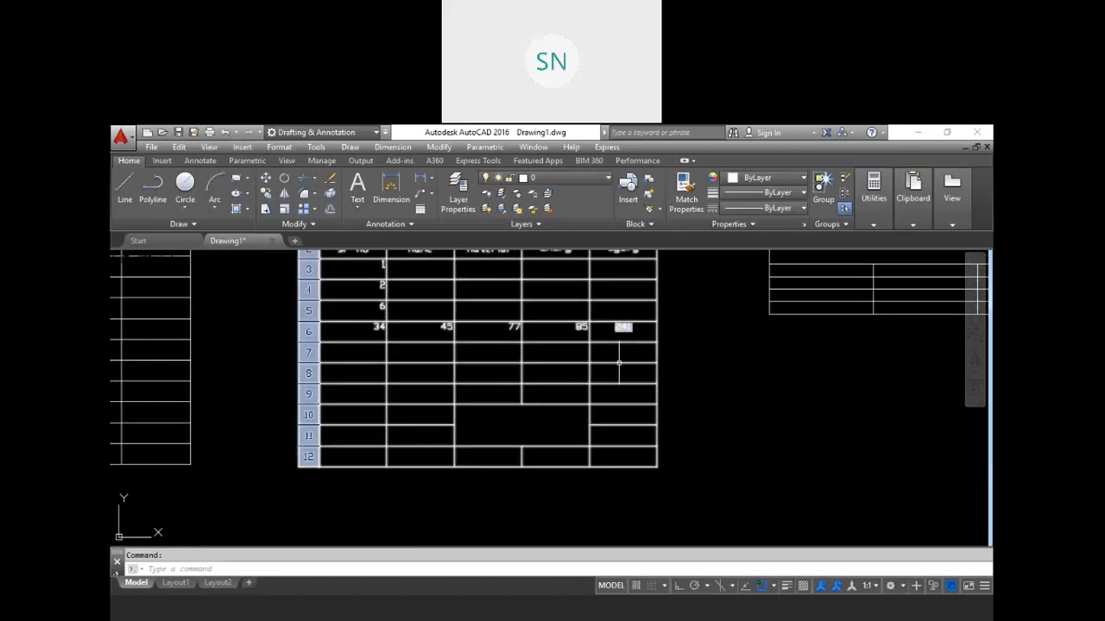
middle_drag(611, 365, 599, 385)
scroll(602, 369, up, 2)
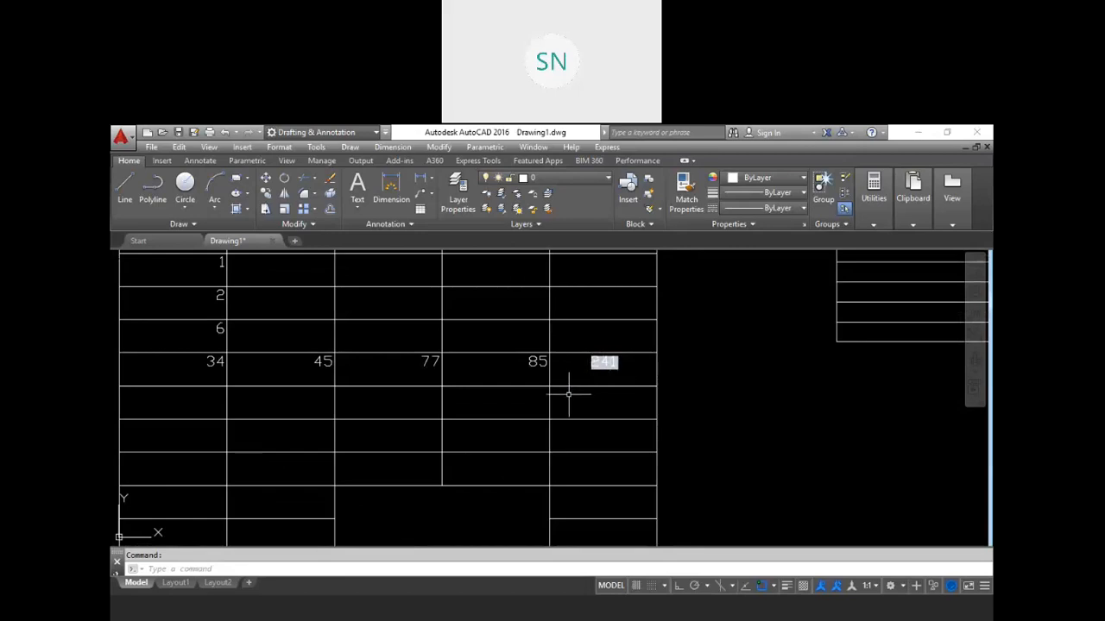
scroll(569, 395, down, 2)
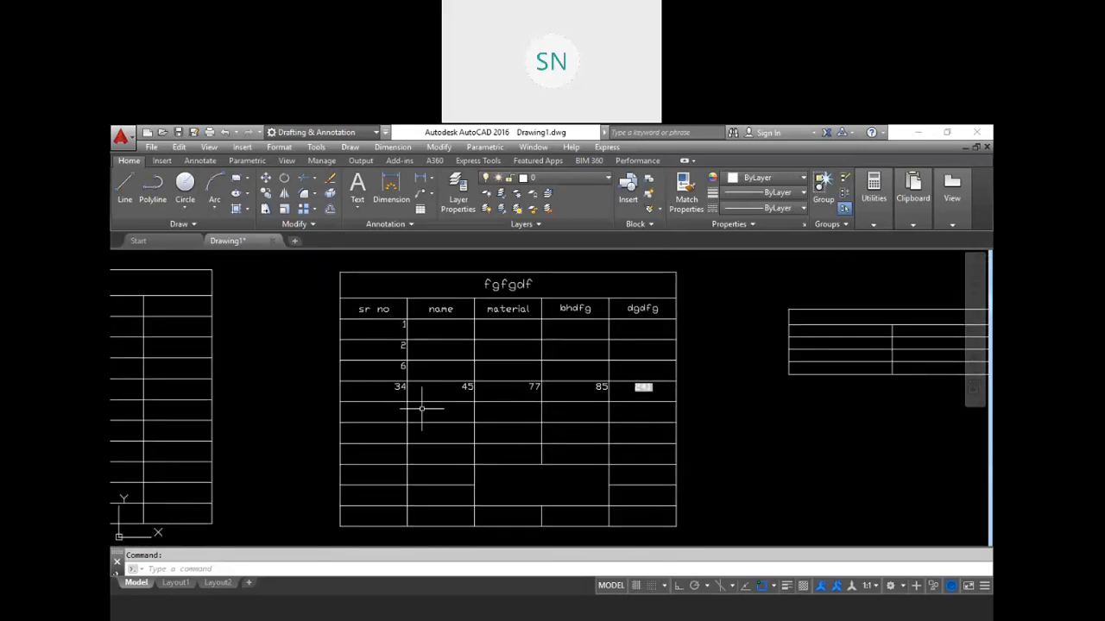
Review the Insert Table option for starting from a data link, including creating a new Excel data link, and close the dialogs without inserting anything
scroll(412, 365, down, 2)
middle_drag(665, 395, 614, 406)
key(Escape)
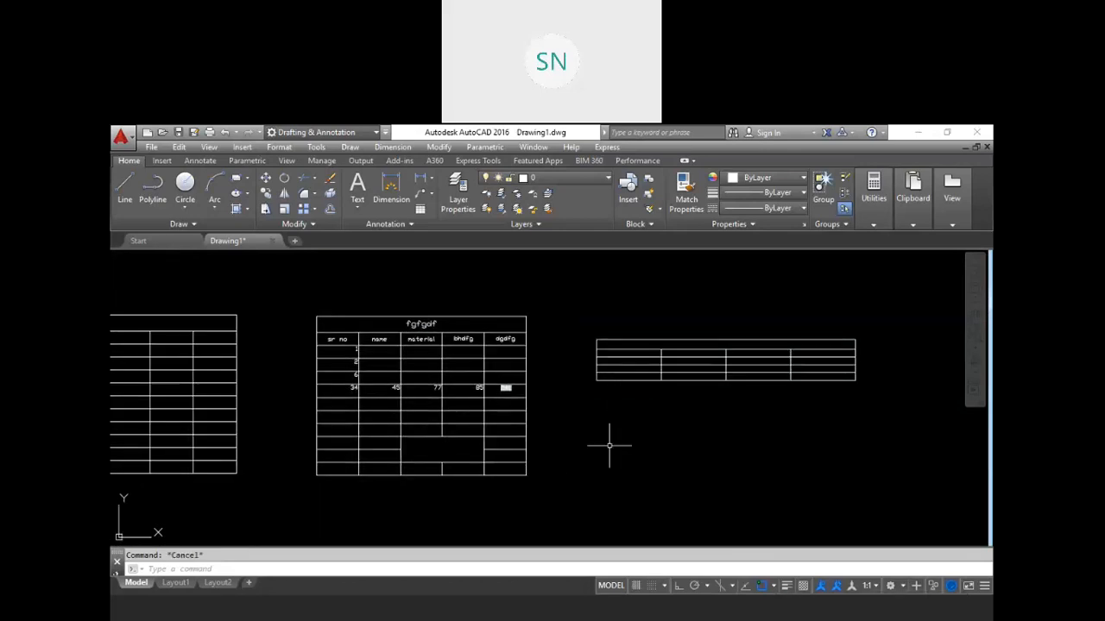
text(tb)
key(Return)
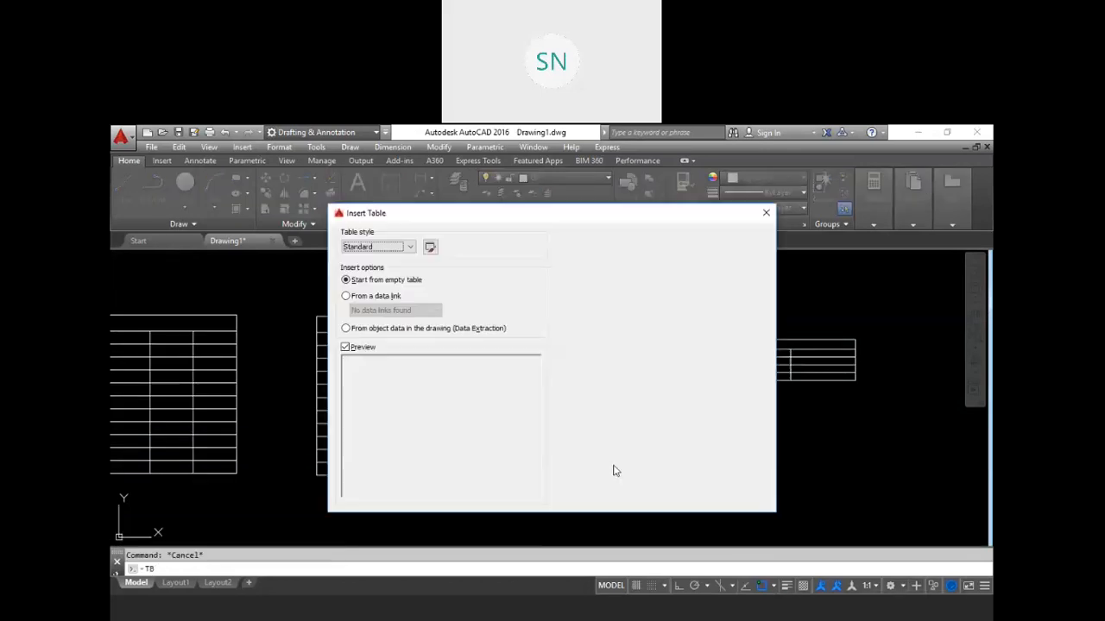
click(345, 296)
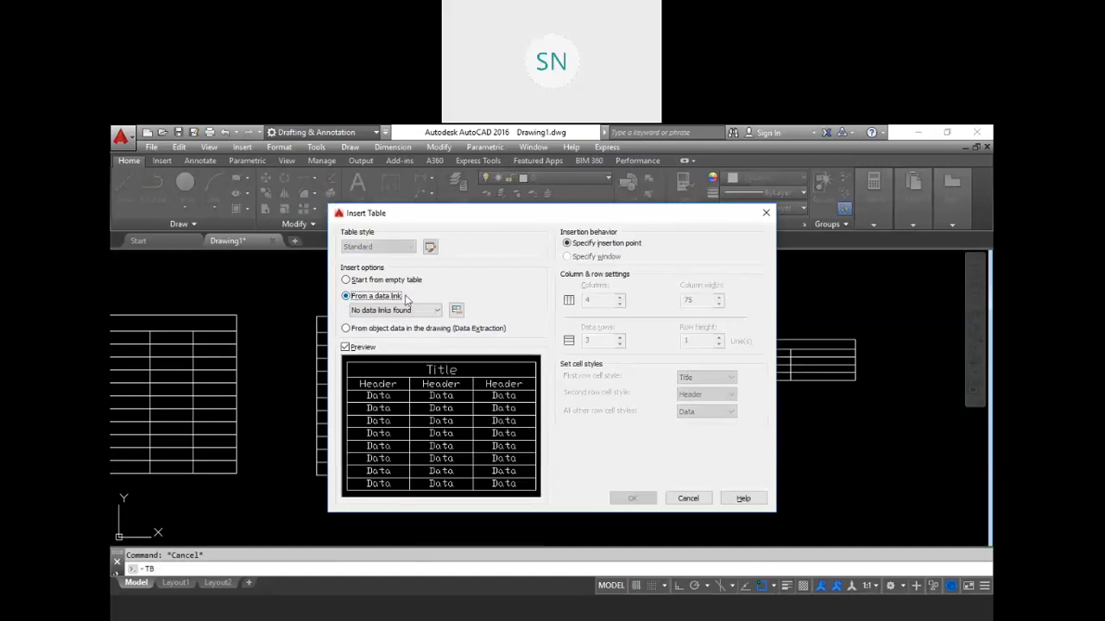
click(456, 310)
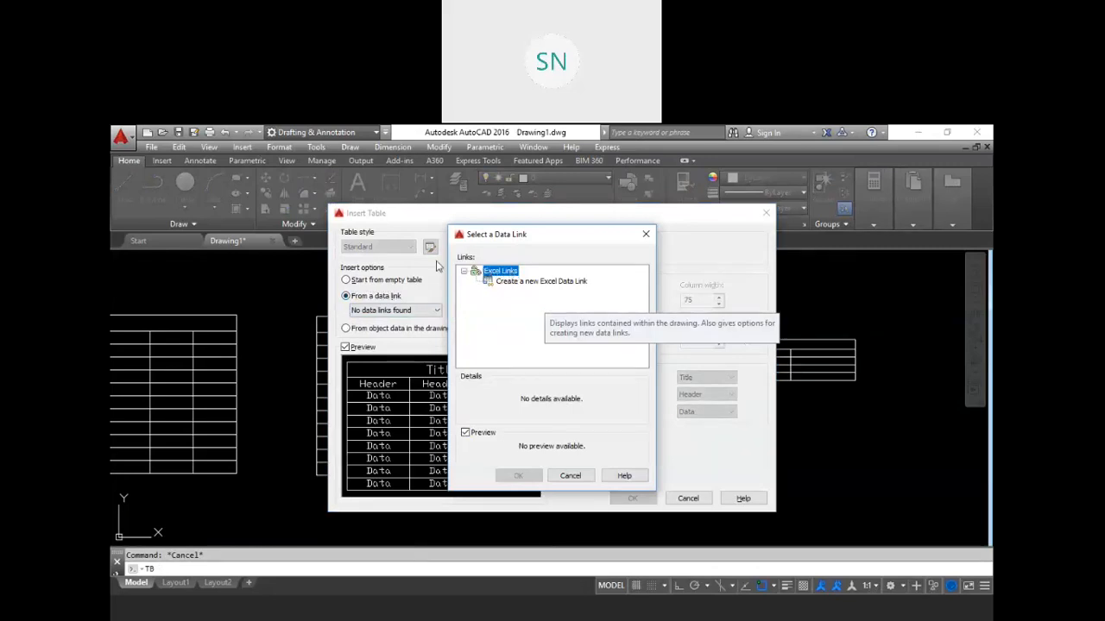
double_click(507, 282)
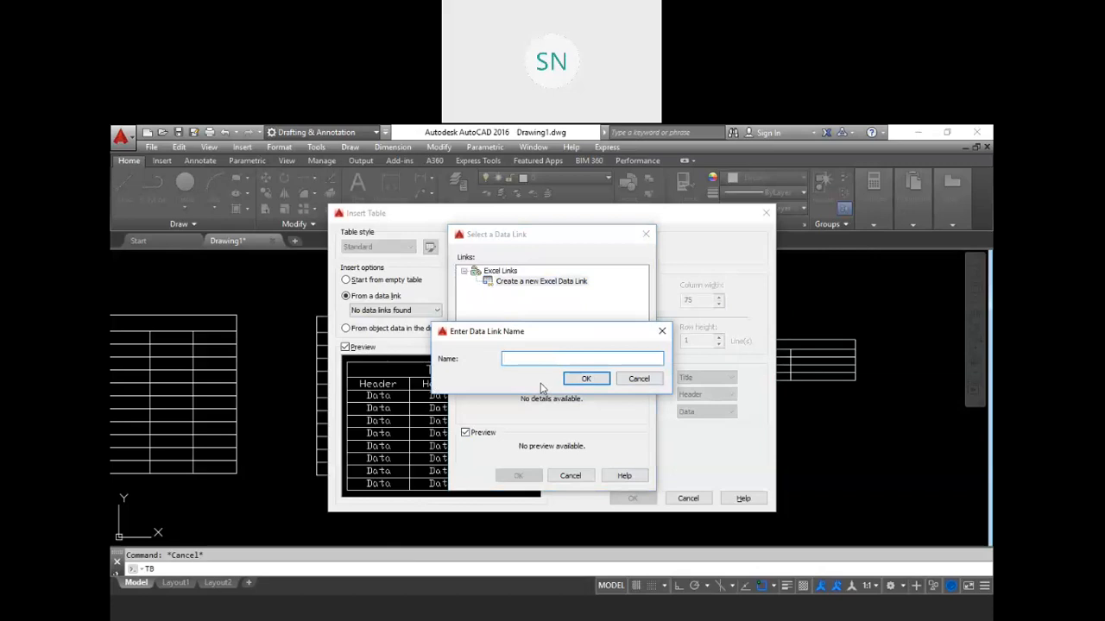
click(639, 379)
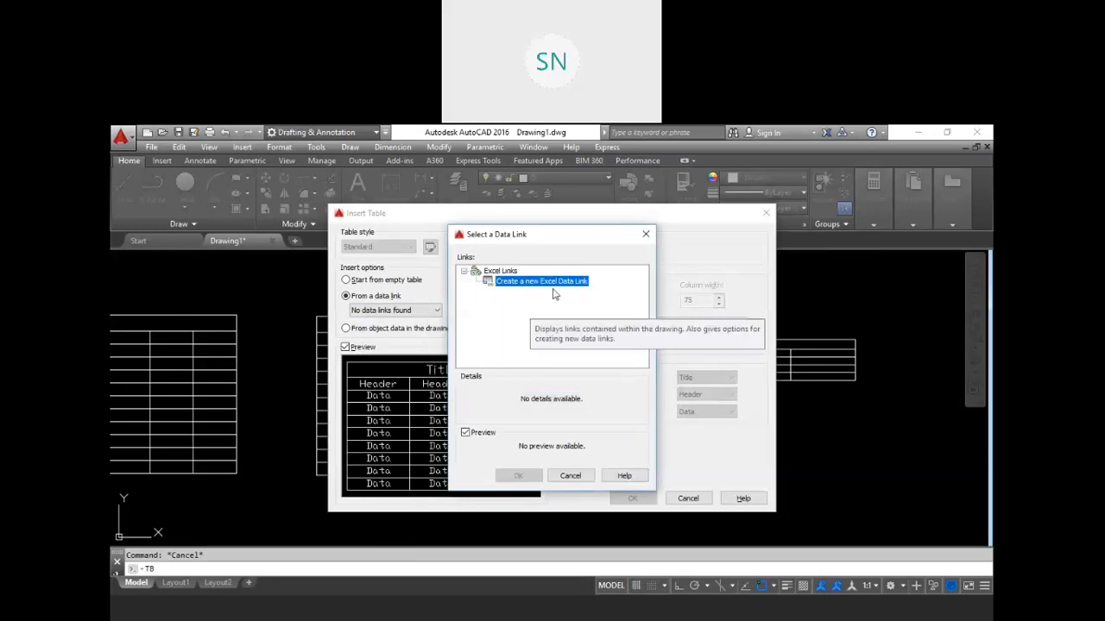
click(646, 234)
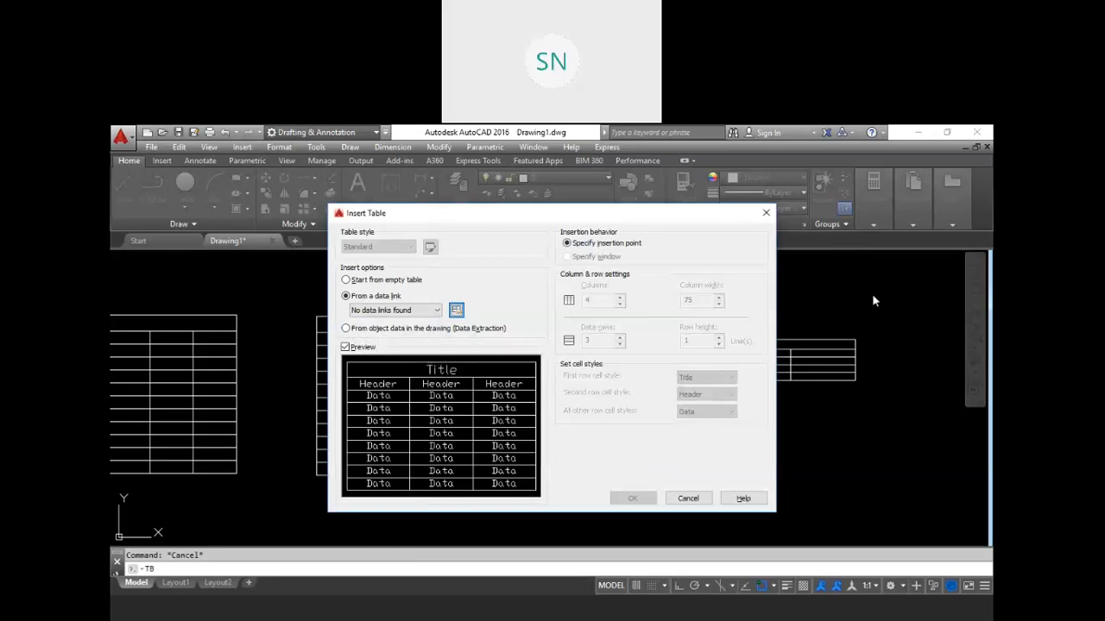
click(766, 213)
Erase all three tables from the drawing
scroll(555, 367, down, 4)
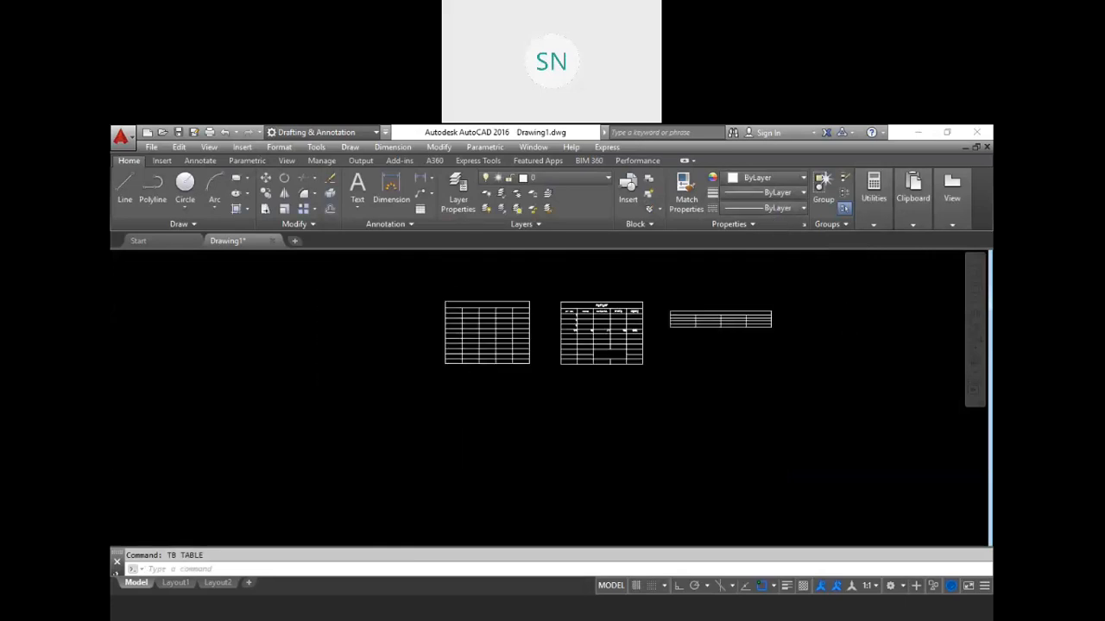
click(734, 352)
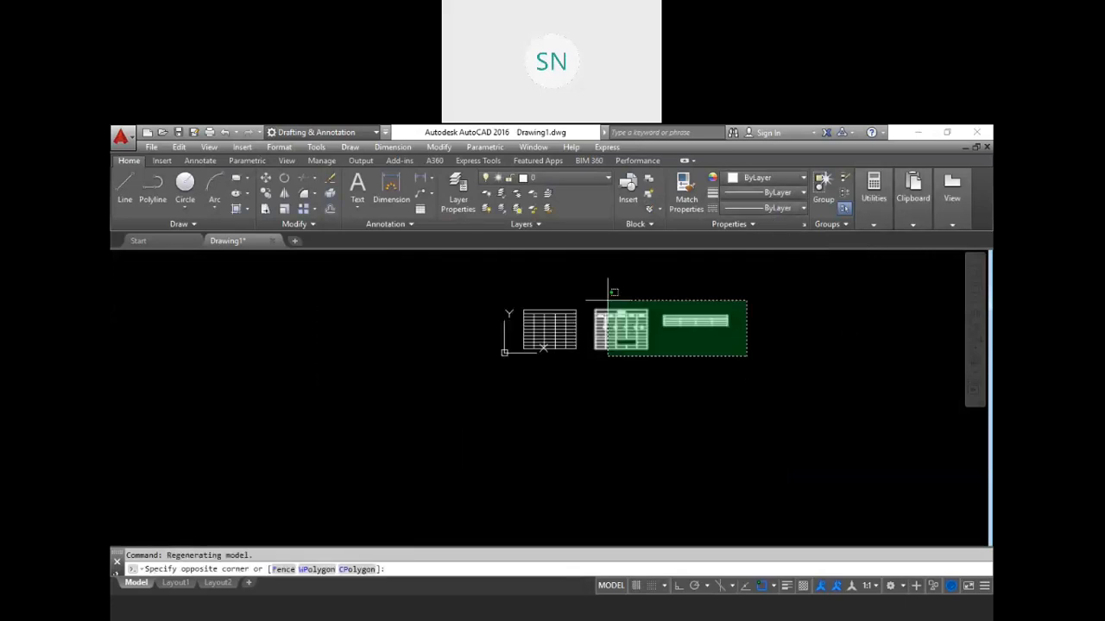
click(488, 262)
key(Delete)
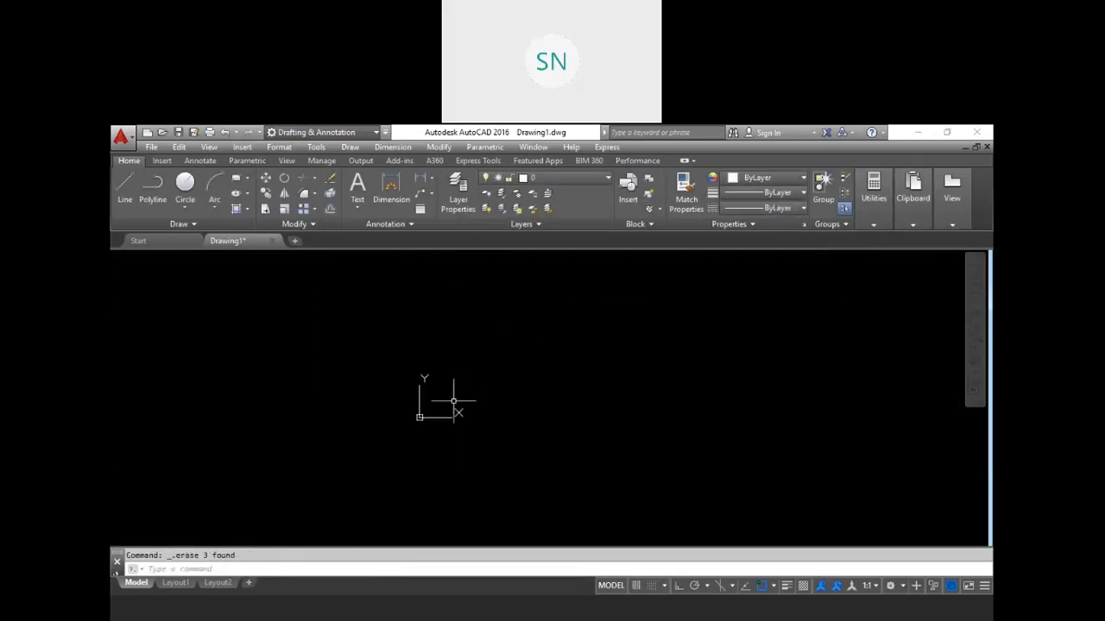
key(Escape)
Draw a circle with a radius of 50 just above and beside the drawing's origin
text(c)
key(Return)
click(482, 374)
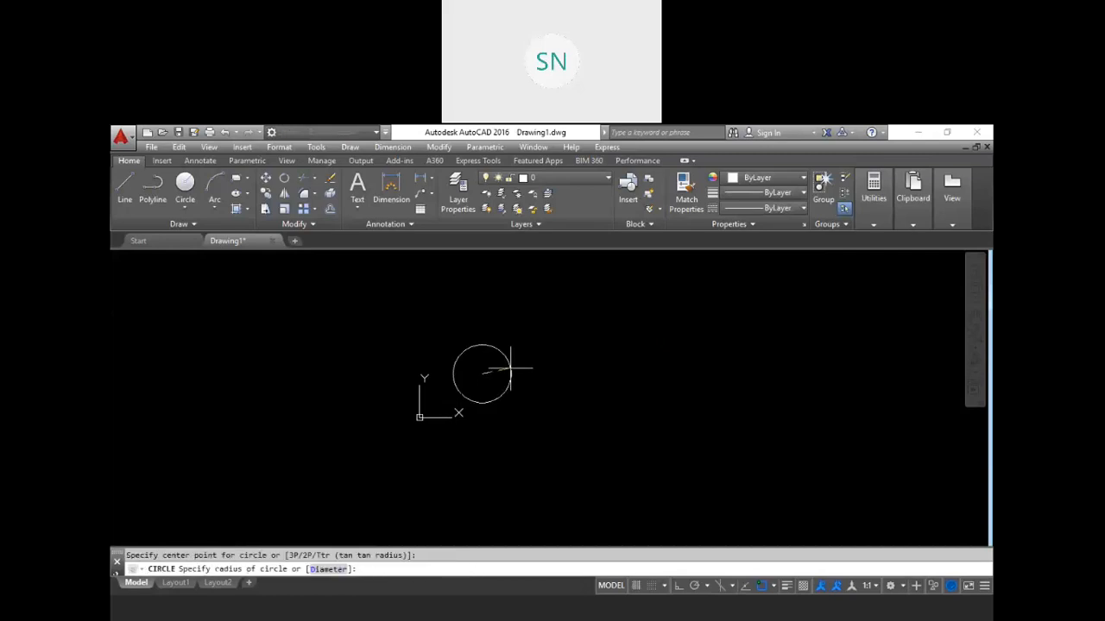
text(50)
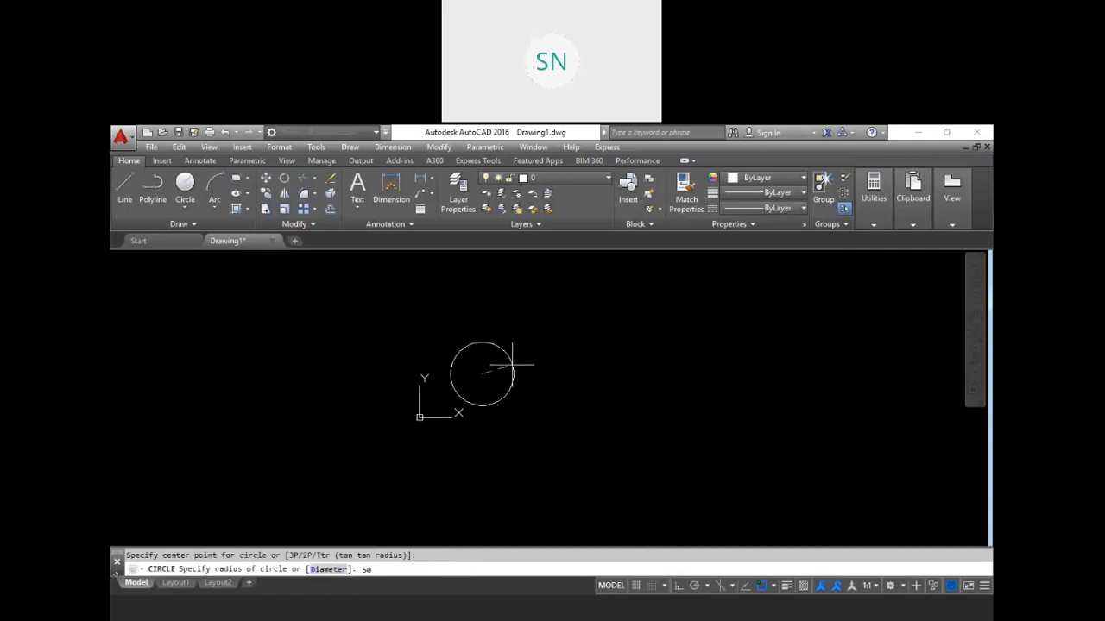
key(Return)
Draw a second circle with a radius of 25 to the upper right of the first circle
middle_drag(567, 388, 530, 397)
key(Return)
click(559, 337)
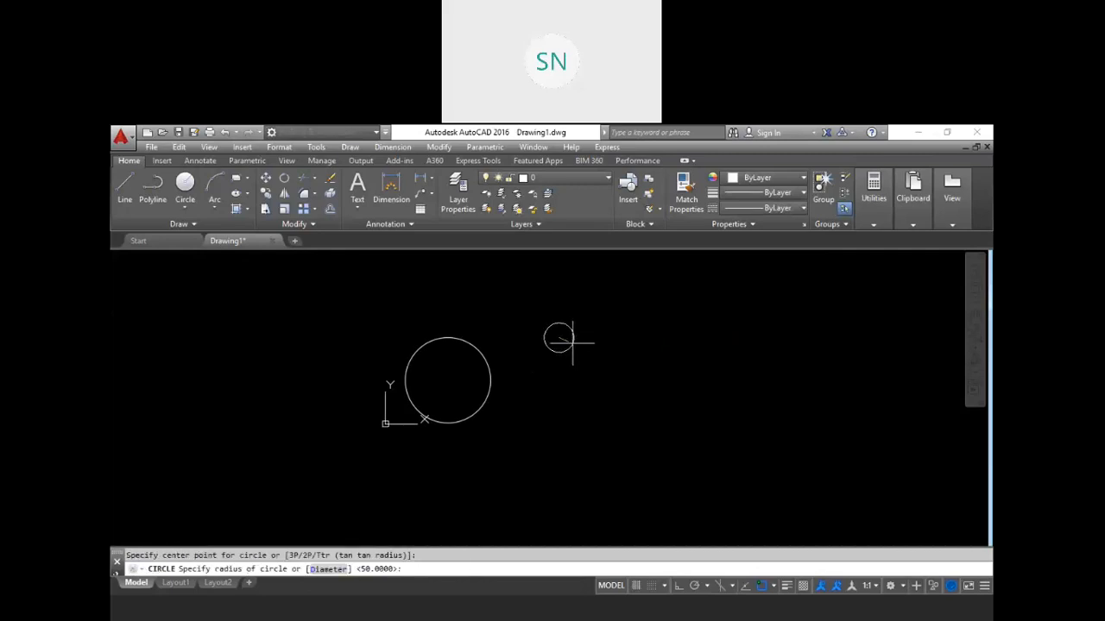
text(25)
key(Return)
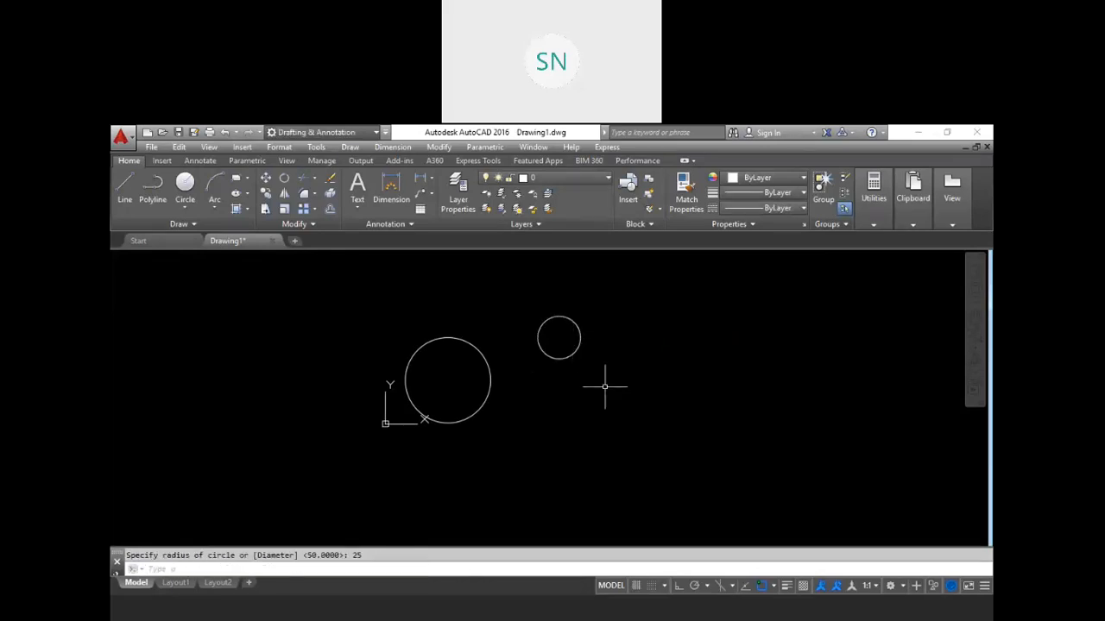
Draw a rectangle directly below the small circle, to the right of the large circle
middle_drag(606, 387, 558, 380)
key(Escape)
text(rec)
key(Return)
click(485, 433)
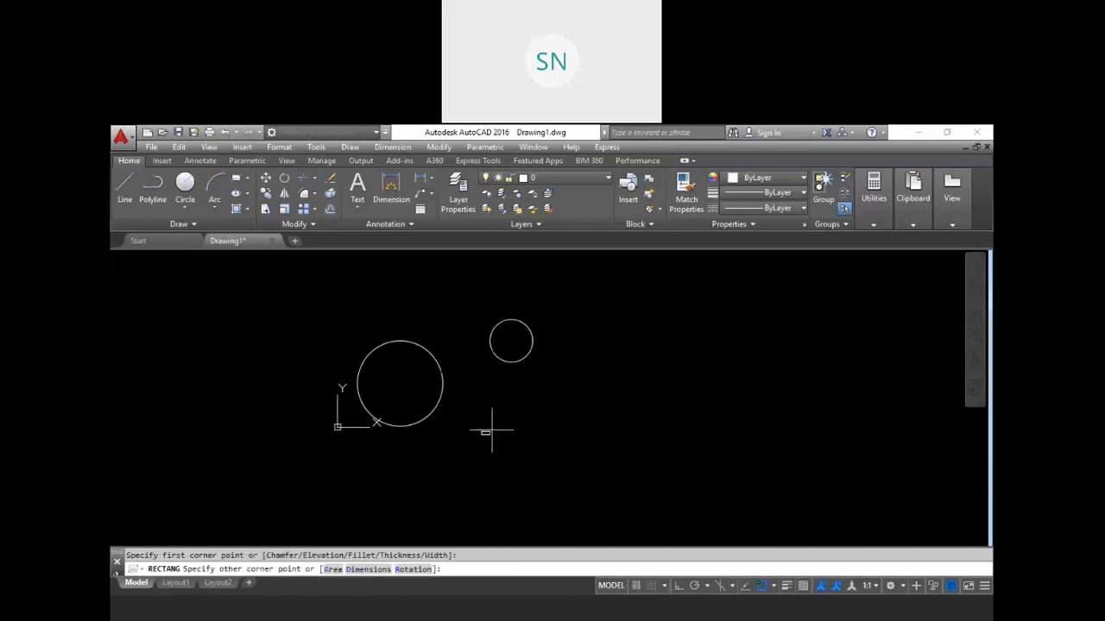
click(565, 382)
key(Escape)
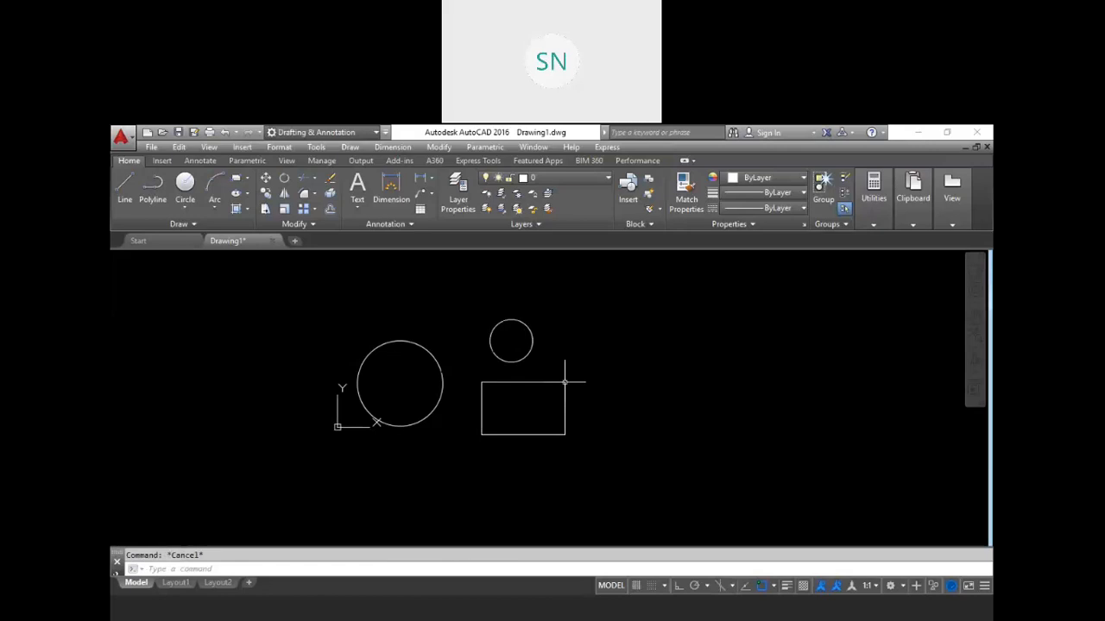
Draw a tilted ellipse above the large circle by specifying its long axis and the distance to the other axis
text(el)
key(Return)
click(413, 317)
click(487, 272)
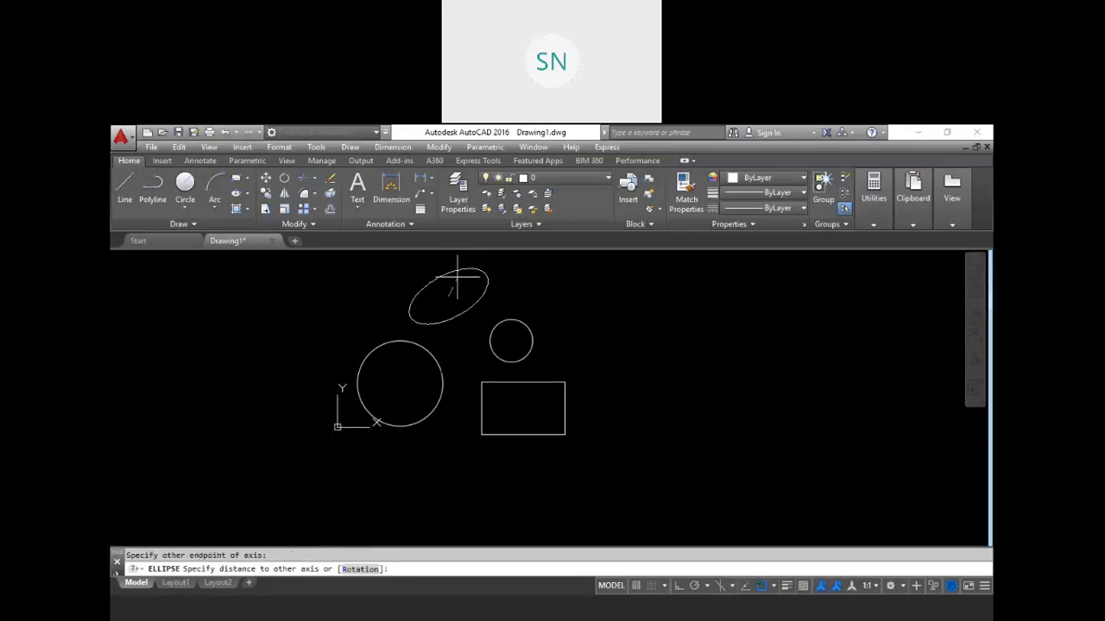
click(530, 307)
key(Escape)
text(l)
key(Return)
key(Escape)
Draw a six-sided polygon inscribed in a circle with a radius of about 49, to the right of the small circle, with Ortho on
text(p)
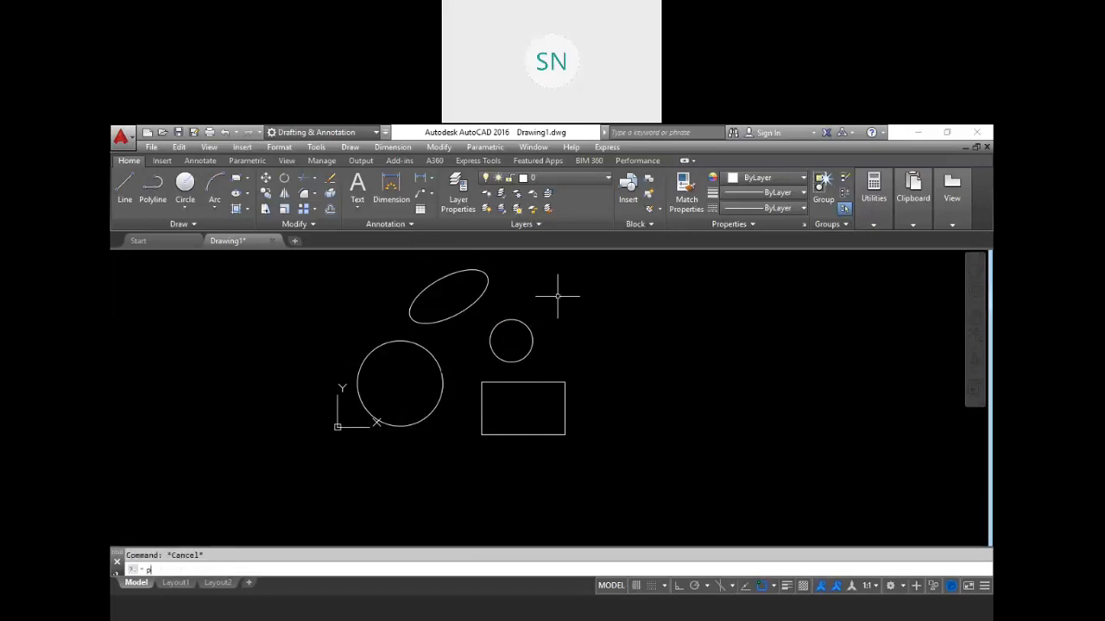
text(ol)
key(Return)
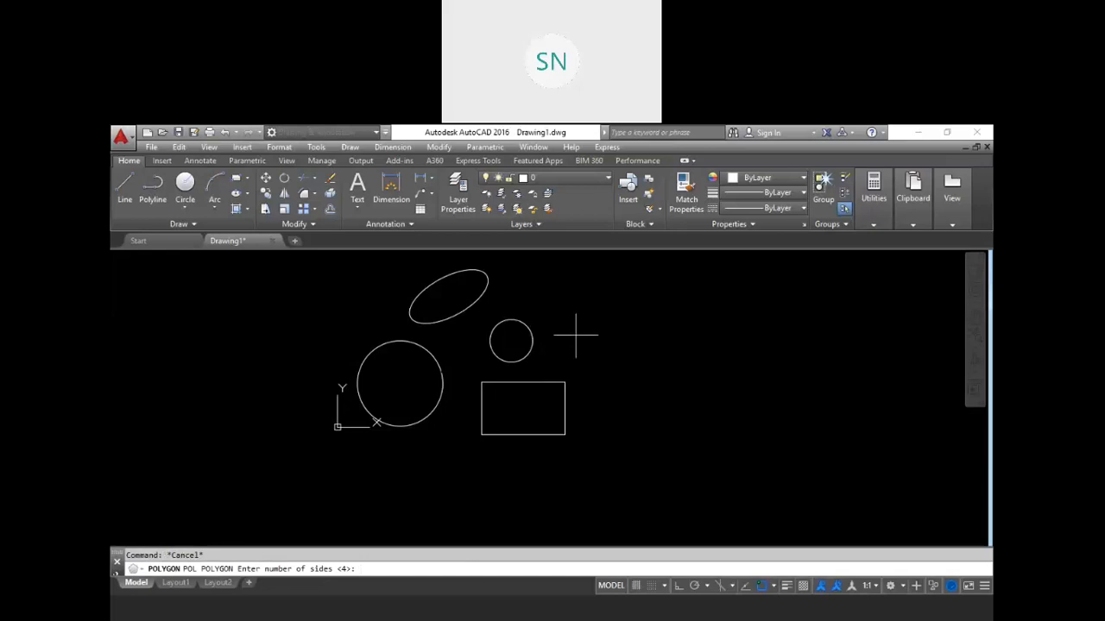
key(Return)
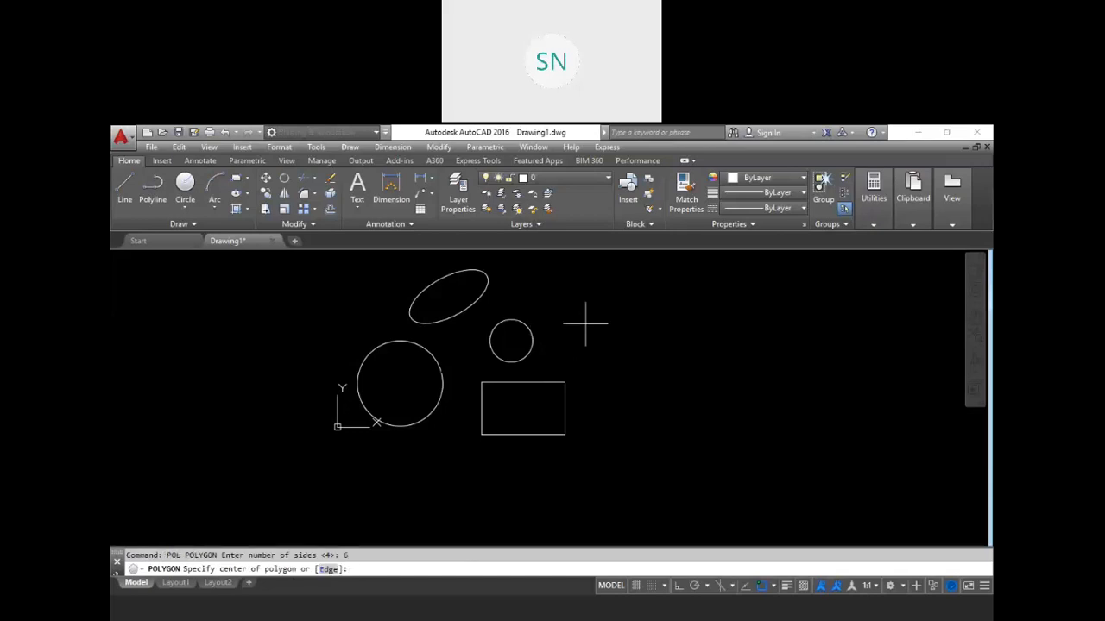
click(585, 322)
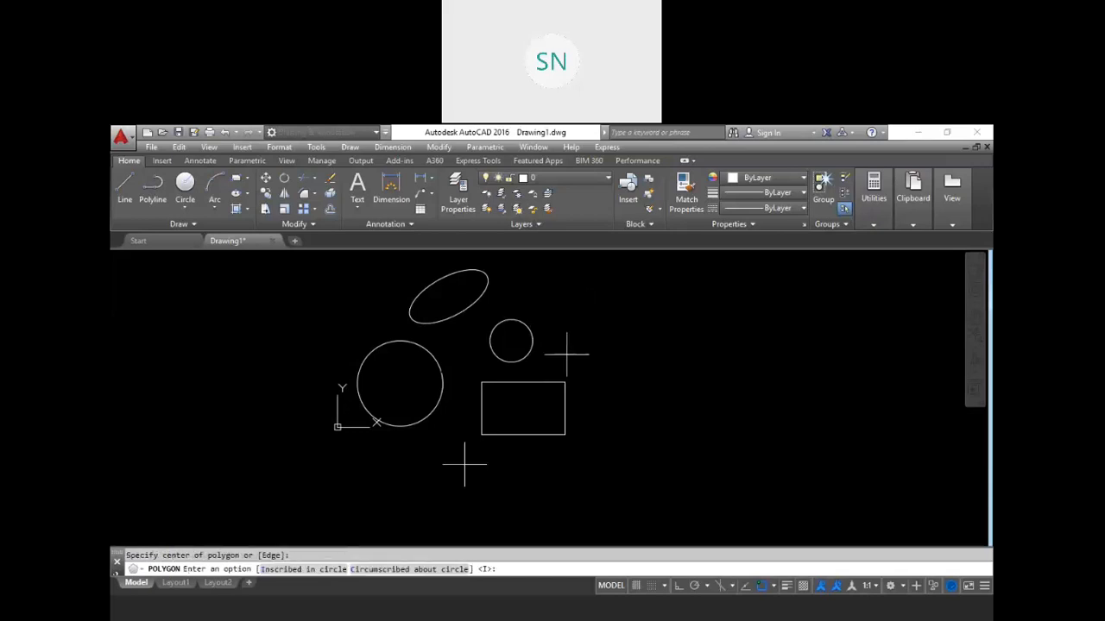
click(304, 570)
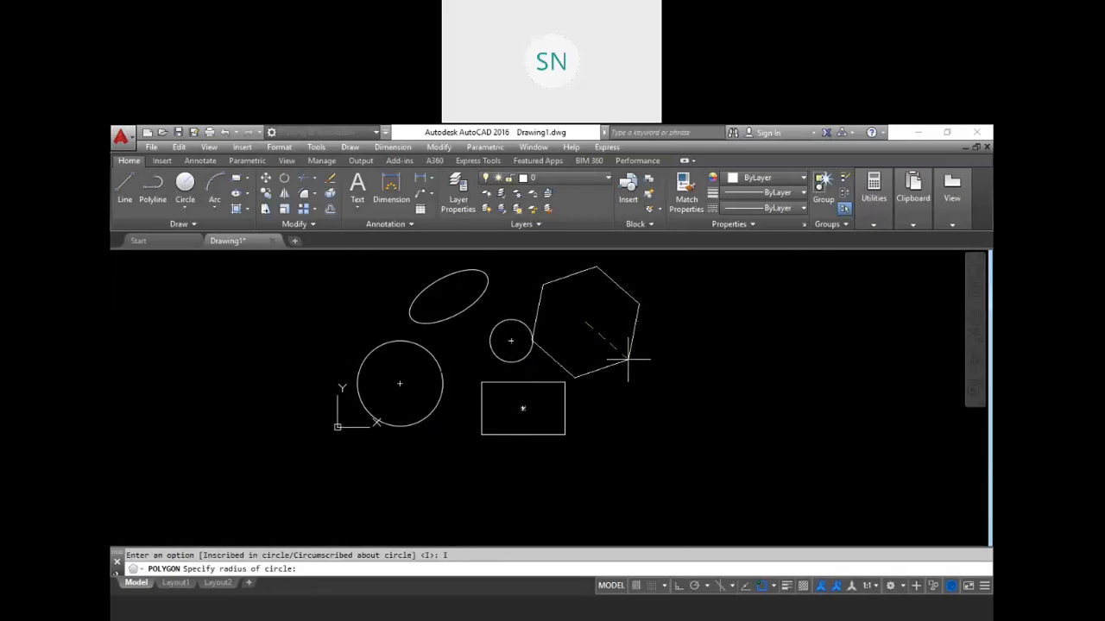
key(F8)
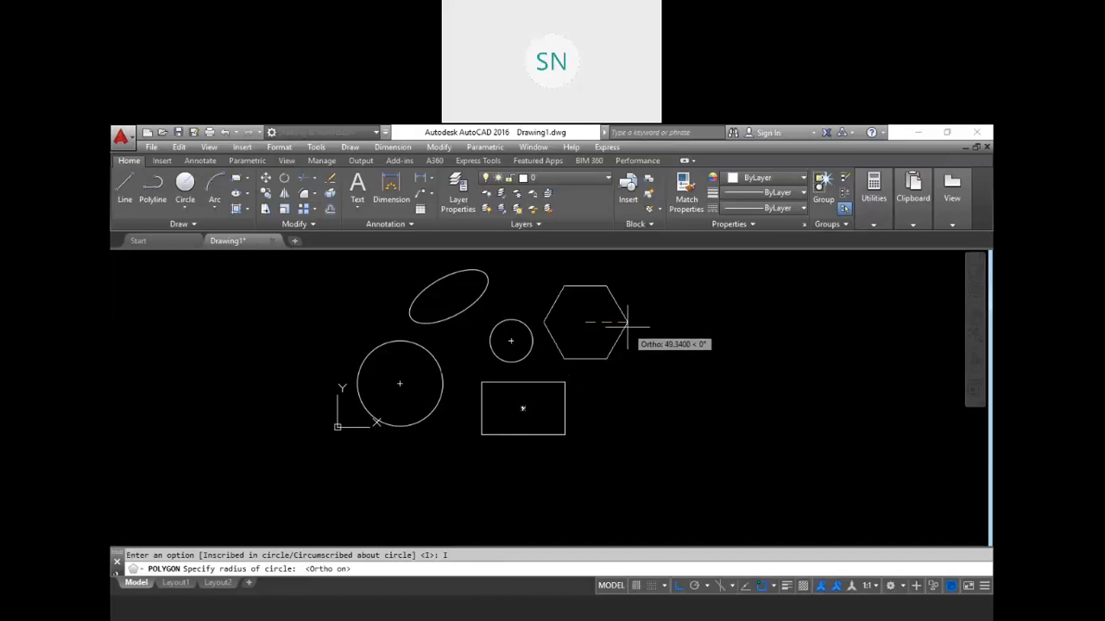
click(628, 324)
Draw a circle with a radius of 15 between the ellipse and the hexagon, above the 25-radius circle
scroll(626, 389, up, 4)
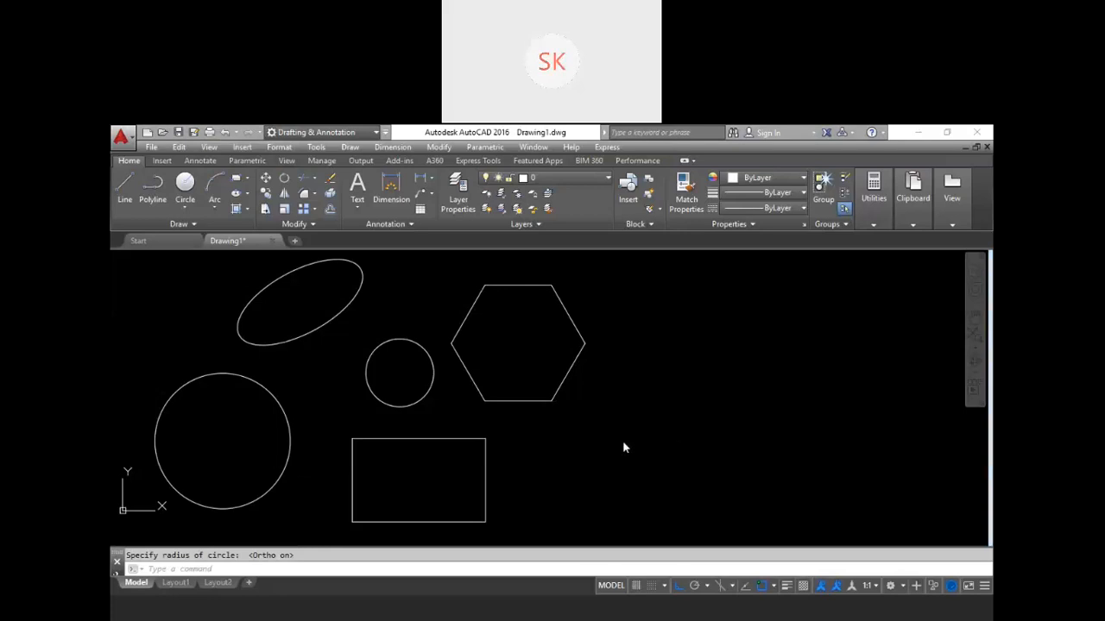
scroll(577, 434, down, 2)
middle_drag(626, 446, 532, 449)
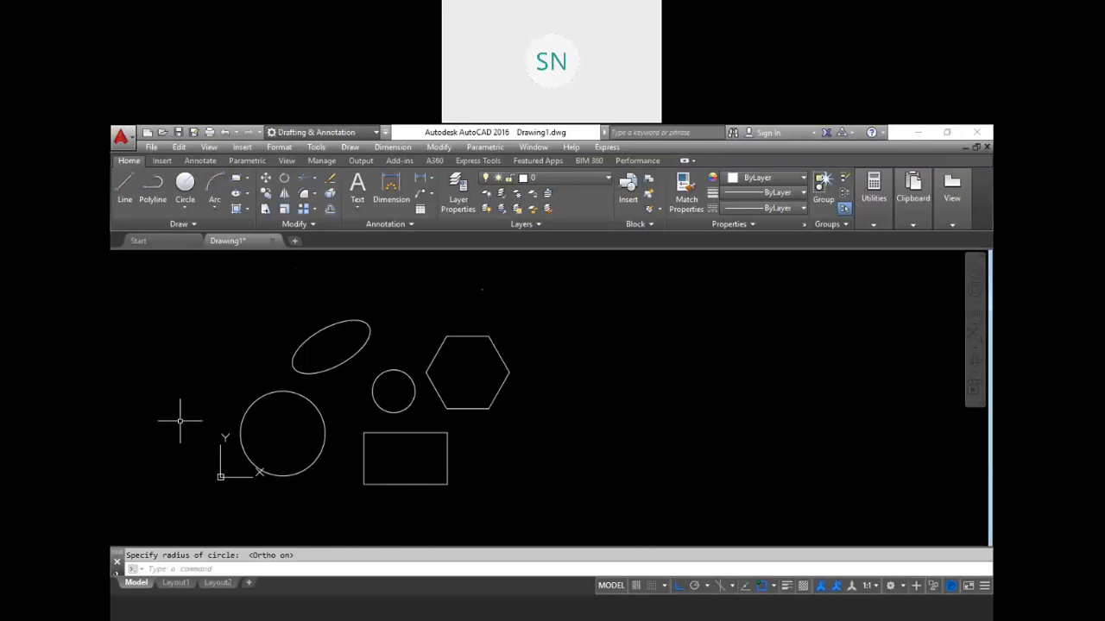
key(Escape)
text(c)
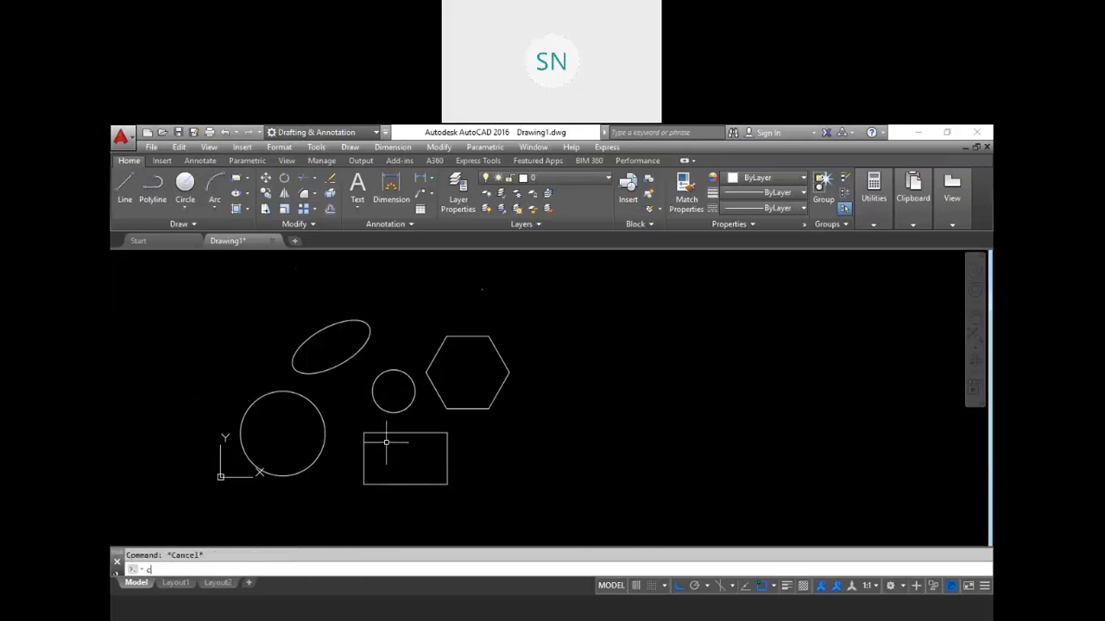
key(Return)
click(410, 321)
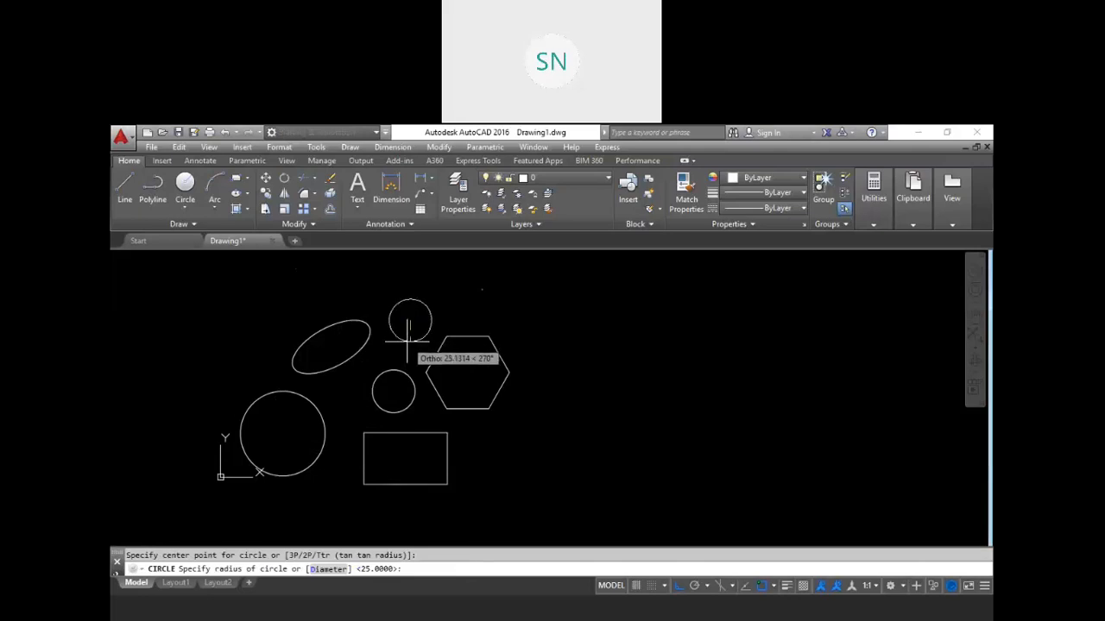
text(15)
key(Return)
key(Escape)
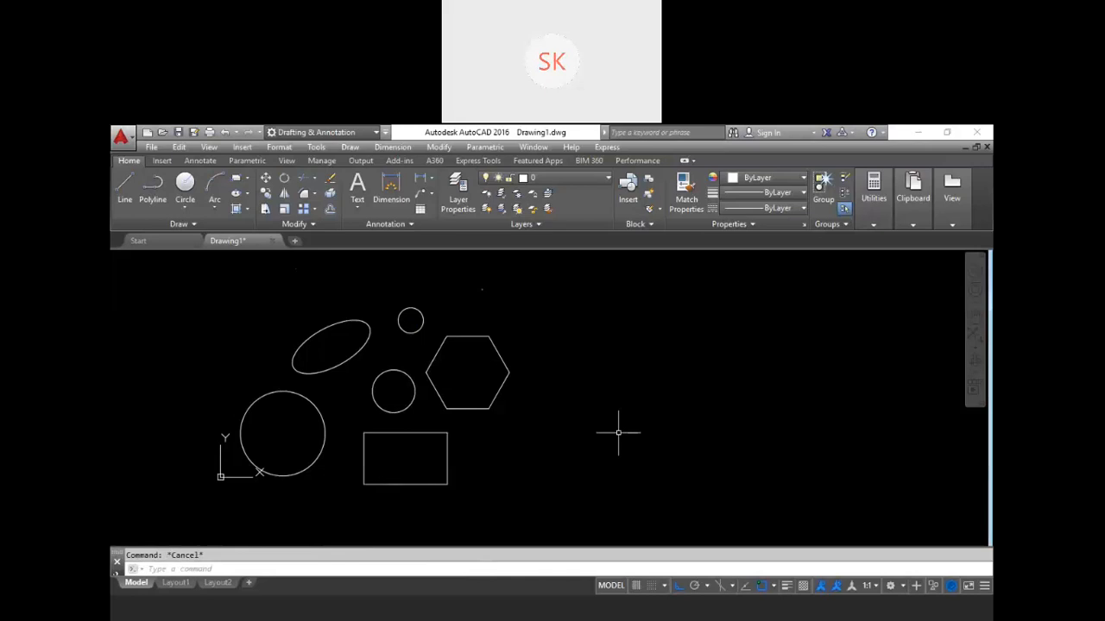
Start inserting a table from object data in the drawing using Data Extraction
text(tb)
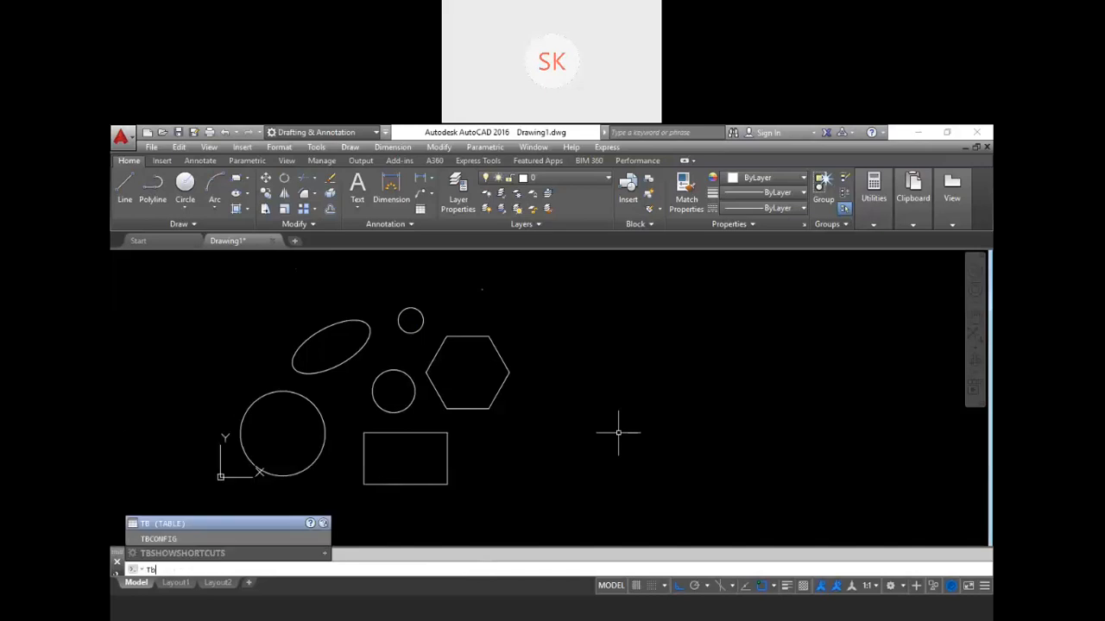
key(Return)
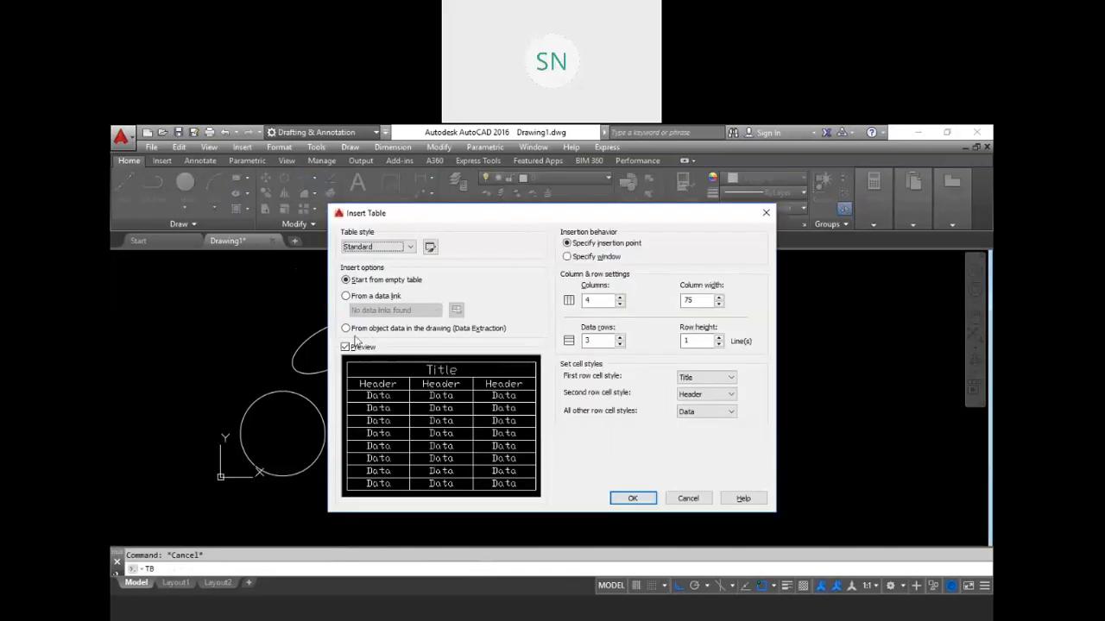
click(346, 328)
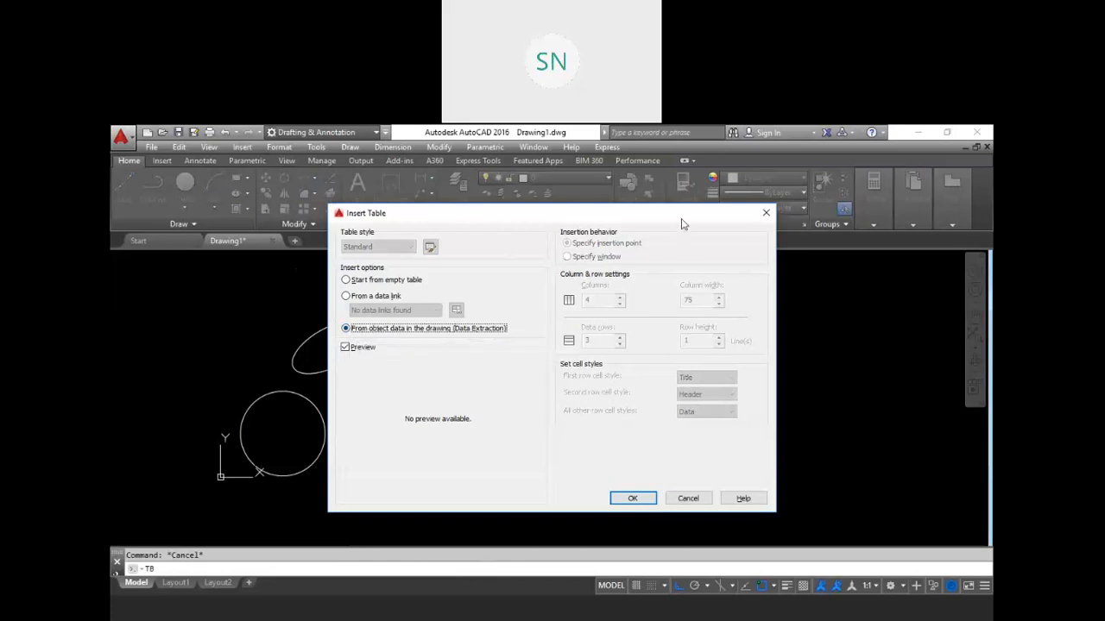
drag(682, 225, 892, 232)
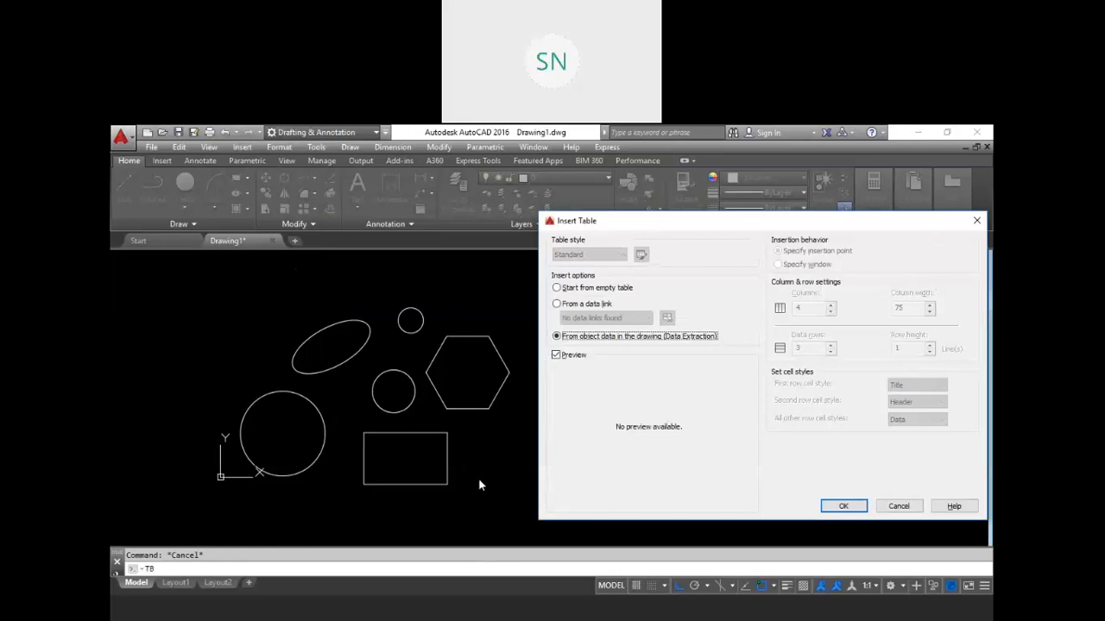
click(233, 607)
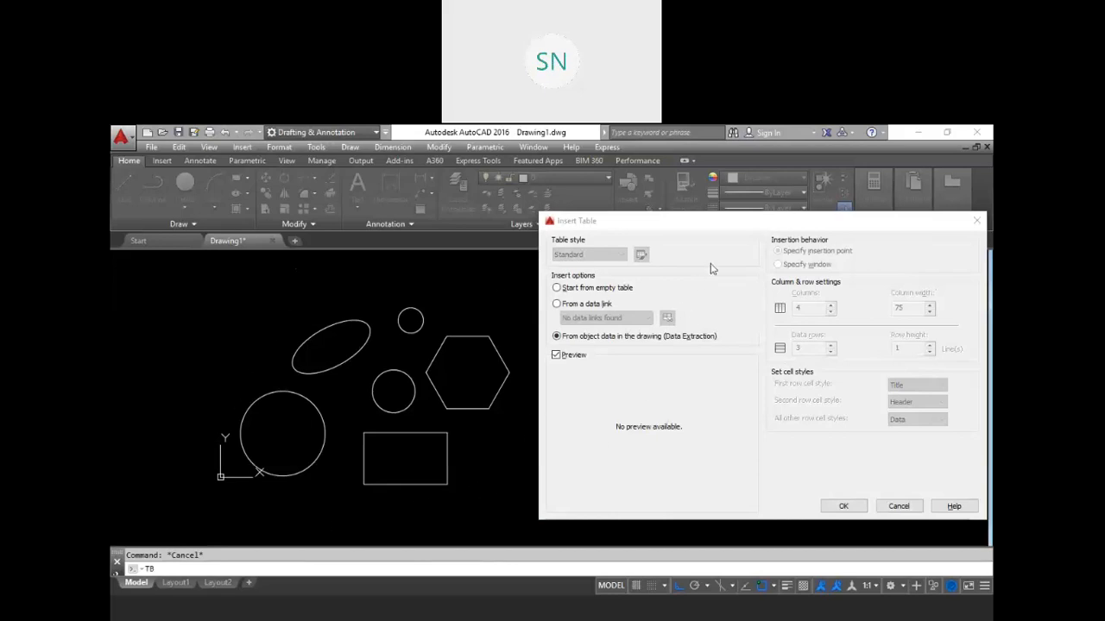
click(751, 223)
drag(608, 207, 602, 205)
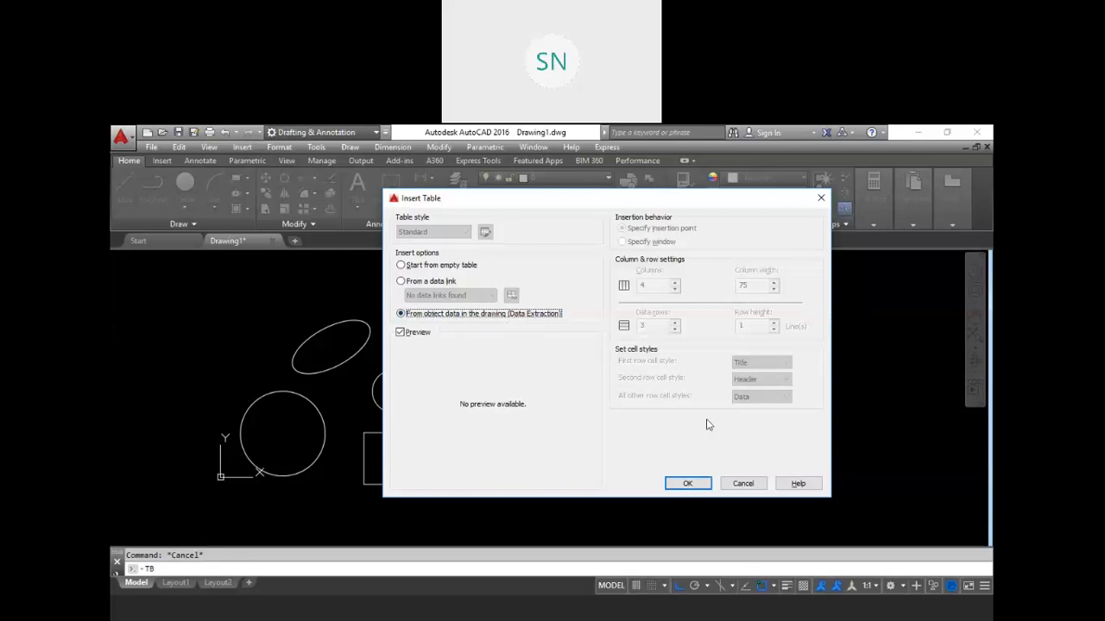
click(689, 483)
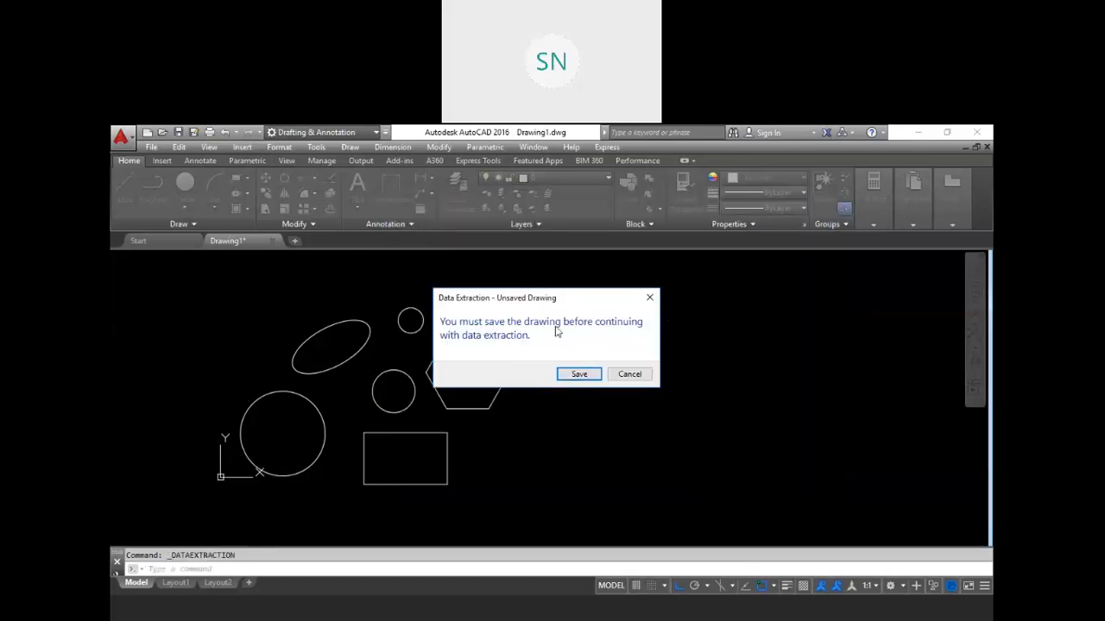
Save the drawing as Drawing1 on the Desktop, and create a new data extraction saved there as aa
click(577, 375)
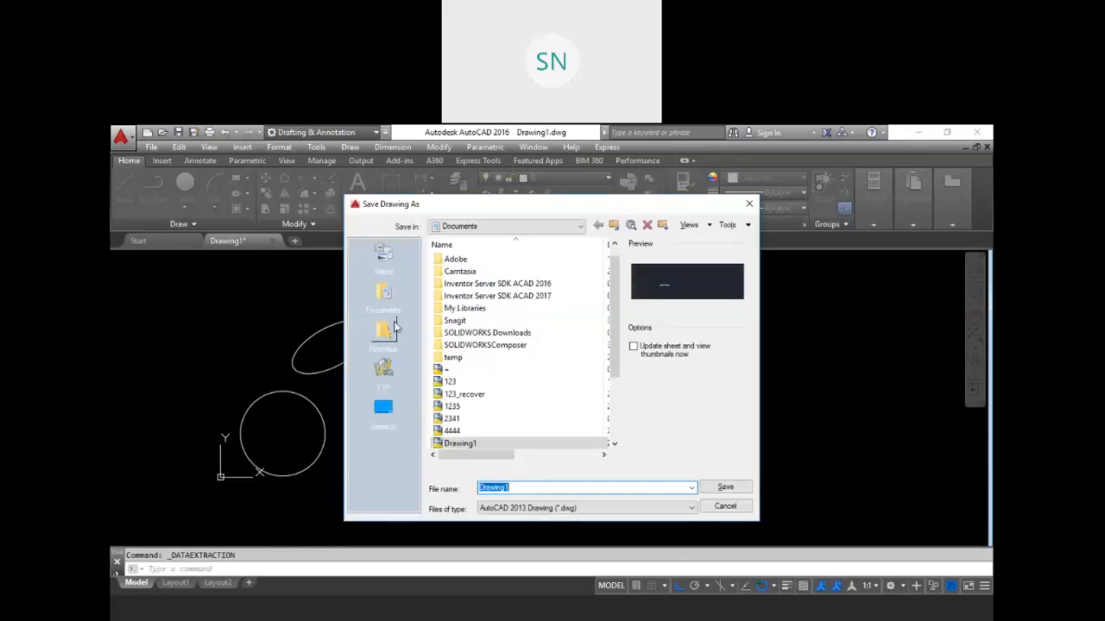
click(725, 487)
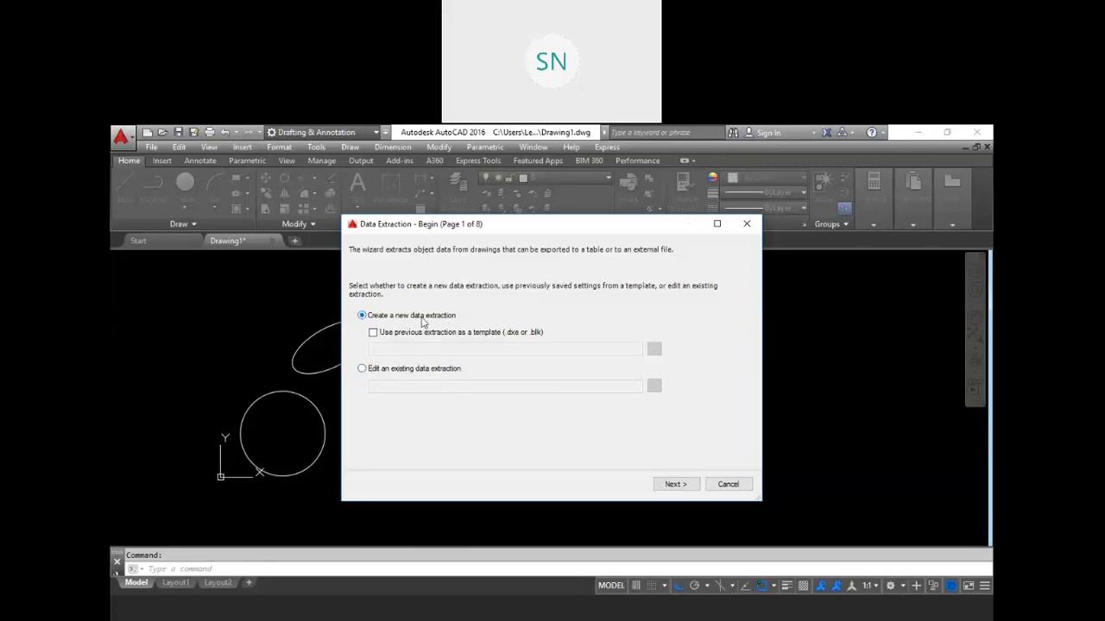
click(672, 484)
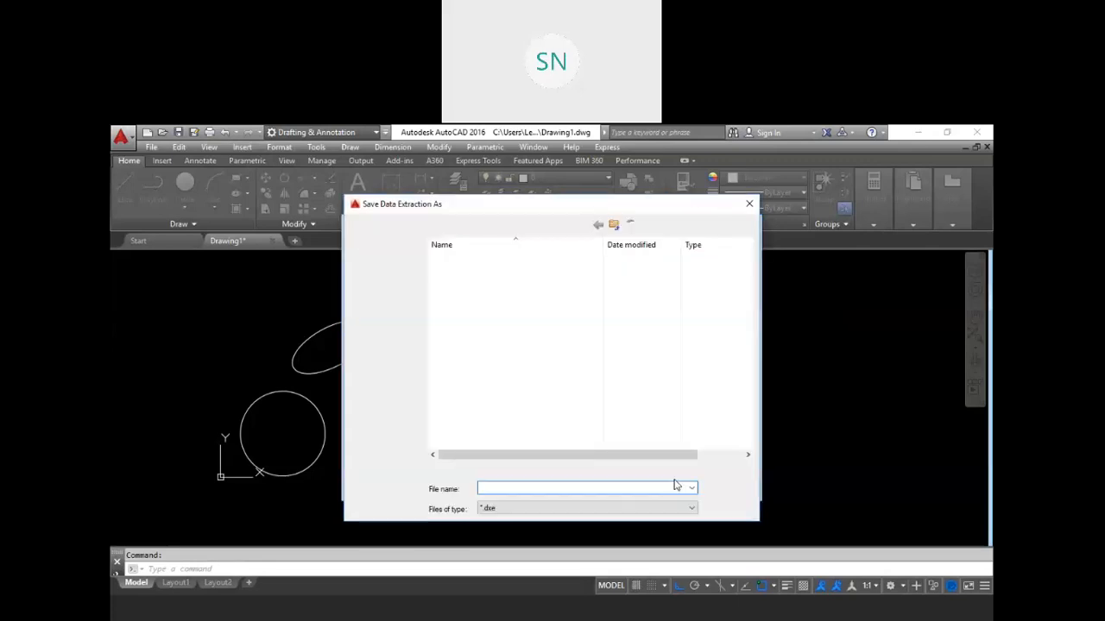
click(384, 369)
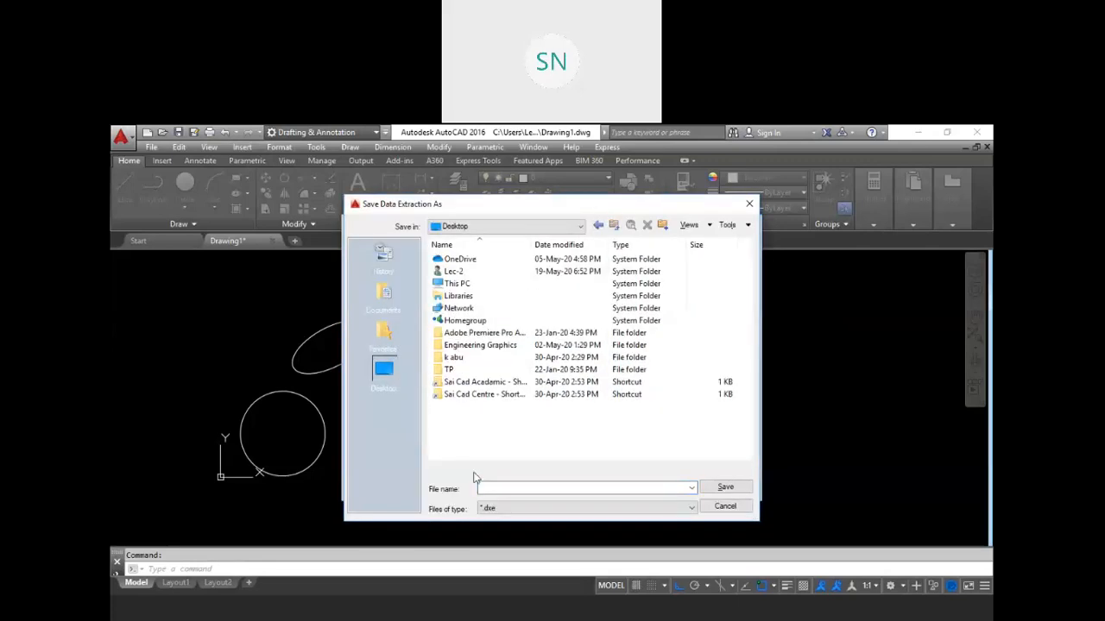
click(561, 487)
text(aa)
click(724, 487)
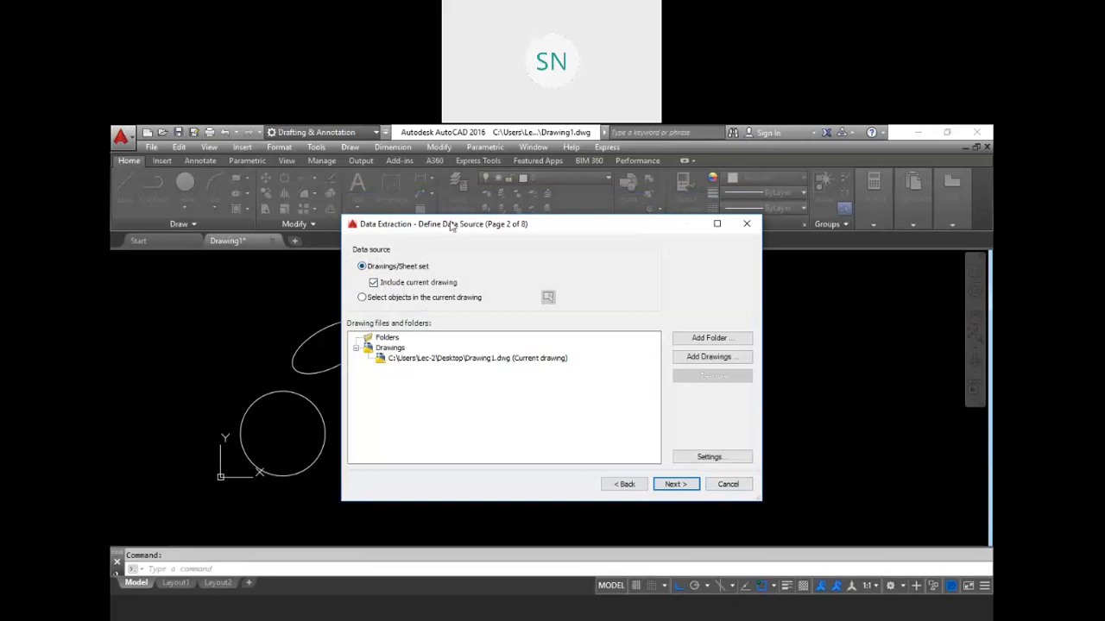
Accept Drawings/Sheet set with the current drawing included as the data source for the extraction
mouse_move(538, 217)
mouse_down()
mouse_move(631, 234)
mouse_move(719, 226)
mouse_up()
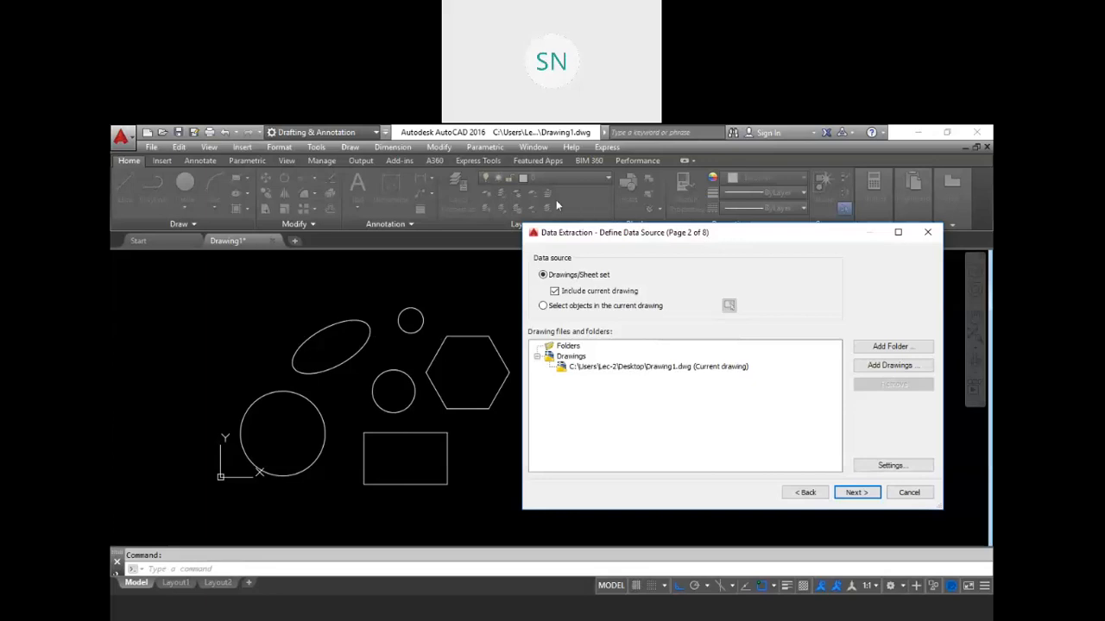
drag(570, 232, 410, 191)
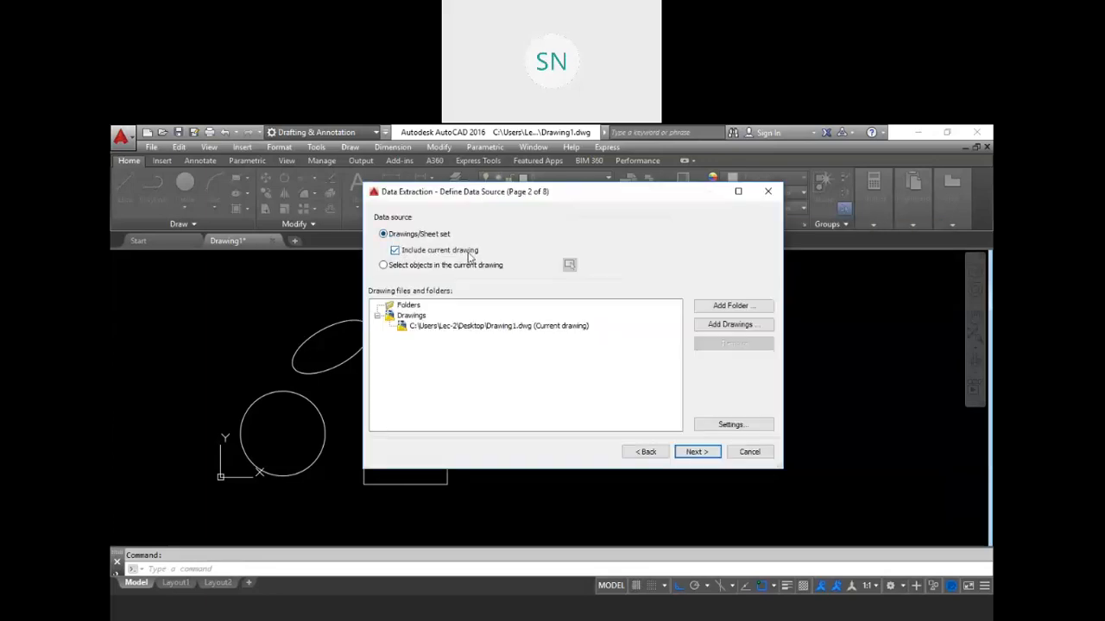
click(707, 458)
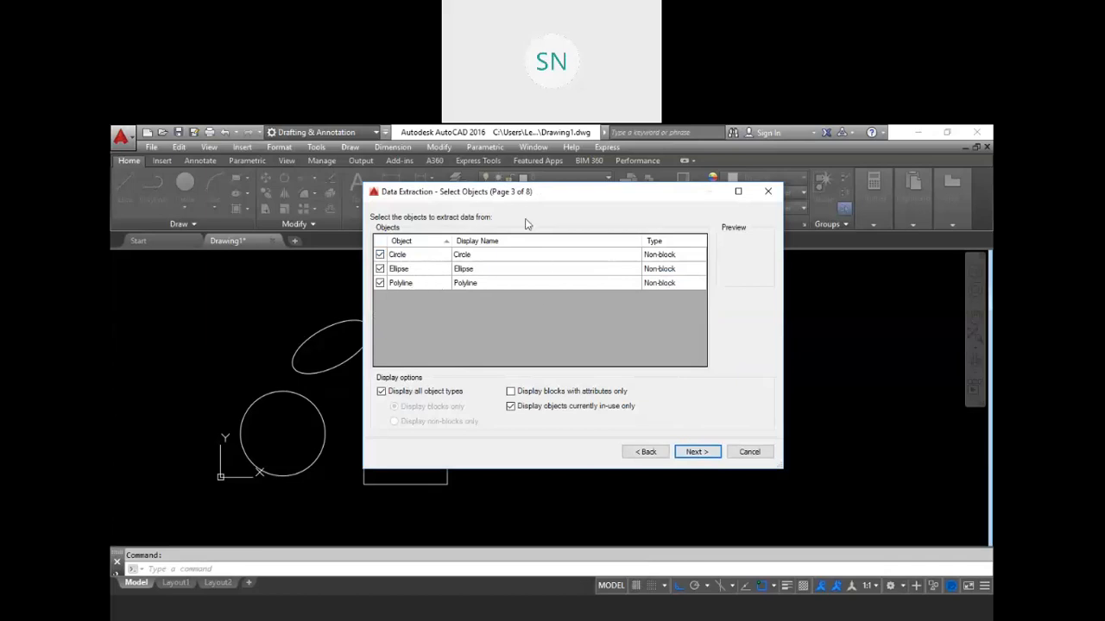
Exclude ellipses from the objects to extract, keep circles and polylines, and continue to the property selection
drag(523, 195, 735, 262)
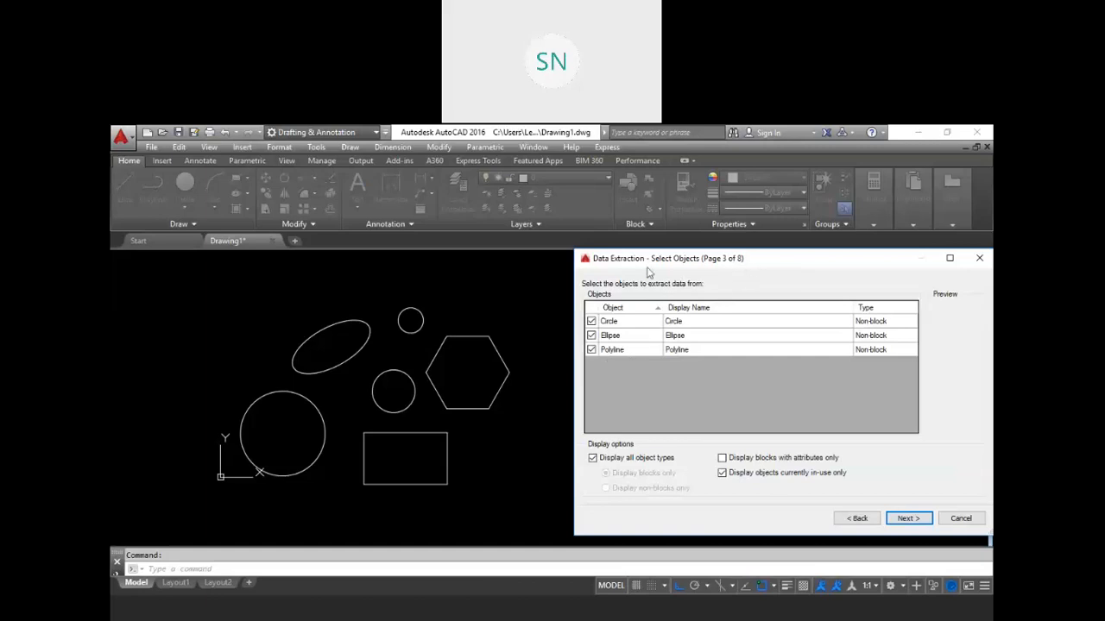
drag(744, 261, 528, 199)
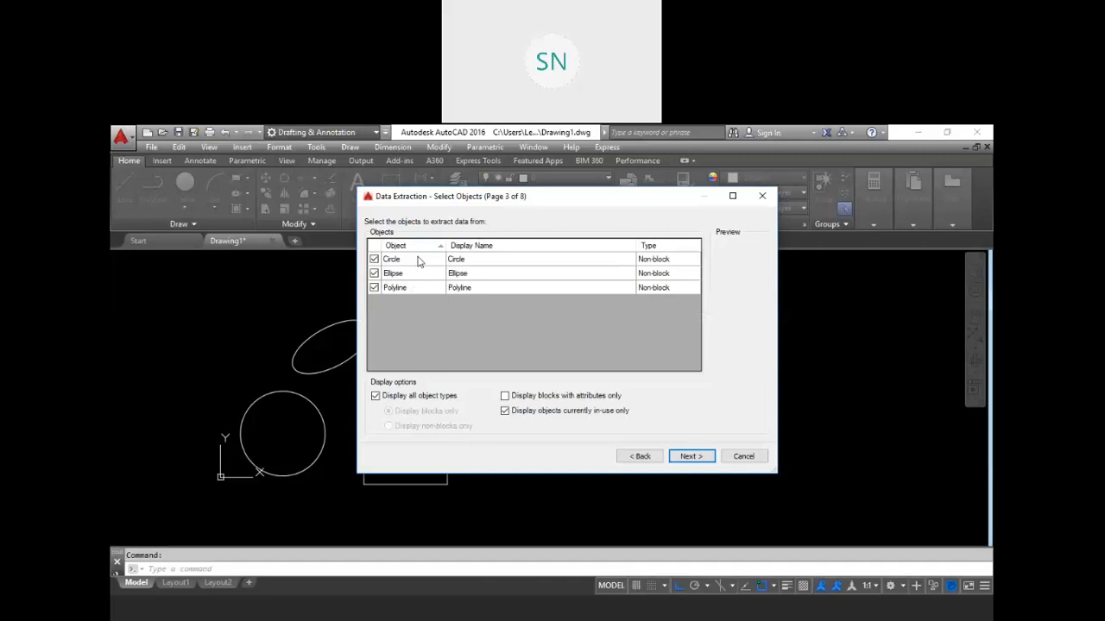
click(374, 274)
click(375, 273)
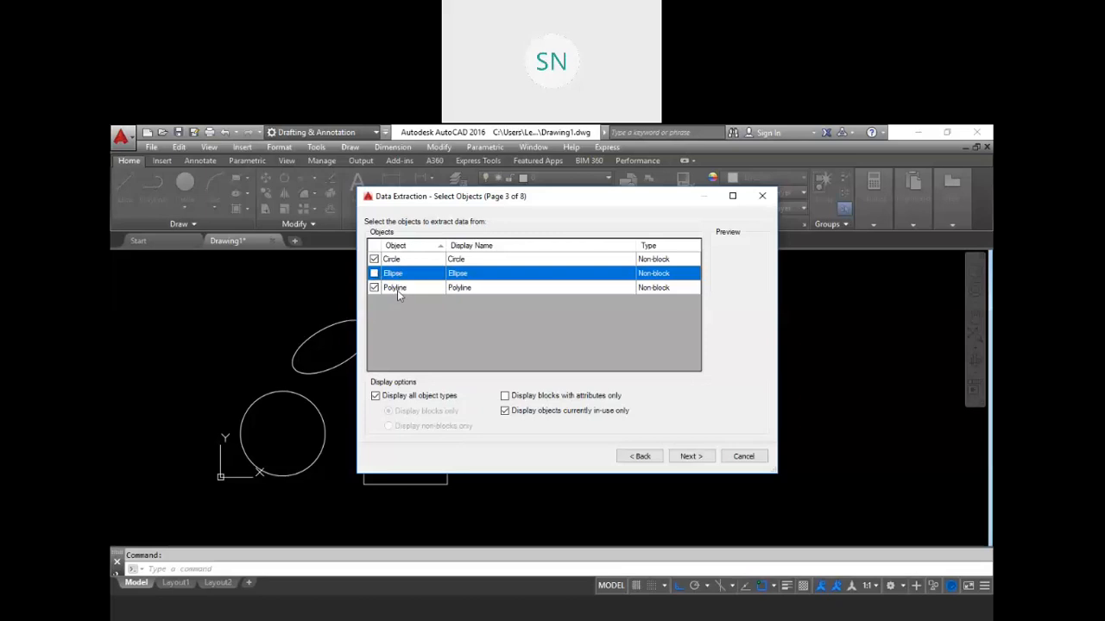
click(685, 459)
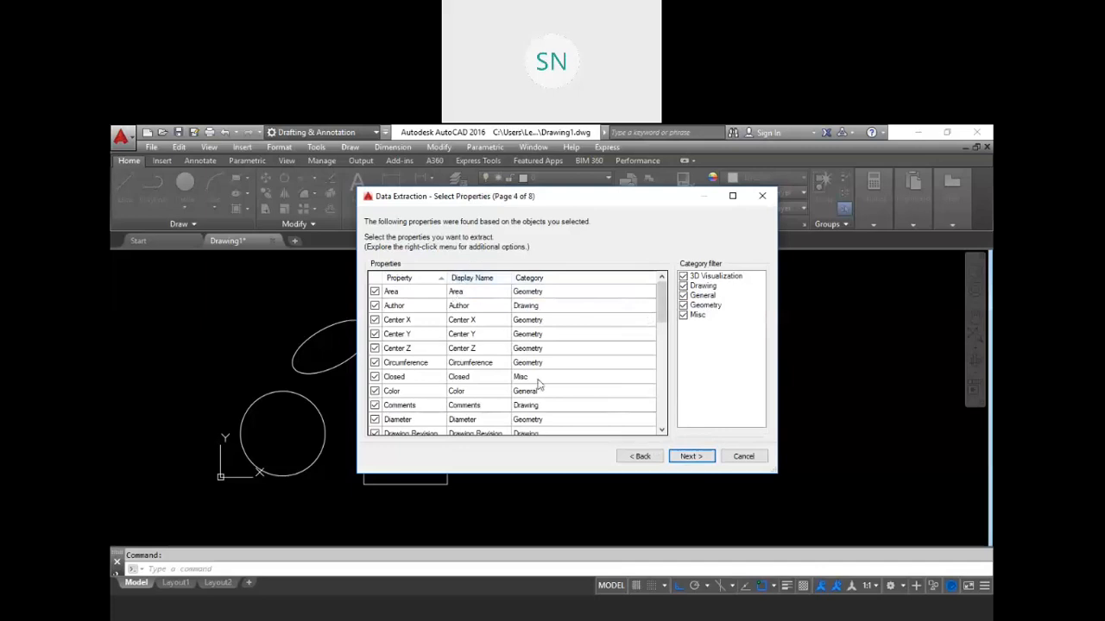
drag(666, 299, 681, 271)
click(683, 315)
click(682, 276)
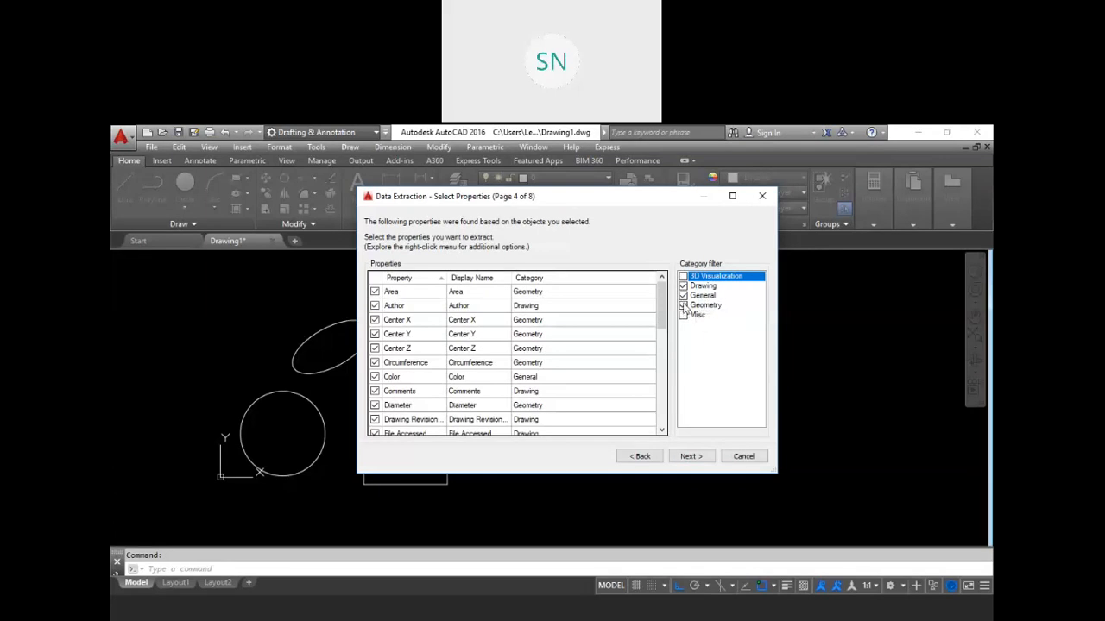
click(683, 295)
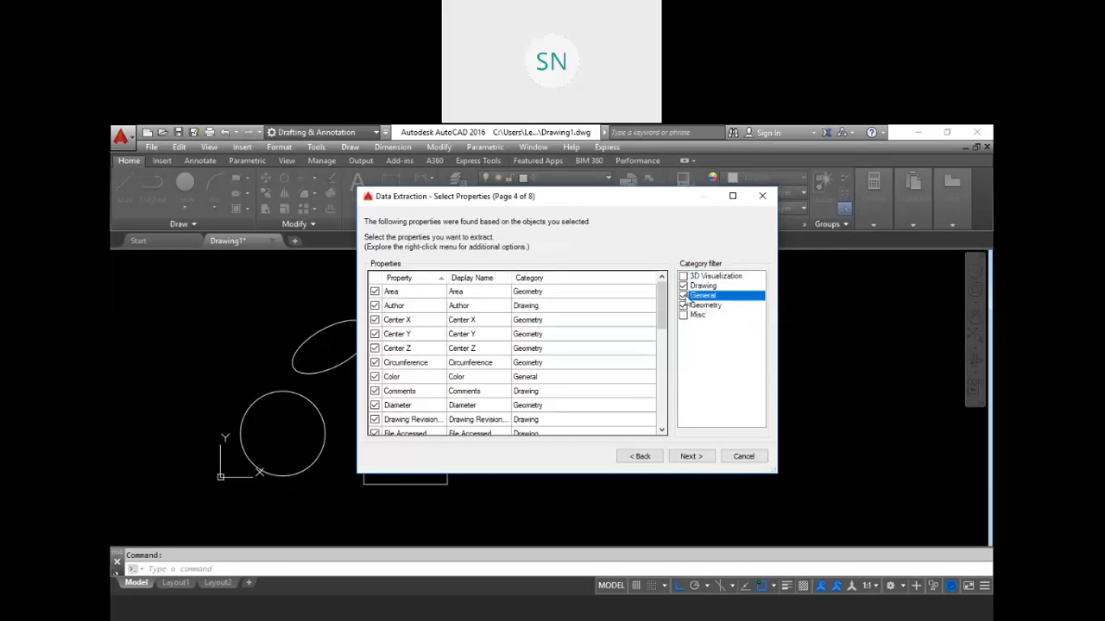
click(682, 296)
Quit the Data Extraction wizard without creating the table
click(762, 197)
click(640, 380)
click(742, 457)
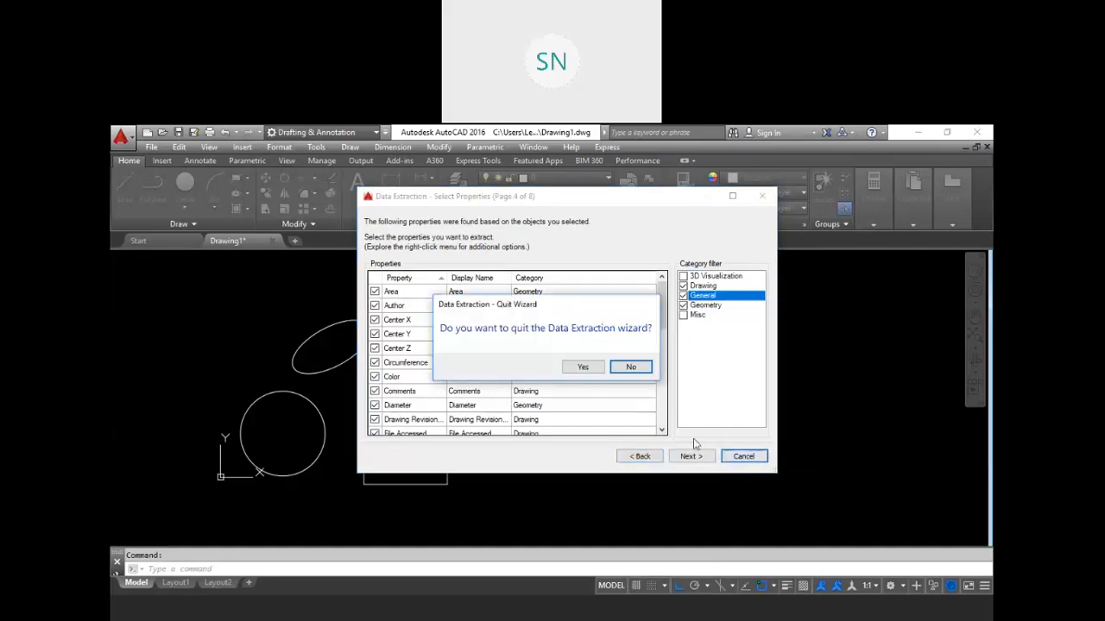
click(581, 368)
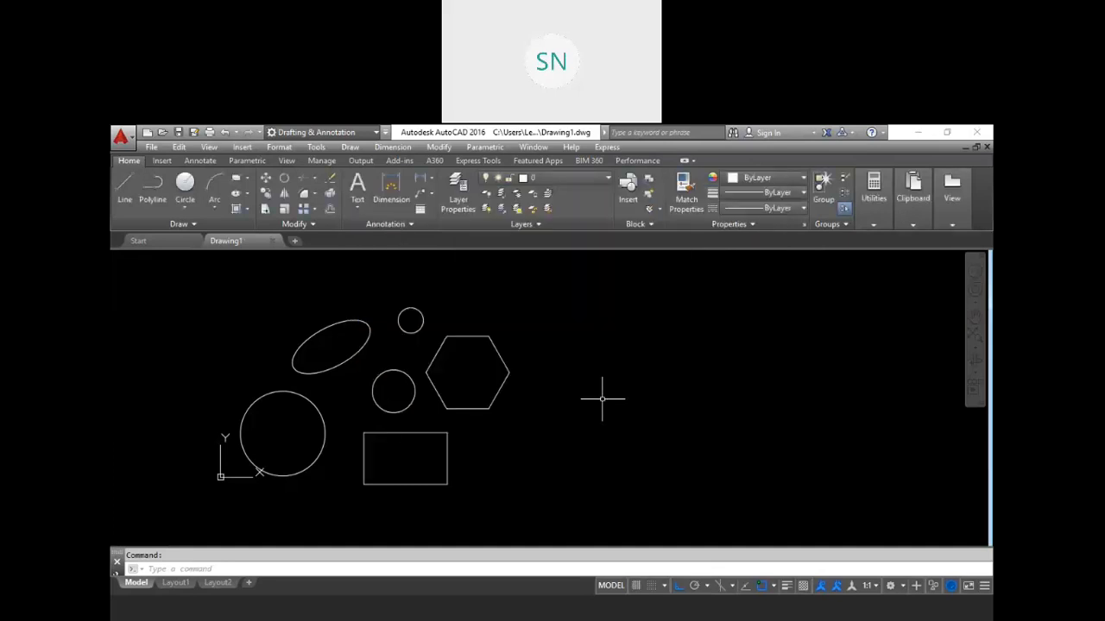
Change the color of the largest circle to red
middle_drag(349, 428, 381, 432)
click(375, 458)
click(319, 443)
click(782, 181)
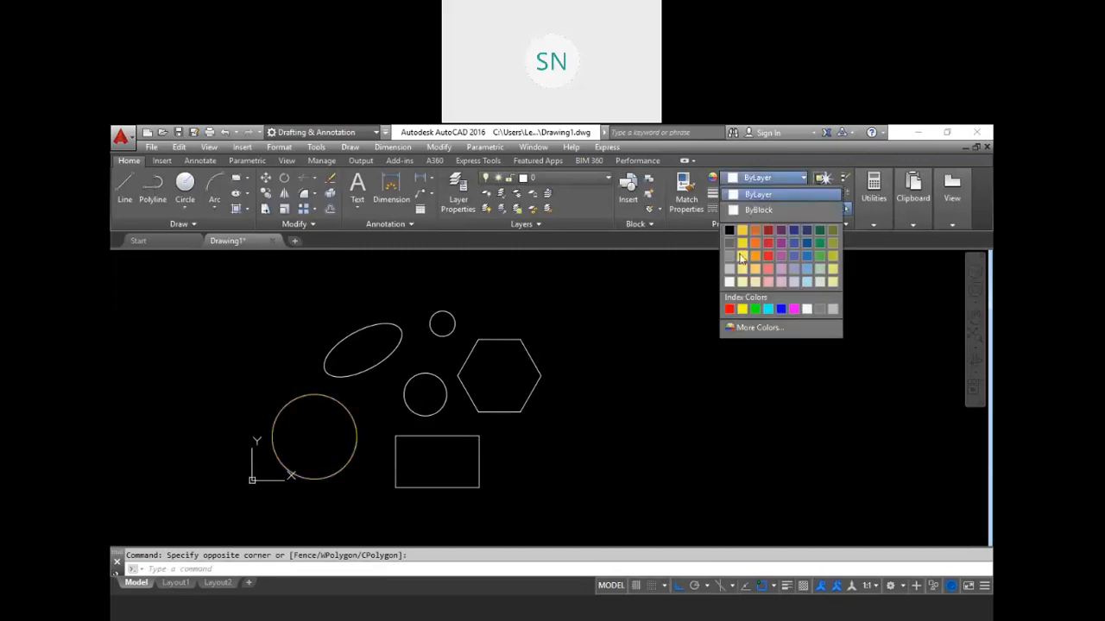
click(728, 309)
key(Escape)
Change the color of the medium-sized circle beside the hexagon to green
scroll(451, 399, up, 2)
click(412, 390)
click(780, 181)
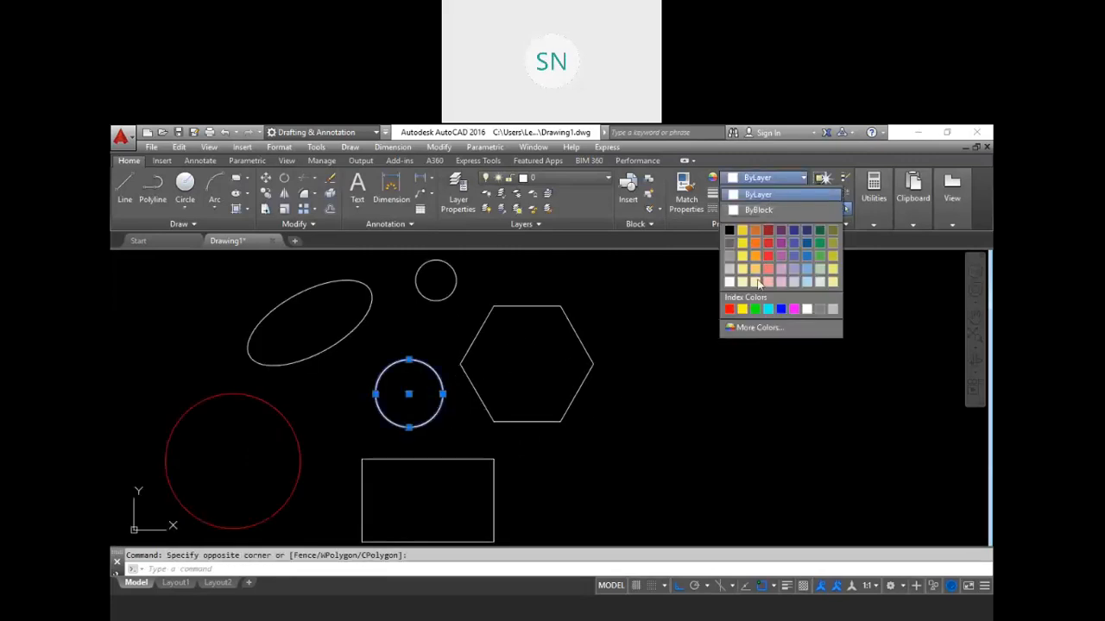
click(758, 309)
key(Escape)
middle_drag(481, 315, 515, 339)
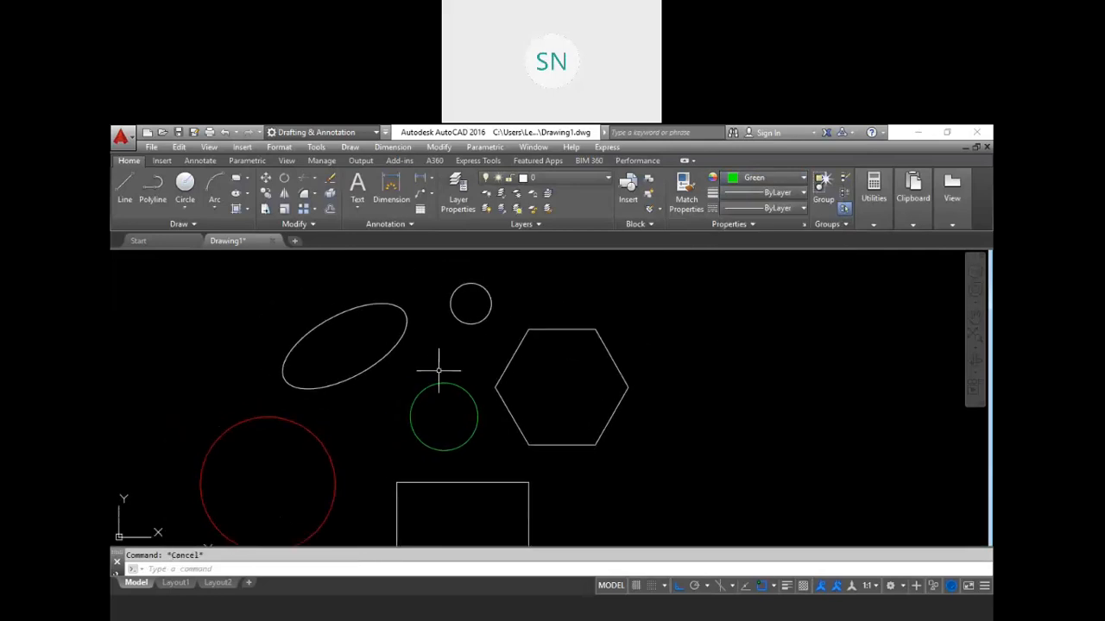
Change the color of the hexagon to green
click(580, 352)
click(553, 307)
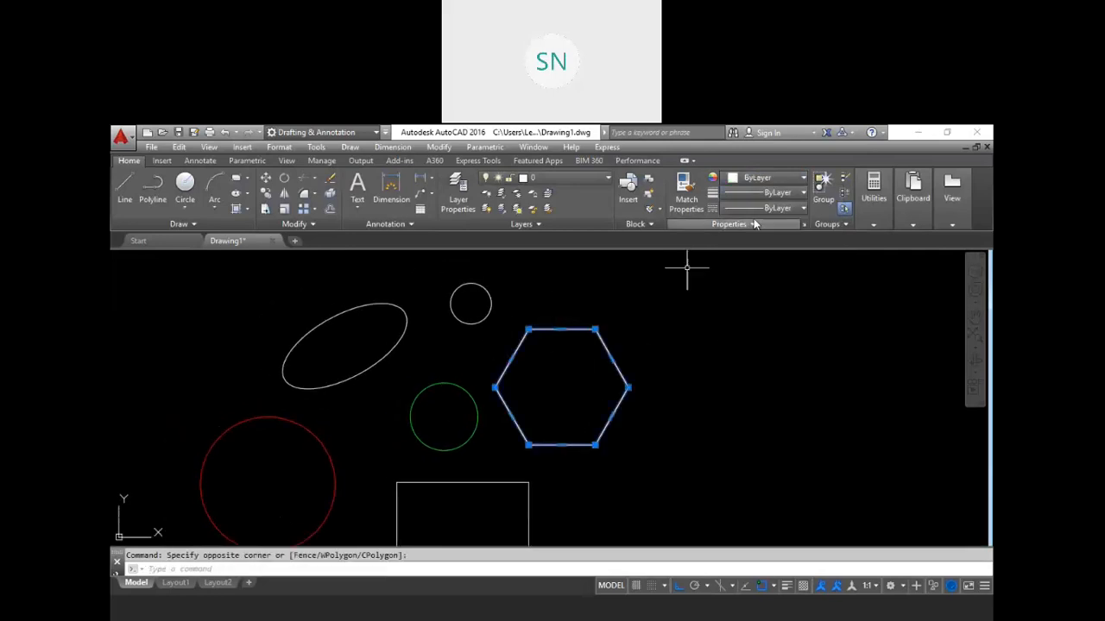
click(775, 178)
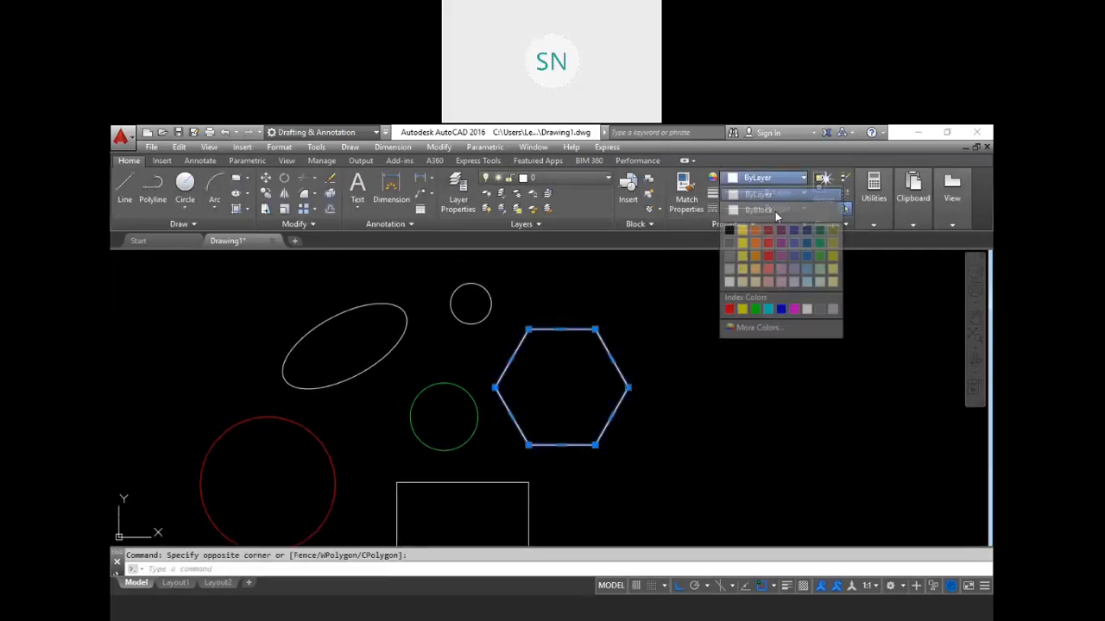
click(756, 309)
key(Escape)
With the rectangle selected, load the CENTER linetype from the available linetypes into the drawing
scroll(534, 342, down, 2)
scroll(486, 397, down, 2)
scroll(468, 387, up, 2)
click(482, 399)
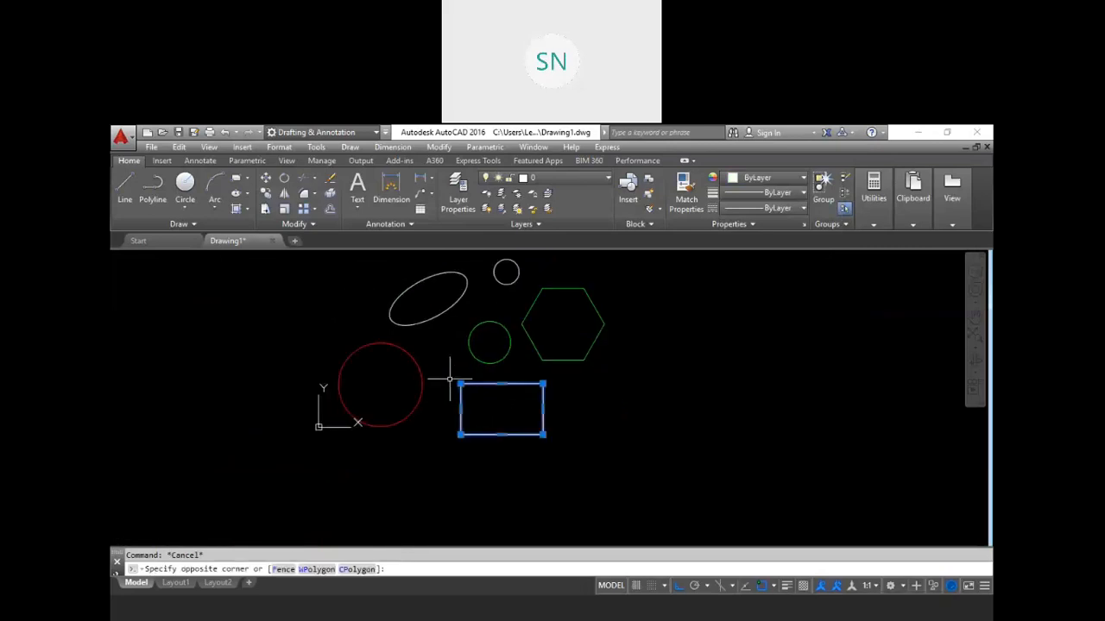
click(776, 209)
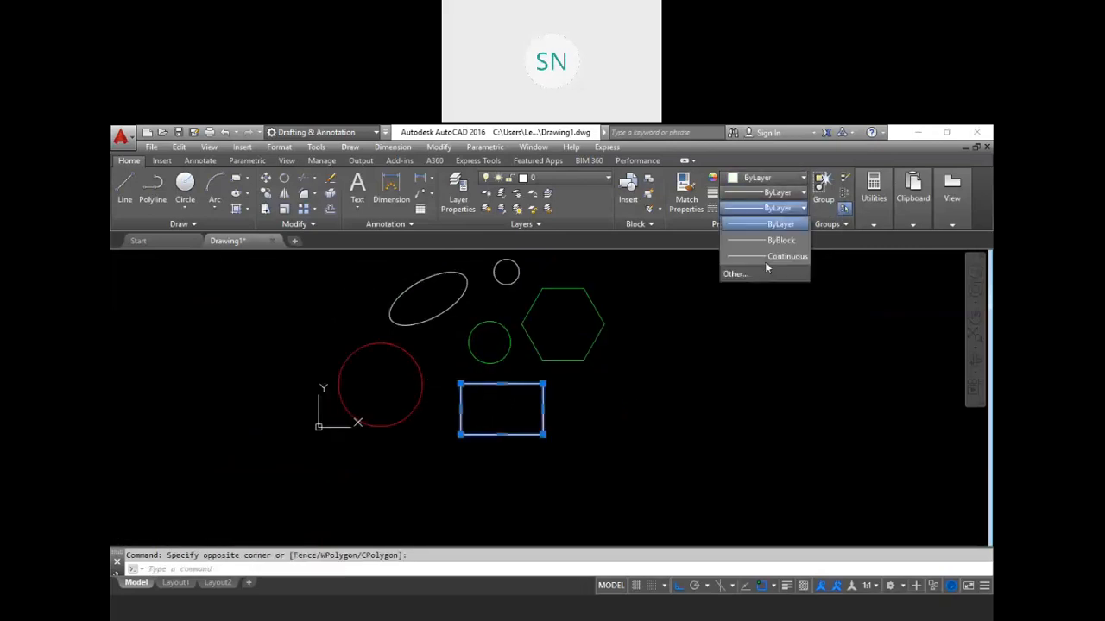
click(748, 274)
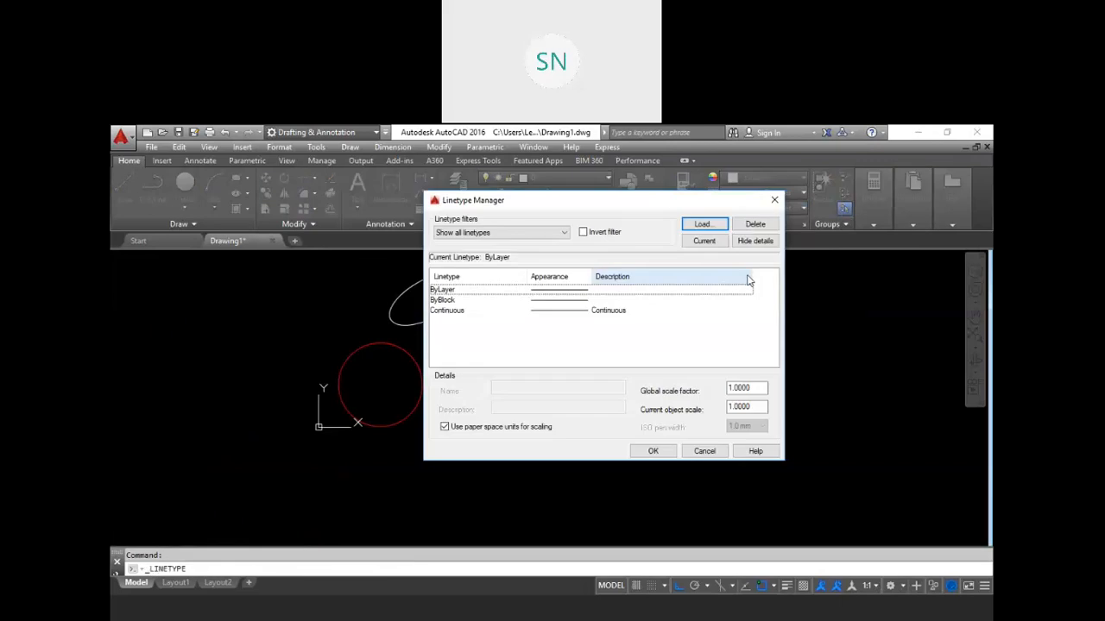
click(702, 225)
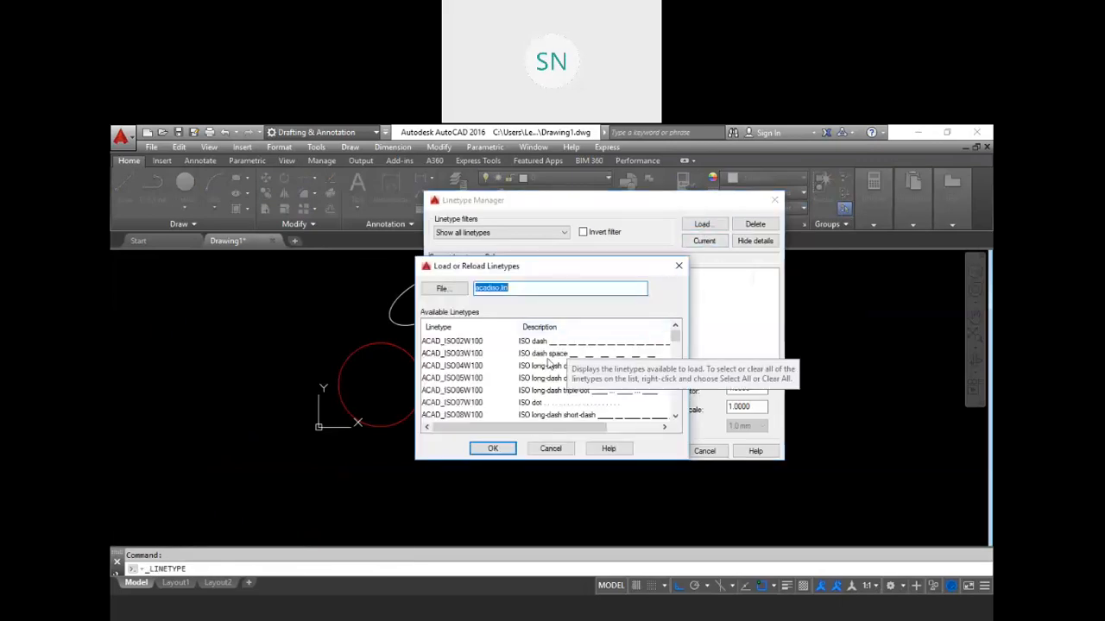
click(484, 406)
scroll(496, 388, down, 4)
scroll(466, 380, down, 1)
click(451, 380)
click(493, 448)
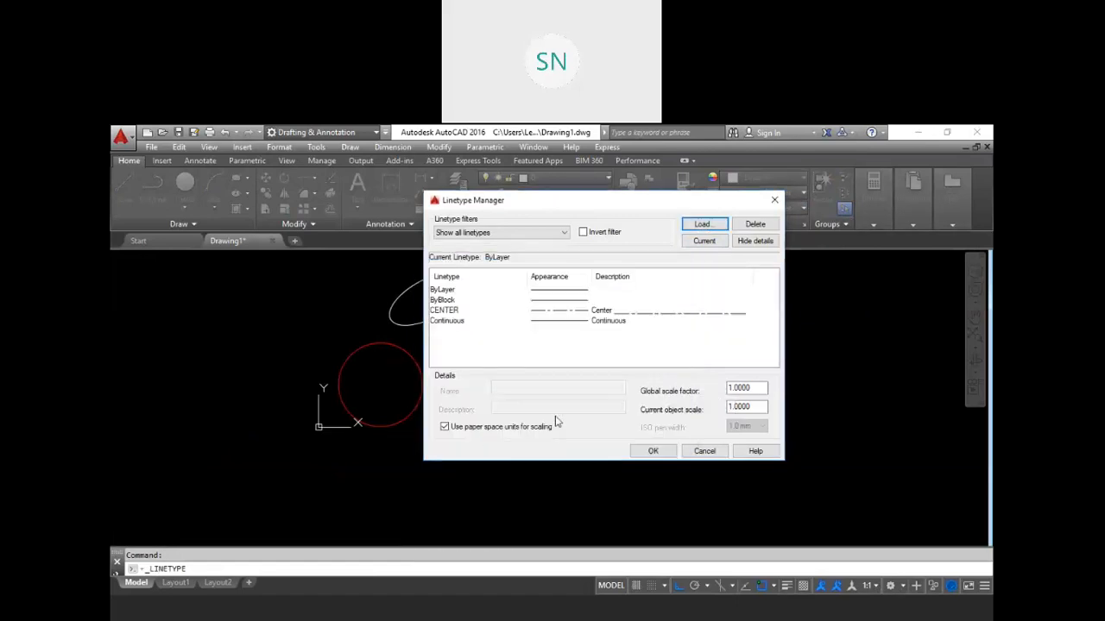
click(557, 311)
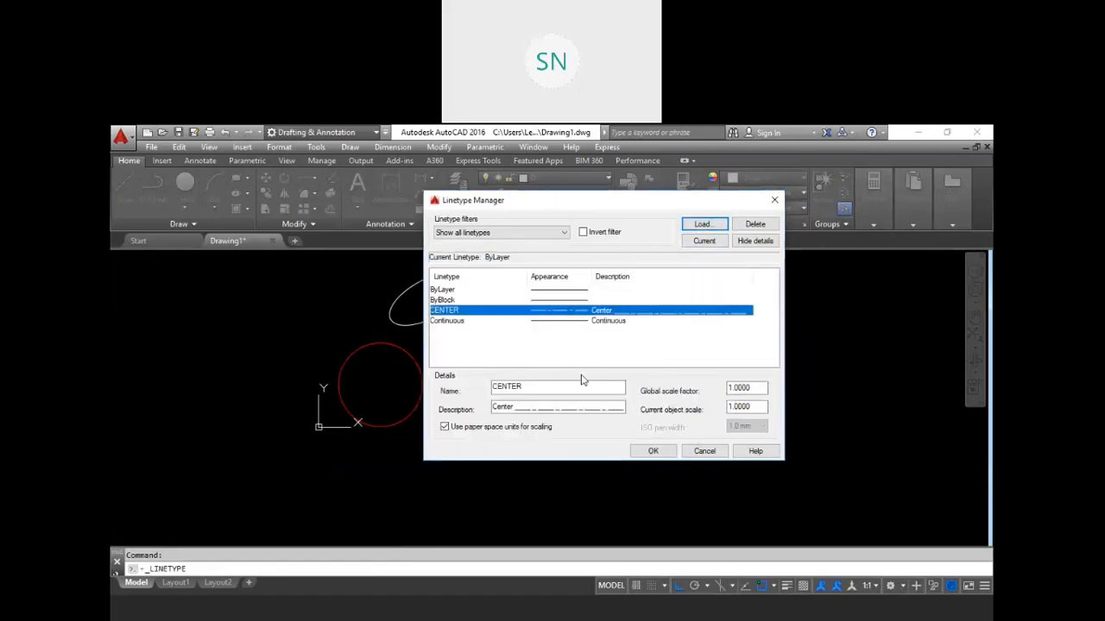
click(666, 449)
click(542, 412)
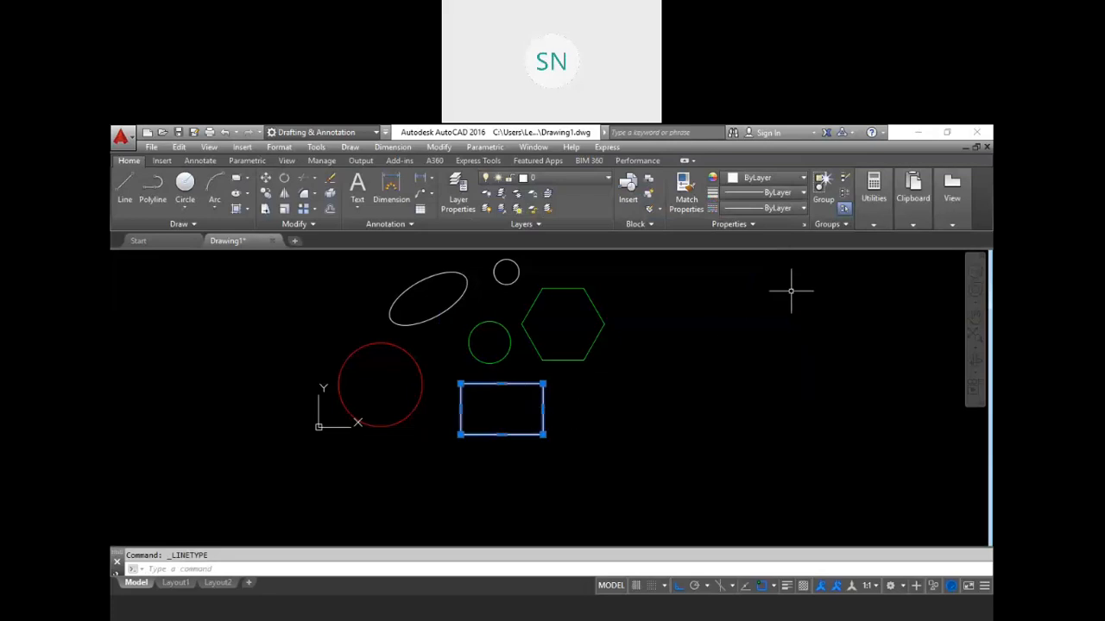
Assign the CENTER linetype to the rectangle and clear the selection
click(763, 210)
click(759, 254)
click(670, 397)
key(Escape)
mouse_move(470, 330)
middle_down()
mouse_move(486, 344)
mouse_move(478, 363)
mouse_move(458, 365)
middle_up()
scroll(502, 349, up, 1)
scroll(457, 365, down, 1)
middle_drag(601, 376, 579, 379)
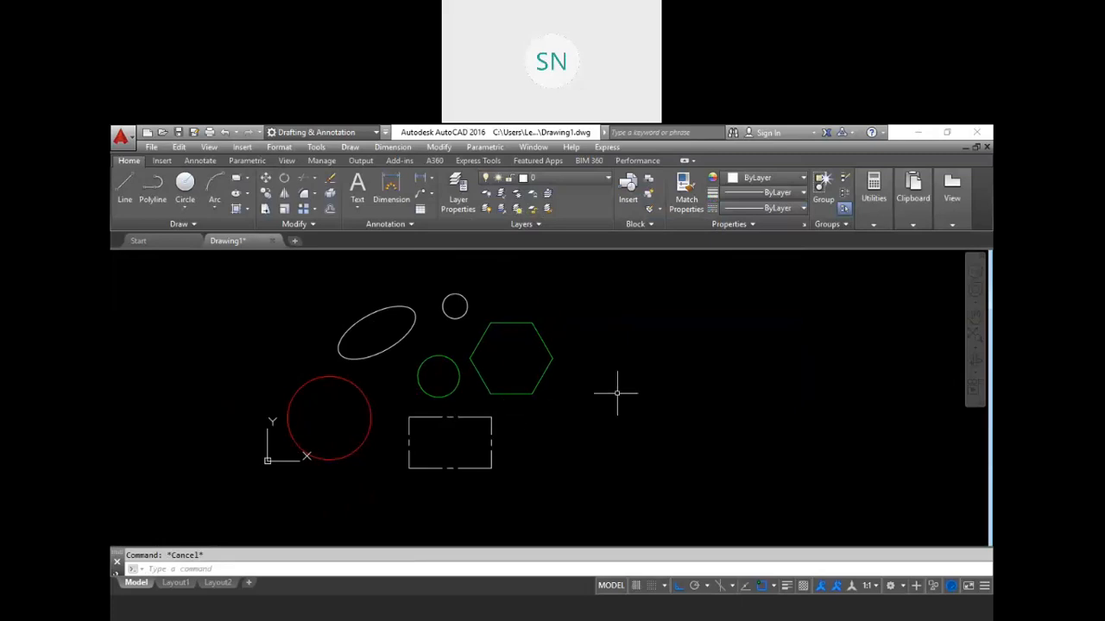
Start a table from object data in the drawing, and save a new data extraction on the Desktop as aa
text(TB)
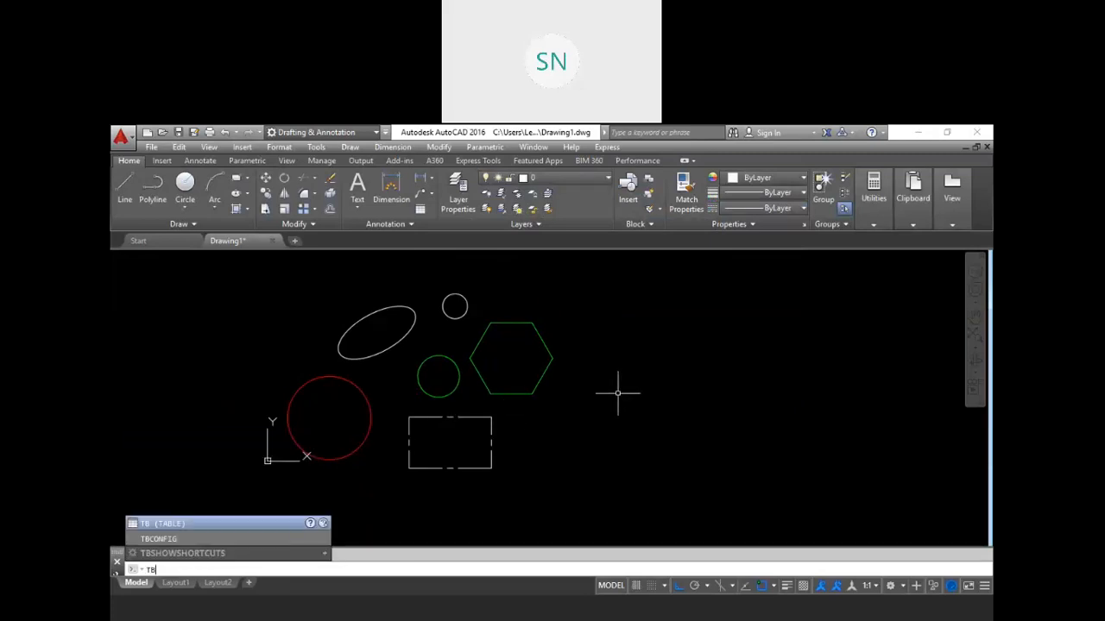
key(Return)
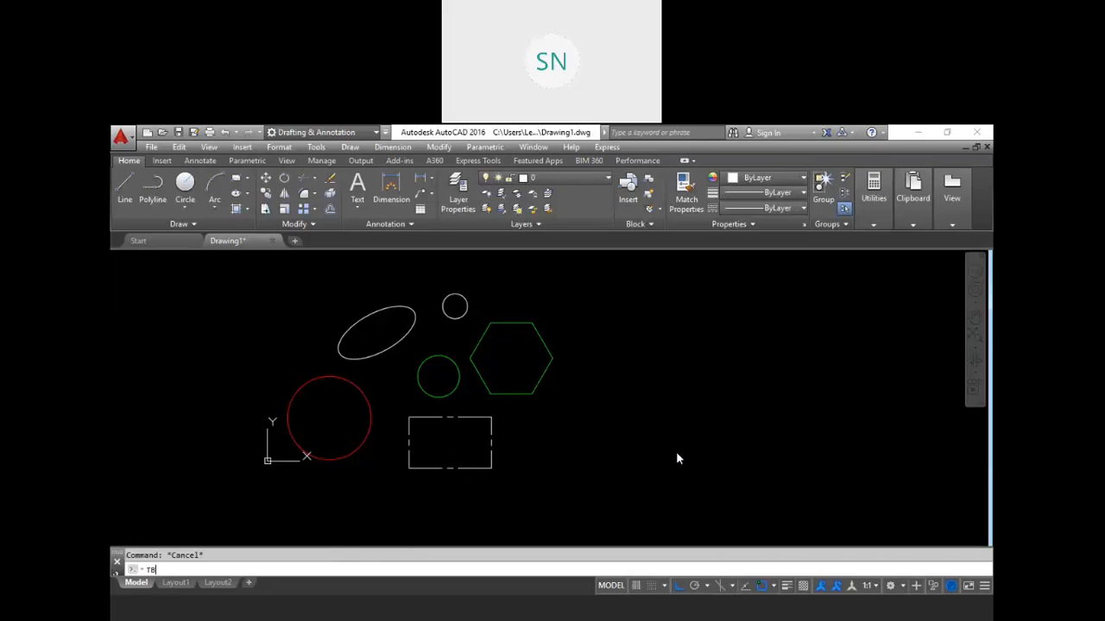
click(372, 329)
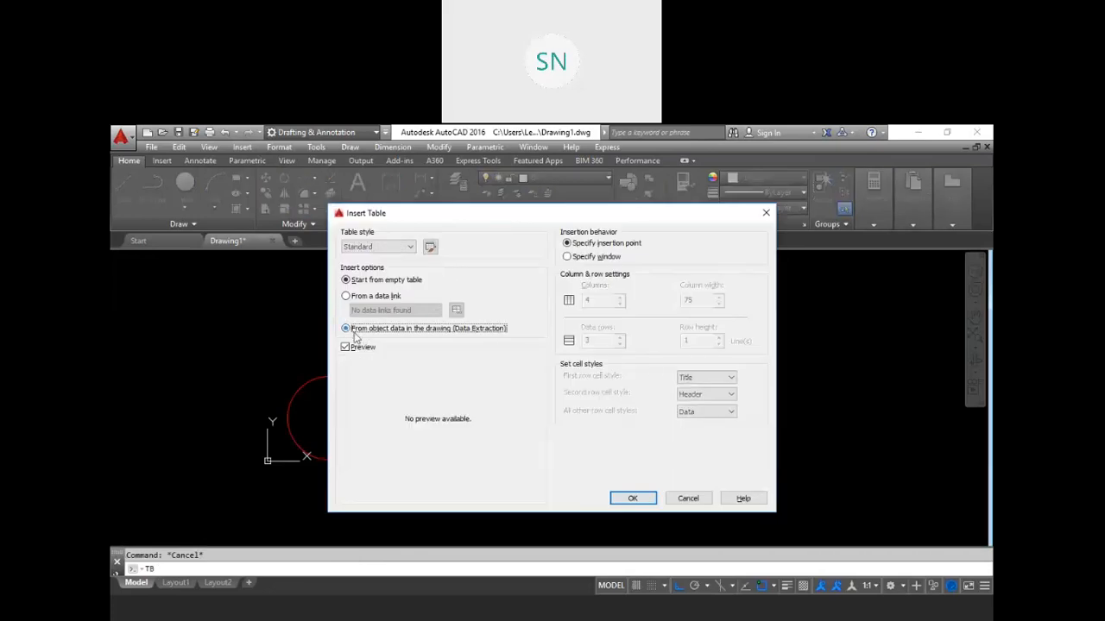
click(633, 499)
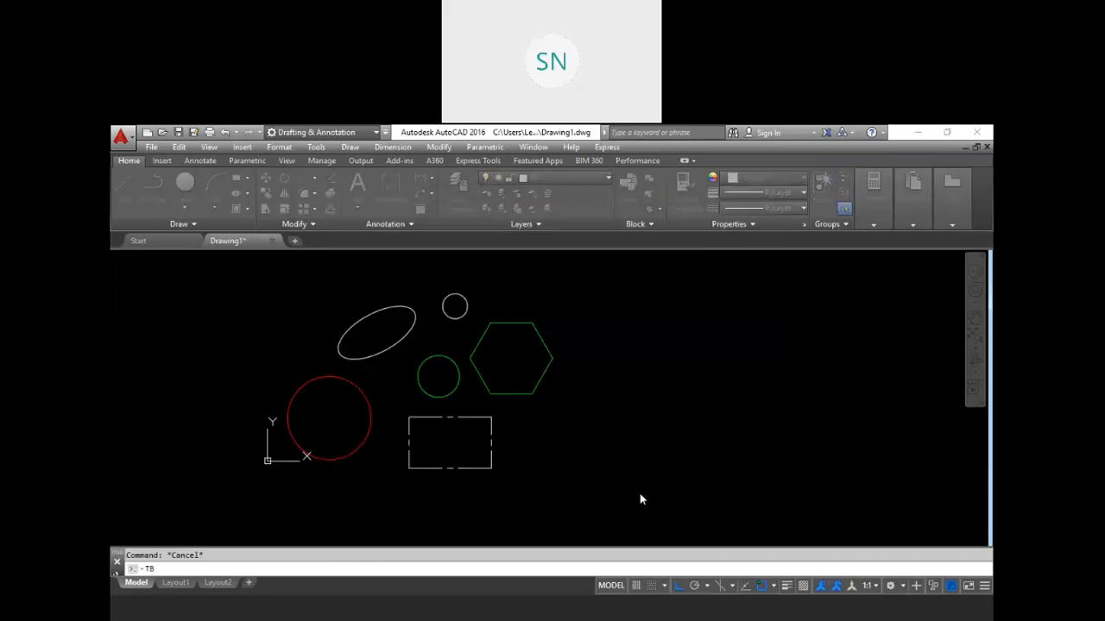
click(669, 484)
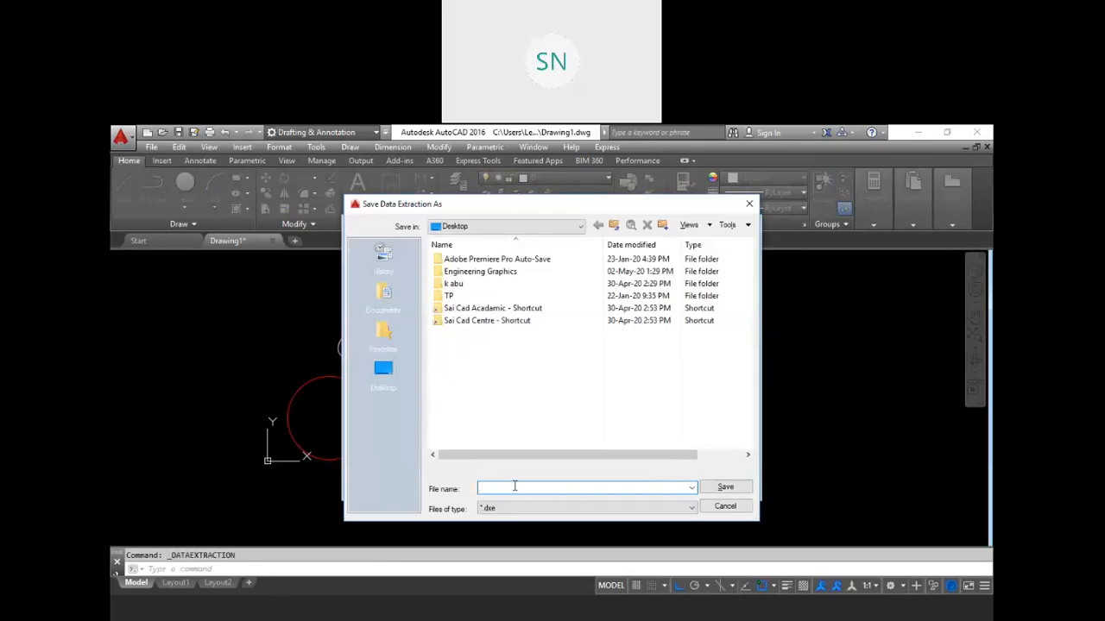
text(aa)
click(726, 489)
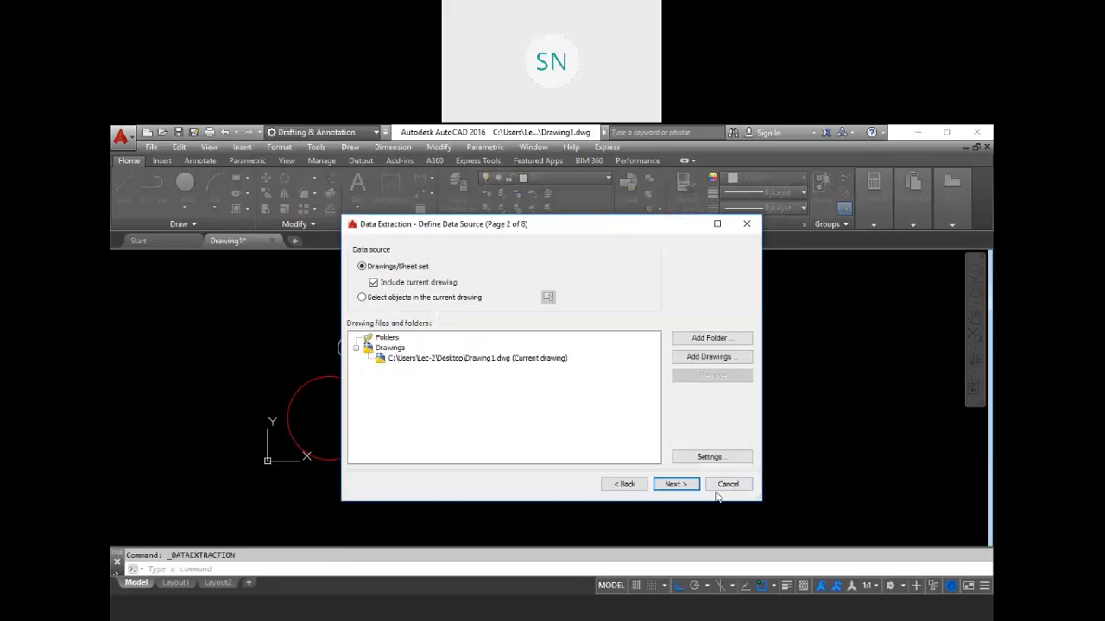
Accept the current drawing as the data source, exclude ellipses from the objects to extract, and continue to the property selection
click(671, 484)
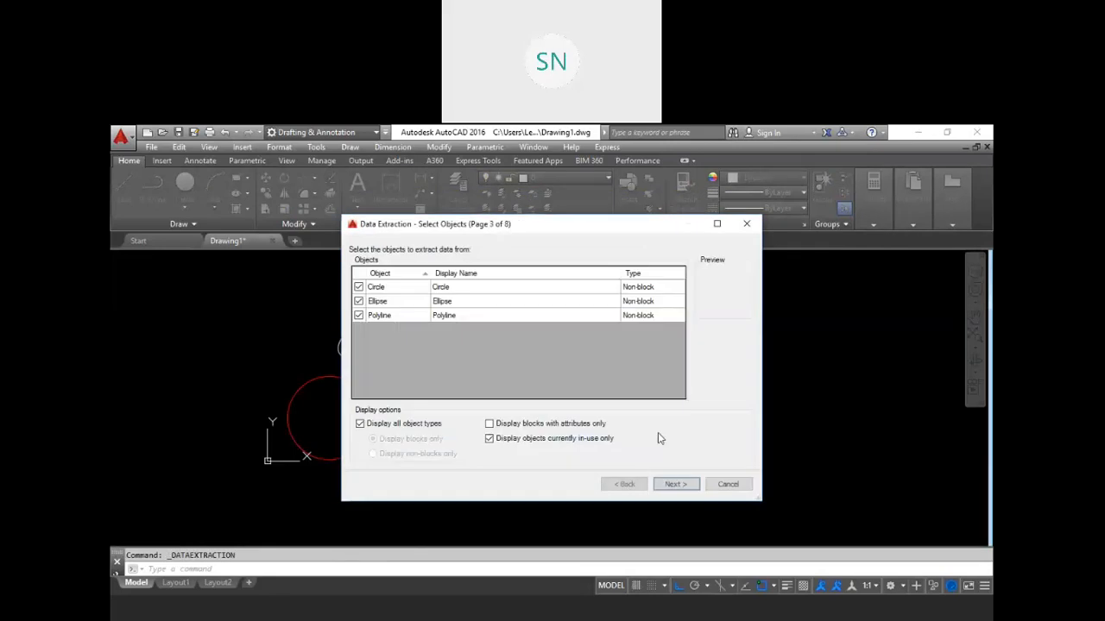
click(365, 303)
click(359, 301)
click(678, 485)
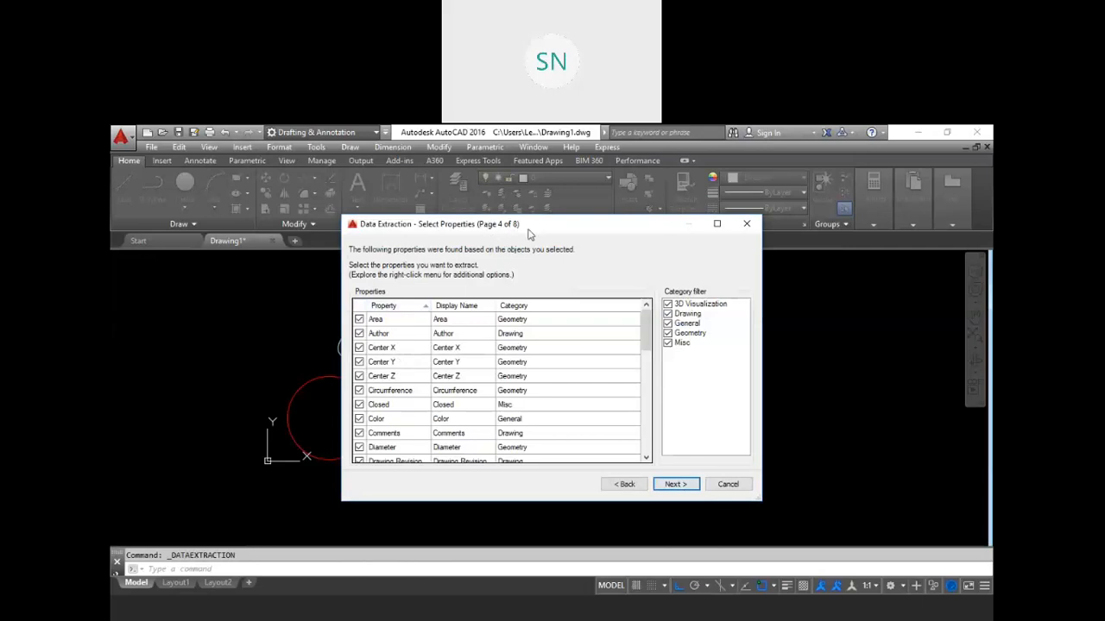
Filter out the 3D Visualization and Misc property categories, keeping Drawing, General and Geometry
drag(530, 191, 529, 192)
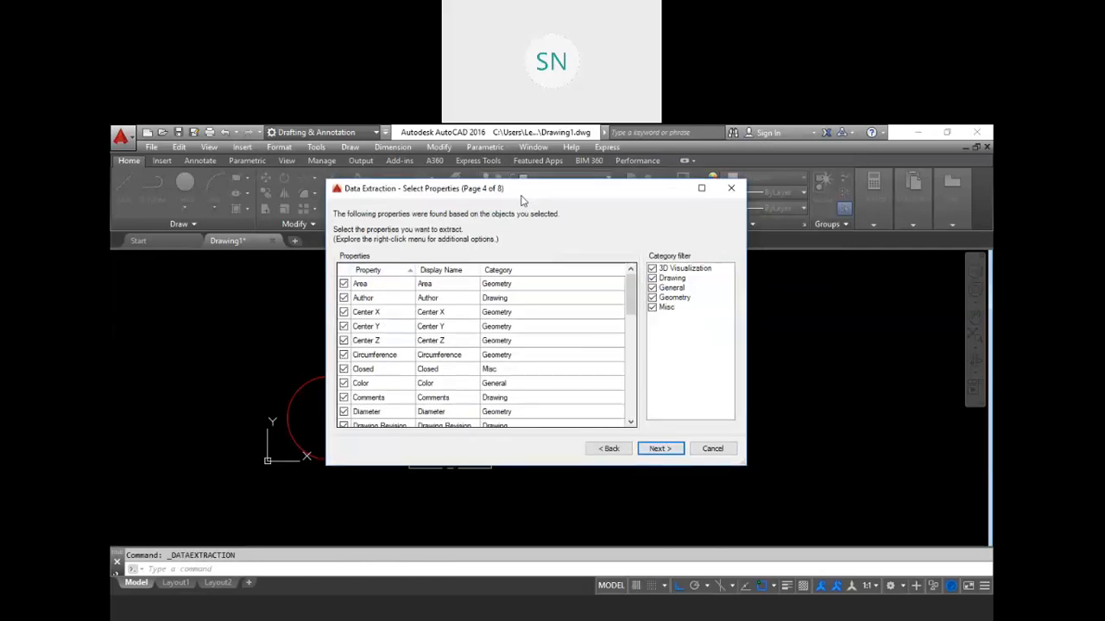
click(652, 269)
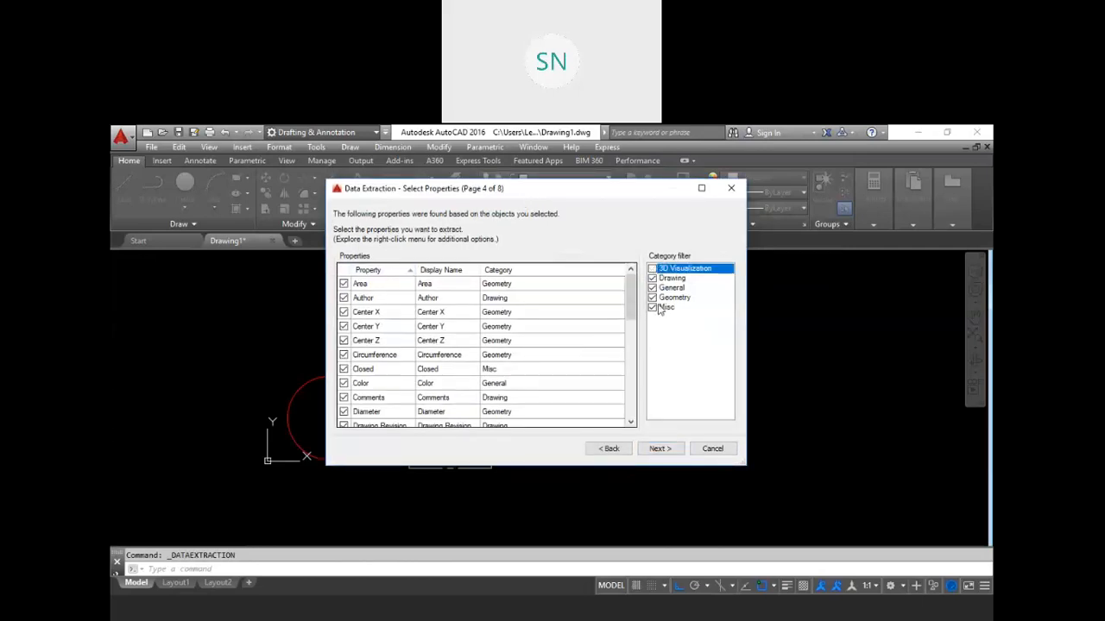
click(652, 308)
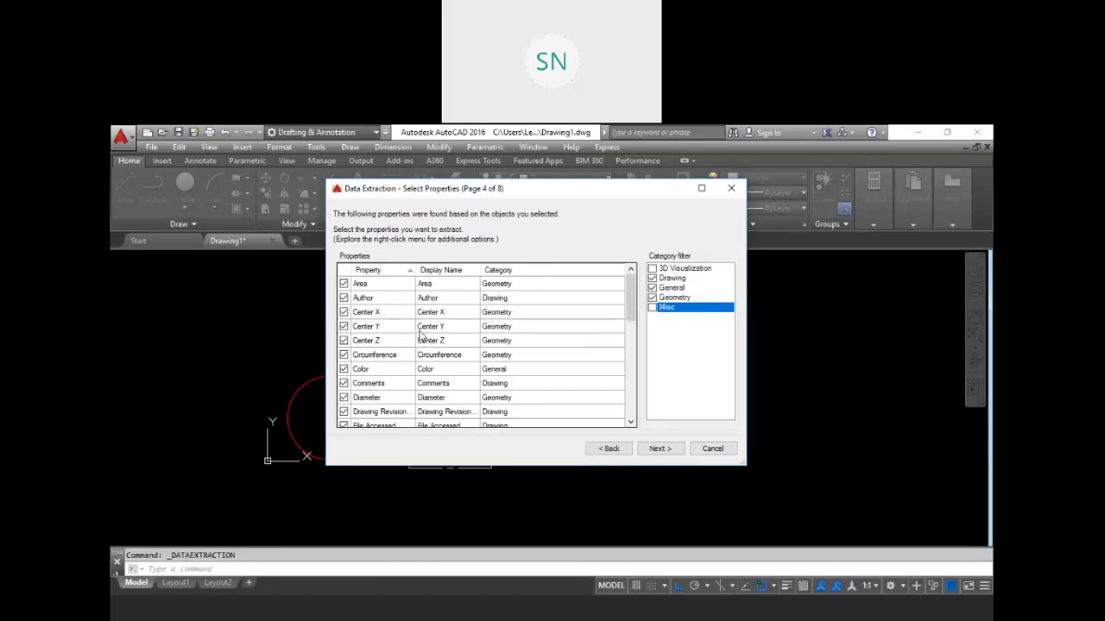
Exclude the Author, Center Z, Circumference and Comments properties from the extraction
click(343, 298)
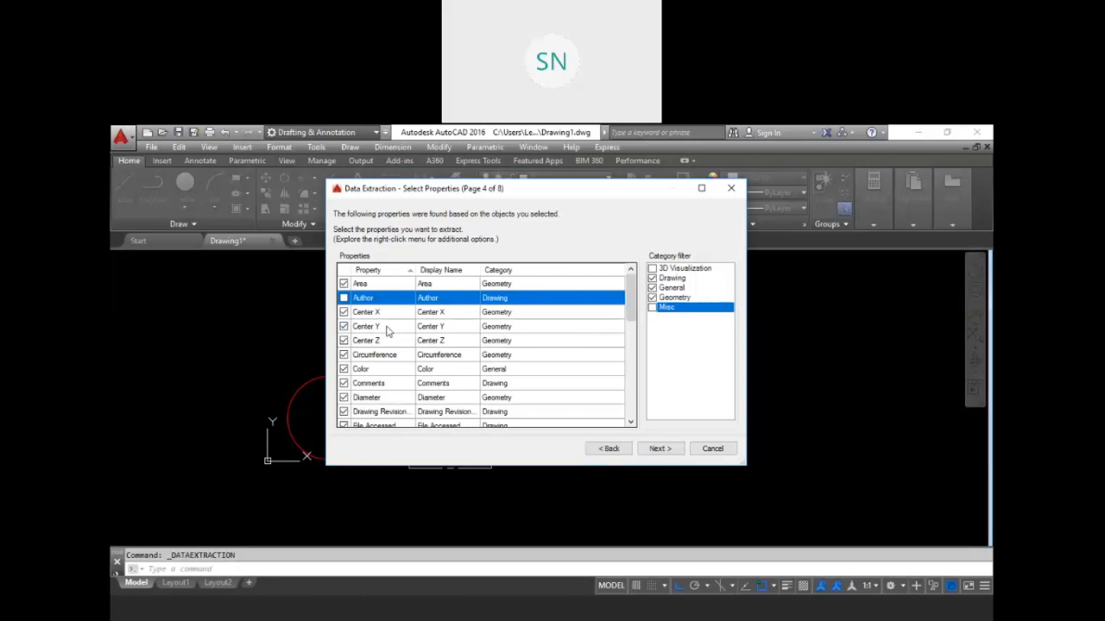
click(343, 341)
scroll(345, 343, down, 1)
click(343, 312)
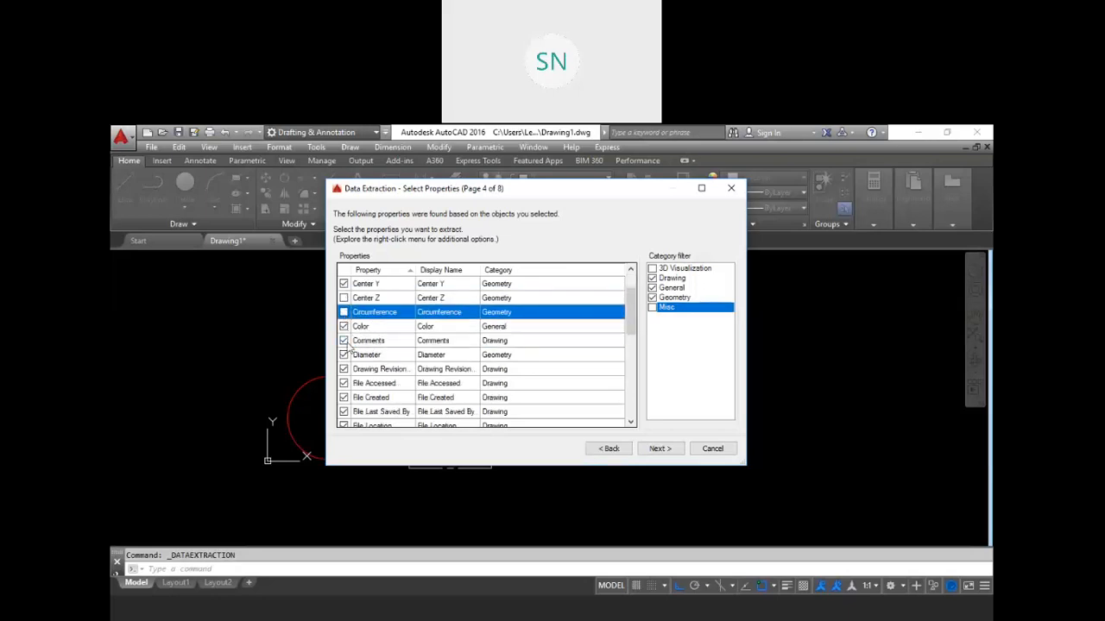
click(343, 341)
scroll(422, 320, down, 1)
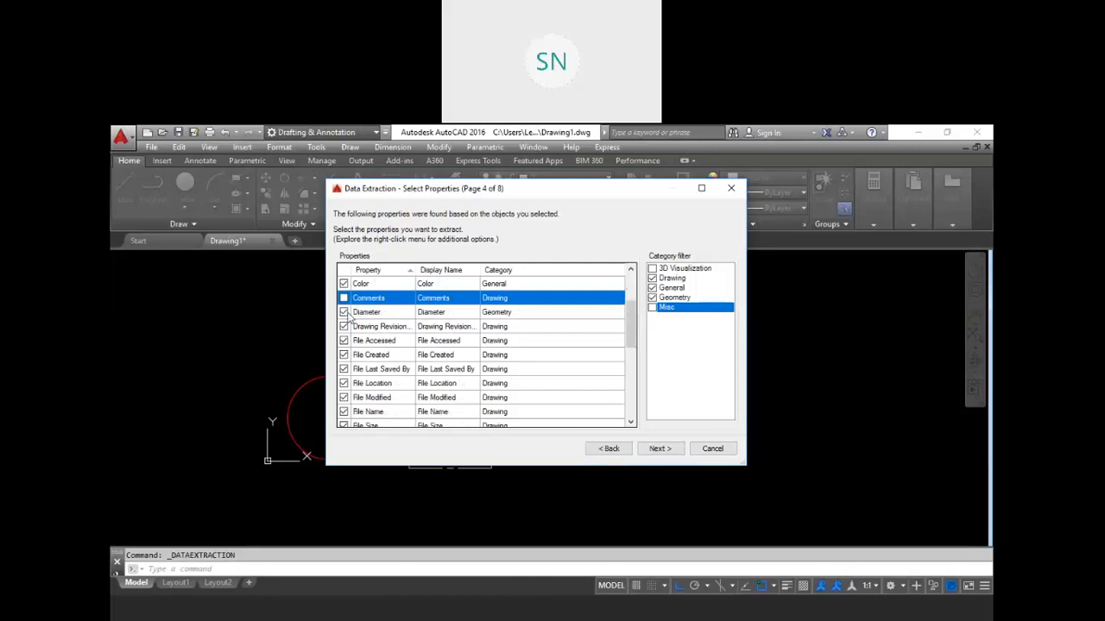
Exclude the Drawing Revision, File Accessed, File Created and File Last Saved By properties from the extraction
click(344, 327)
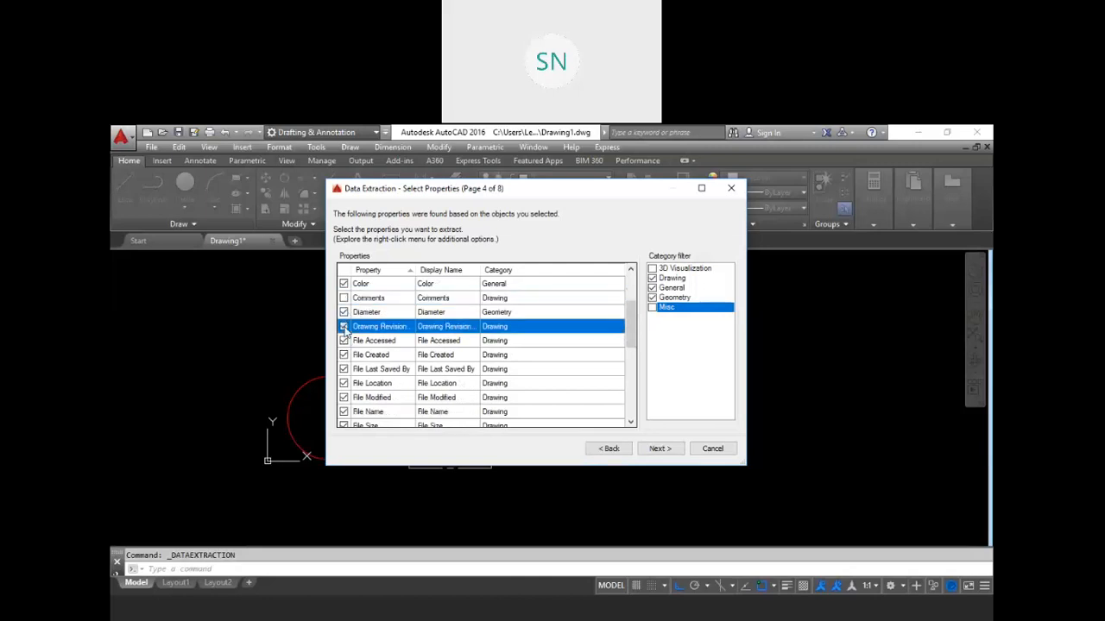
click(344, 341)
click(348, 358)
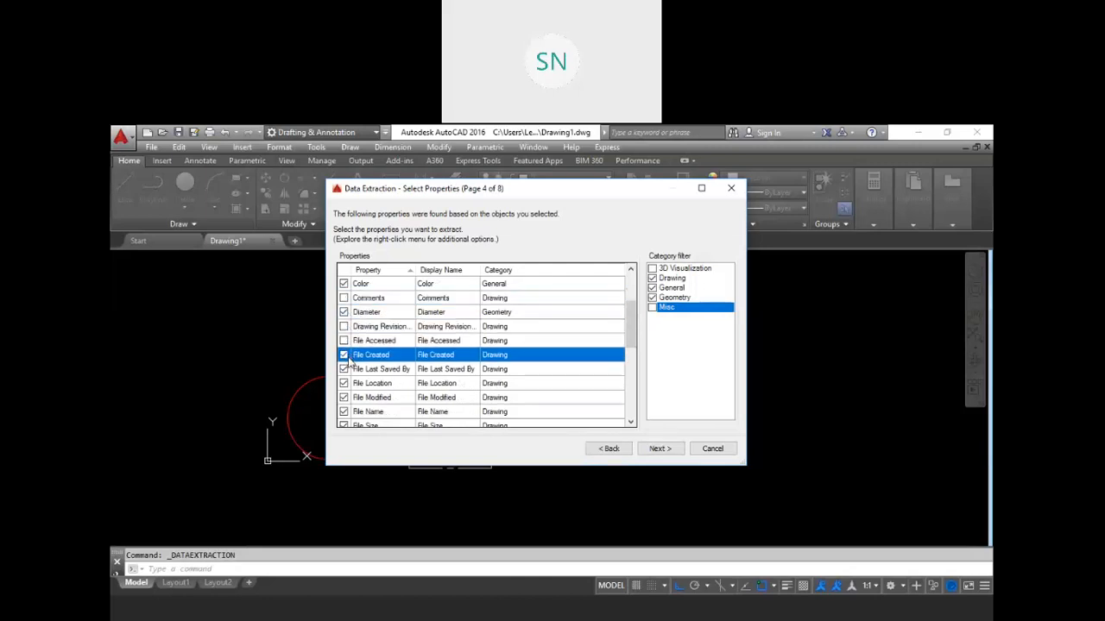
click(344, 369)
click(343, 355)
scroll(388, 343, down, 1)
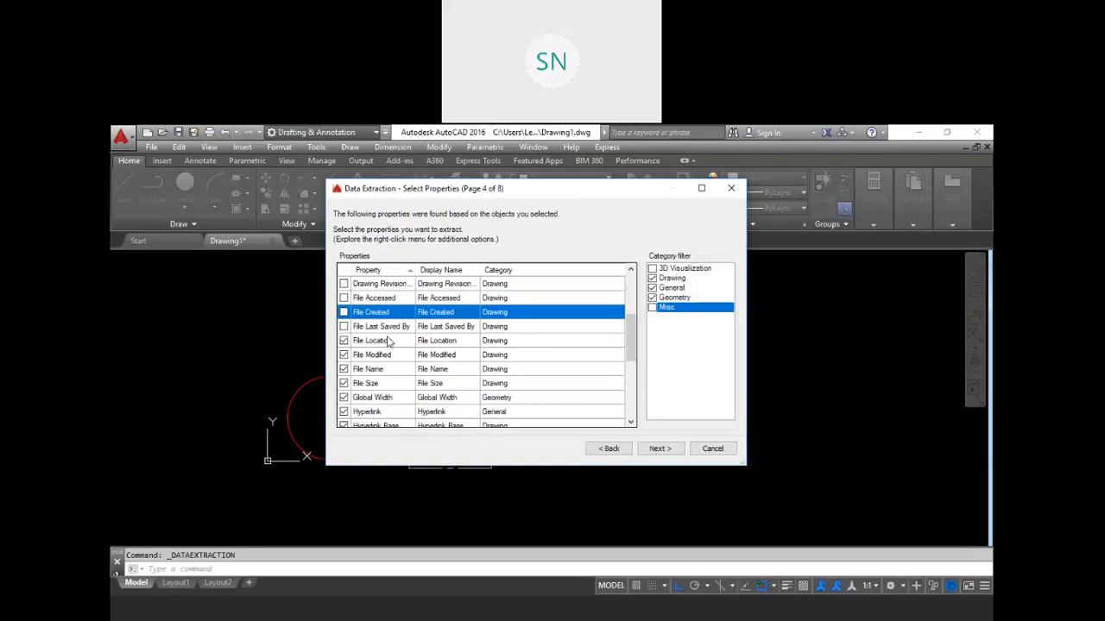
Exclude the File Location, File Modified, File Name and File Size properties from the extraction
click(344, 341)
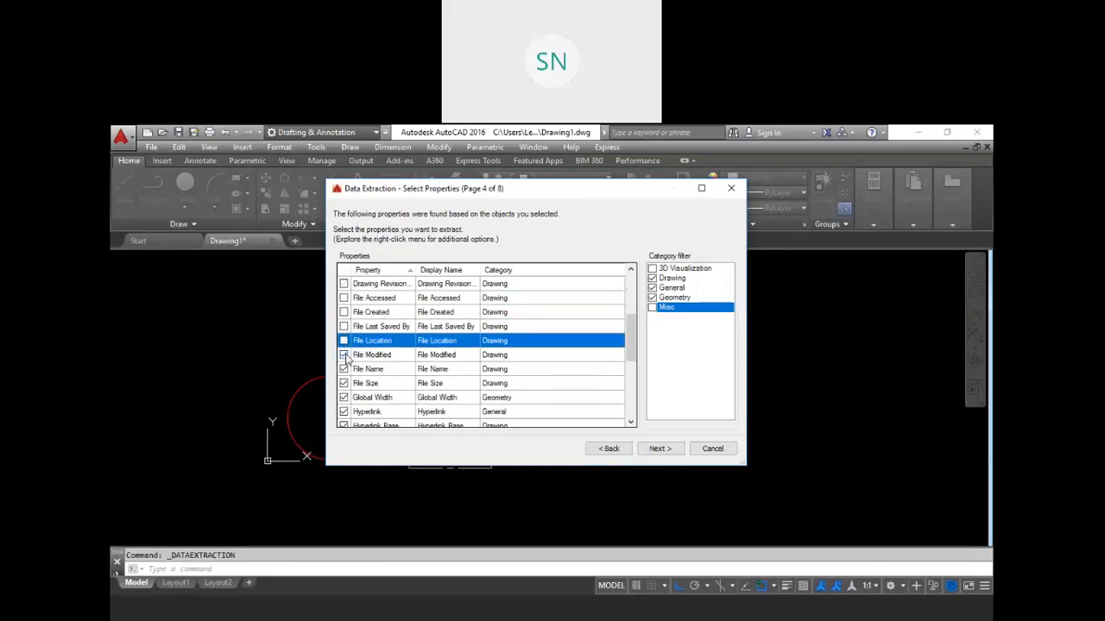
click(345, 355)
click(343, 369)
click(344, 383)
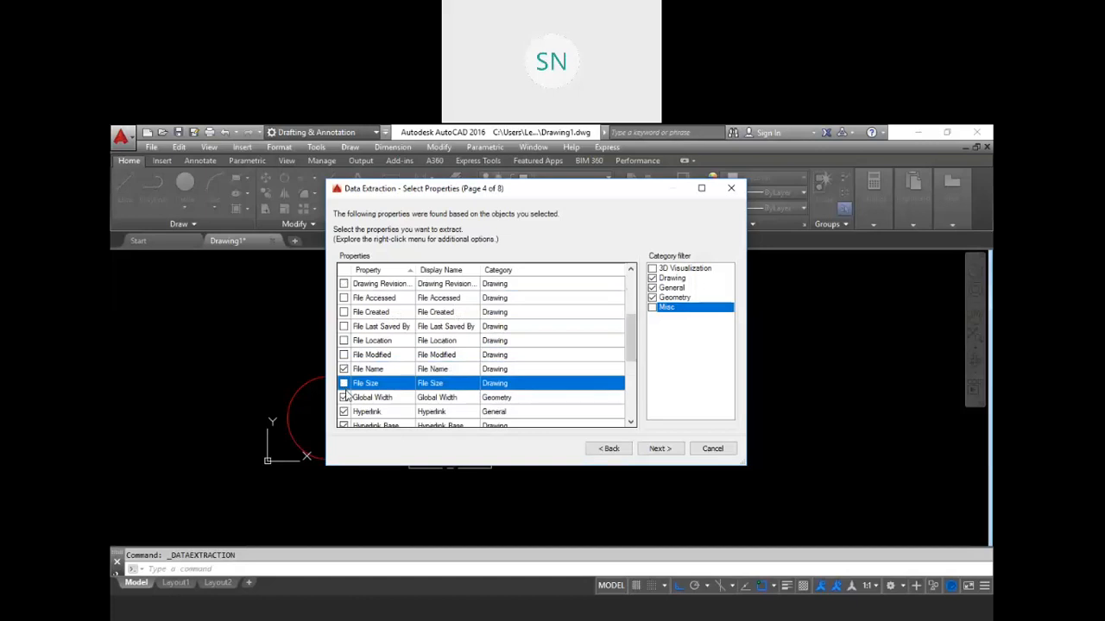
click(343, 369)
scroll(362, 353, down, 1)
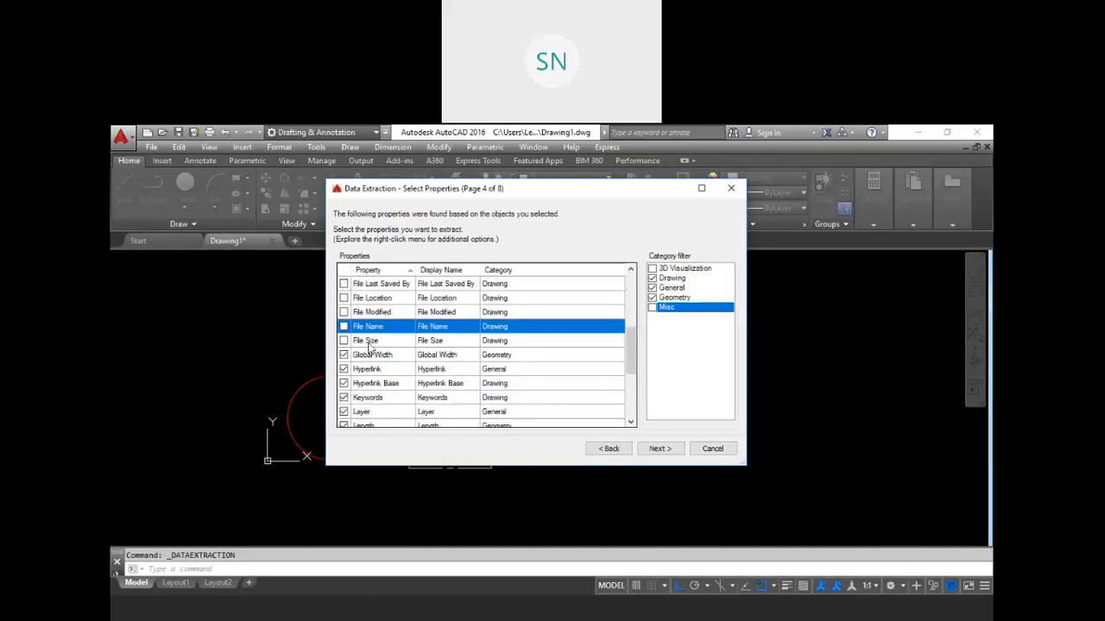
Exclude the Global Width, Hyperlink, Hyperlink Base and Keywords properties from the extraction
click(344, 354)
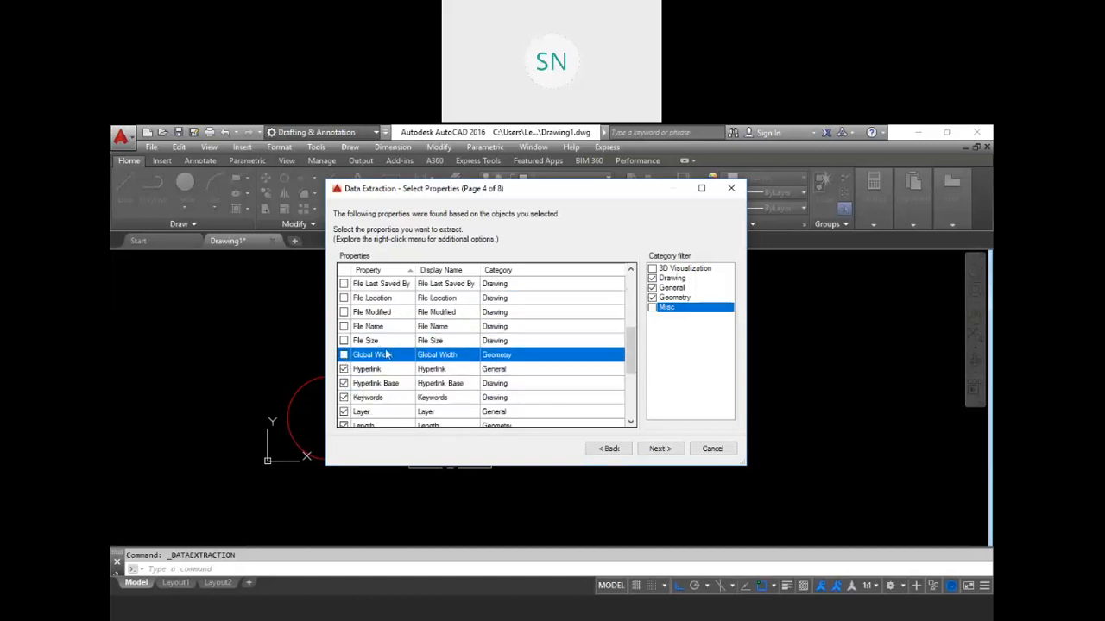
click(344, 369)
click(344, 384)
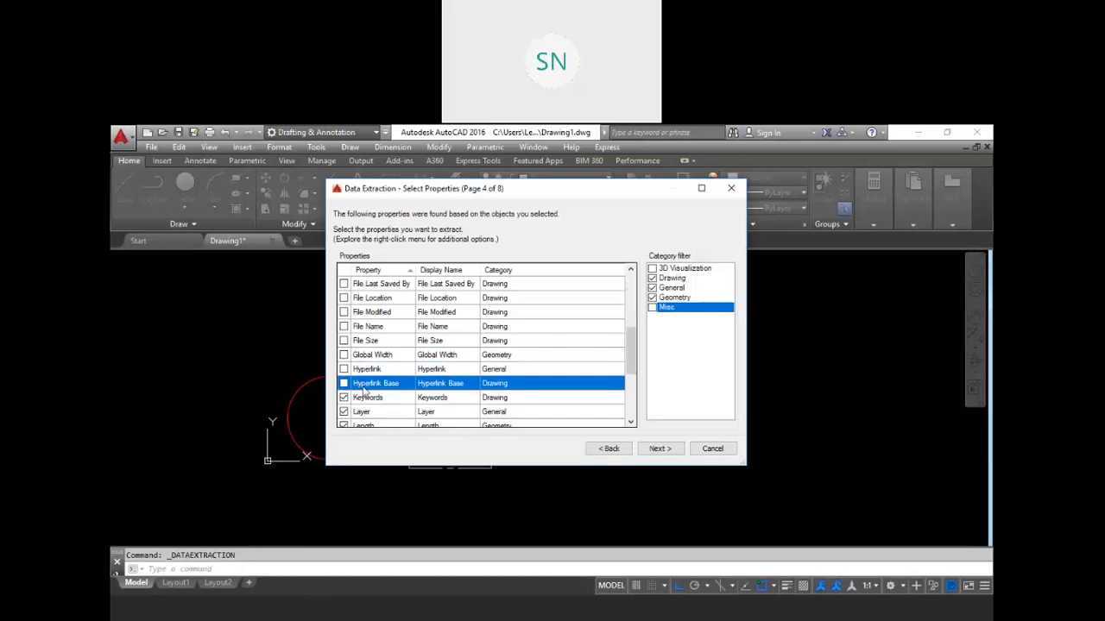
click(344, 398)
scroll(385, 359, down, 3)
scroll(356, 337, up, 1)
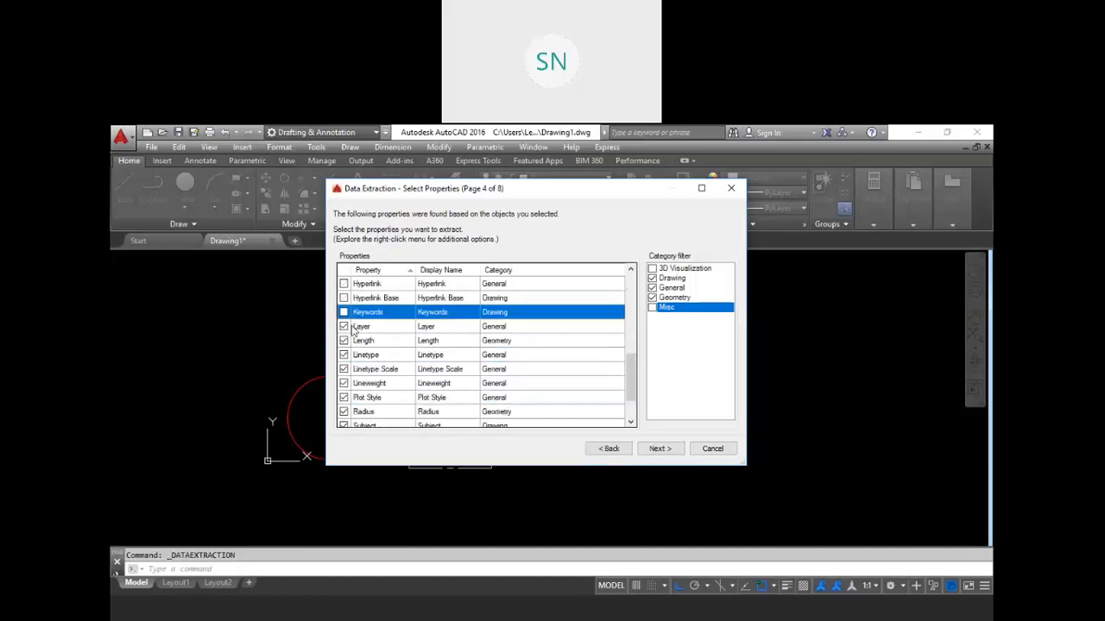
Exclude the Layer, Length, Linetype, Linetype Scale, Lineweight and Plot Style properties from the extraction
click(344, 326)
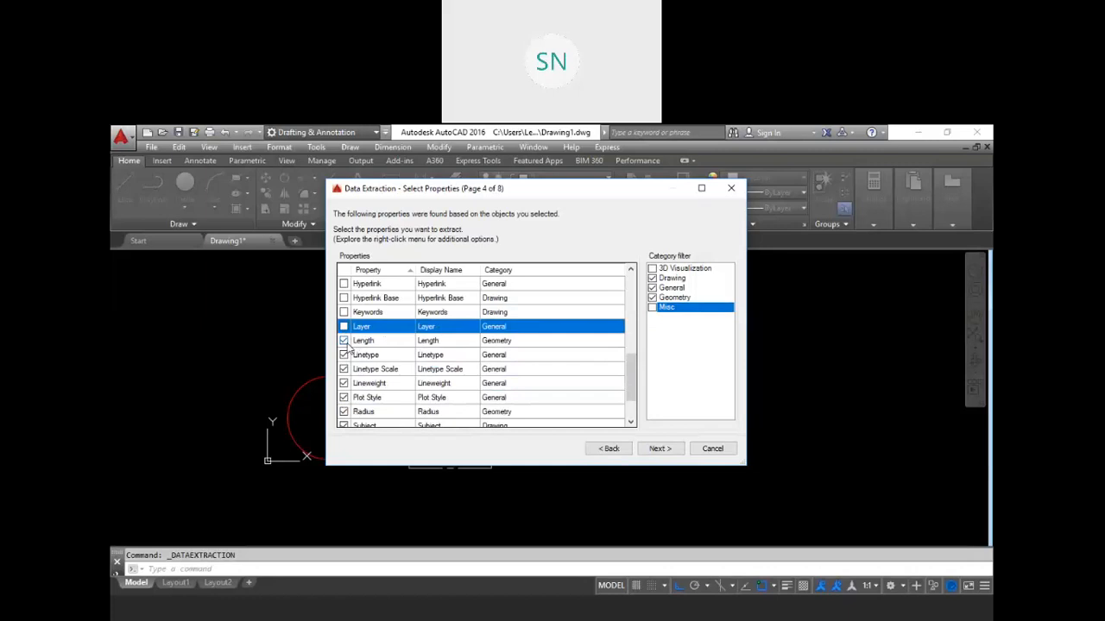
click(343, 340)
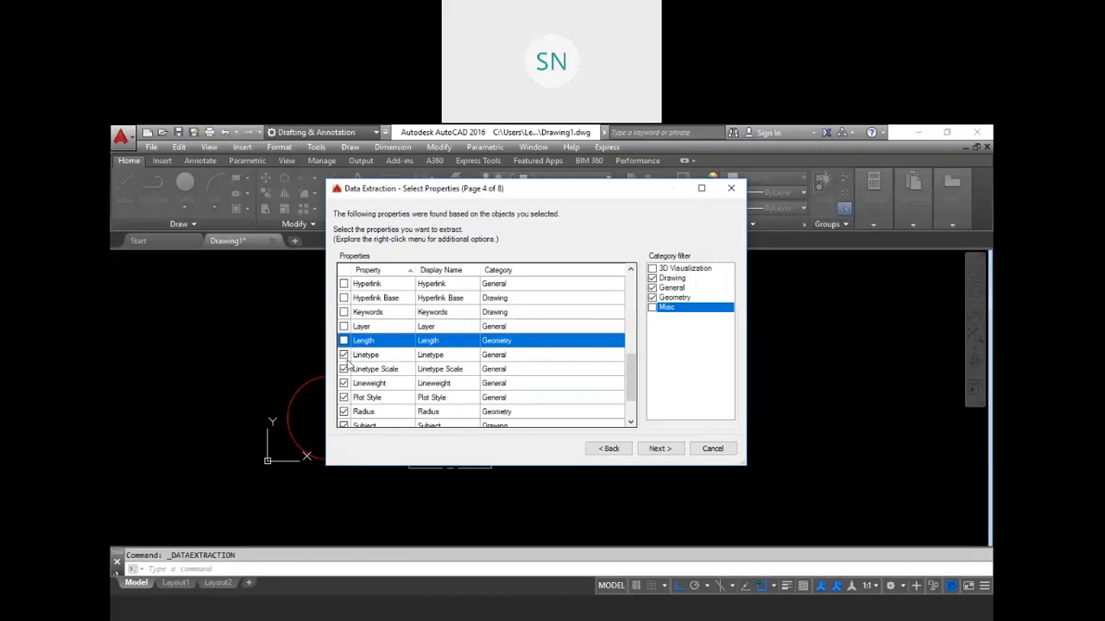
click(344, 355)
click(344, 368)
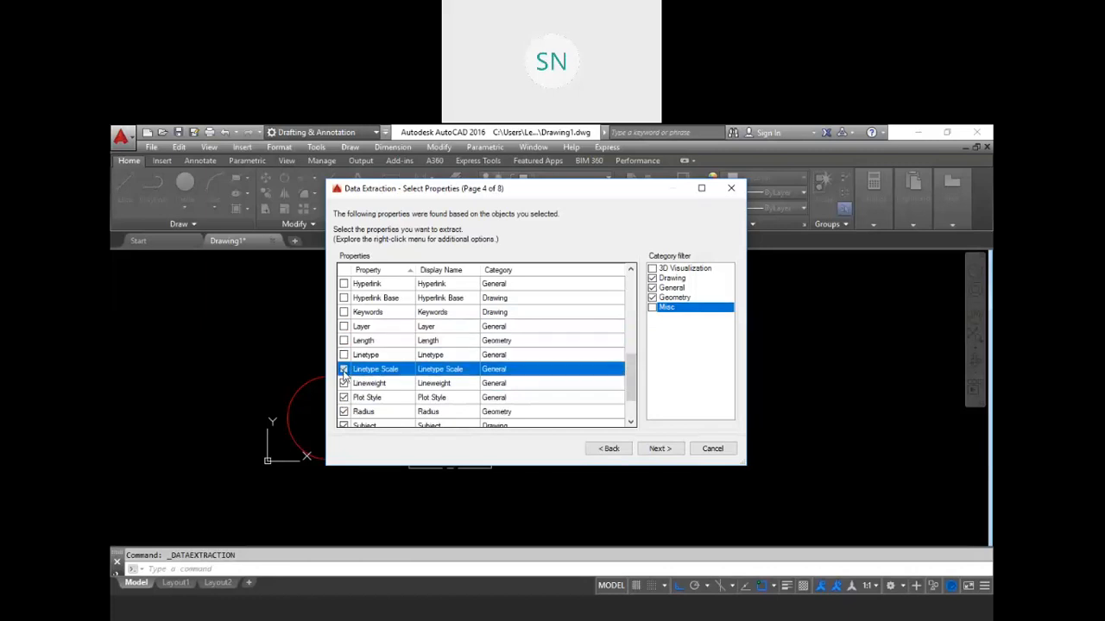
click(343, 383)
click(343, 397)
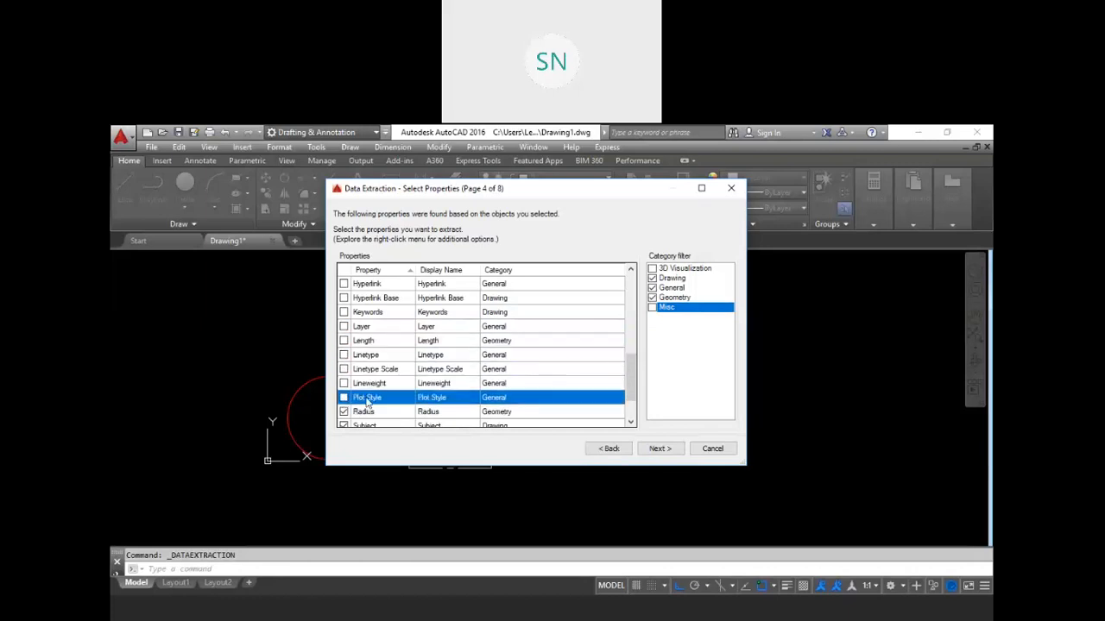
scroll(361, 360, down, 1)
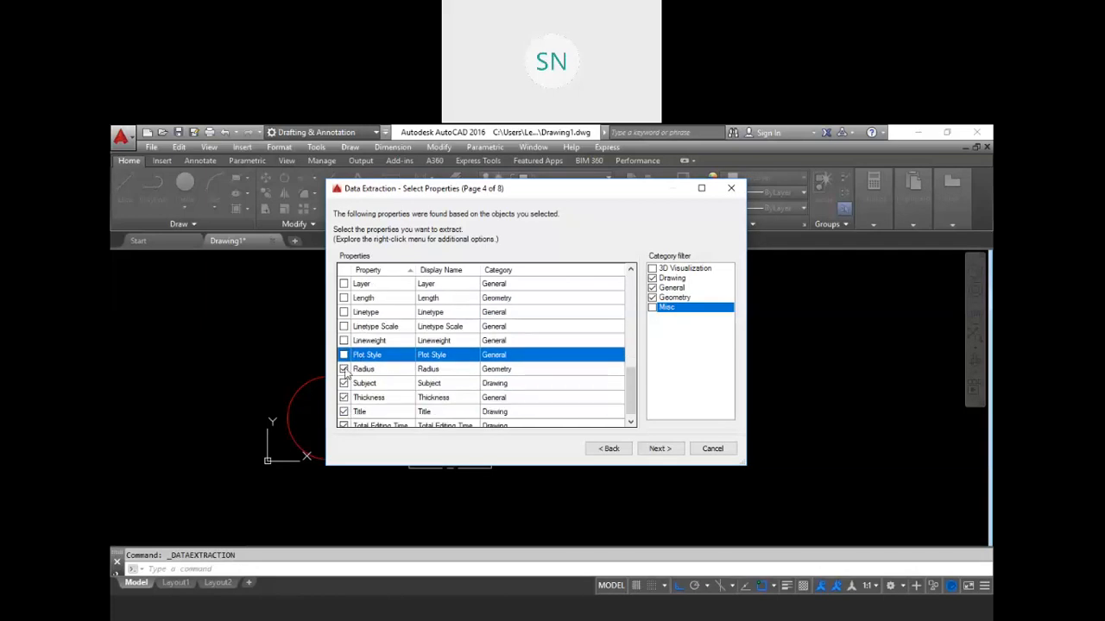
Exclude the Radius, Subject, Thickness, Title and Total Editing Time properties from the extraction
click(343, 368)
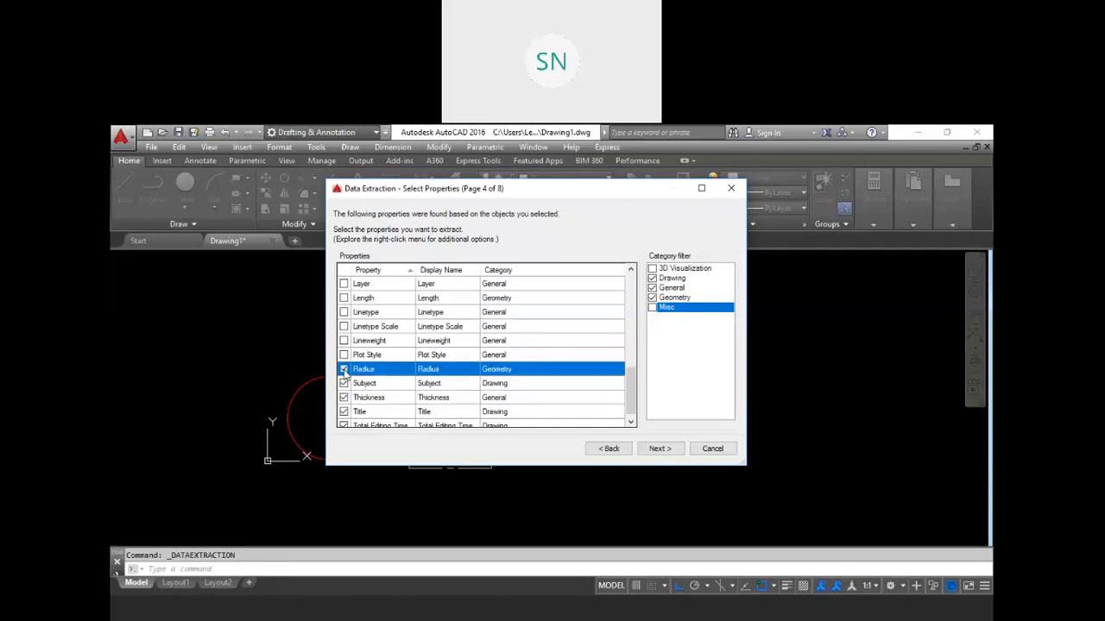
scroll(369, 376, down, 1)
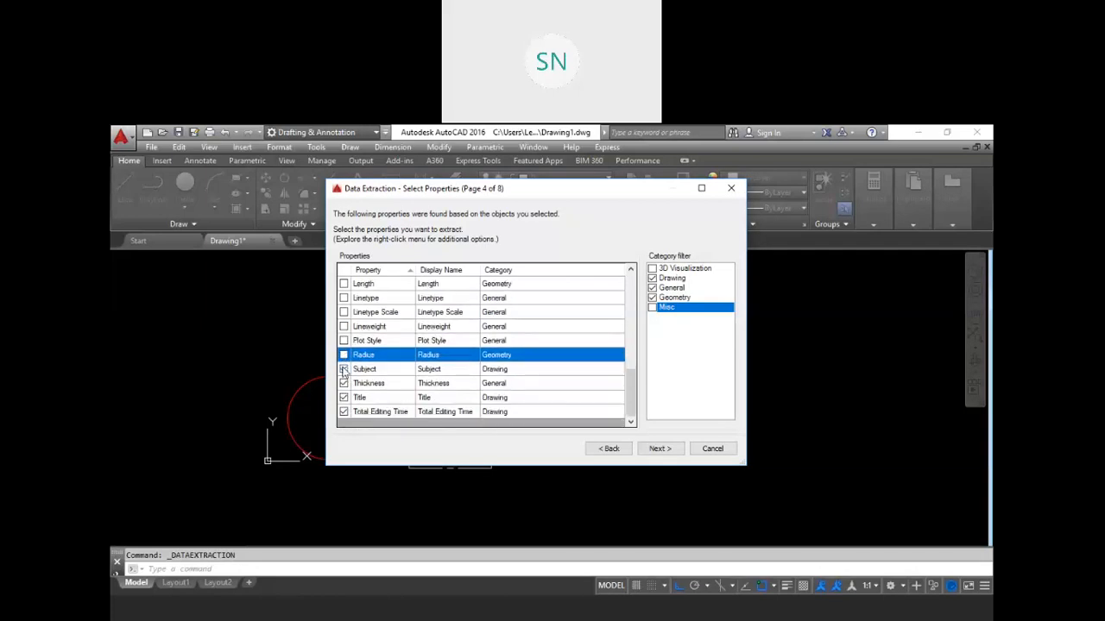
click(343, 411)
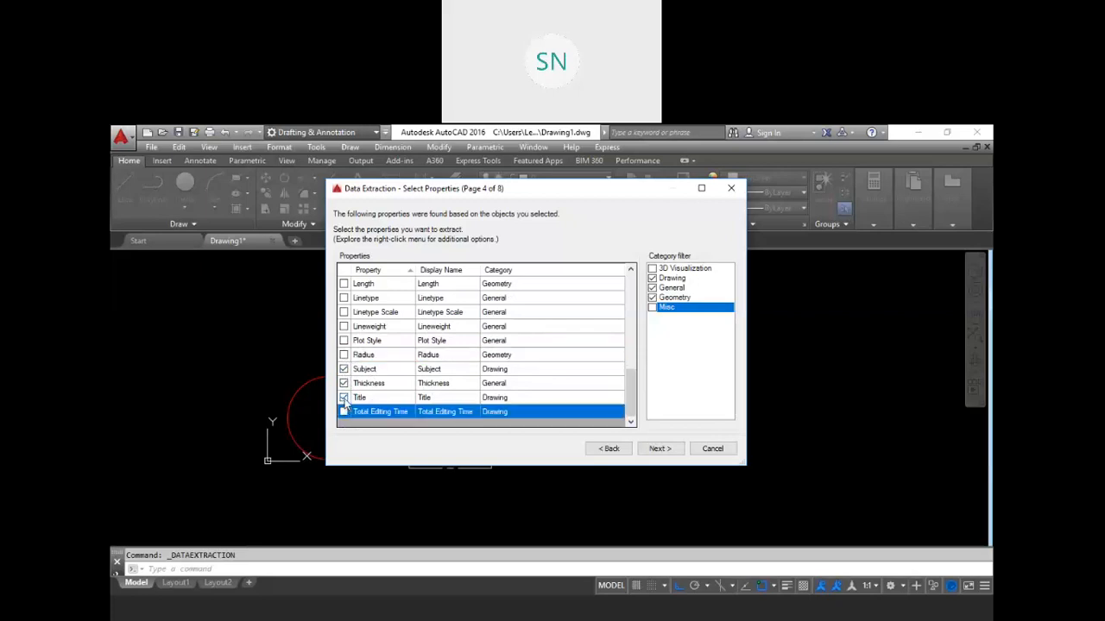
click(343, 397)
click(343, 383)
click(344, 369)
Include the Length property in the extraction again, check the remaining selection, and continue to refining the data
scroll(380, 374, up, 7)
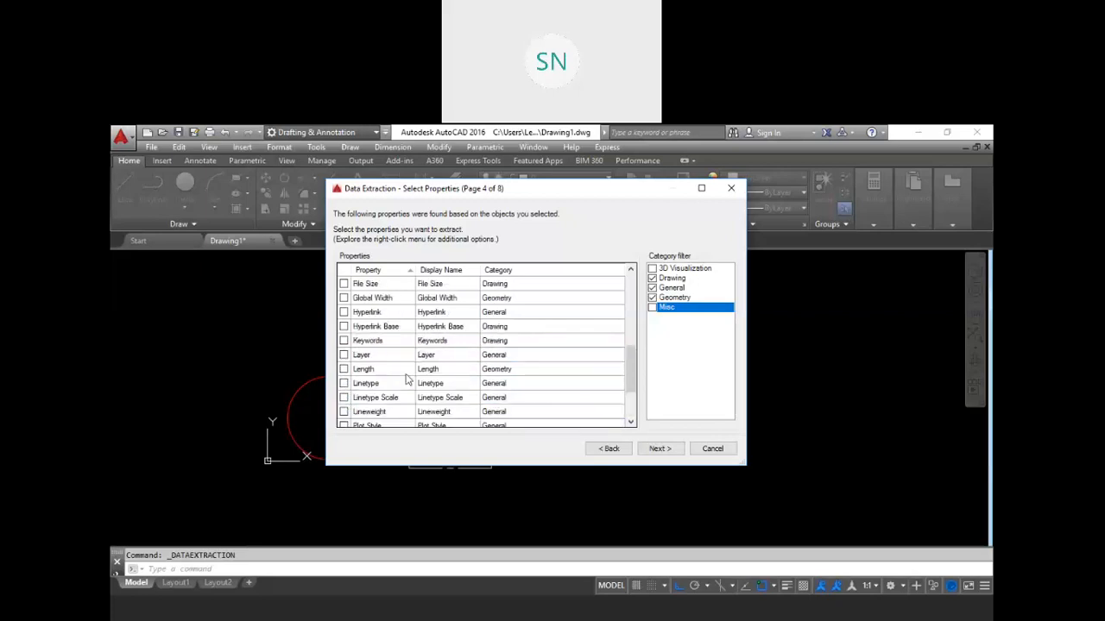
scroll(409, 374, down, 2)
scroll(409, 374, down, 3)
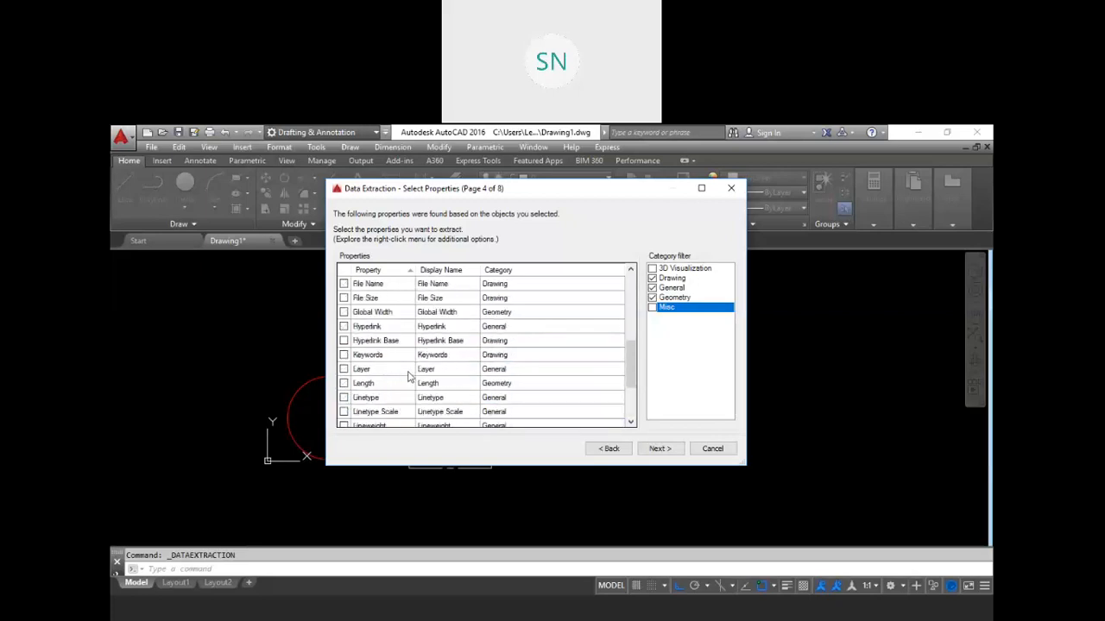
click(343, 383)
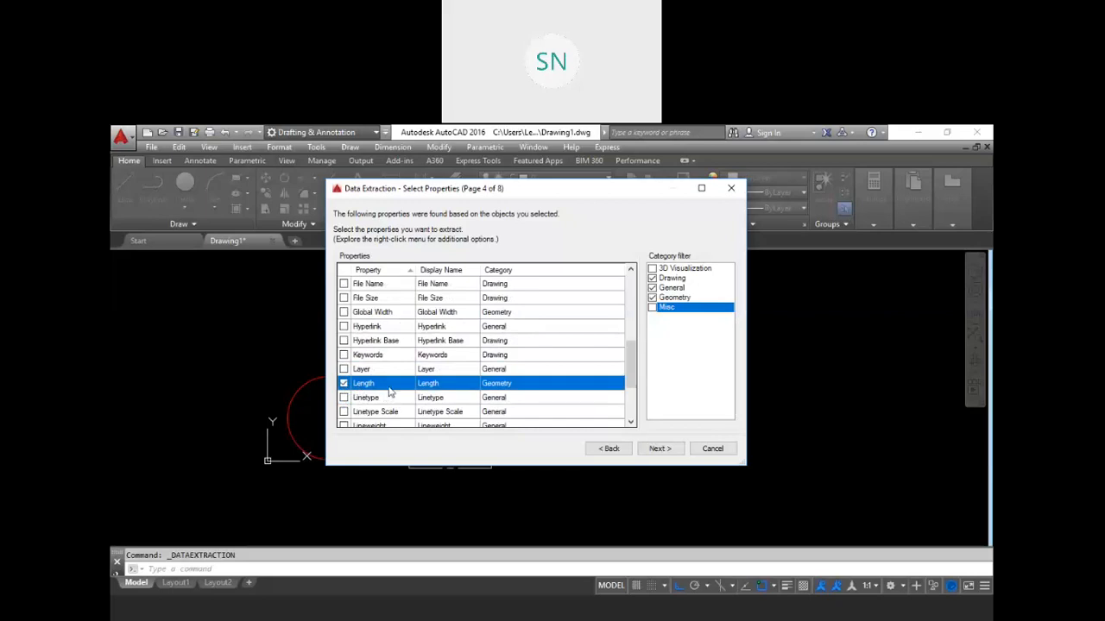
scroll(390, 388, up, 5)
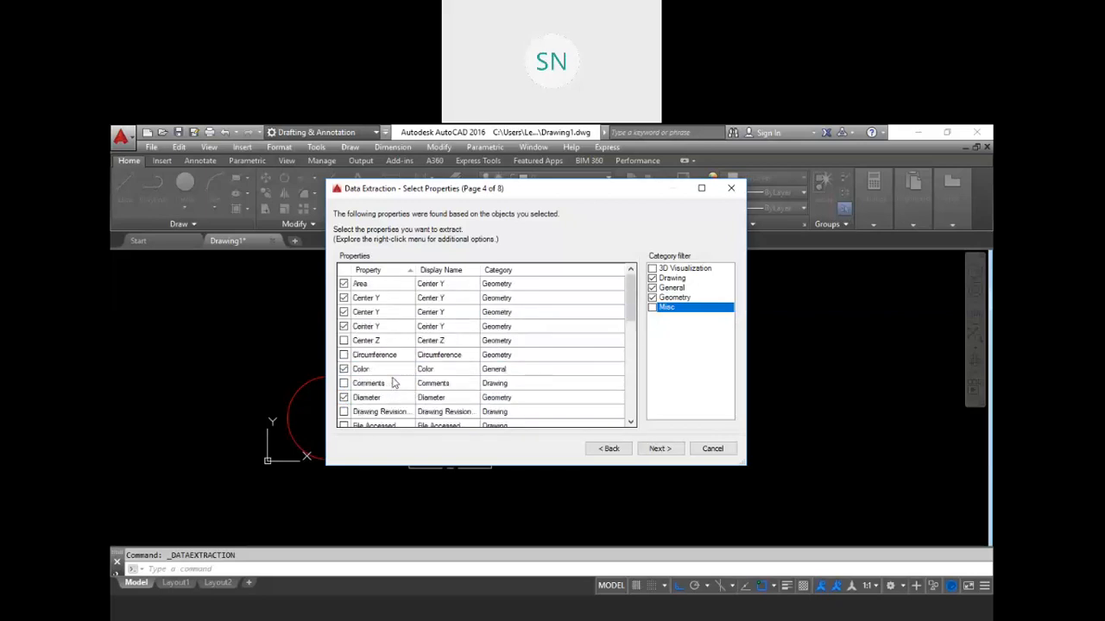
scroll(397, 357, down, 7)
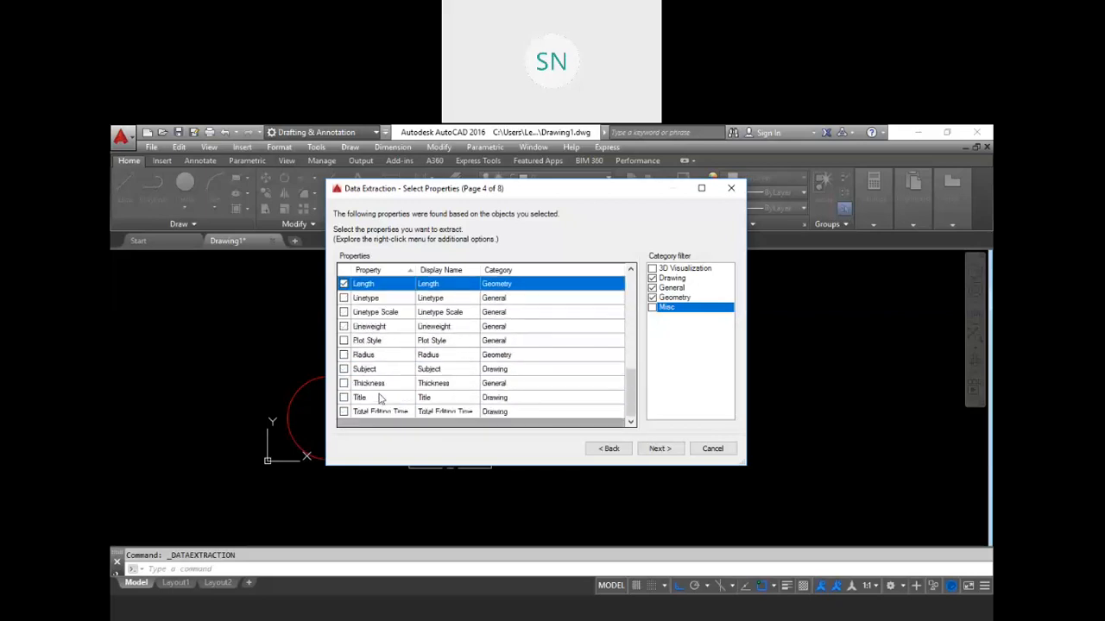
scroll(406, 392, up, 7)
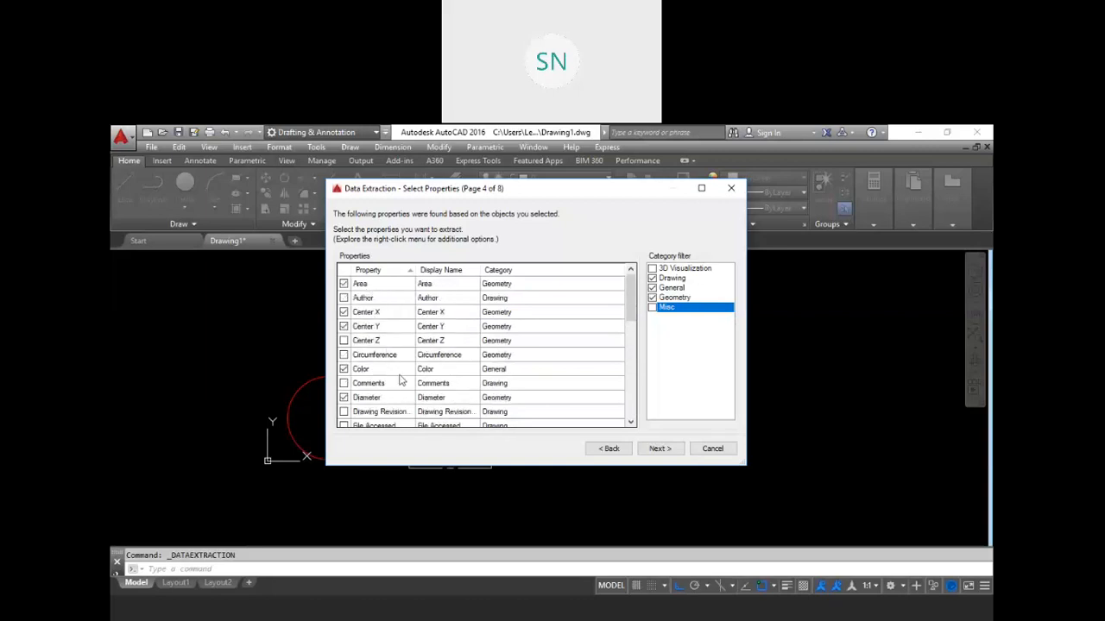
click(661, 450)
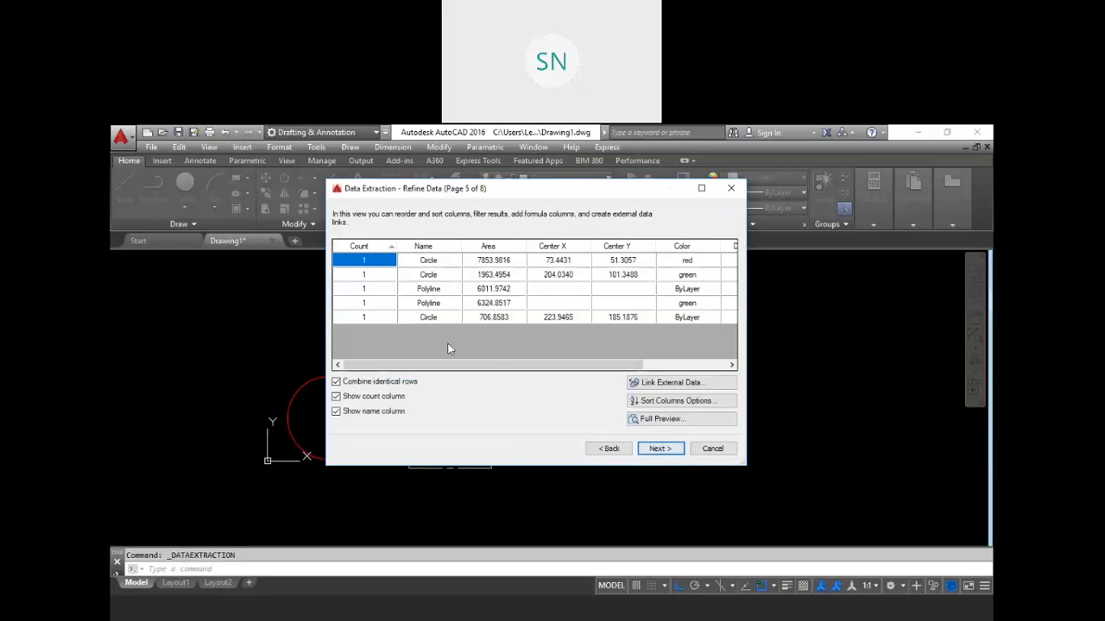
Review the extracted columns, return to the property selection to include Circumference, and continue to the refined data
drag(391, 371, 563, 370)
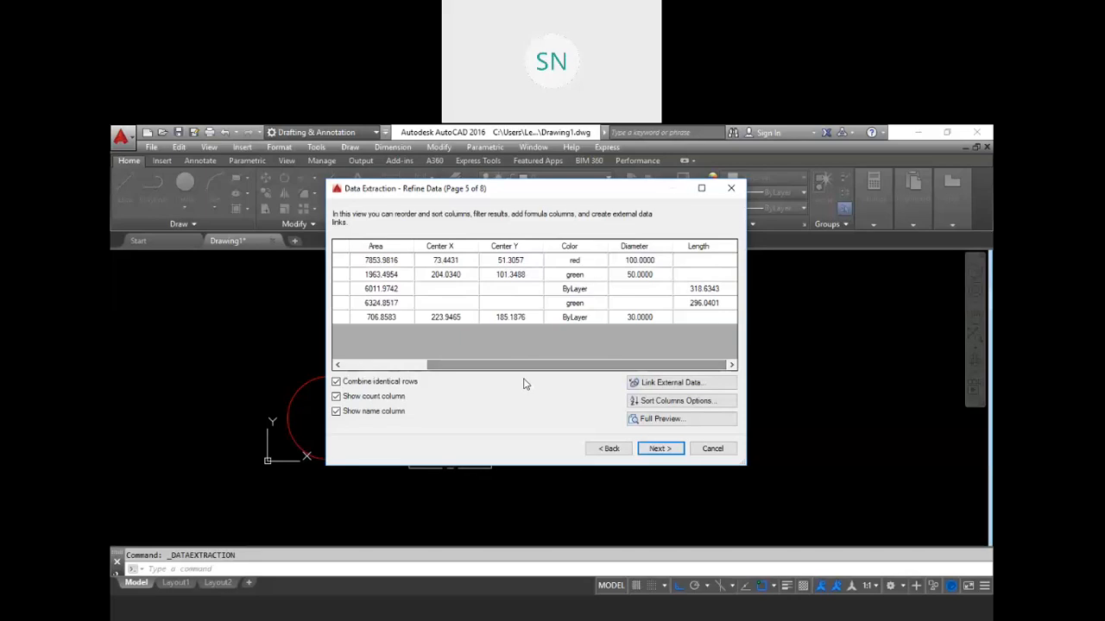
drag(527, 367, 411, 336)
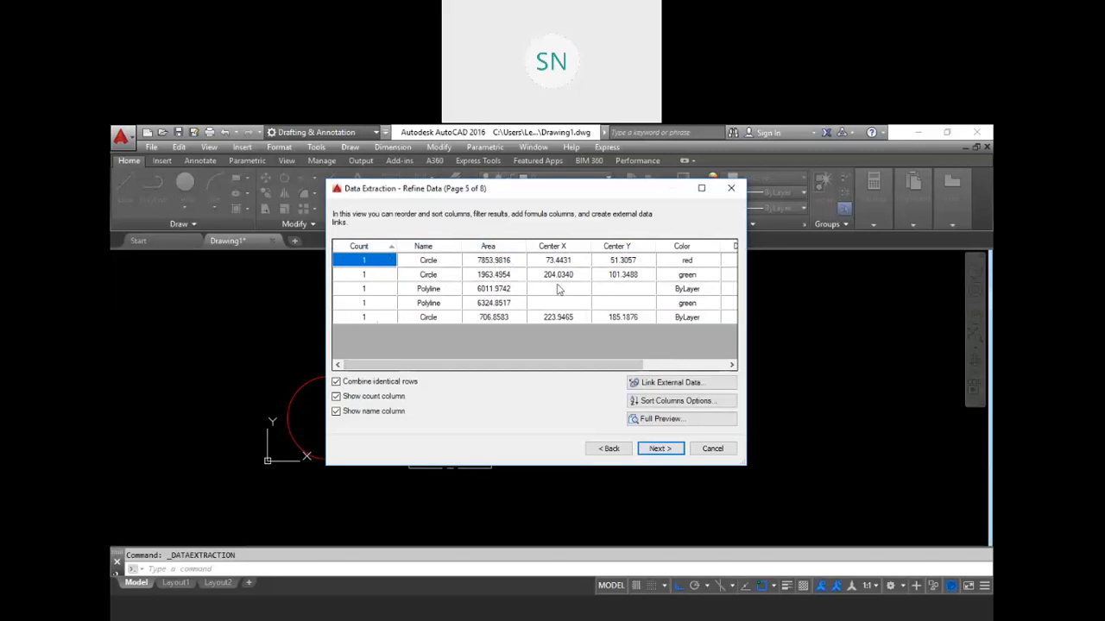
mouse_move(498, 370)
mouse_down()
mouse_move(604, 369)
mouse_move(482, 369)
mouse_up()
click(610, 448)
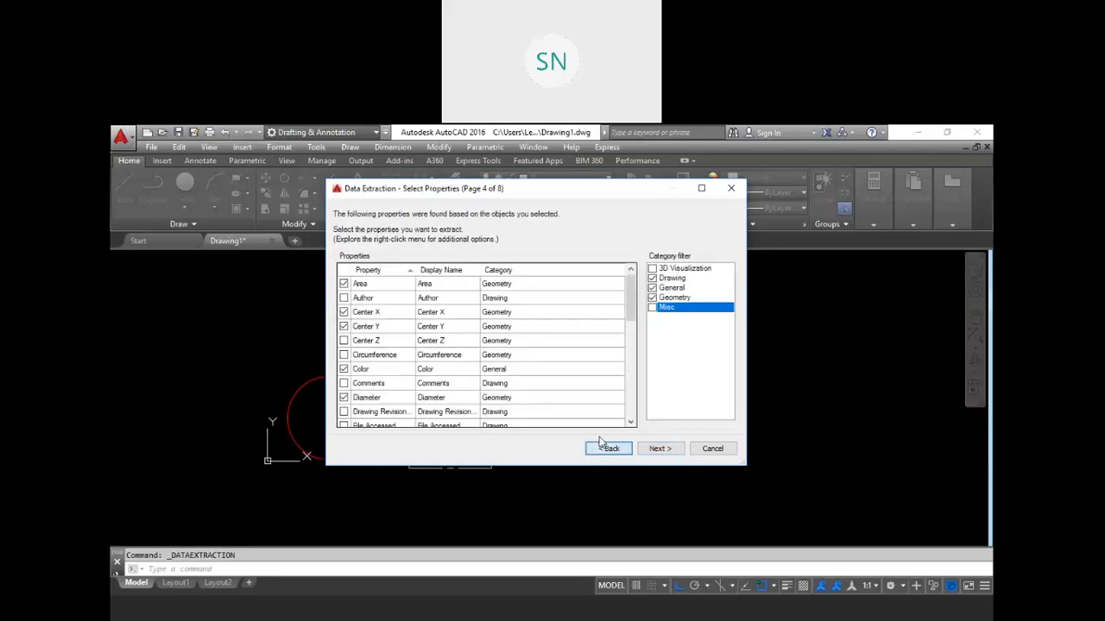
click(343, 355)
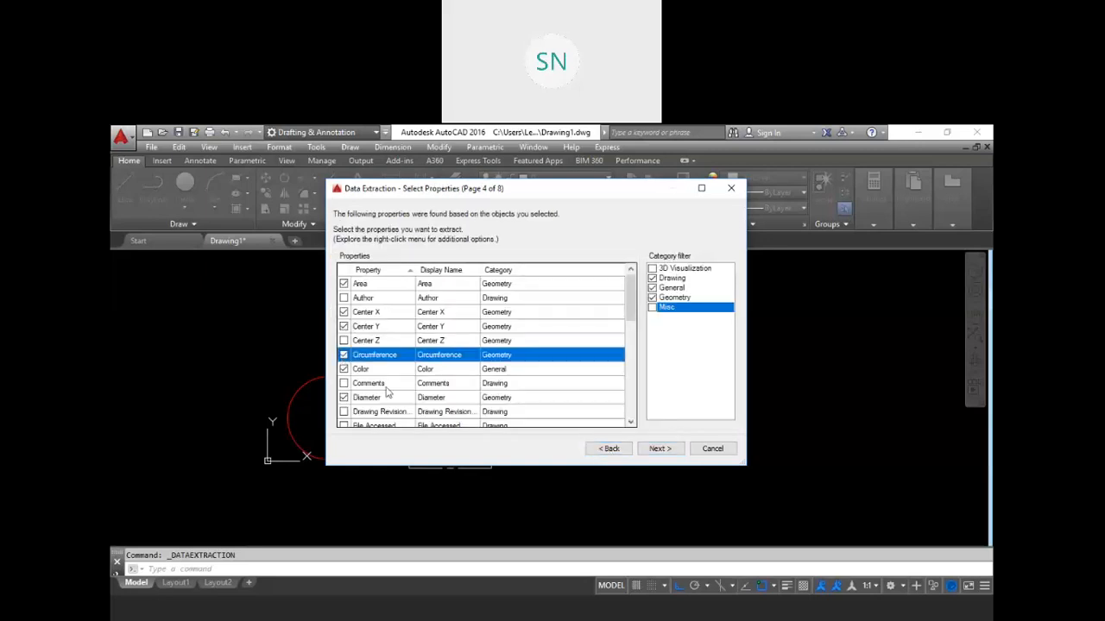
click(660, 450)
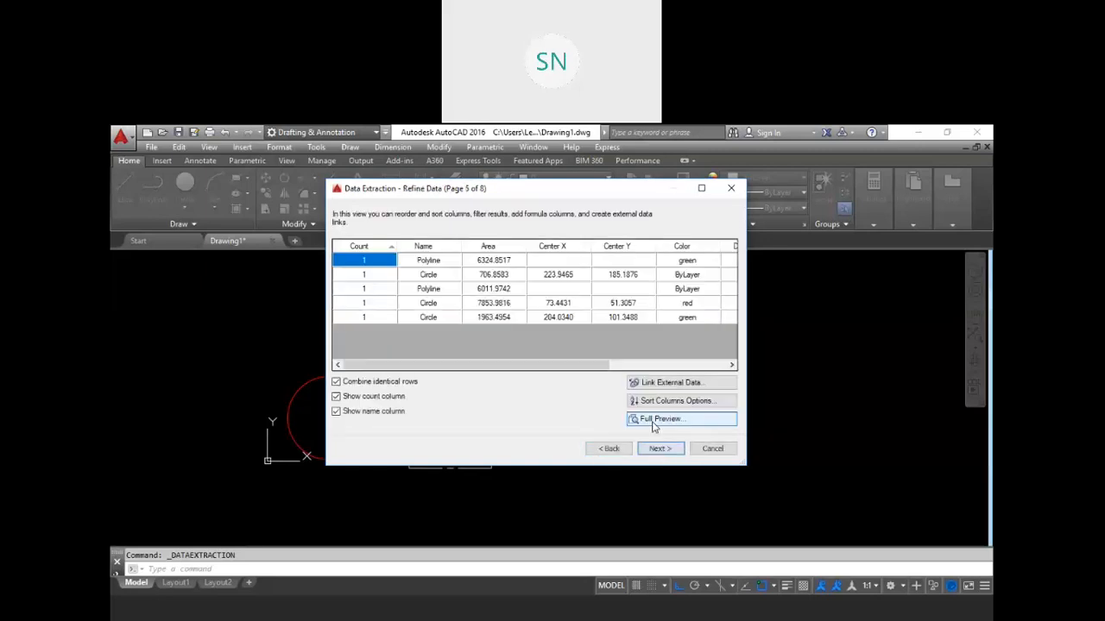
Look through the refined data and view the column sorting options without defining a sort order
drag(439, 371, 426, 388)
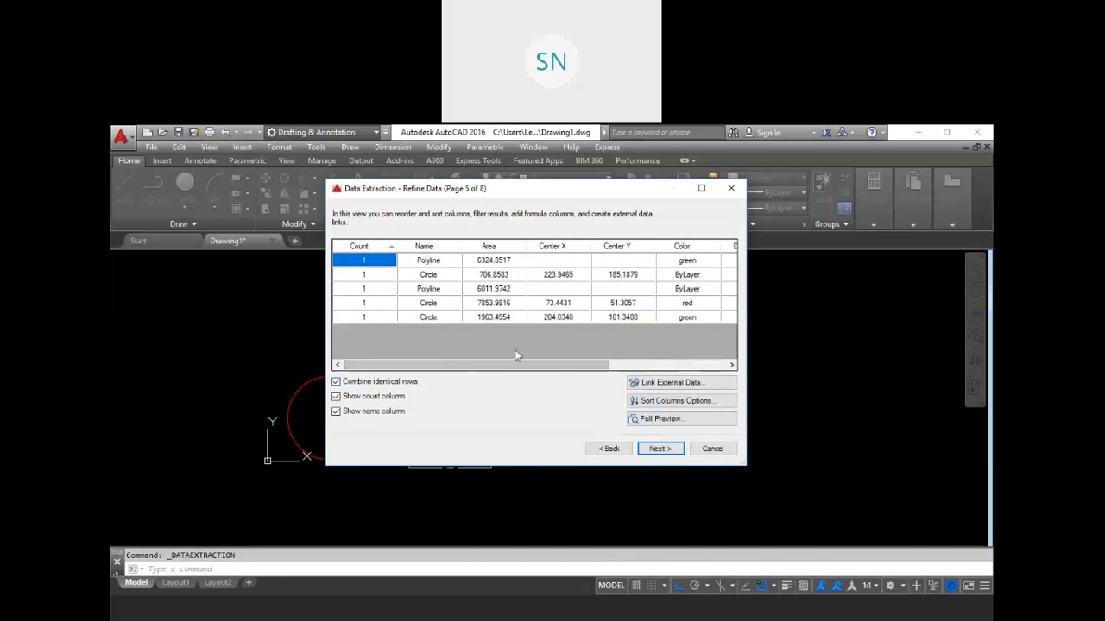
click(664, 402)
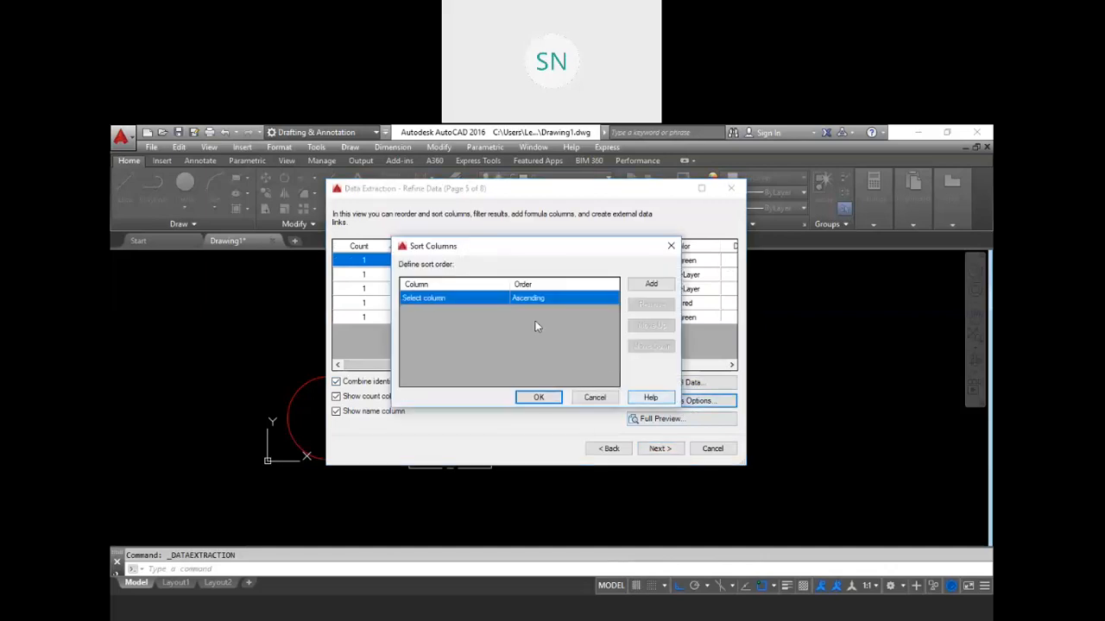
click(672, 247)
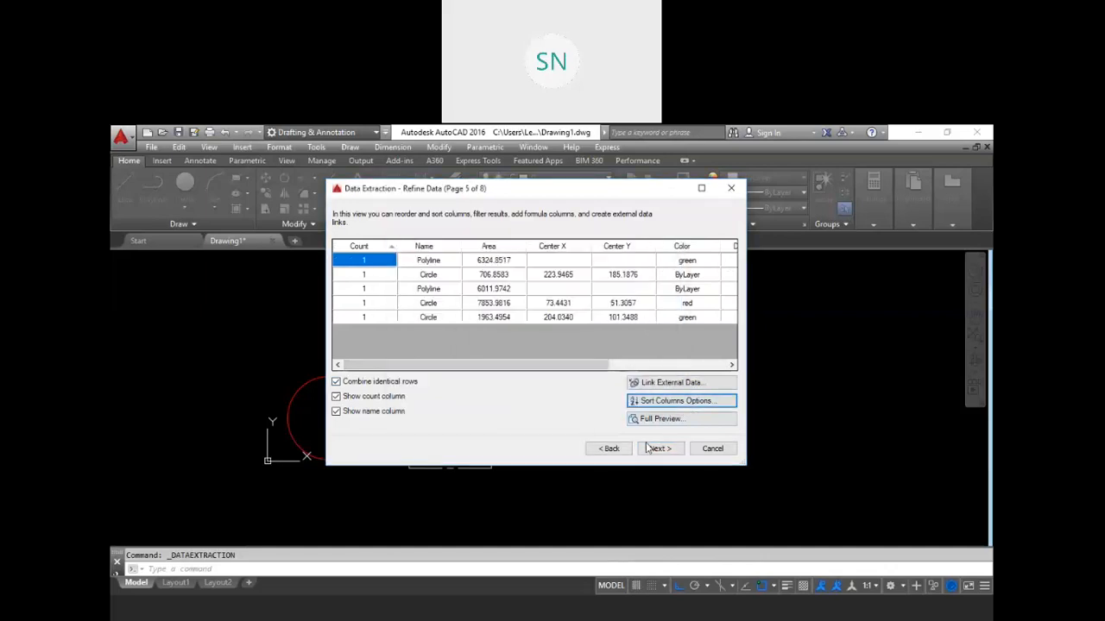
Continue to the output options and choose inserting the data extraction table into the drawing, without output to an external file
click(659, 449)
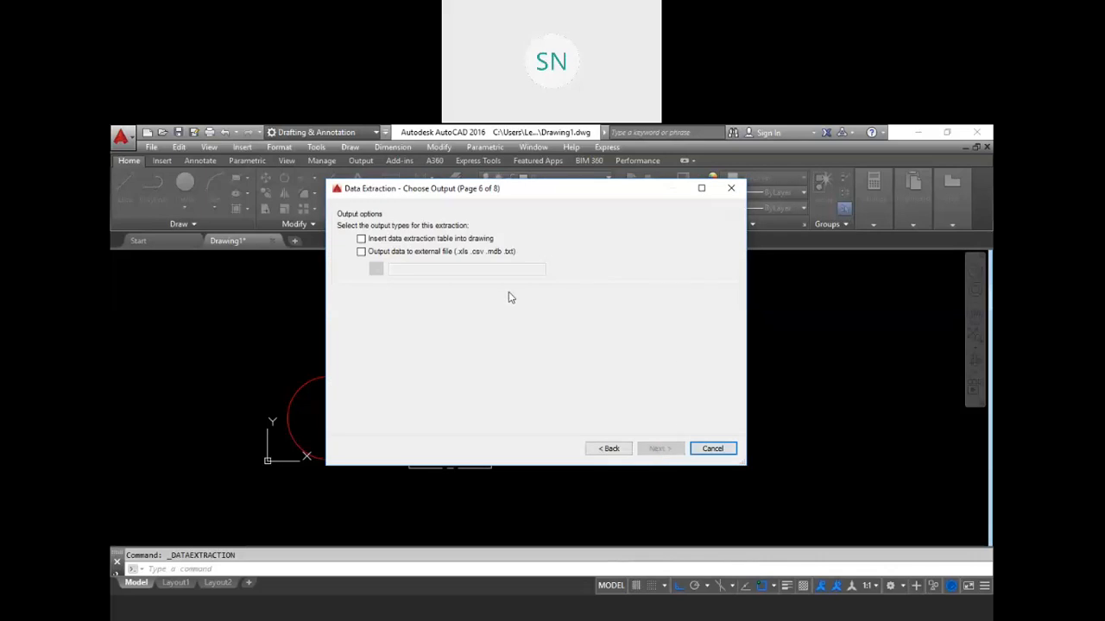
click(373, 252)
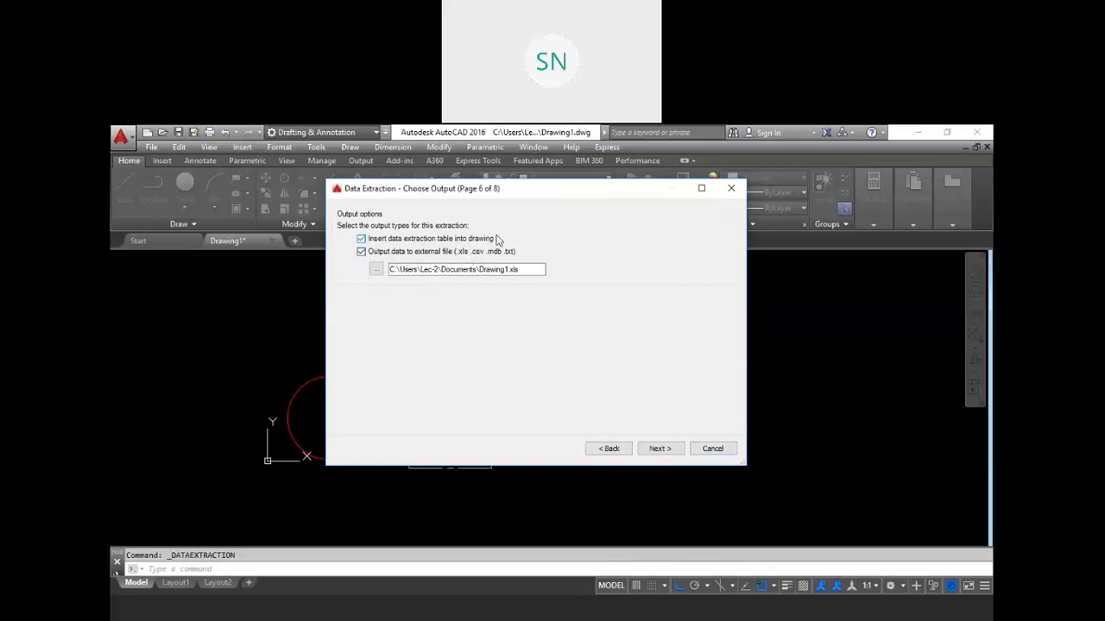
click(361, 251)
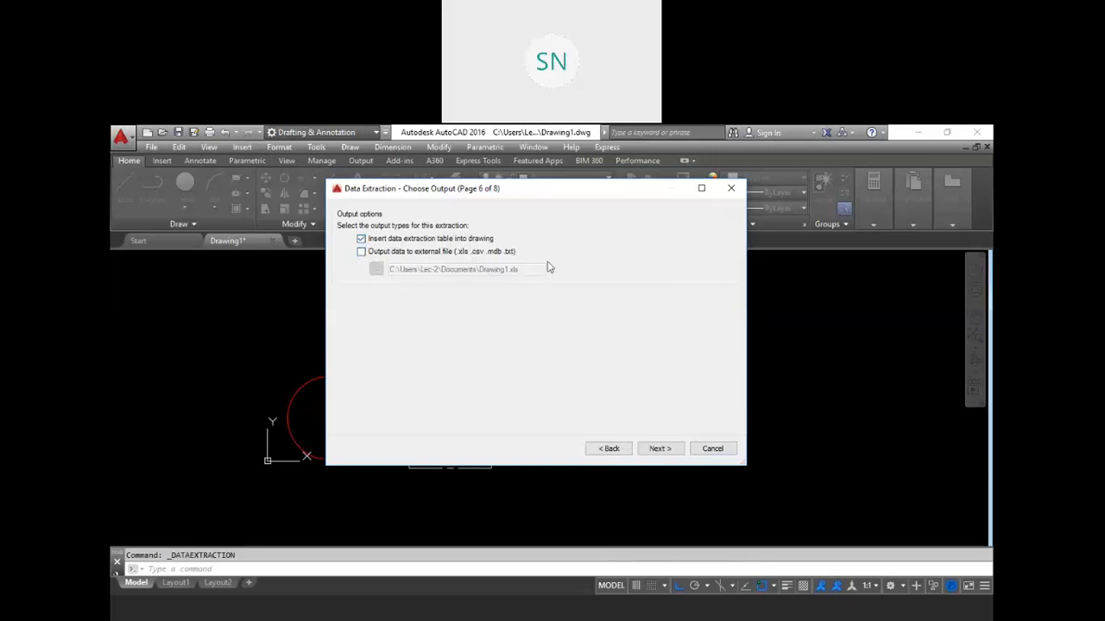
Keep the Standard table style, finish the data extraction, and place the resulting table beside the dashed rectangle, leaving its cells unedited
click(661, 449)
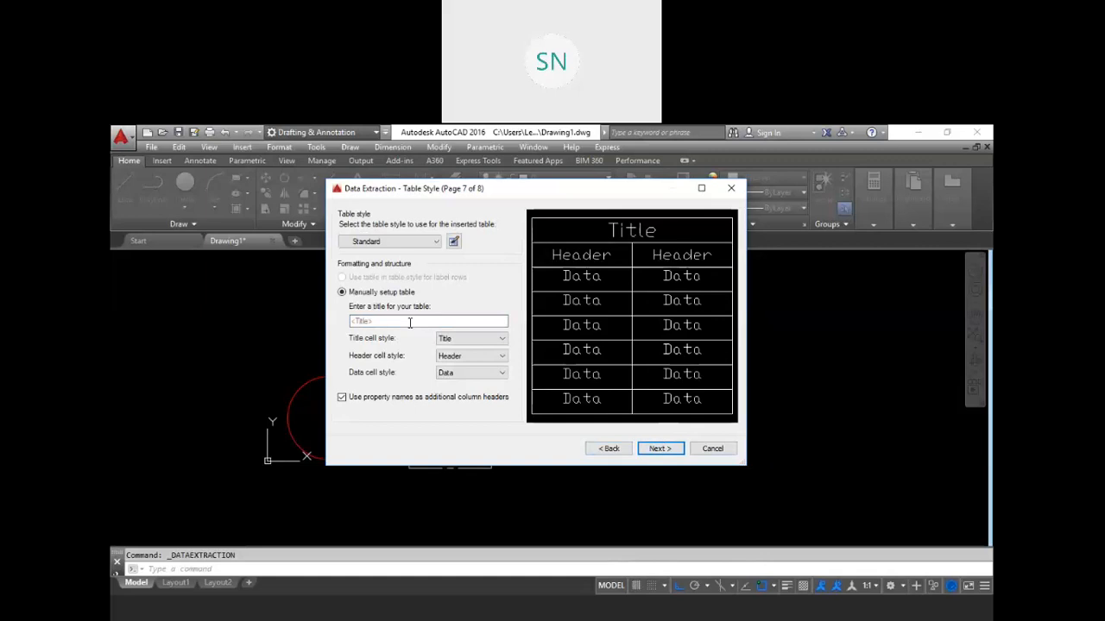
click(414, 243)
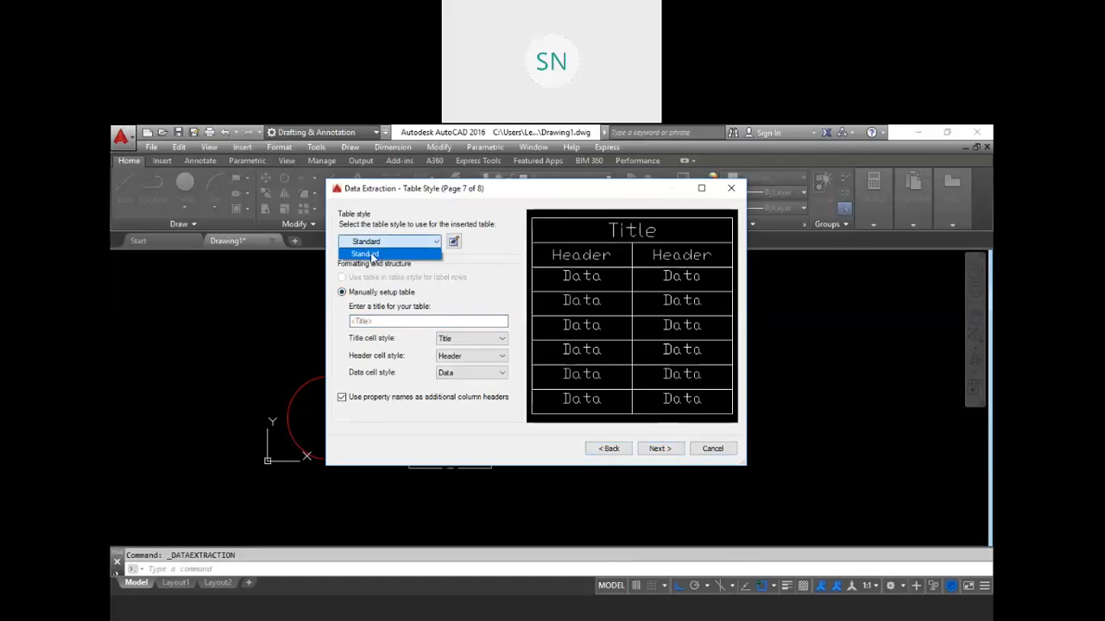
click(398, 247)
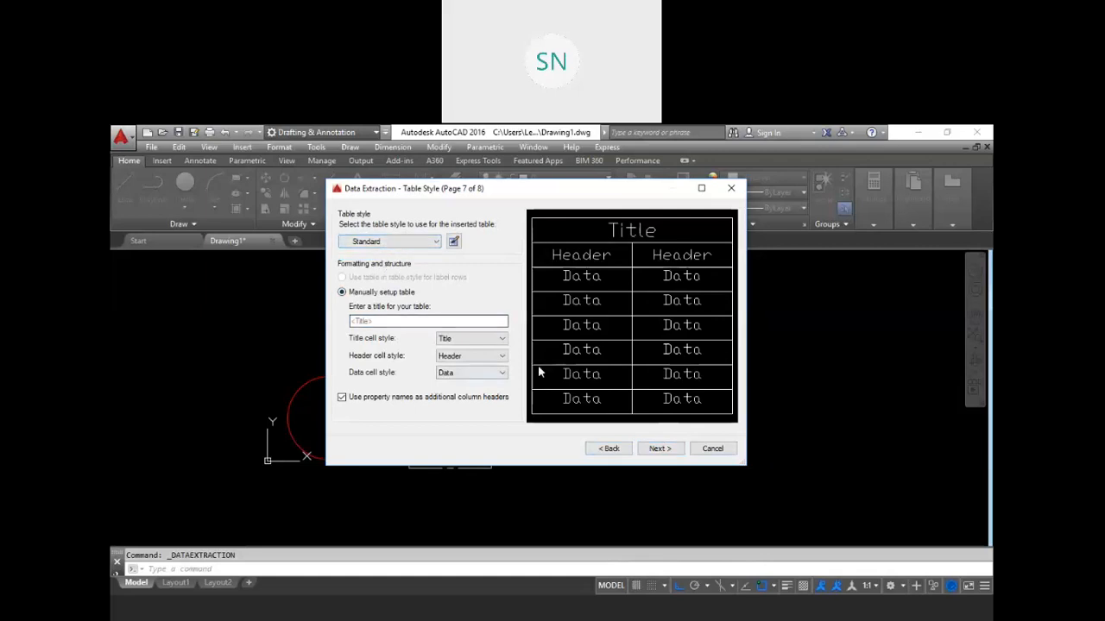
click(665, 451)
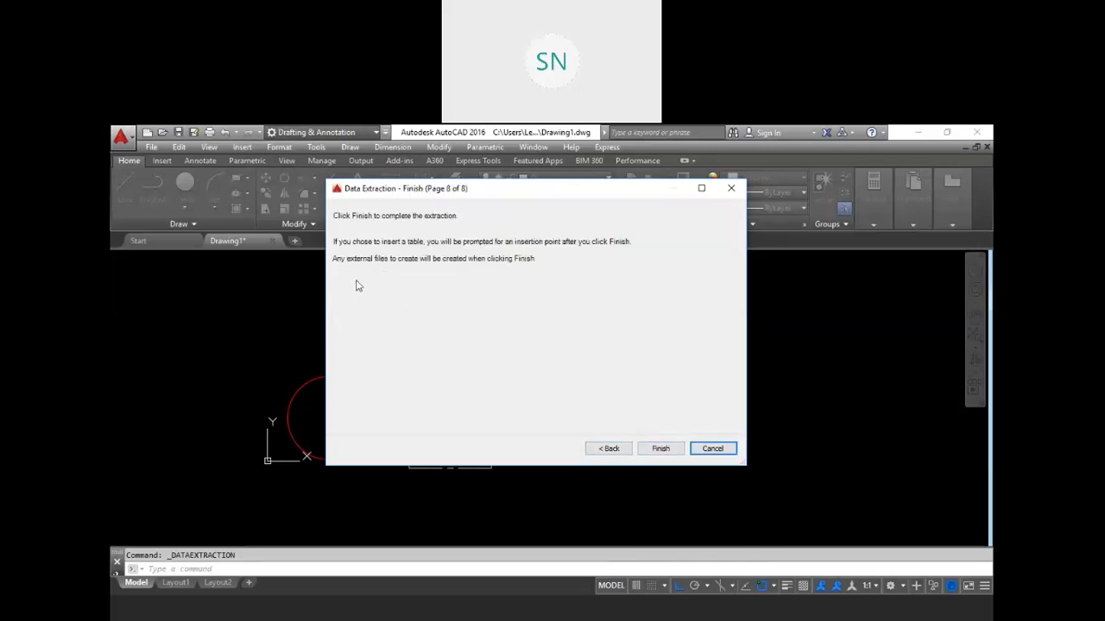
click(654, 456)
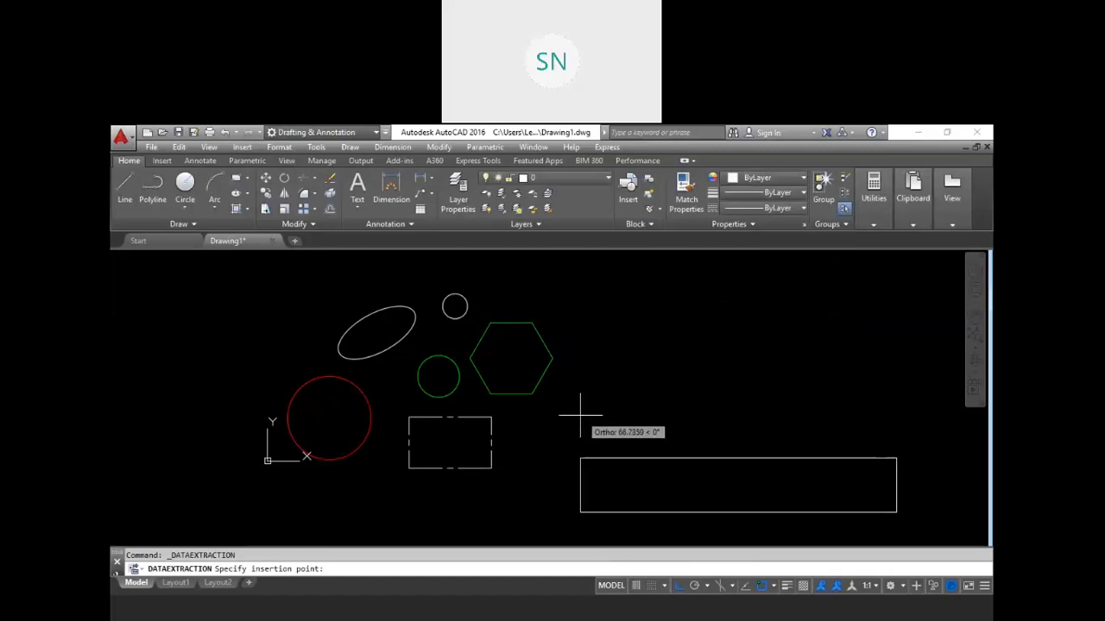
click(544, 439)
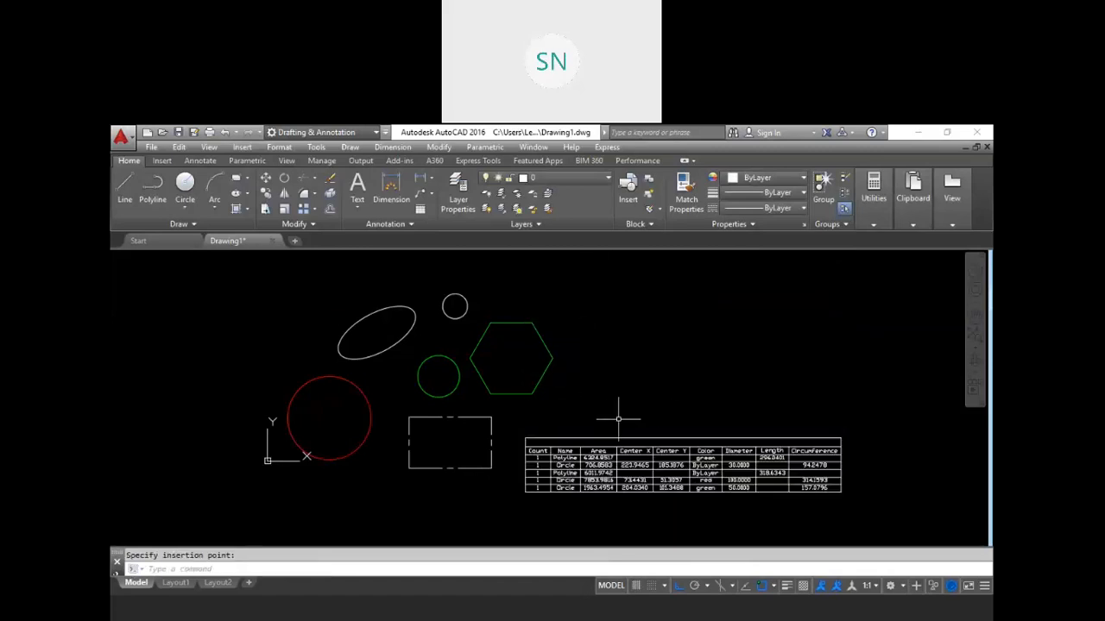
key(Escape)
Examine the inserted extraction table's rows and columns alongside the circles and polylines in the drawing
scroll(749, 506, up, 2)
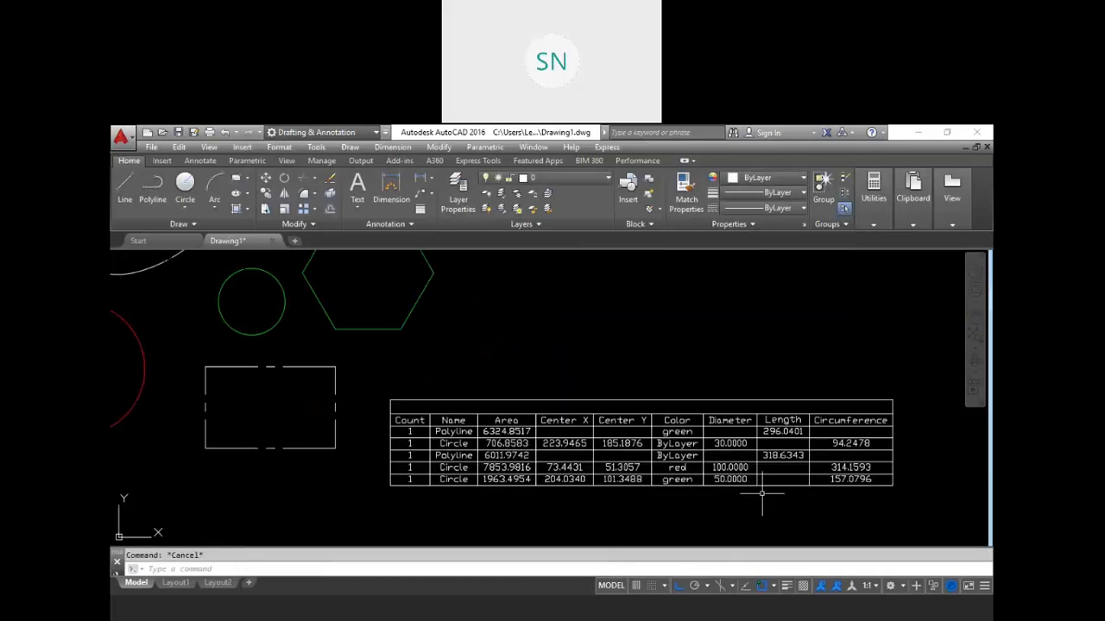
scroll(526, 350, down, 2)
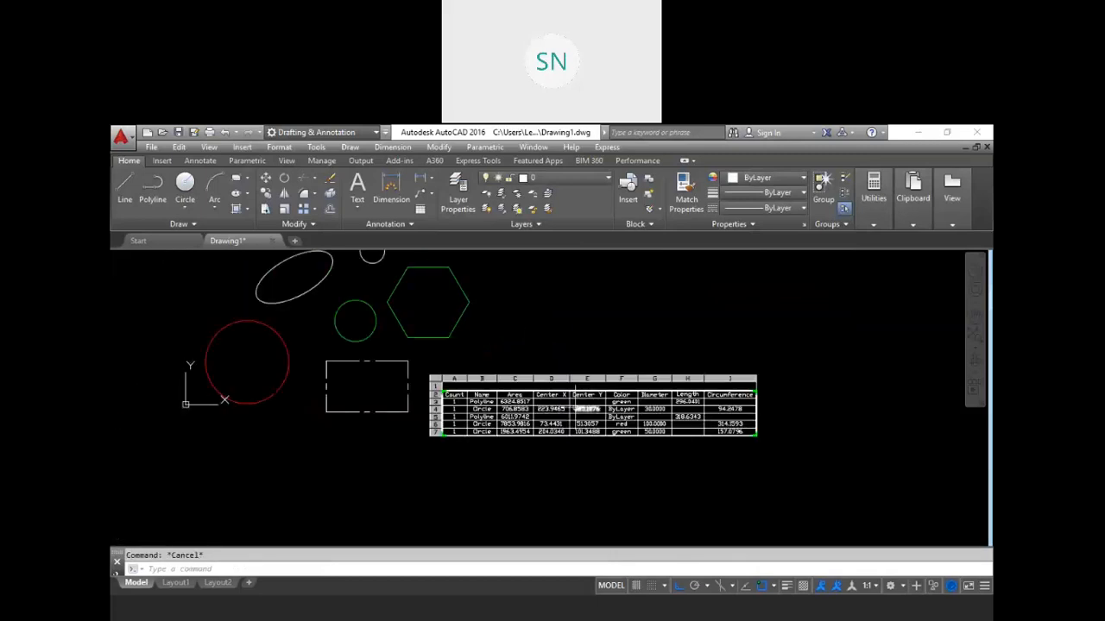
scroll(579, 404, up, 2)
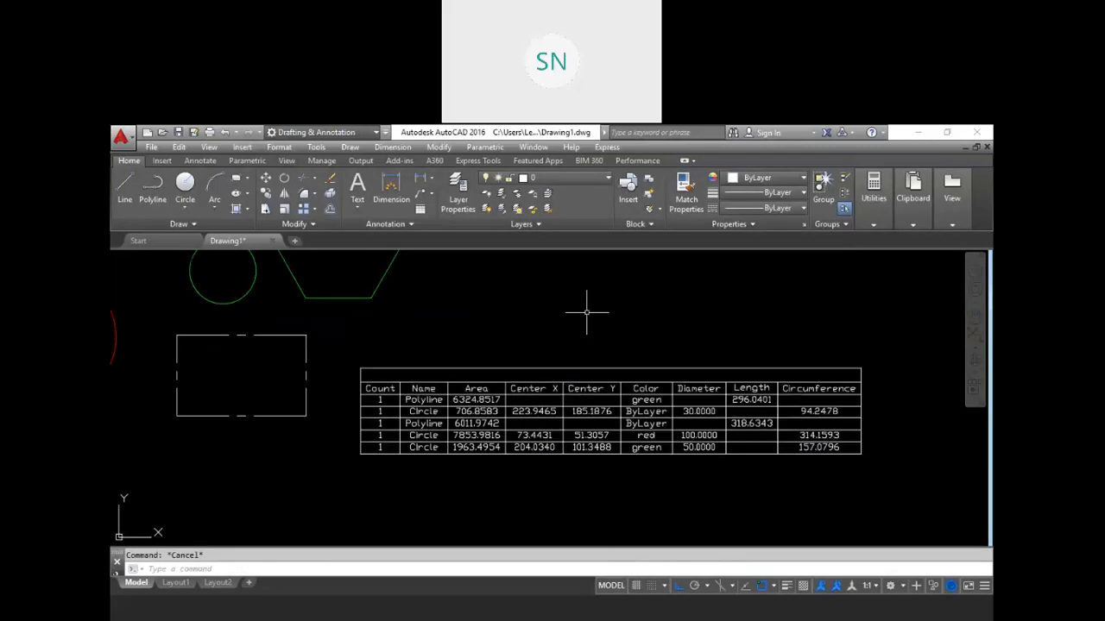
middle_drag(414, 345, 488, 403)
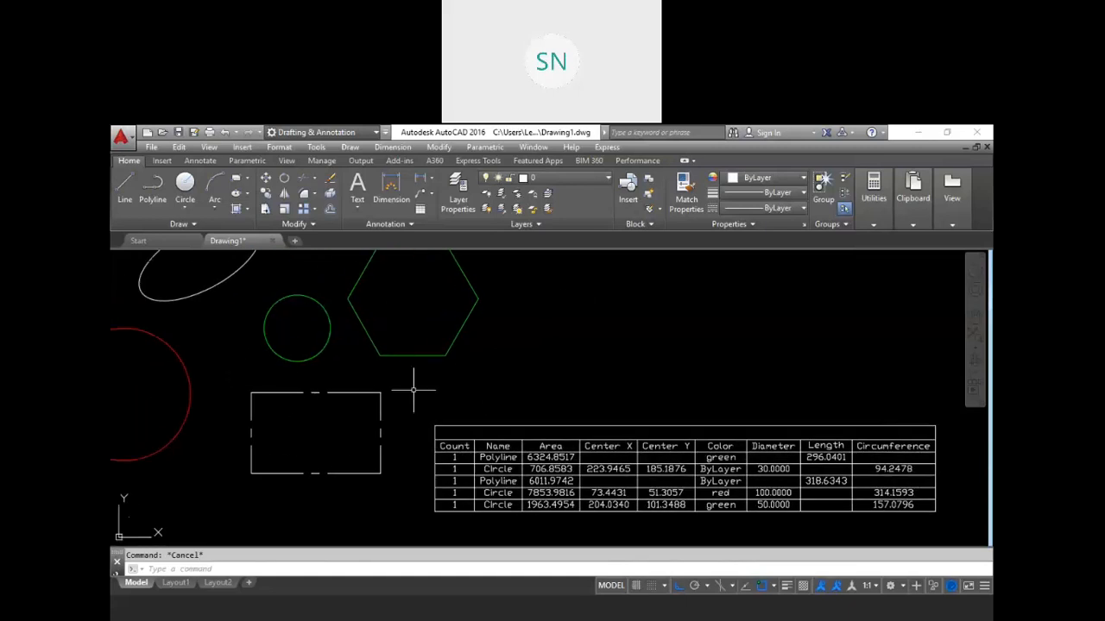
middle_drag(633, 374, 509, 326)
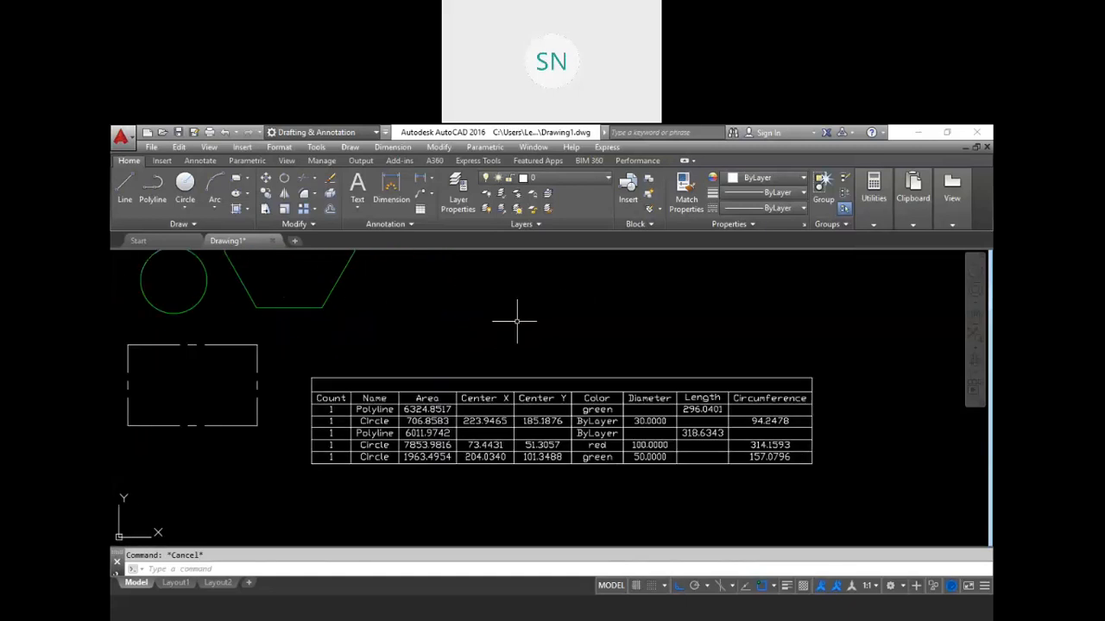
click(522, 426)
key(Escape)
Compare the table's center coordinates and Area column with the shapes after the green circle's move
middle_drag(460, 333, 567, 374)
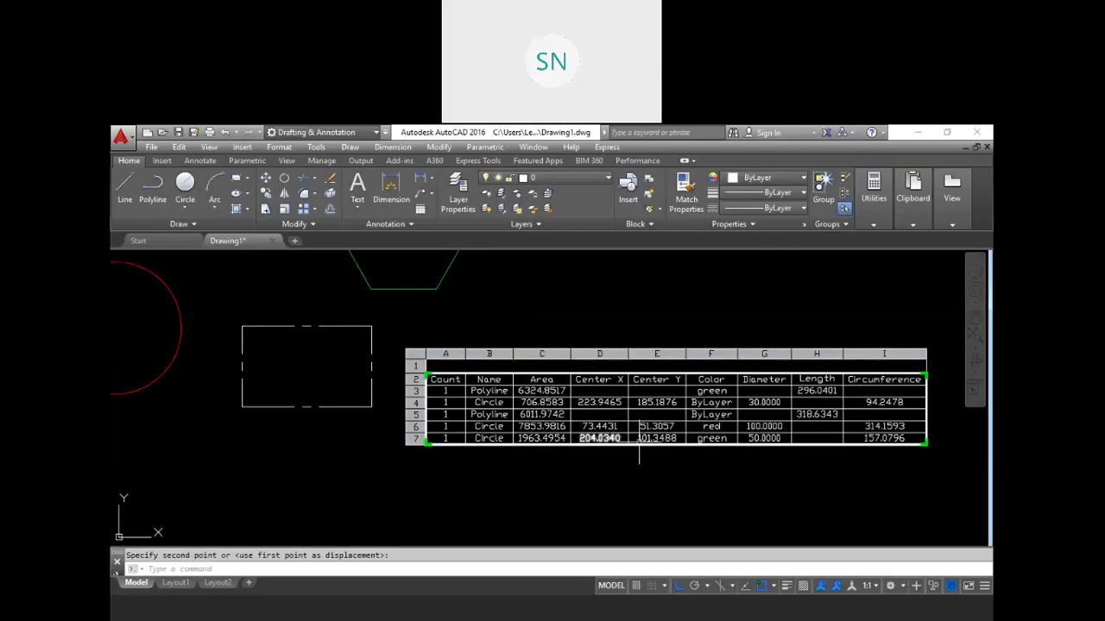
scroll(657, 439, down, 2)
key(Escape)
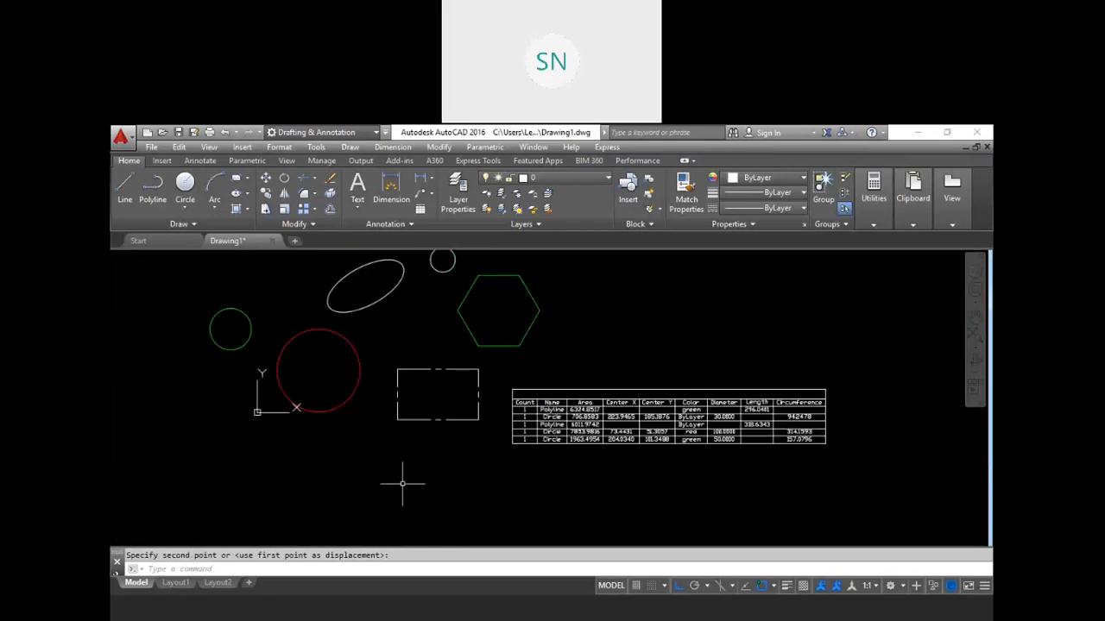
middle_drag(378, 448, 394, 464)
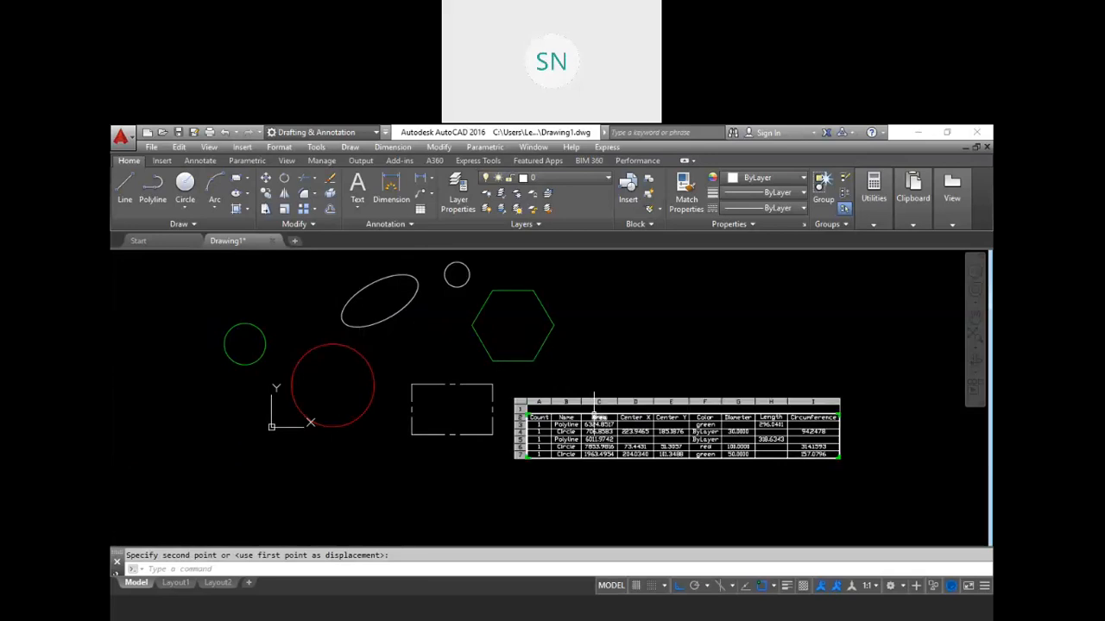
click(593, 402)
key(Escape)
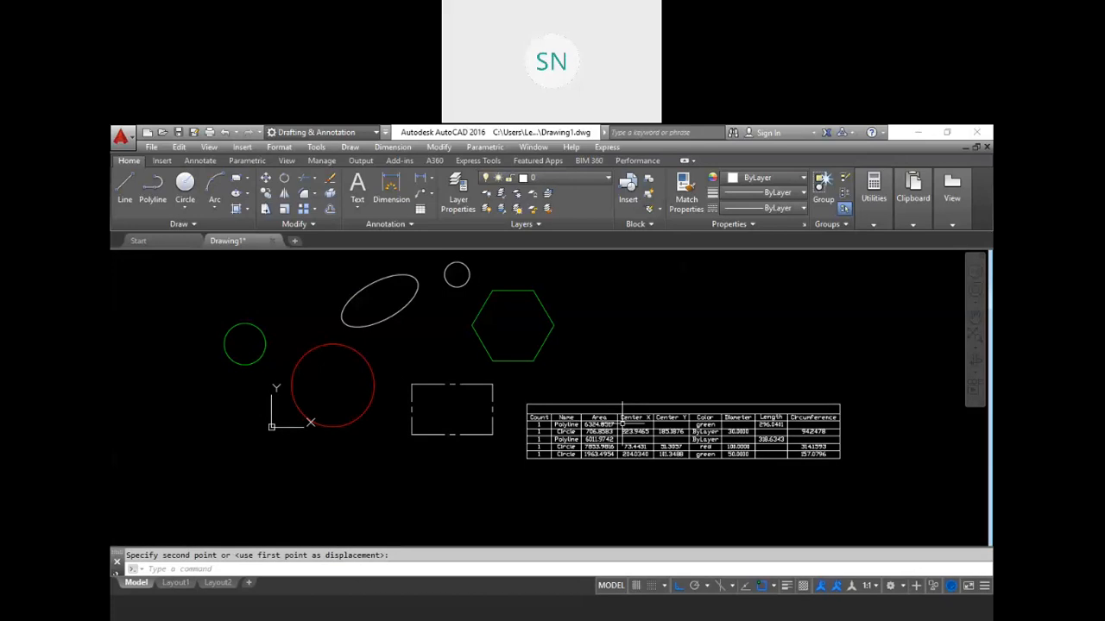
scroll(564, 454, down, 3)
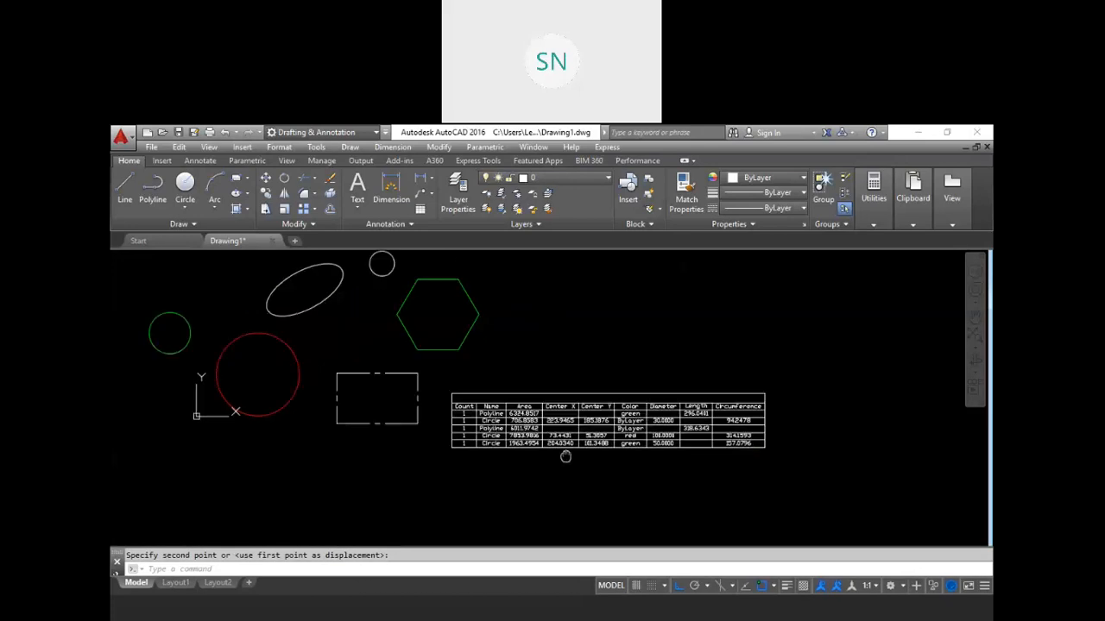
key(Escape)
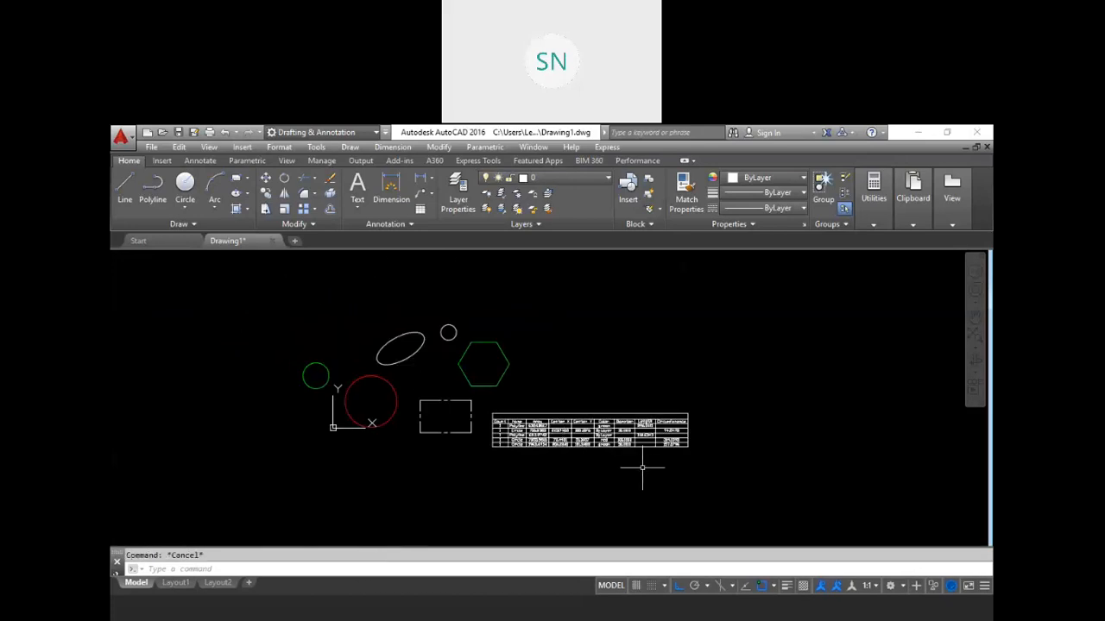
Erase the data extraction table from the drawing
click(705, 458)
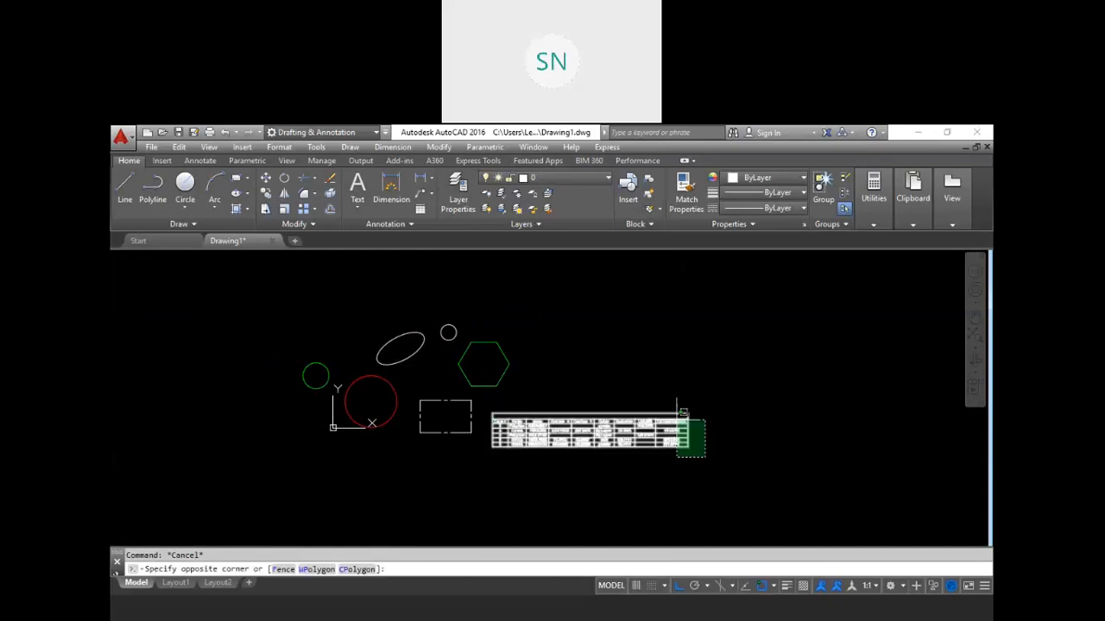
click(647, 391)
key(Delete)
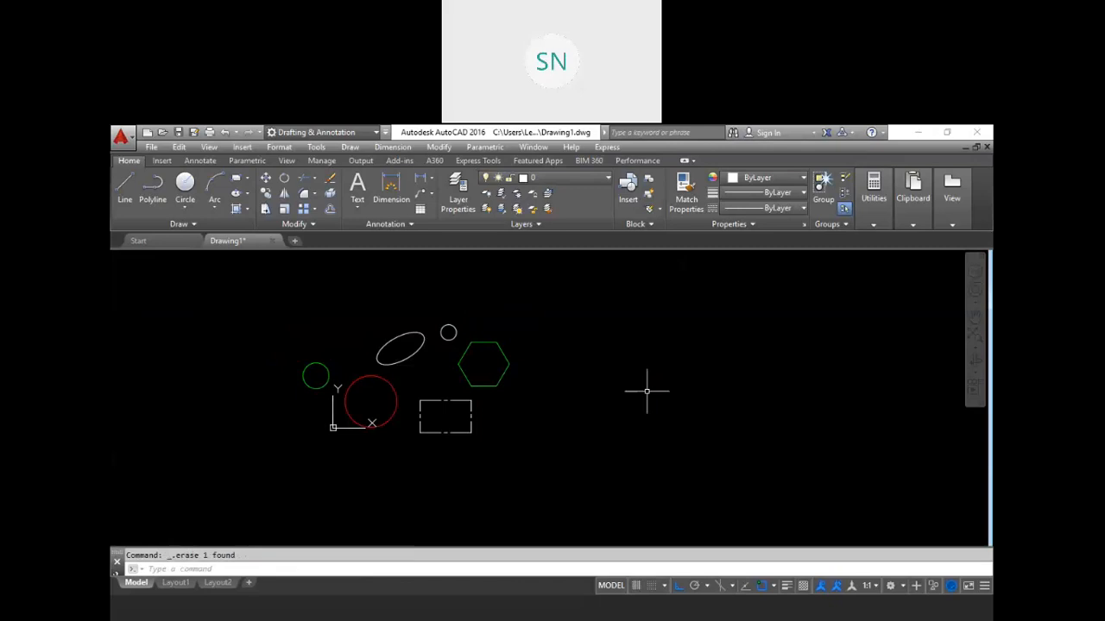
key(Escape)
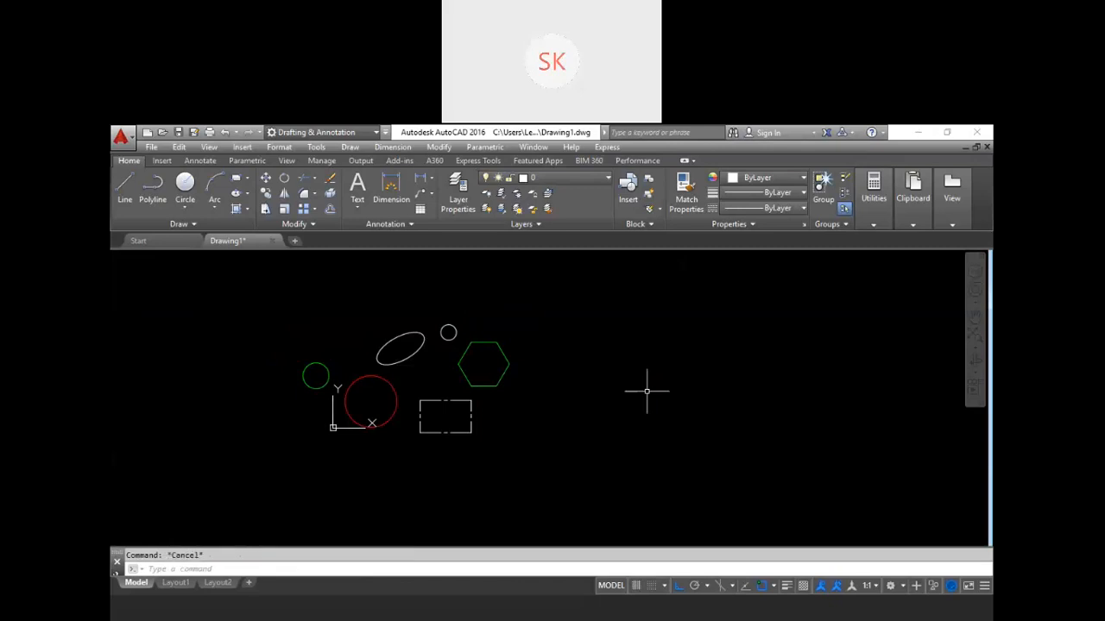
Insert an empty Standard table with 4 columns of width 75 and 3 one-line data rows, above and beside the green hexagon
scroll(579, 406, up, 4)
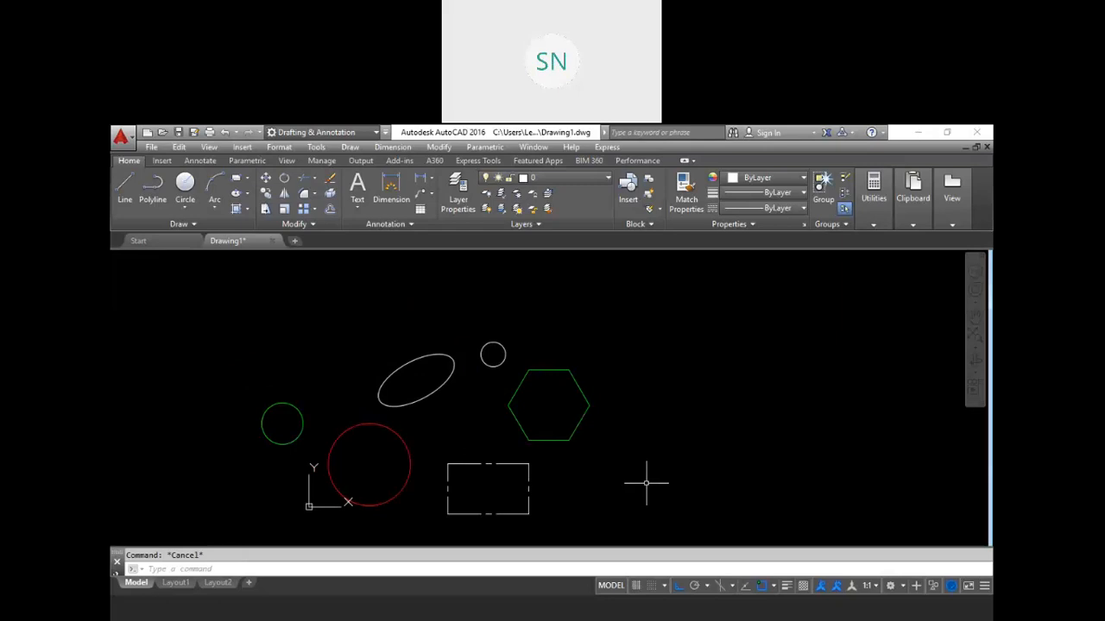
text(T)
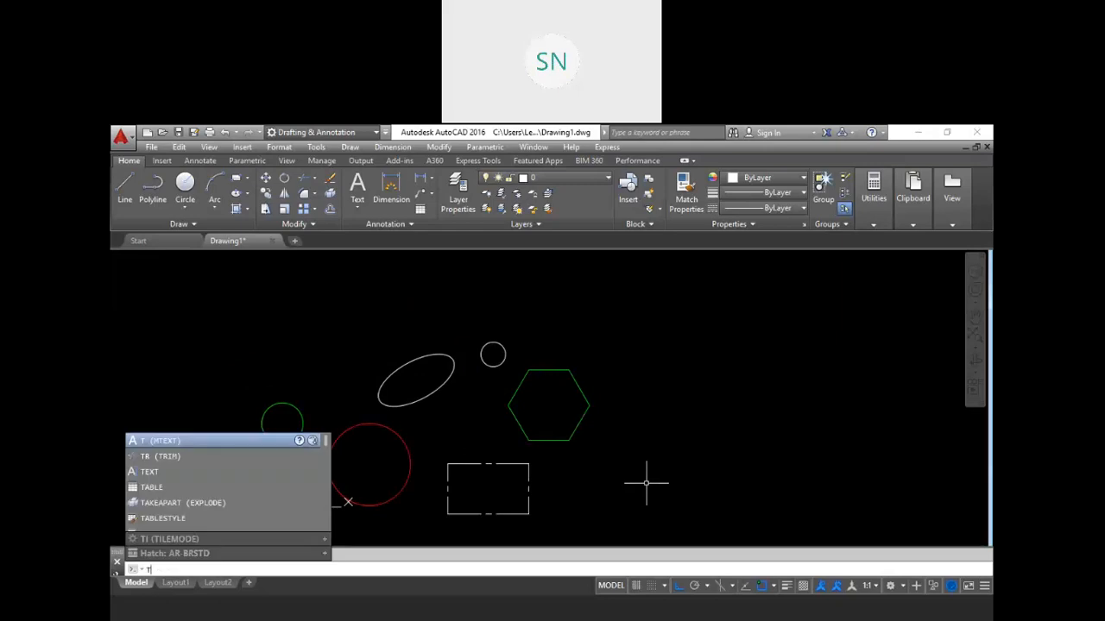
text(B)
key(Return)
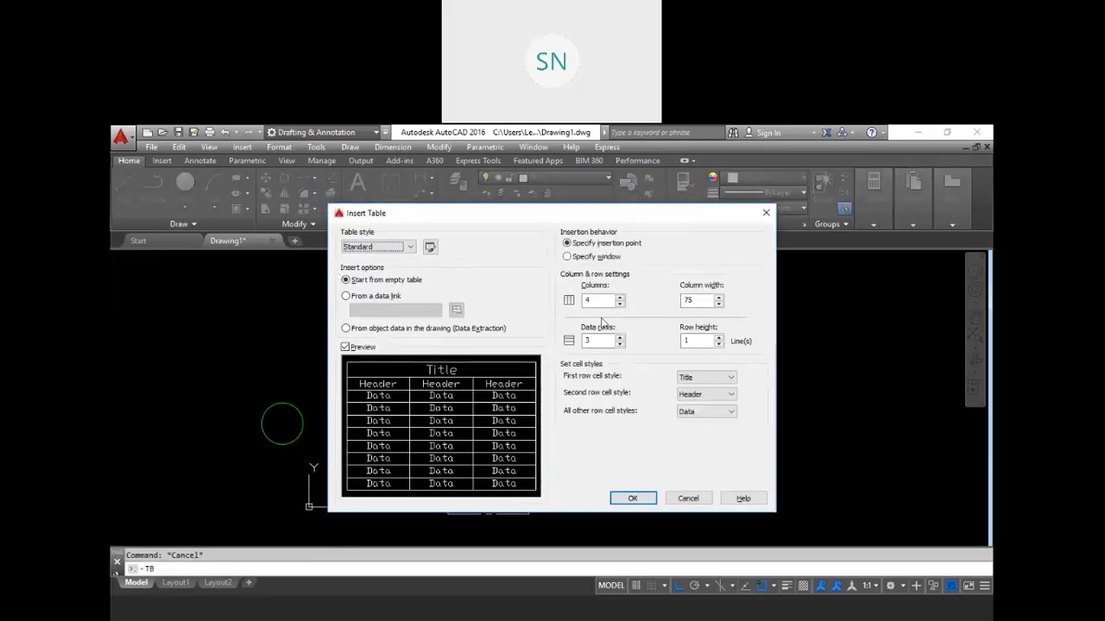
click(631, 499)
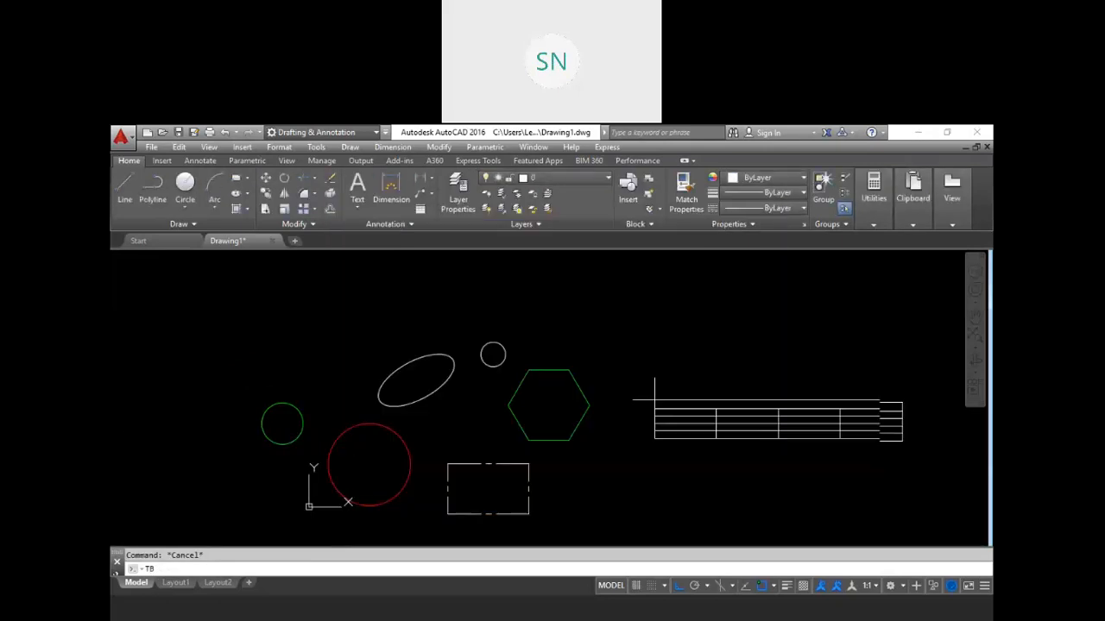
click(610, 332)
key(Escape)
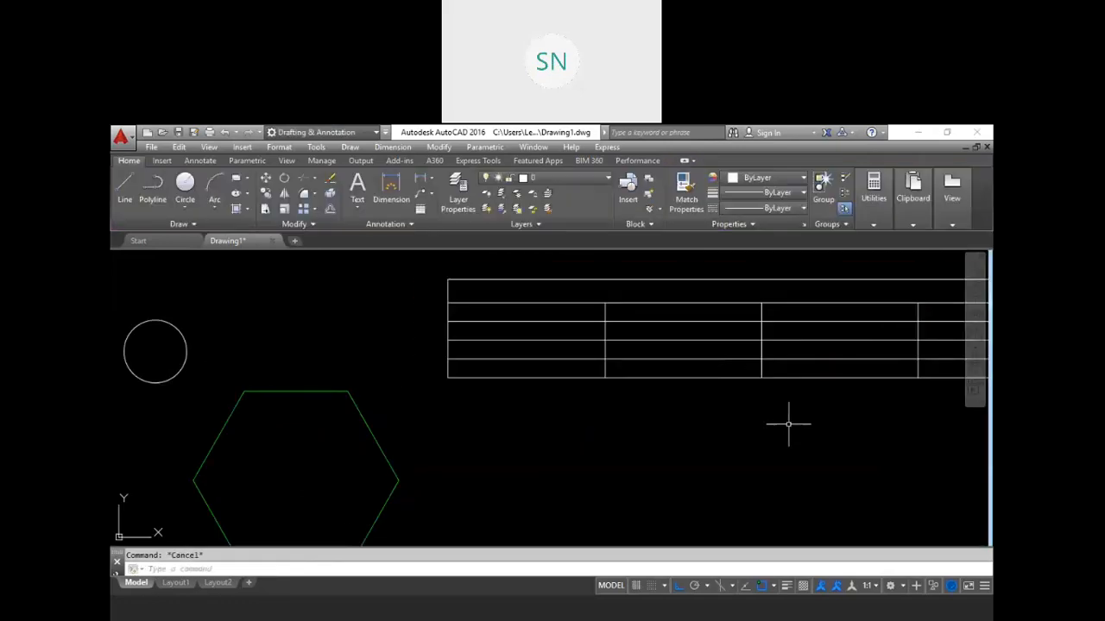
Create a new table style named ss based on Standard and open its settings
middle_drag(776, 431, 658, 426)
scroll(586, 282, down, 2)
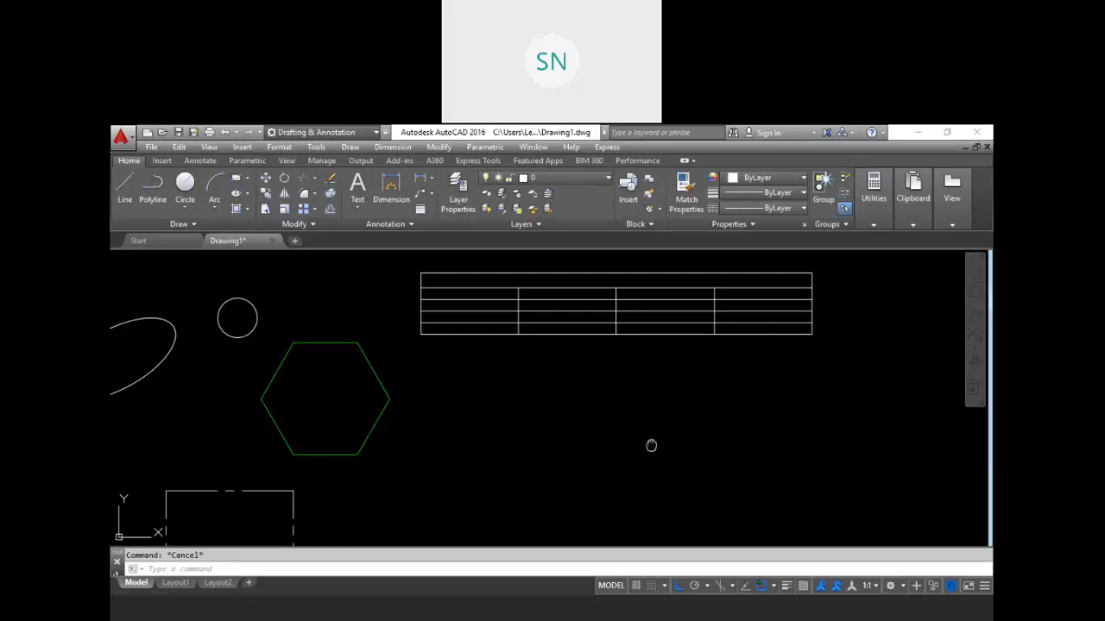
middle_drag(661, 438, 610, 444)
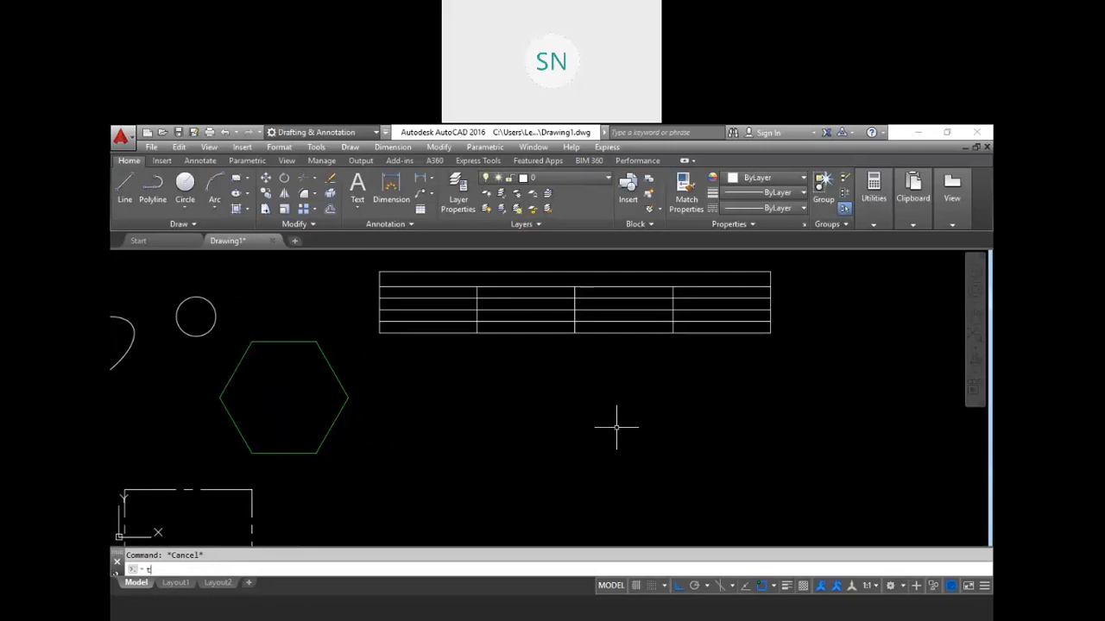
text(Ts)
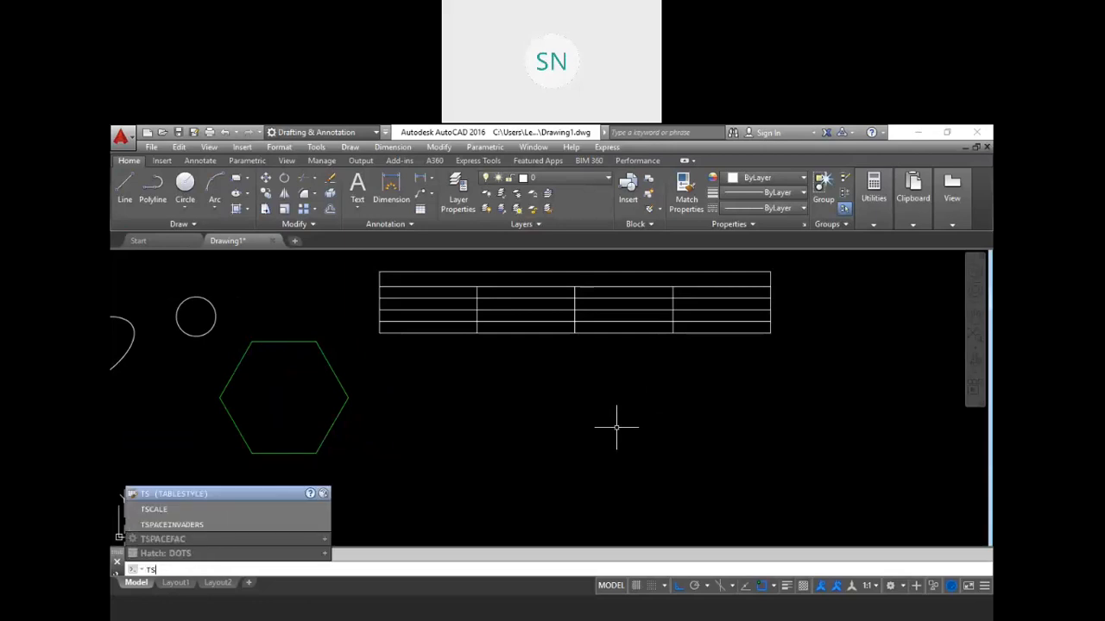
key(Return)
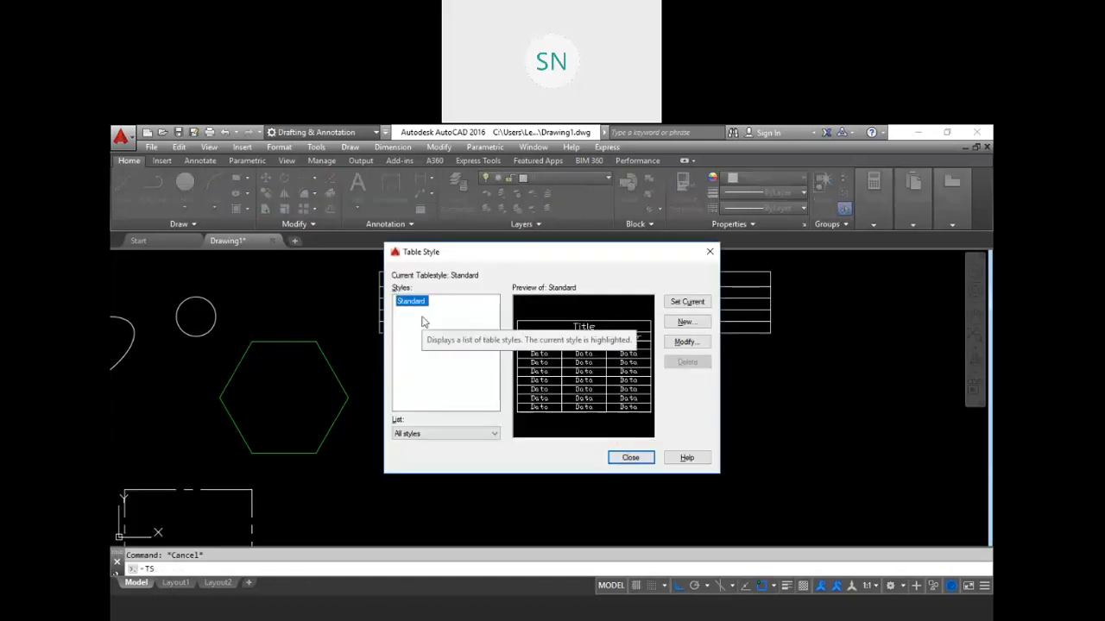
click(685, 322)
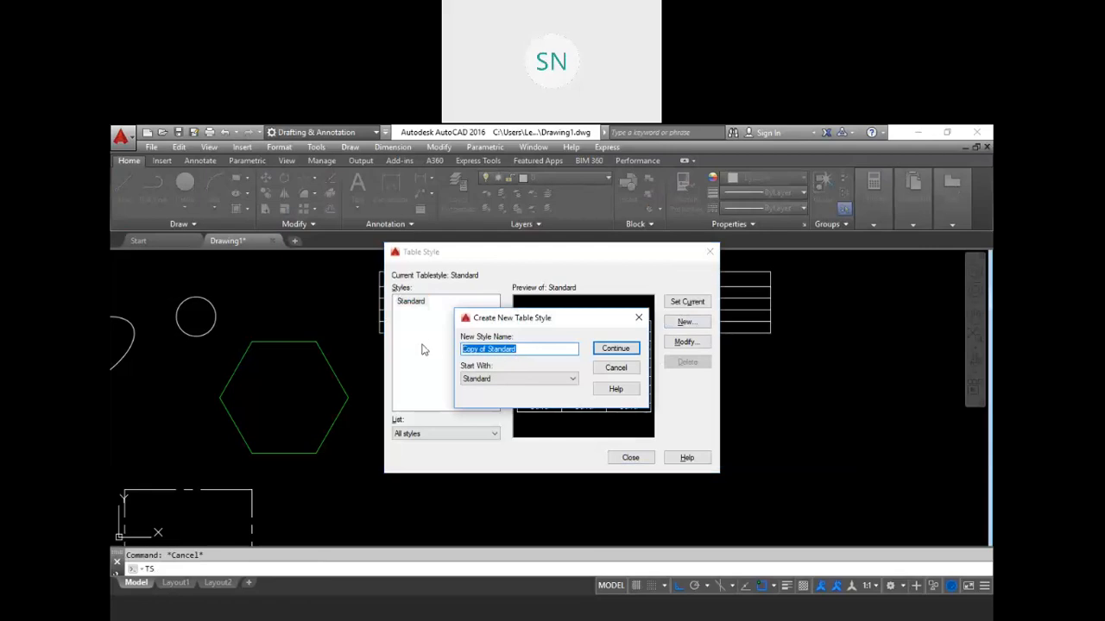
text(ss)
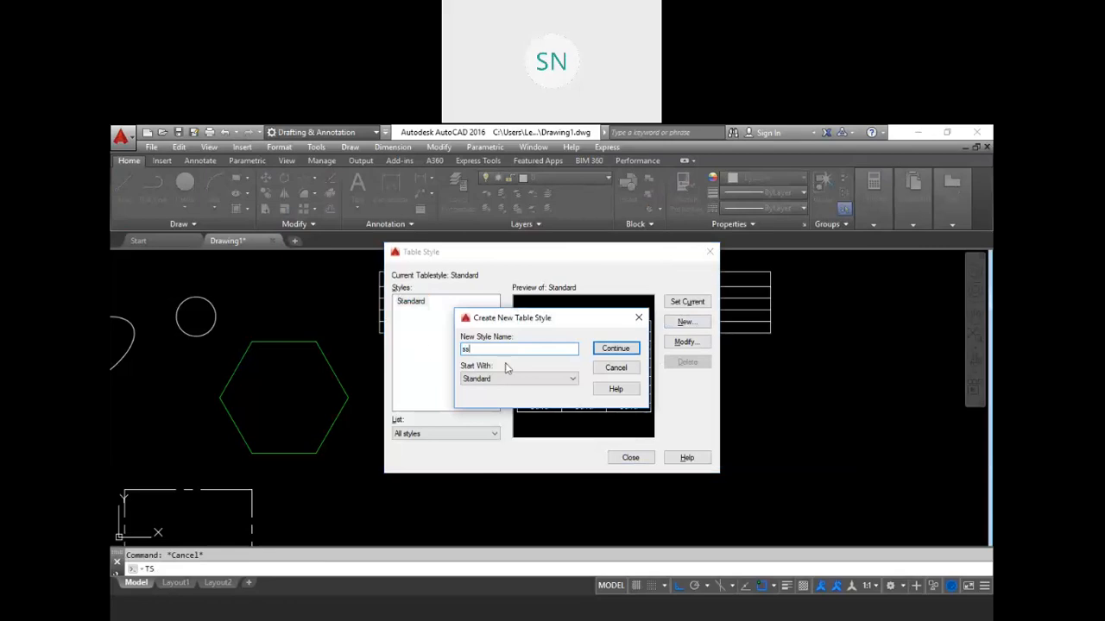
click(618, 350)
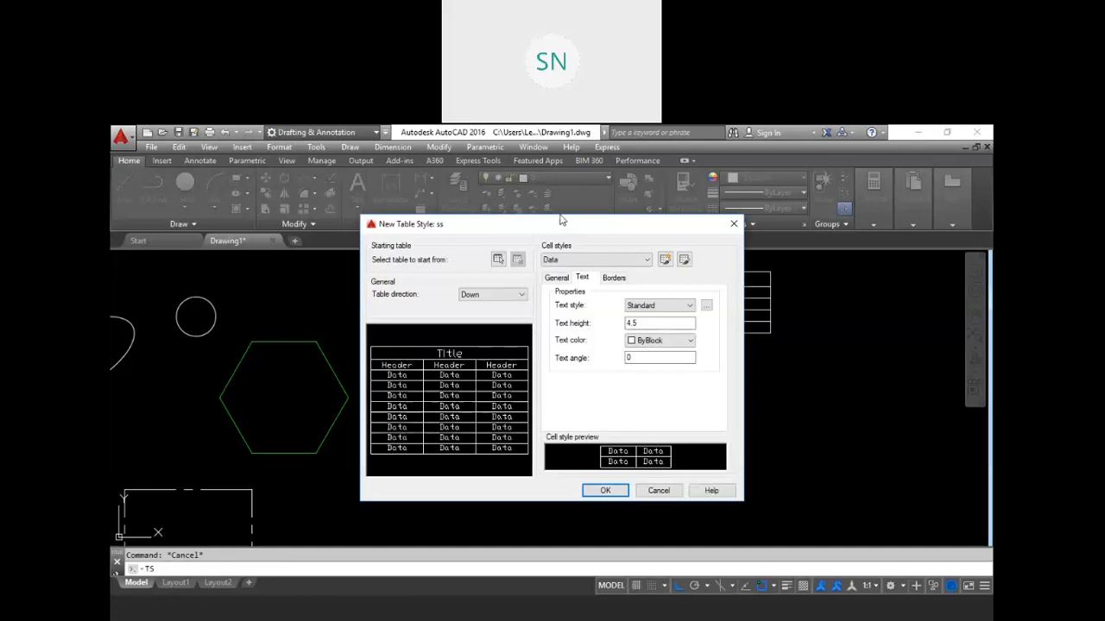
Try the Up table direction in the ss style and set the direction back to Down
drag(534, 225, 558, 213)
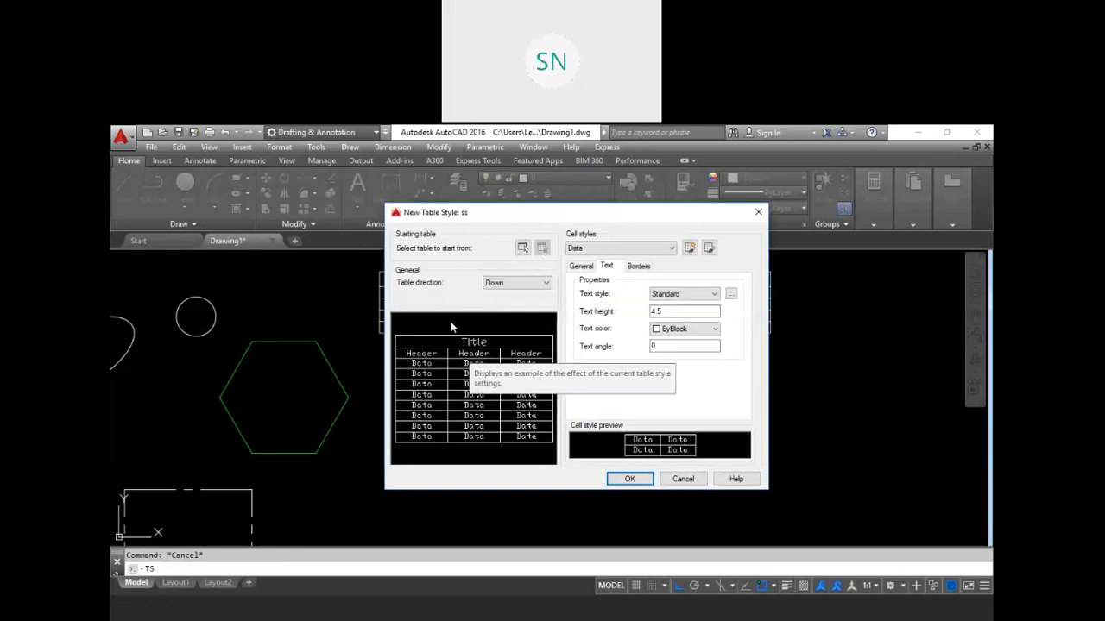
click(525, 283)
click(520, 306)
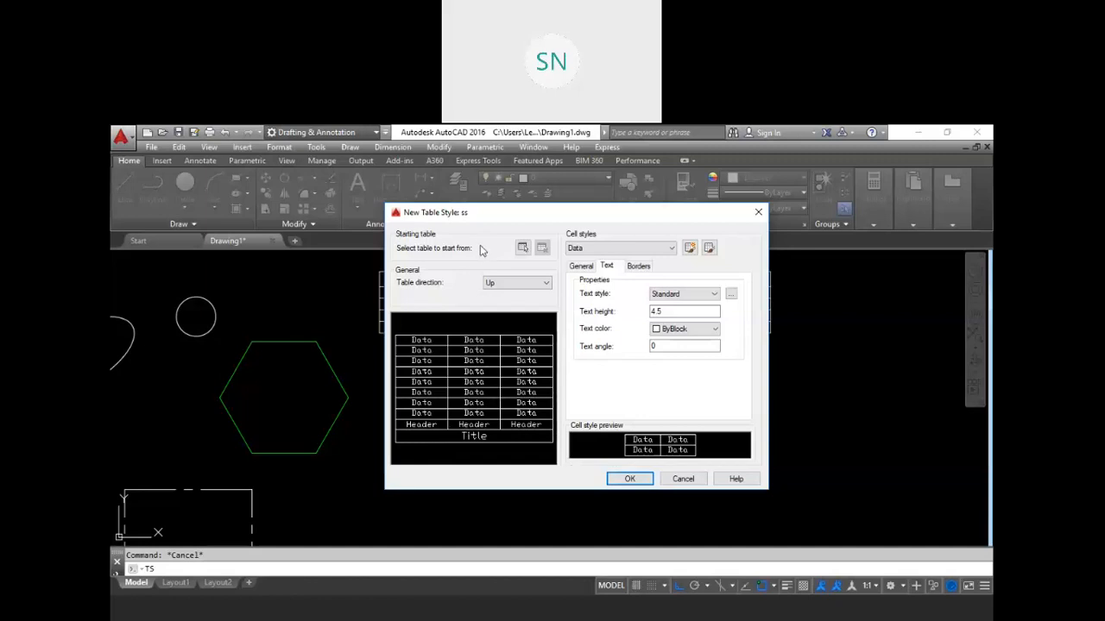
click(507, 283)
click(504, 298)
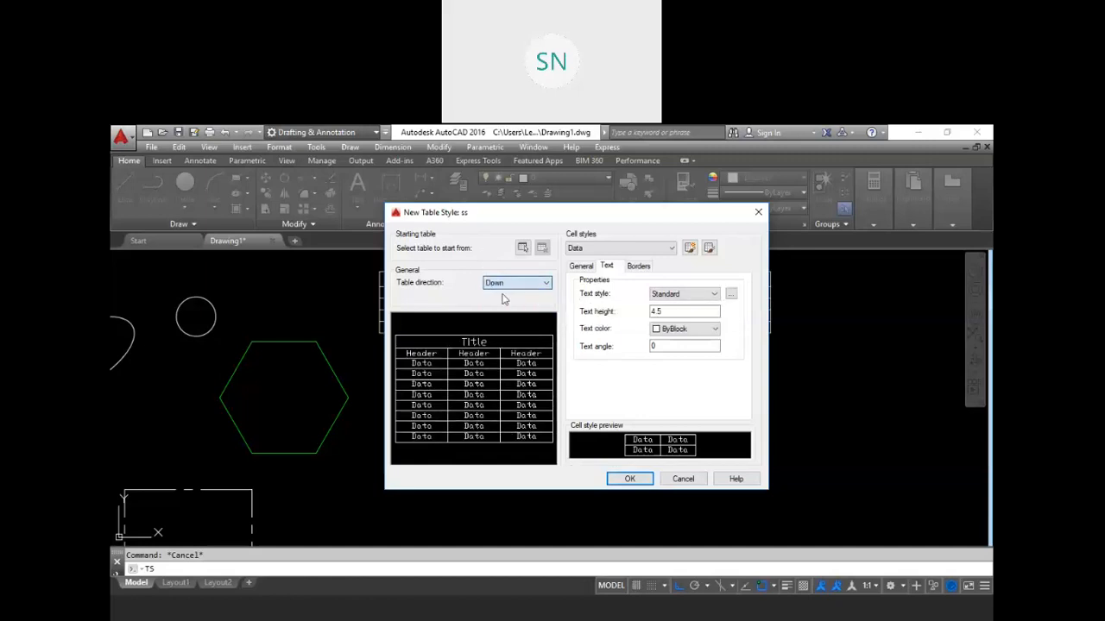
Switch to the Title cell style, look through its property groups, and set its fill color to Magenta
click(631, 255)
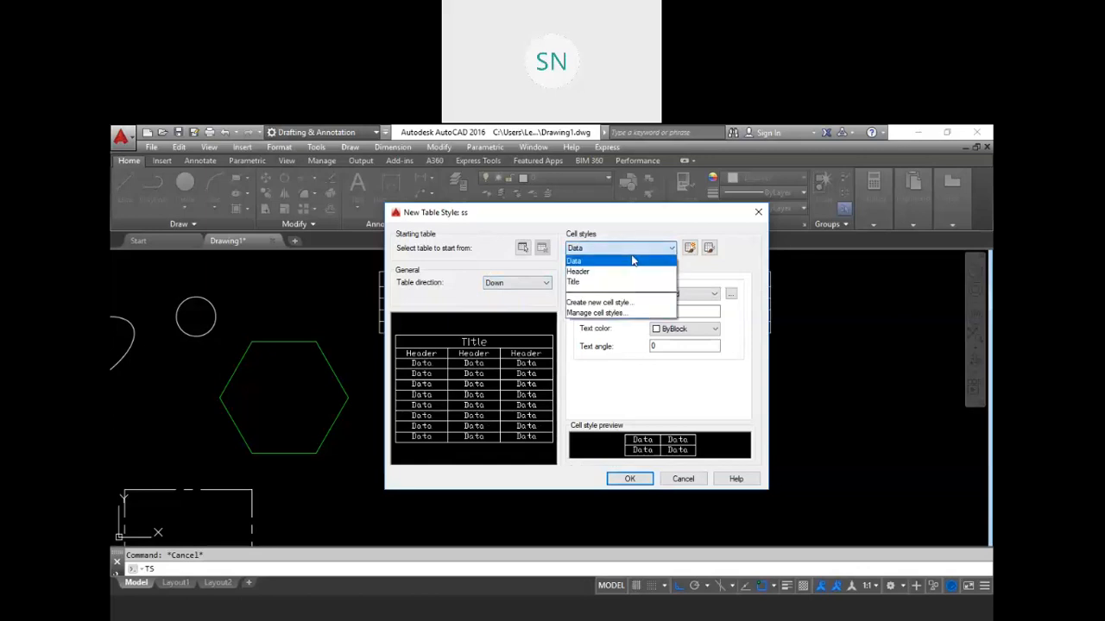
click(585, 285)
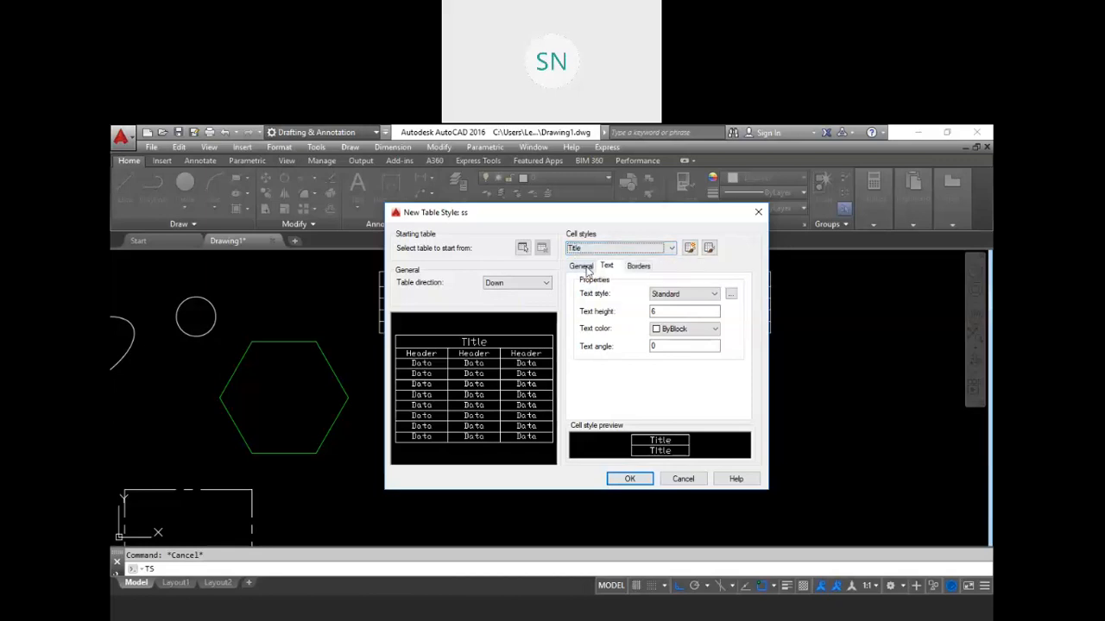
click(585, 268)
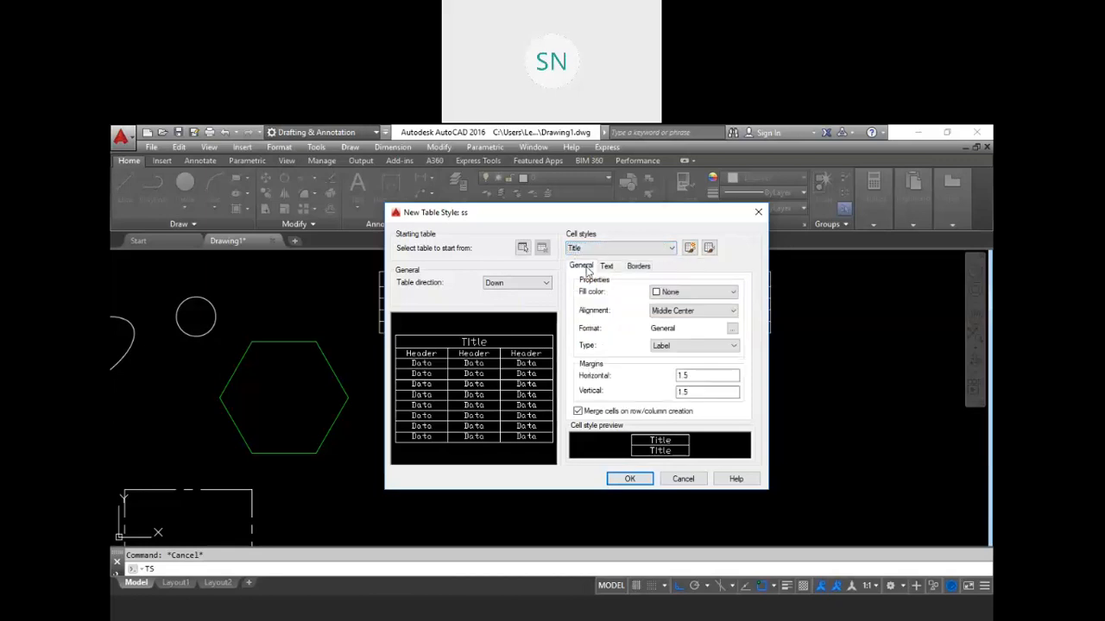
click(614, 267)
click(638, 268)
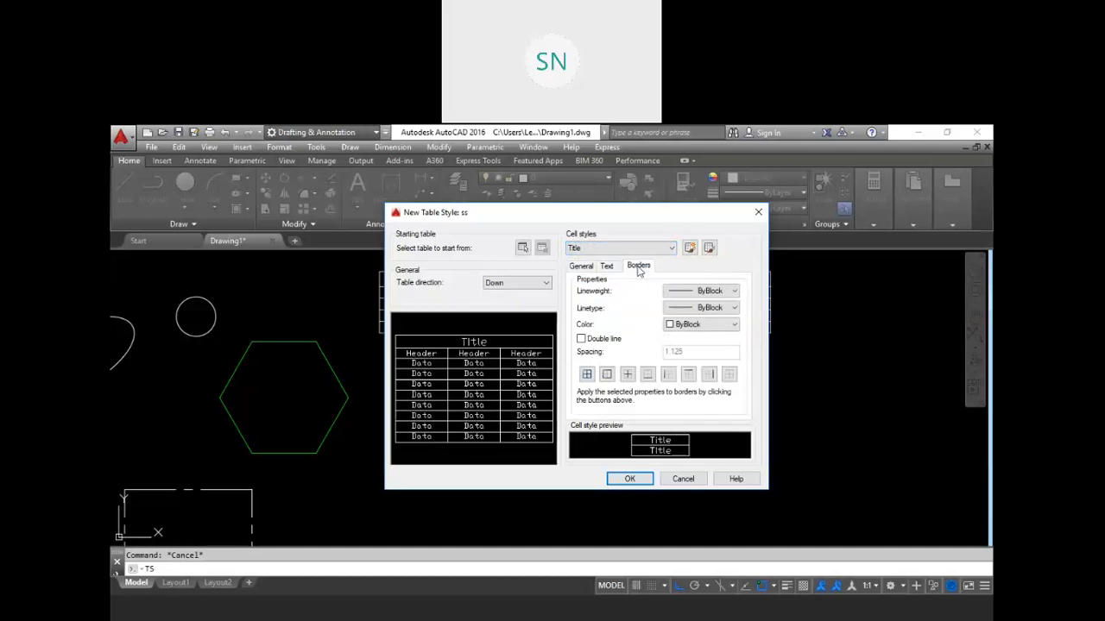
click(582, 266)
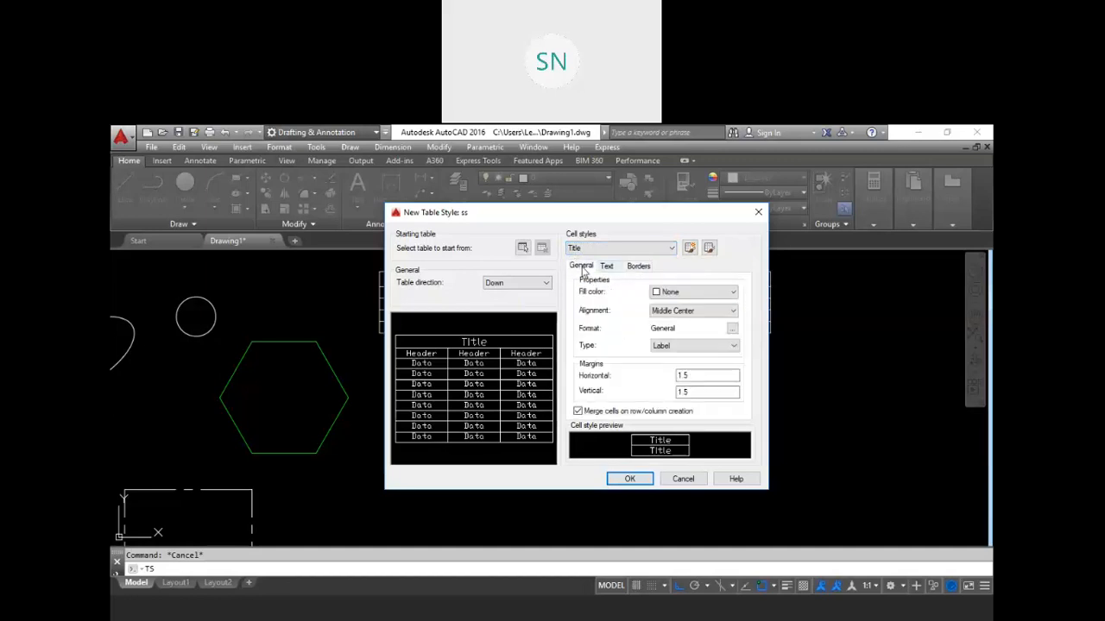
click(673, 293)
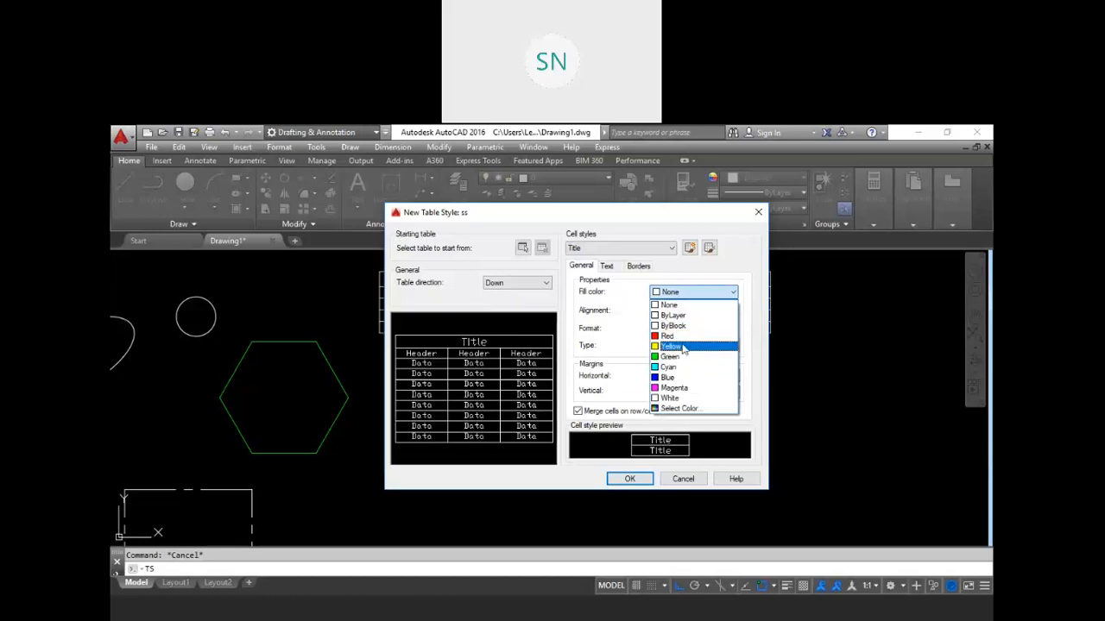
click(681, 390)
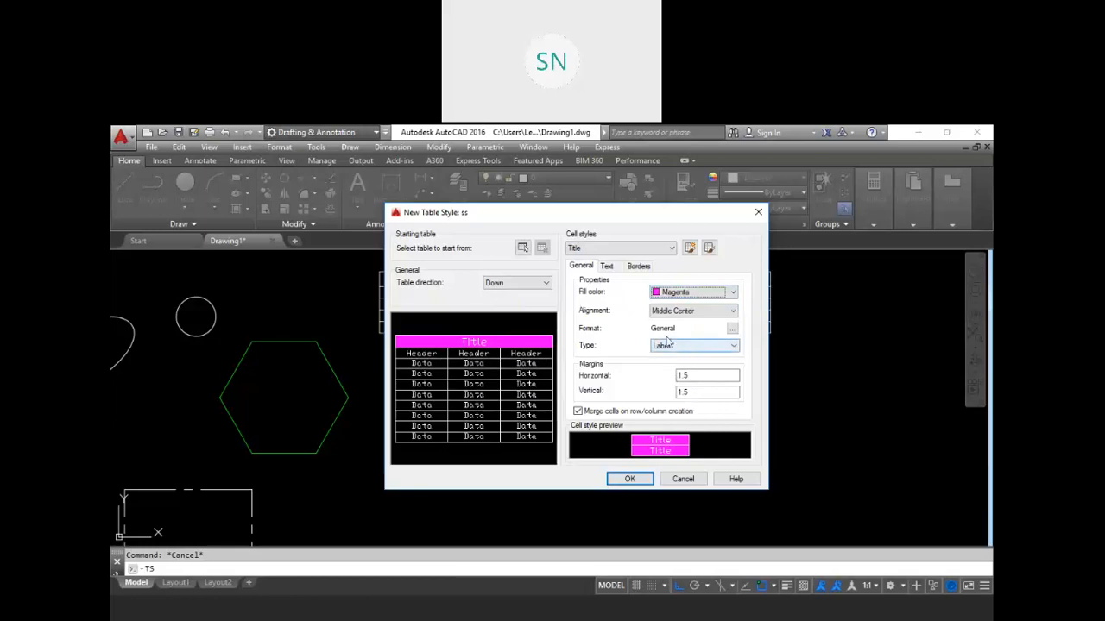
Keep the Title alignment at Middle Center, try the title row without merged cells, and turn merging back on
click(709, 316)
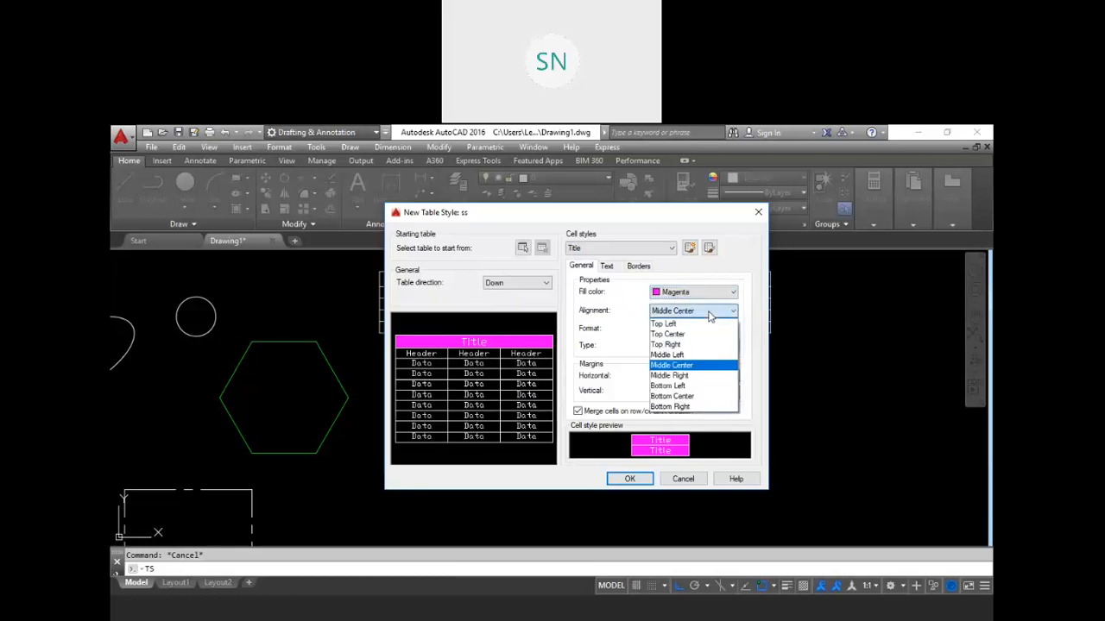
click(698, 365)
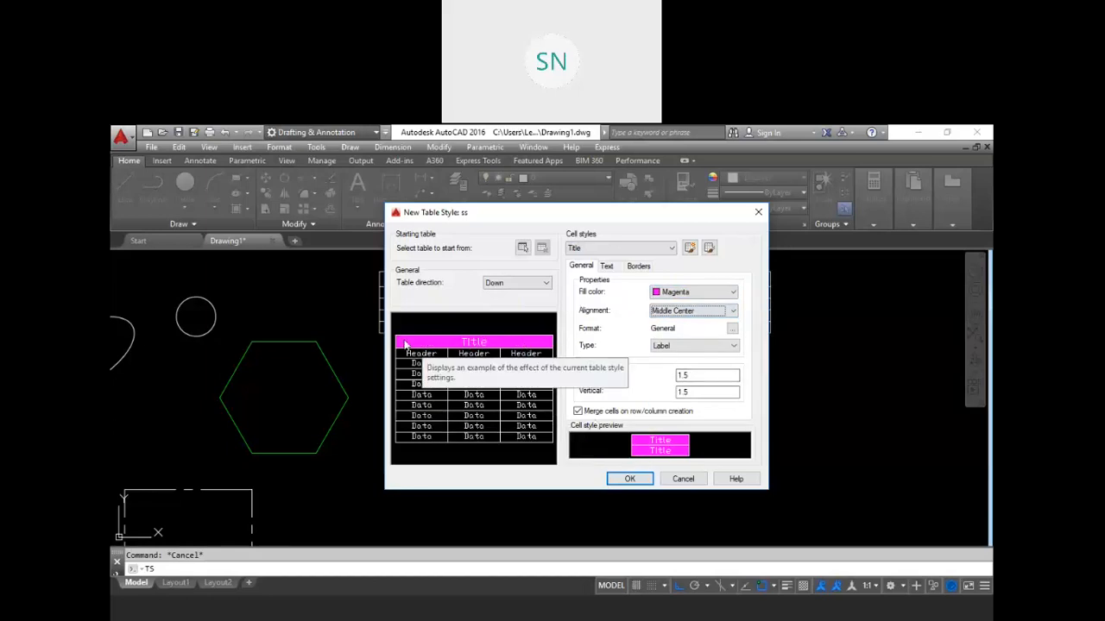
click(577, 412)
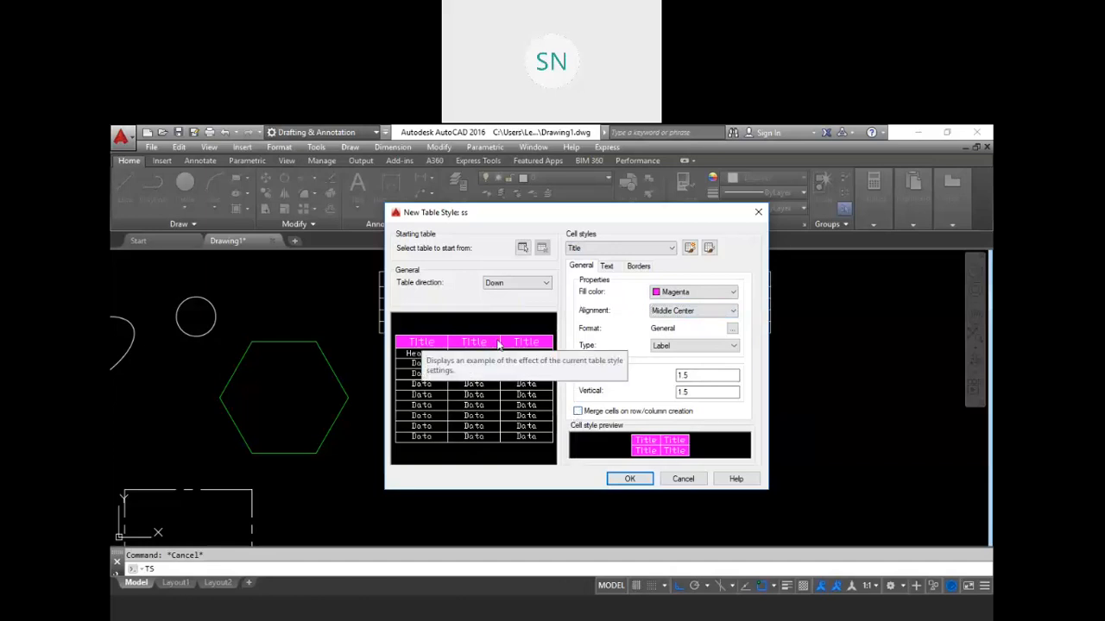
click(577, 411)
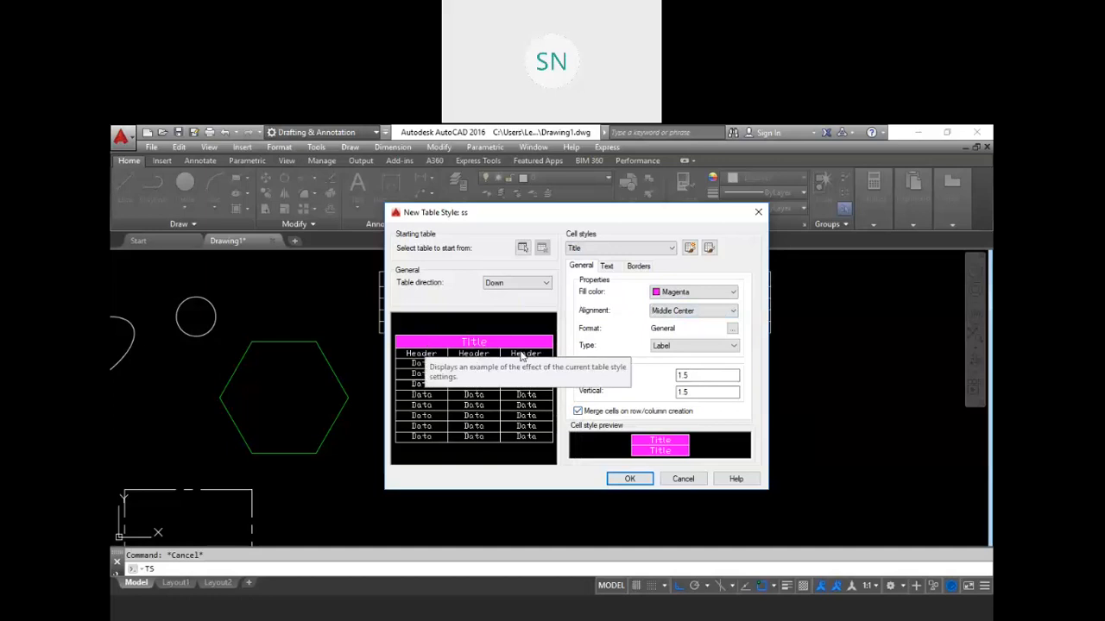
Keep the Standard text style for the Title cells and set their text height to 12
click(607, 267)
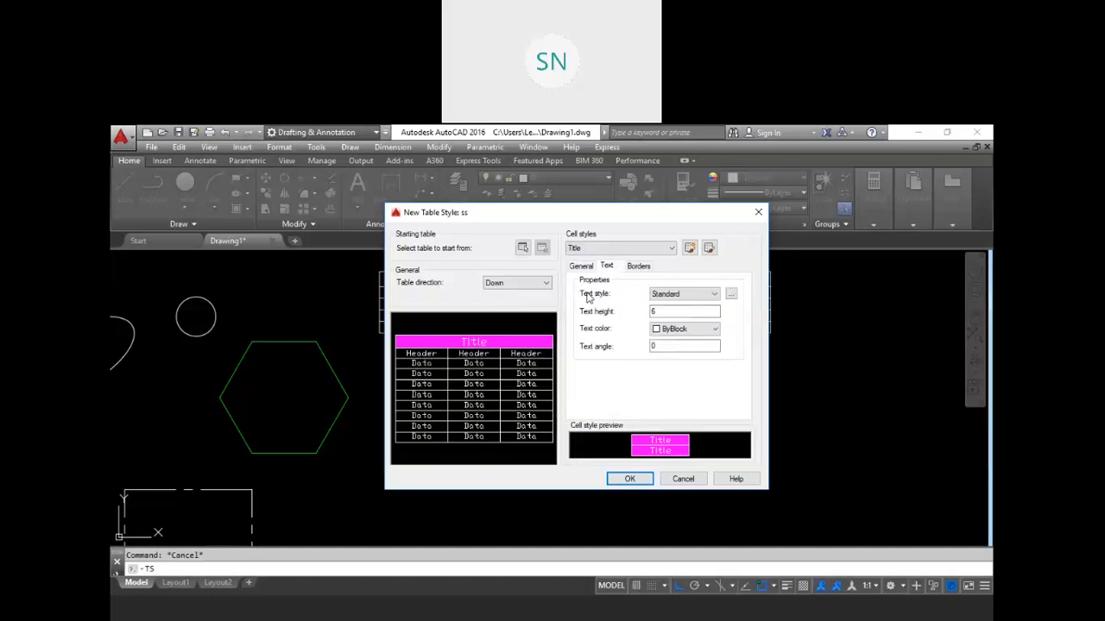
click(681, 294)
click(668, 304)
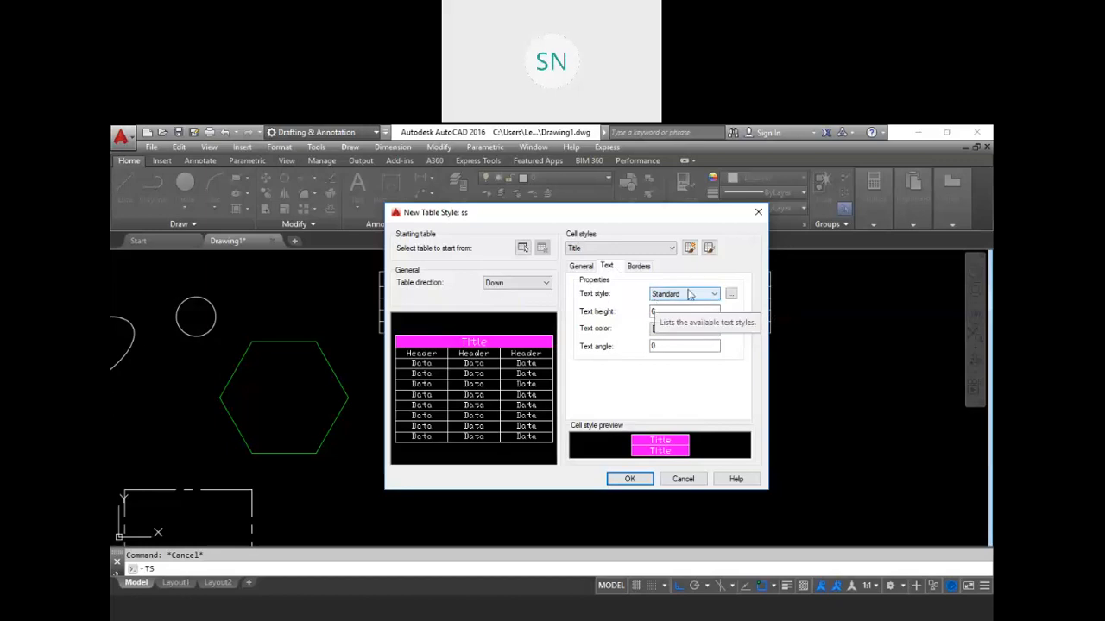
click(674, 296)
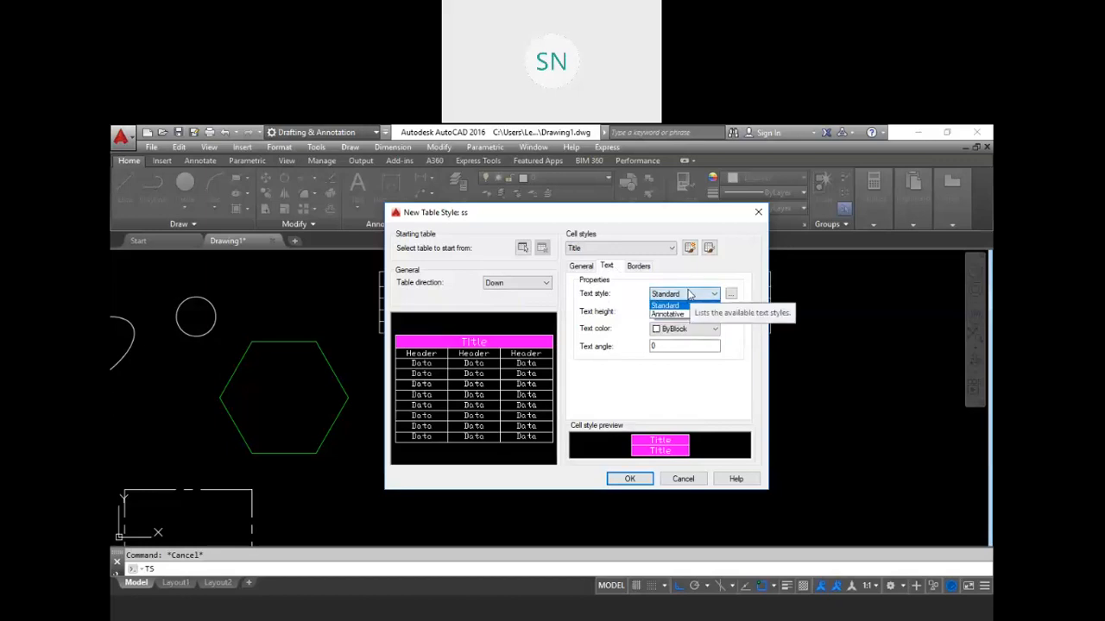
click(689, 294)
drag(661, 311, 536, 311)
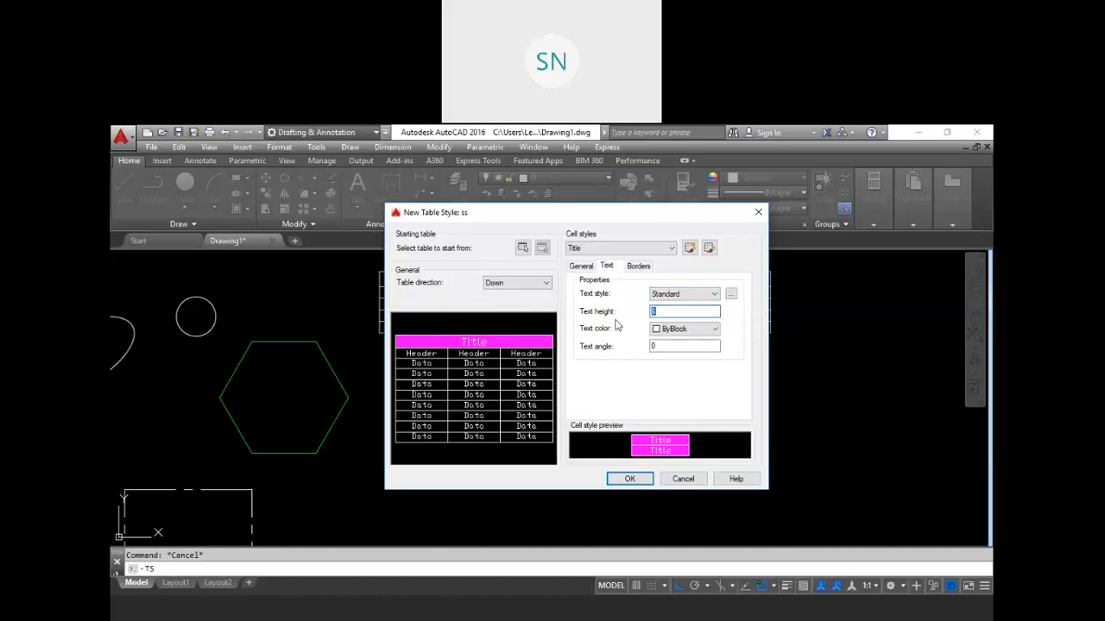
click(671, 345)
drag(671, 345, 623, 343)
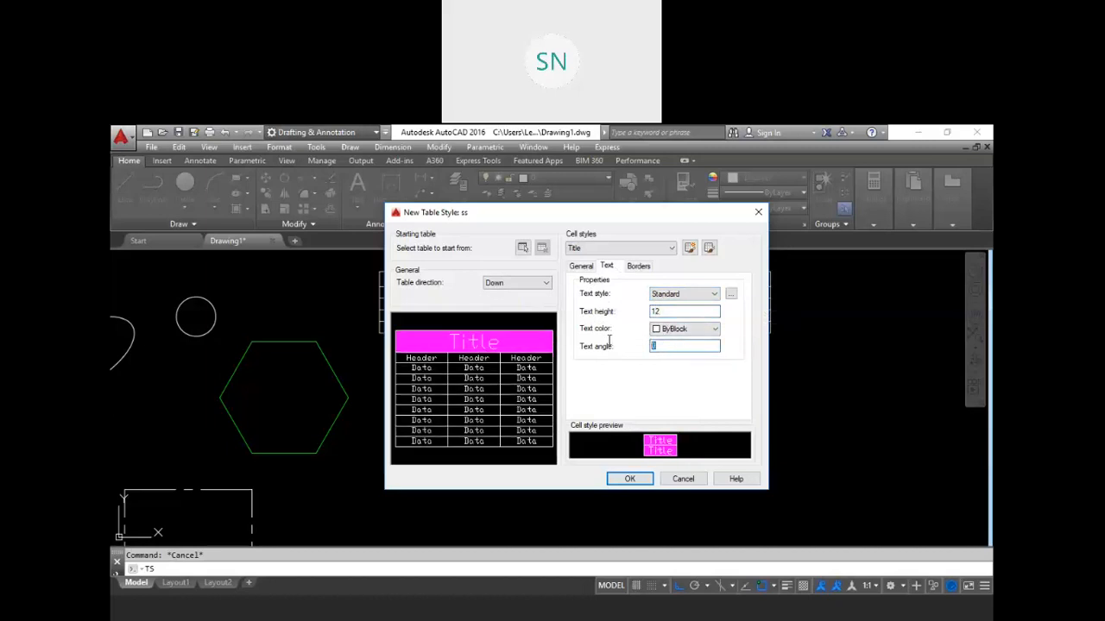
Try Cyan as the Title text color, and settle on Blue
click(679, 330)
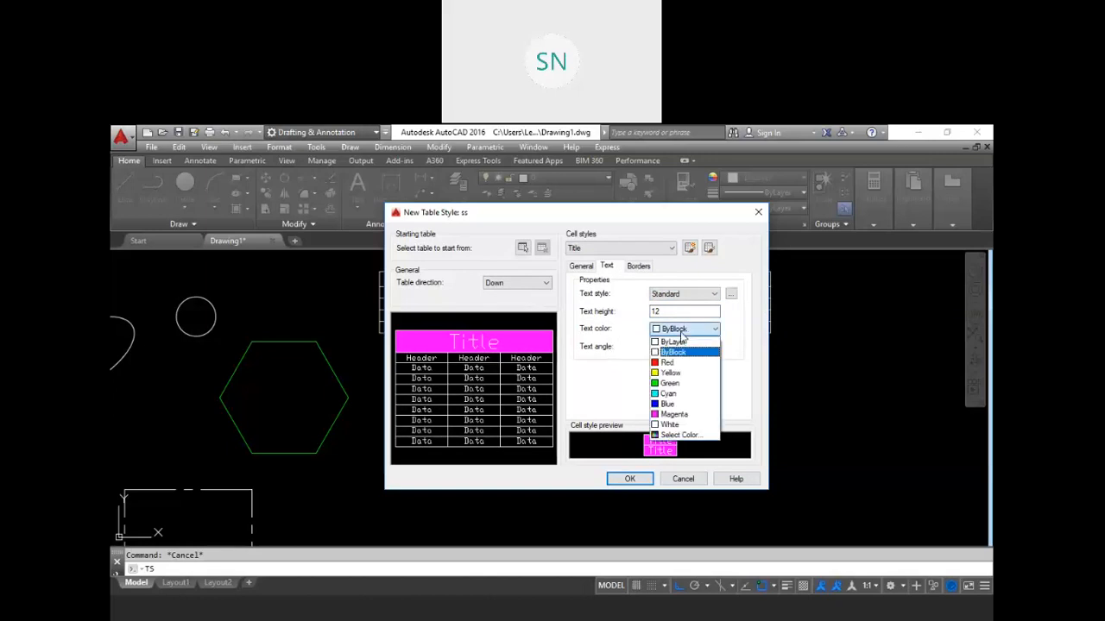
click(671, 395)
click(684, 328)
click(683, 406)
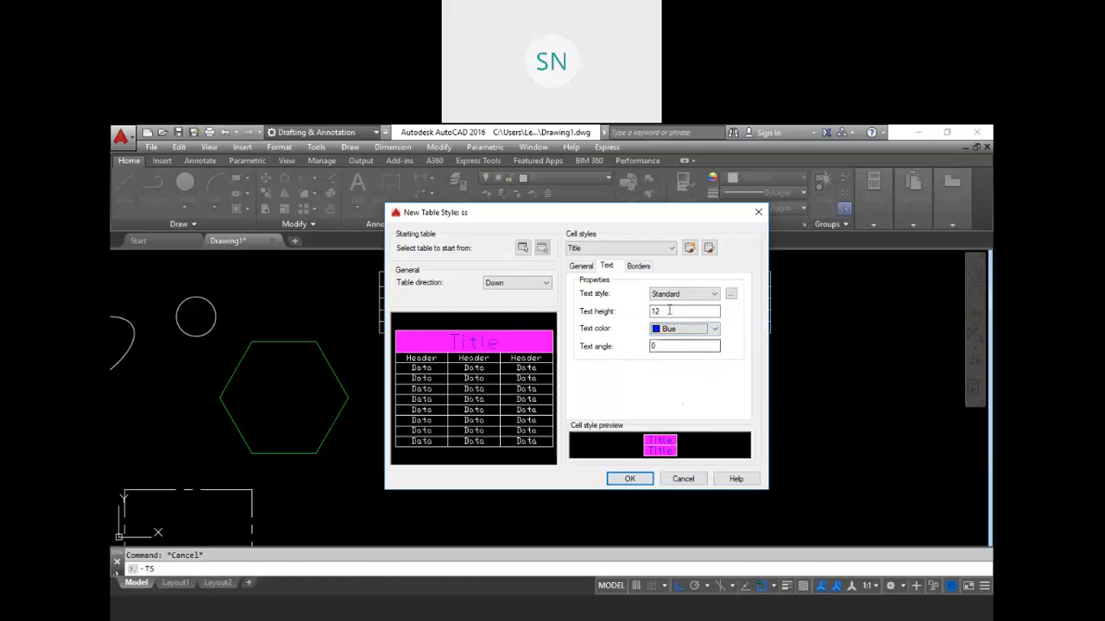
Apply green double lines to the outside borders of the Title cell style
click(639, 267)
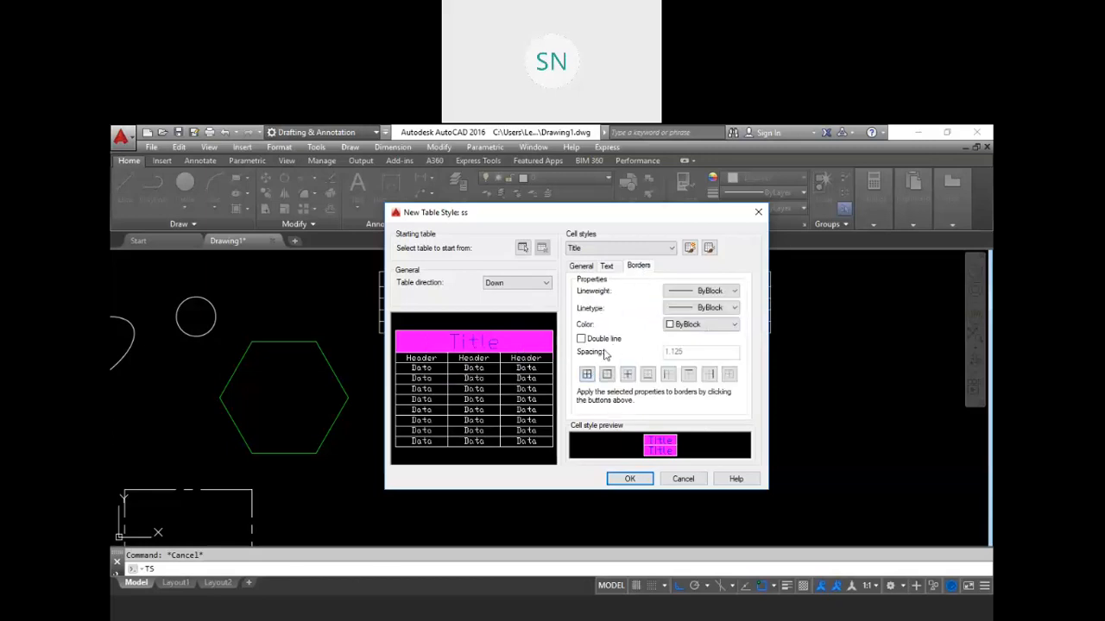
click(581, 339)
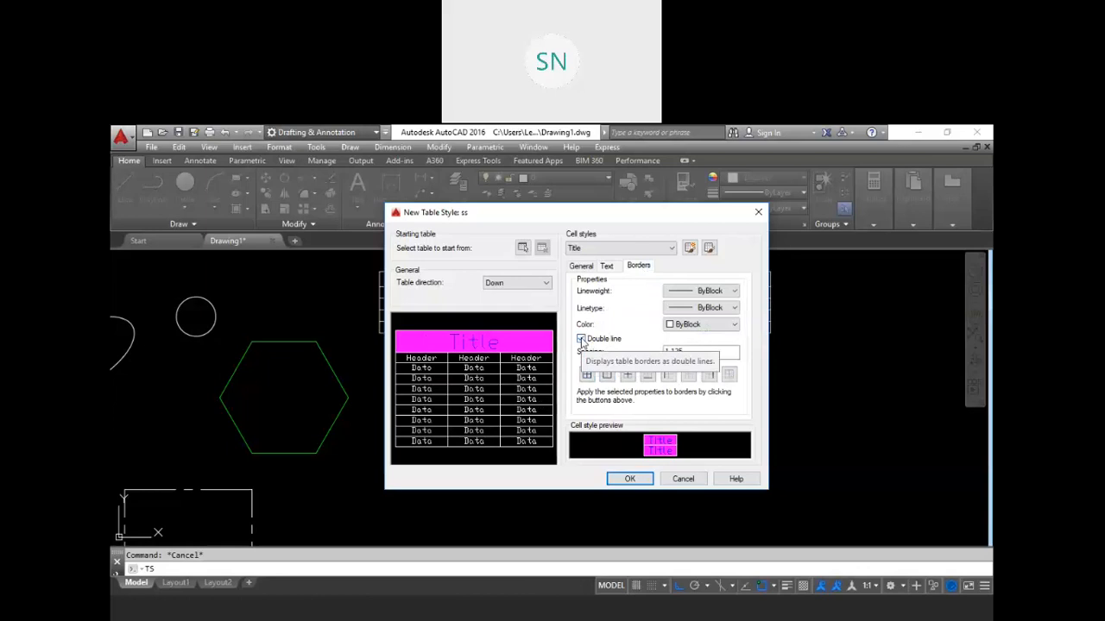
click(701, 326)
click(686, 379)
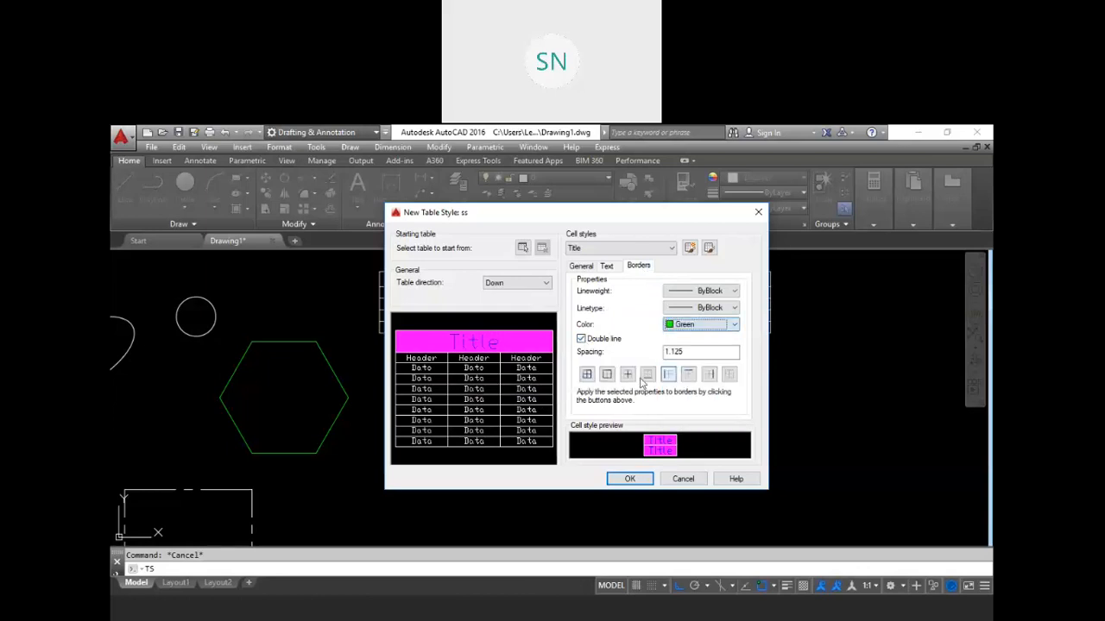
click(607, 374)
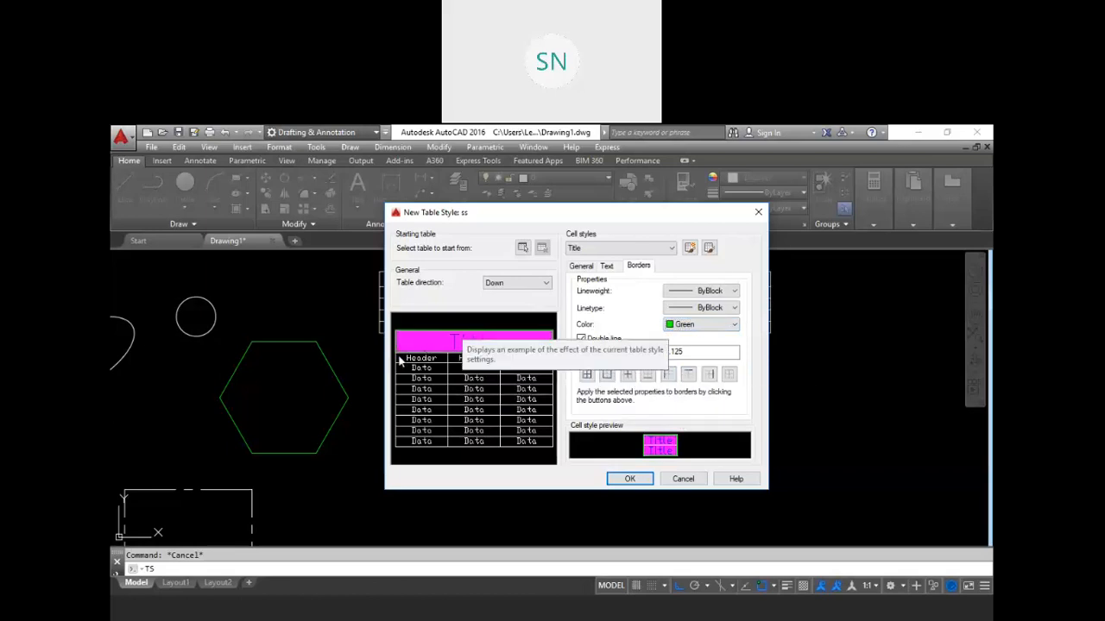
click(583, 267)
click(607, 267)
click(637, 266)
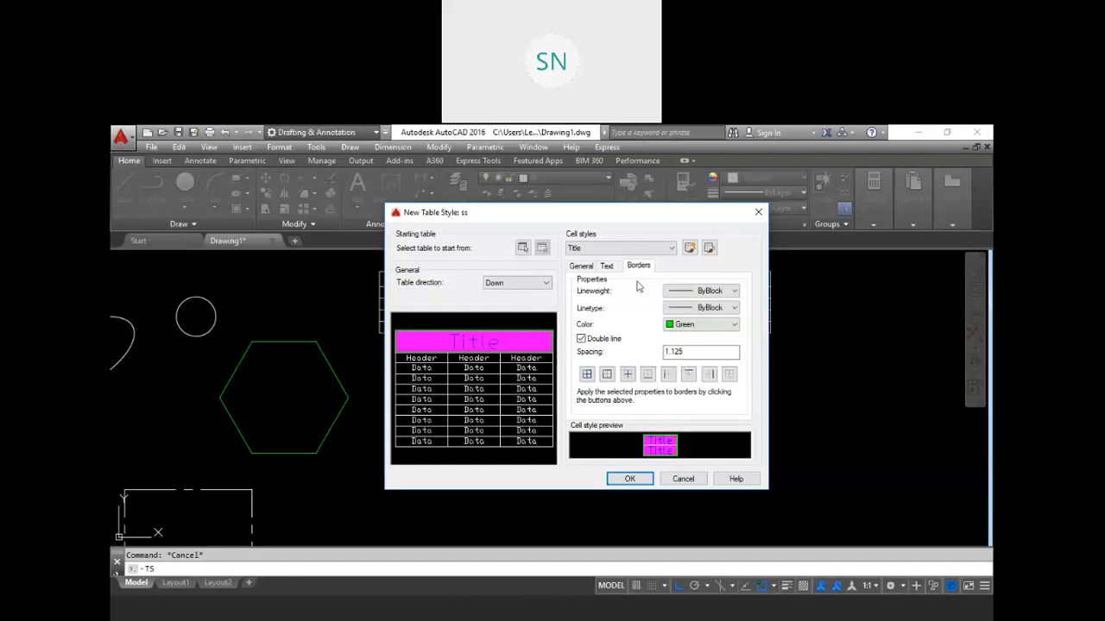
Switch to the Header cell style and keep its fill color at None
click(617, 249)
click(606, 273)
click(587, 267)
click(607, 267)
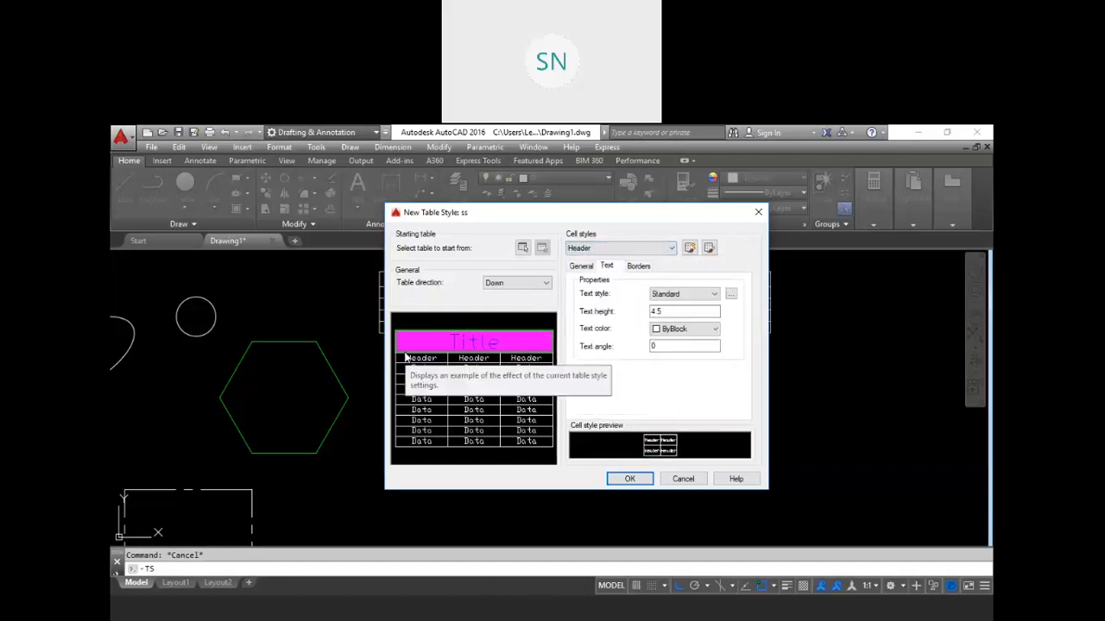
click(581, 266)
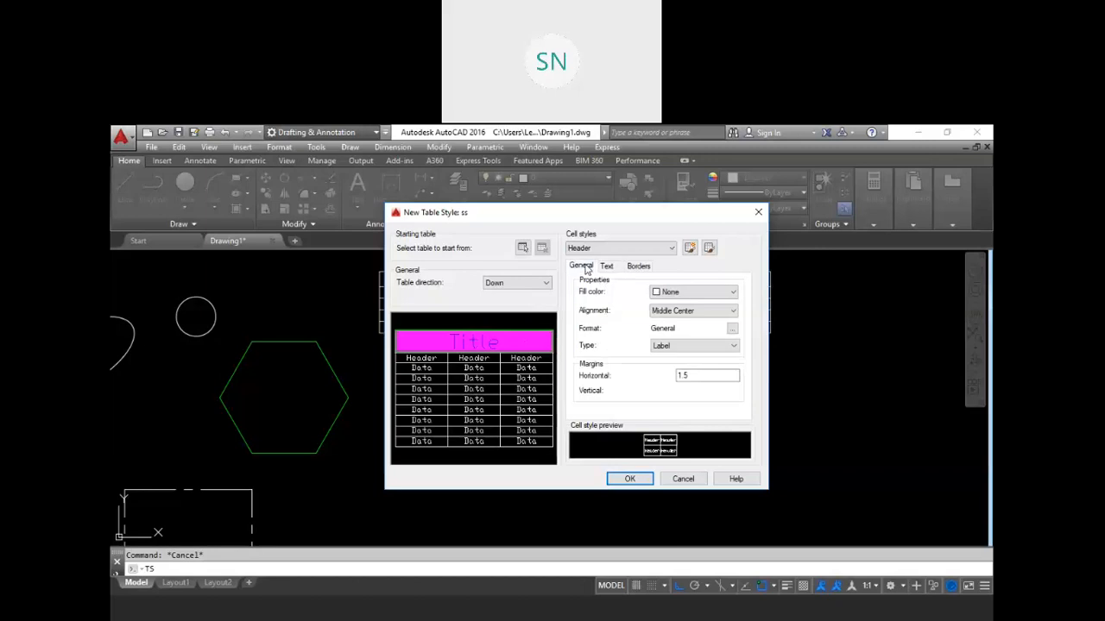
click(695, 293)
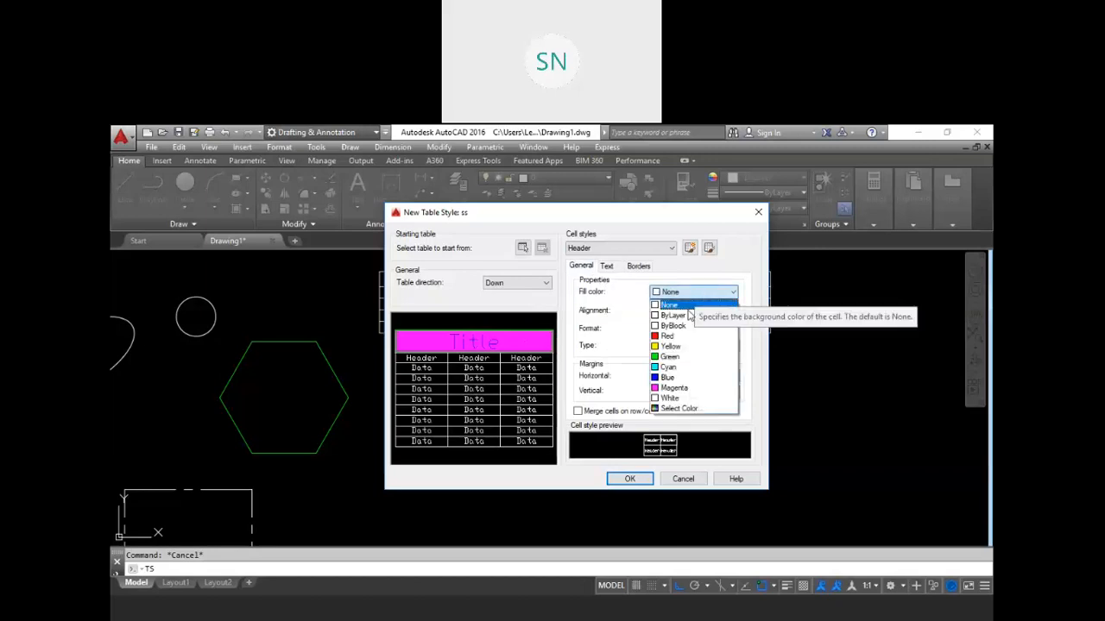
click(692, 306)
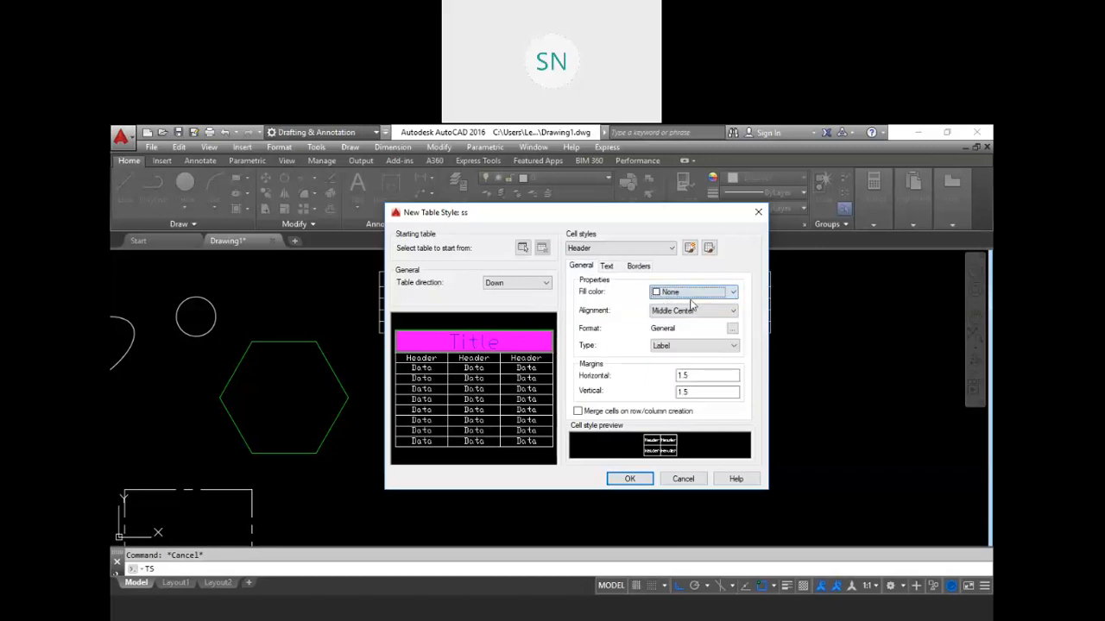
Set the Header text height to 8 and its text color to Cyan after trying Blue
click(608, 268)
drag(697, 311, 554, 322)
text(8)
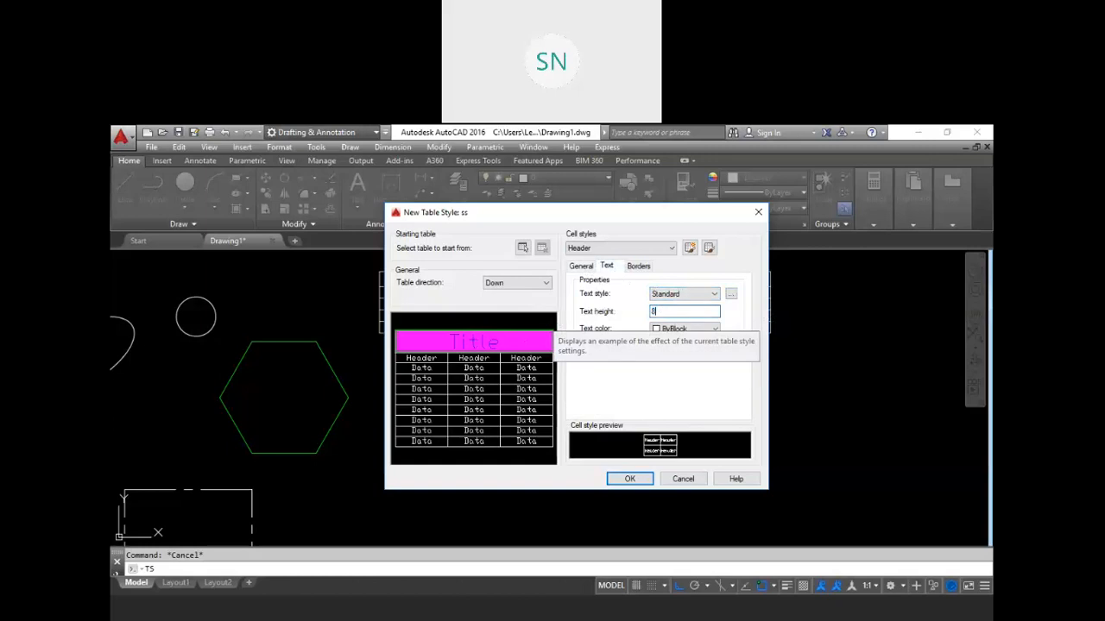
click(682, 329)
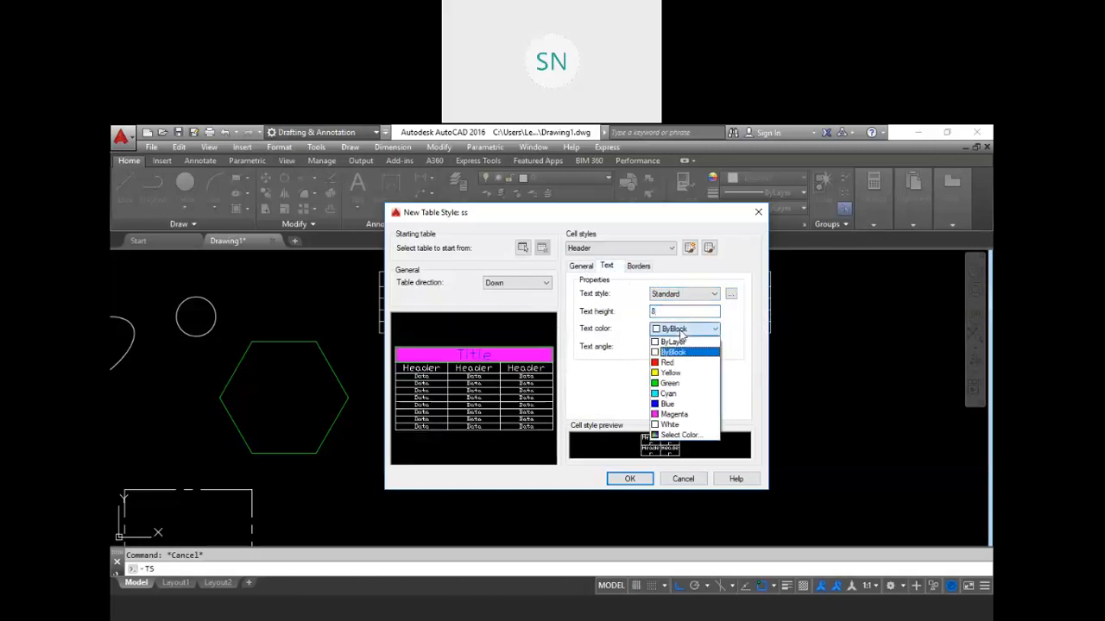
click(684, 405)
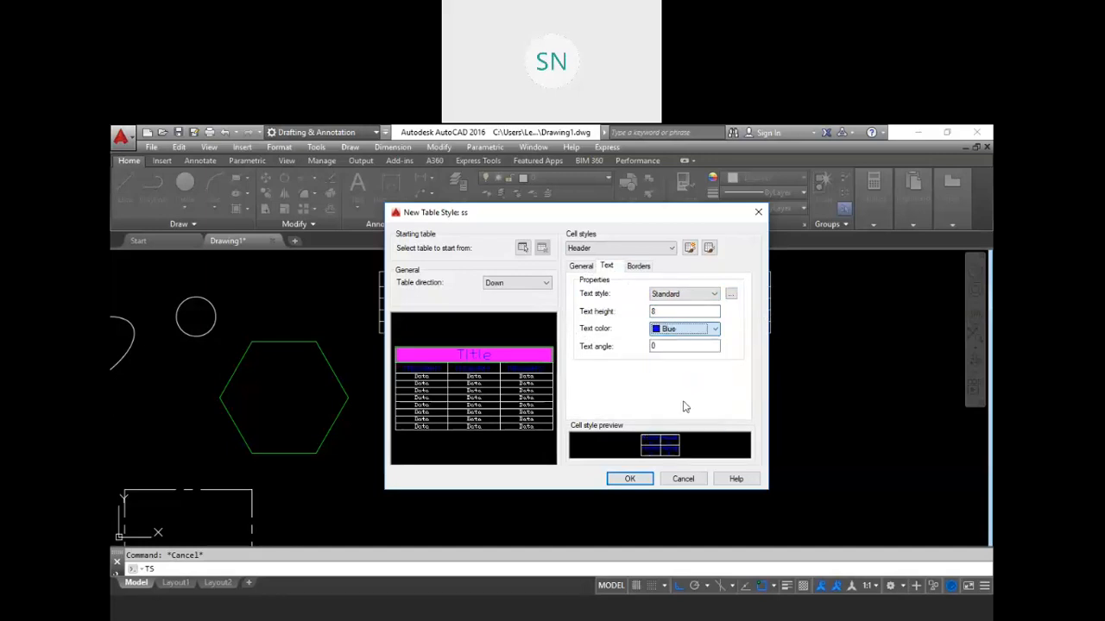
click(695, 328)
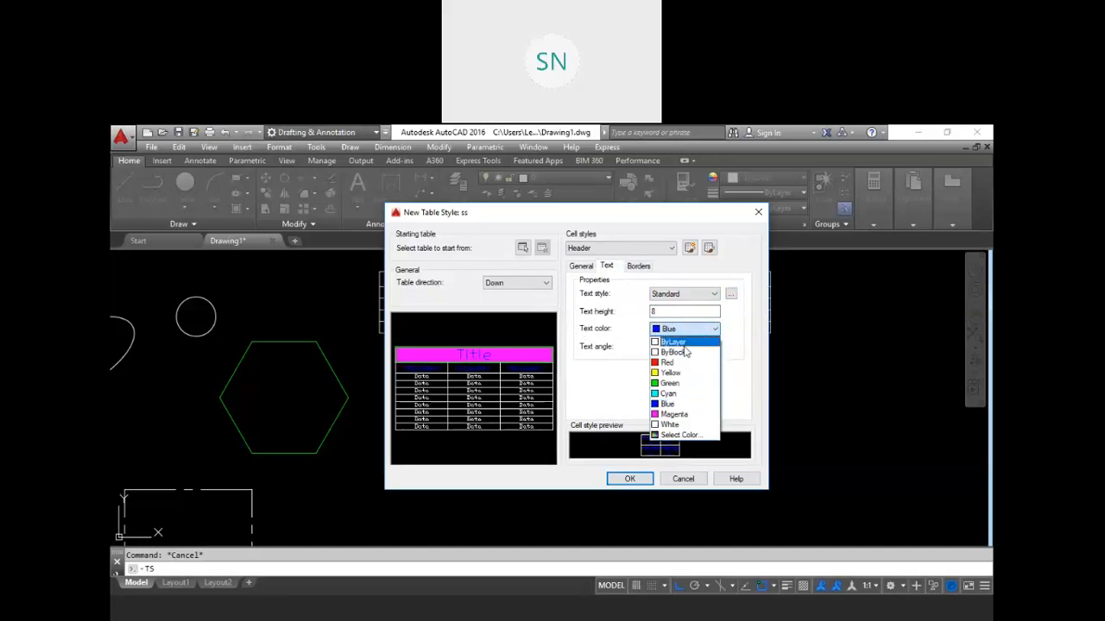
click(684, 394)
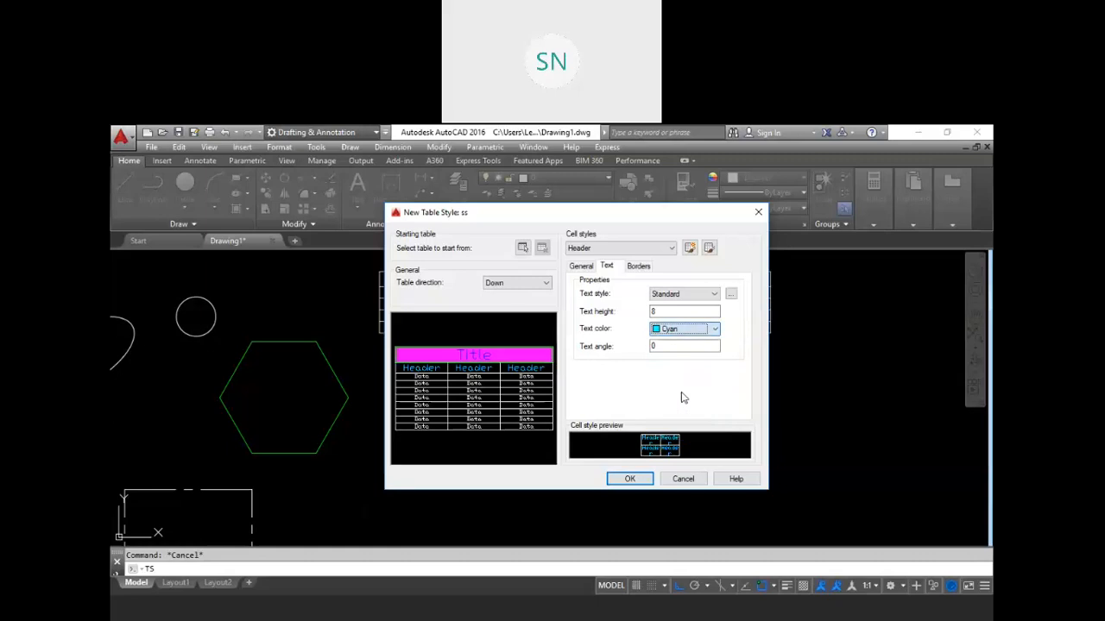
Apply the color Red to all borders of the Header cell style
click(639, 266)
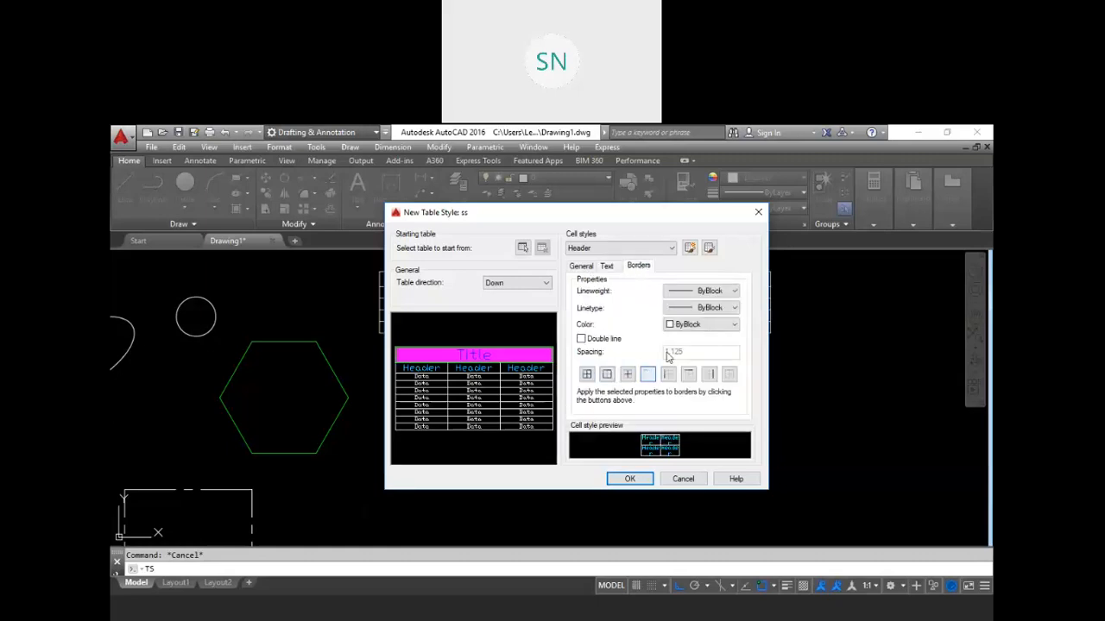
click(691, 323)
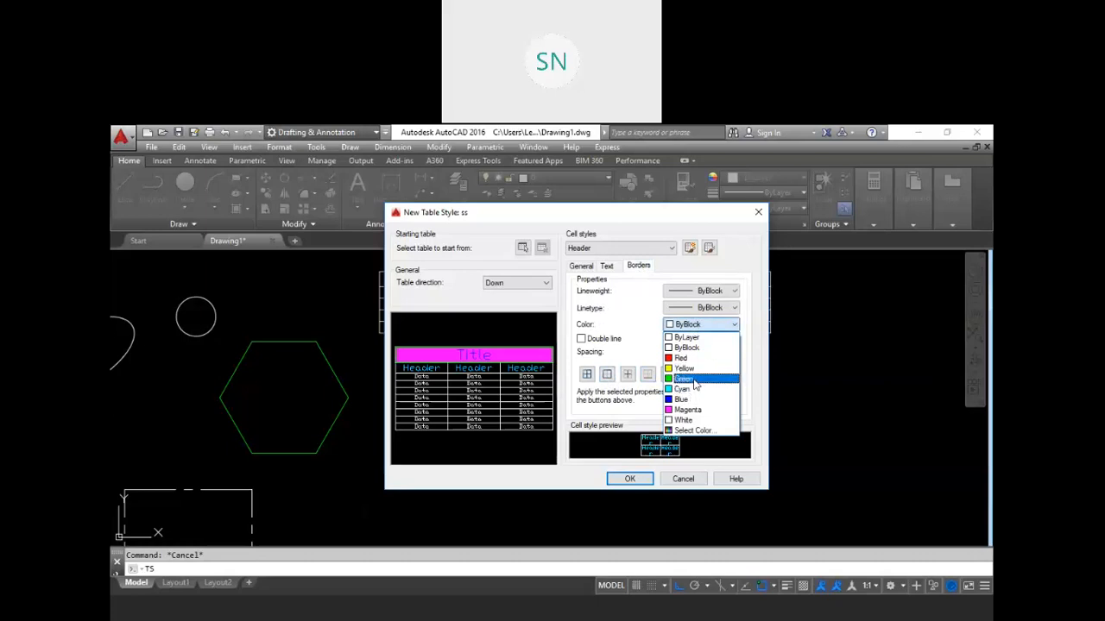
click(684, 358)
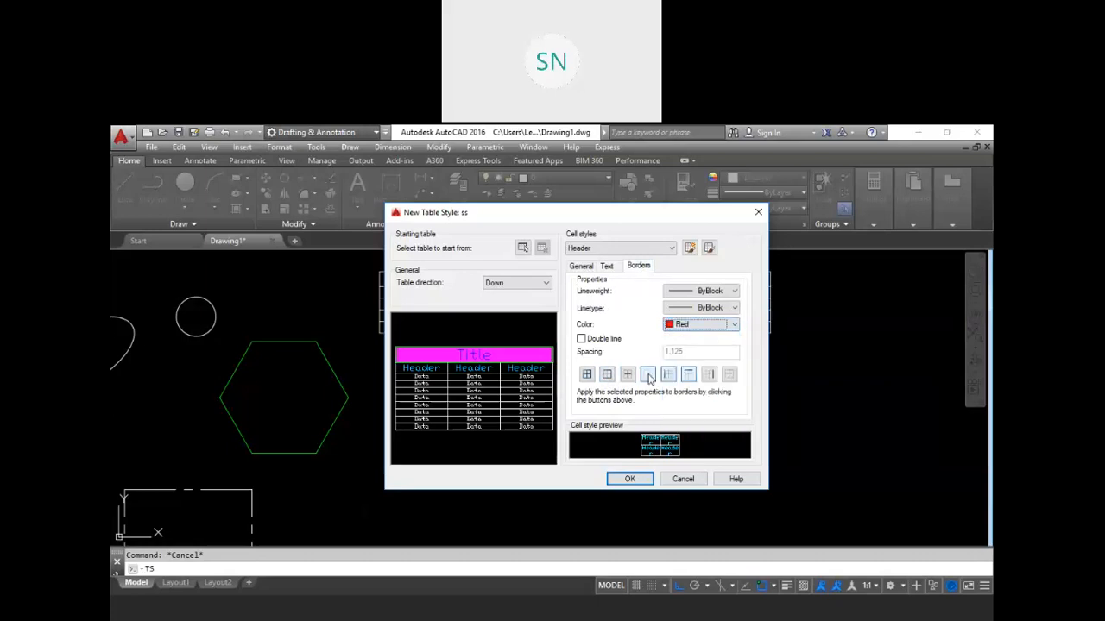
click(586, 375)
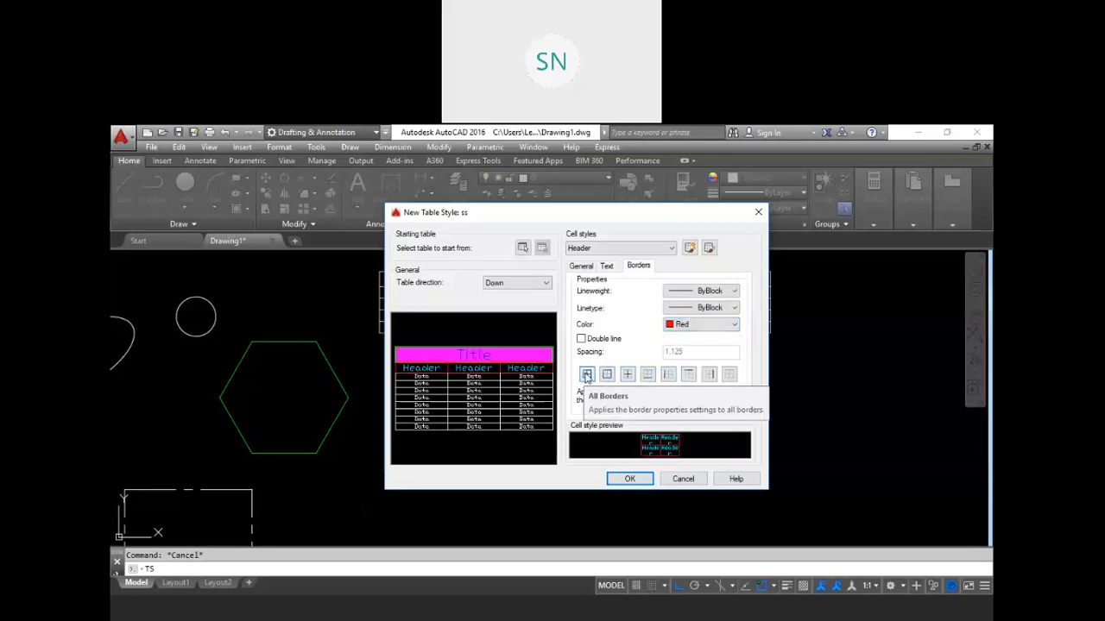
click(586, 375)
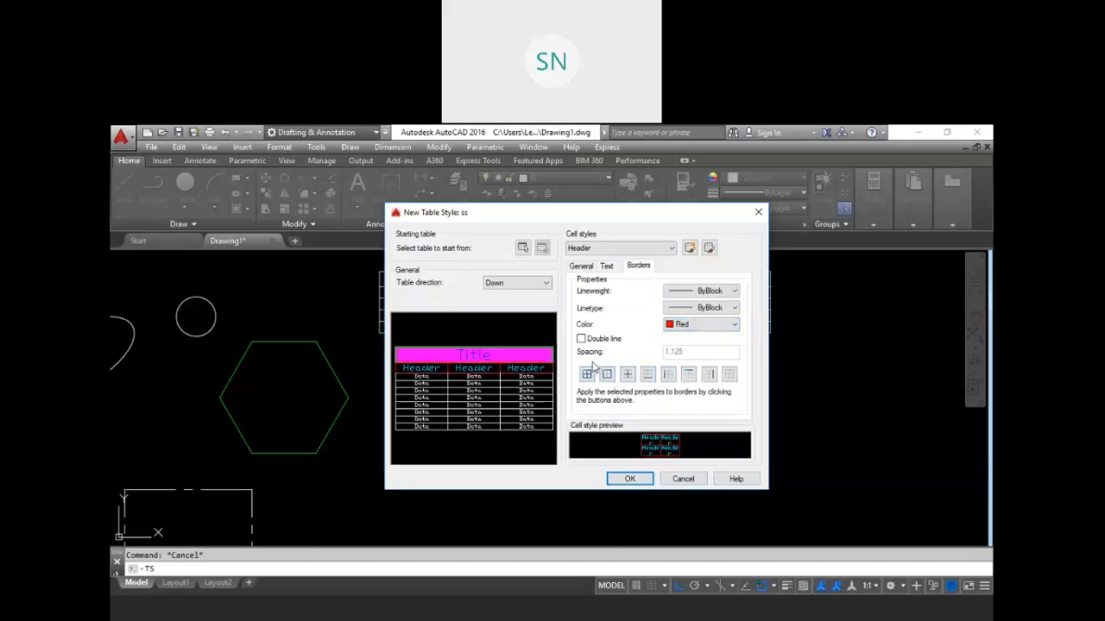
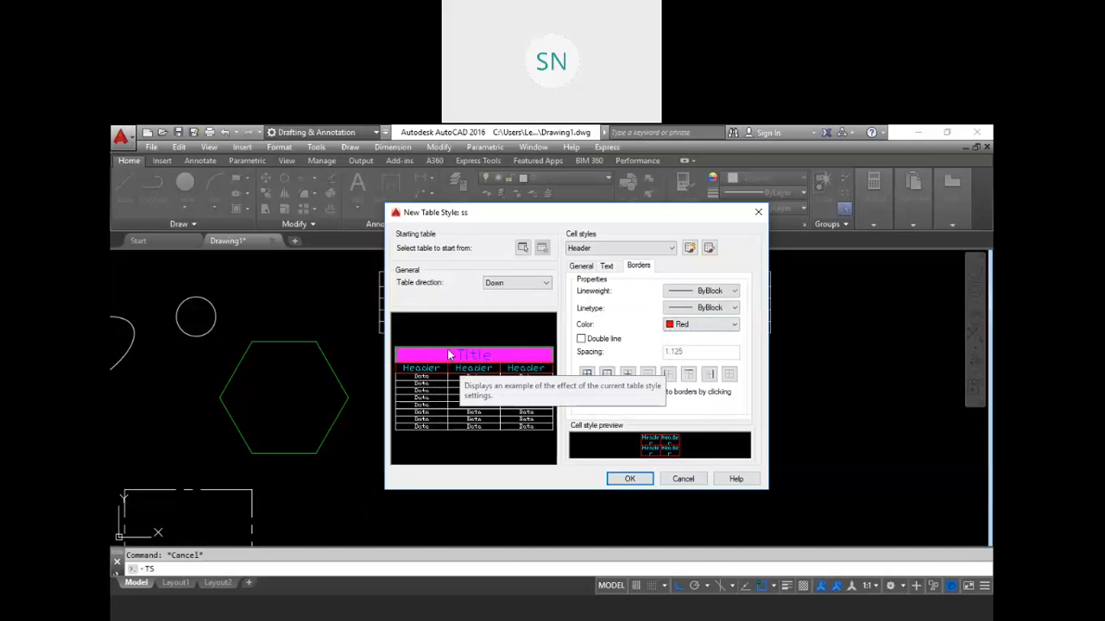
Switch to the Title cell style, clear its borders and apply green double lines to the outside borders
click(615, 248)
click(607, 281)
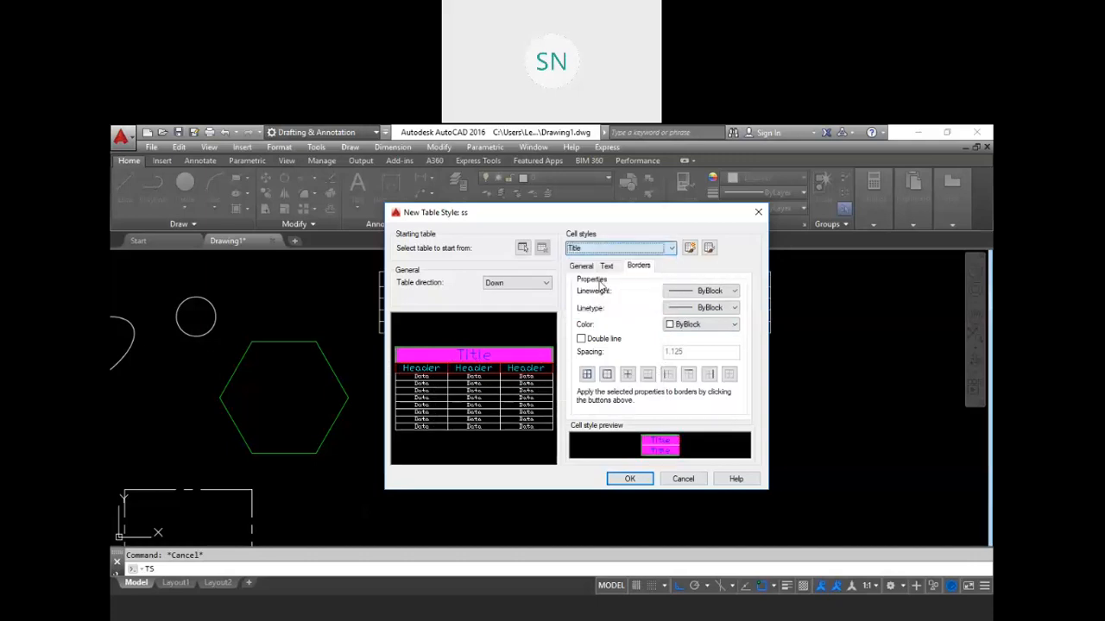
click(684, 325)
click(677, 380)
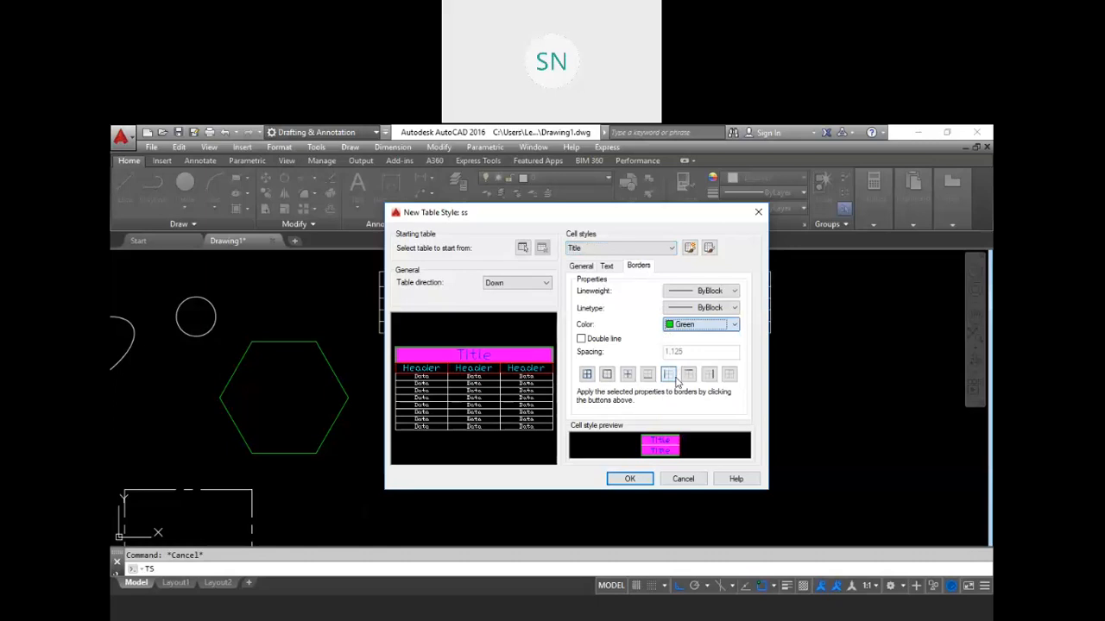
click(581, 340)
click(607, 374)
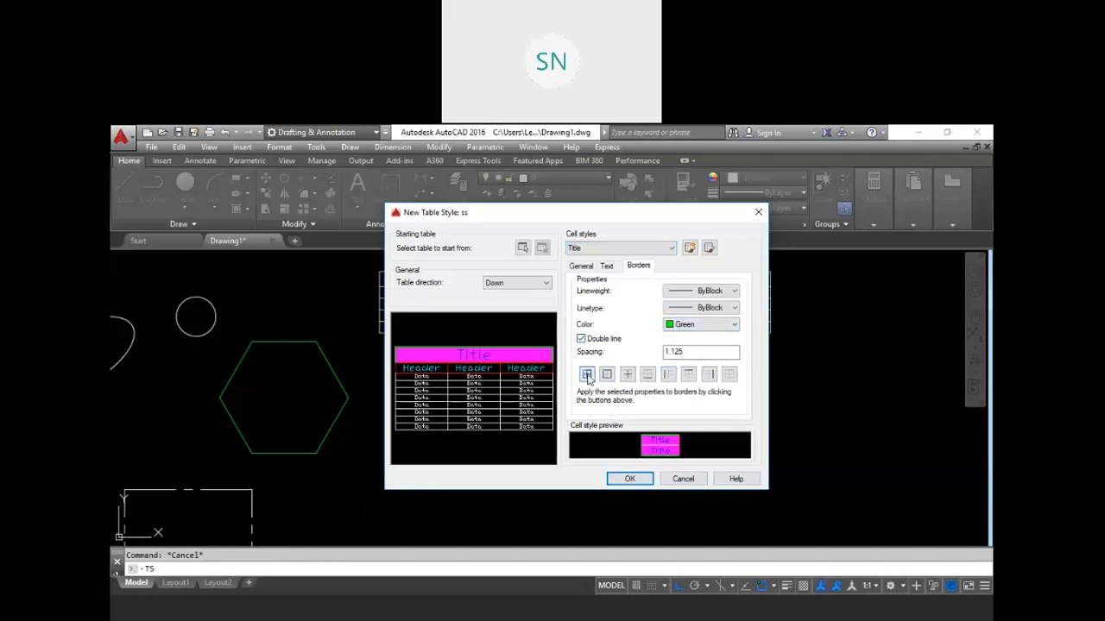
click(729, 375)
click(608, 378)
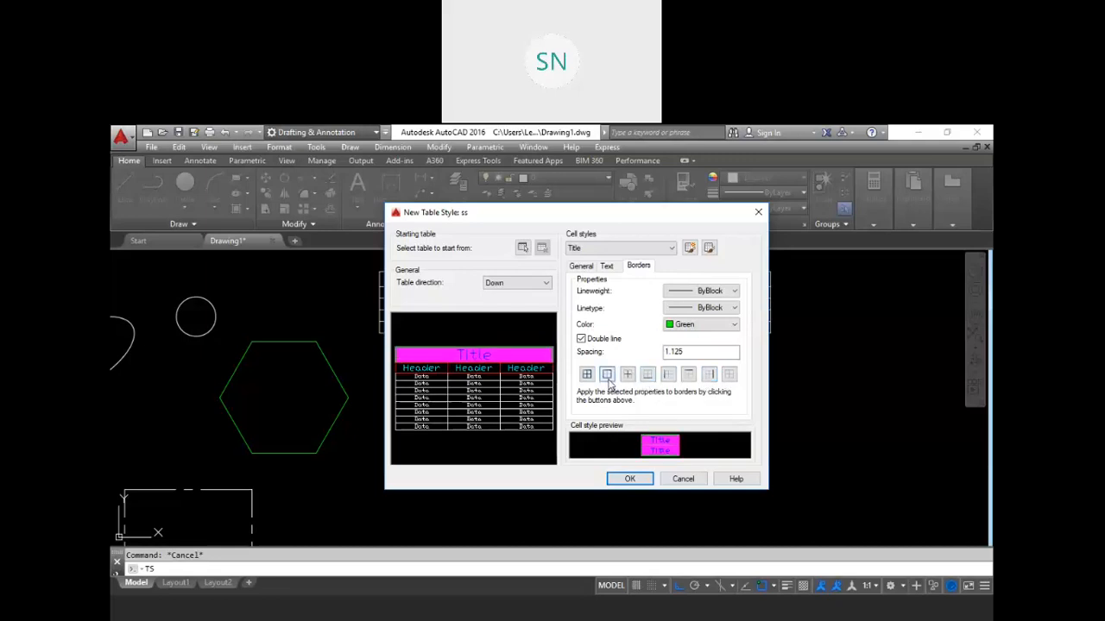
Switch to the Data cell style and set its text height to 6
click(604, 248)
click(607, 271)
click(654, 249)
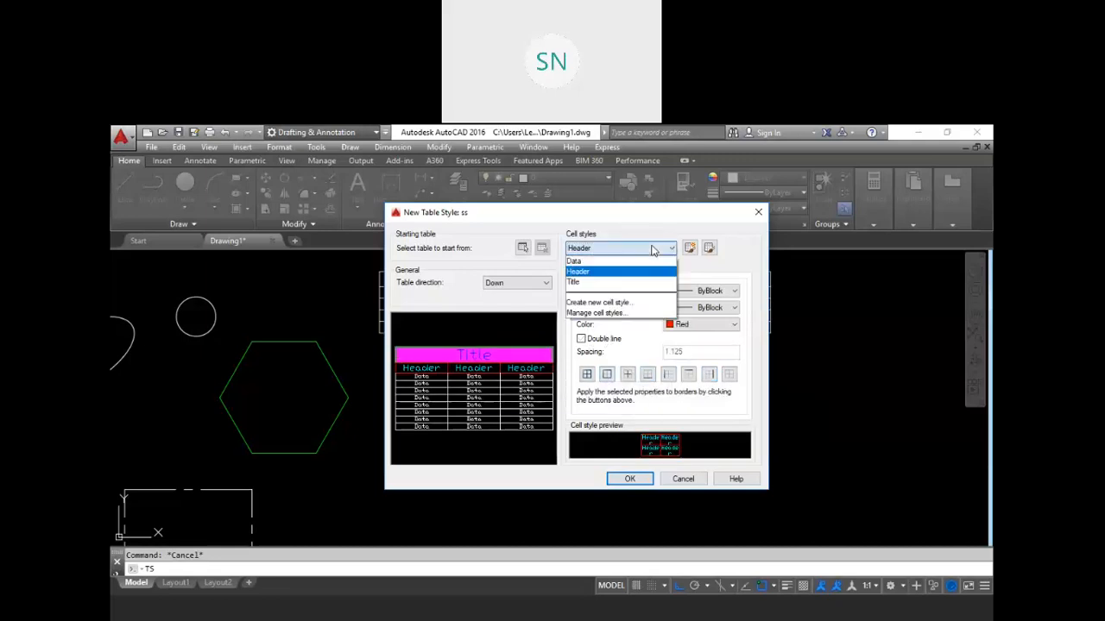
click(602, 260)
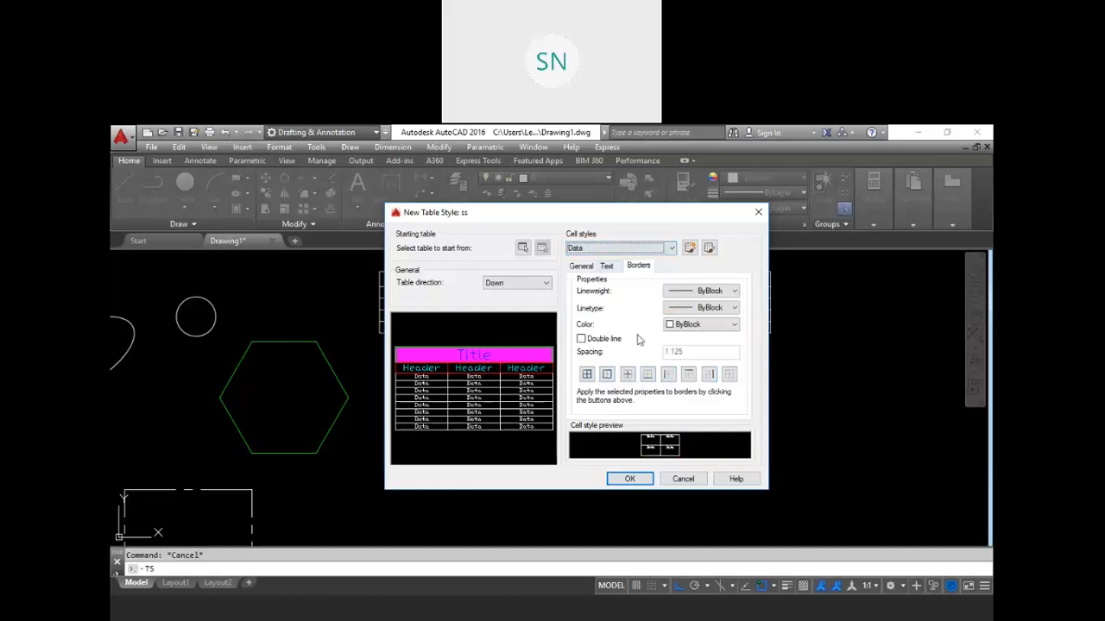
click(607, 266)
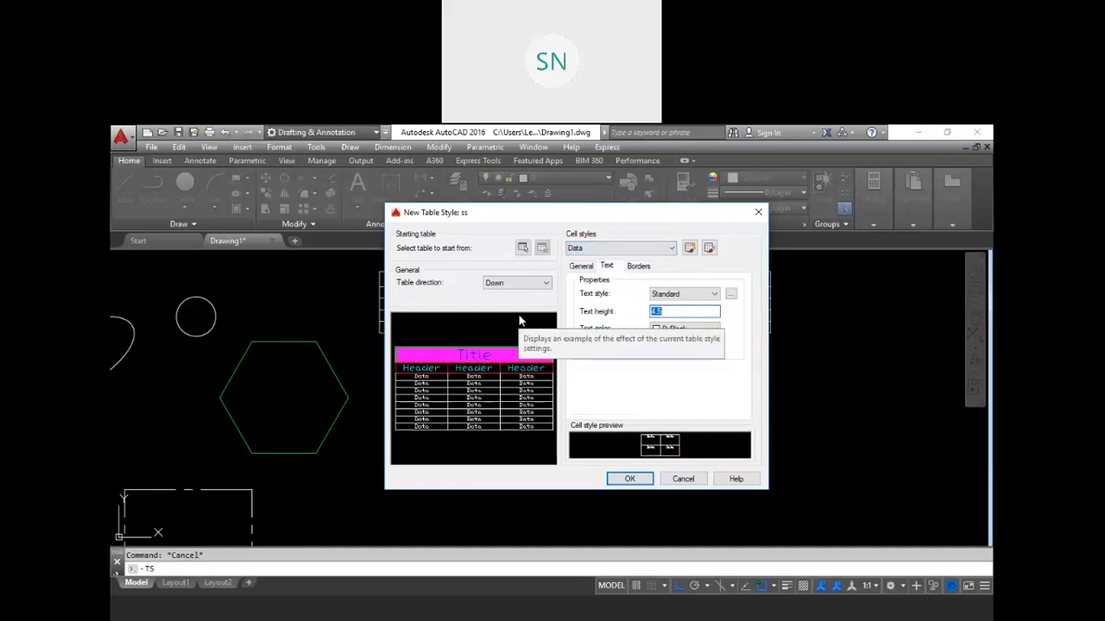
text(6)
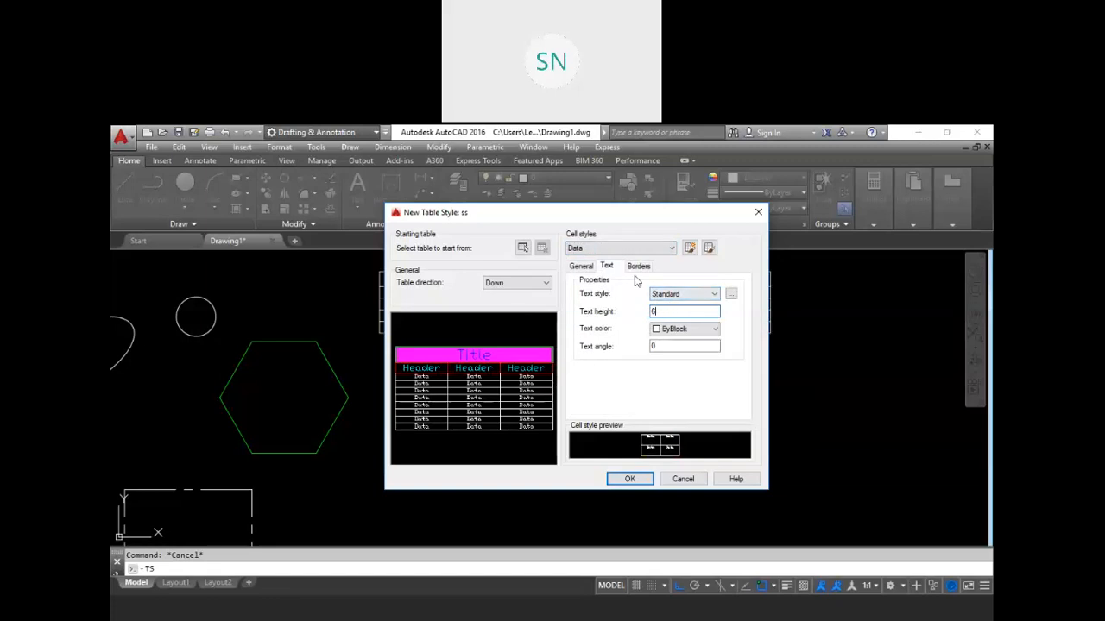
Apply the color Cyan to all borders of the Data cell style after trying Blue
click(639, 267)
click(700, 325)
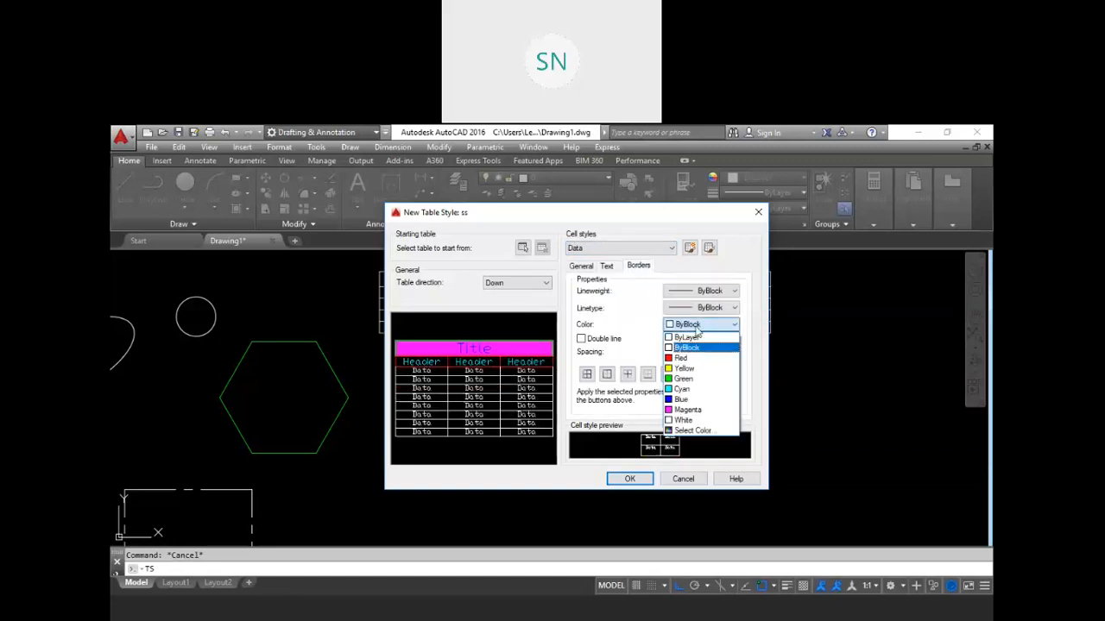
click(688, 401)
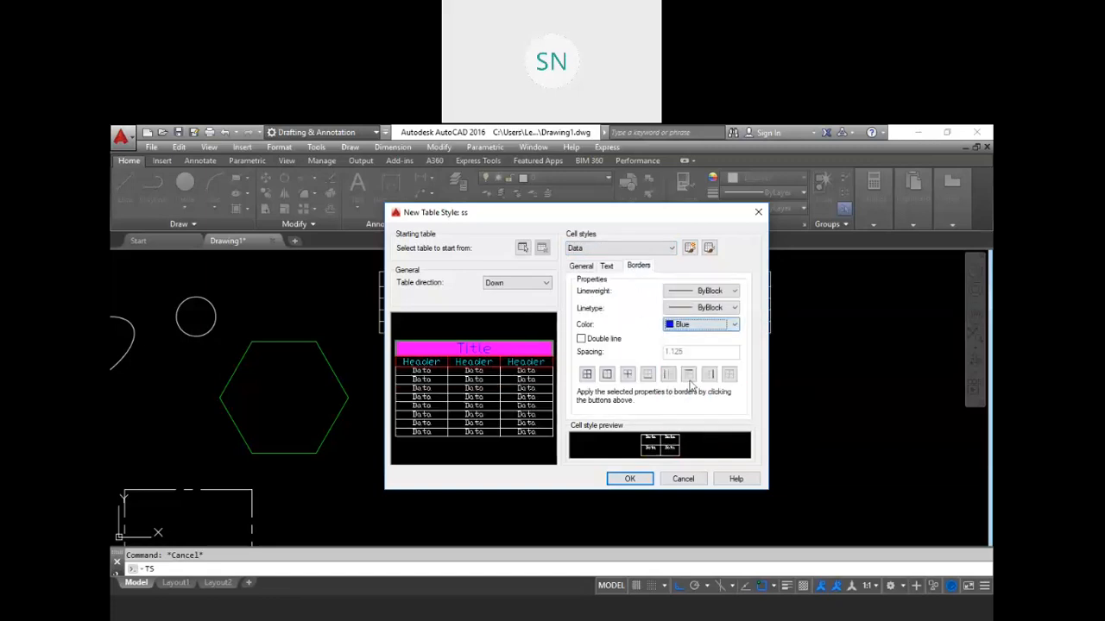
click(707, 324)
click(688, 390)
click(587, 375)
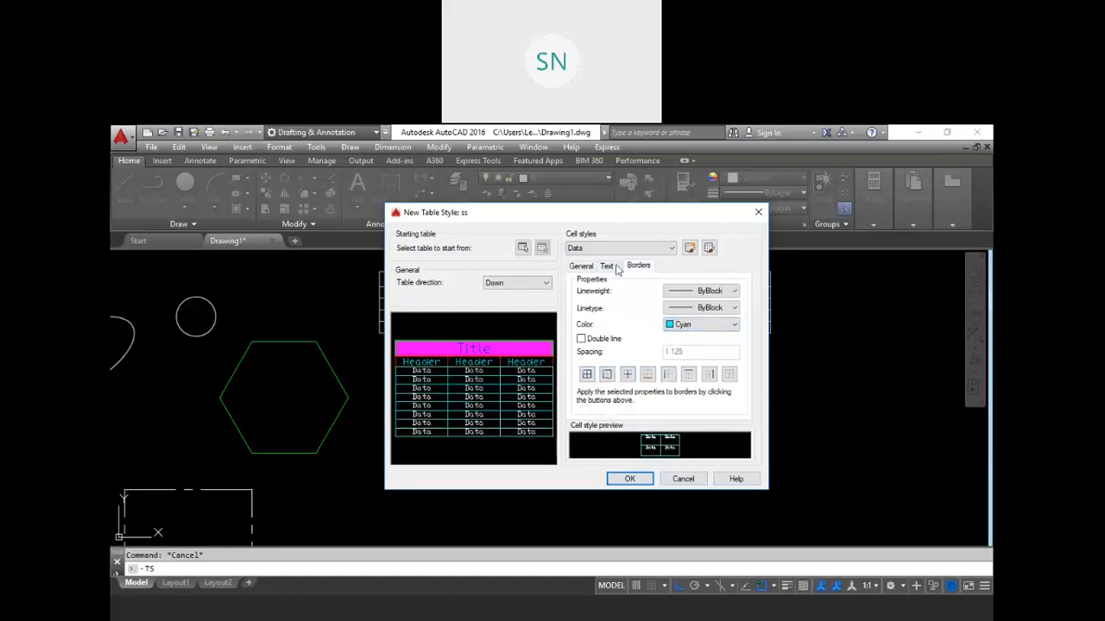
Return to the Header cell style and reapply the red border properties to its outside and bottom borders
click(586, 267)
click(638, 248)
click(608, 269)
click(638, 266)
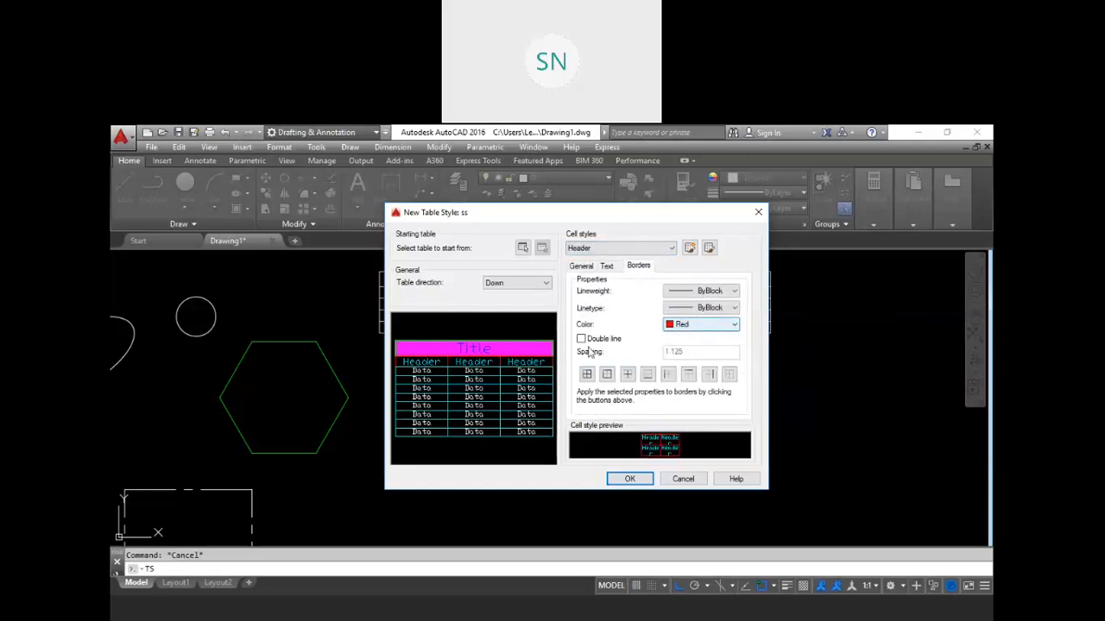
click(608, 376)
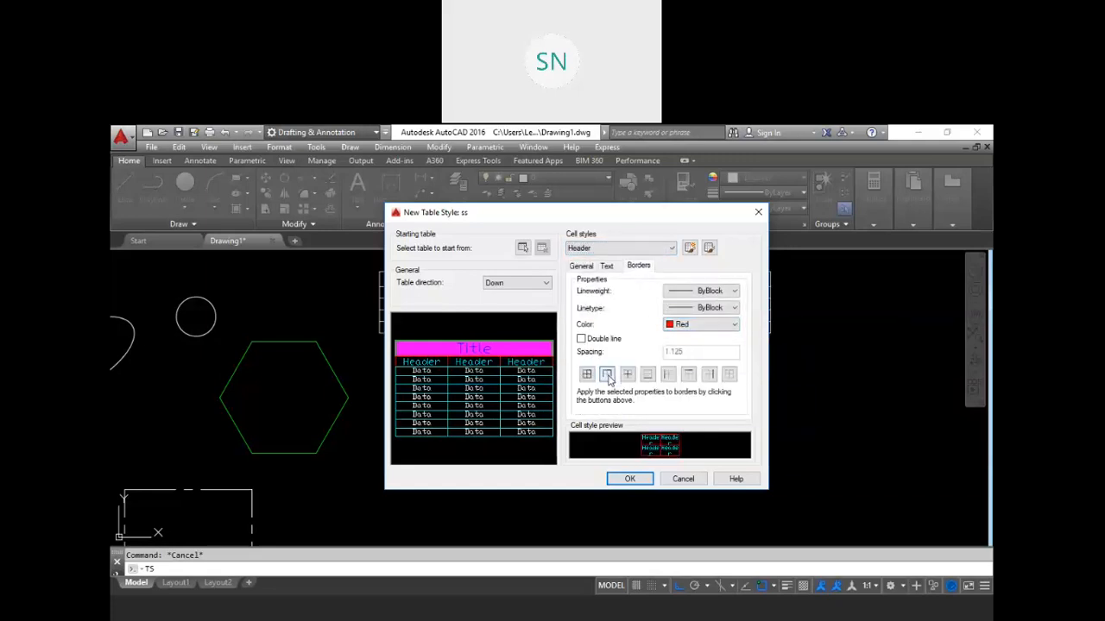
click(652, 380)
Choose Cyan and double line in the Title cell style's border properties, and save the ss table style
click(621, 249)
click(608, 260)
click(607, 252)
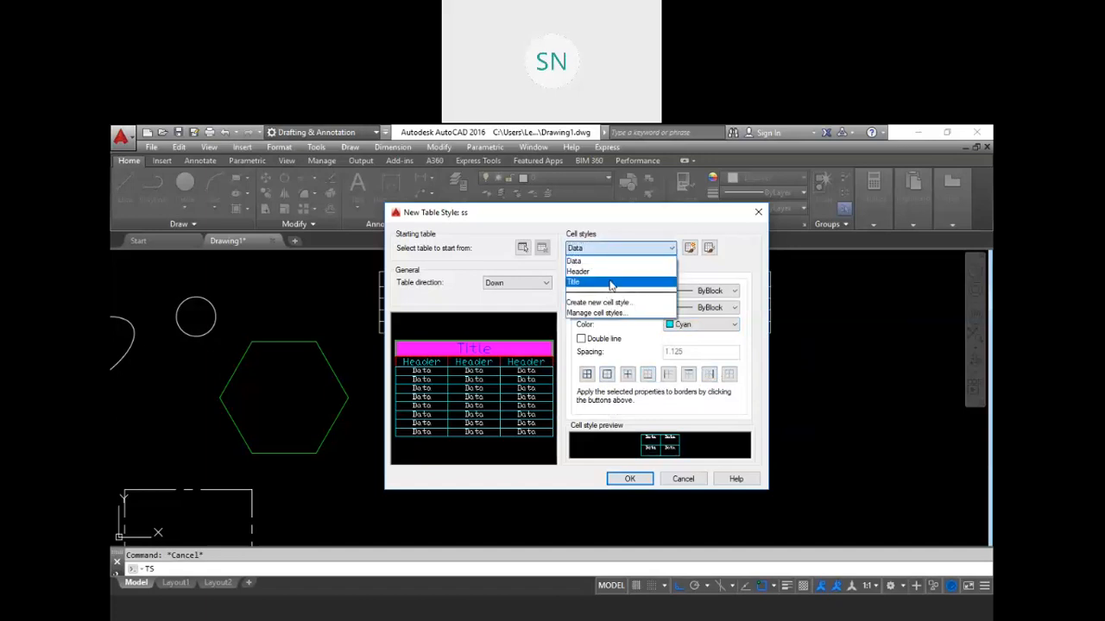
click(612, 278)
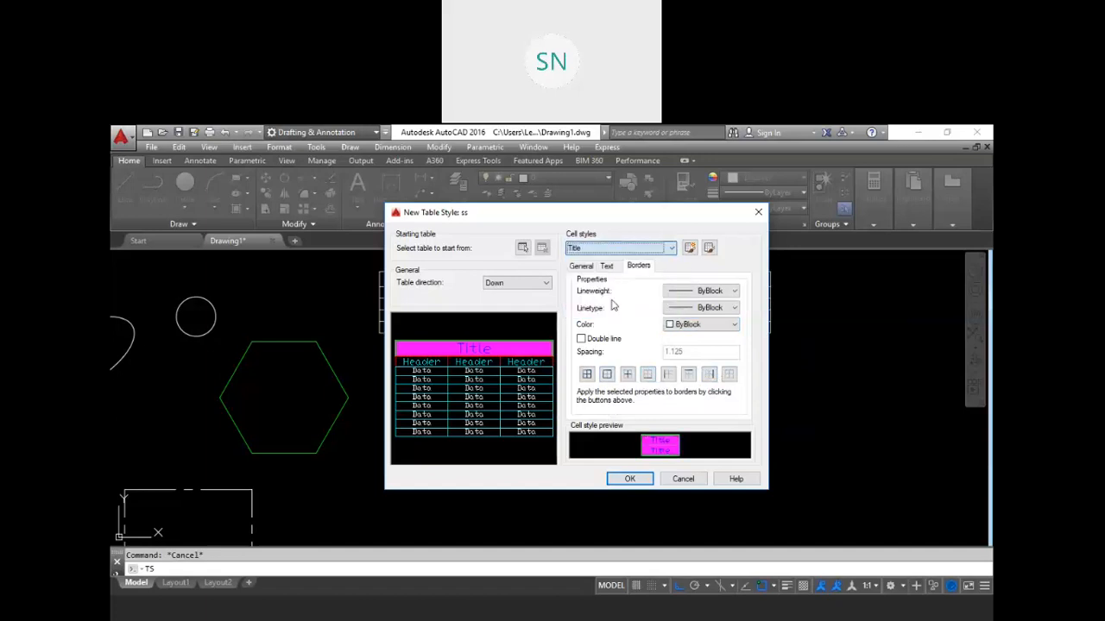
click(690, 326)
click(694, 388)
click(583, 339)
click(636, 477)
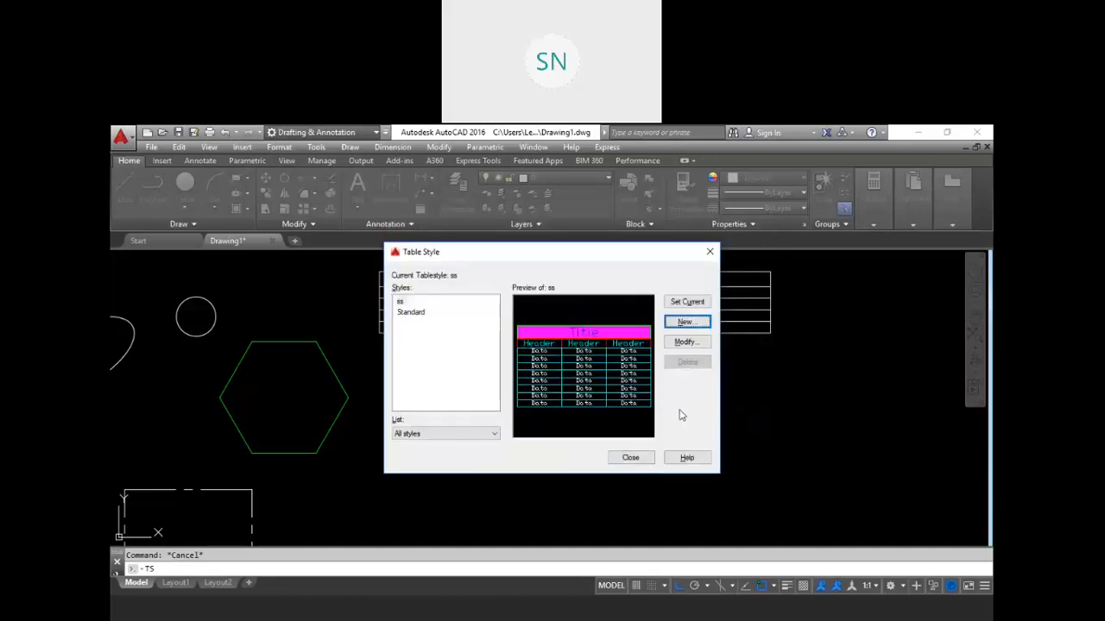
click(631, 457)
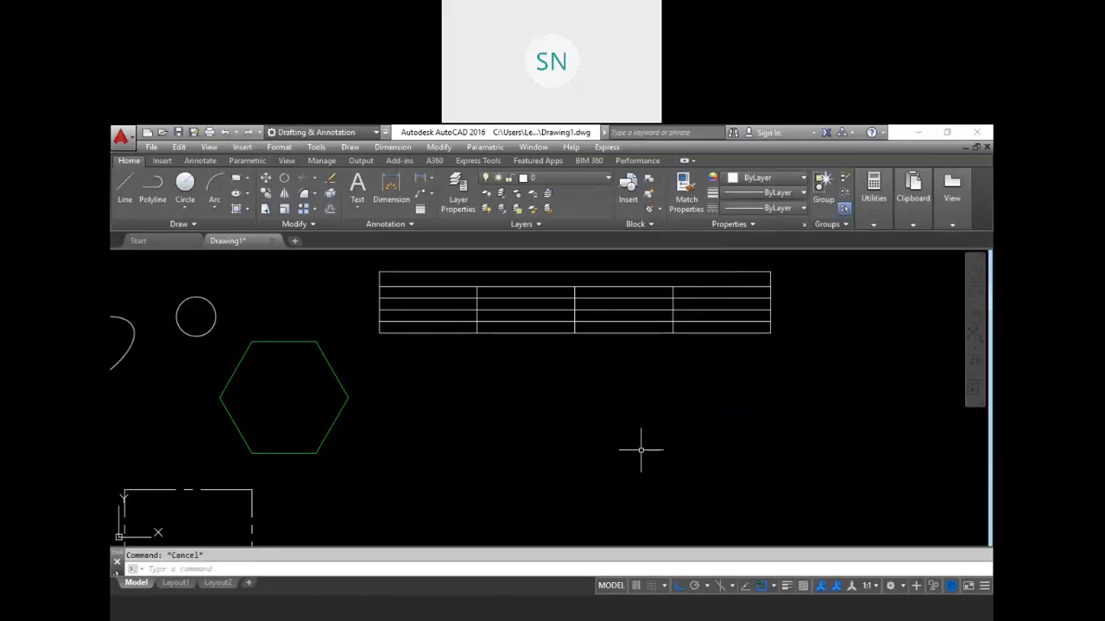
Insert a table with 4 columns and 3 data rows below the existing table, using style ss after previewing Standard
text(tb)
key(Return)
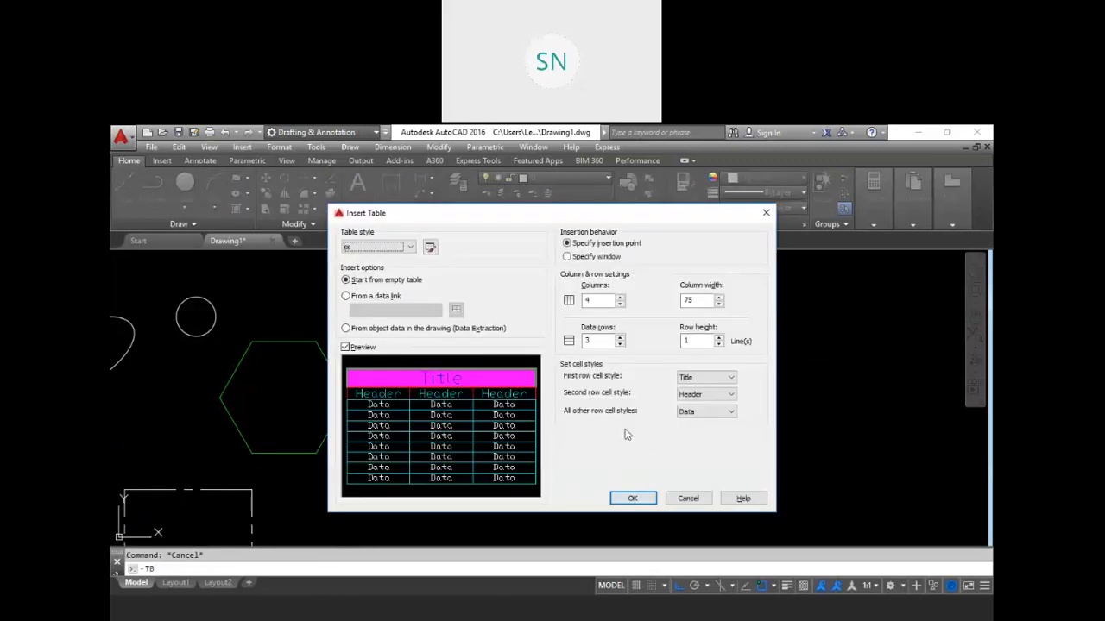
click(411, 249)
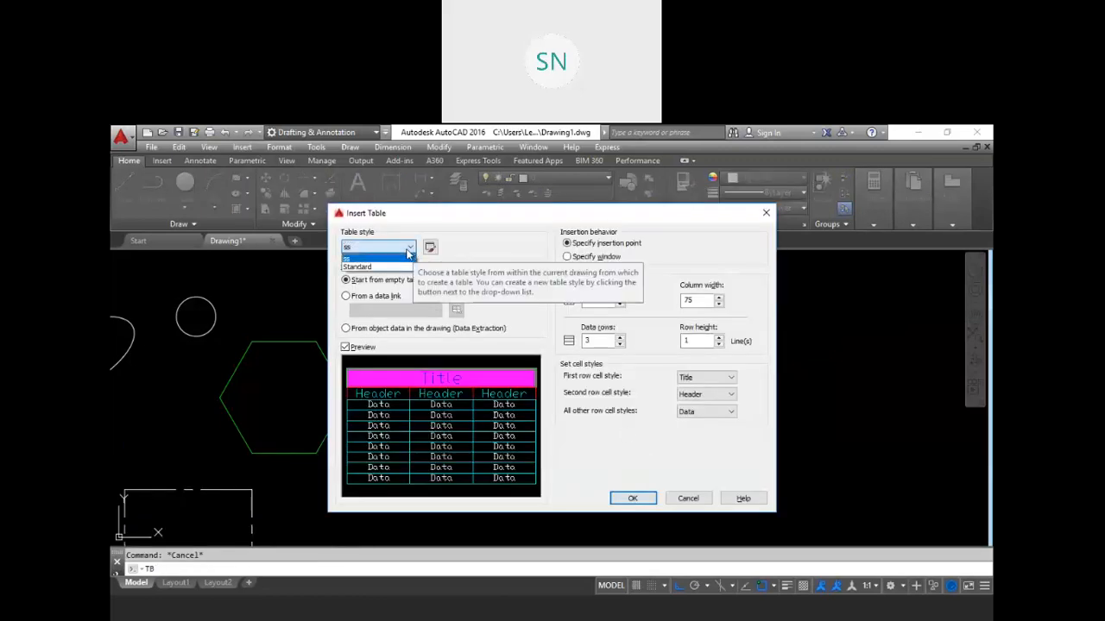
click(357, 267)
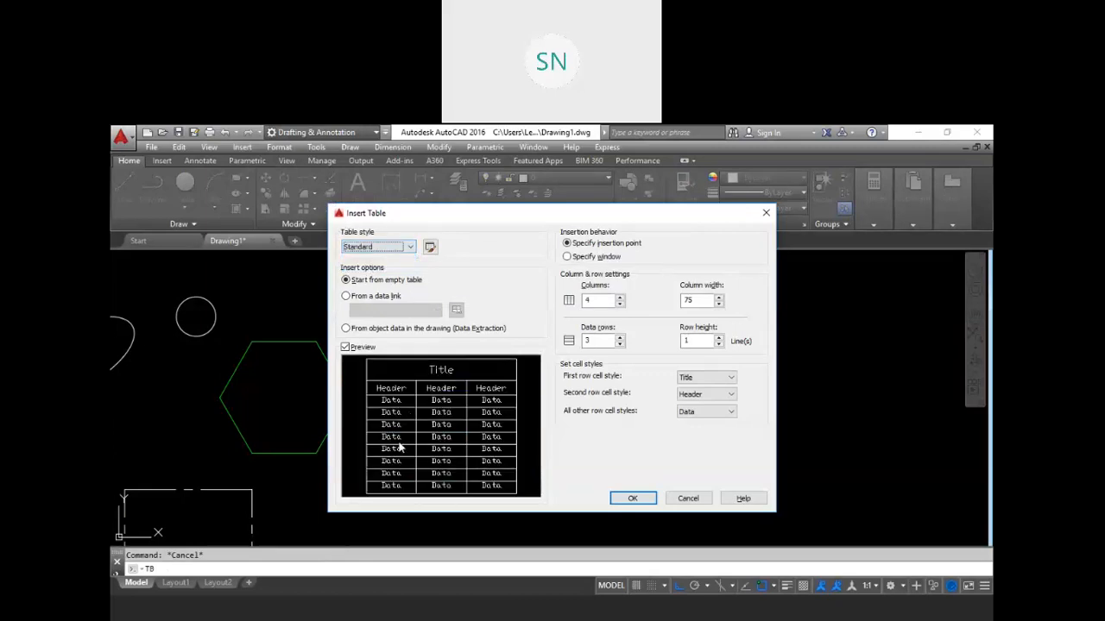
click(412, 249)
click(358, 259)
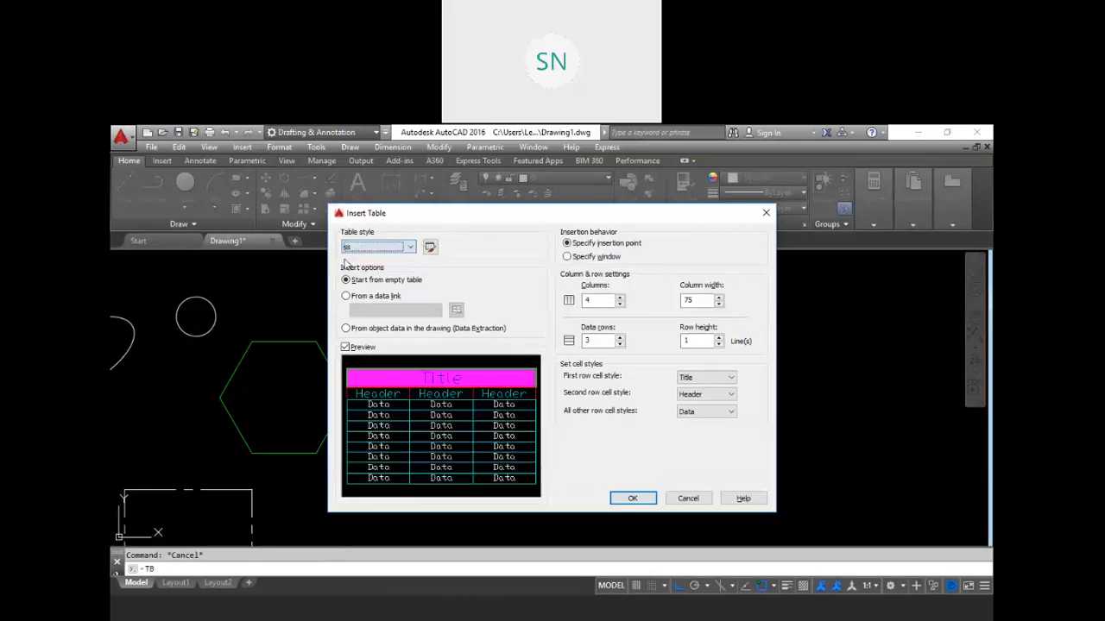
click(632, 498)
click(395, 377)
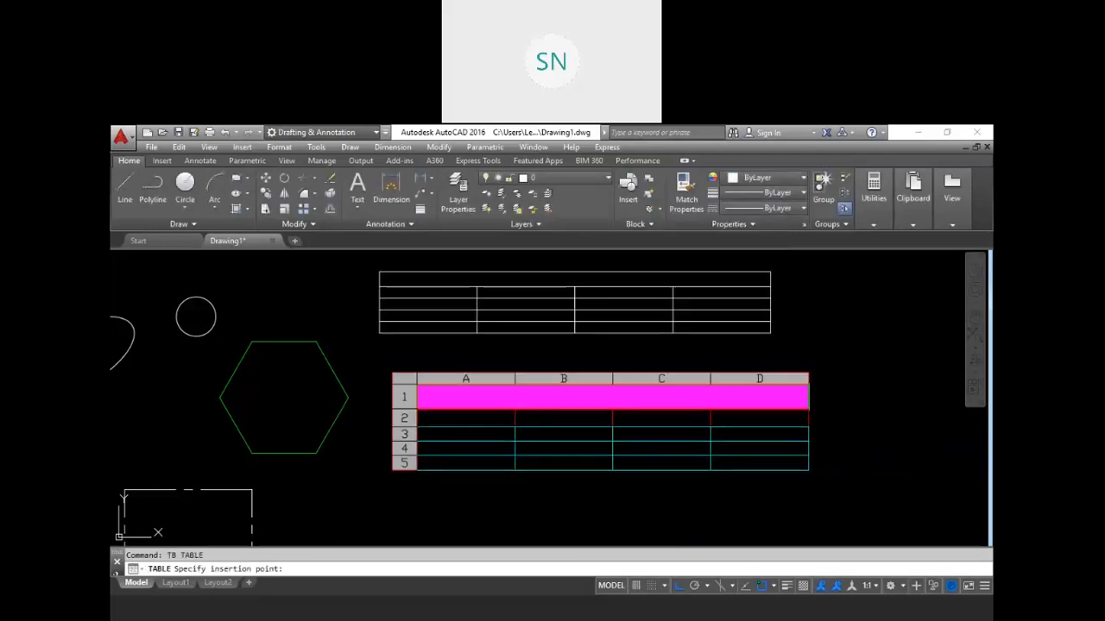
Enter "hfghdrg" as the new table's title and "fghfgfg" and "fgjfg" in header cells A2 and B2
text(hfghdrg)
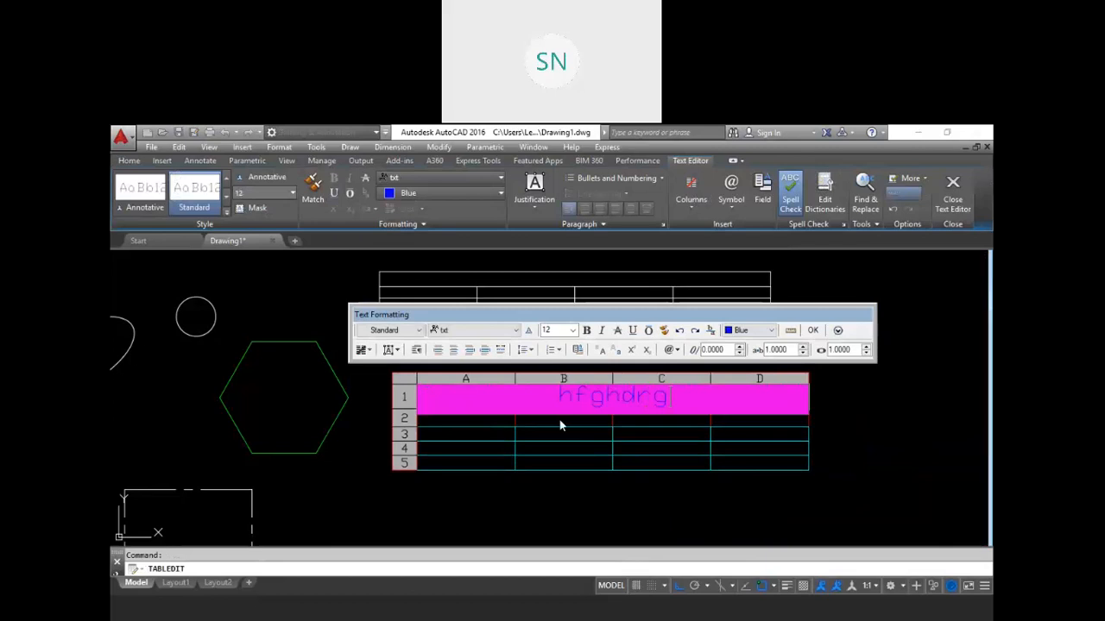
key(Tab)
text(fghfgfg)
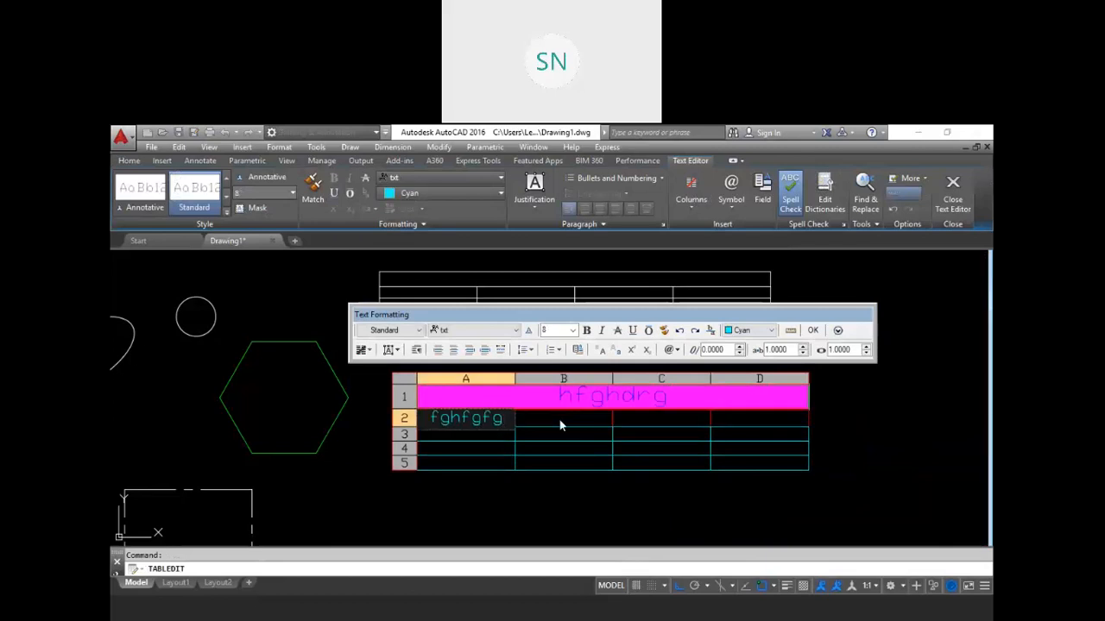
key(Tab)
text(fghfg)
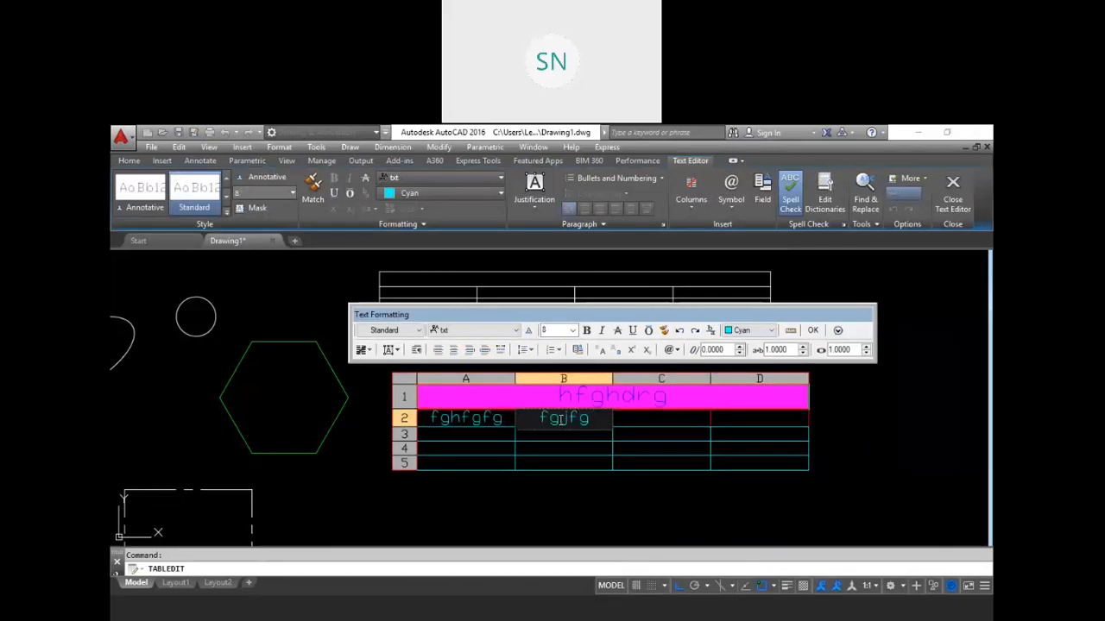
Fill cells A3 to C3 with "ghmgn", "jyghjgyh" and "gmjgh", and finish editing the table
key(Tab)
key(Tab)
key(Tab)
text(ghmgn)
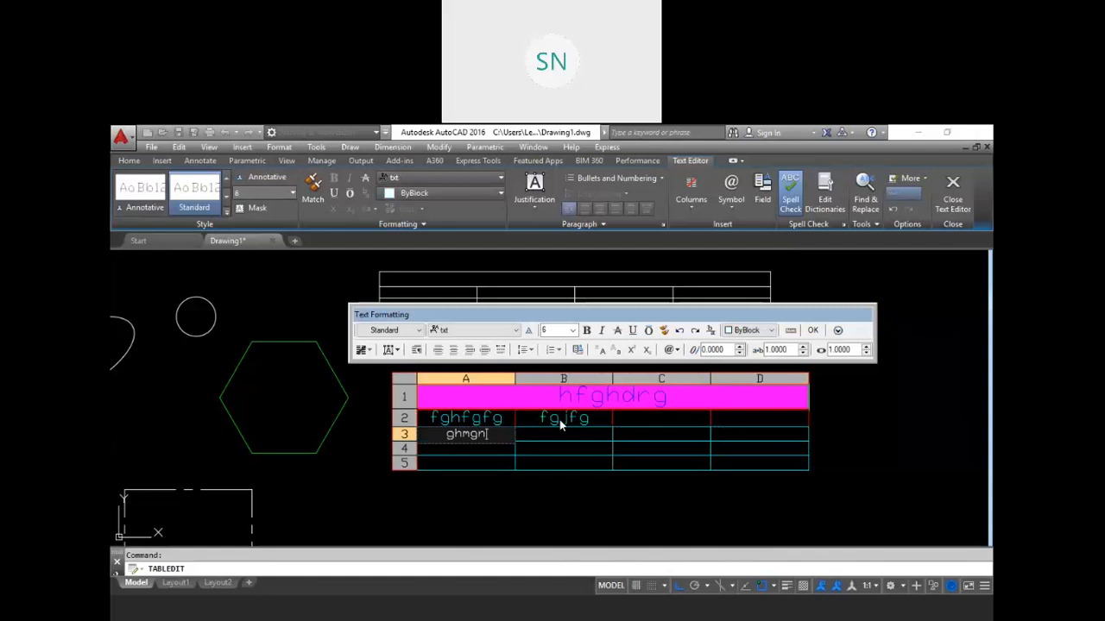
key(Tab)
text(jyghjgyh)
key(Tab)
text(gmjgh)
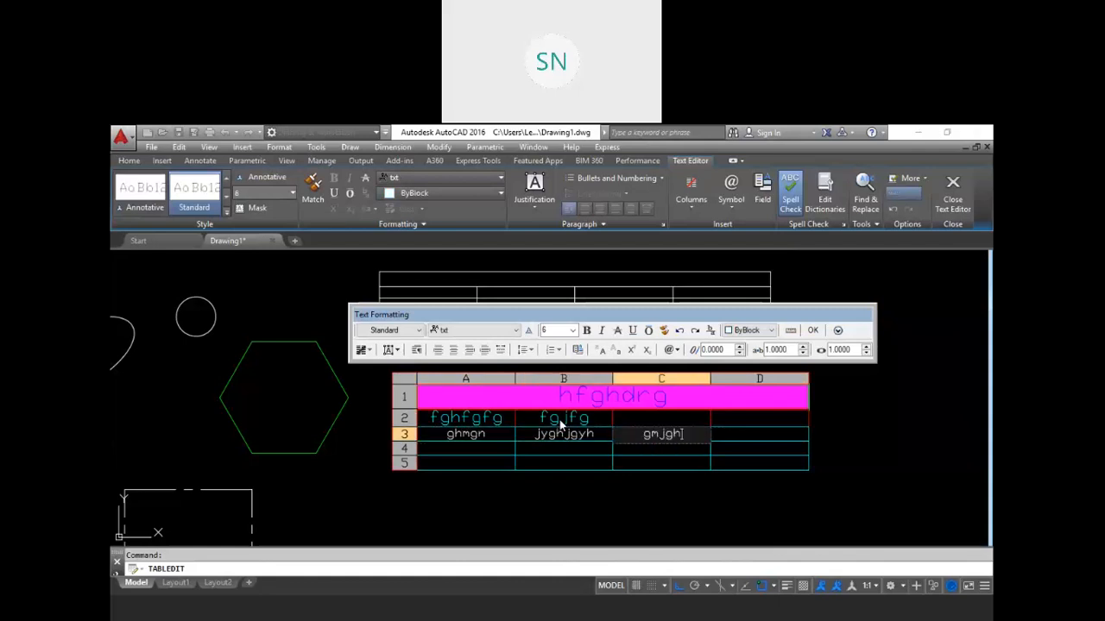
click(815, 331)
click(813, 419)
key(Escape)
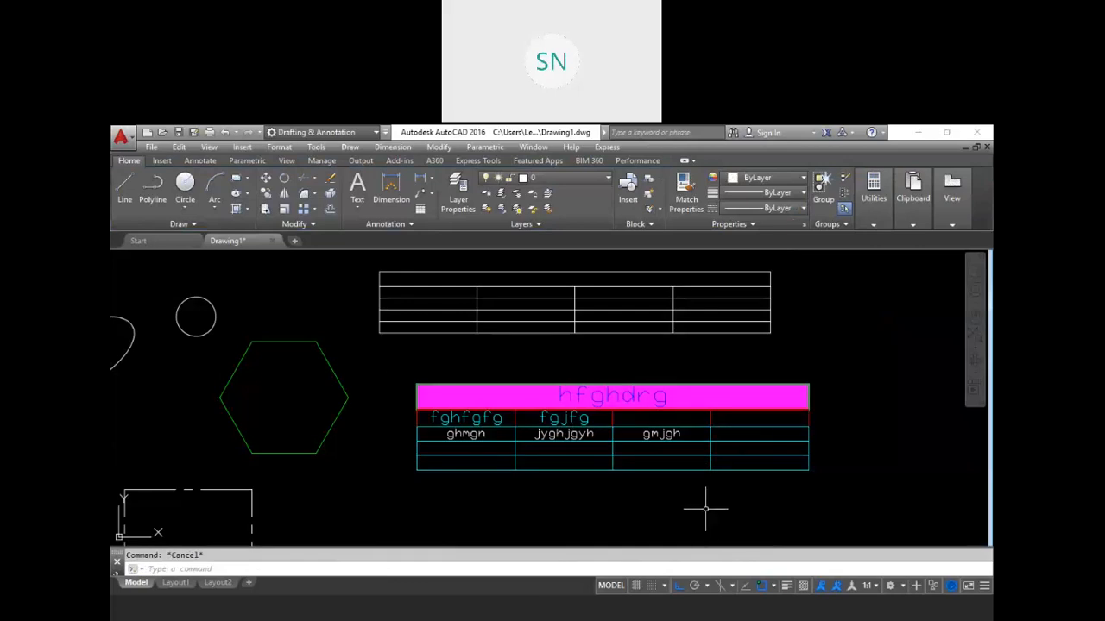
Delete the lower table filled with sample text, keeping the empty table above it
click(838, 500)
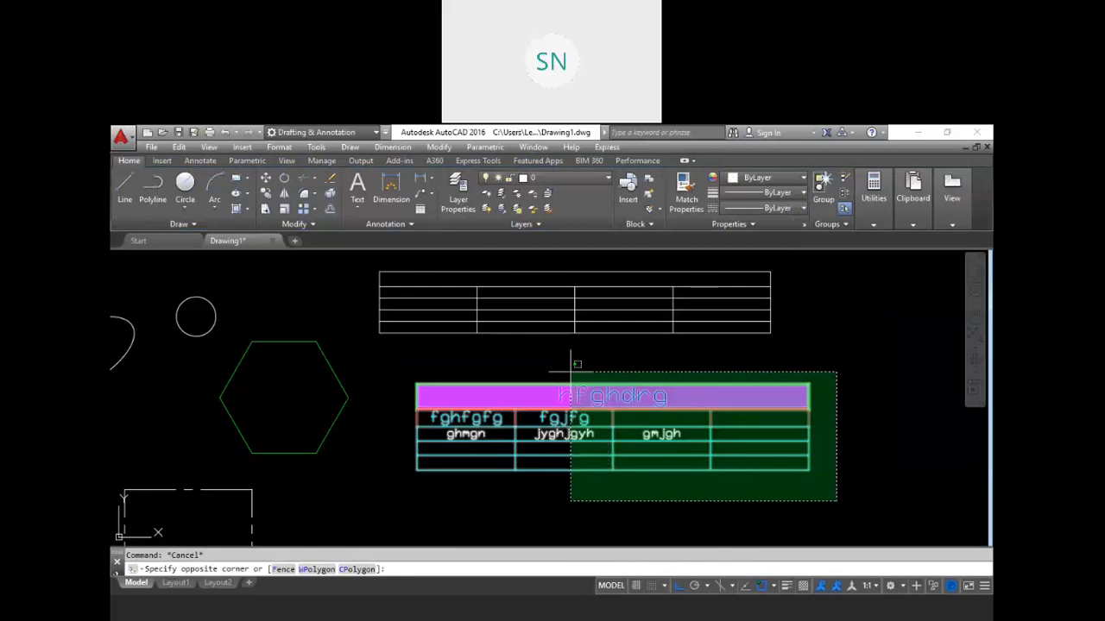
click(570, 371)
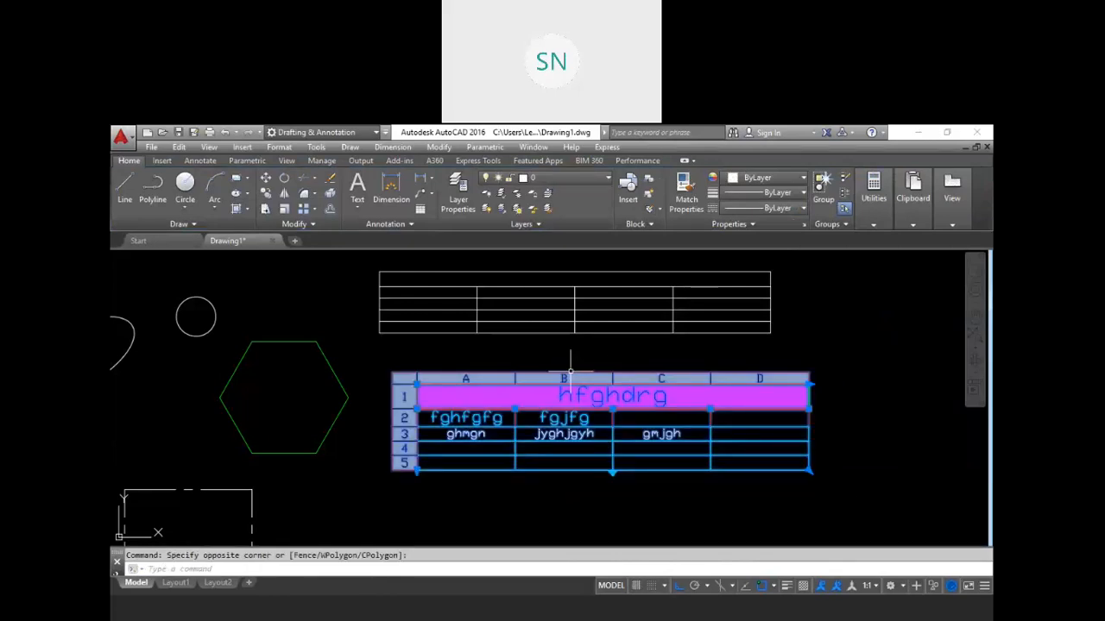
key(Delete)
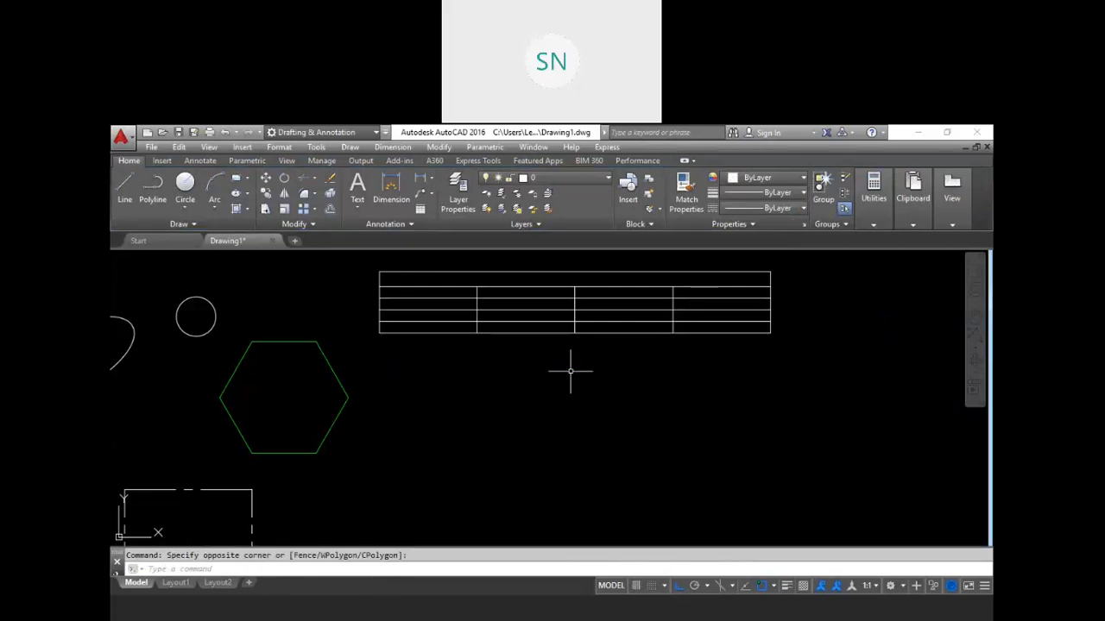
scroll(535, 420, down, 2)
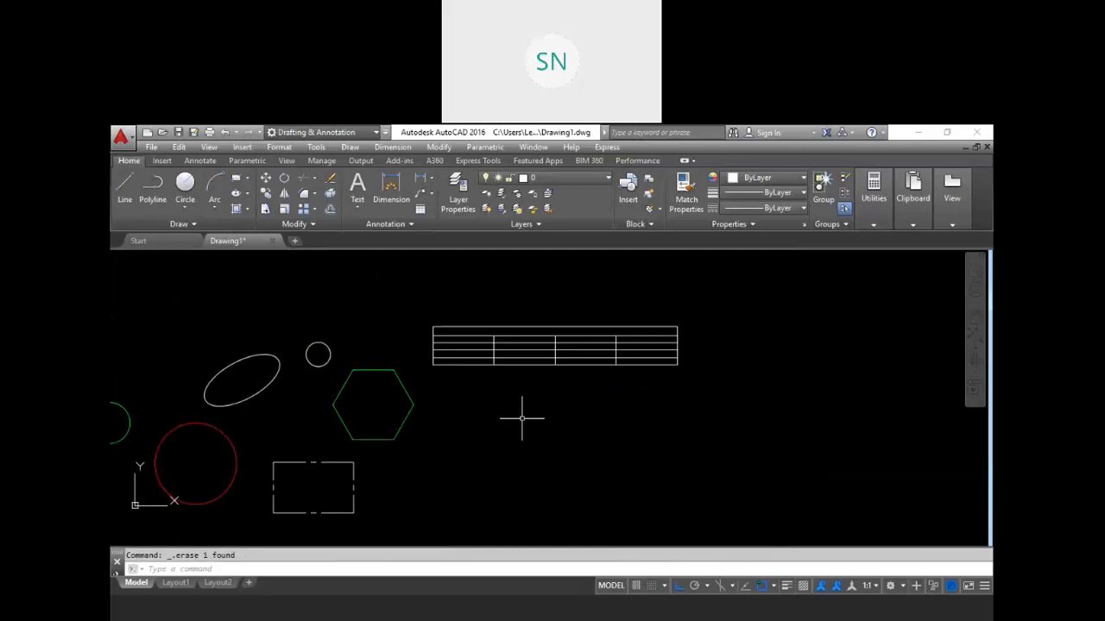
mouse_move(491, 434)
middle_down()
mouse_move(515, 441)
mouse_move(575, 385)
middle_up()
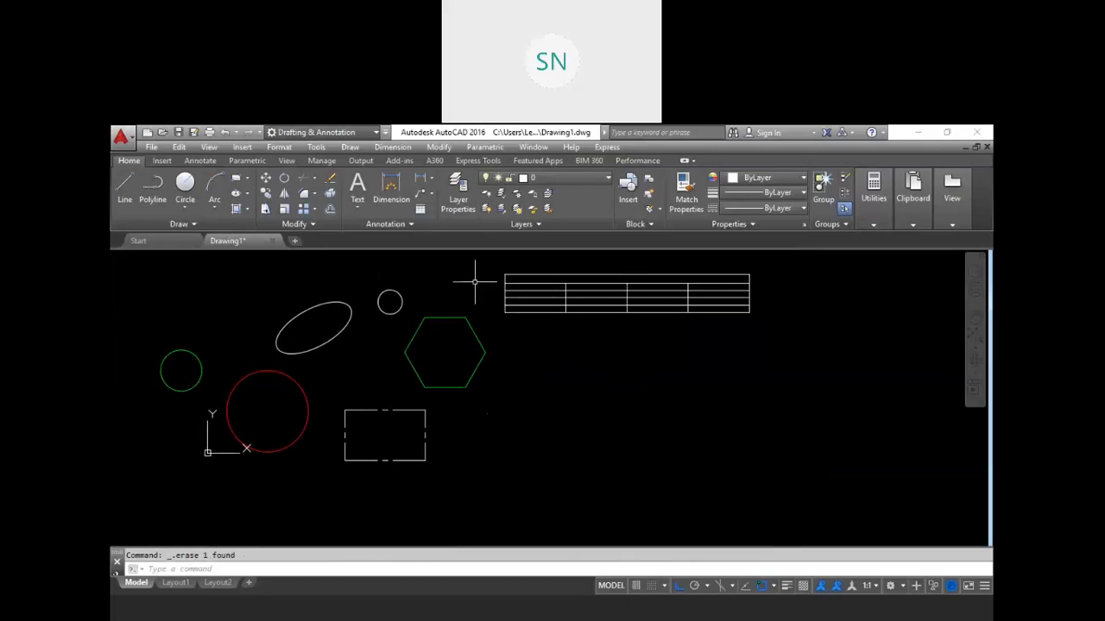
key(Escape)
middle_drag(455, 341, 516, 346)
scroll(515, 346, down, 2)
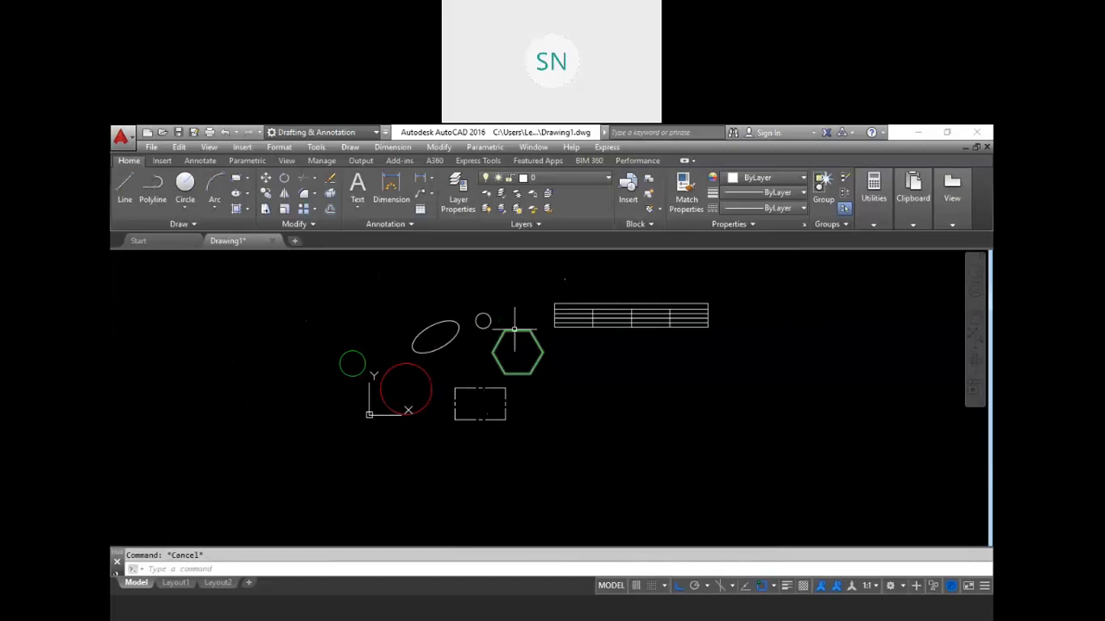
Create a new drawing from the Tutorial-iarch.dwt template after browsing the other available templates
click(148, 134)
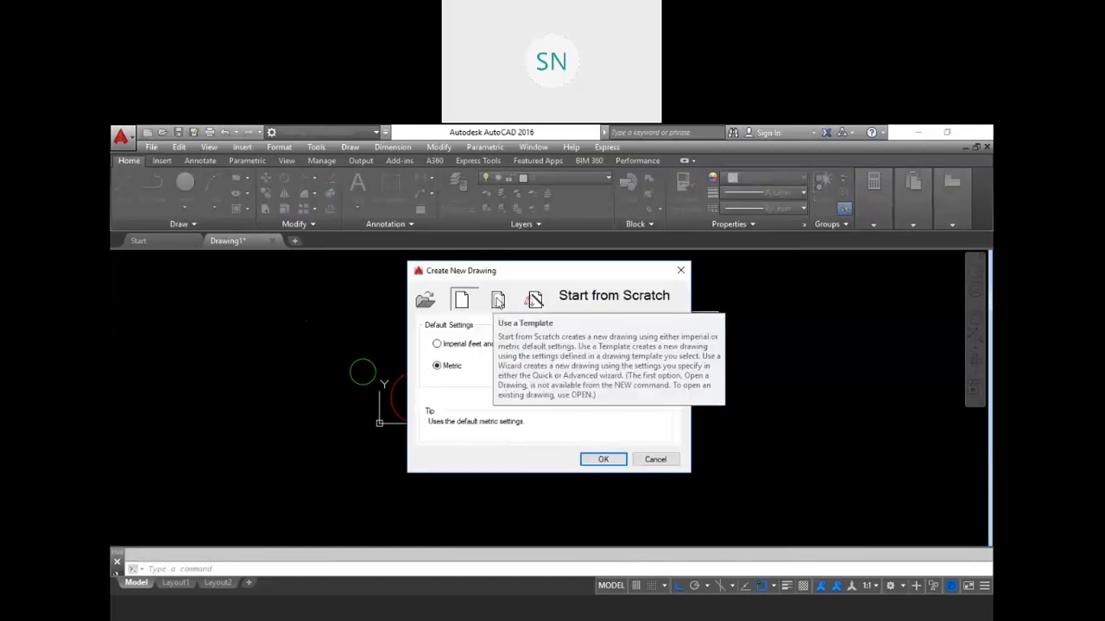
click(498, 301)
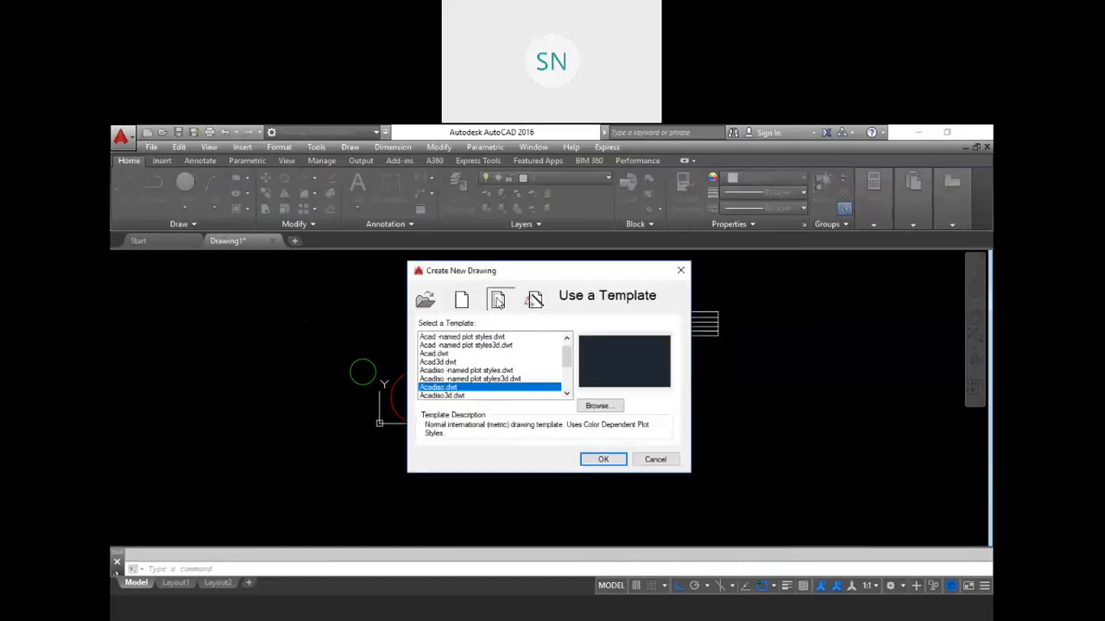
click(432, 337)
key(Down)
key(Down)
key(Down)
key(Down)
key(Down)
key(Down)
key(Down)
key(Down)
key(Down)
key(Down)
key(Down)
key(Down)
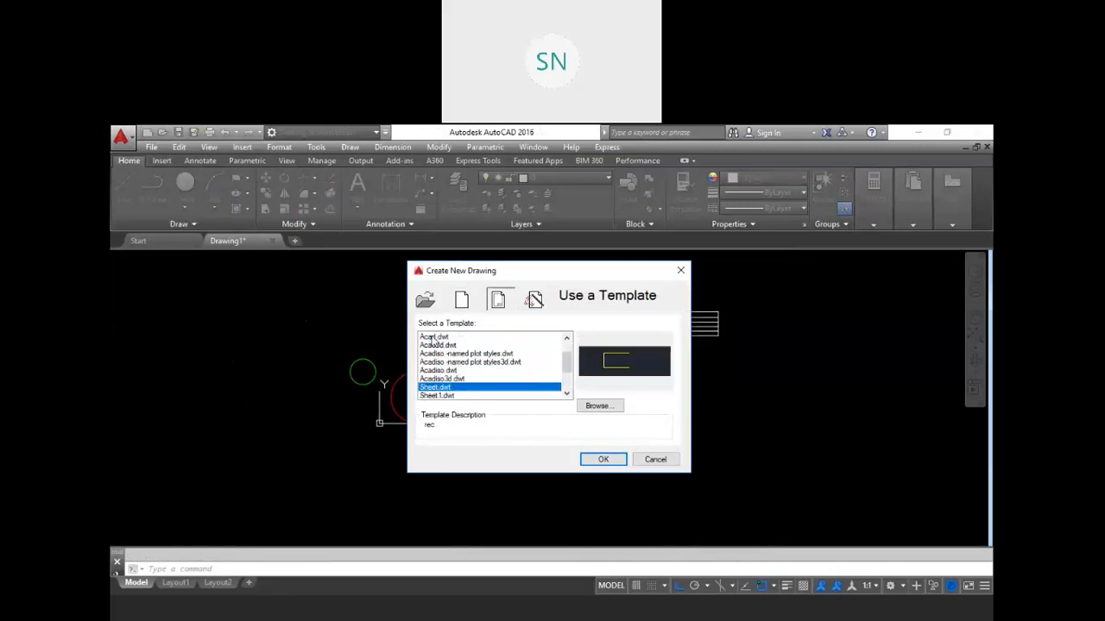
key(Down)
key(Up)
key(Up)
key(Up)
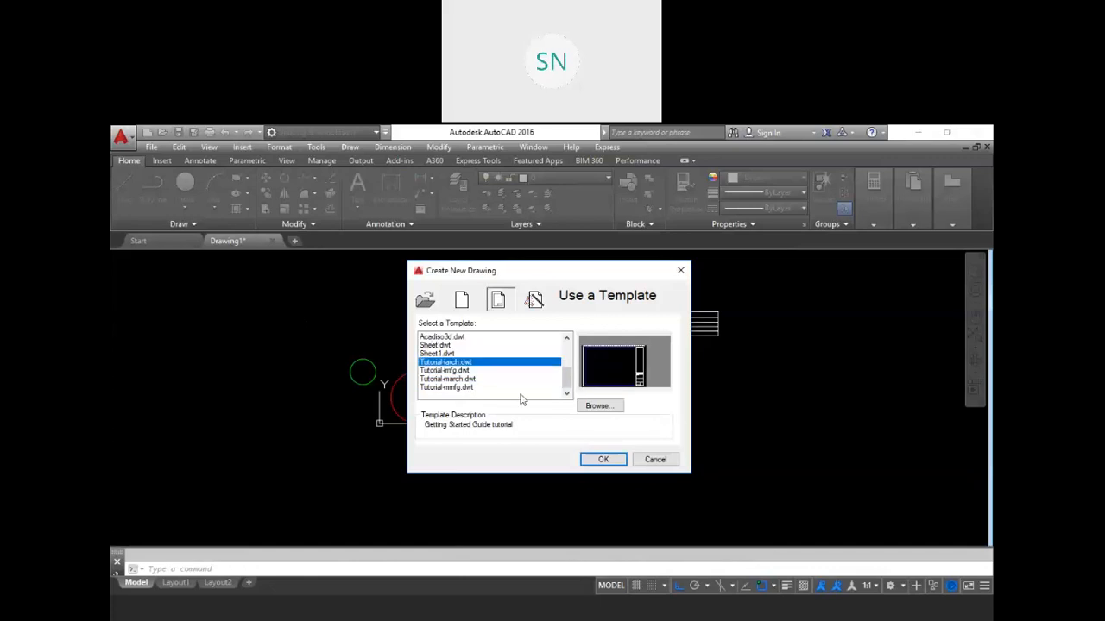
click(603, 459)
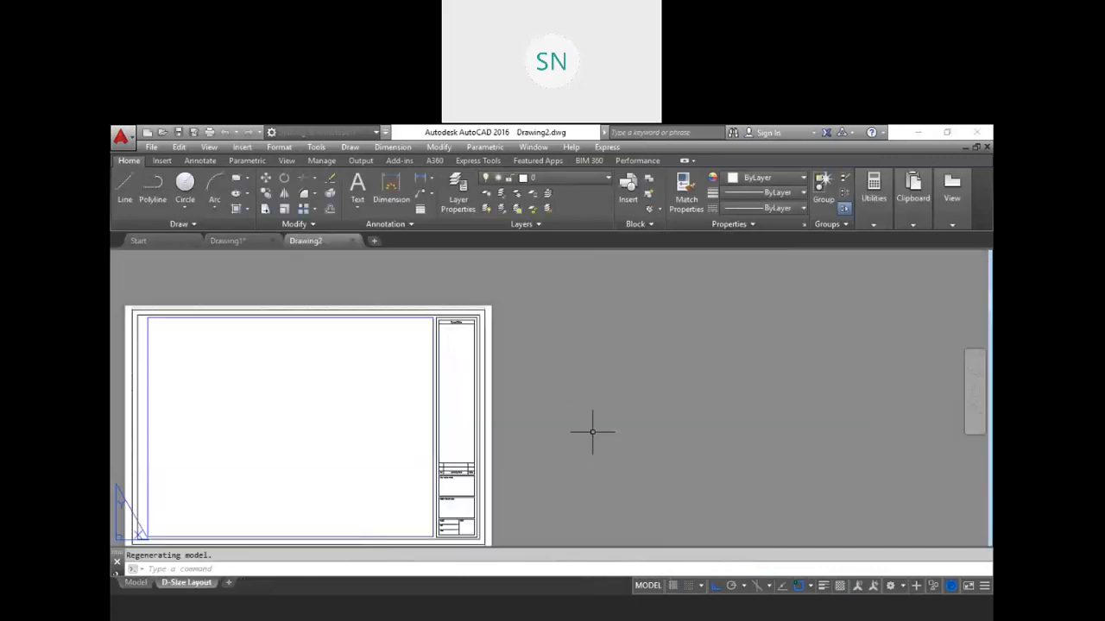
Look over the D-Size Layout's title block and show the entire drawing area in model space
scroll(531, 355, down, 2)
scroll(333, 433, up, 2)
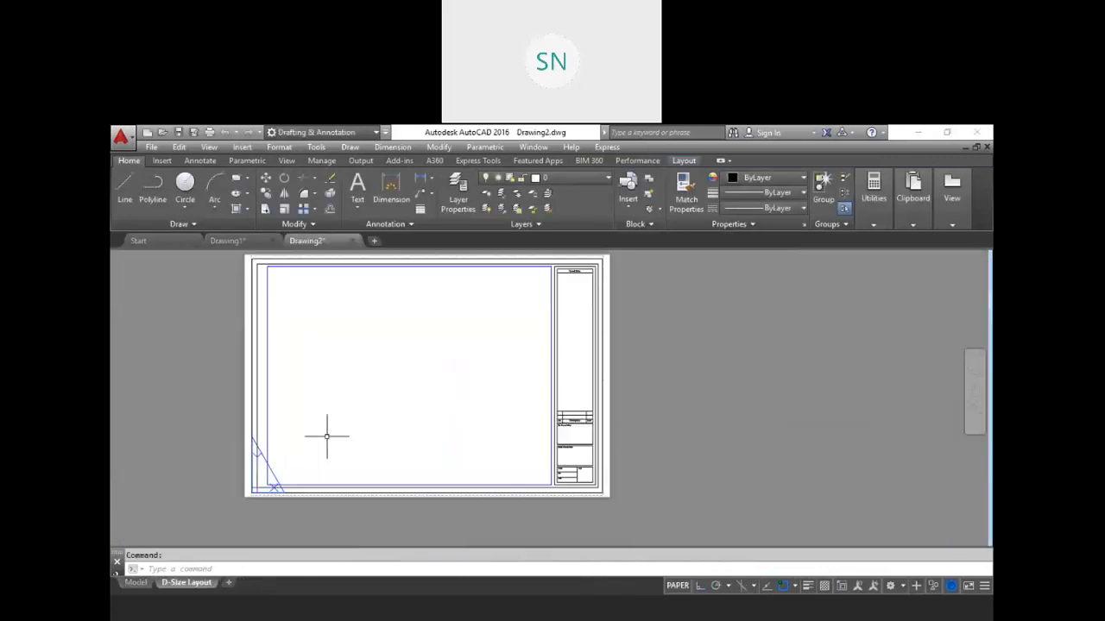
scroll(341, 420, up, 1)
scroll(661, 389, up, 3)
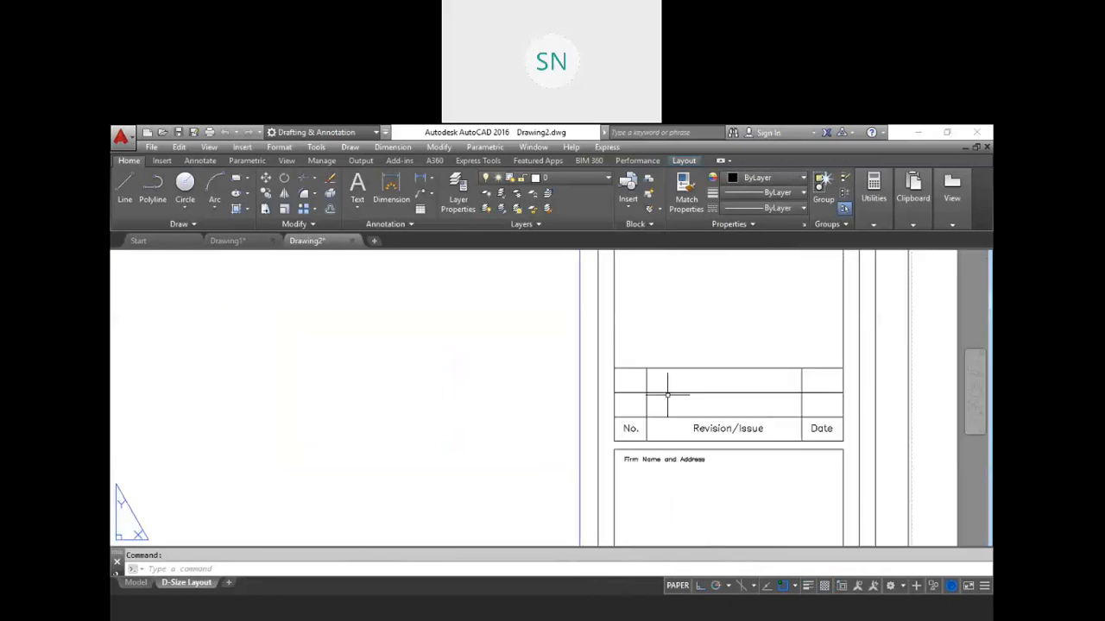
scroll(667, 390, down, 5)
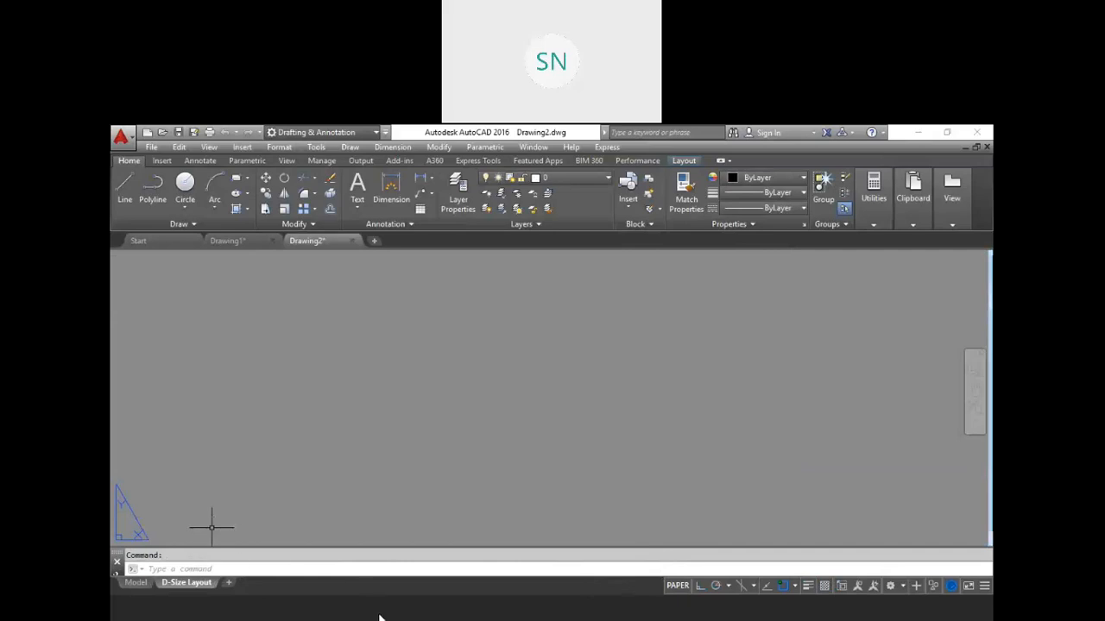
click(137, 583)
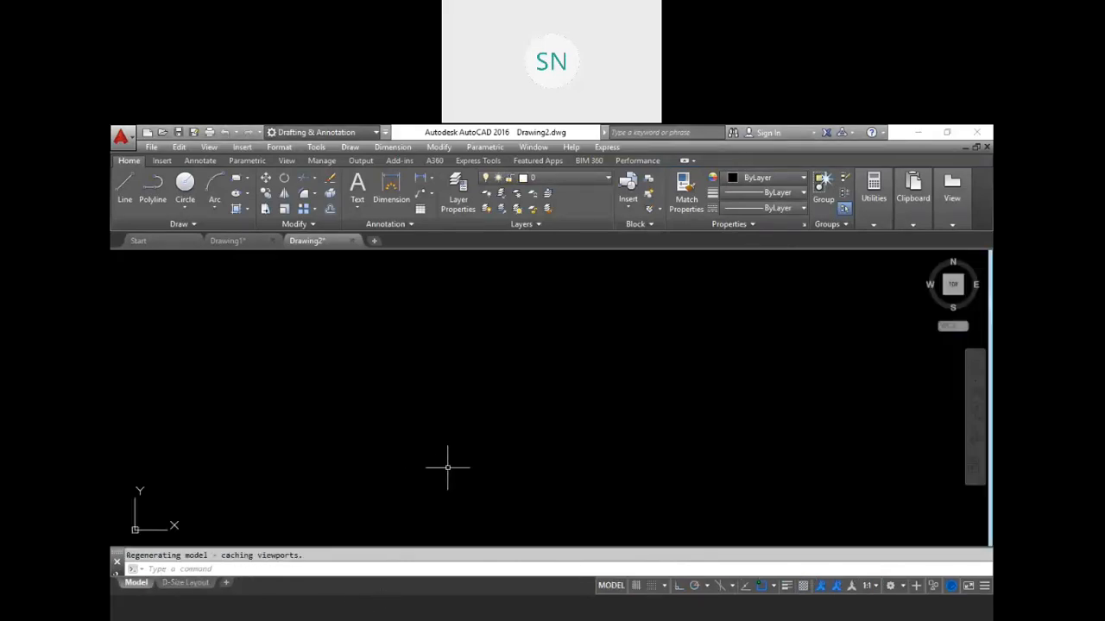
text(z)
key(Return)
text(a)
key(Return)
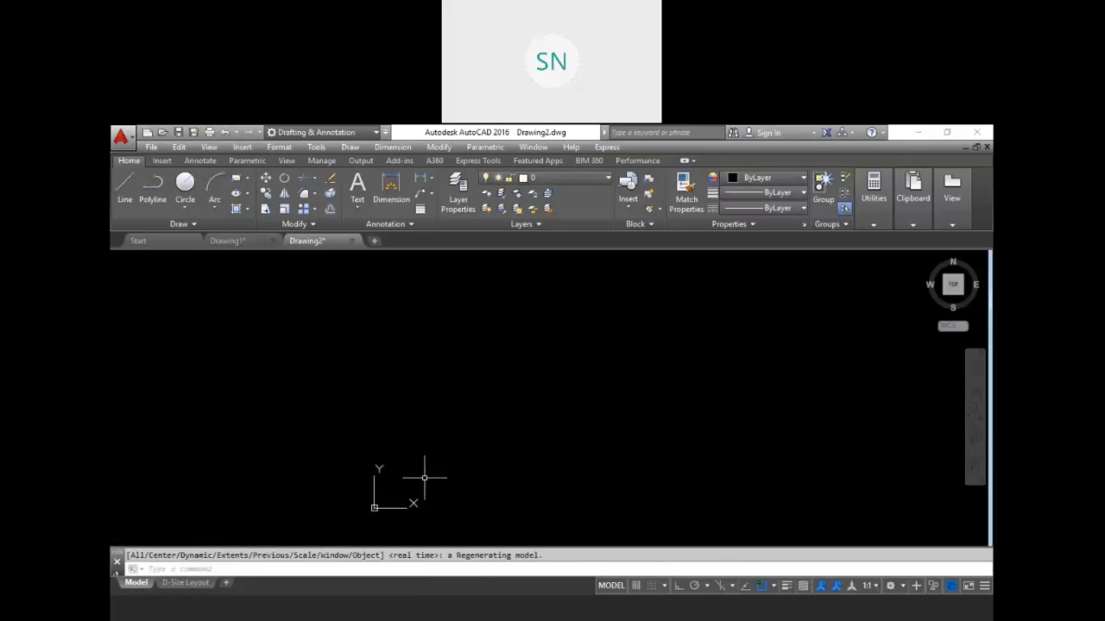
Return to the D-Size Layout and fit the whole sheet in view
click(177, 584)
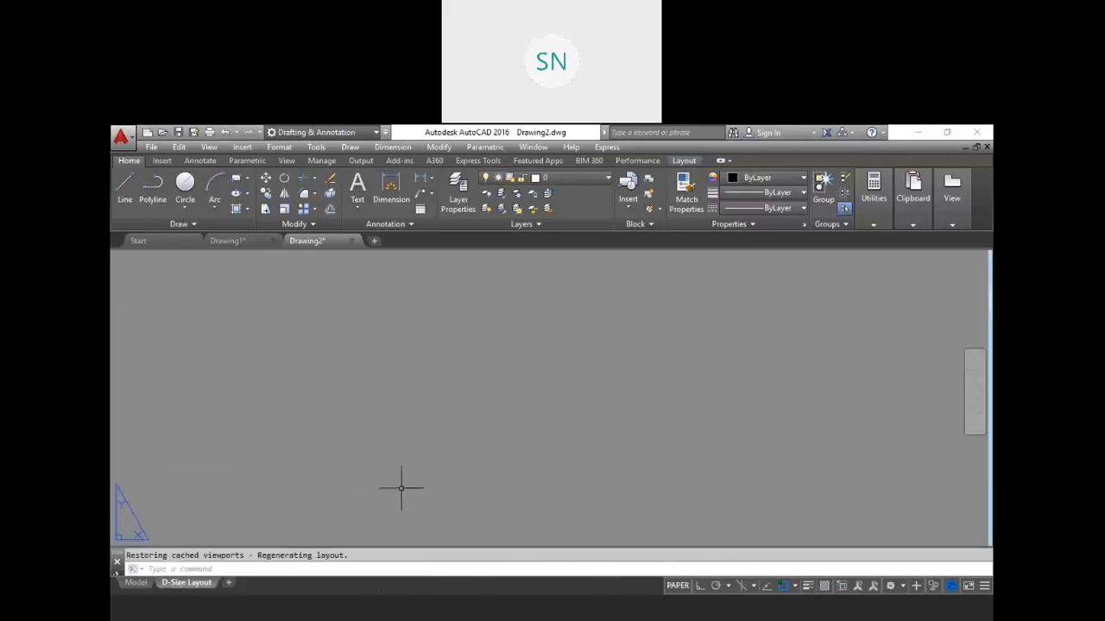
text(z)
key(Return)
text(a)
key(Return)
key(Escape)
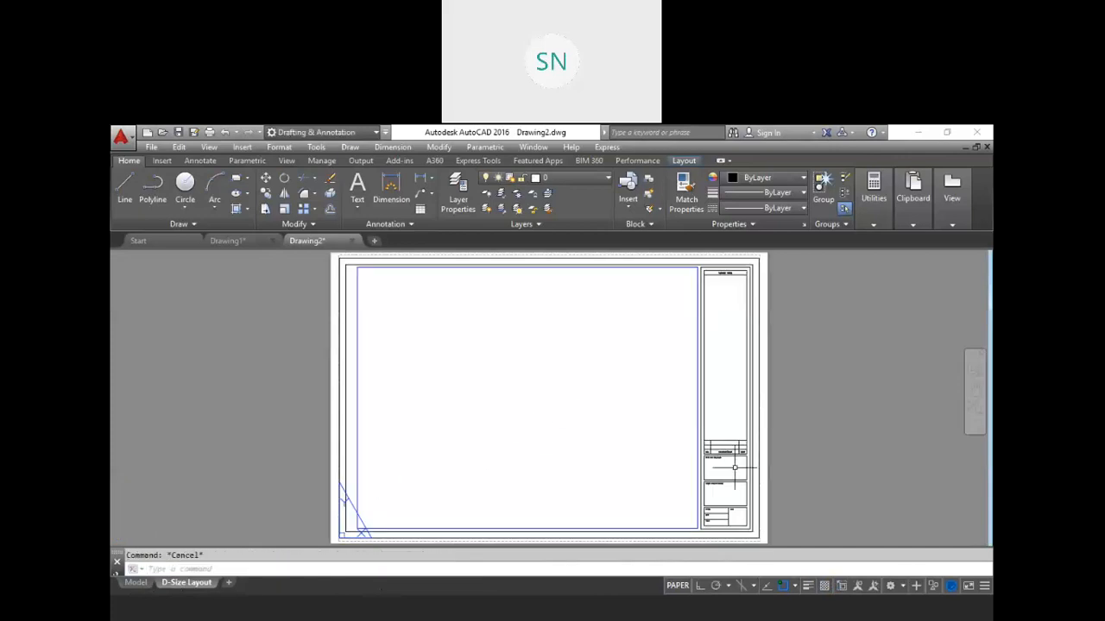
Examine the title block's revision, firm, project and sheet fields and the viewport border beside them
scroll(779, 436, up, 5)
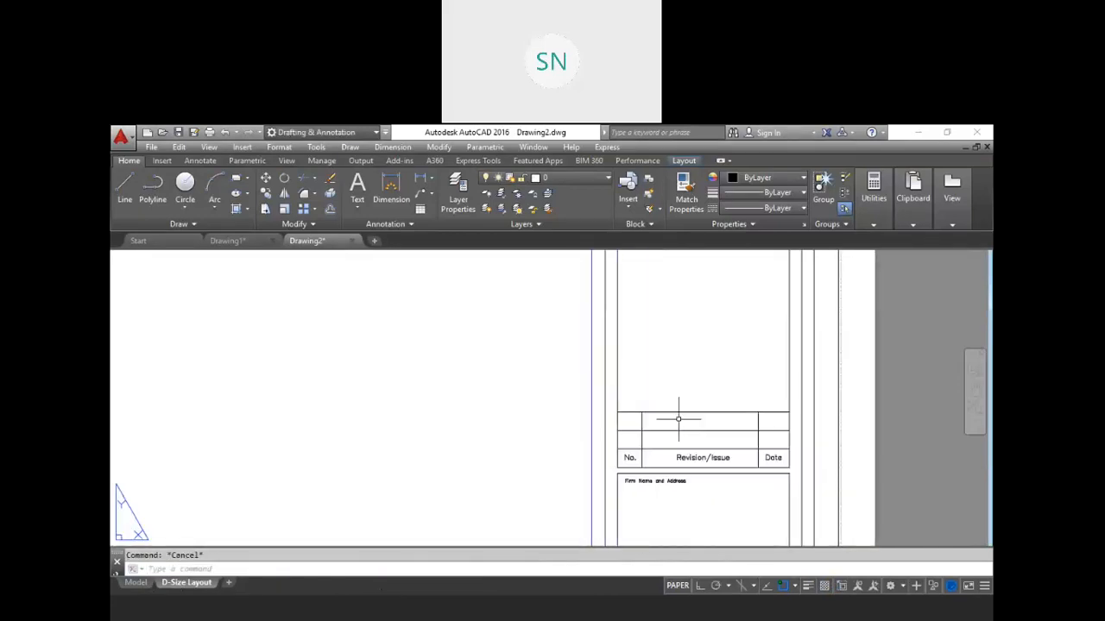
middle_drag(681, 399, 644, 261)
scroll(663, 510, down, 6)
scroll(672, 355, up, 2)
scroll(672, 355, up, 3)
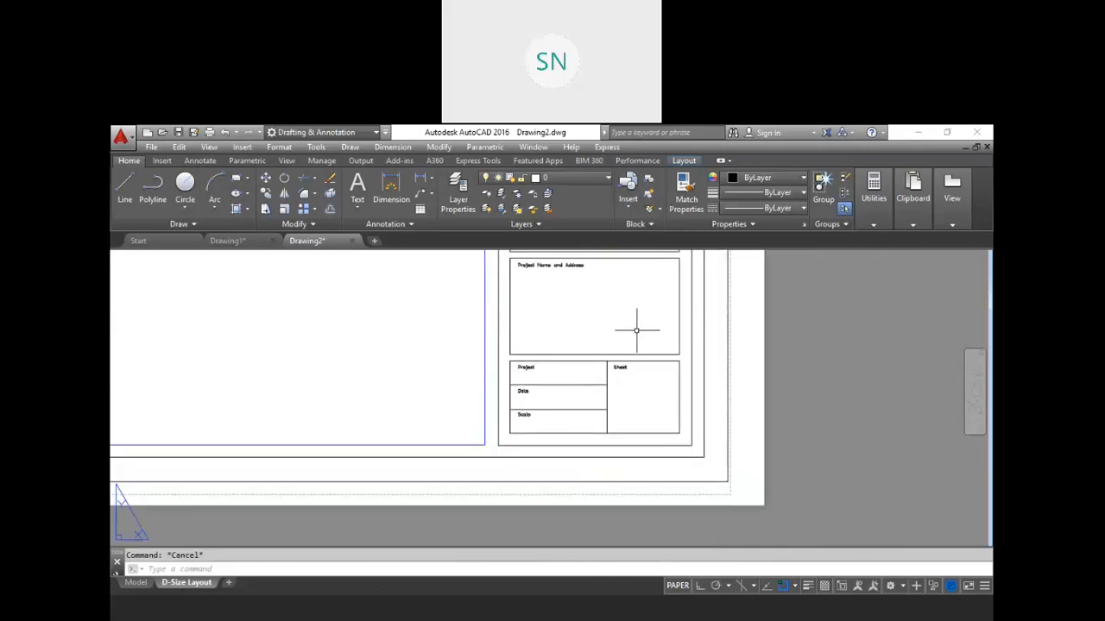
scroll(612, 296, down, 2)
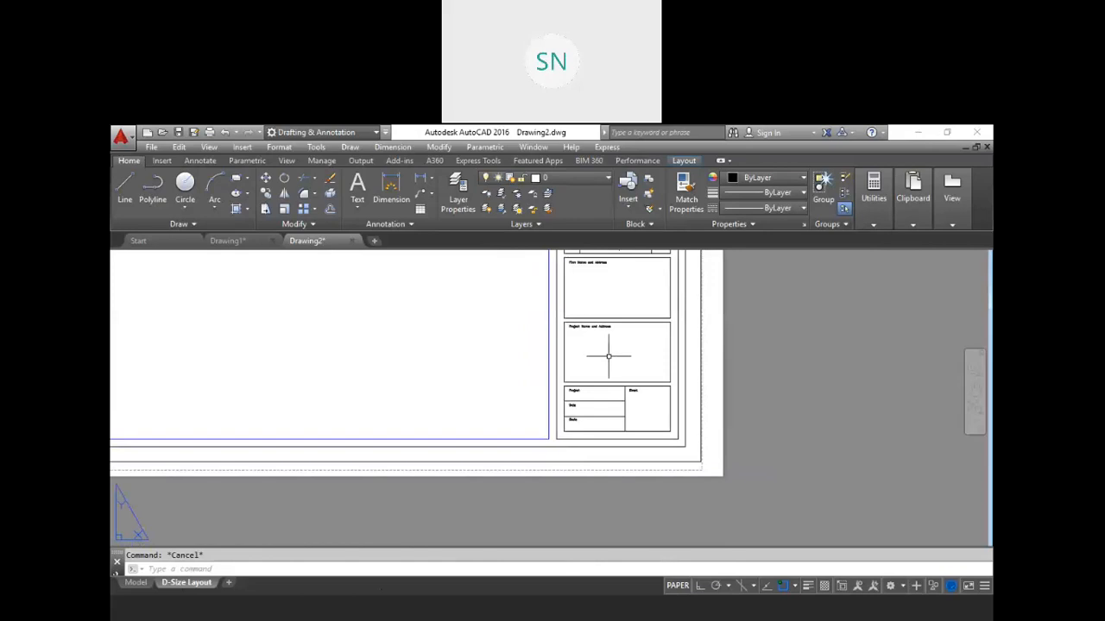
click(546, 391)
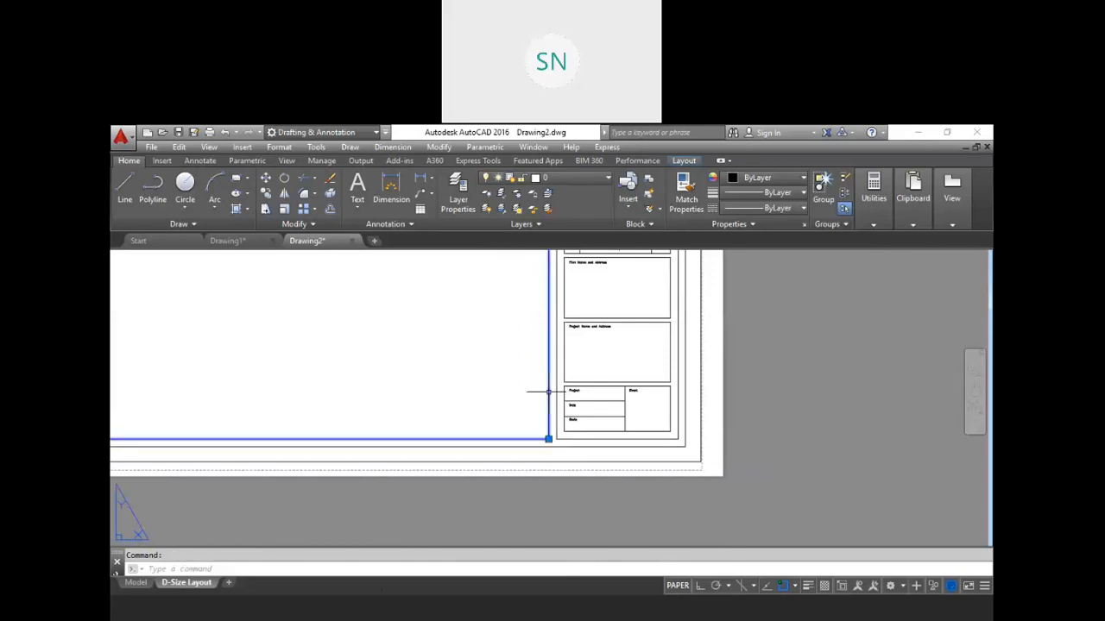
scroll(554, 404, down, 5)
scroll(502, 358, up, 2)
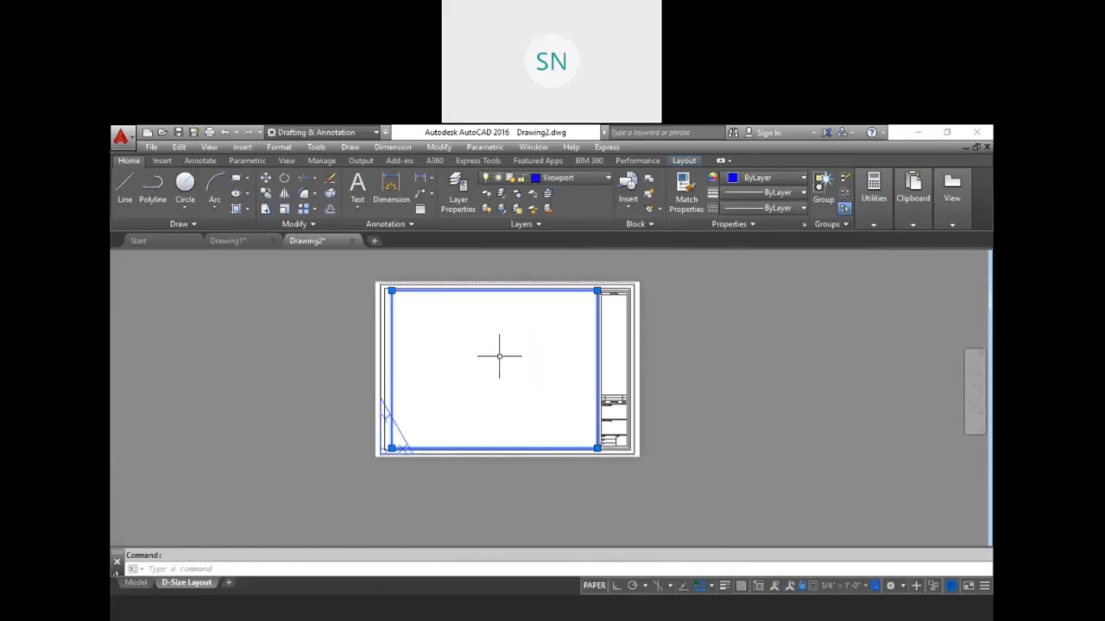
Switch back to model space of the template drawing and zoom to all
click(136, 582)
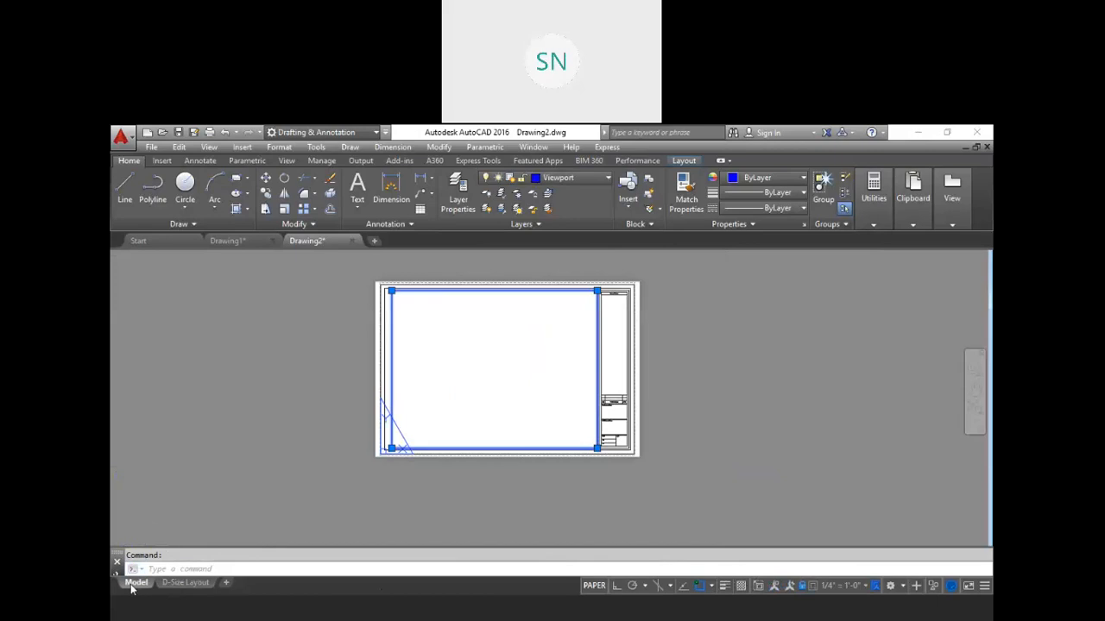
key(Escape)
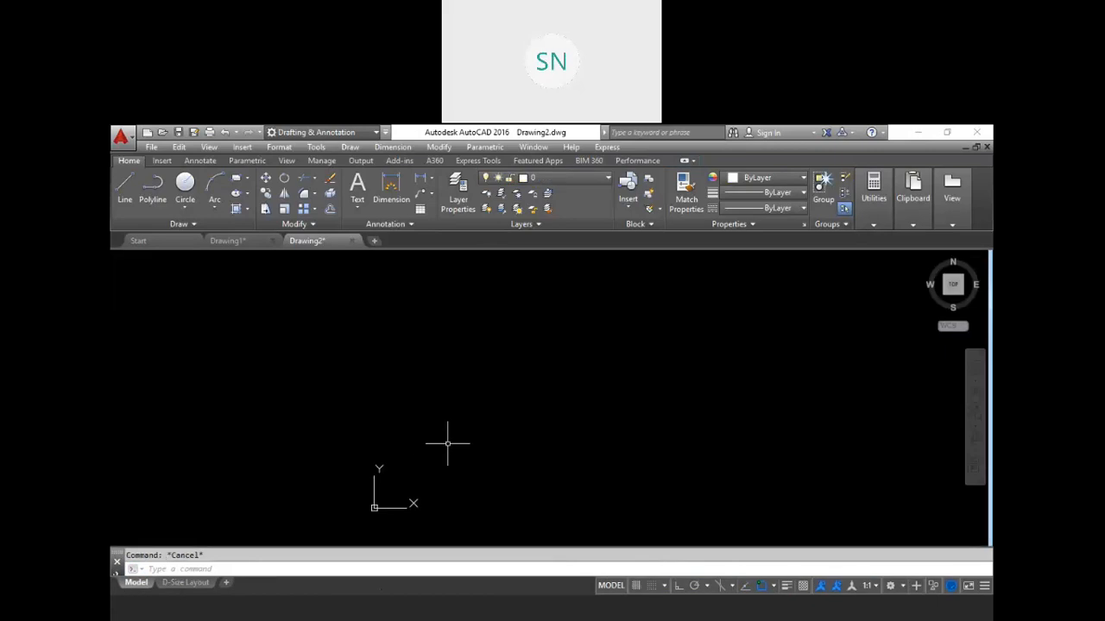
text(z)
key(Return)
text(a)
key(Return)
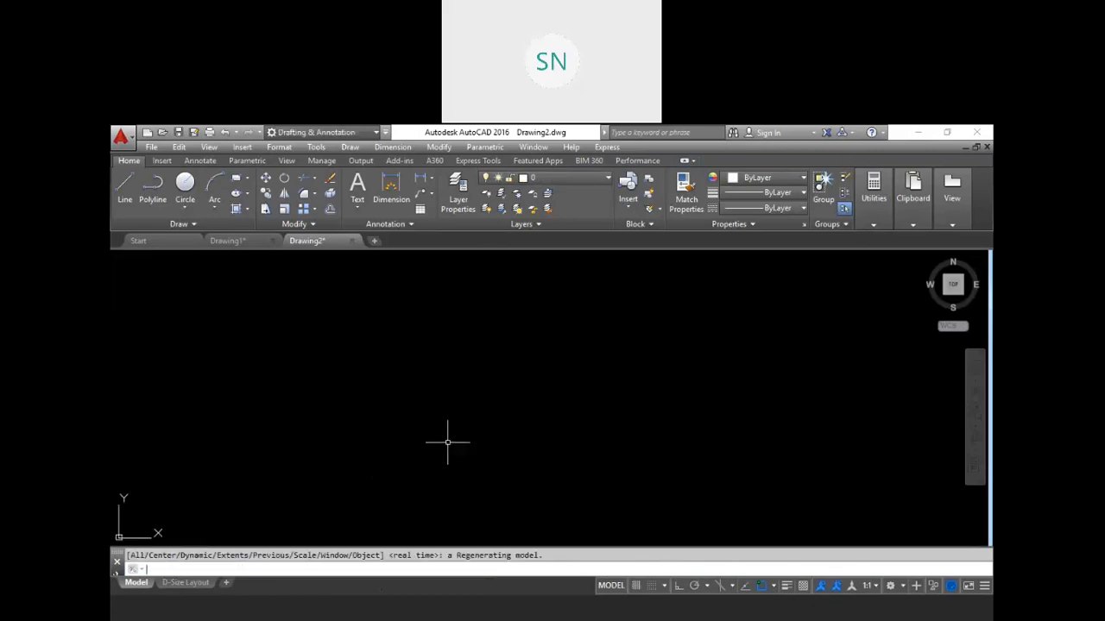
key(Escape)
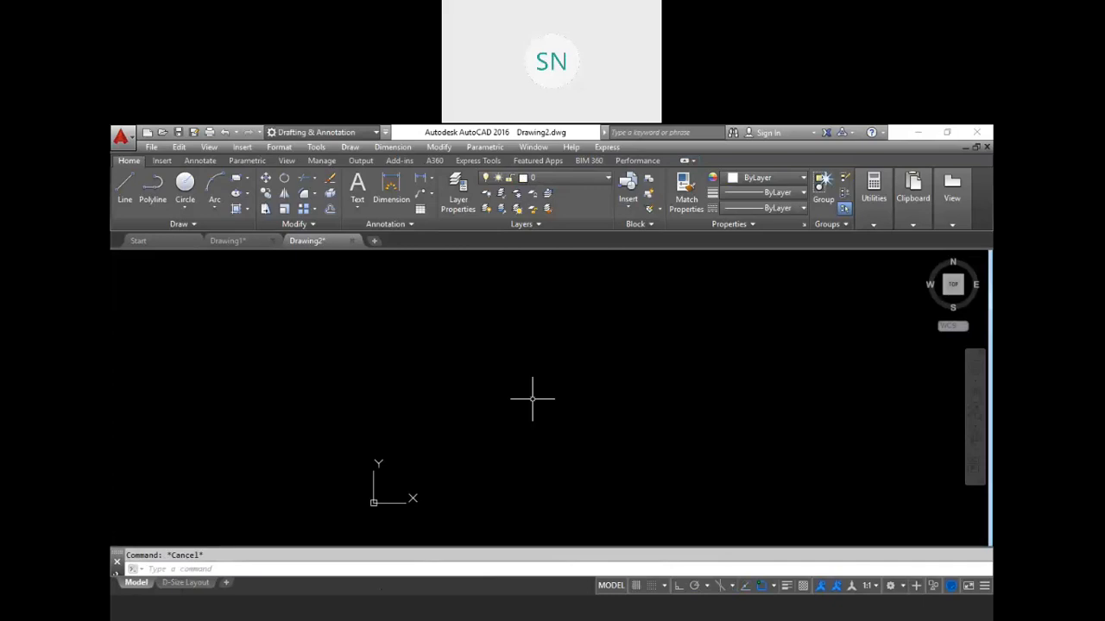
Return to Drawing1 and erase all its shapes and the remaining table
click(228, 242)
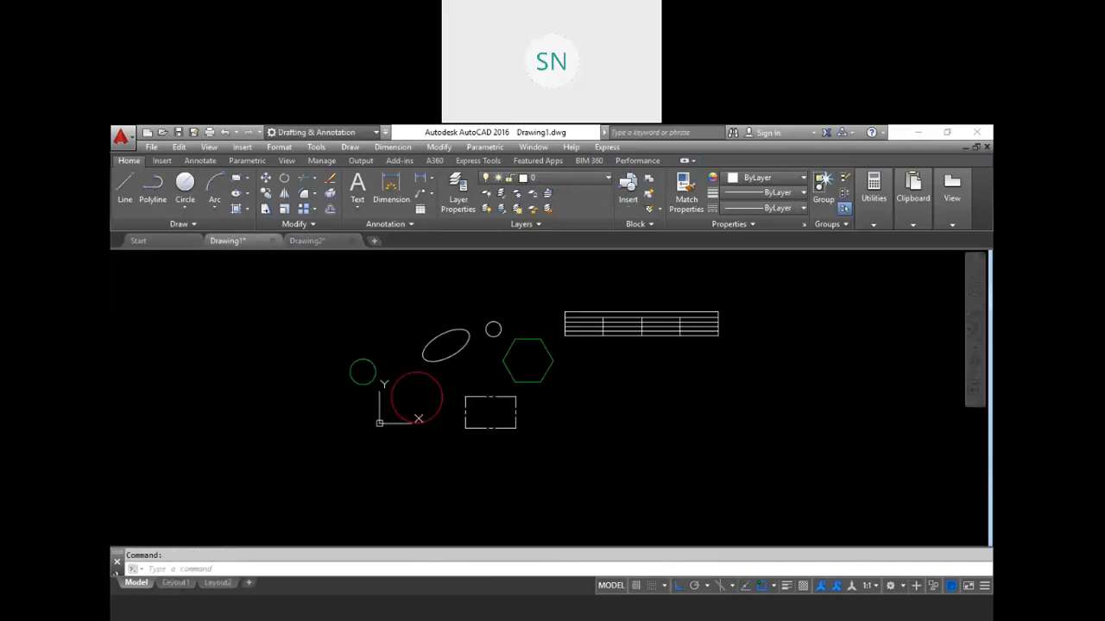
click(710, 479)
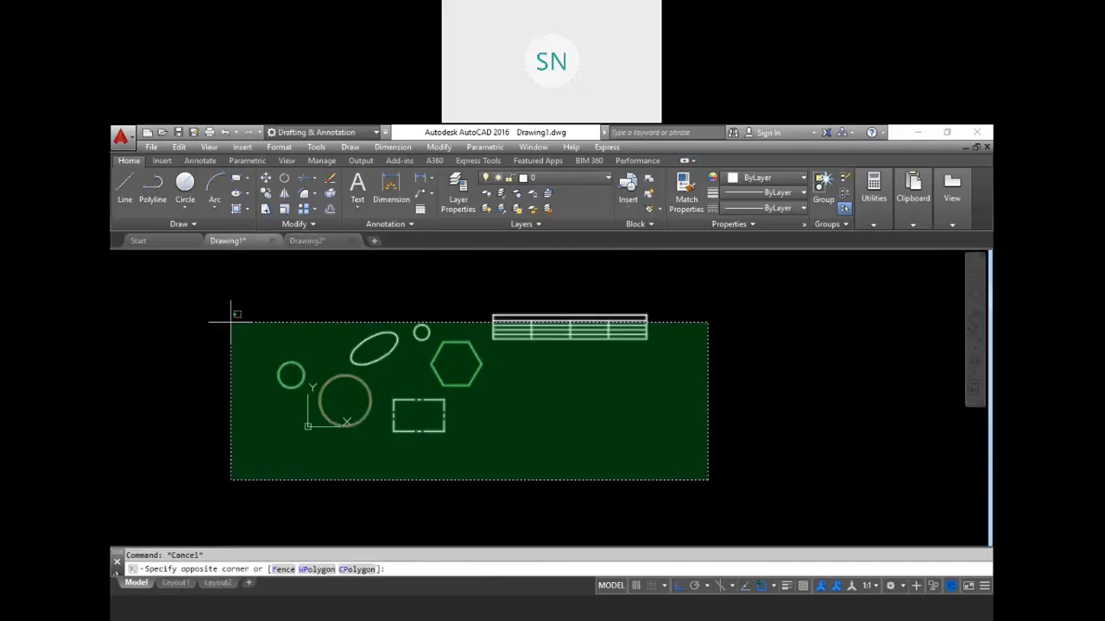
click(216, 298)
key(Delete)
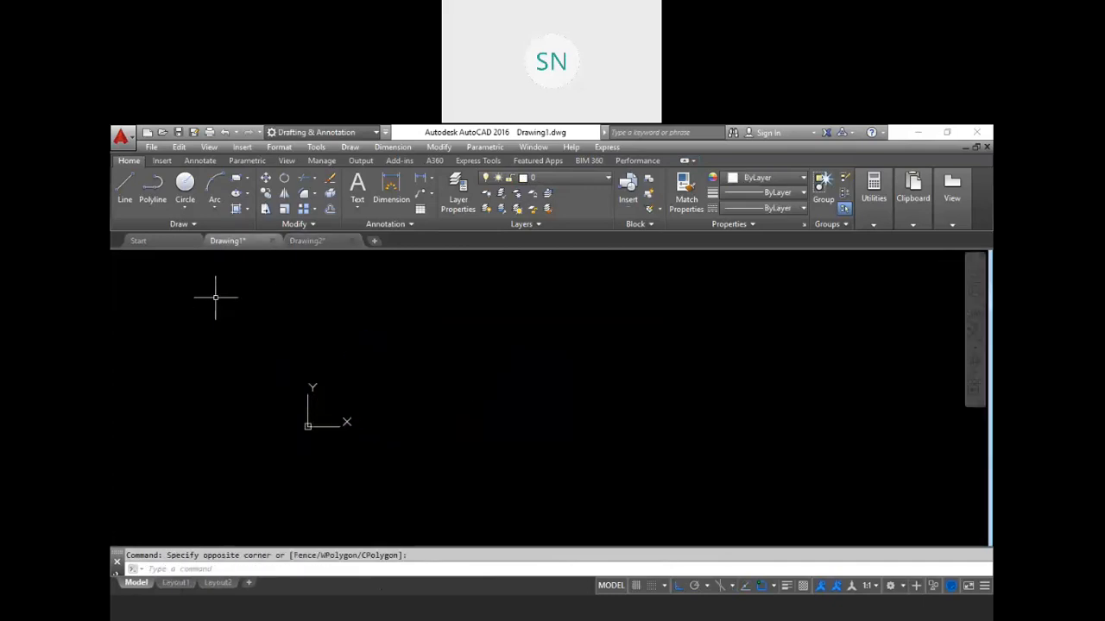
key(Escape)
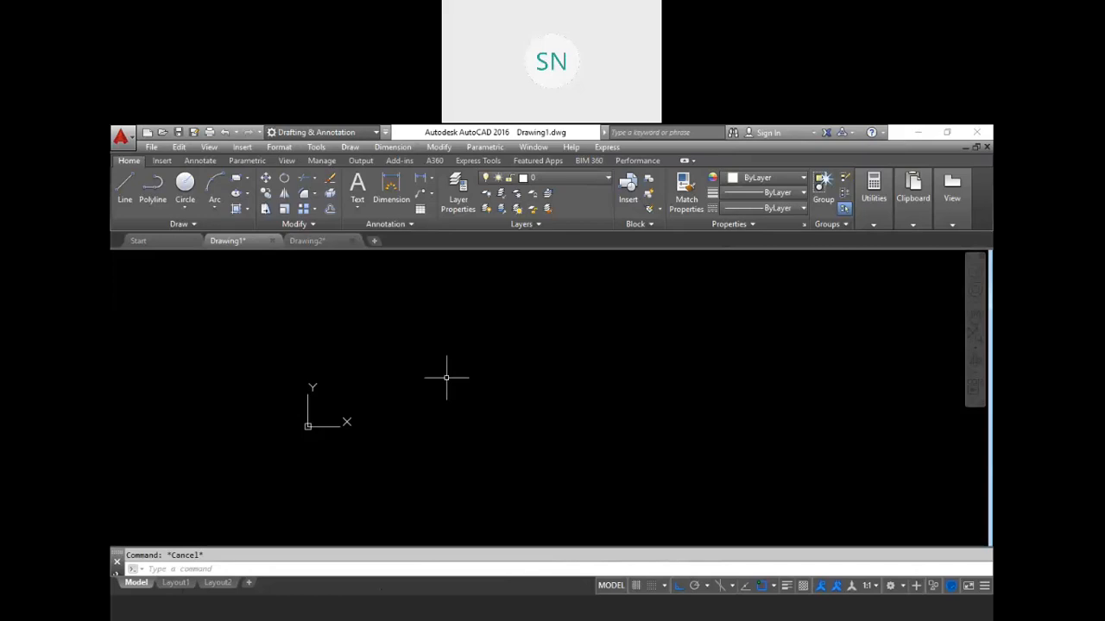
Draw a 287 by 210 rectangle in the empty model space as the sheet outline
text(rec)
key(Return)
click(410, 397)
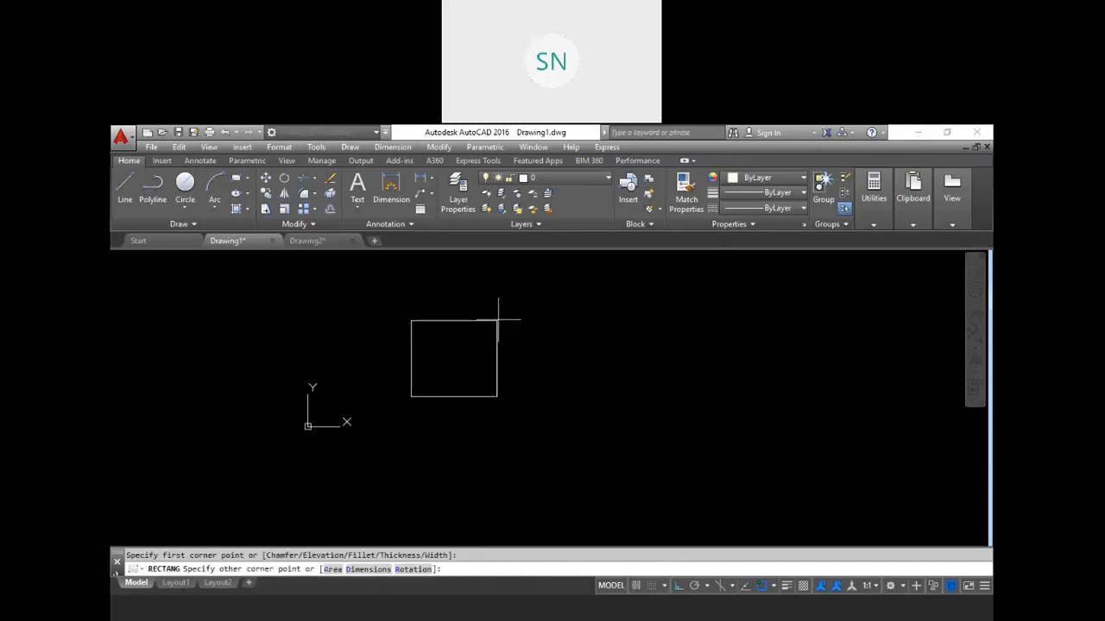
text(@287,210)
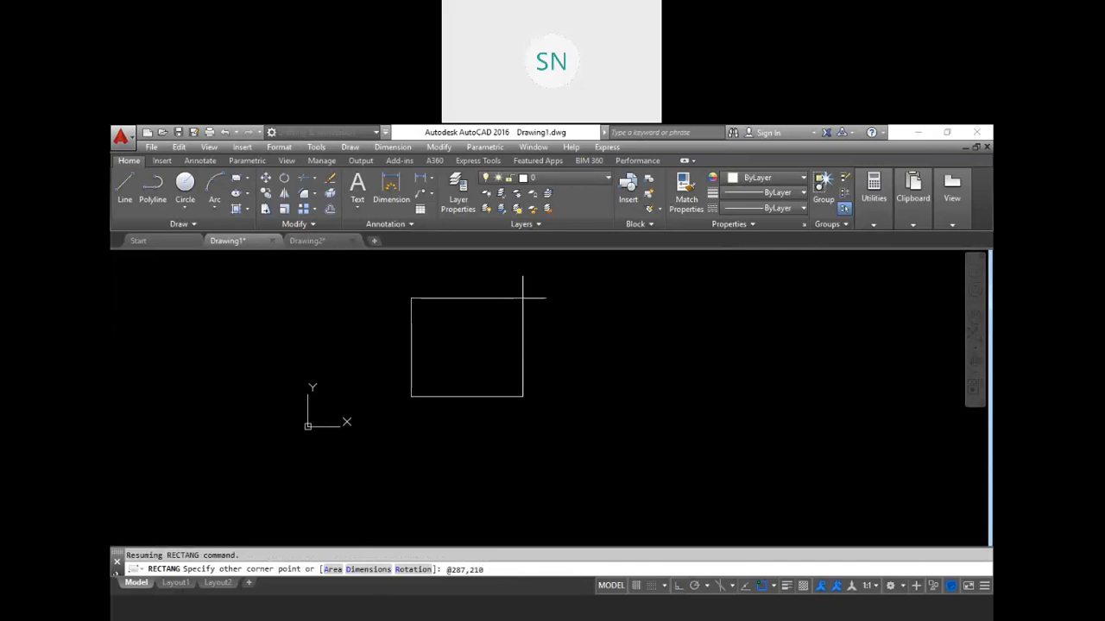
key(Return)
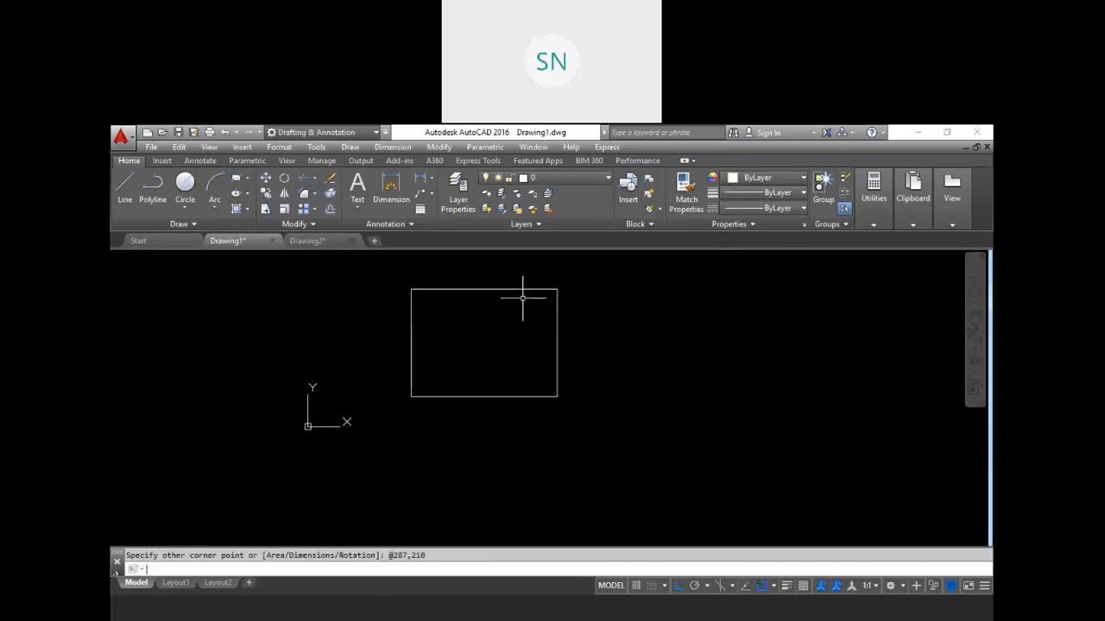
middle_drag(484, 334, 499, 350)
scroll(506, 345, up, 2)
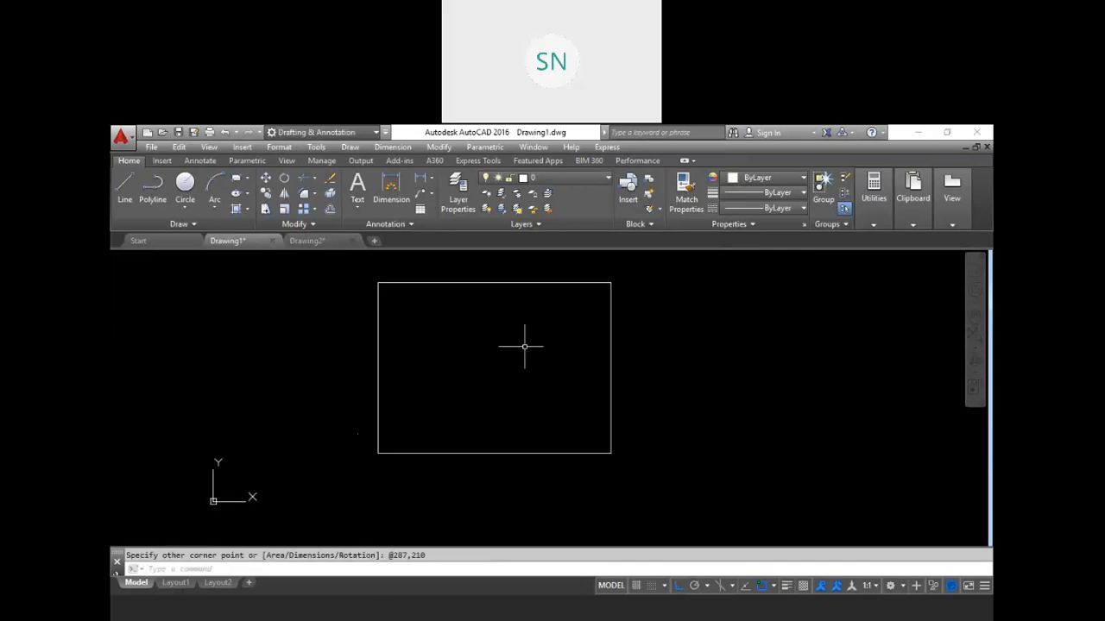
key(Escape)
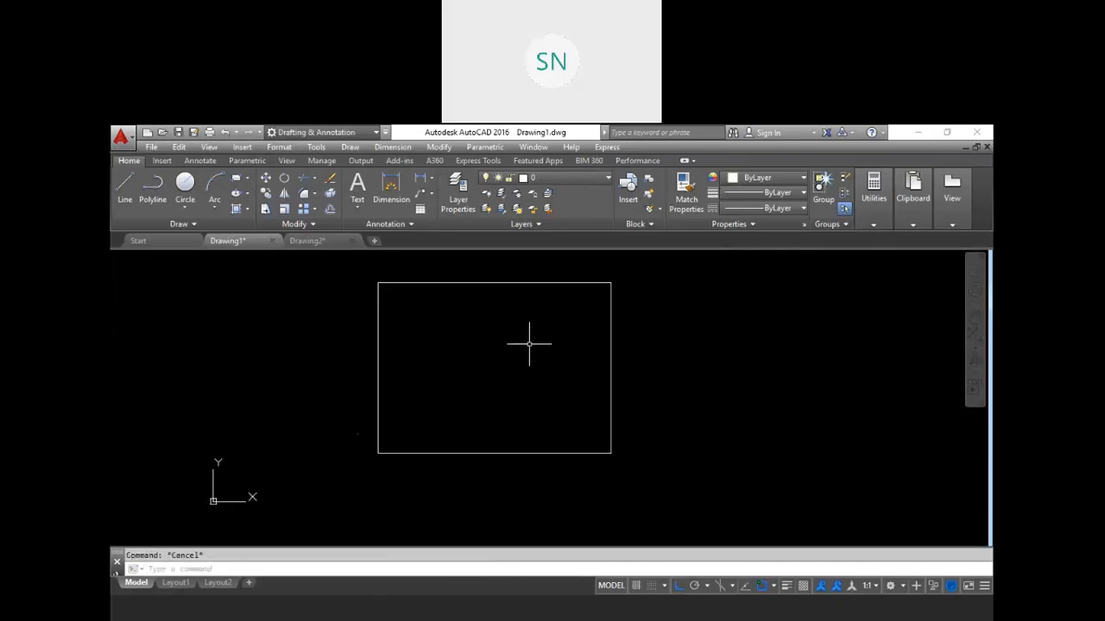
Offset the sheet rectangle 5 units inward to form an inner border
text(o)
key(Return)
text(5)
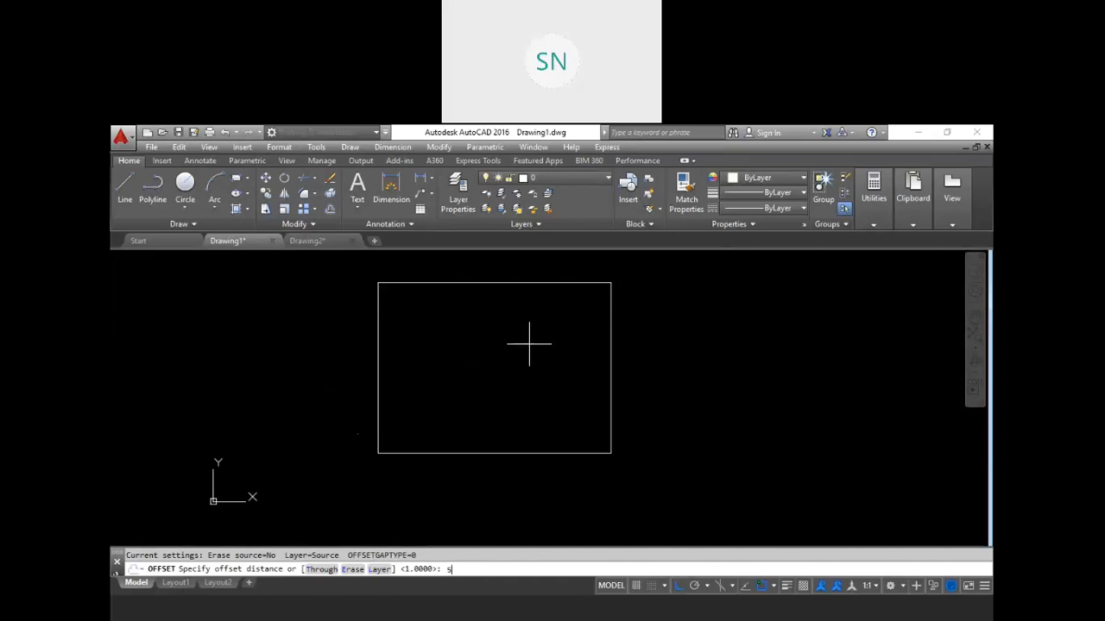
key(Return)
click(549, 279)
click(534, 313)
scroll(572, 419, up, 2)
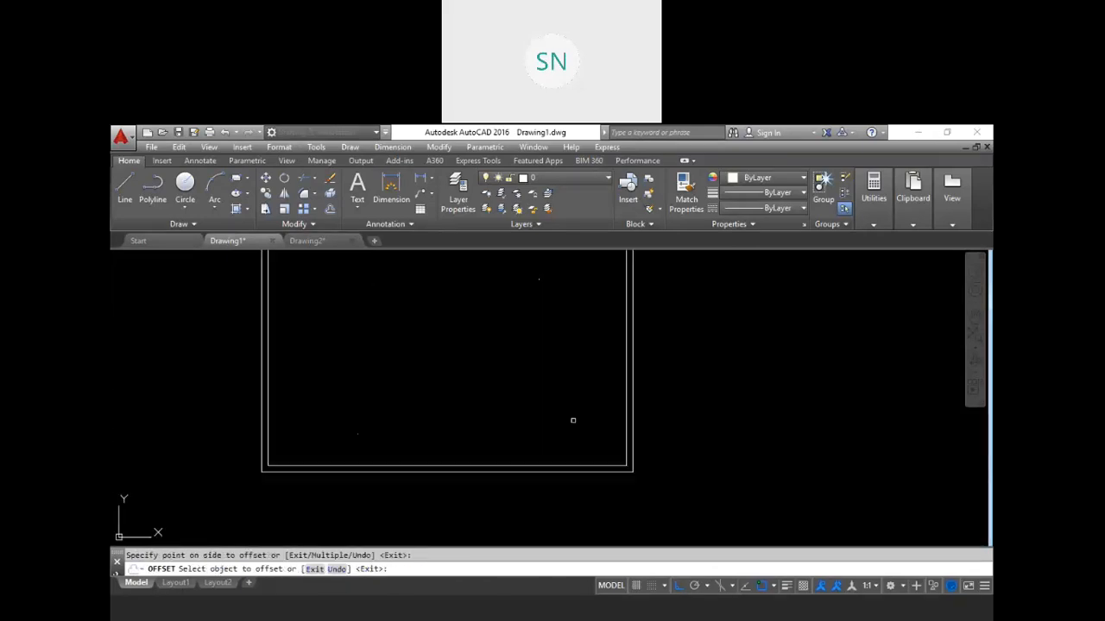
scroll(567, 406, down, 2)
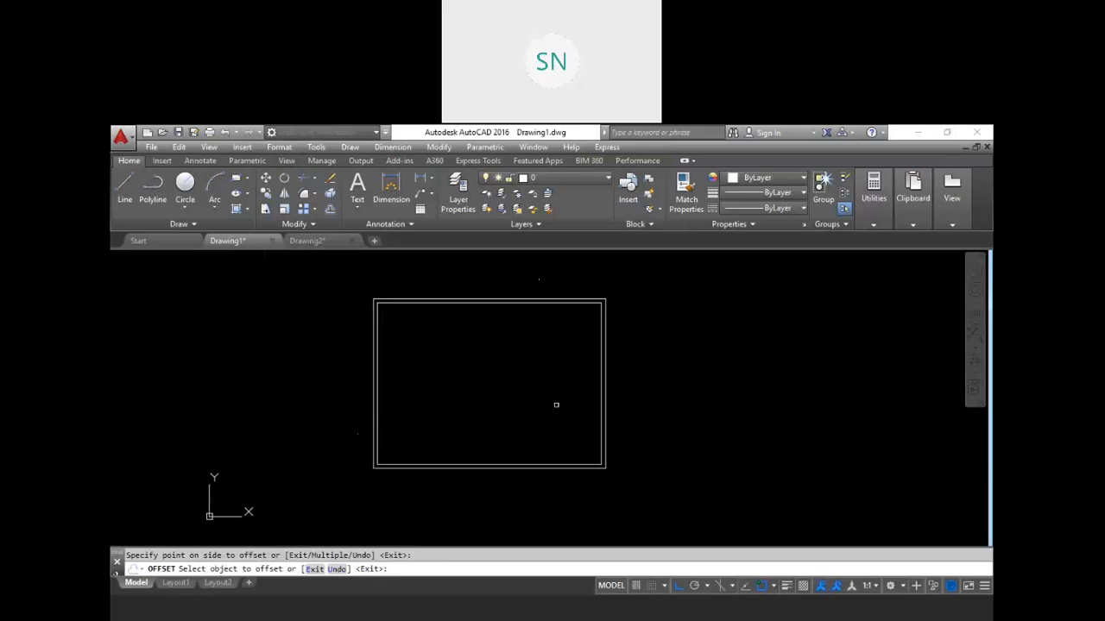
key(Escape)
key(Escape)
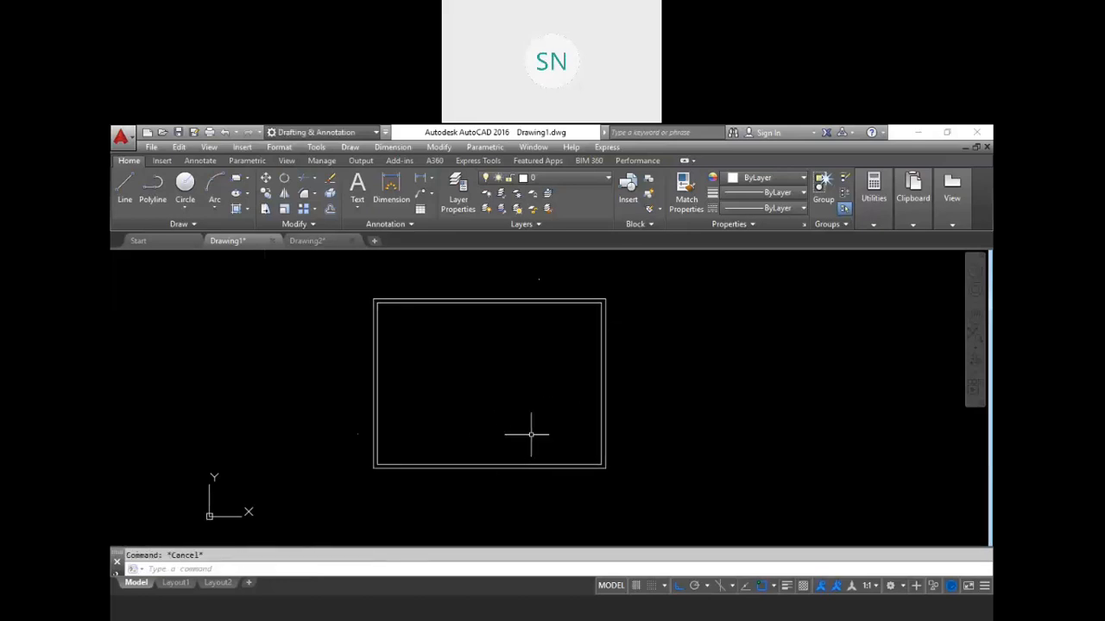
Insert a Standard-style table with 5 columns of width 50 and 5 data rows in the lower part of the frame
scroll(531, 434, up, 2)
scroll(530, 437, down, 2)
middle_drag(530, 437, 533, 436)
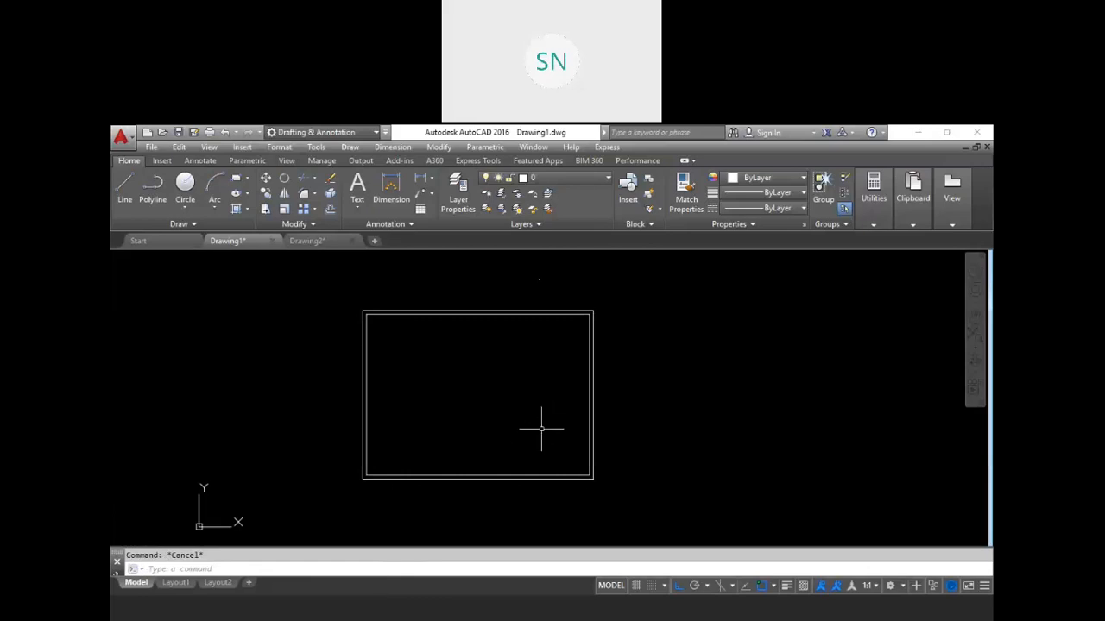
scroll(538, 441, up, 2)
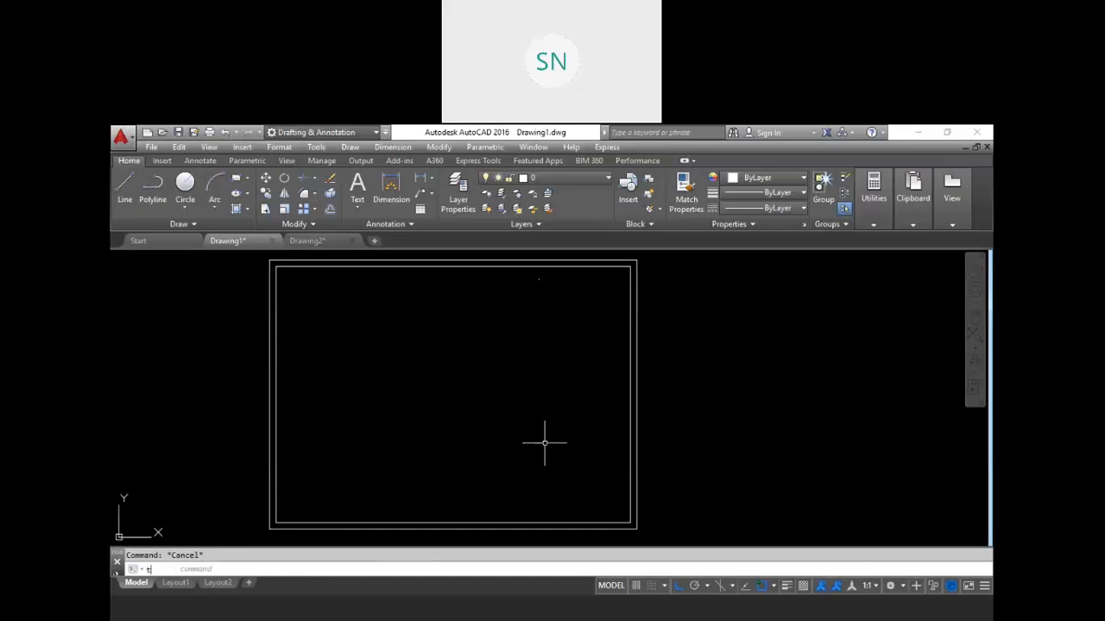
key(Return)
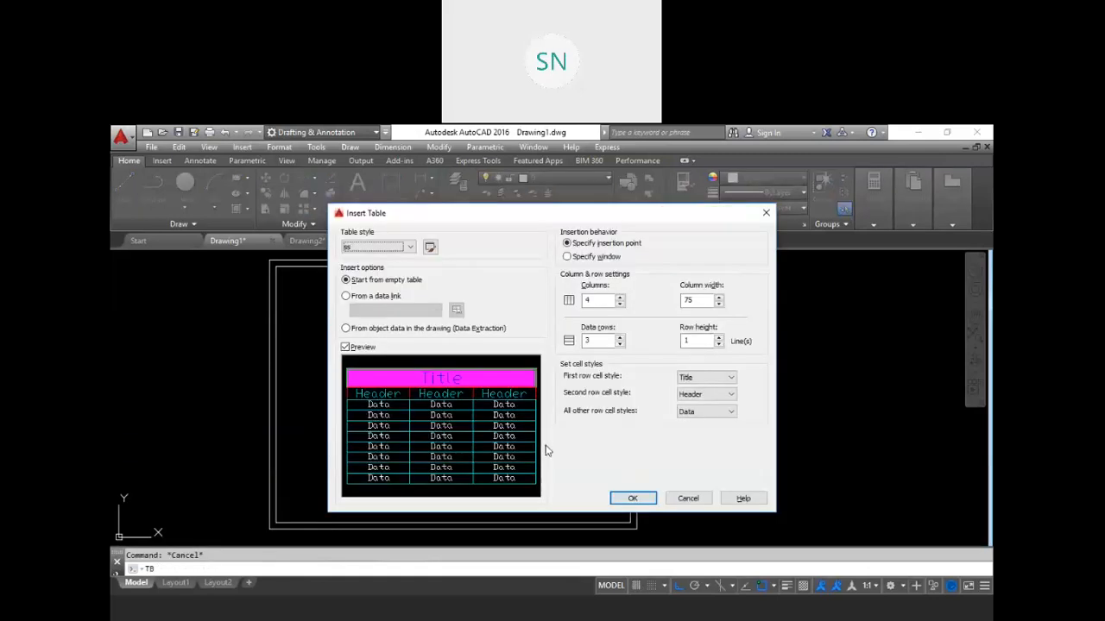
click(402, 248)
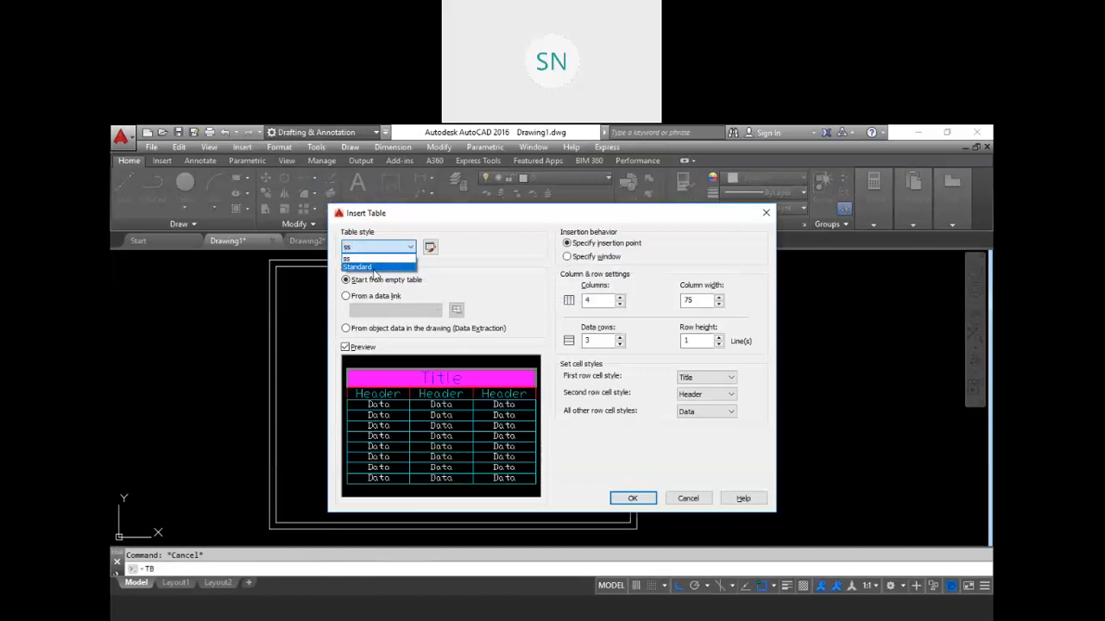
click(374, 270)
double_click(700, 302)
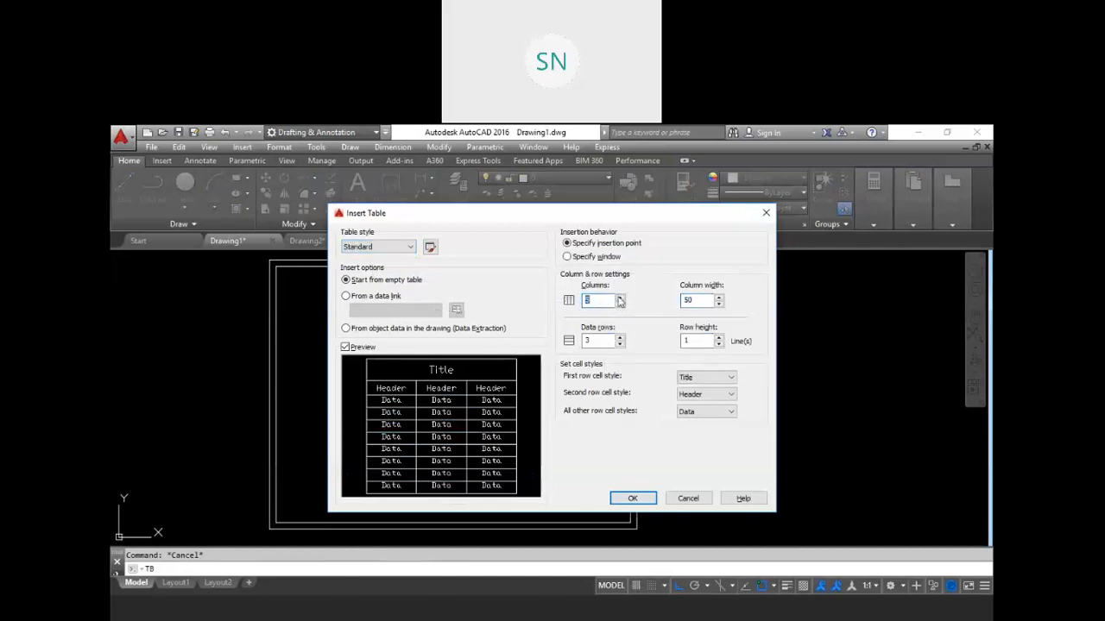
double_click(592, 340)
click(631, 500)
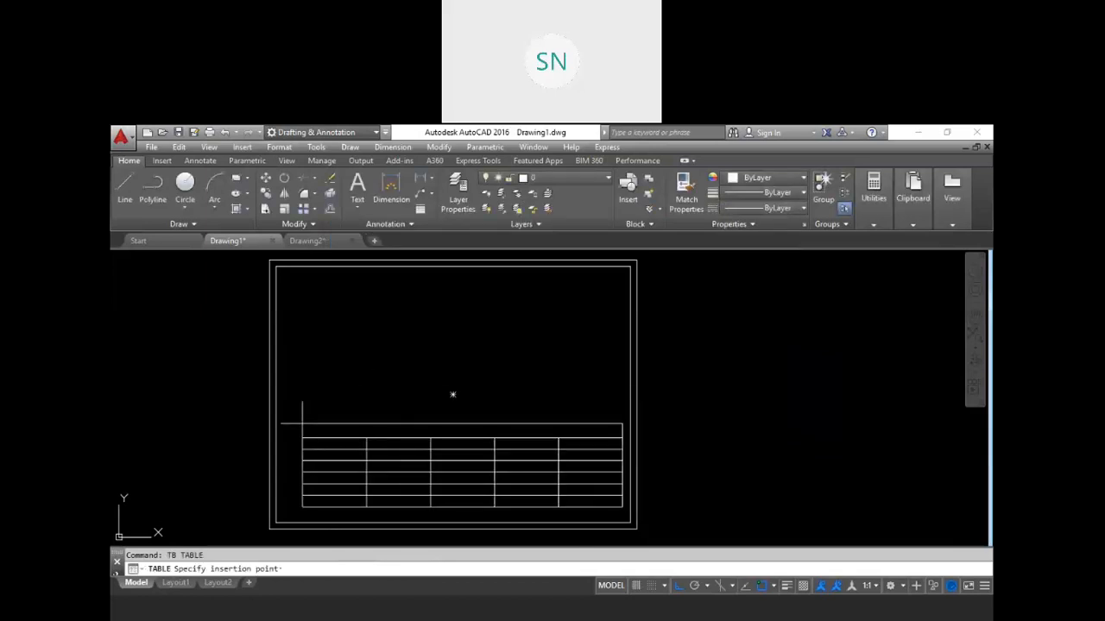
click(302, 423)
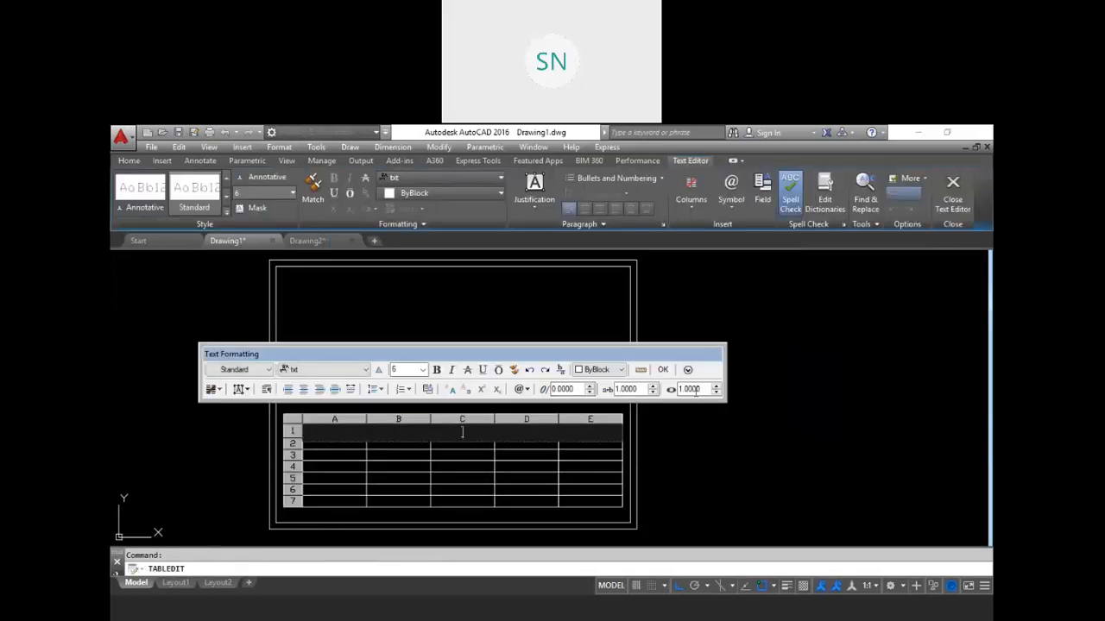
key(Escape)
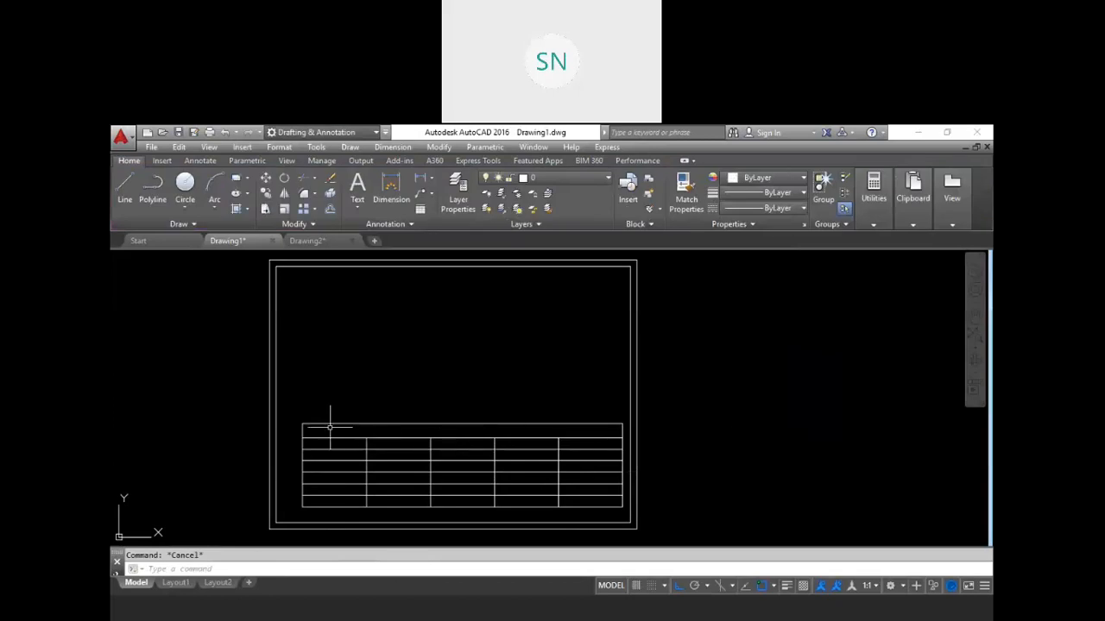
Uniformly stretch the table to half its width, pulling its right edge in to the middle of the top border
click(328, 426)
click(296, 409)
click(667, 409)
click(623, 420)
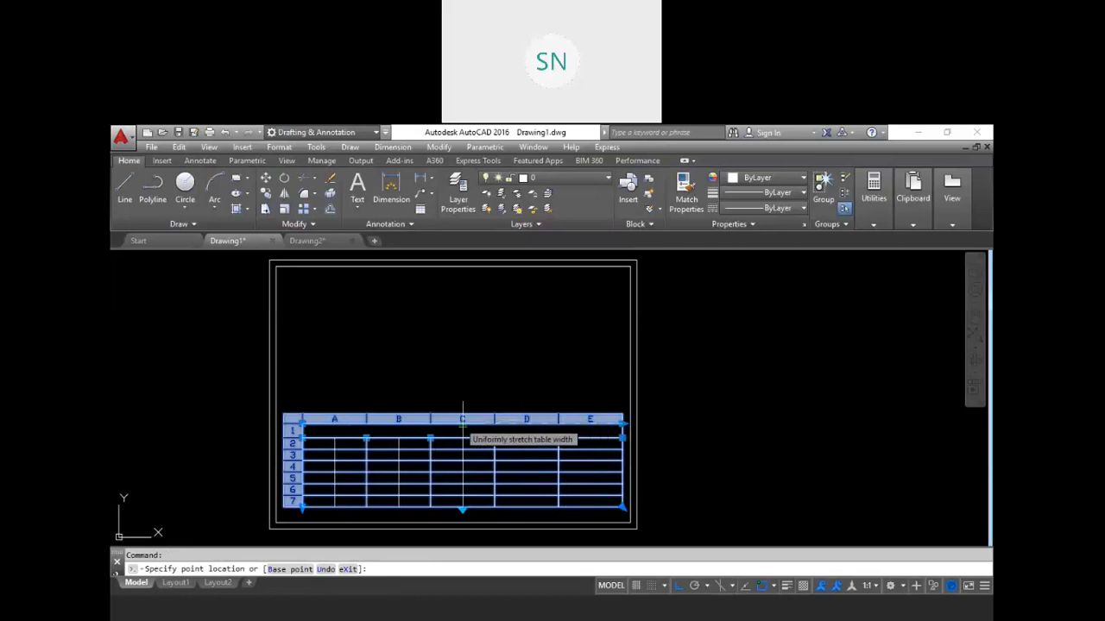
click(463, 420)
key(Escape)
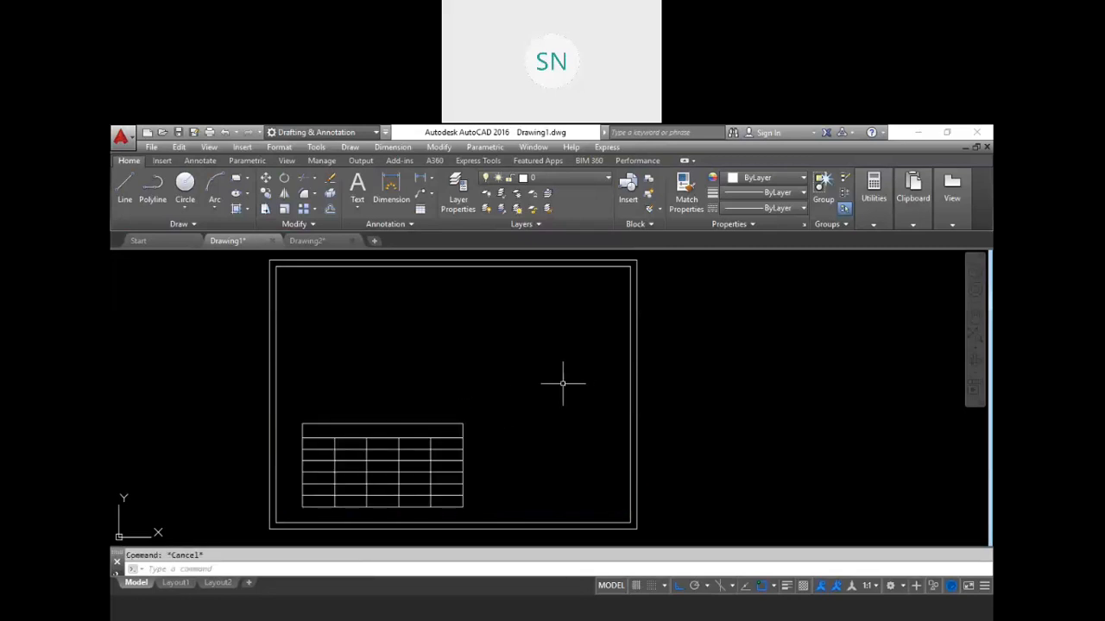
Move the table by its lower-right corner into the lower-right corner of the inner frame
text(m)
key(Return)
click(516, 471)
click(442, 453)
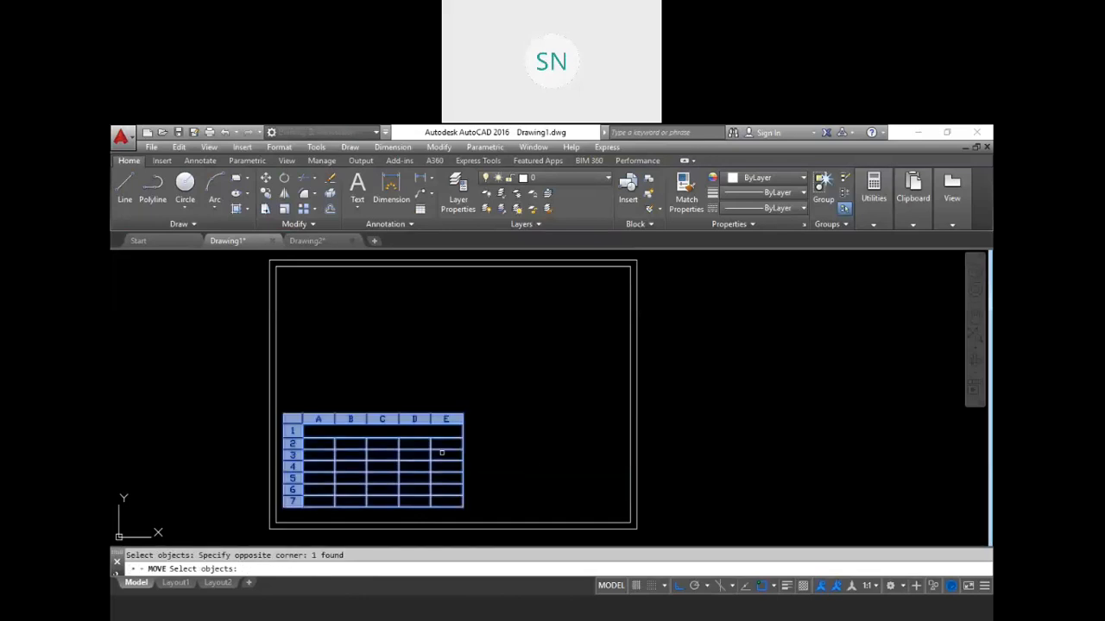
key(Return)
click(464, 508)
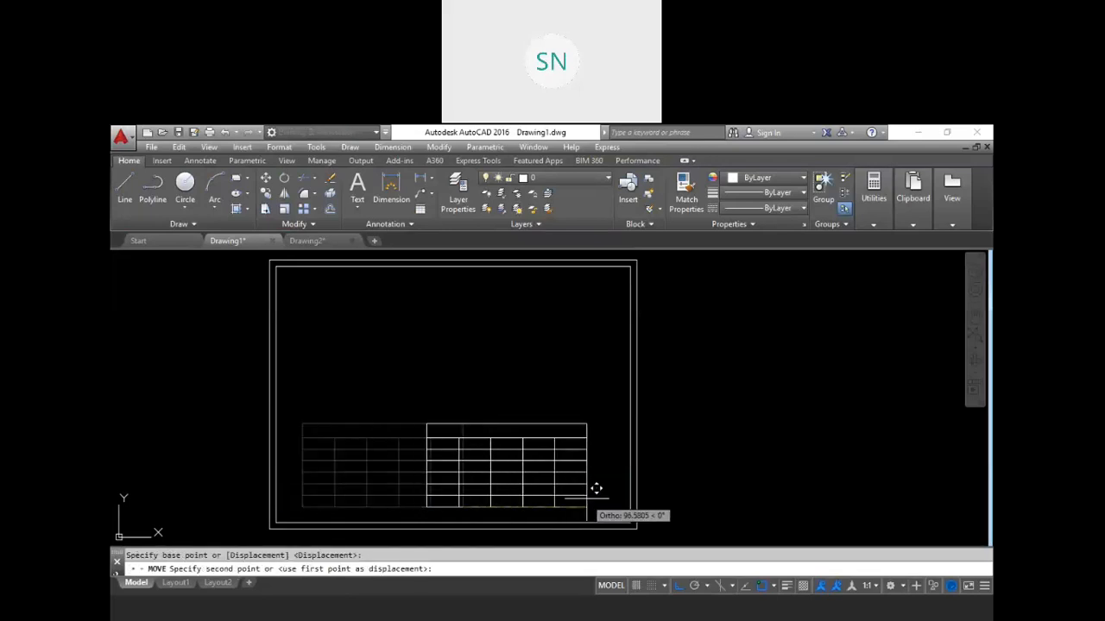
click(635, 510)
key(Escape)
scroll(732, 451, up, 4)
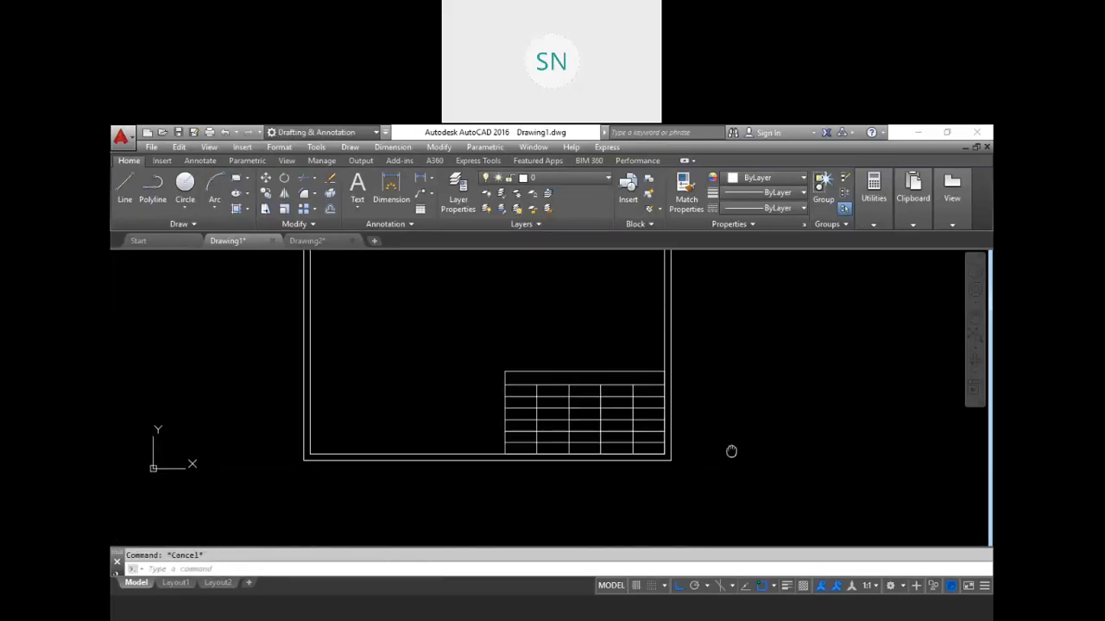
scroll(635, 443, up, 2)
middle_drag(647, 453, 690, 476)
scroll(689, 474, down, 2)
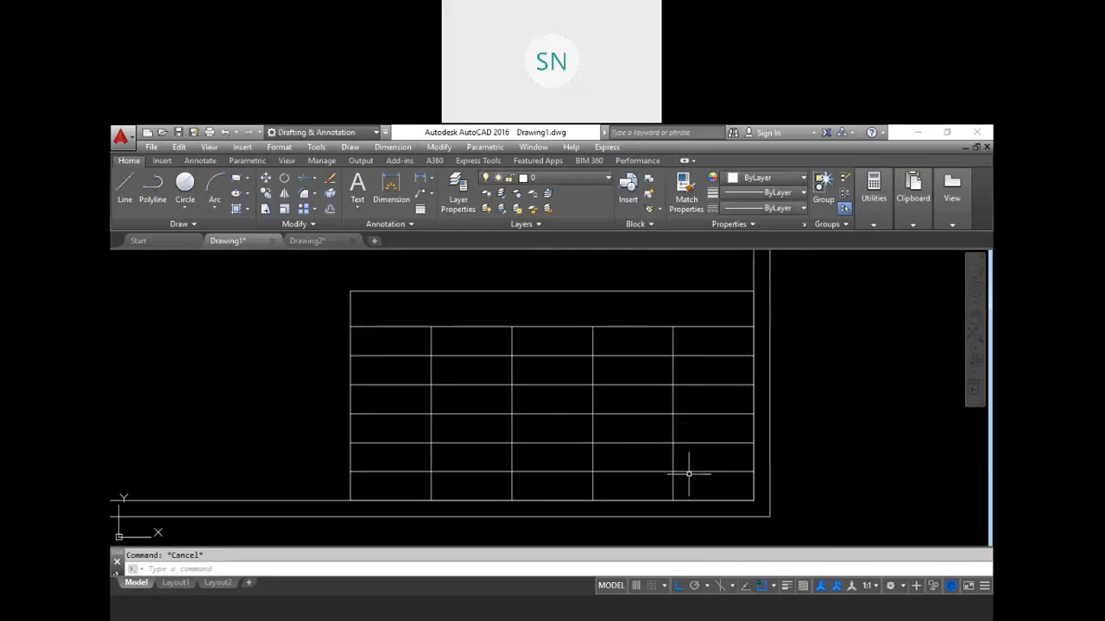
scroll(570, 418, down, 2)
scroll(517, 440, down, 2)
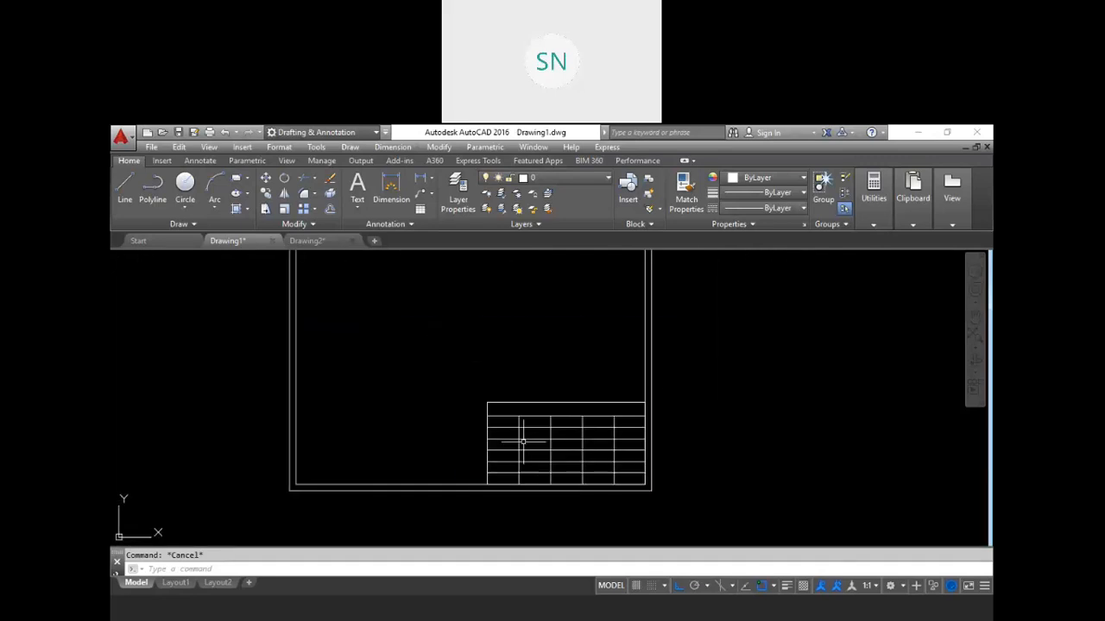
scroll(561, 405, up, 2)
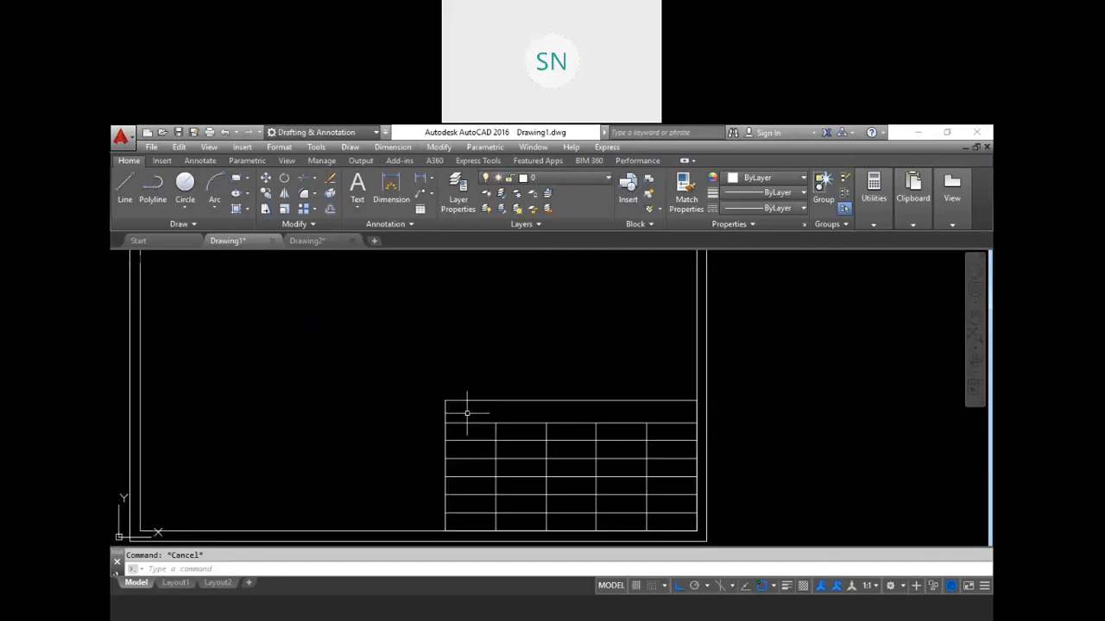
click(466, 405)
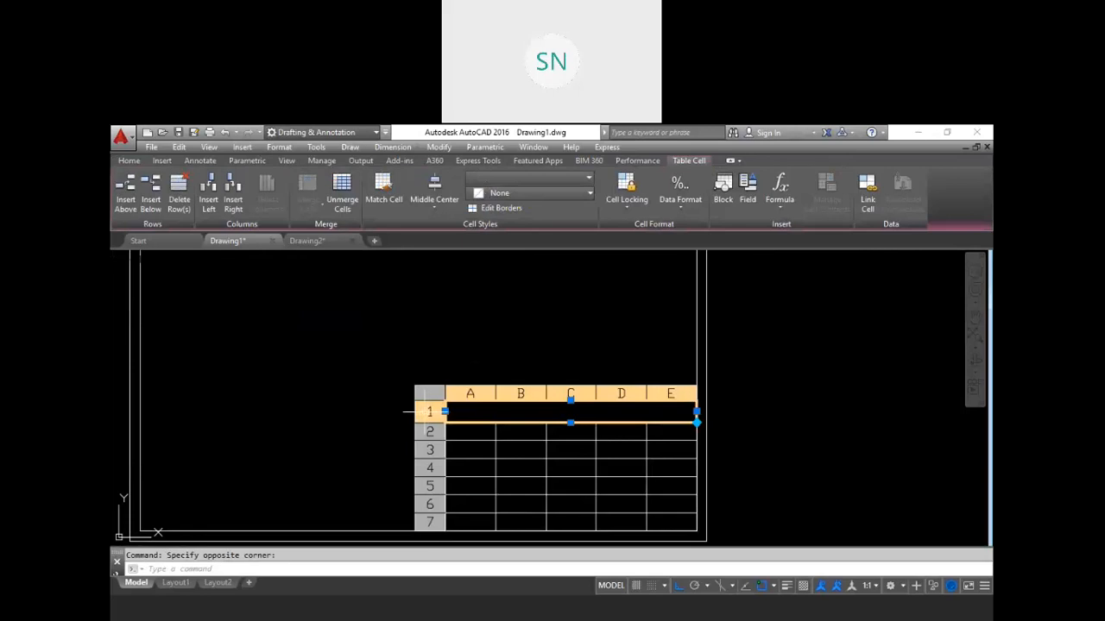
key(Escape)
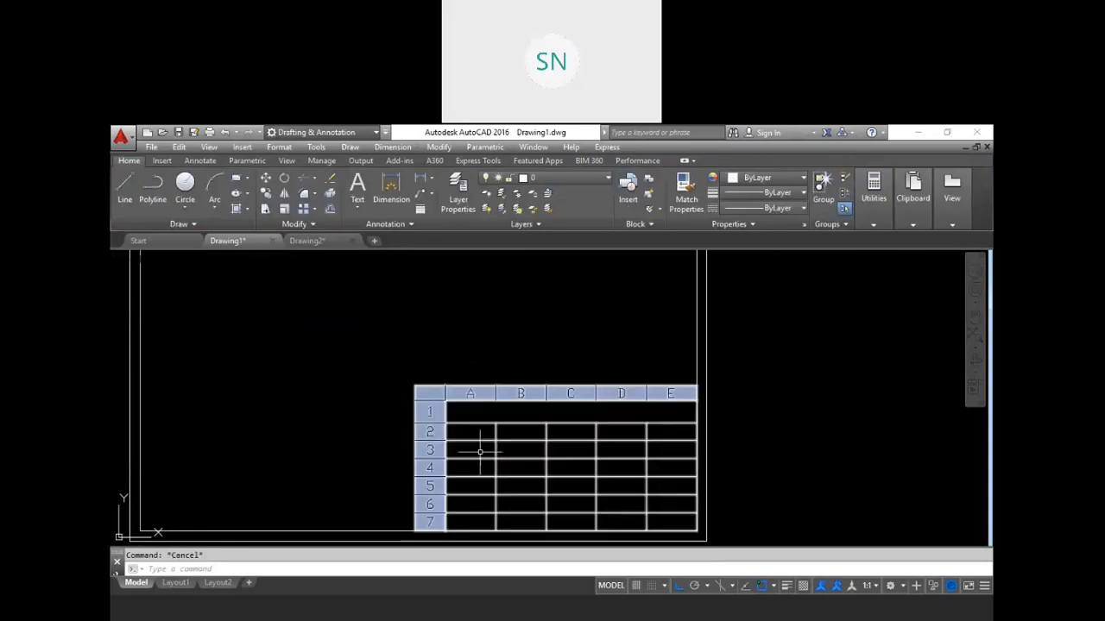
Try to shorten the table by uniformly stretching its lower edge up by one row
scroll(479, 442, down, 1)
click(490, 473)
scroll(479, 481, up, 2)
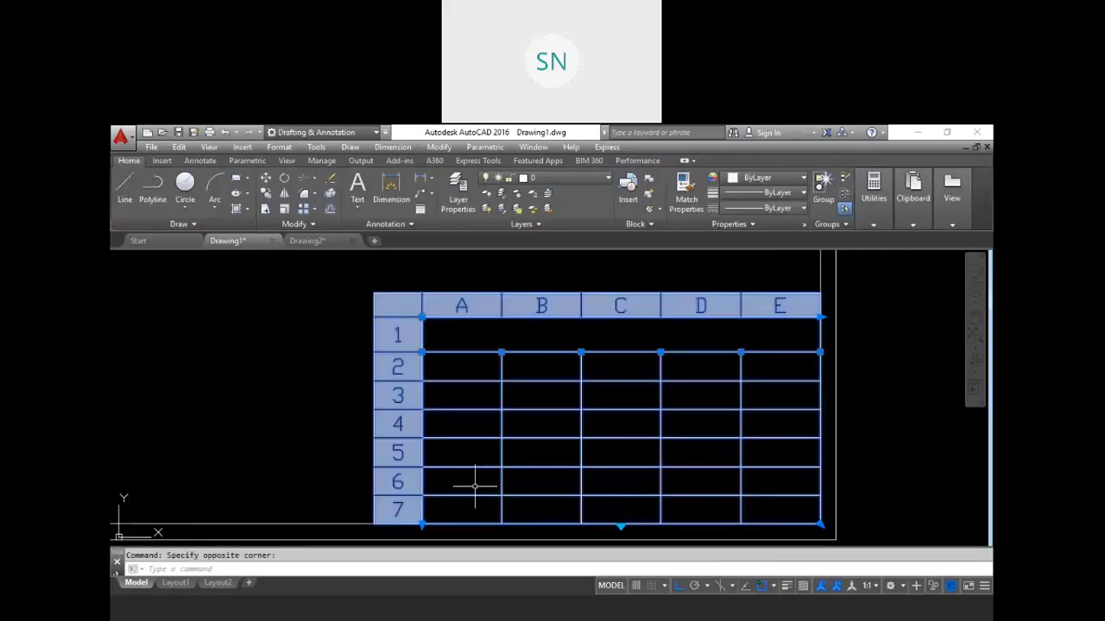
click(421, 523)
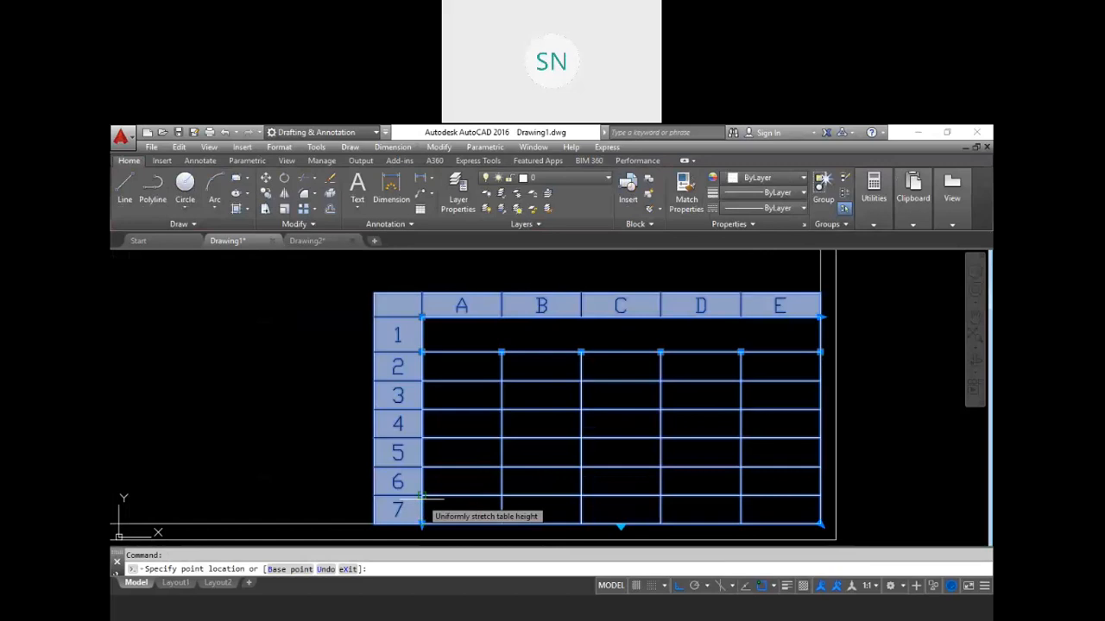
click(422, 498)
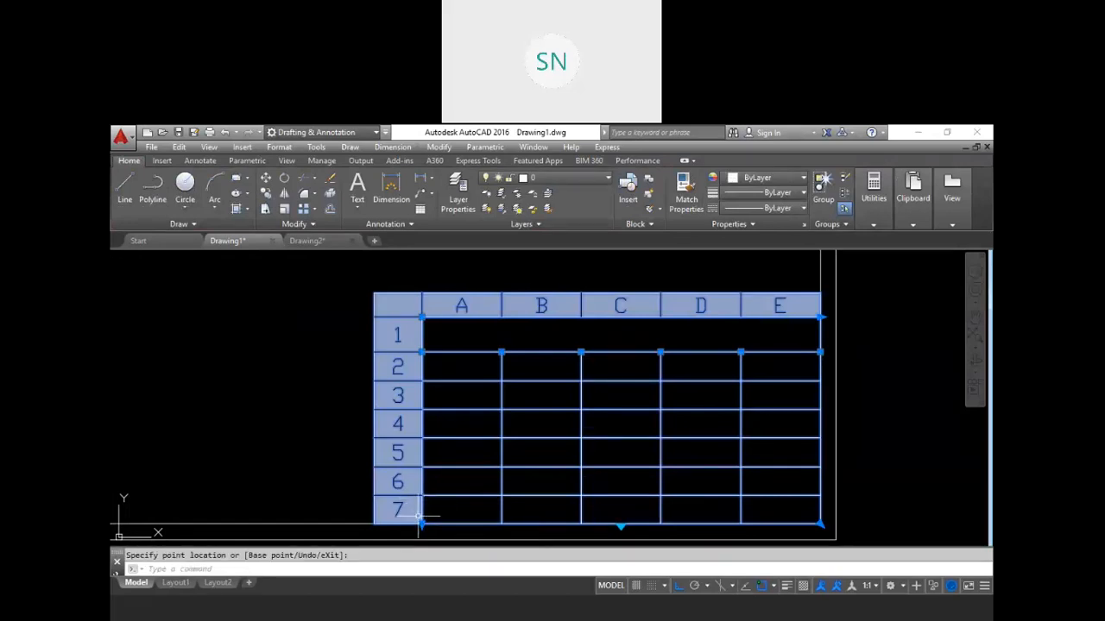
key(Escape)
Delete row 7, the bottom row of the table
click(470, 502)
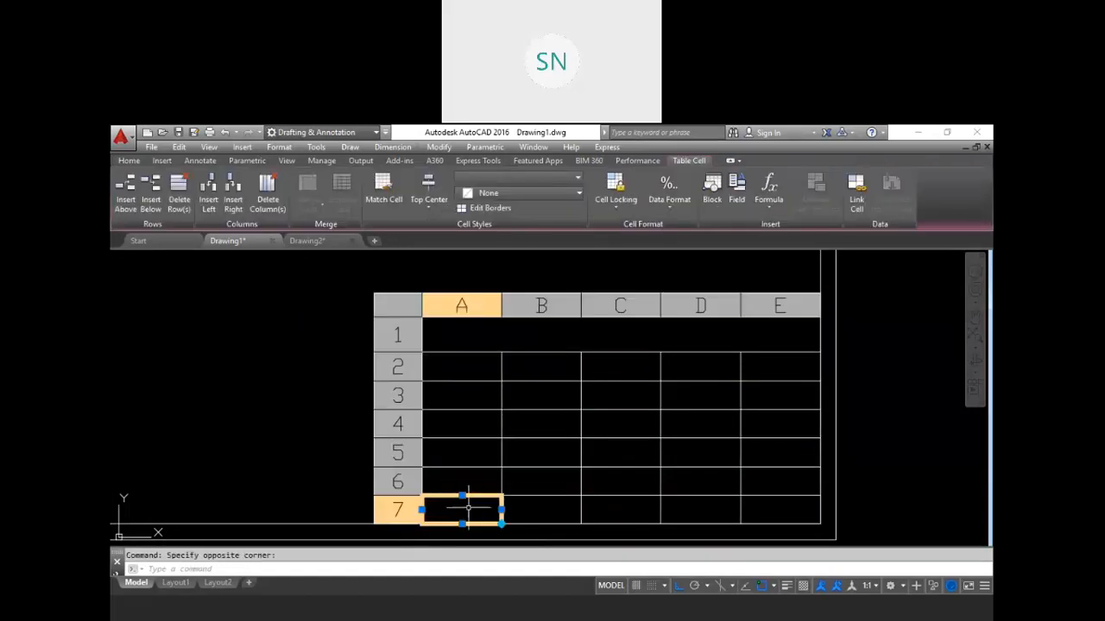
right_click(484, 498)
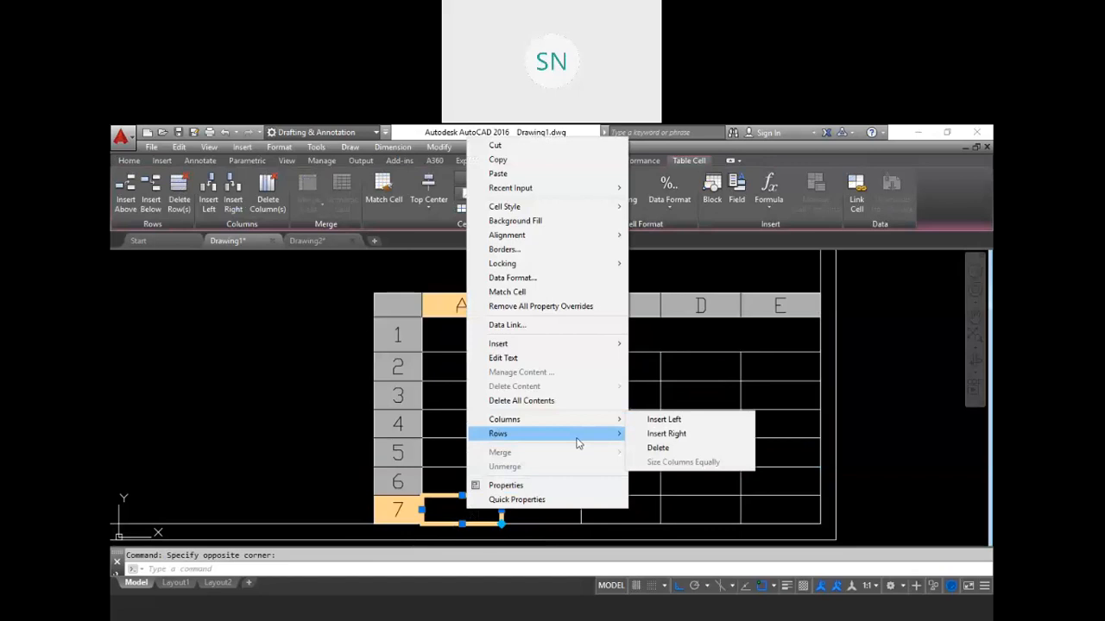
mouse_move(592, 437)
click(658, 461)
key(Escape)
scroll(593, 408, down, 4)
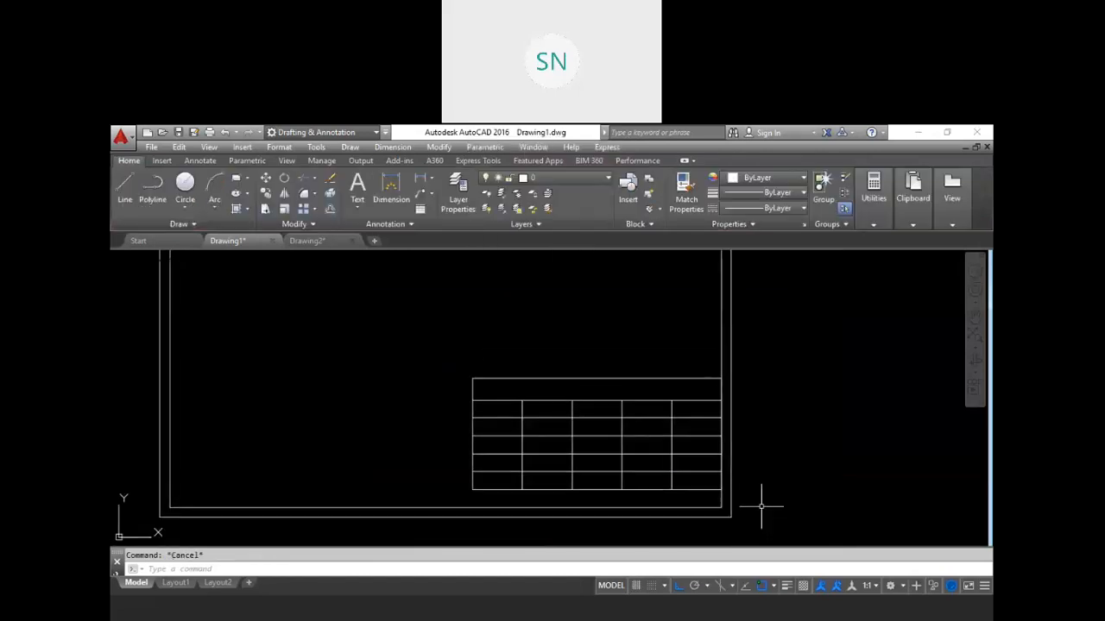
Move the table down so its lower-right corner meets the inner frame's lower-right corner
text(m)
key(Return)
click(658, 365)
click(608, 456)
key(Return)
click(725, 490)
click(728, 507)
key(Escape)
Merge the four cells D5 to E6 in the table's lower-right corner into one cell
scroll(784, 481, up, 3)
scroll(653, 481, down, 2)
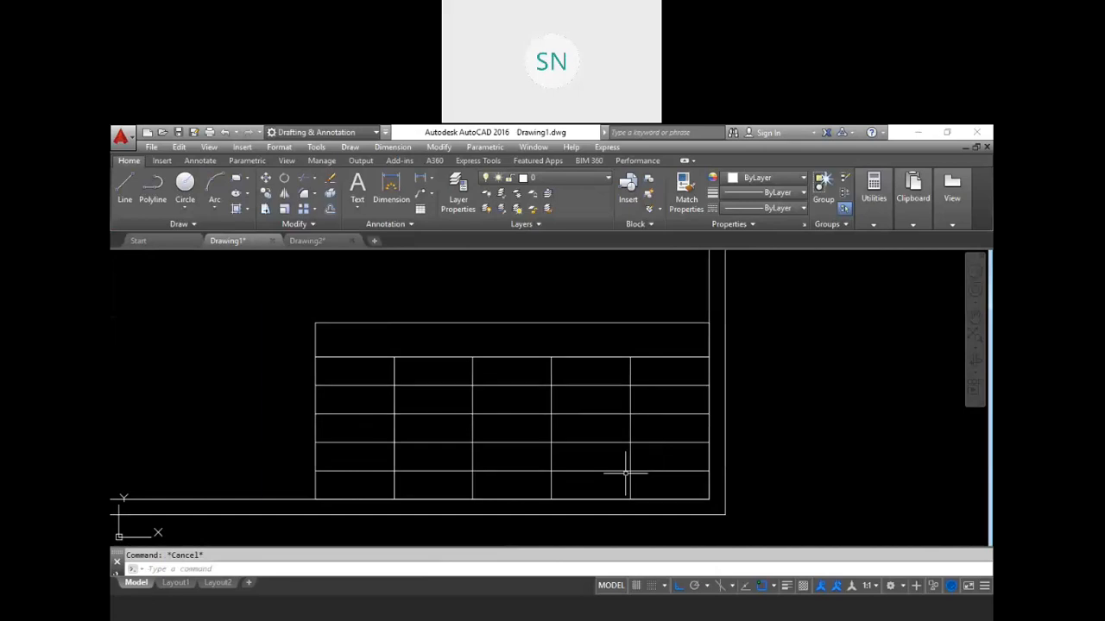
drag(651, 475, 592, 454)
right_click(592, 455)
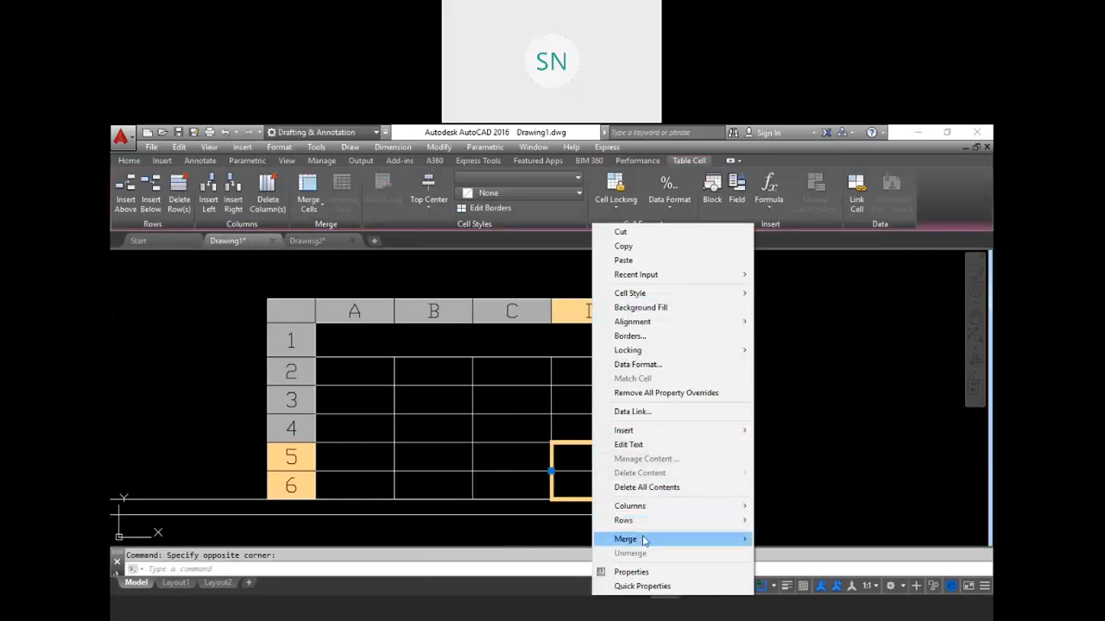
mouse_move(680, 539)
click(778, 540)
key(Escape)
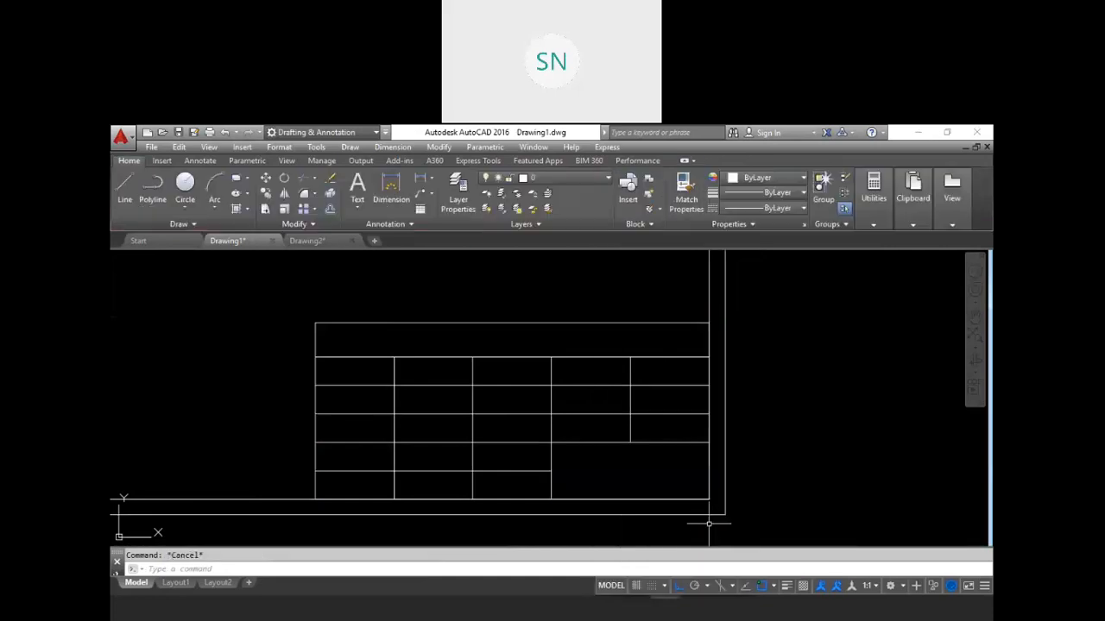
Draw a vertical line 10 units long in the empty area to the right of the frame
middle_drag(629, 457, 579, 469)
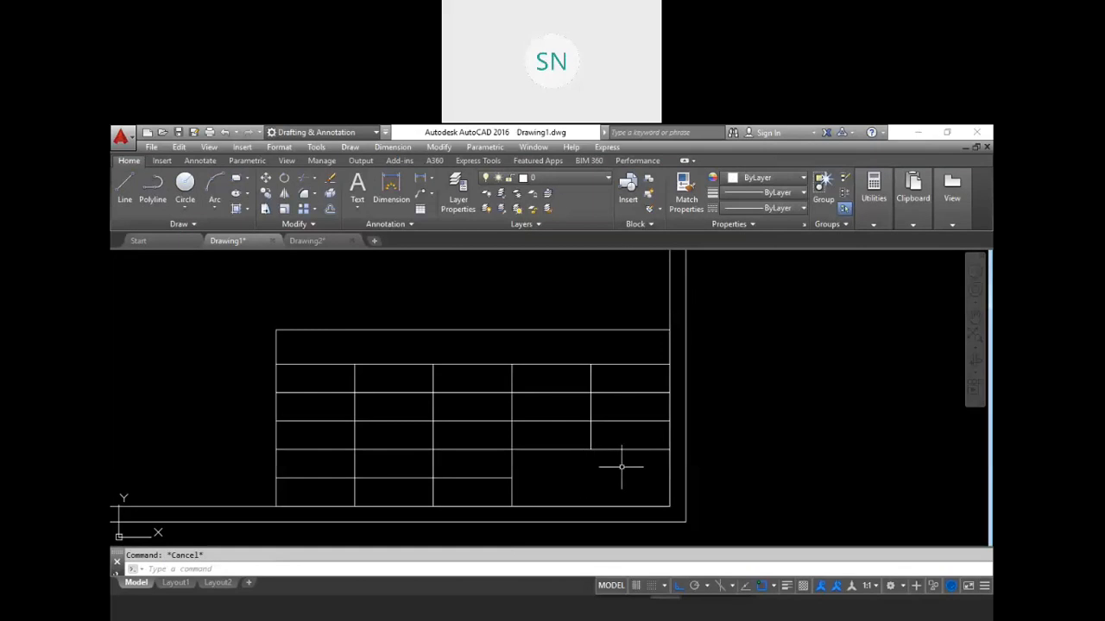
middle_drag(716, 442, 658, 447)
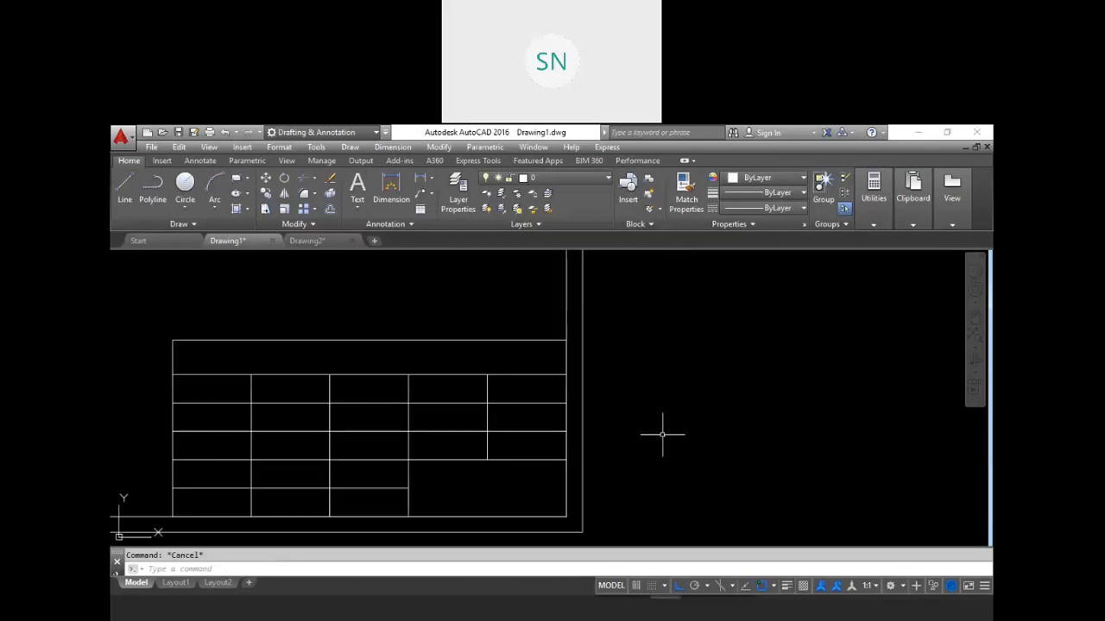
text(l)
key(Return)
click(688, 380)
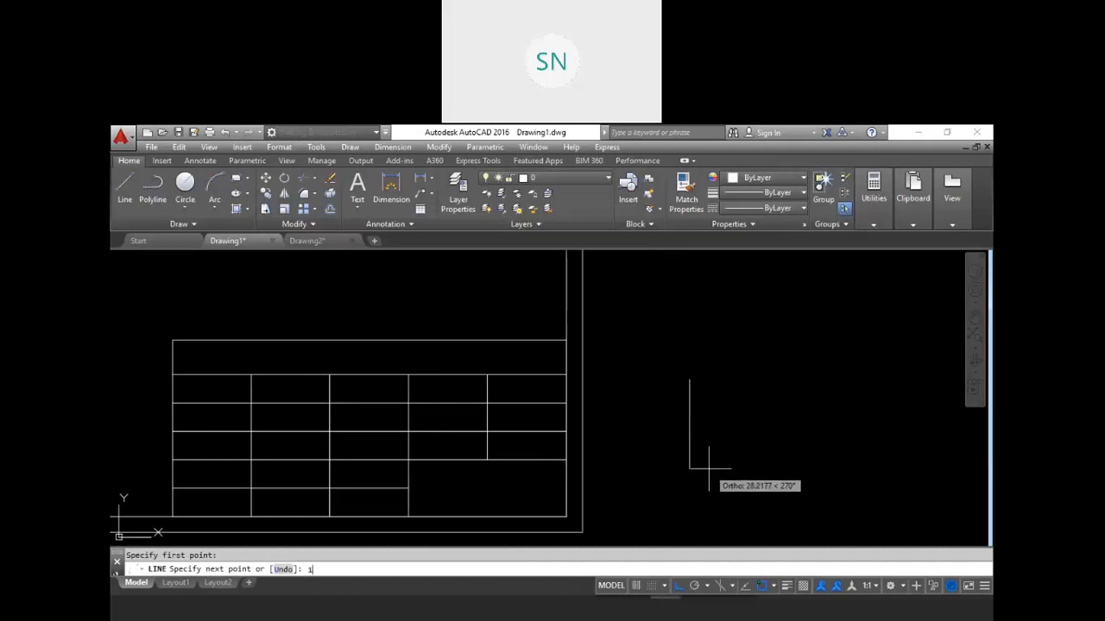
text(10)
key(Return)
key(Return)
Draw a line from the vertical line's midpoint 10 units to the right and continue it 2.5 units downward
key(Return)
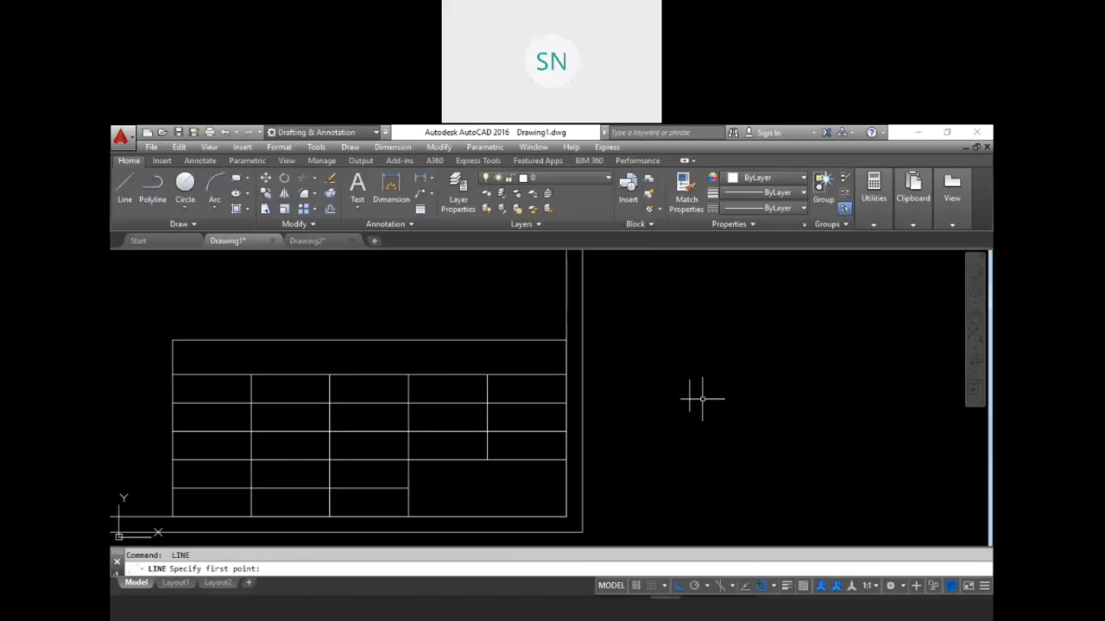
click(689, 396)
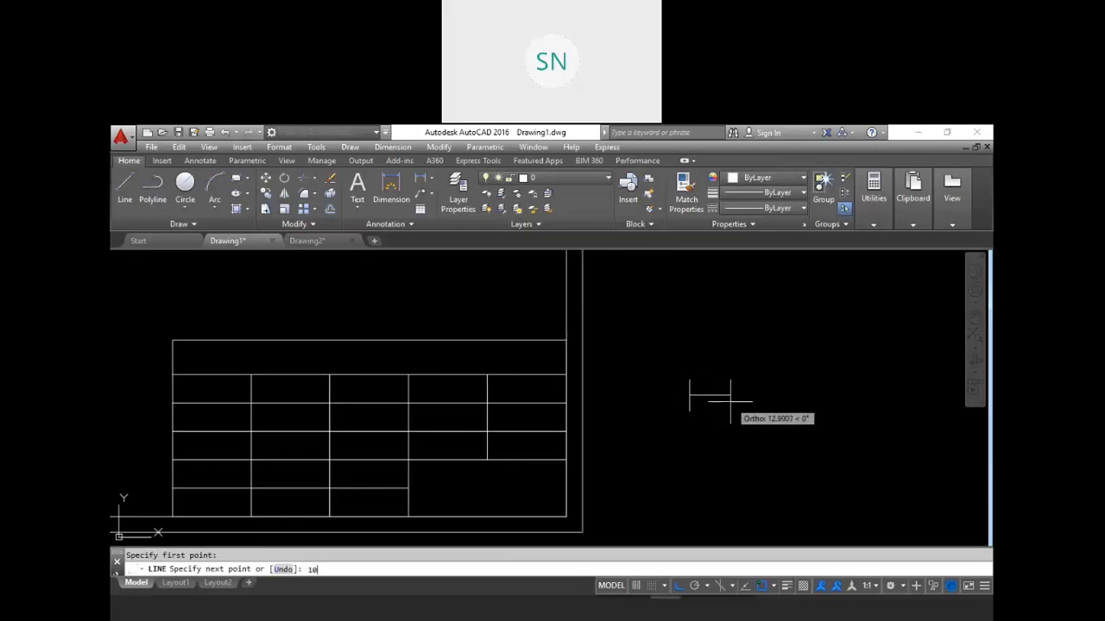
key(Return)
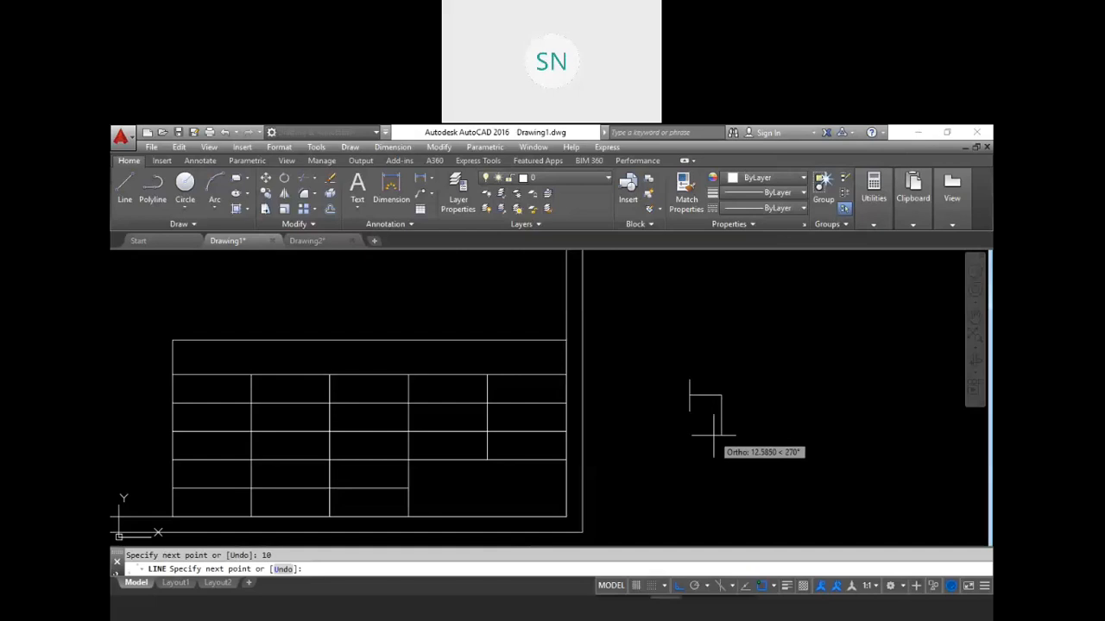
text(2.5)
key(Return)
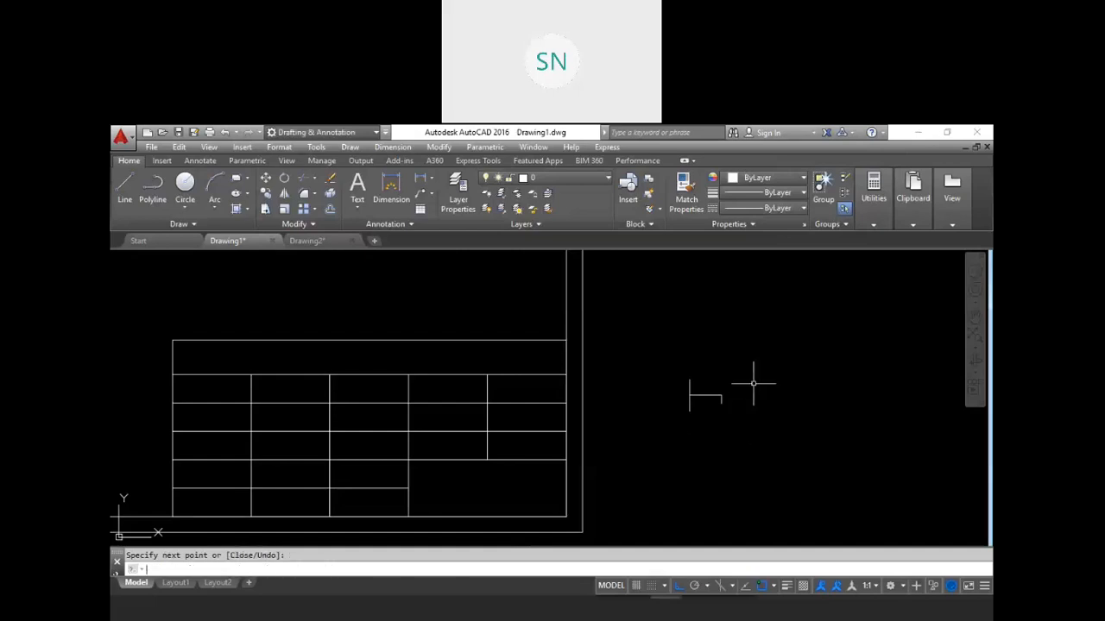
key(Escape)
scroll(746, 388, up, 2)
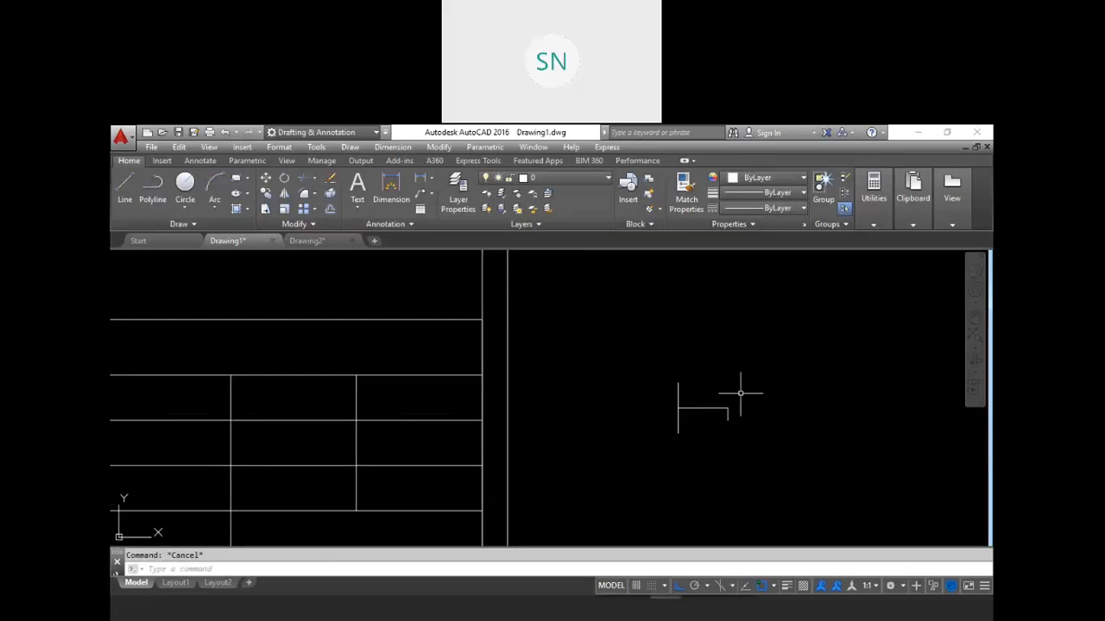
Draw a vertical line about 5 units upward from the lower end of the short 2.5-unit line
text(mi)
key(Return)
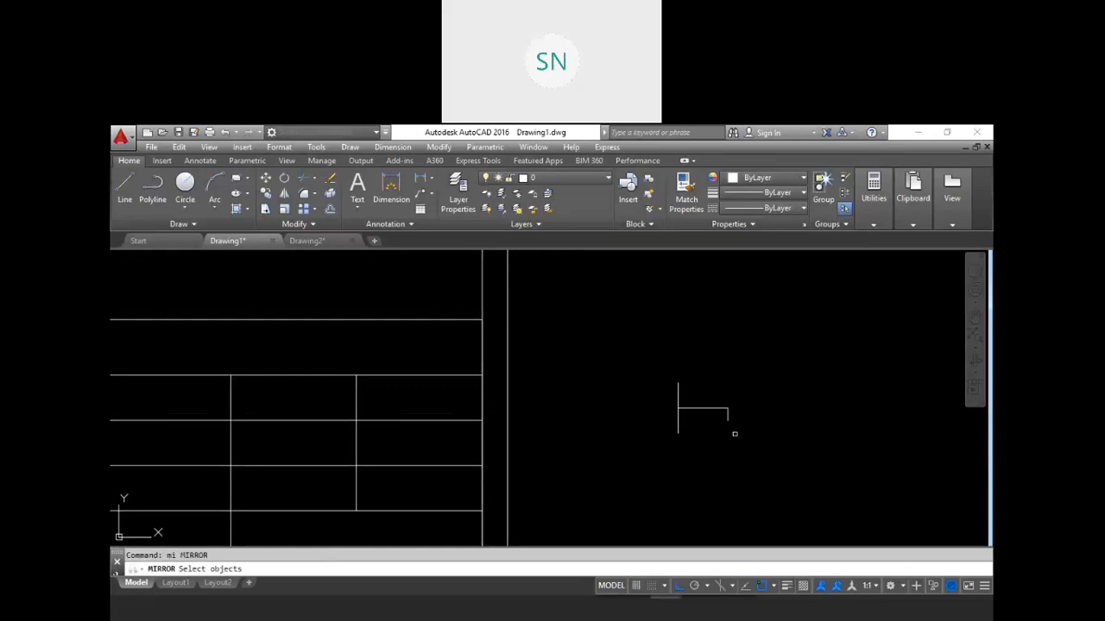
key(Escape)
text(l)
key(Return)
click(727, 420)
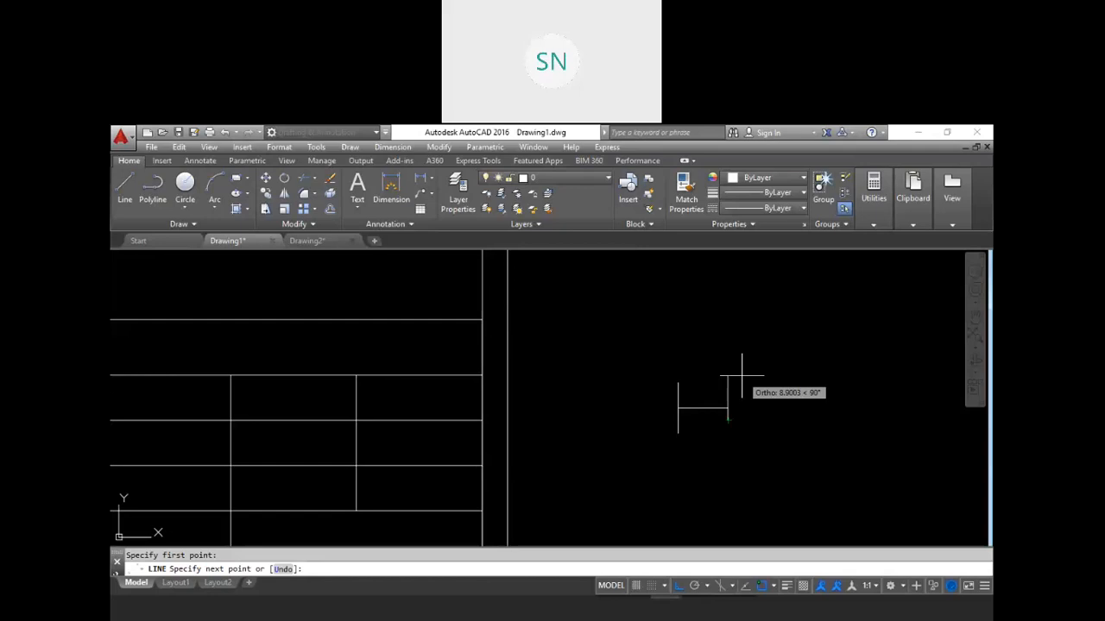
key(Escape)
Erase the 2.5-unit vertical line and the horizontal line that joins it to the long vertical line
click(725, 403)
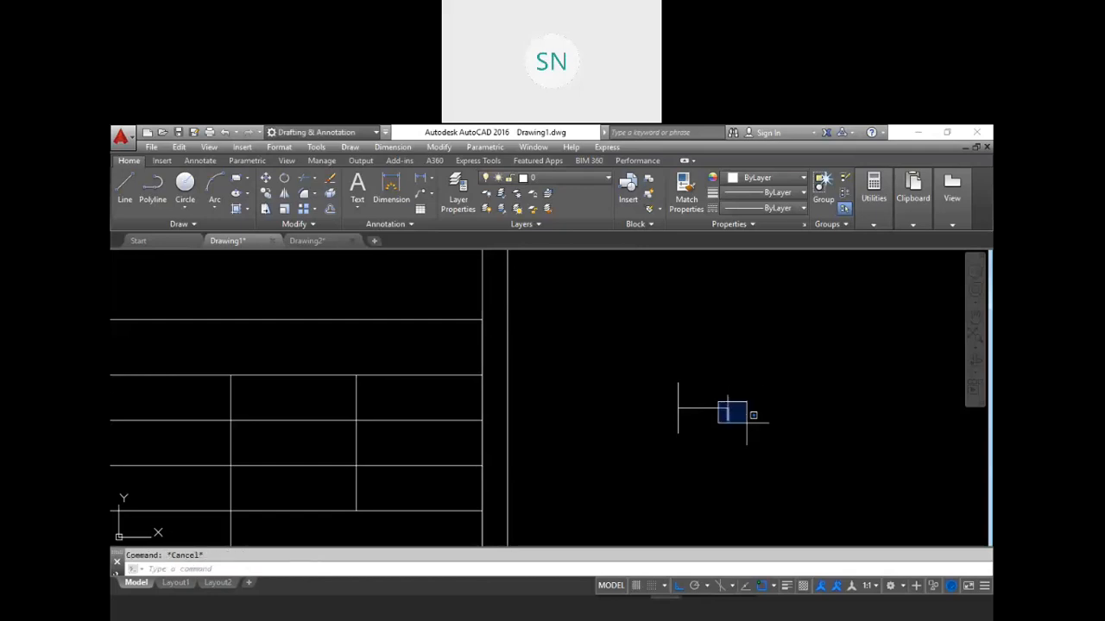
text(e)
key(Return)
key(Escape)
click(705, 417)
click(692, 401)
key(Delete)
key(Escape)
Mirror the long vertical line to the other side of the short vertical line, keeping the original
text(m)
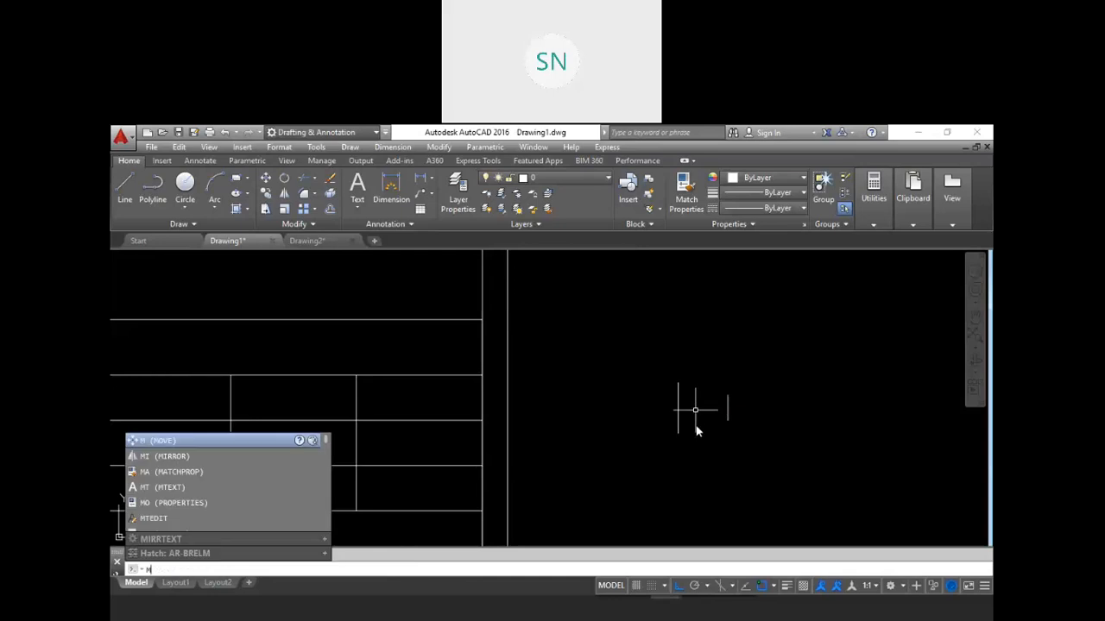
text(i)
key(Return)
click(702, 459)
click(663, 420)
key(Return)
click(727, 420)
click(725, 461)
key(Return)
Erase the original long vertical line on the side nearest the drawing frame
click(708, 459)
click(662, 413)
text(e)
key(Return)
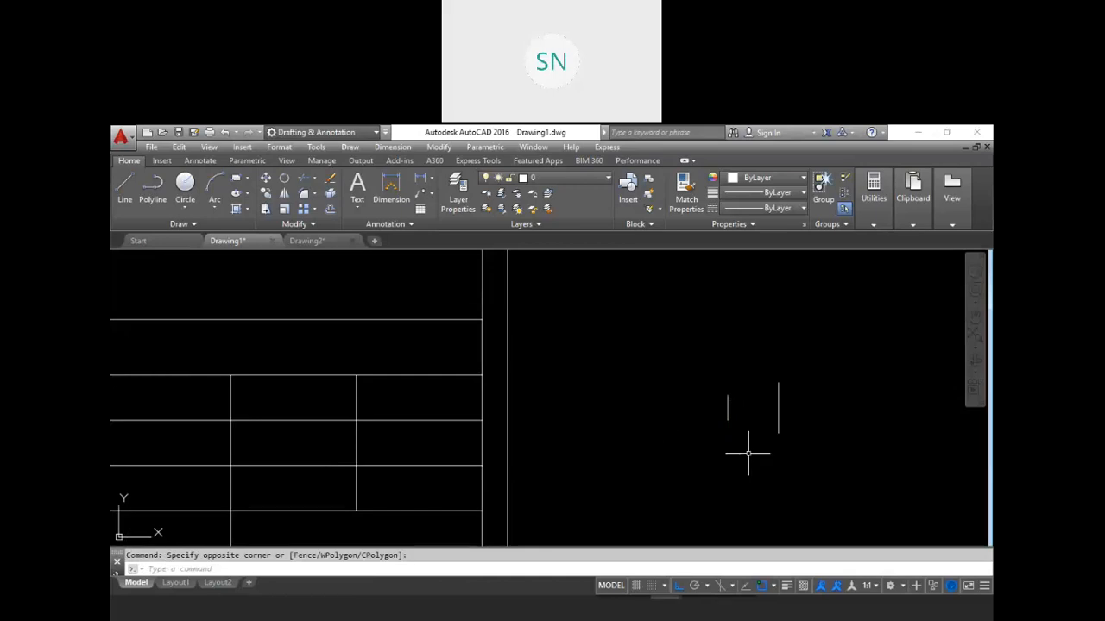
key(F1)
click(862, 194)
Connect the upper ends and the lower ends of the short and long vertical lines with sloping lines to form a trapezoid
middle_drag(762, 451, 693, 444)
text(l)
key(Return)
click(660, 381)
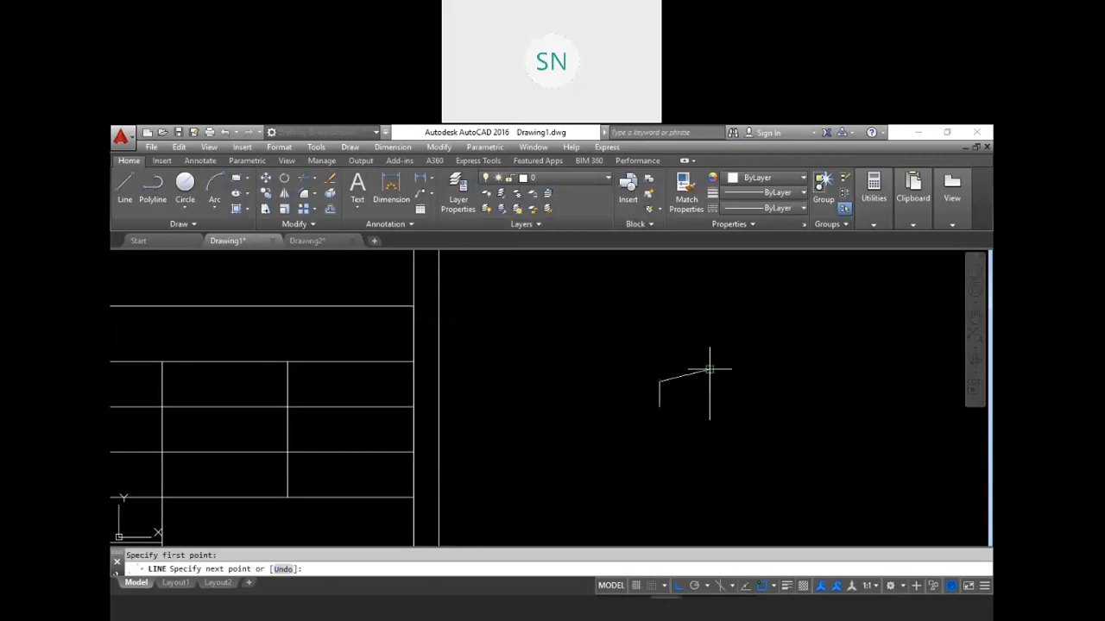
click(709, 371)
click(710, 405)
key(Return)
key(Return)
click(660, 406)
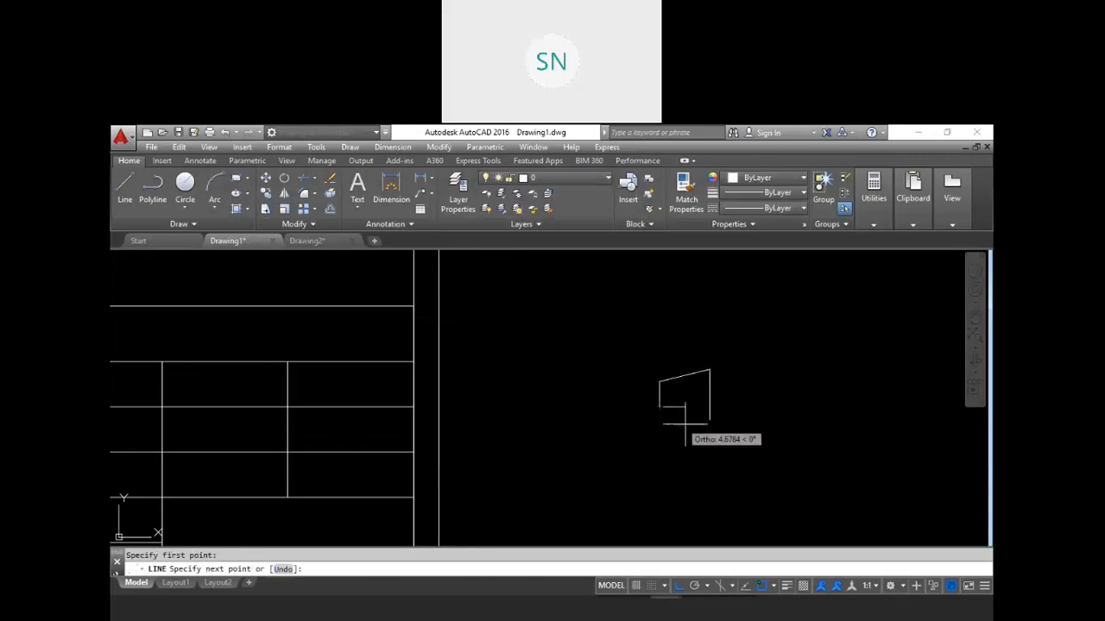
click(716, 425)
key(Escape)
Draw a circle centred on the midpoint of each vertical side of the trapezoid, with its radius reaching that side's end
mouse_move(716, 424)
middle_down()
mouse_move(722, 448)
mouse_move(709, 445)
middle_up()
text(c)
key(Return)
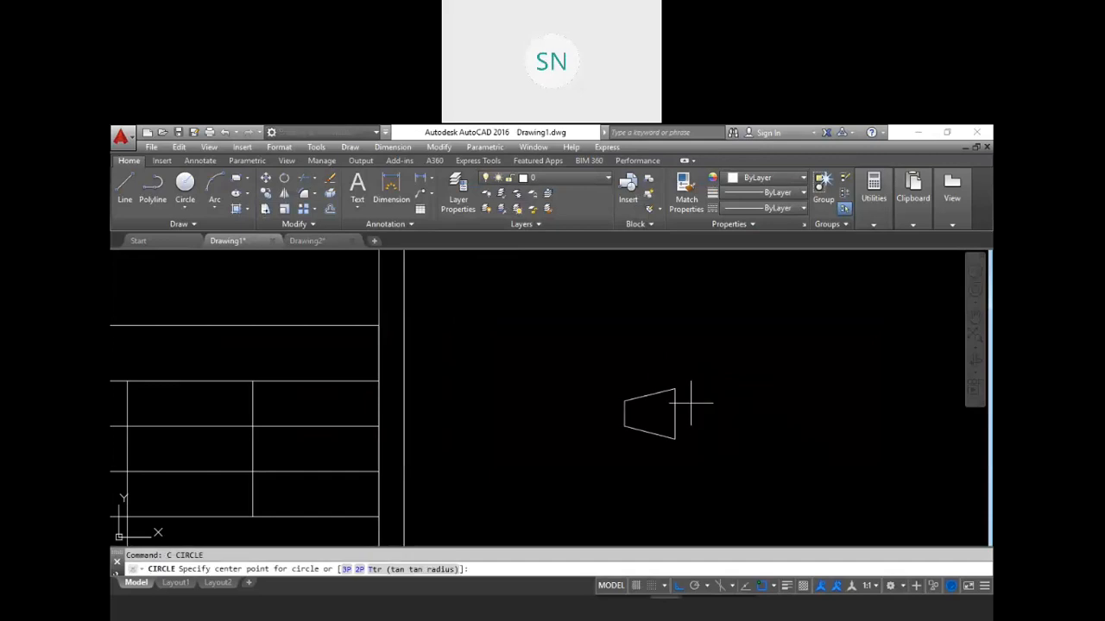
click(674, 415)
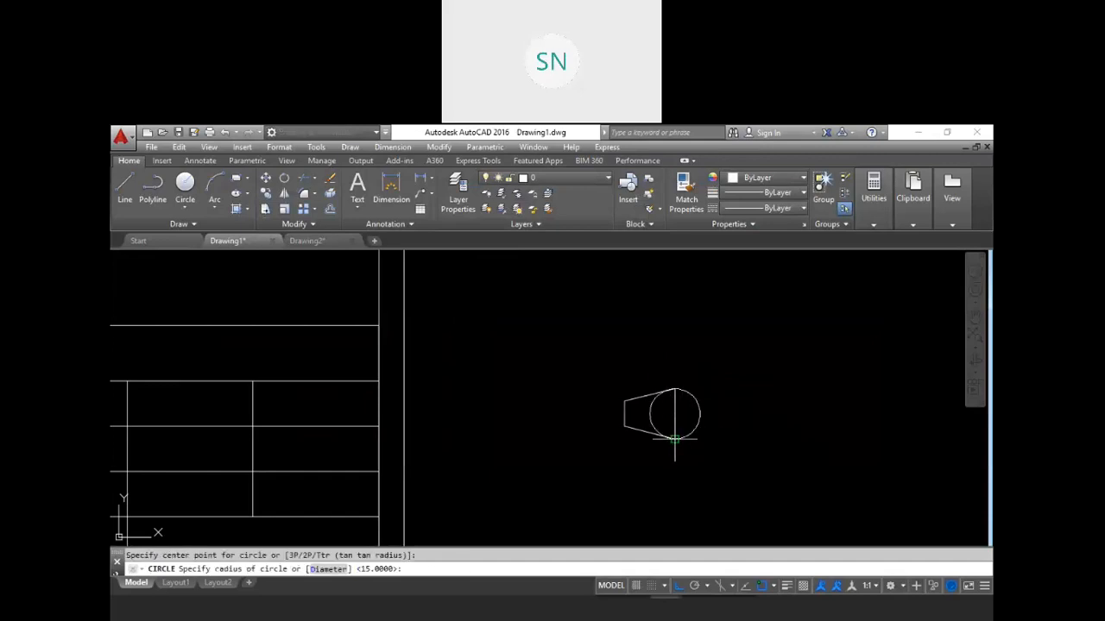
click(675, 438)
key(Return)
click(624, 414)
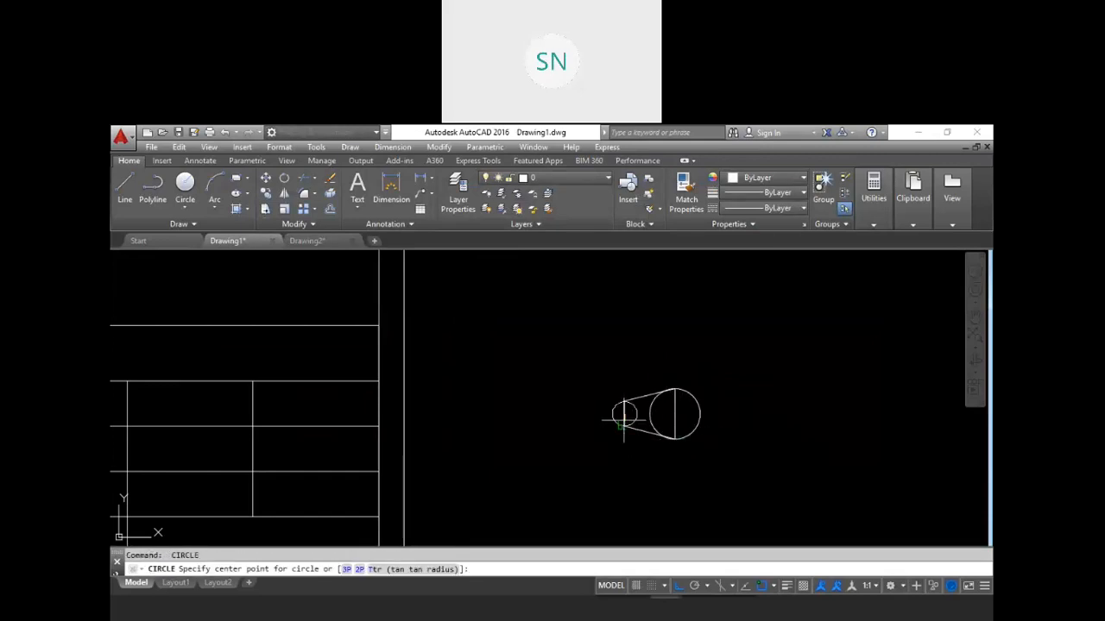
click(624, 426)
key(Escape)
text(m)
key(Return)
click(637, 414)
key(Return)
click(624, 414)
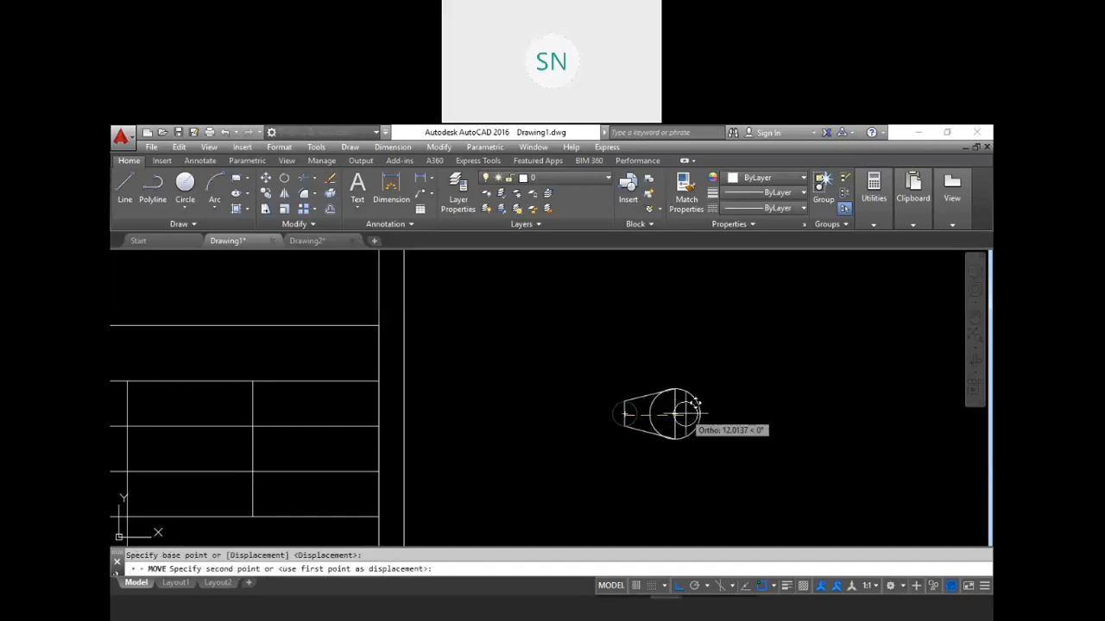
key(Escape)
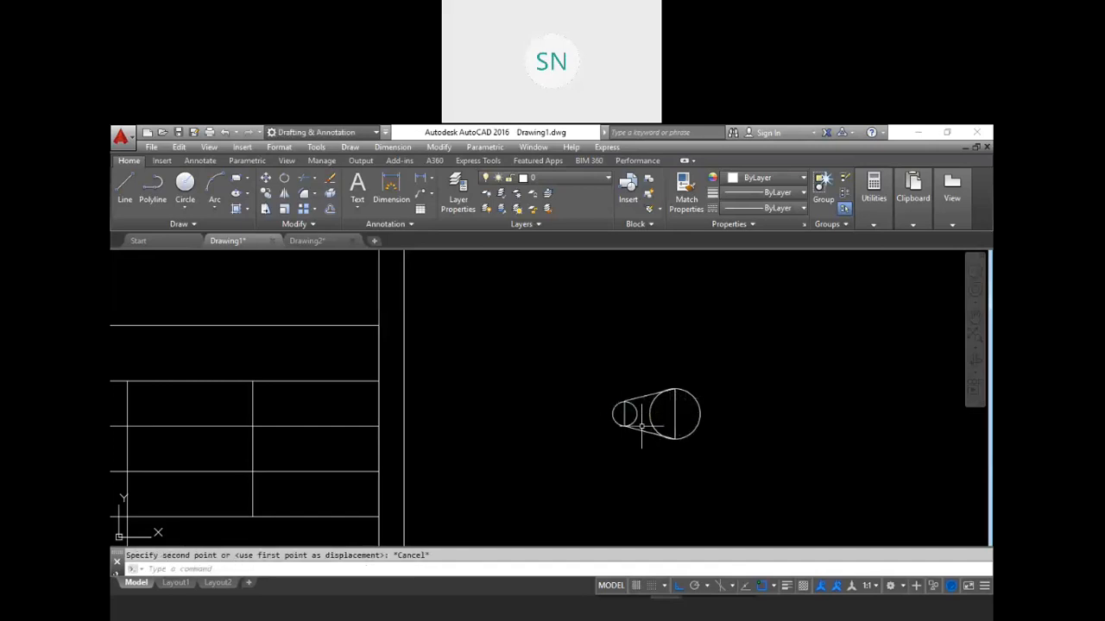
text(netload)
key(Return)
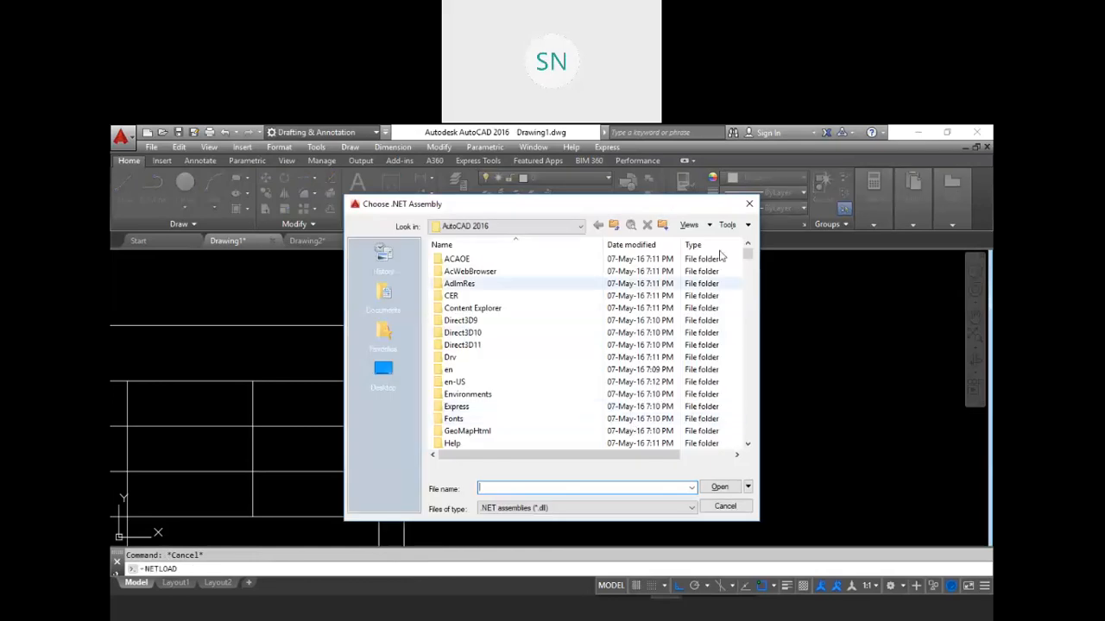
click(749, 199)
Move the small circle by its centre onto the large circle's centre to make them concentric
text(m)
key(Return)
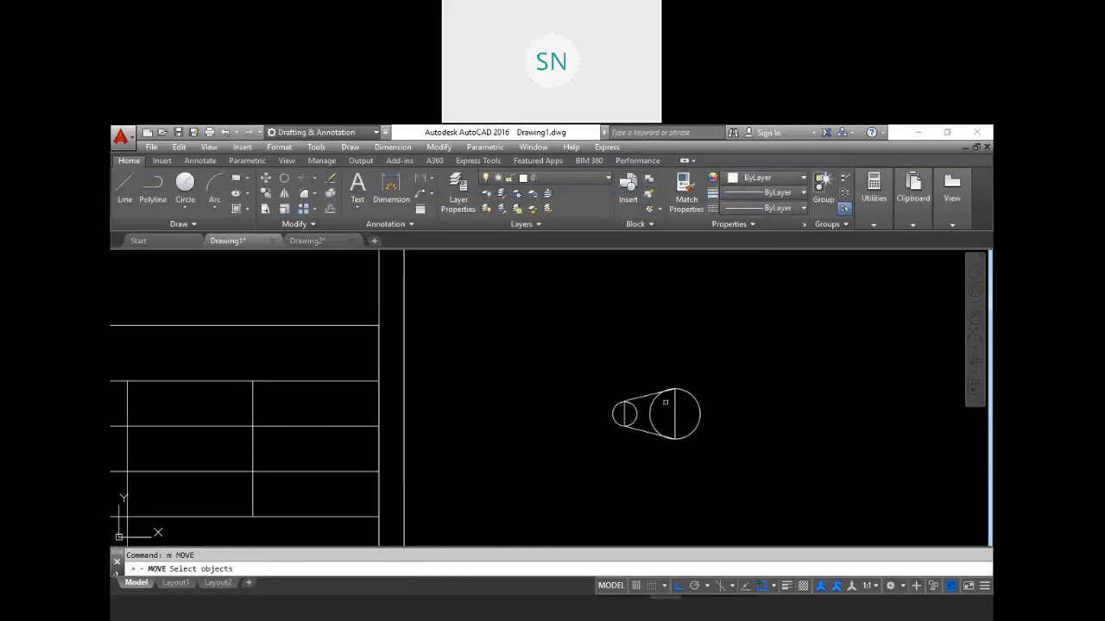
click(636, 413)
key(Return)
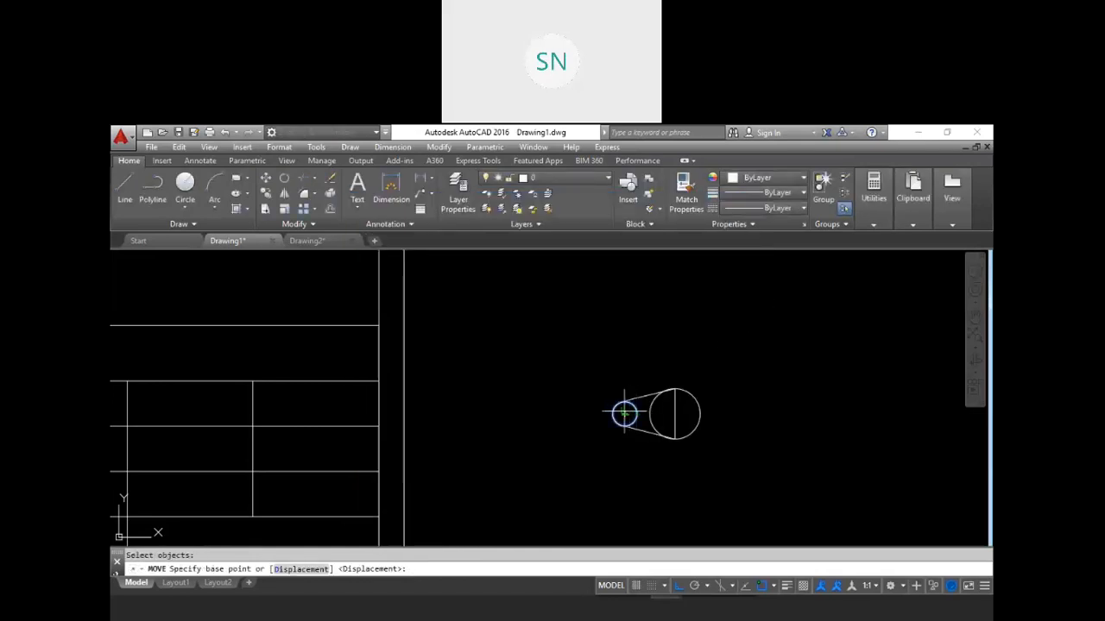
scroll(624, 415, up, 5)
click(614, 415)
click(813, 420)
key(Escape)
scroll(604, 419, down, 3)
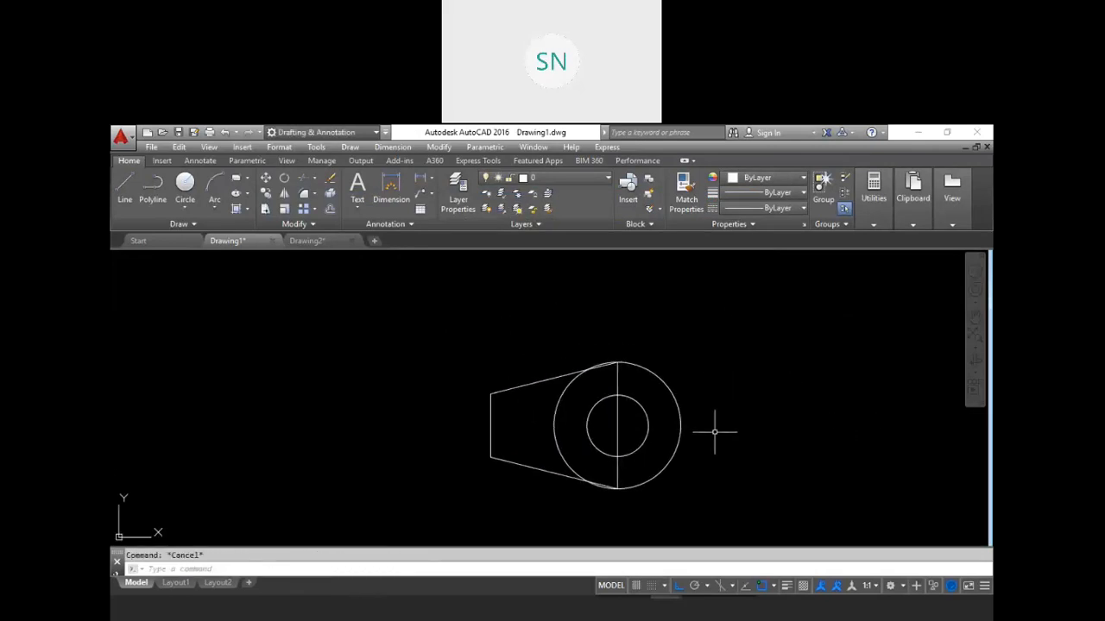
Move both concentric circles about 9 units horizontally to the right, clear of the trapezoid
key(Return)
click(722, 462)
click(628, 411)
key(Return)
click(738, 446)
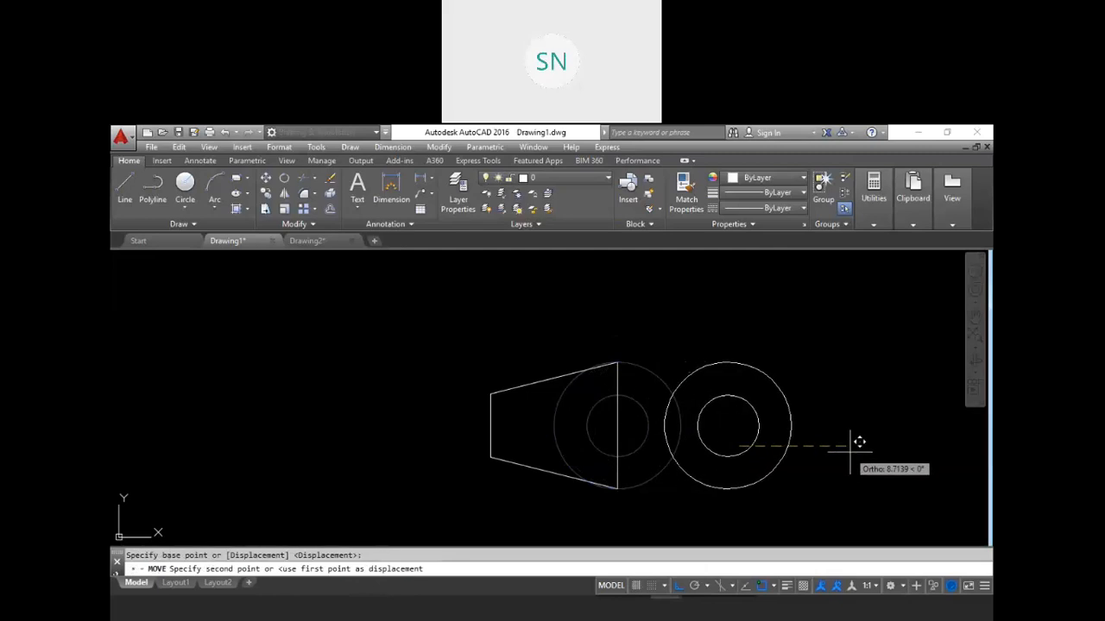
click(858, 445)
key(Escape)
middle_drag(802, 484, 722, 483)
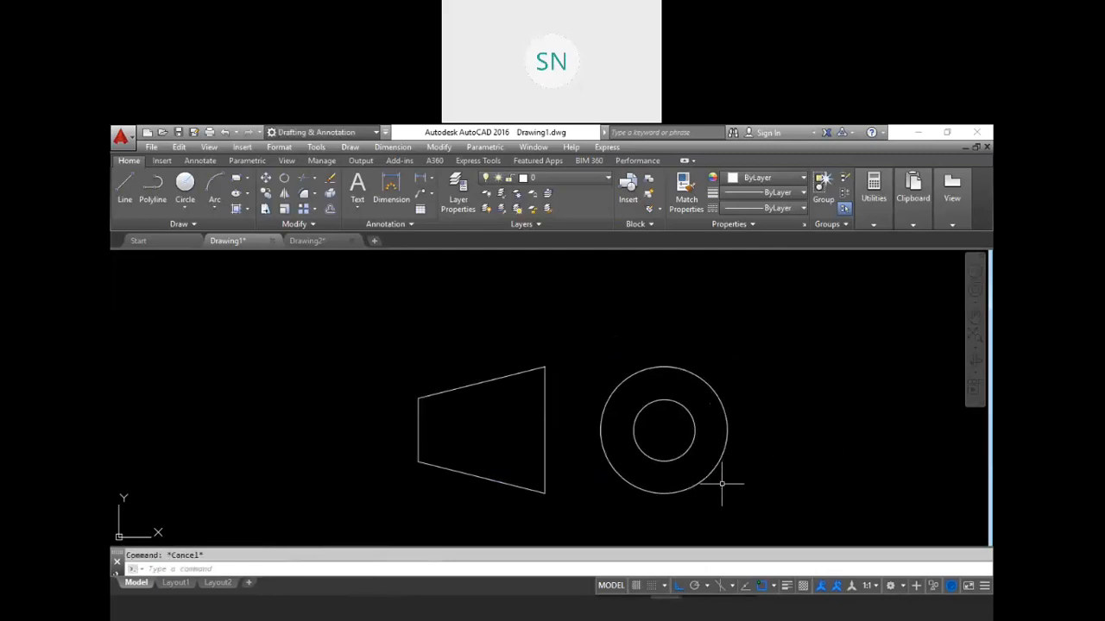
Offset the larger circle outward by about 2 units
text(o)
key(Return)
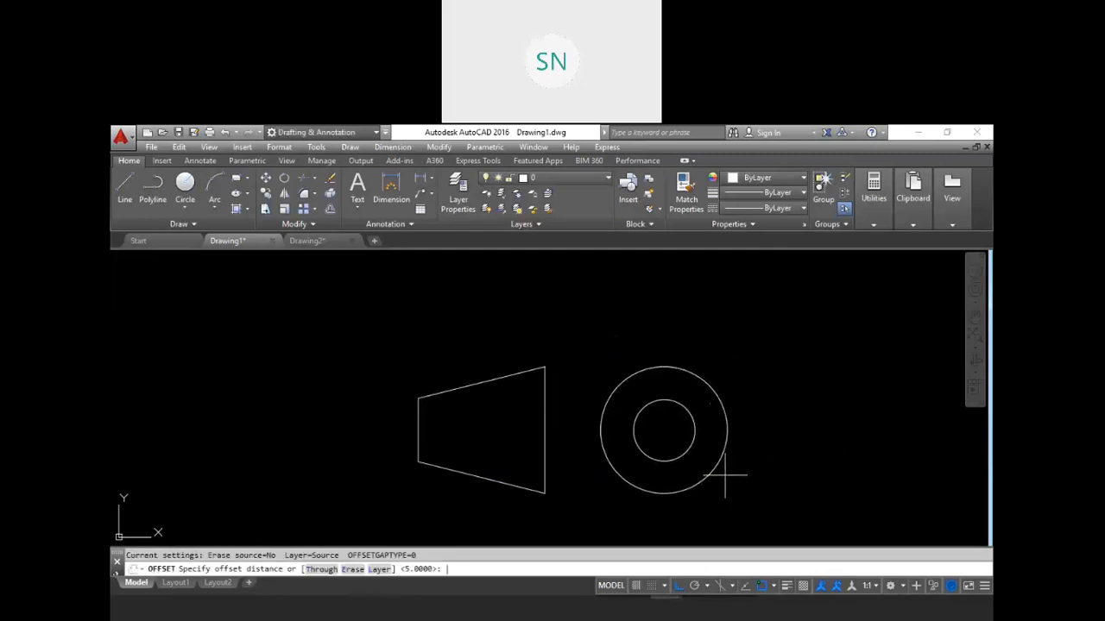
key(Return)
click(704, 382)
click(728, 354)
key(Escape)
key(Escape)
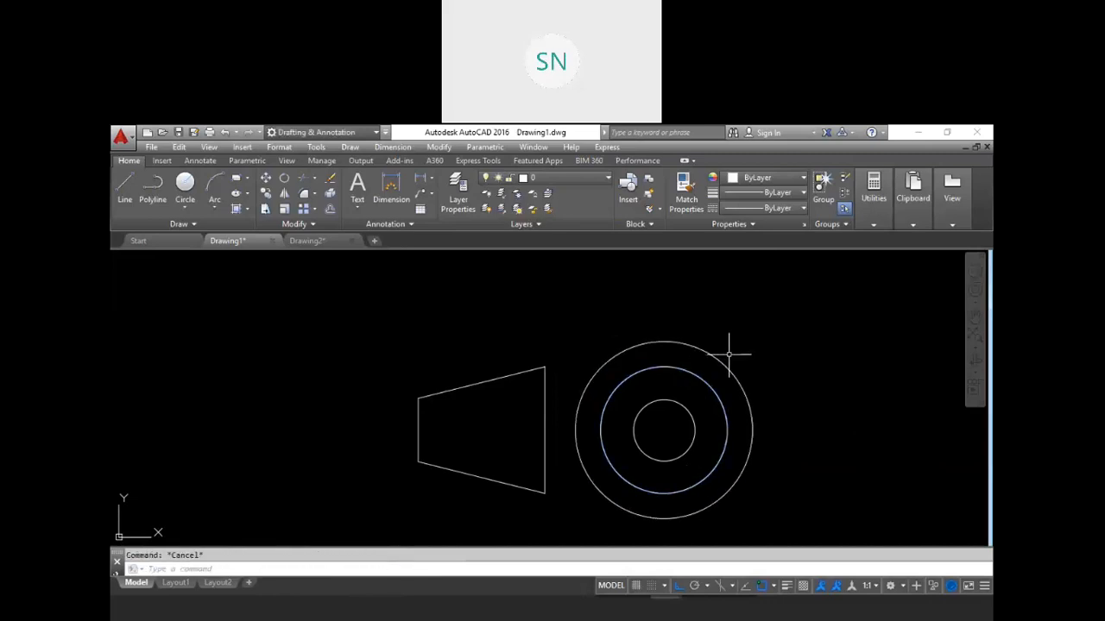
Draw vertical and horizontal centre lines across the full diameter of the outermost circle and delete that circle
text(l)
key(Return)
click(664, 342)
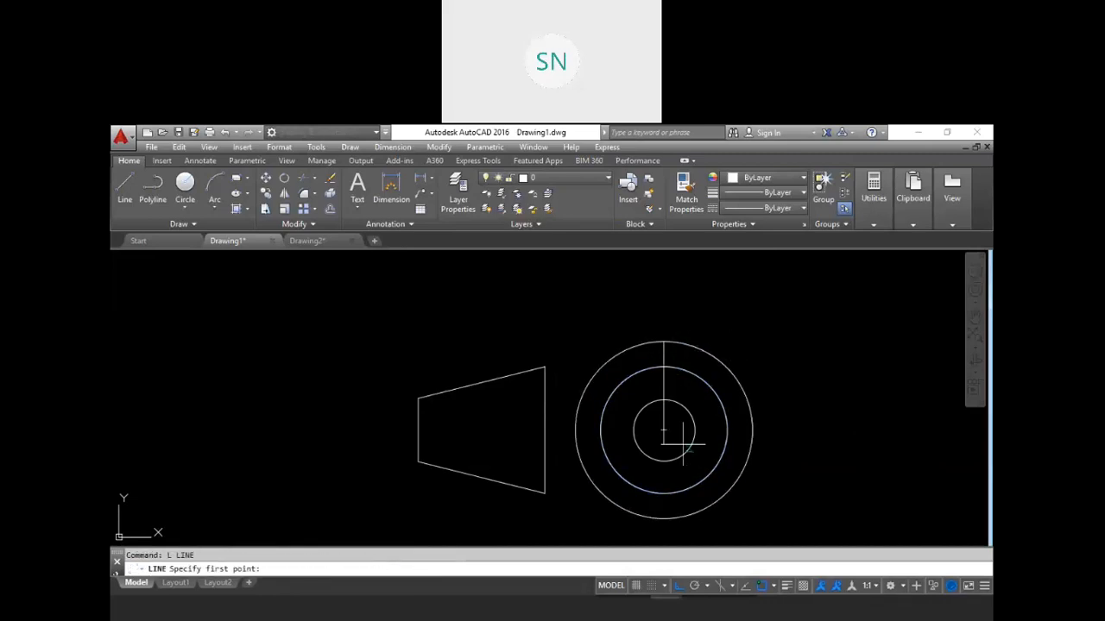
click(664, 518)
key(Return)
key(Return)
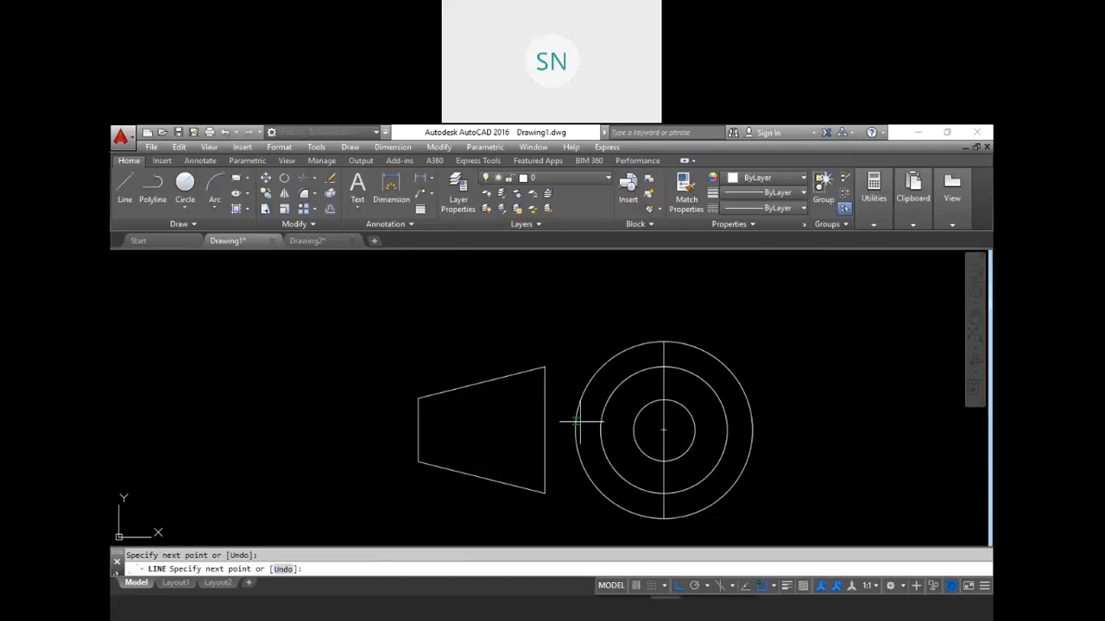
click(576, 430)
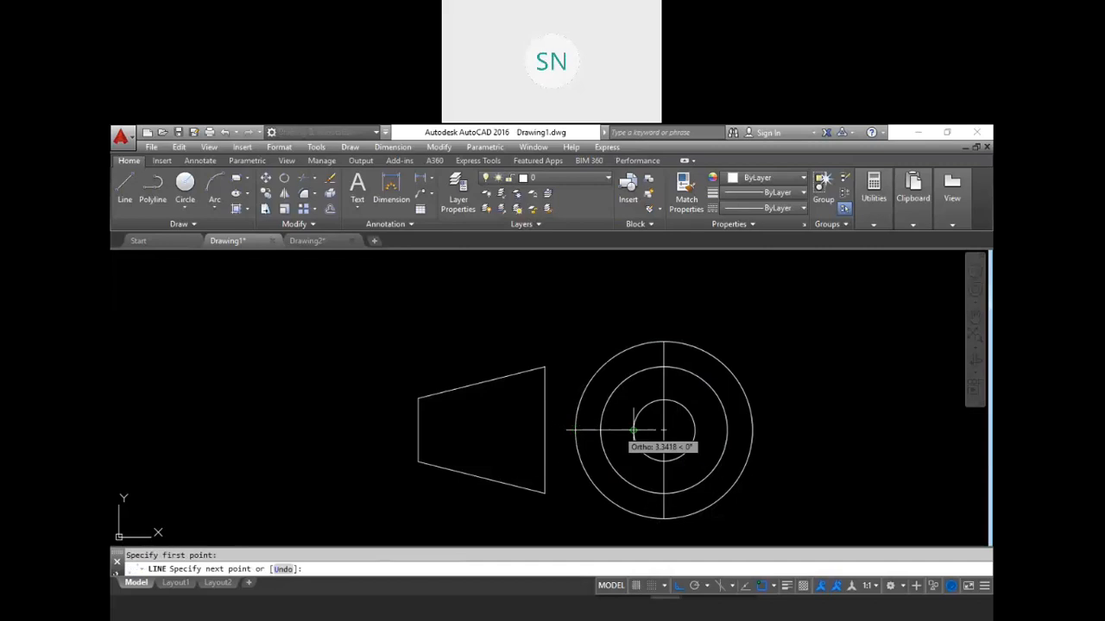
click(752, 429)
key(Escape)
click(727, 382)
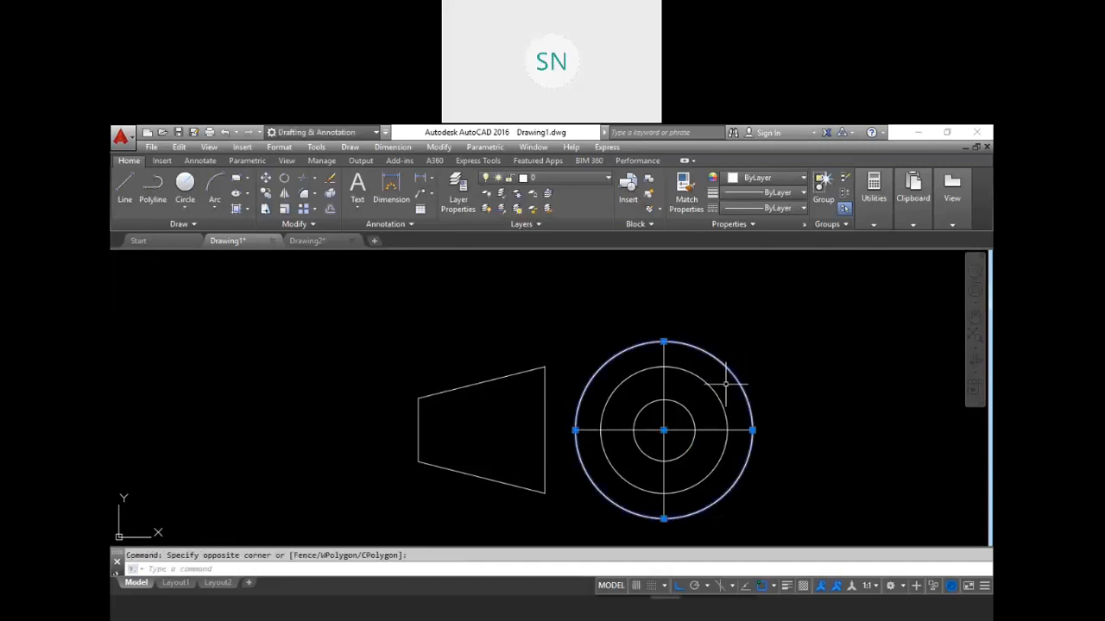
key(Delete)
Set the linetype of both centre lines to Continuous
click(744, 430)
click(740, 394)
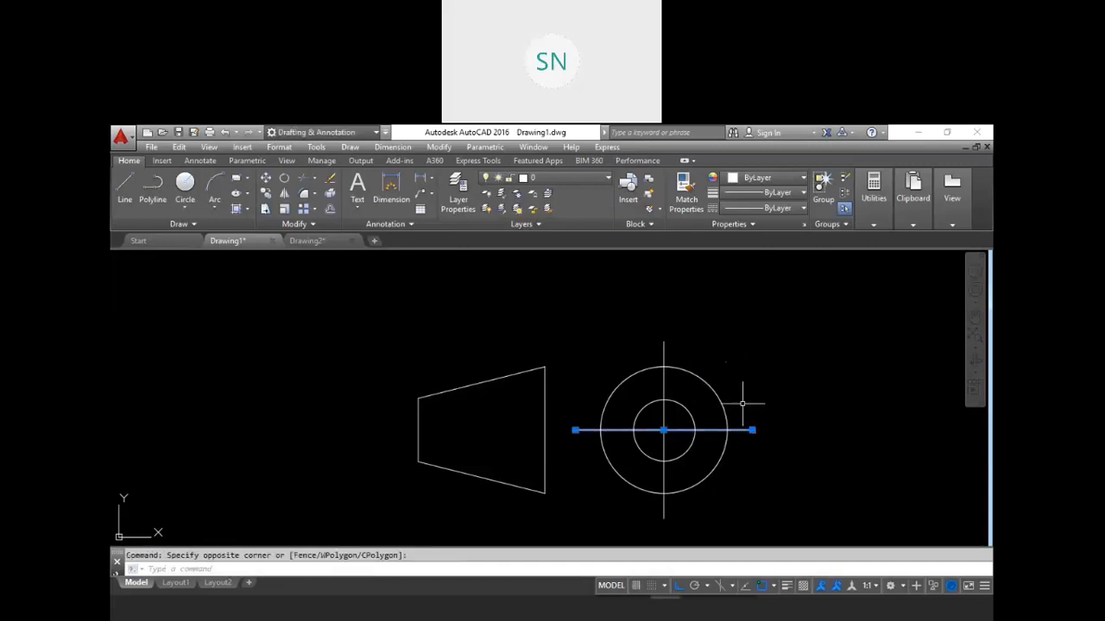
click(646, 335)
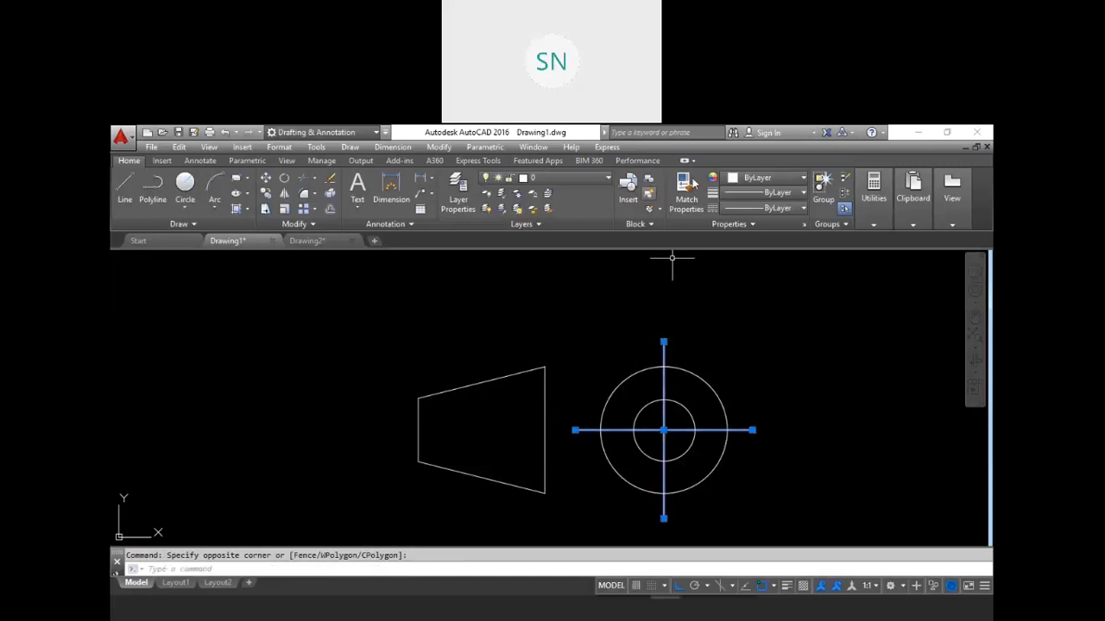
click(772, 208)
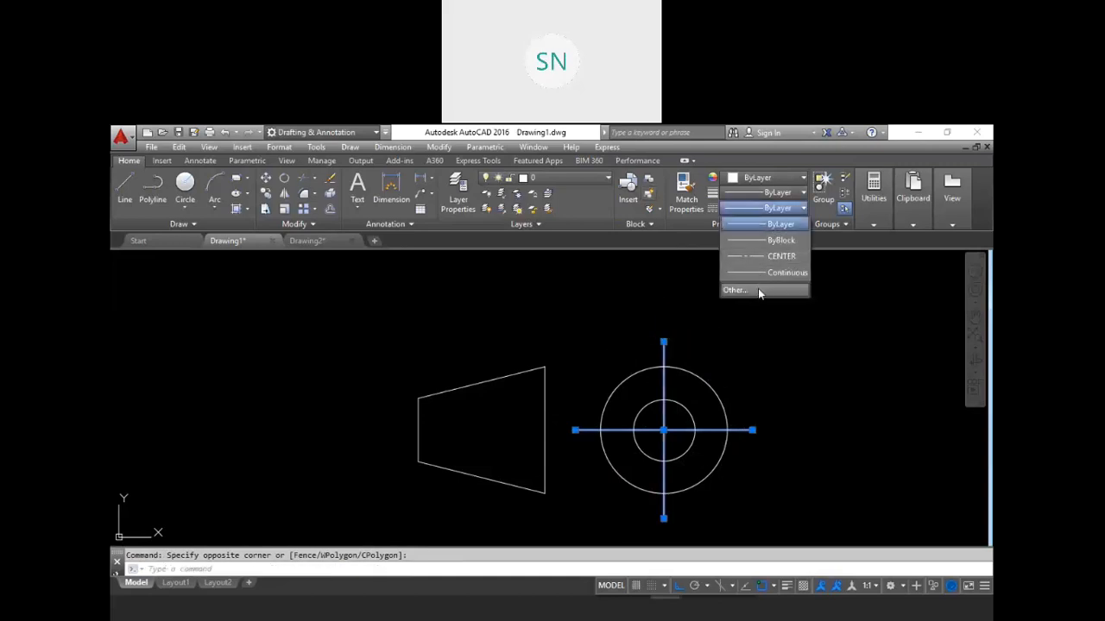
click(759, 274)
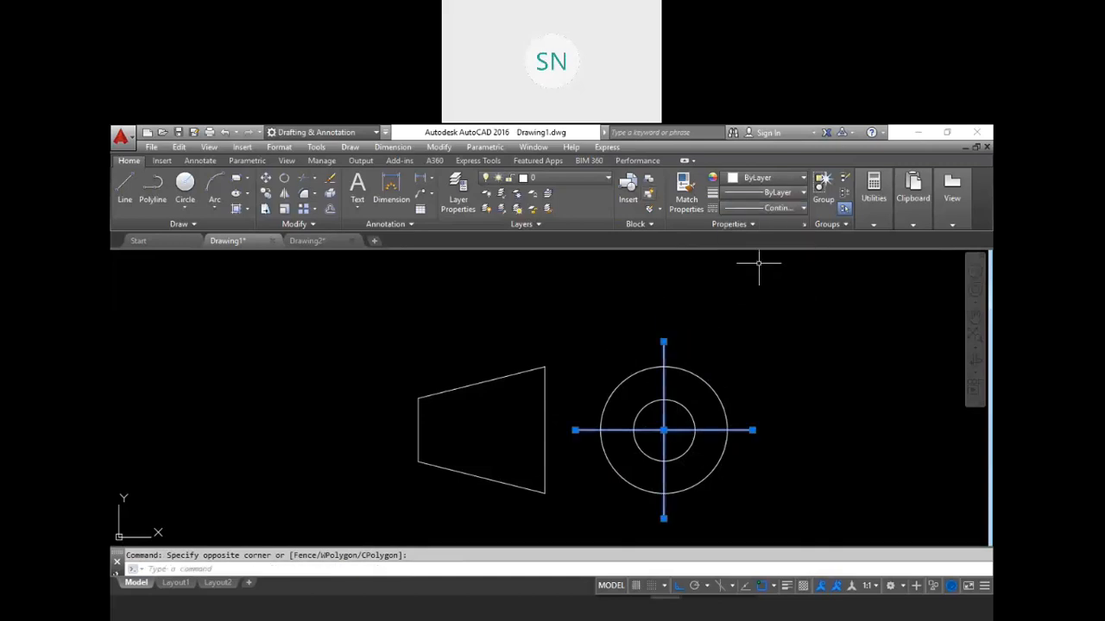
key(Escape)
Set the linetype of the horizontal and vertical centre lines to CENTER
click(765, 432)
click(730, 370)
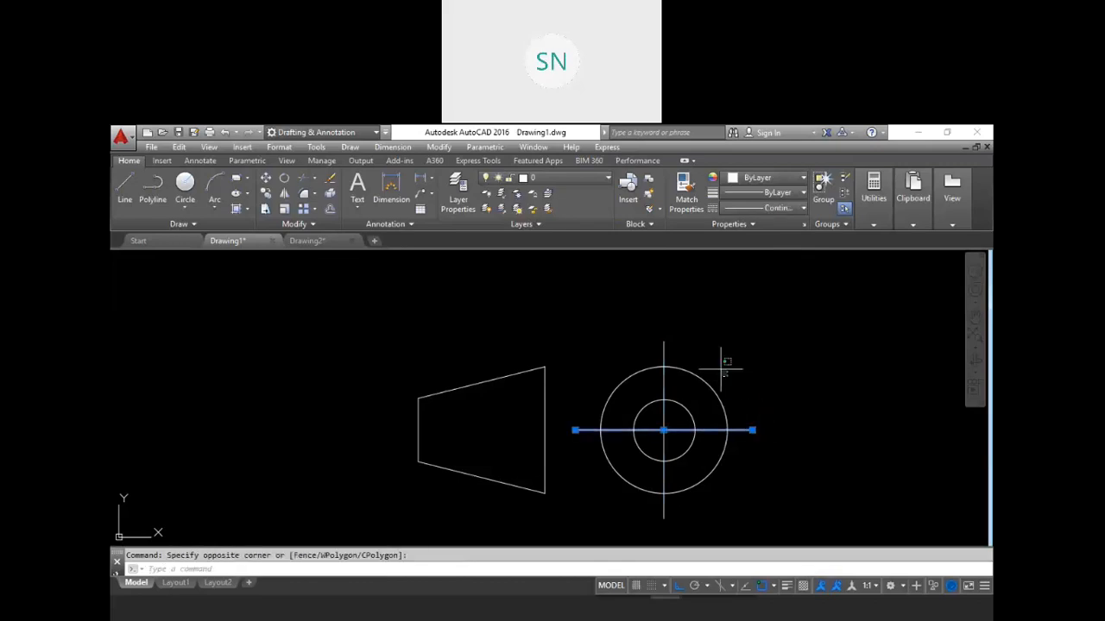
click(728, 377)
click(700, 333)
click(693, 351)
click(631, 329)
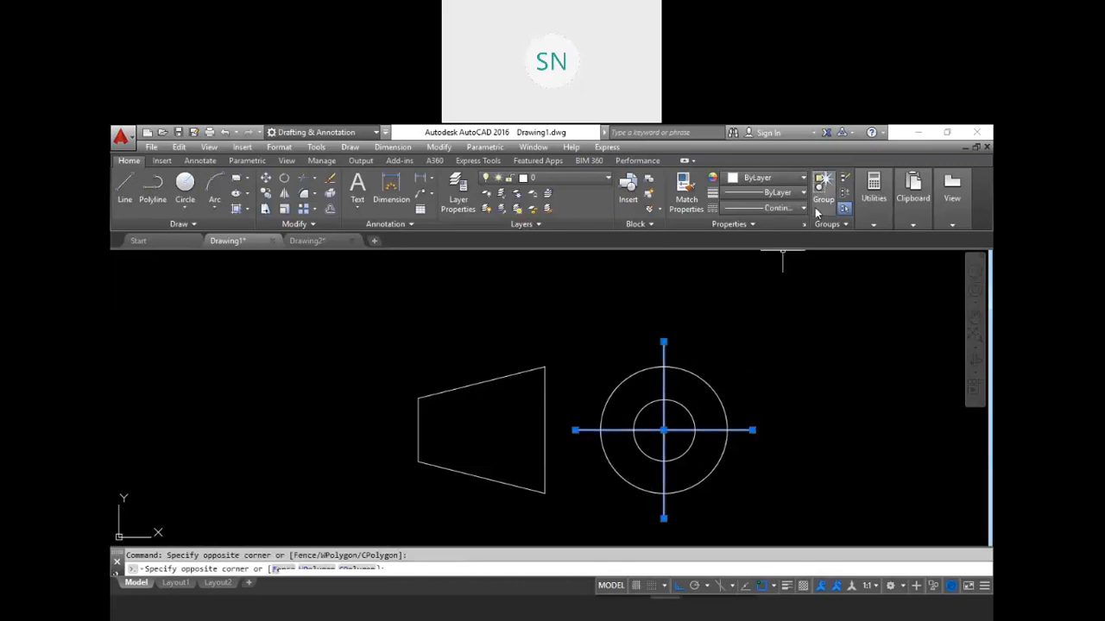
click(780, 208)
click(777, 256)
key(Escape)
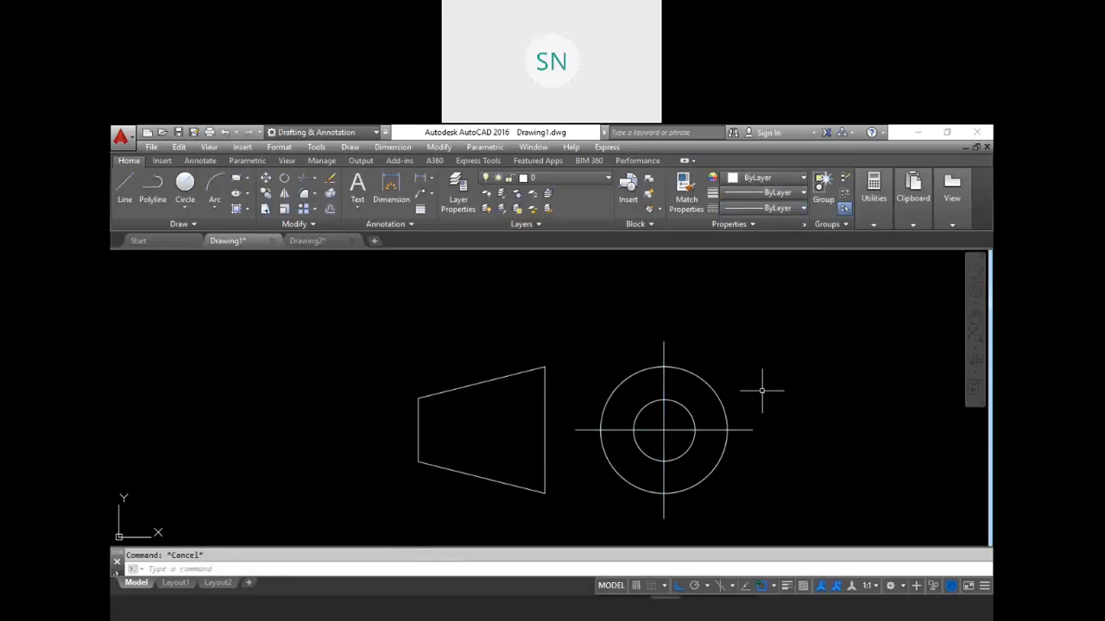
Set the horizontal centre line's linetype scale to 0.2
click(750, 430)
click(742, 419)
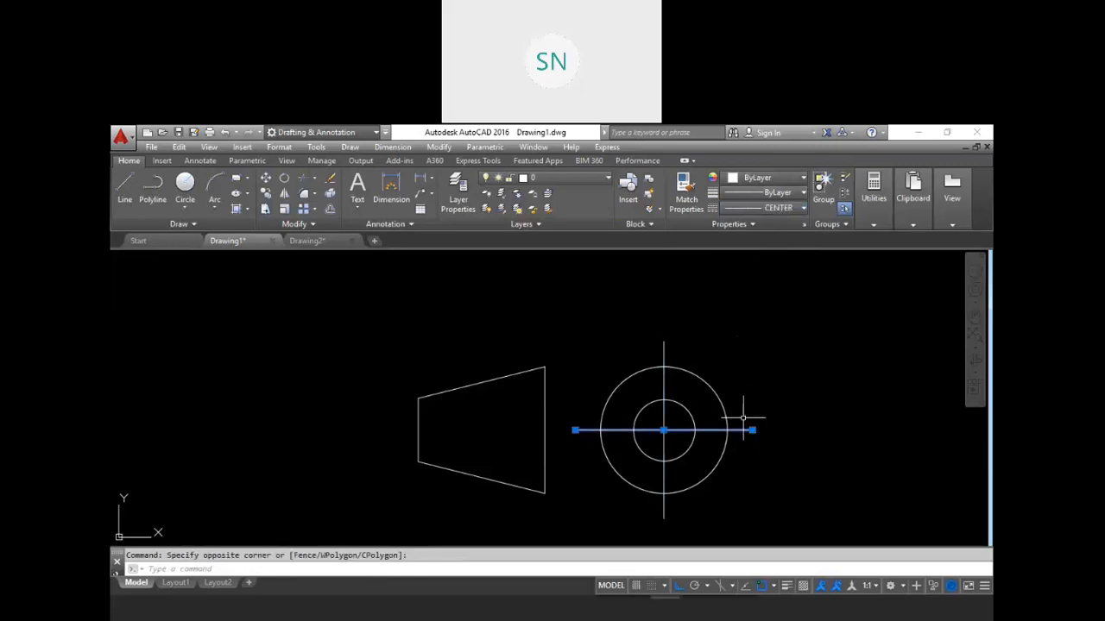
key(ctrl+1)
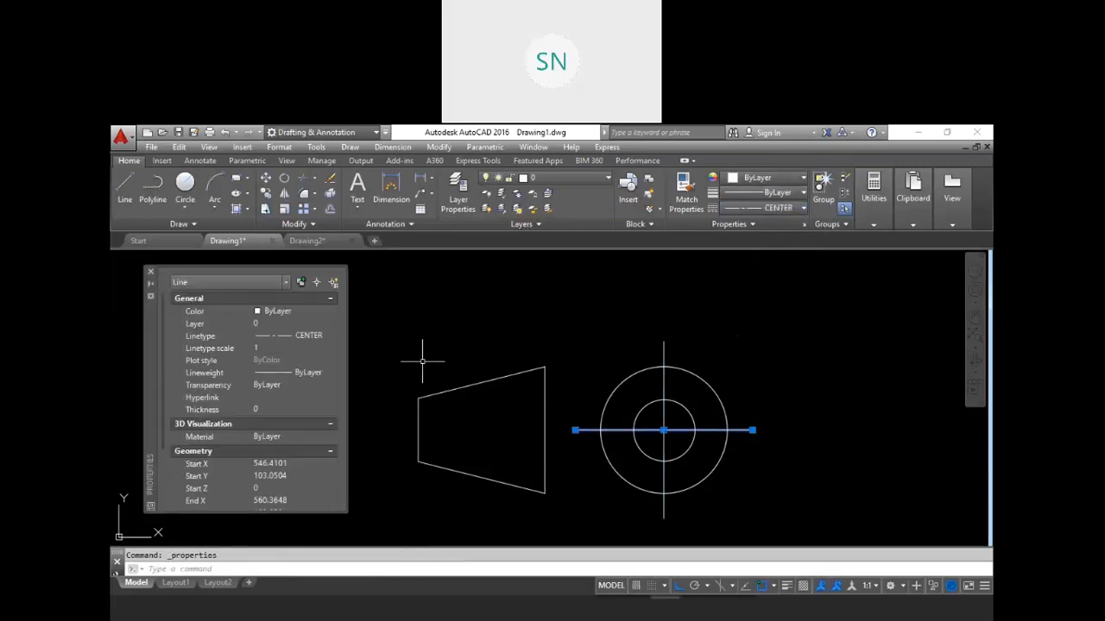
click(267, 348)
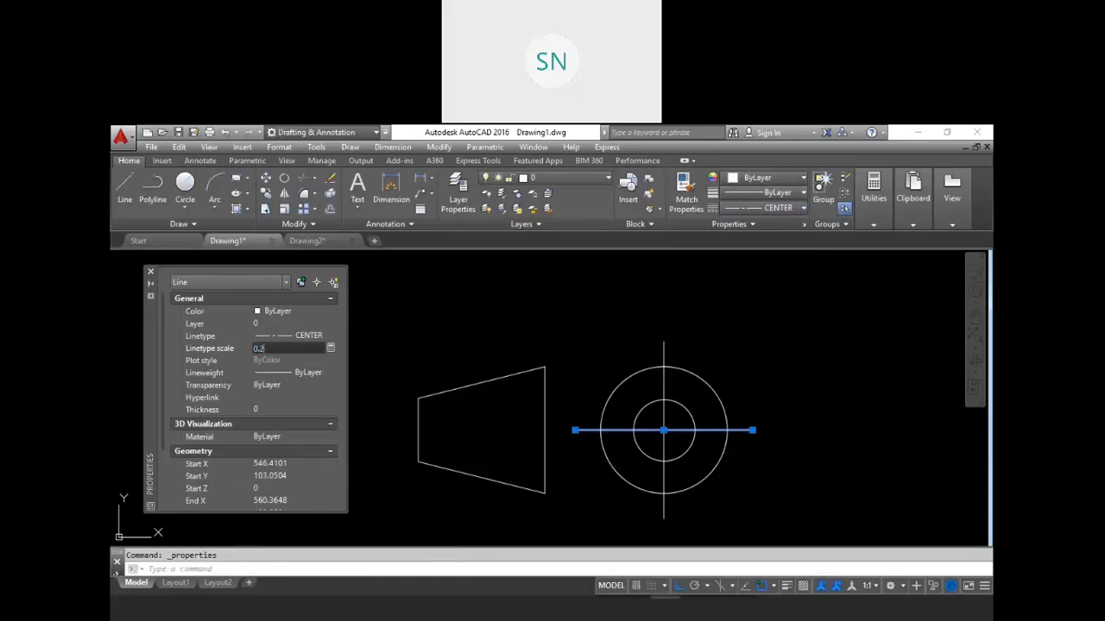
text(0.2)
key(Return)
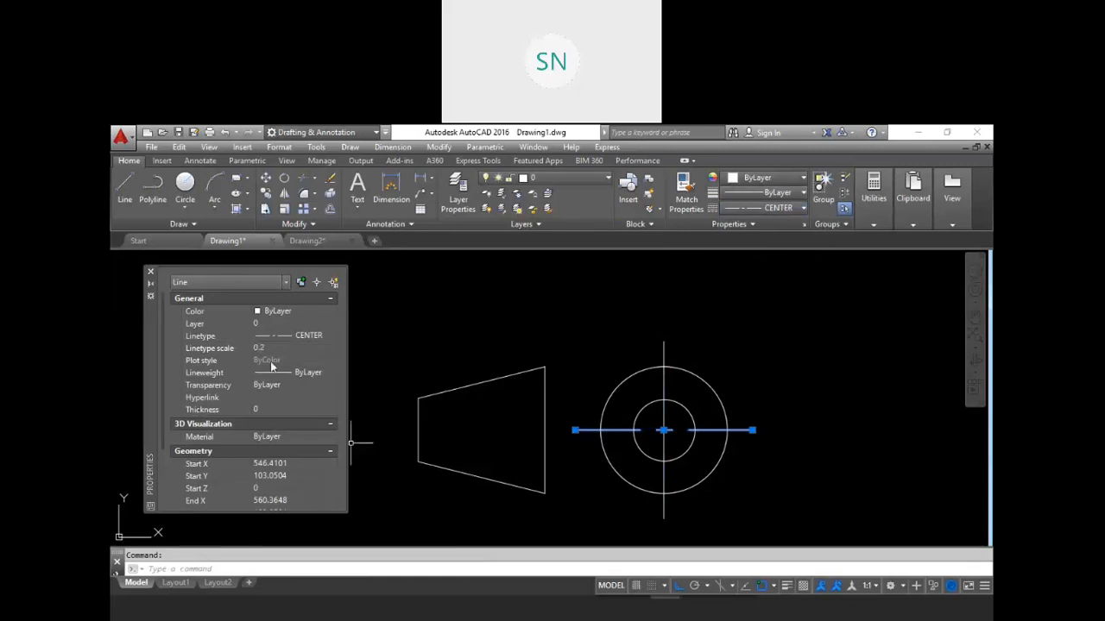
Try a linetype scale of 0.1 on the horizontal centre line and set it to 0.05
click(273, 346)
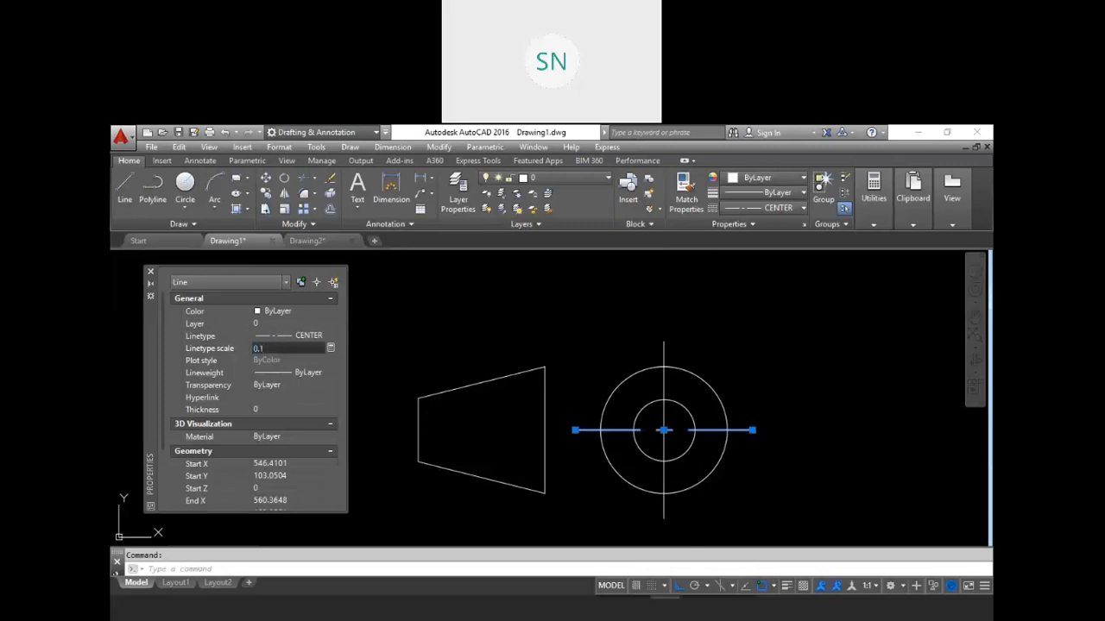
key(Return)
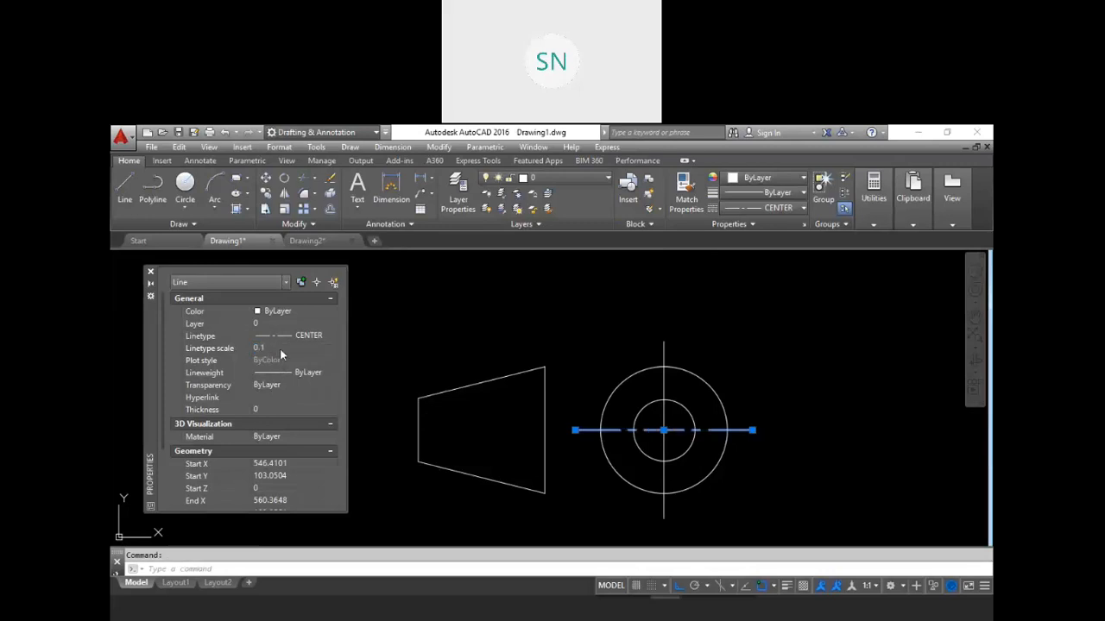
click(279, 348)
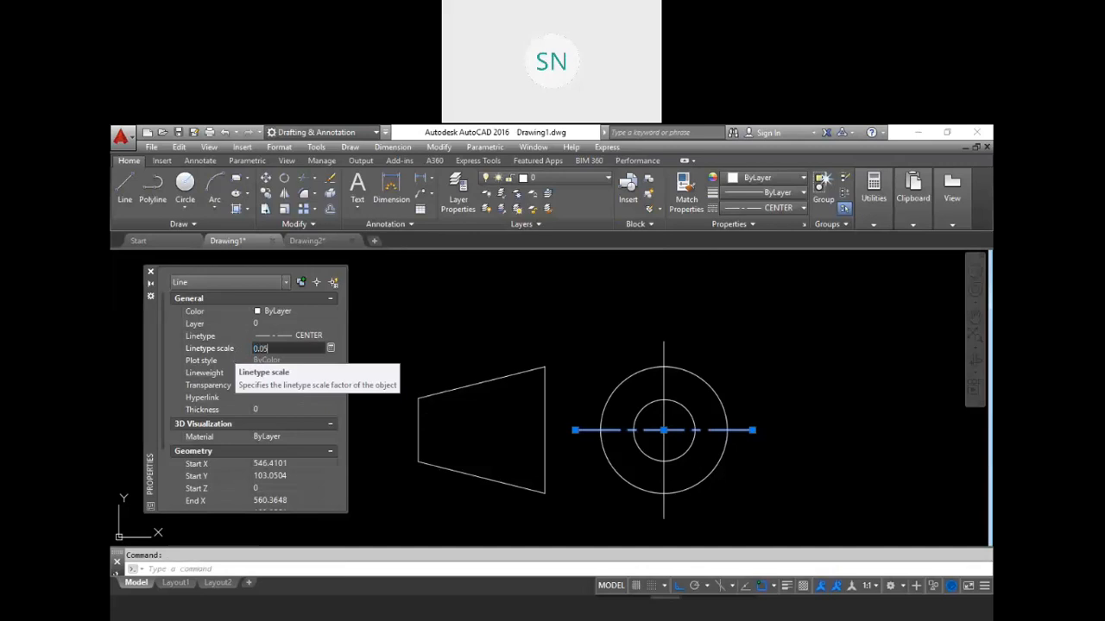
key(Return)
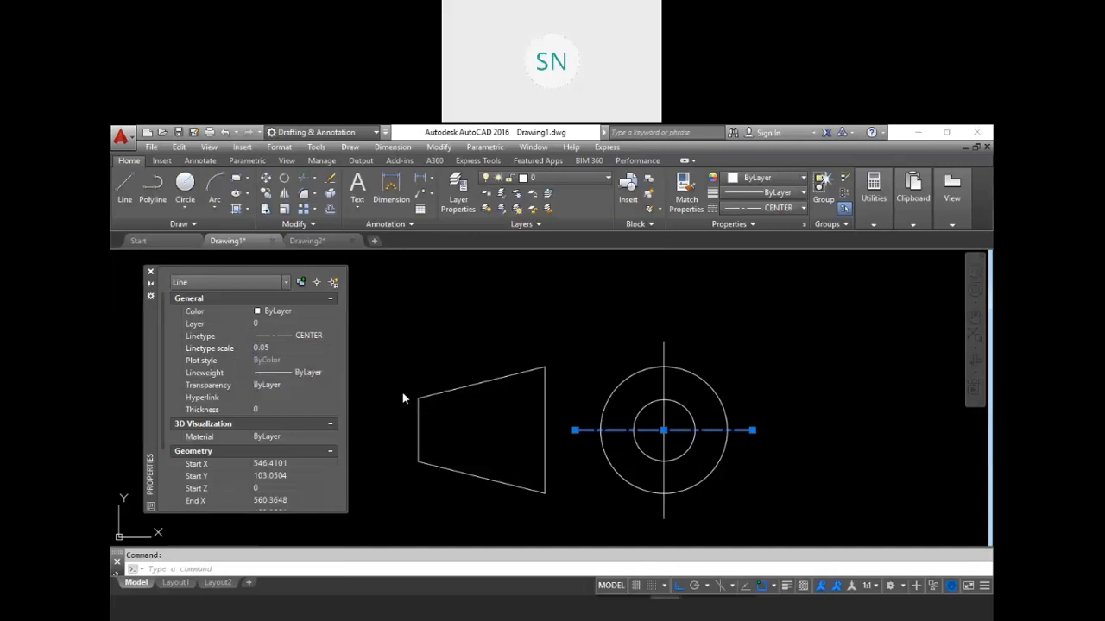
click(150, 271)
key(Escape)
Match the vertical centre line's properties to those of the horizontal centre line
text(ma)
key(Return)
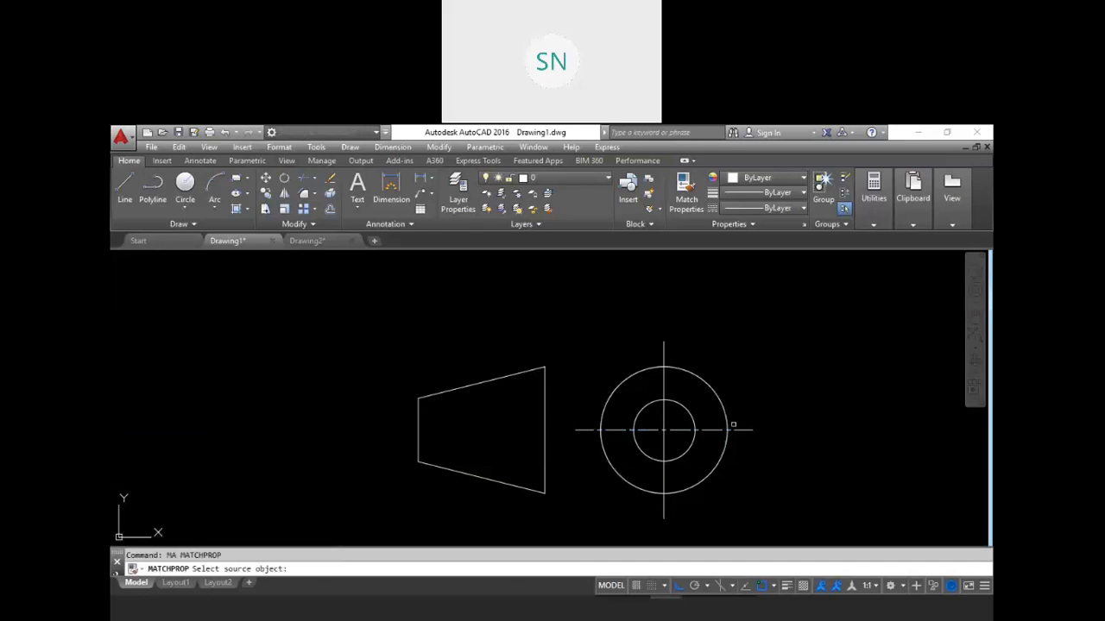
click(741, 430)
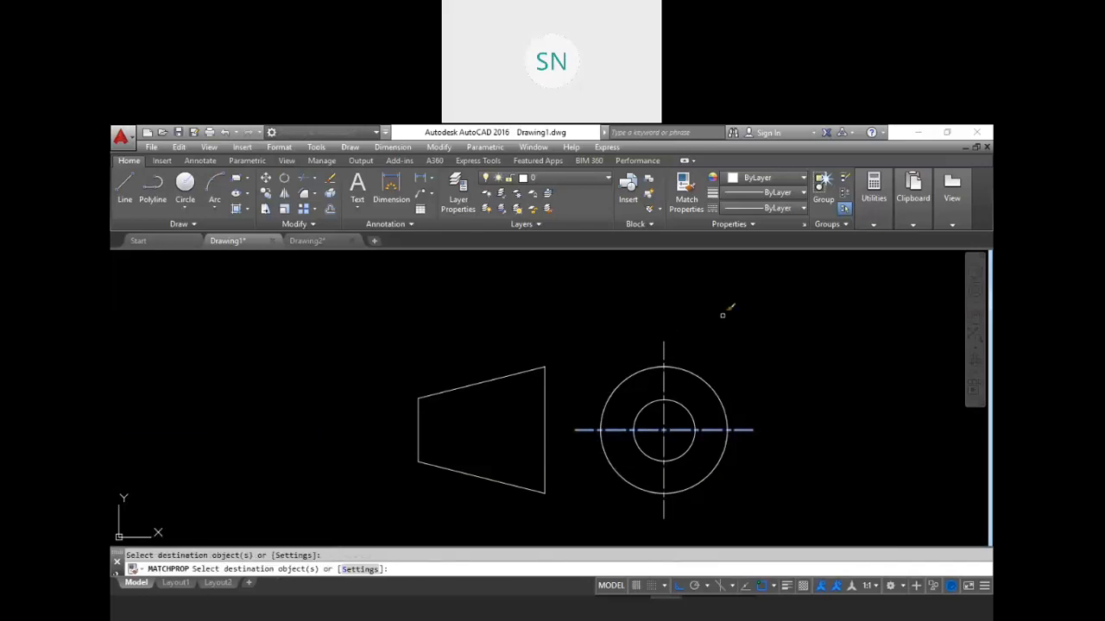
key(Escape)
Start a block definition named aa containing the trapezoid, both circles and their centre lines
scroll(784, 407, down, 2)
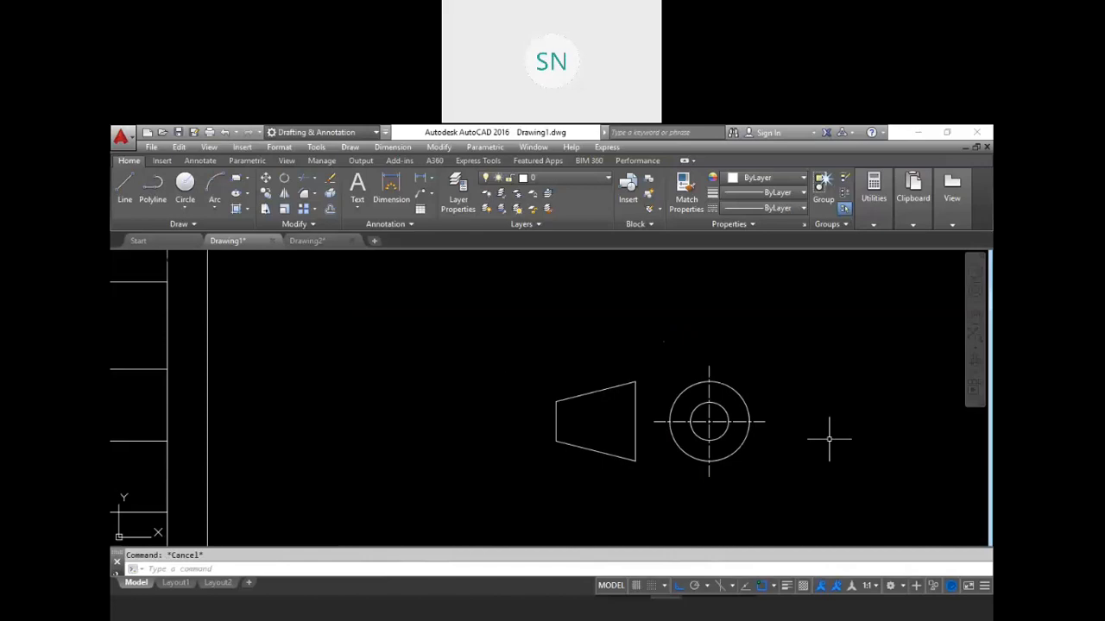
middle_drag(715, 466, 712, 466)
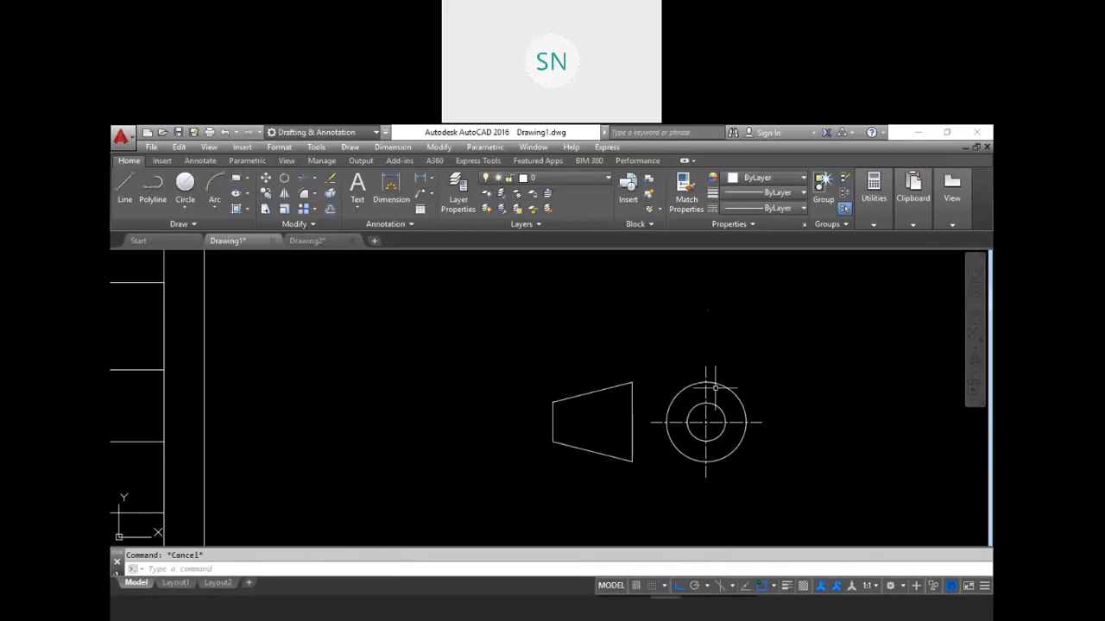
middle_drag(731, 393, 725, 406)
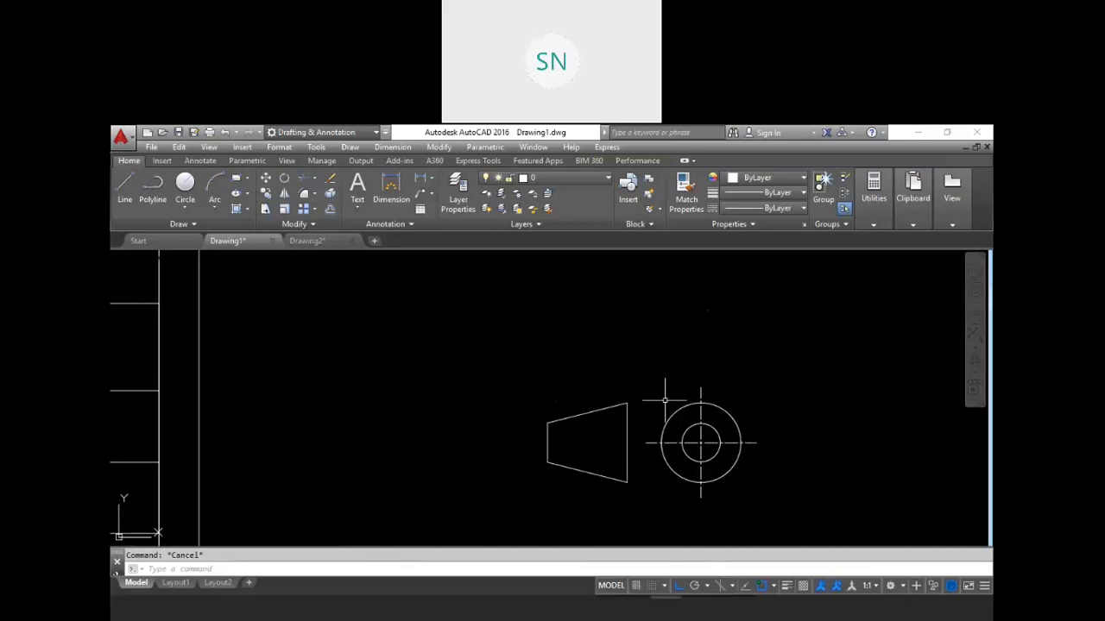
text(B)
key(Return)
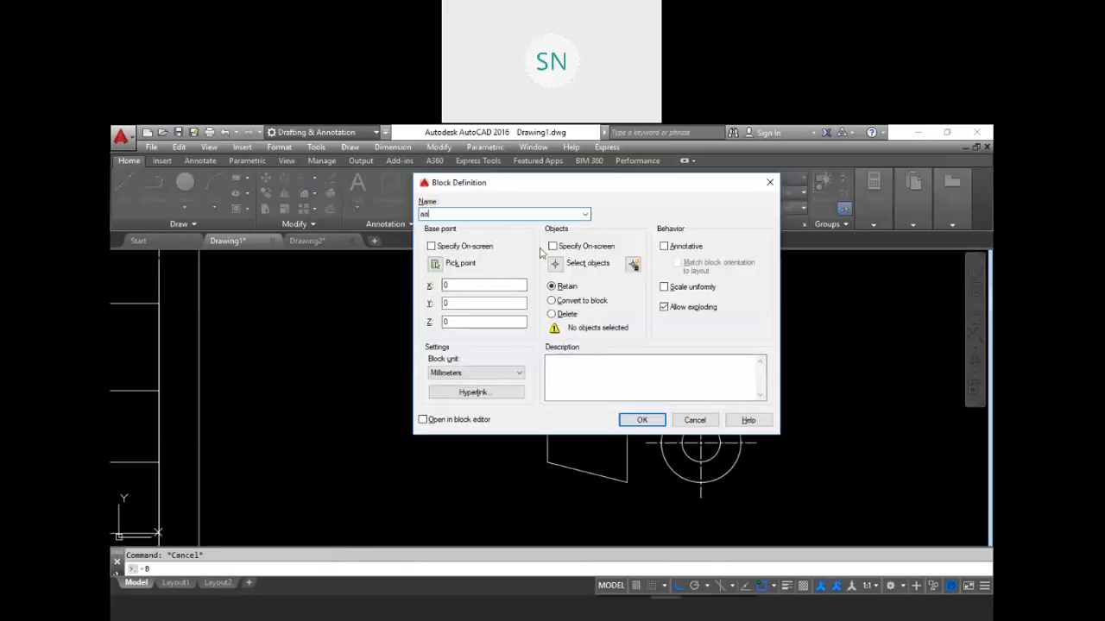
click(562, 272)
click(795, 524)
click(510, 367)
key(Return)
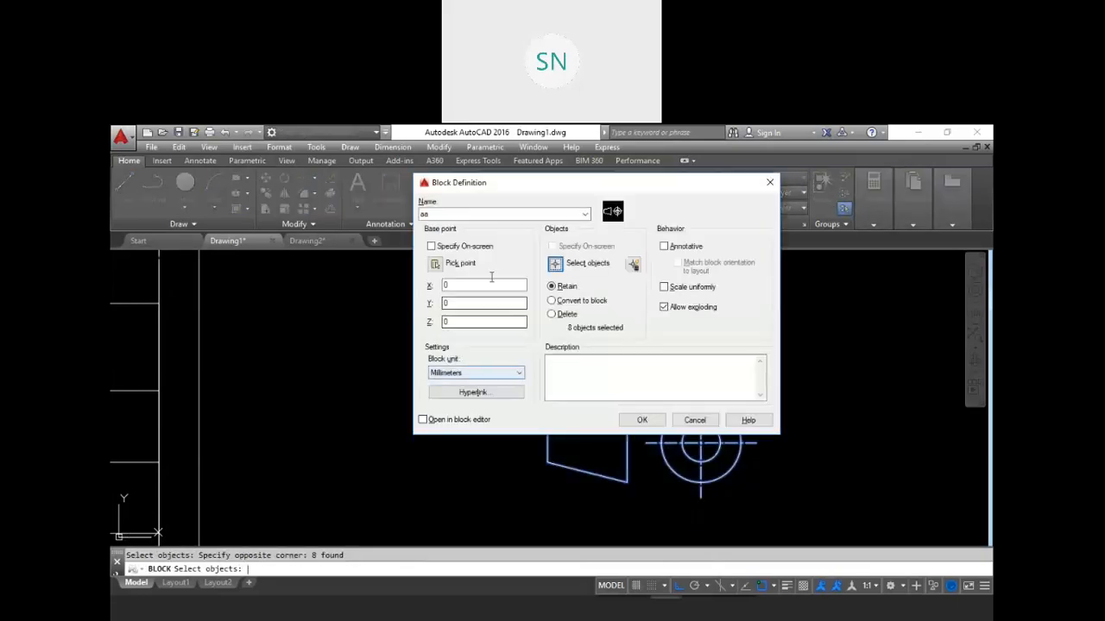
Set the block's base point at the centre of the concentric circles and create the block
click(435, 264)
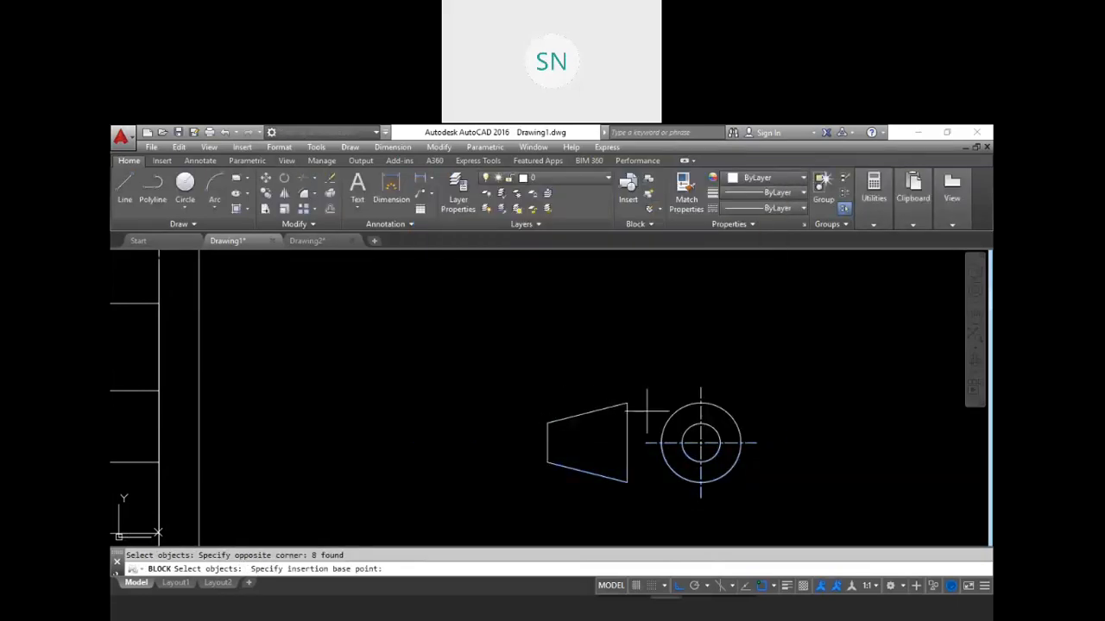
click(701, 443)
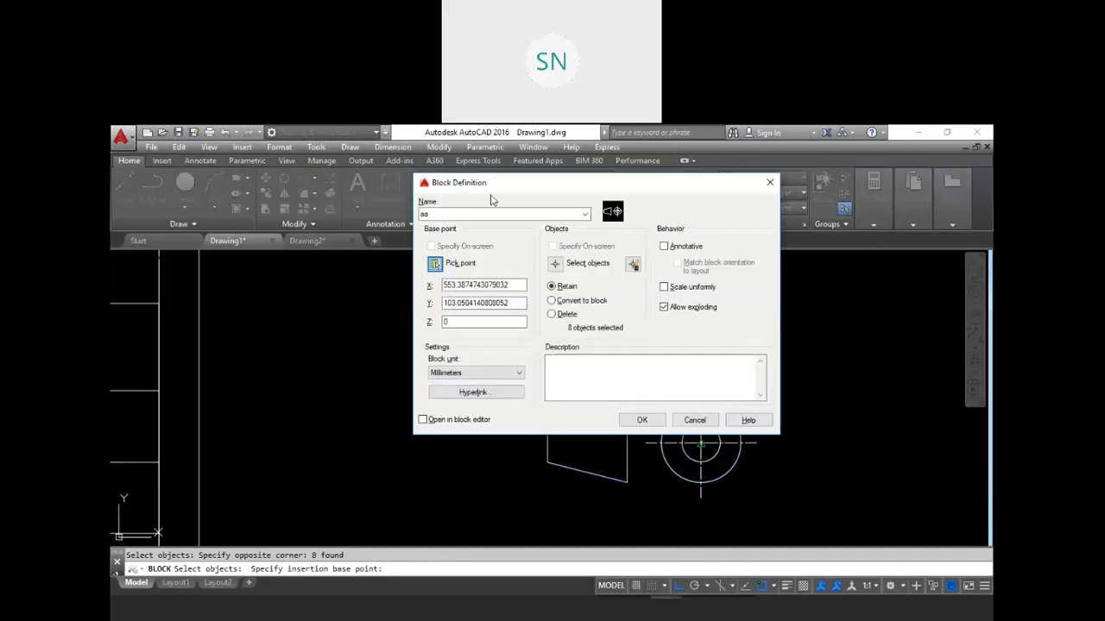
click(643, 421)
key(Escape)
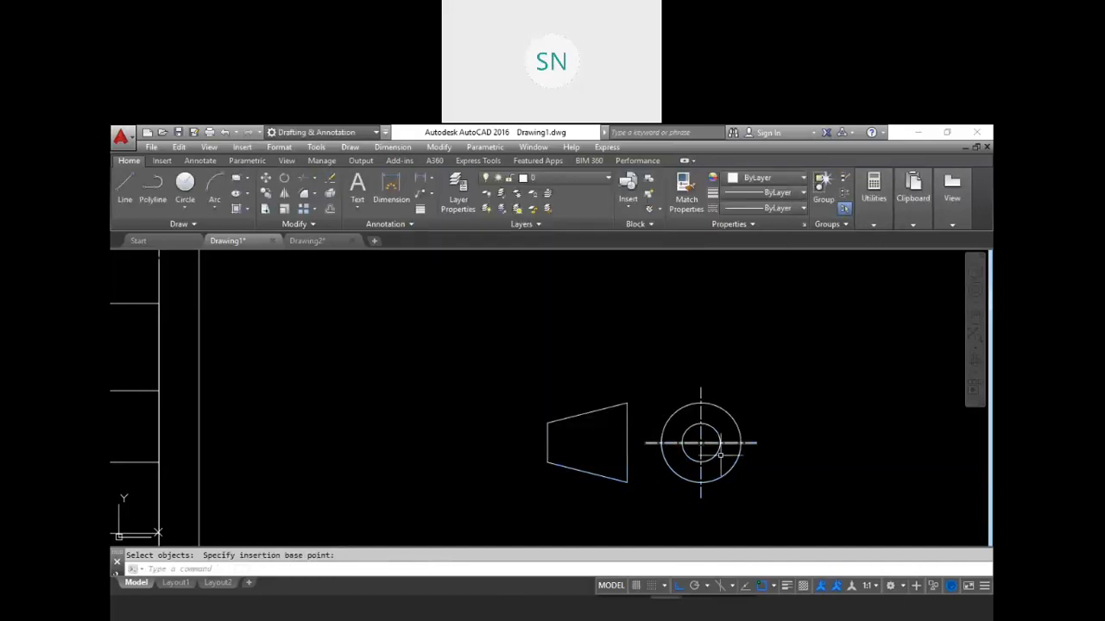
Erase the original trapezoid, circles and centre lines outside the drawing frame
click(779, 500)
click(514, 379)
text(e)
key(Return)
Insert block aa into the merged cell at the table's lower-right corner with AutoFit and Top Left alignment
middle_drag(419, 423, 630, 367)
scroll(639, 292, down, 1)
middle_drag(368, 461, 502, 415)
click(484, 400)
right_click(459, 405)
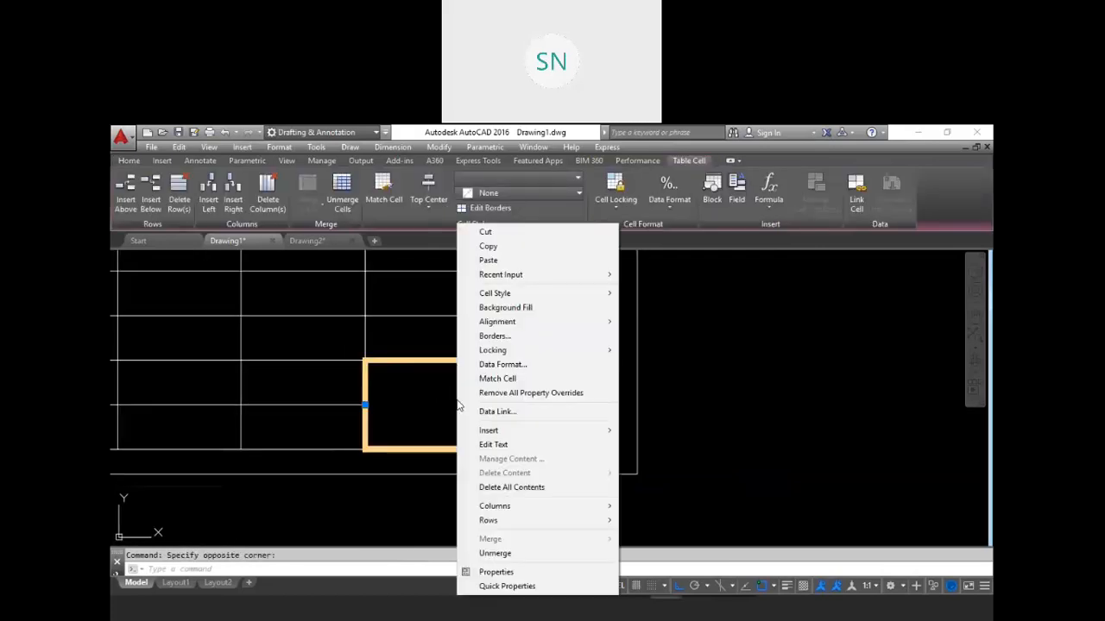
mouse_move(577, 430)
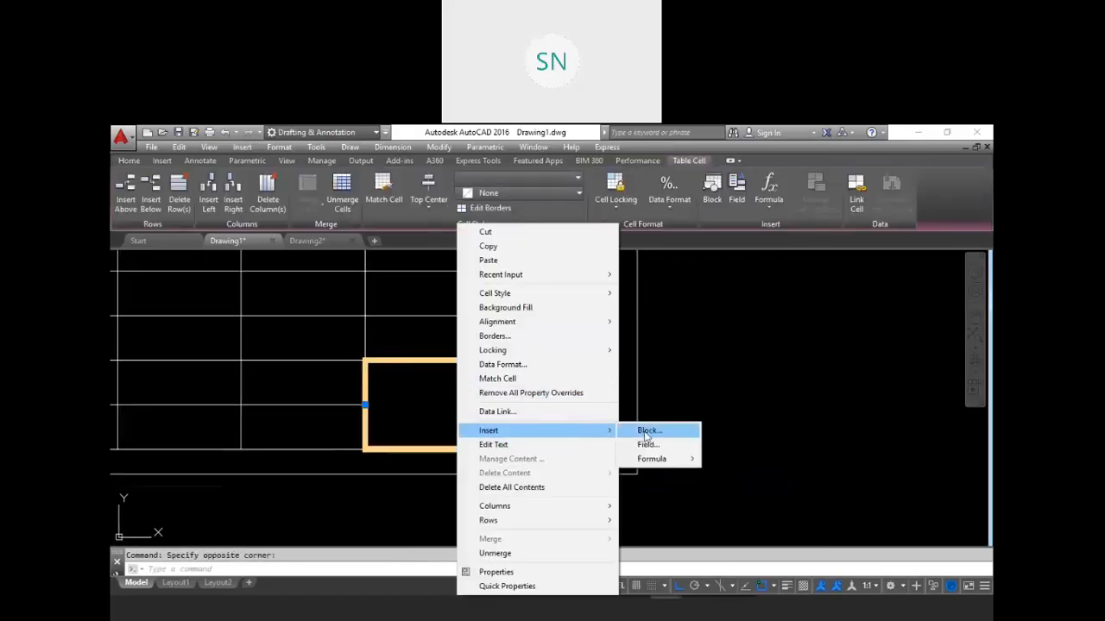
click(649, 431)
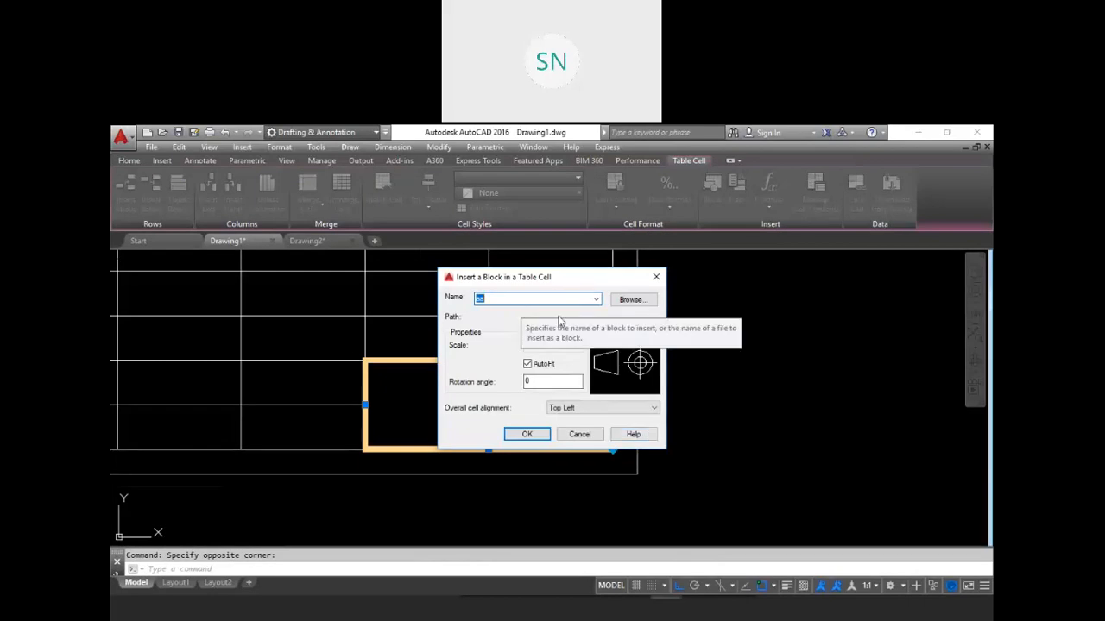
click(528, 435)
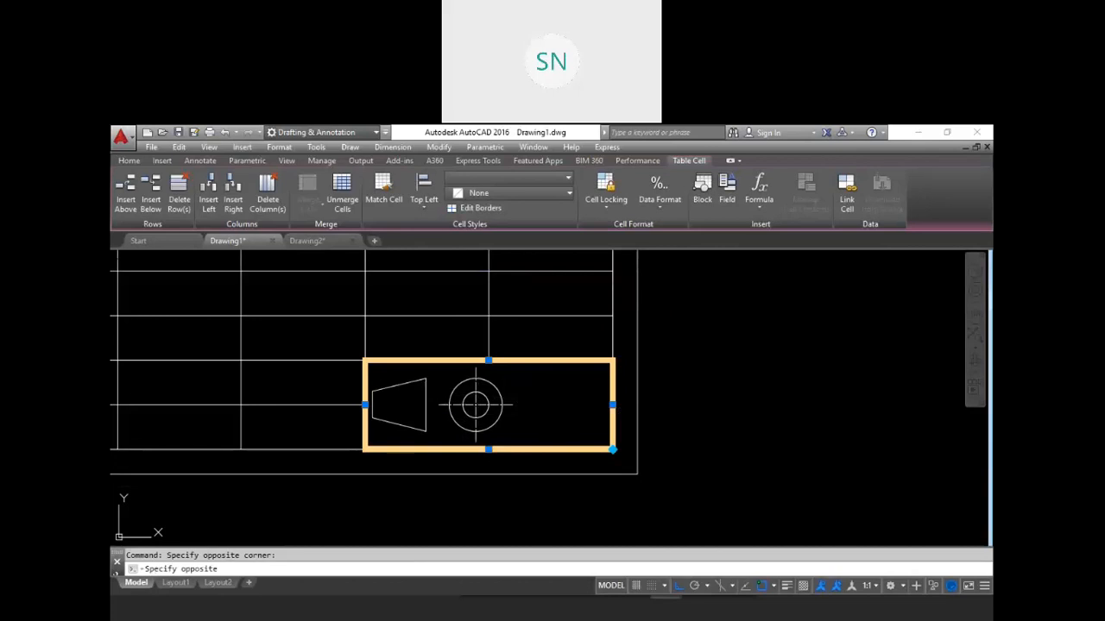
Set the overall cell alignment of the projection symbol block to Middle Center
double_click(424, 405)
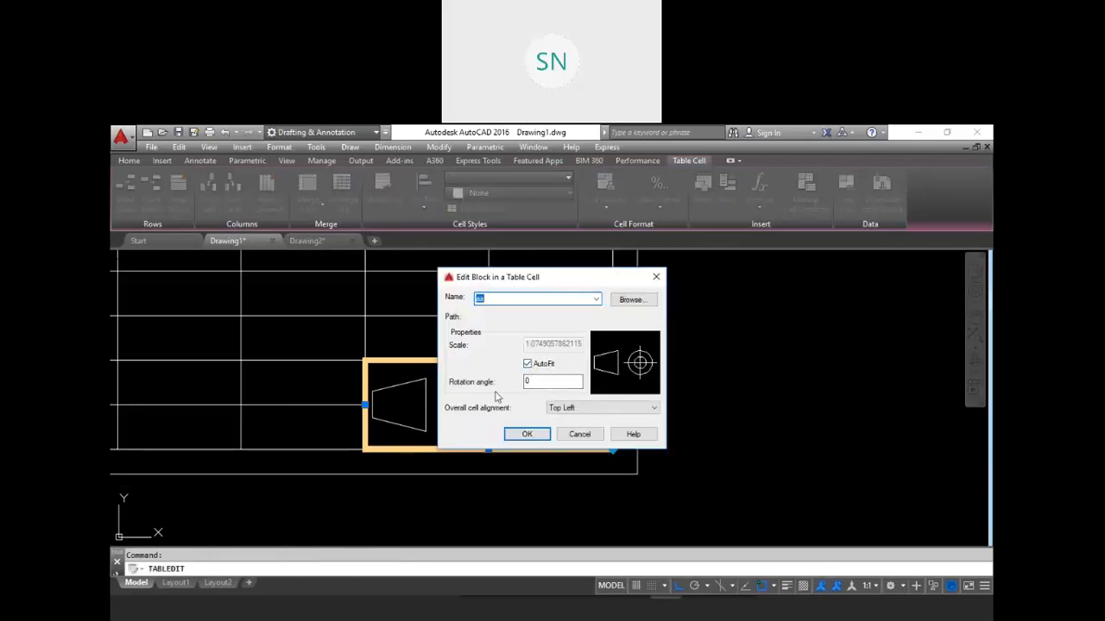
click(557, 408)
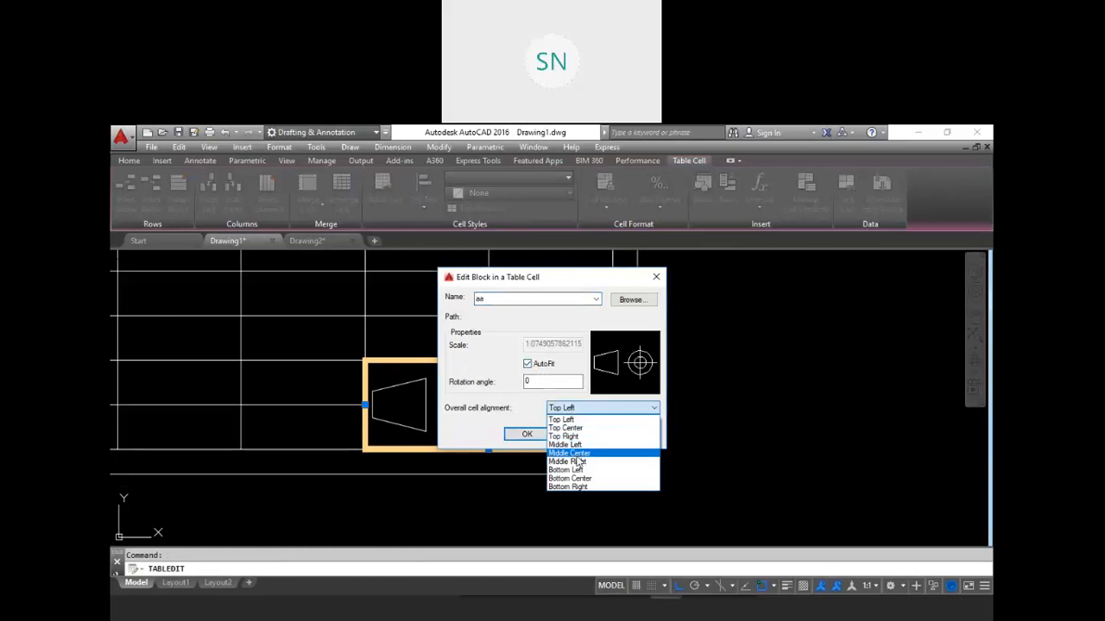
click(589, 454)
click(543, 439)
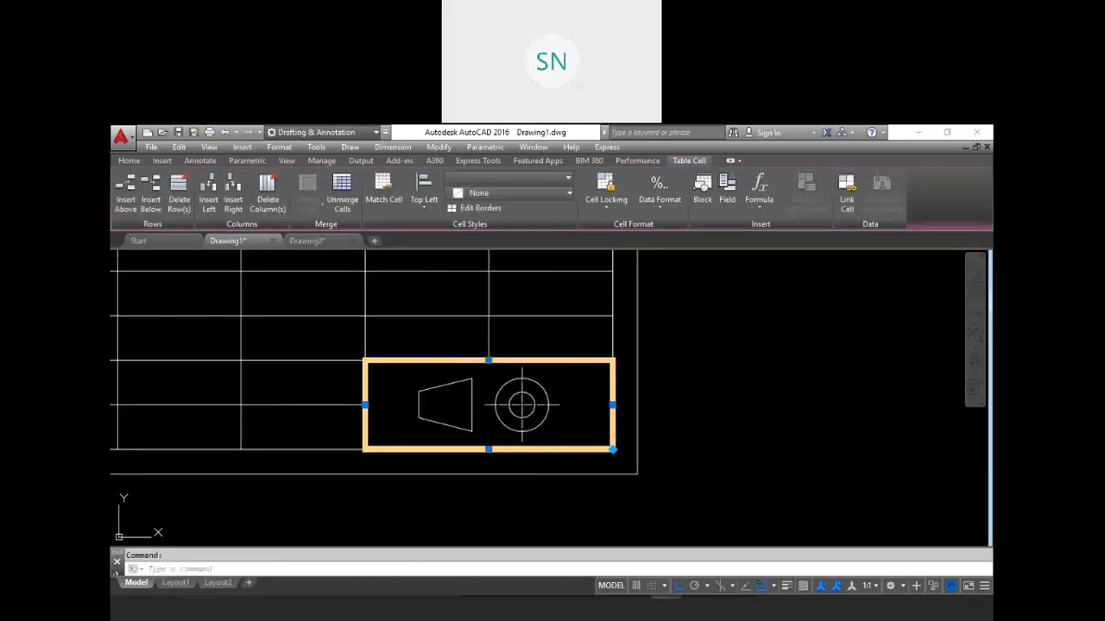
click(666, 407)
key(Escape)
key(Escape)
Enter SAI CAD CENTRE in the title row of the table
middle_drag(535, 424, 609, 453)
scroll(616, 434, down, 1)
mouse_move(536, 461)
middle_down()
mouse_move(642, 488)
mouse_move(630, 479)
middle_up()
scroll(504, 490, up, 2)
middle_drag(520, 480, 547, 492)
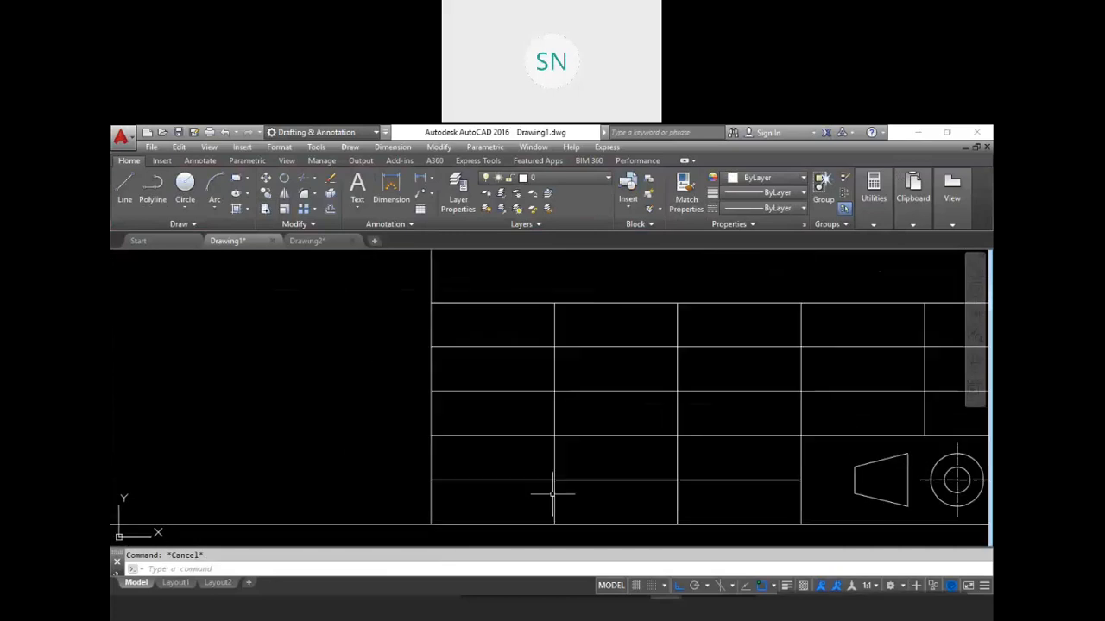
double_click(505, 329)
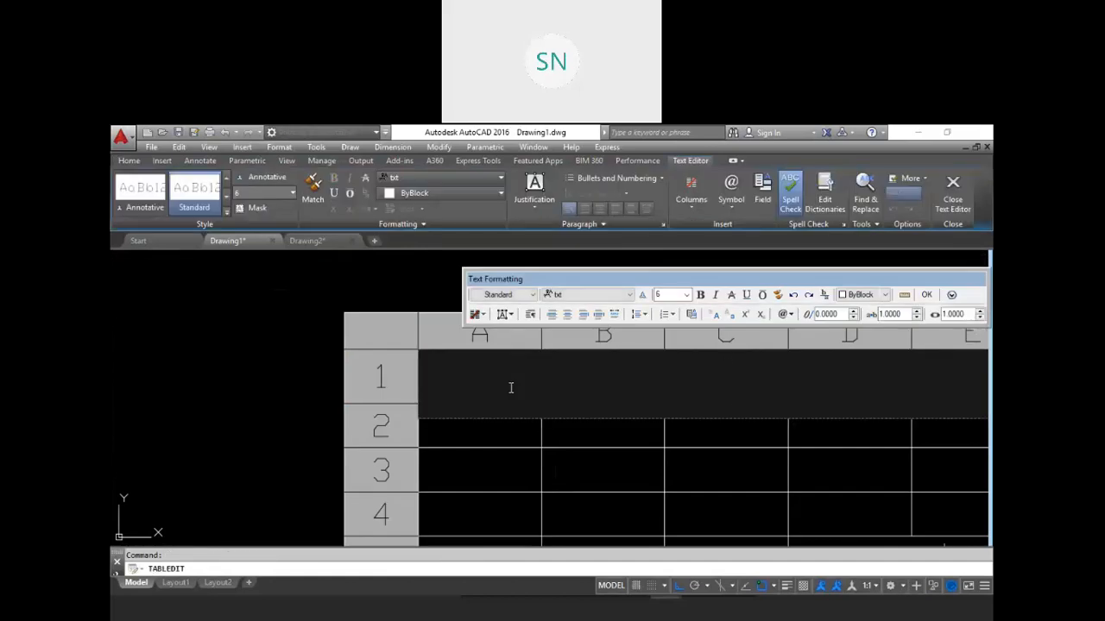
text(SAI )
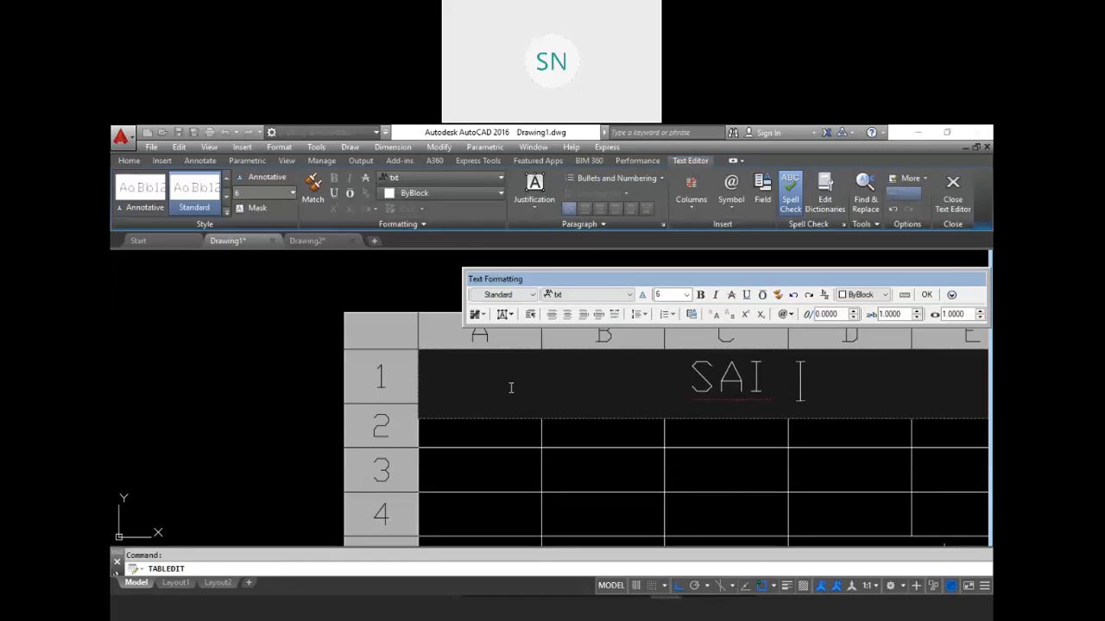
text(CAD CENTRE)
click(358, 288)
Enter Dr No in the first cell of row 6 of the table
middle_drag(633, 422, 623, 421)
scroll(595, 406, down, 2)
scroll(690, 380, up, 2)
middle_drag(709, 395, 683, 400)
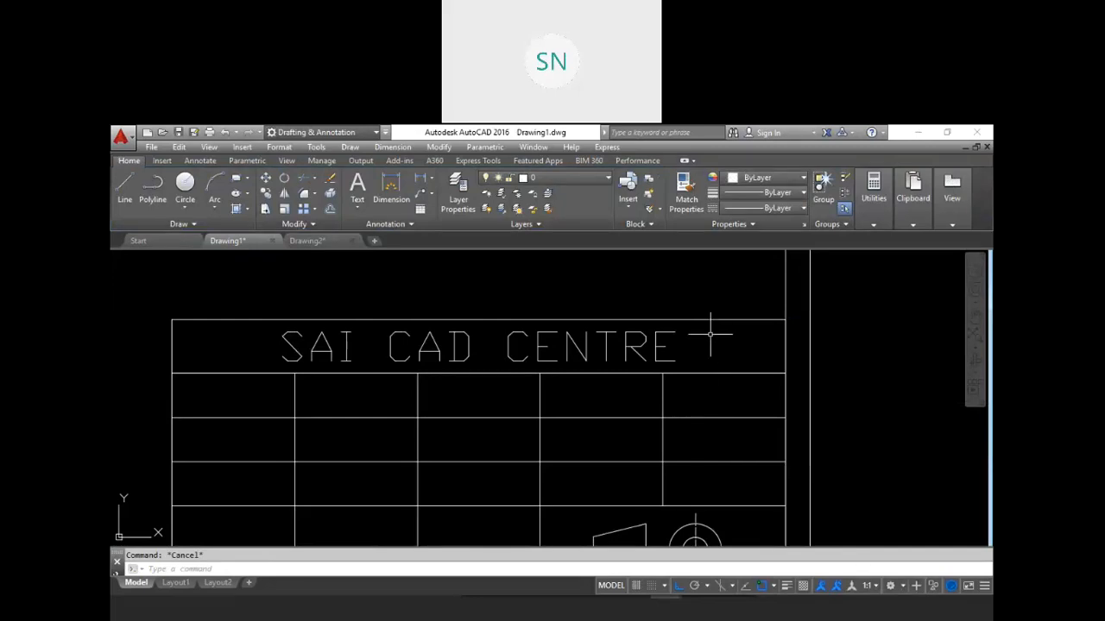
mouse_move(570, 426)
middle_down()
mouse_move(639, 401)
mouse_move(683, 344)
middle_up()
mouse_move(453, 424)
middle_down()
mouse_move(549, 412)
mouse_move(493, 439)
middle_up()
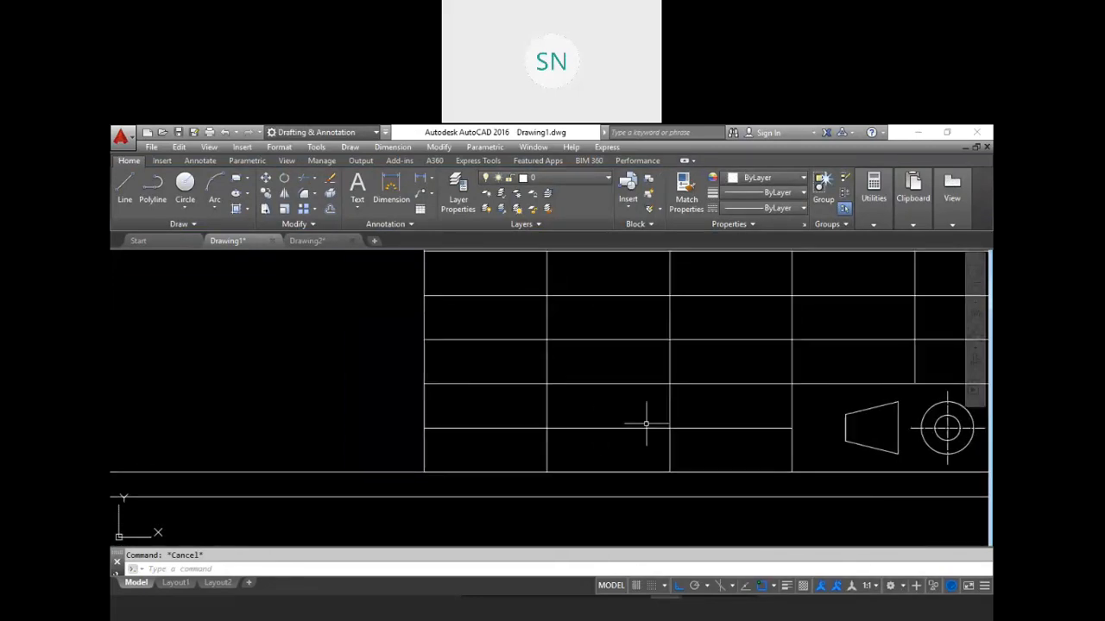
middle_drag(634, 425, 638, 431)
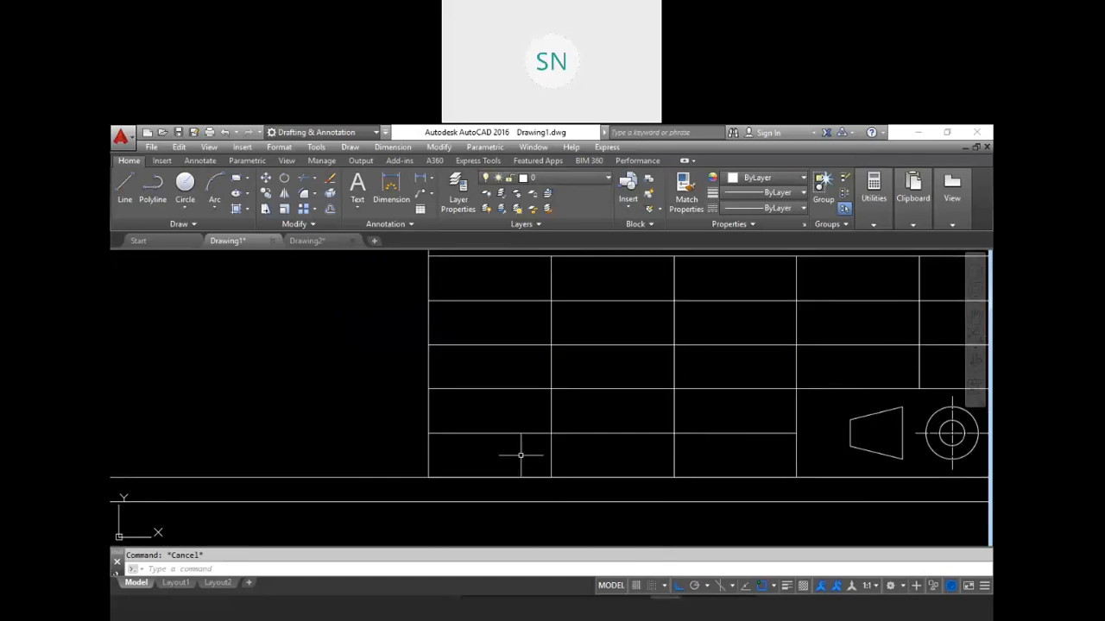
click(489, 458)
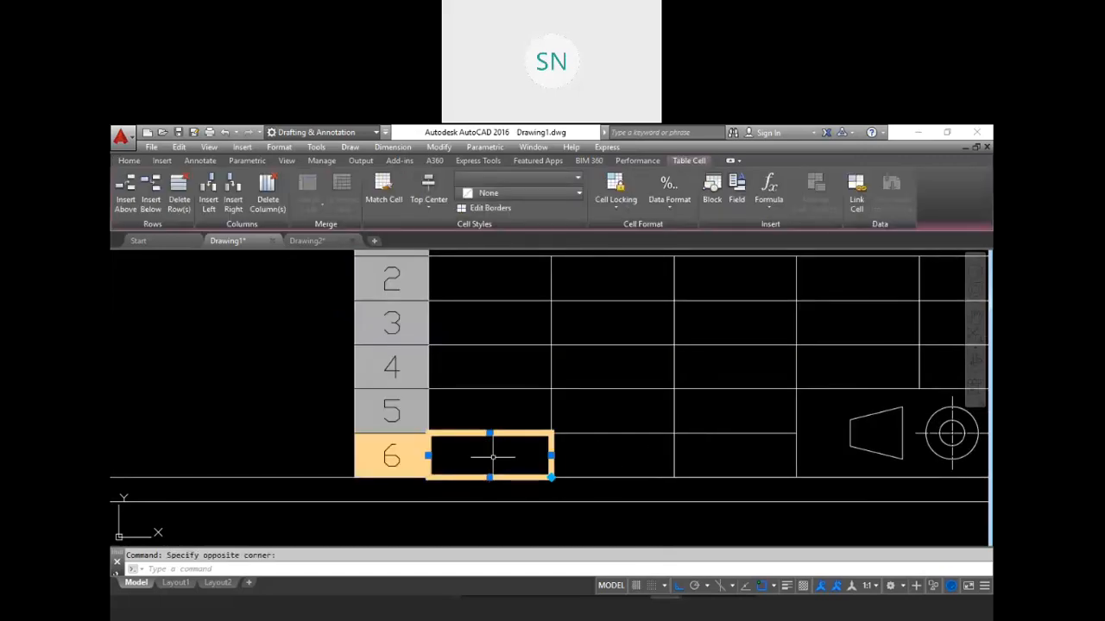
double_click(493, 457)
text(Dr No)
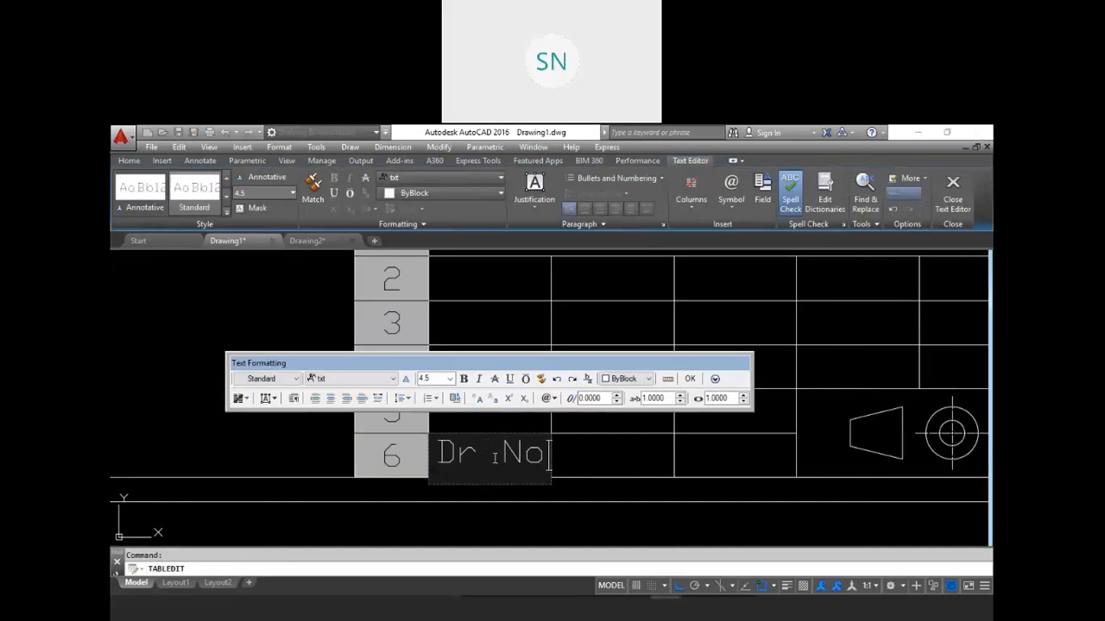
click(607, 456)
Merge the two empty cells beside Dr No in row 6
drag(636, 459, 735, 449)
right_click(725, 451)
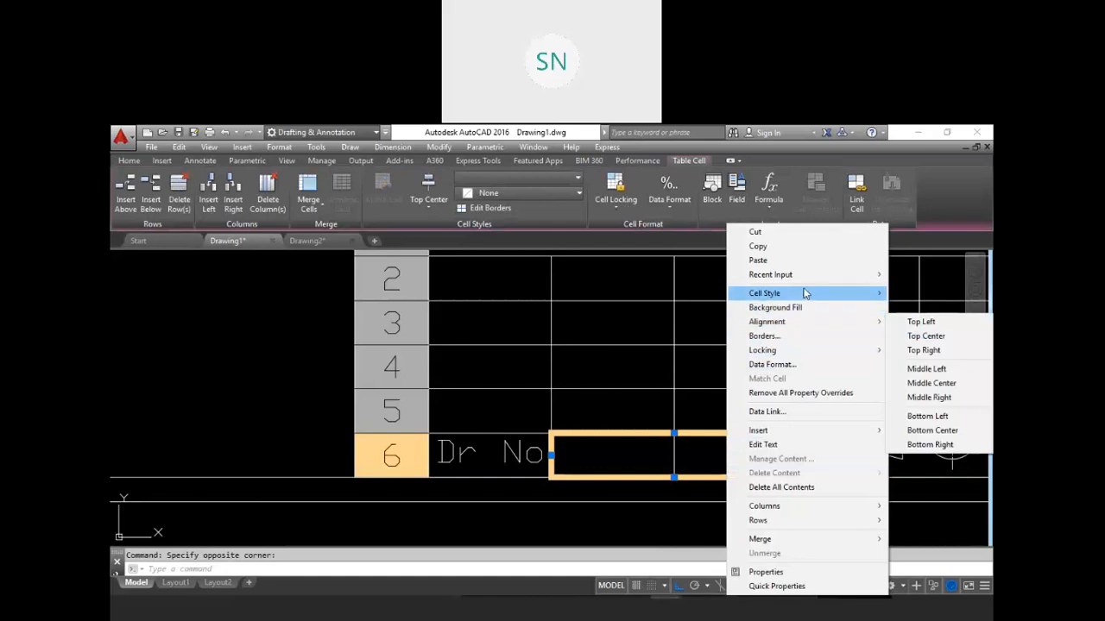
mouse_move(804, 294)
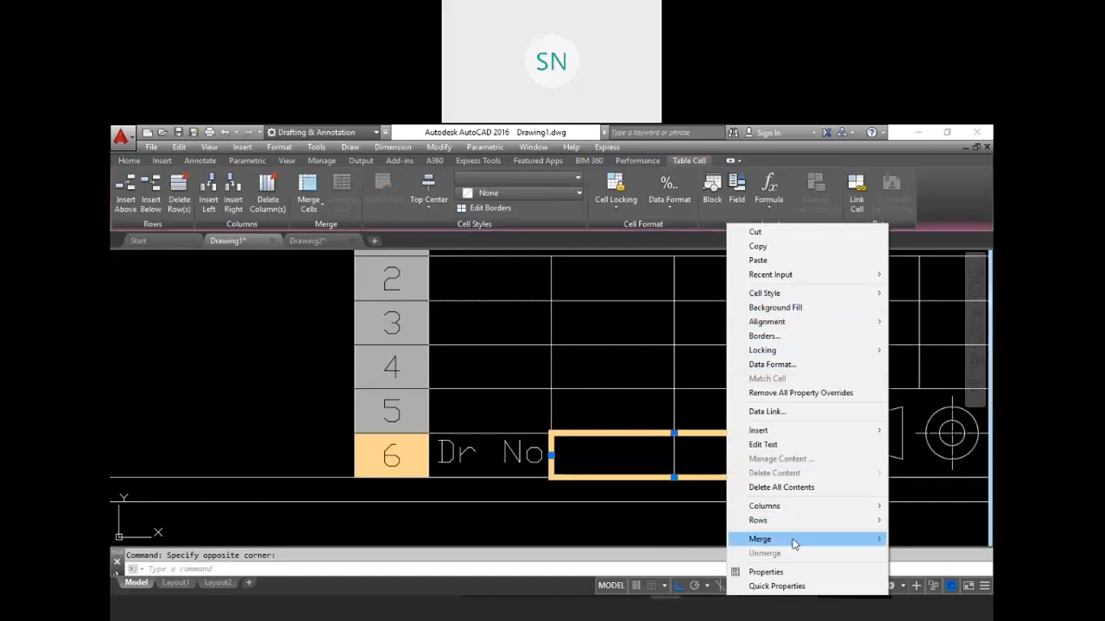
mouse_move(863, 539)
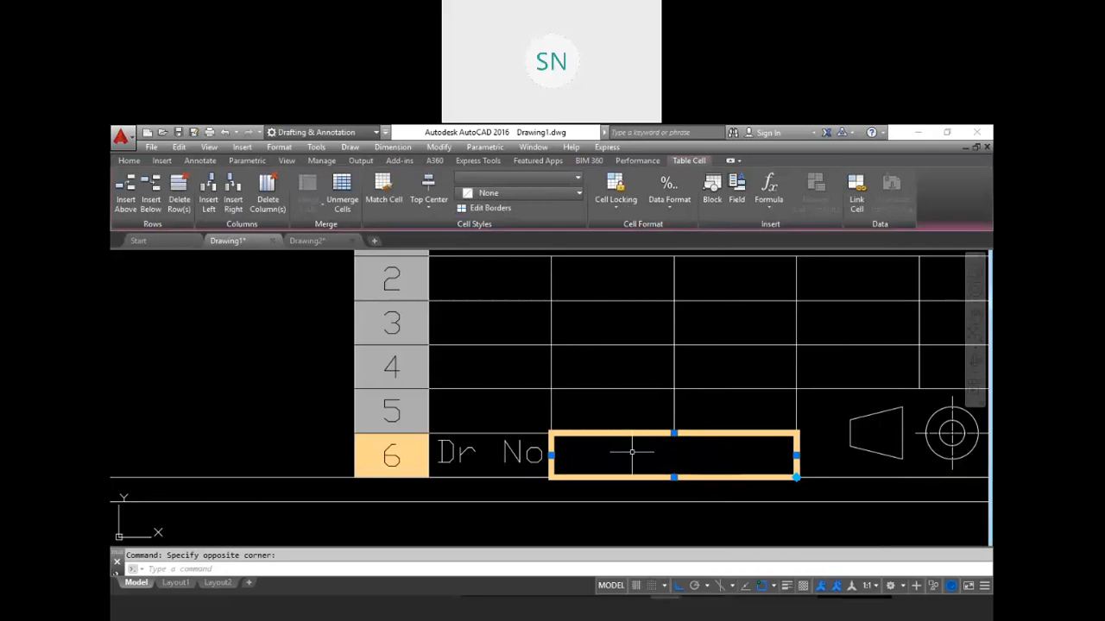
key(Escape)
Enter Date in the first cell of row 5 of the table
mouse_move(606, 451)
middle_down()
mouse_move(602, 463)
mouse_move(555, 474)
middle_up()
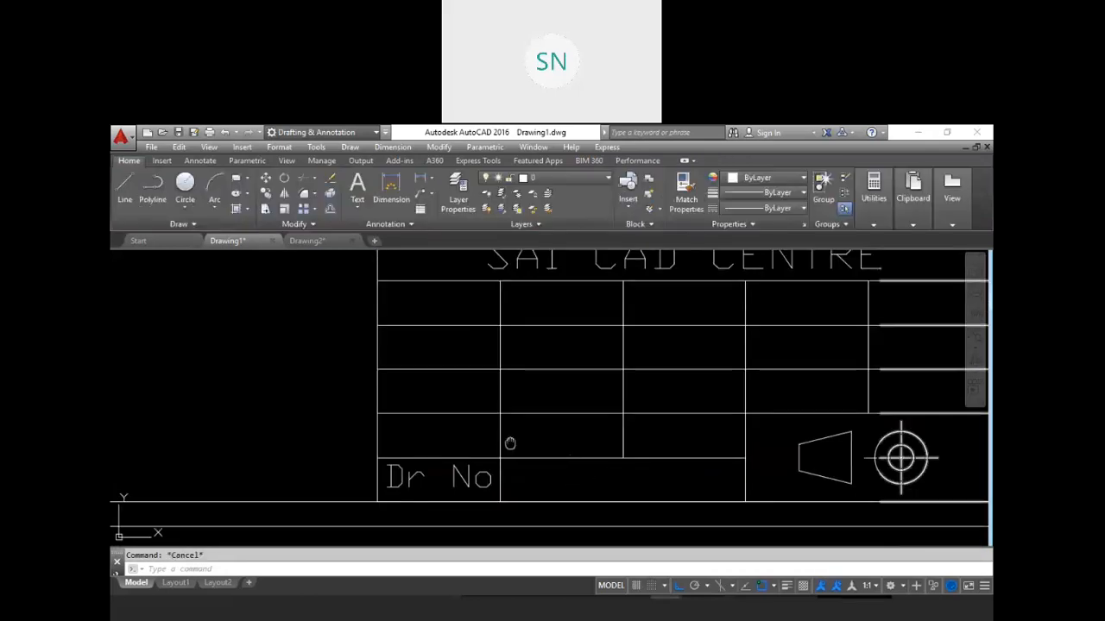
middle_drag(509, 440, 526, 456)
click(463, 456)
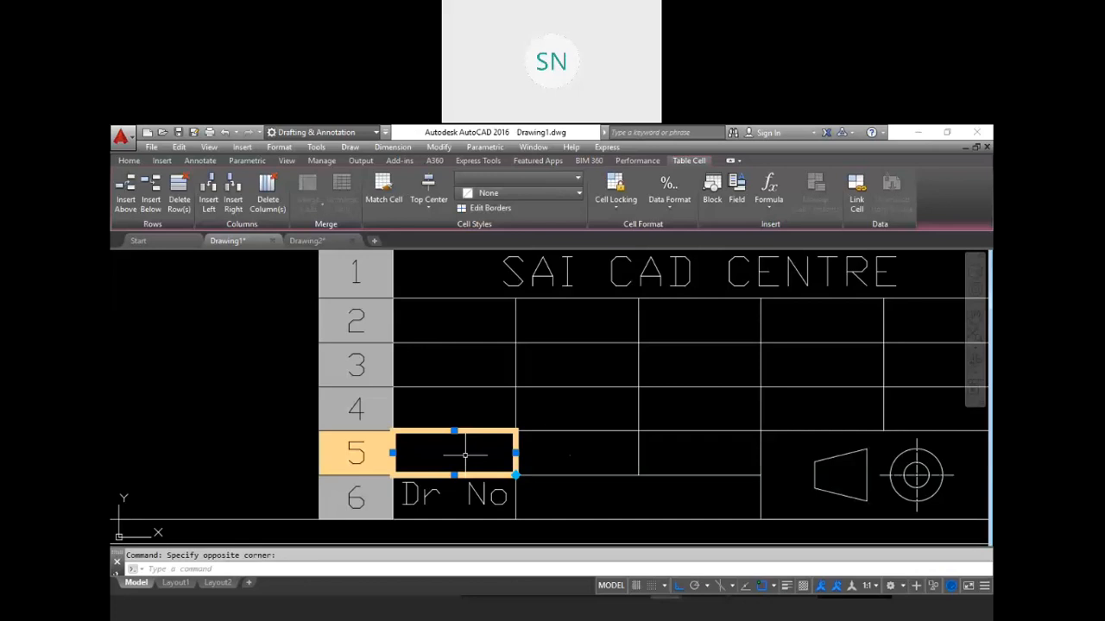
double_click(465, 456)
text(C)
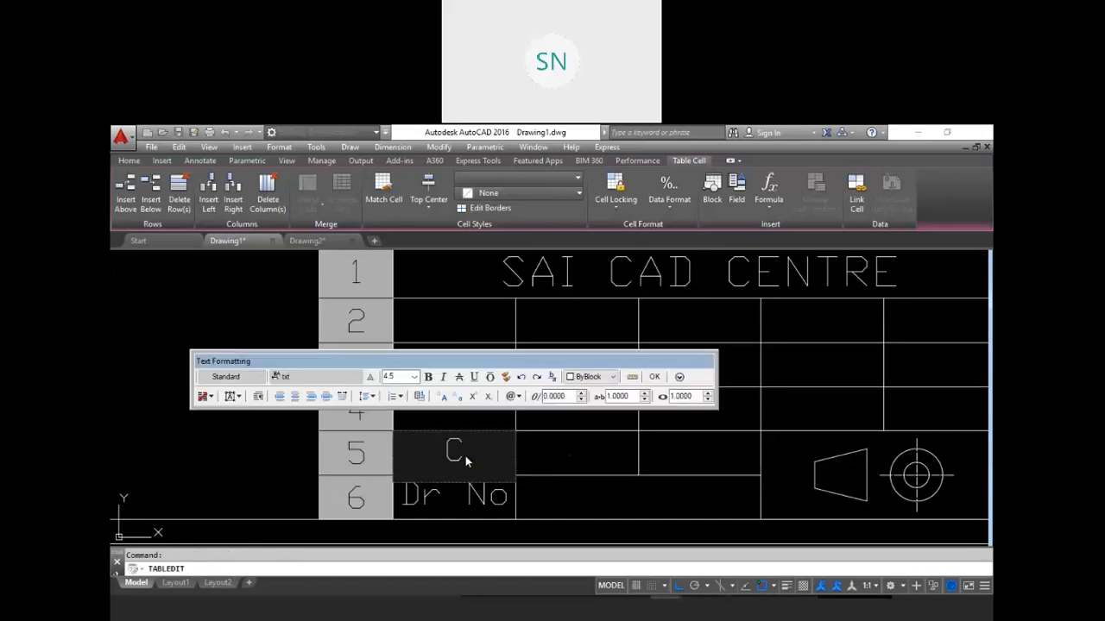
key(BackSpace)
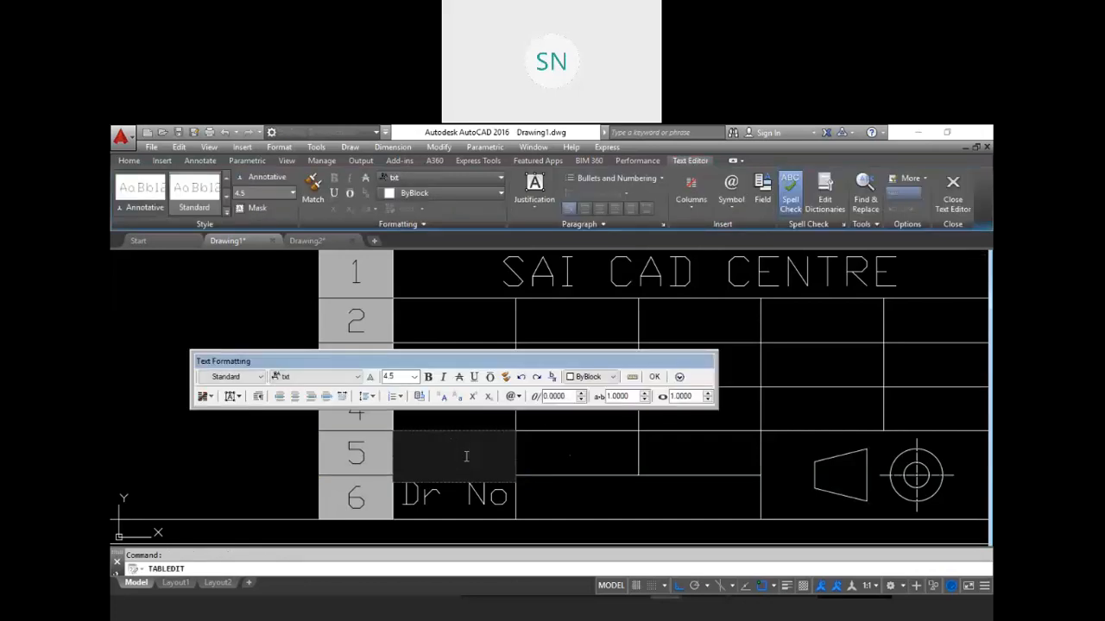
text(Date)
click(553, 444)
Merge the two empty cells beside Date in row 5 into one cell
middle_drag(602, 460, 575, 472)
click(579, 460)
click(665, 458)
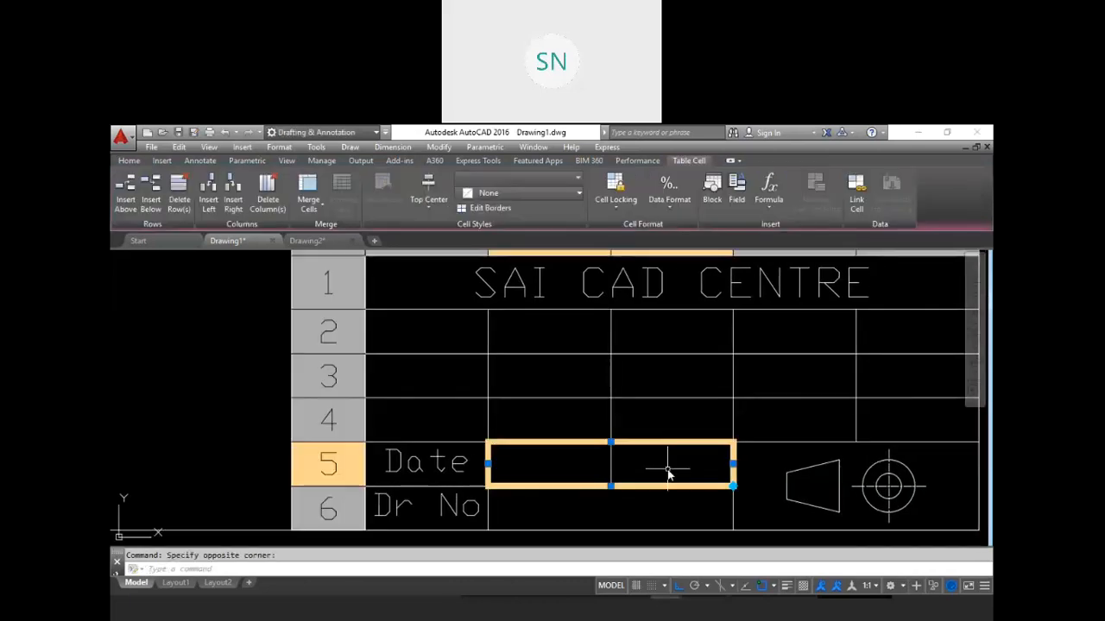
right_click(667, 460)
mouse_move(777, 538)
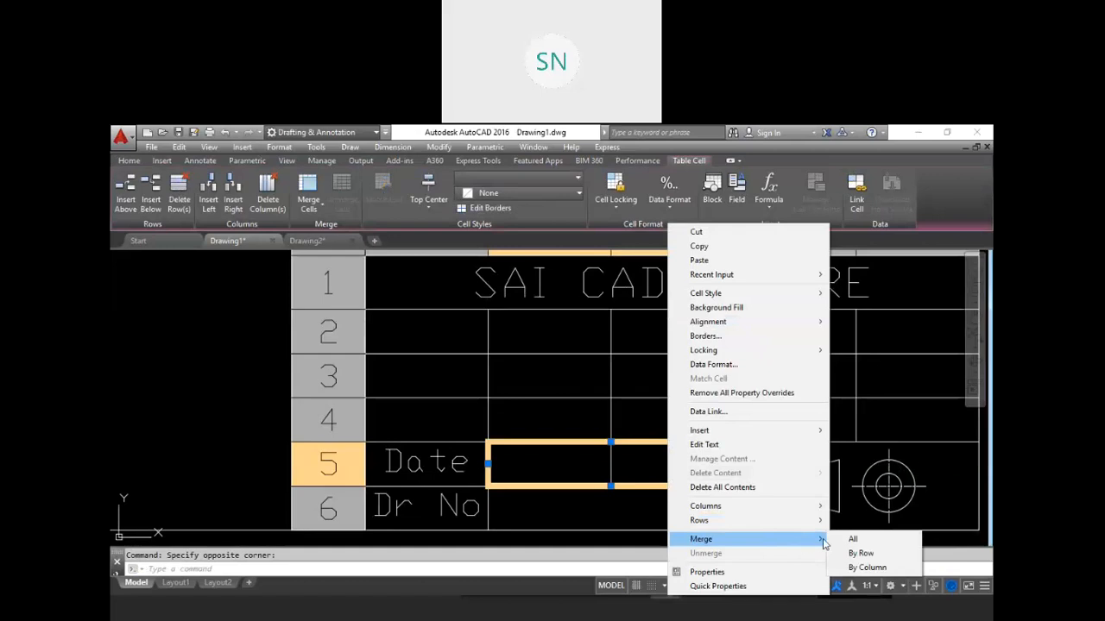
click(852, 540)
Enter Creat in the first cell of row 2 of the table
middle_drag(639, 461, 686, 510)
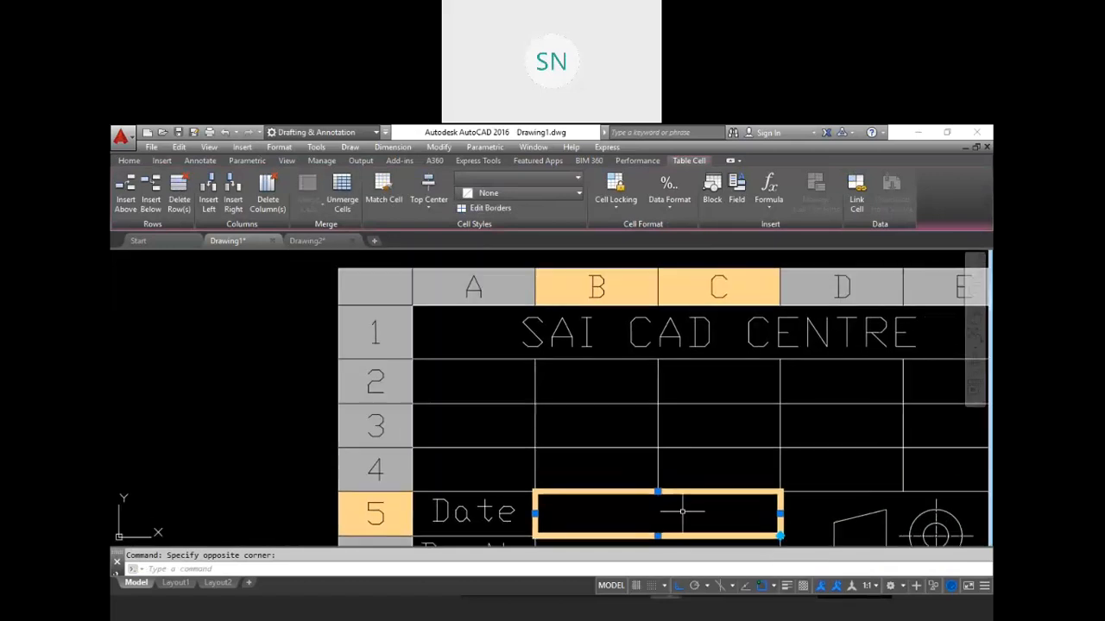
click(480, 386)
double_click(478, 403)
text(Cr)
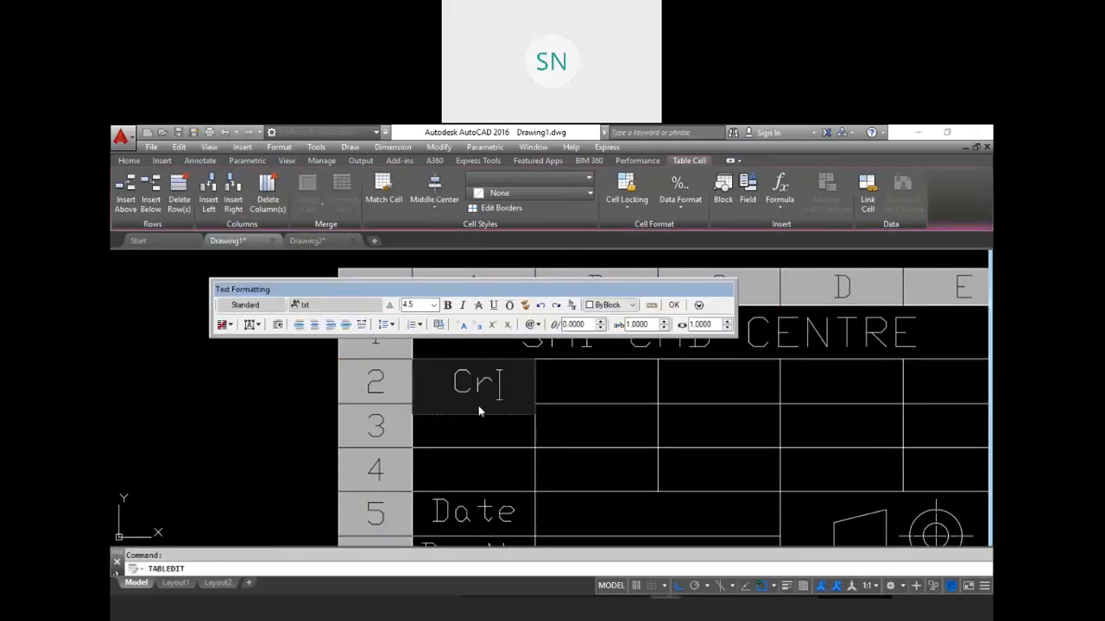
text(eat)
click(493, 431)
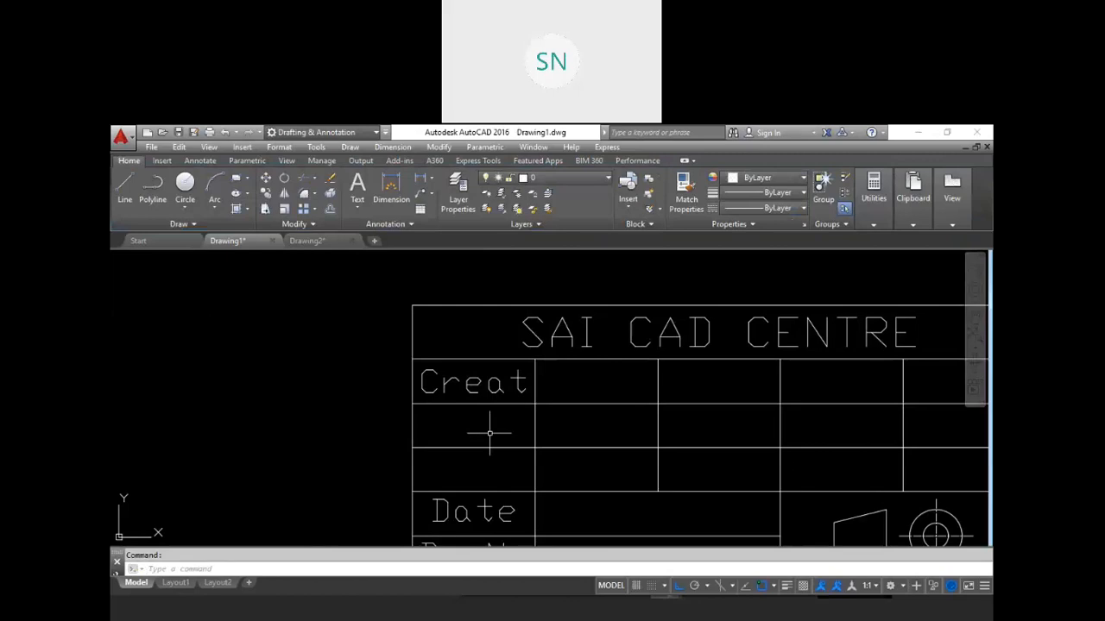
Shorten the label in the first cell of row 2 to Cre
click(501, 390)
double_click(498, 388)
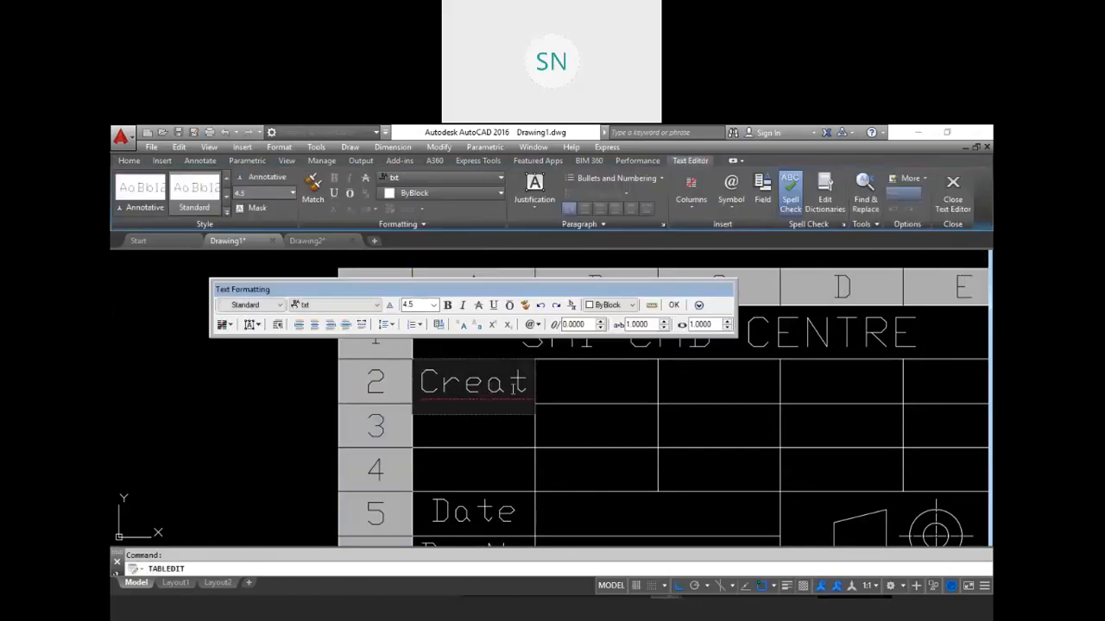
drag(530, 389, 519, 389)
key(BackSpace)
key(BackSpace)
Enter App in the first cell of row 3 and Che in the first cell of row 4
click(477, 431)
double_click(477, 427)
text(App)
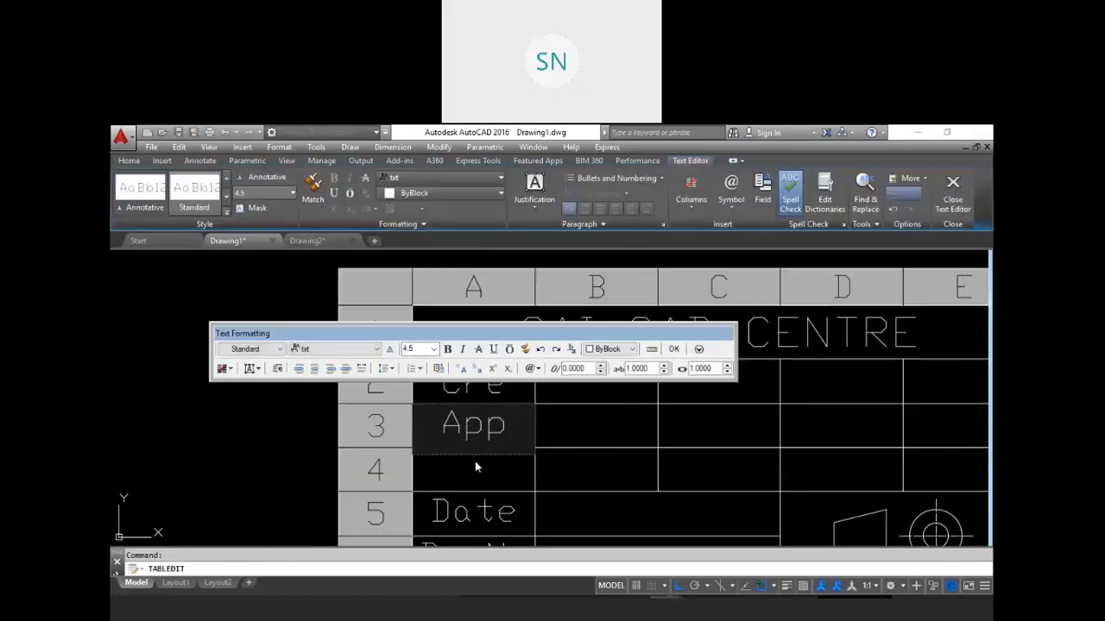
click(477, 470)
double_click(477, 470)
text(Ch)
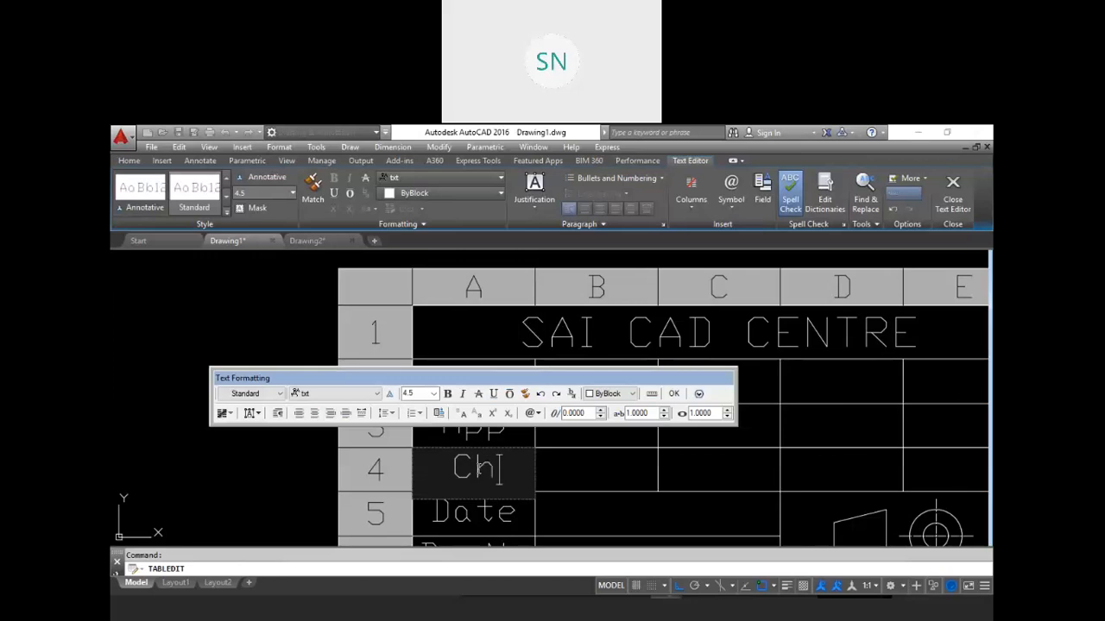
text(e)
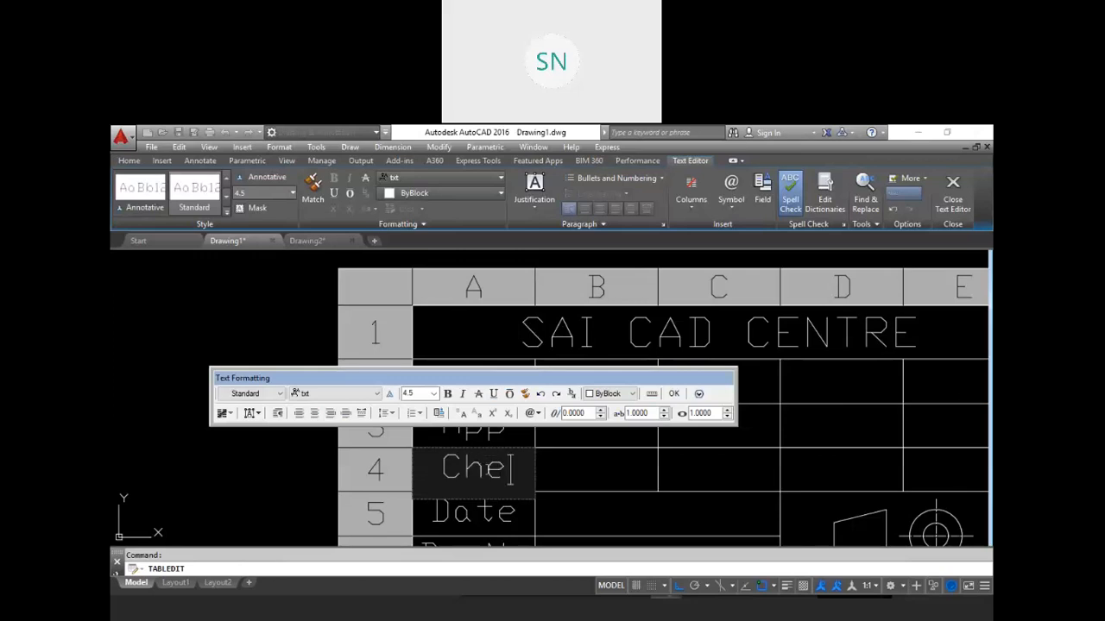
key(Escape)
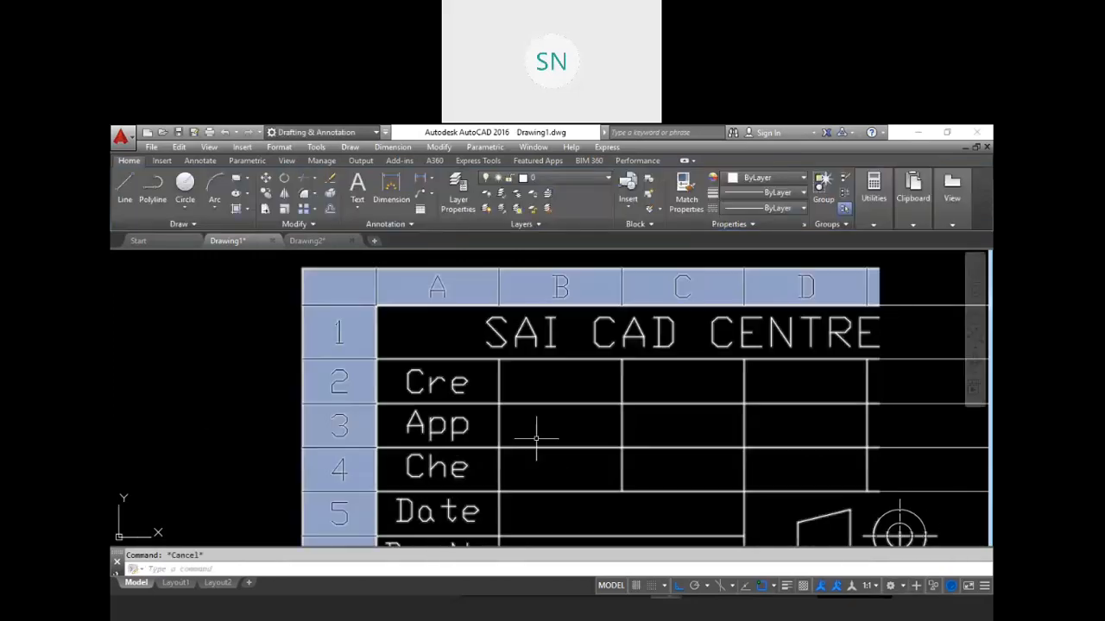
click(510, 377)
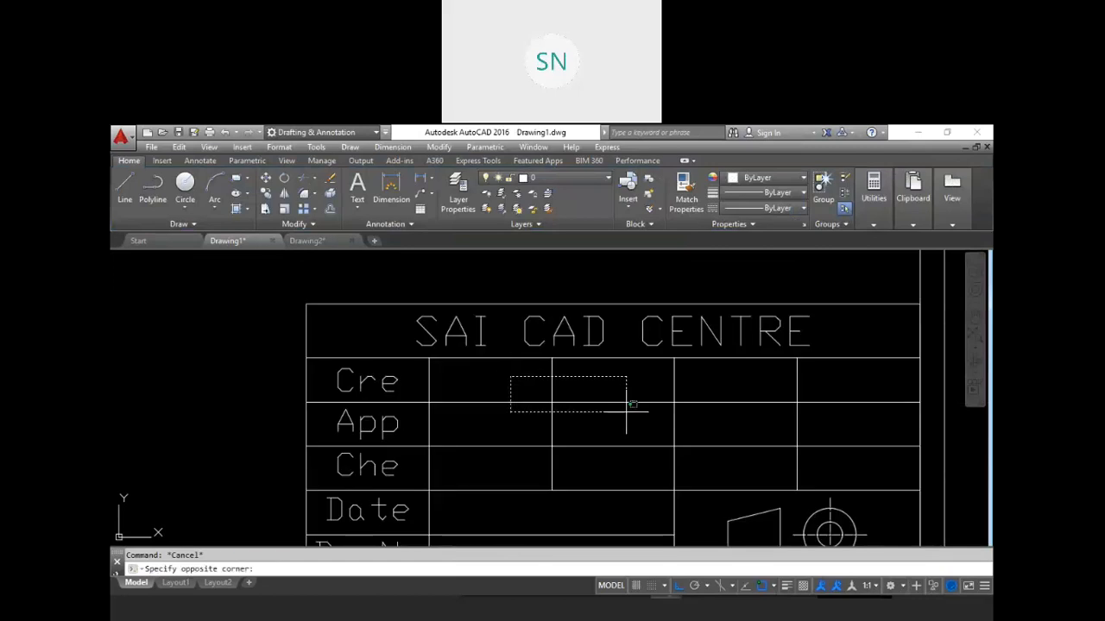
click(648, 469)
click(498, 509)
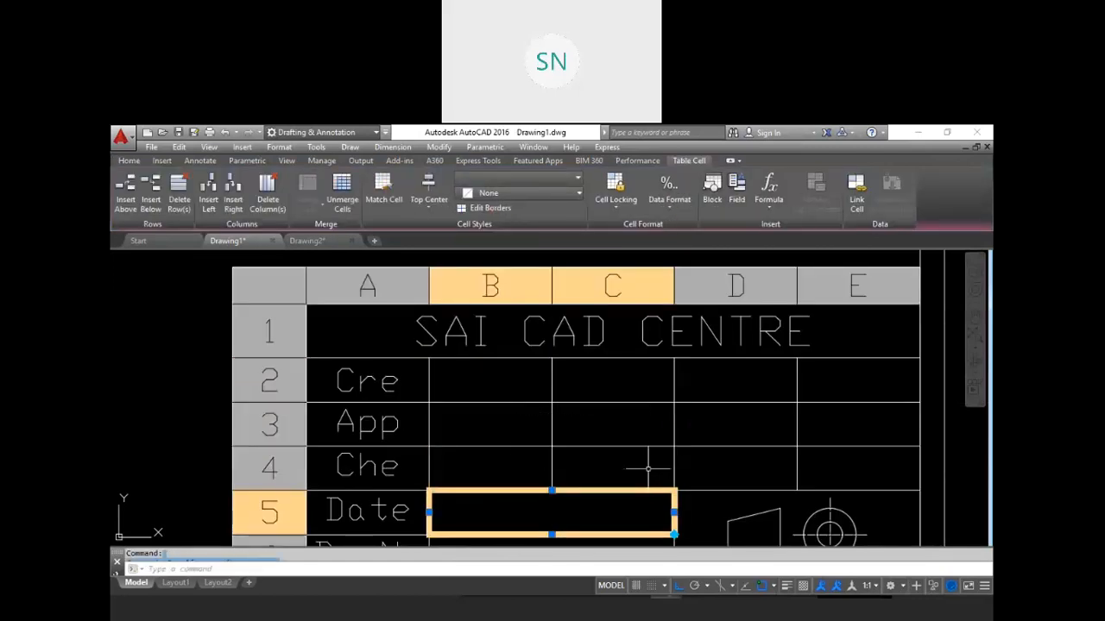
drag(499, 509, 501, 489)
key(Escape)
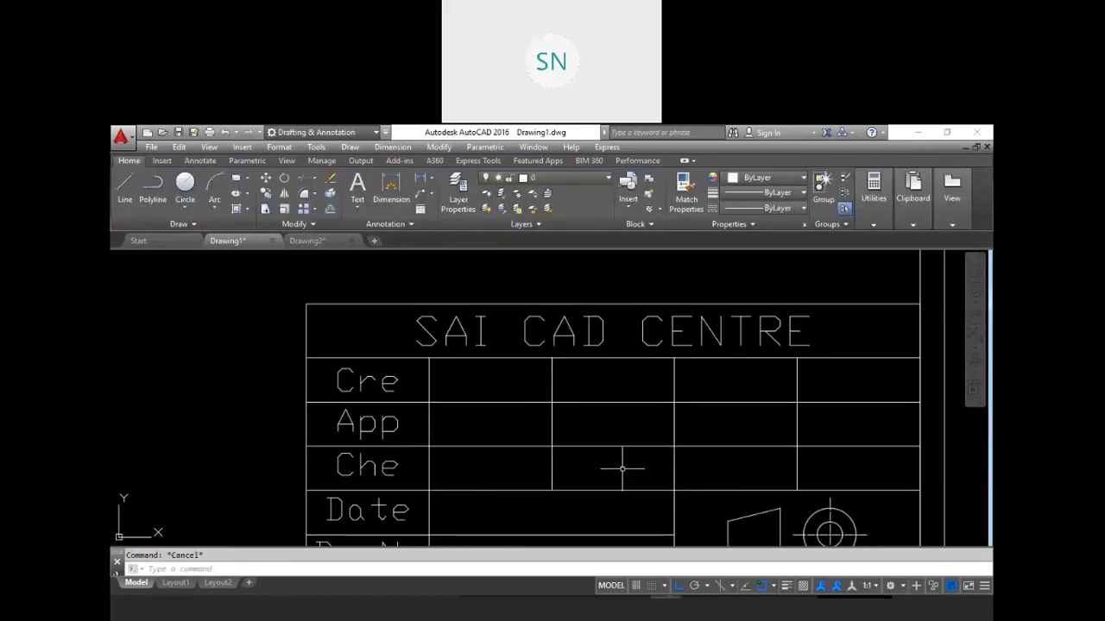
Merge the empty cells of columns B and C in rows 2 to 4 by row
drag(622, 467, 471, 373)
click(471, 373)
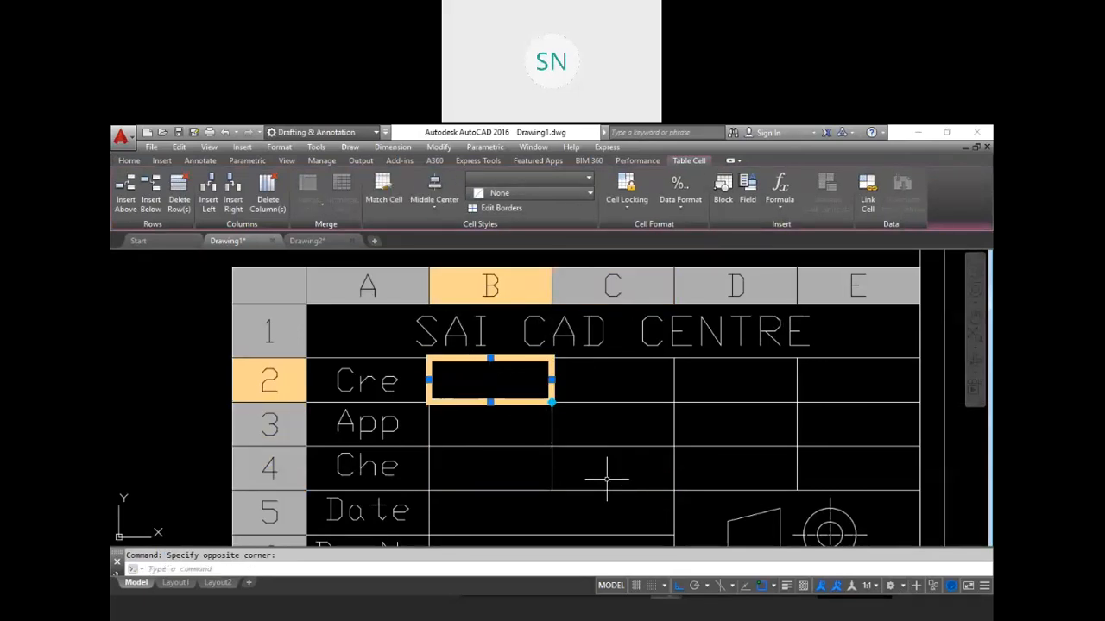
drag(604, 480, 508, 386)
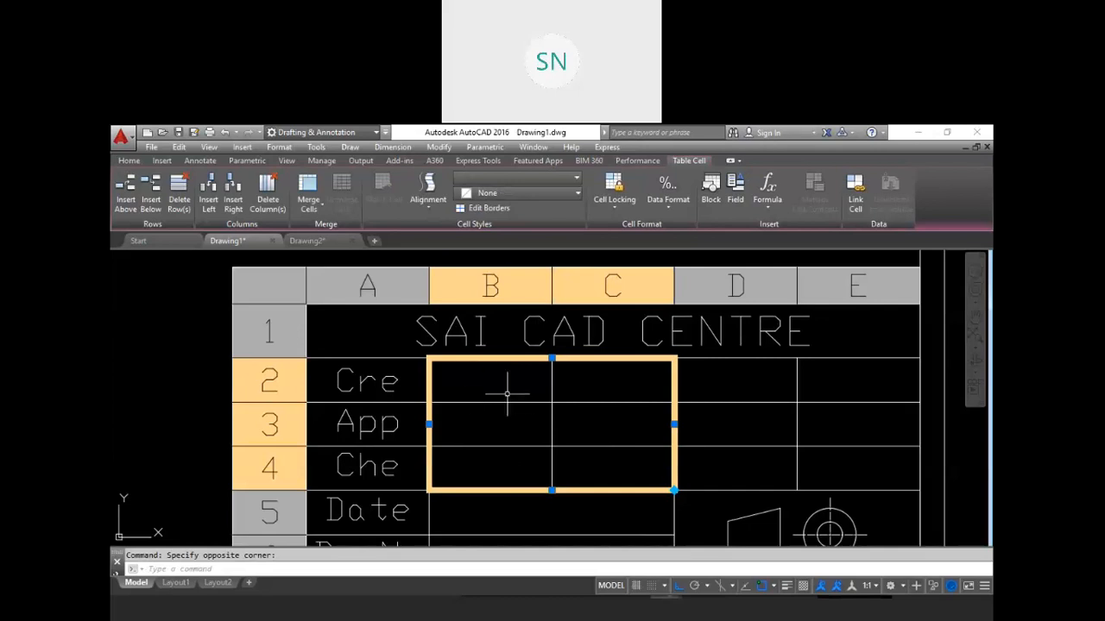
right_click(525, 419)
mouse_move(621, 523)
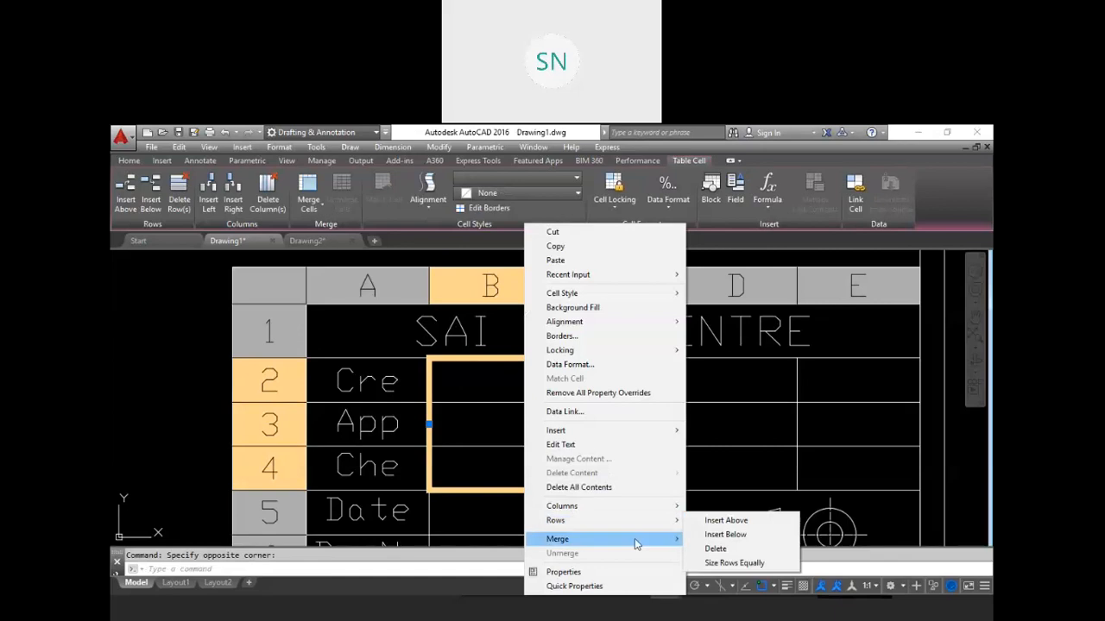
mouse_move(647, 539)
click(710, 541)
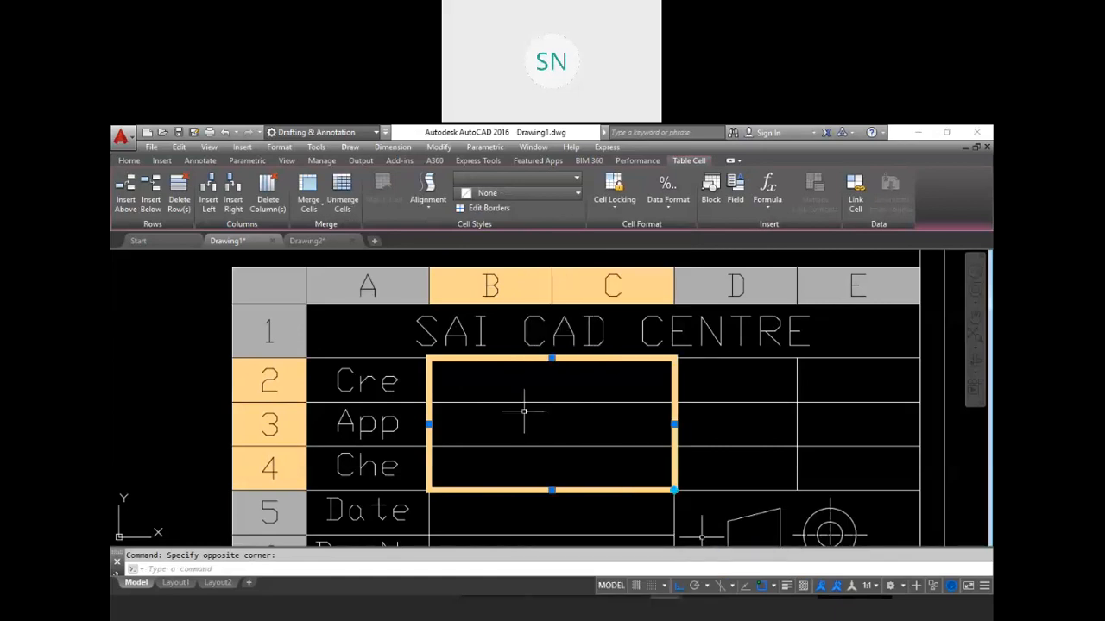
Check the merged cells beside Cre, App and Che by selecting each one in turn
scroll(574, 475, down, 2)
middle_drag(572, 464, 533, 458)
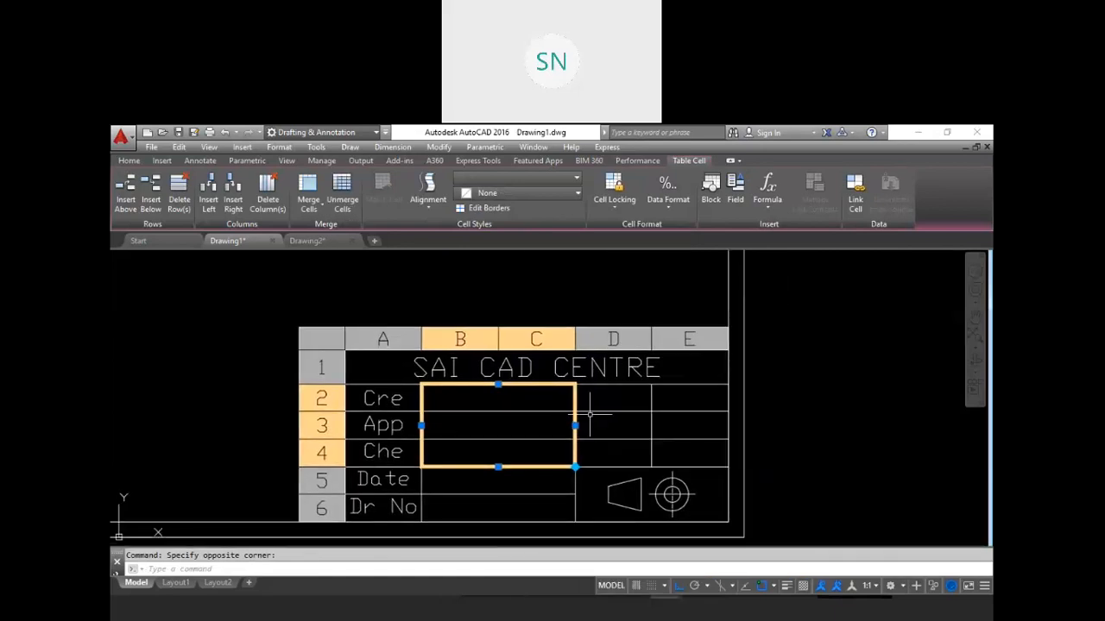
click(602, 423)
click(518, 393)
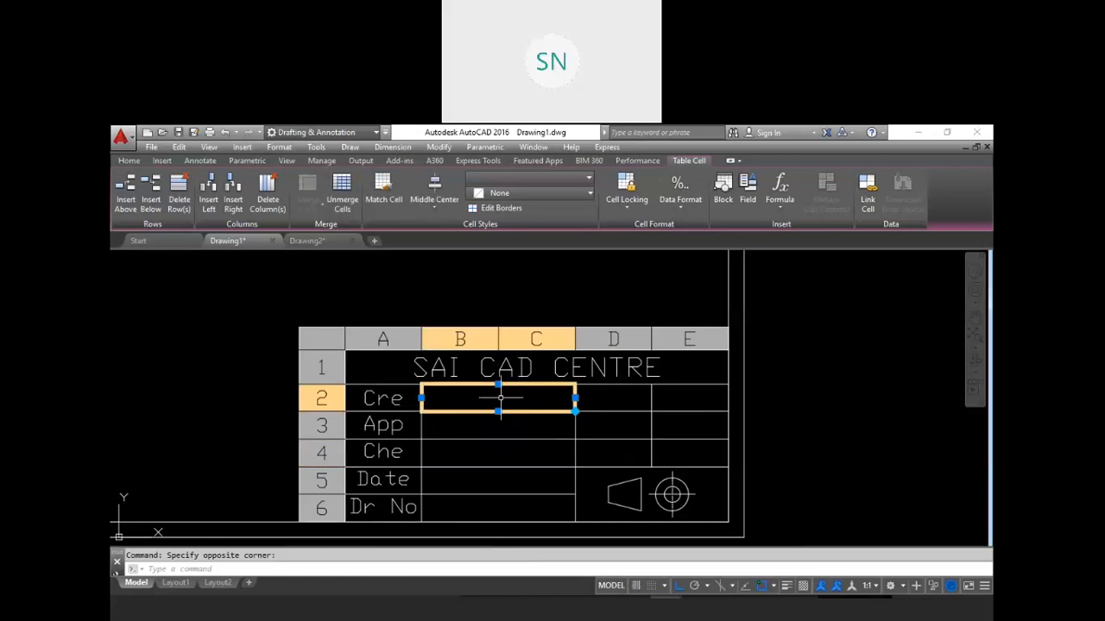
click(496, 429)
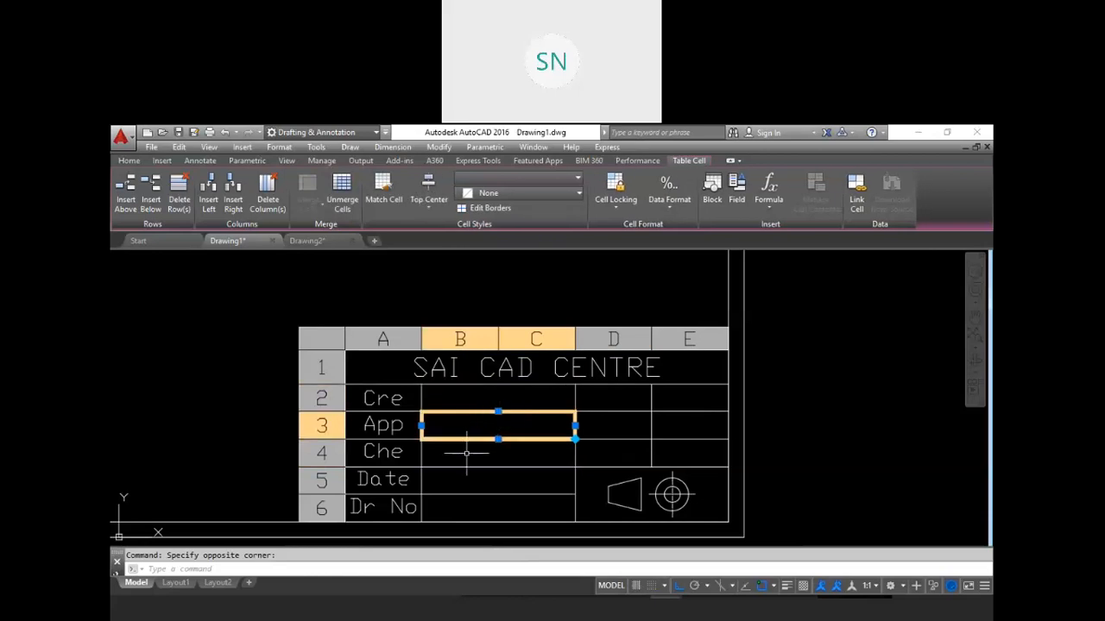
click(466, 451)
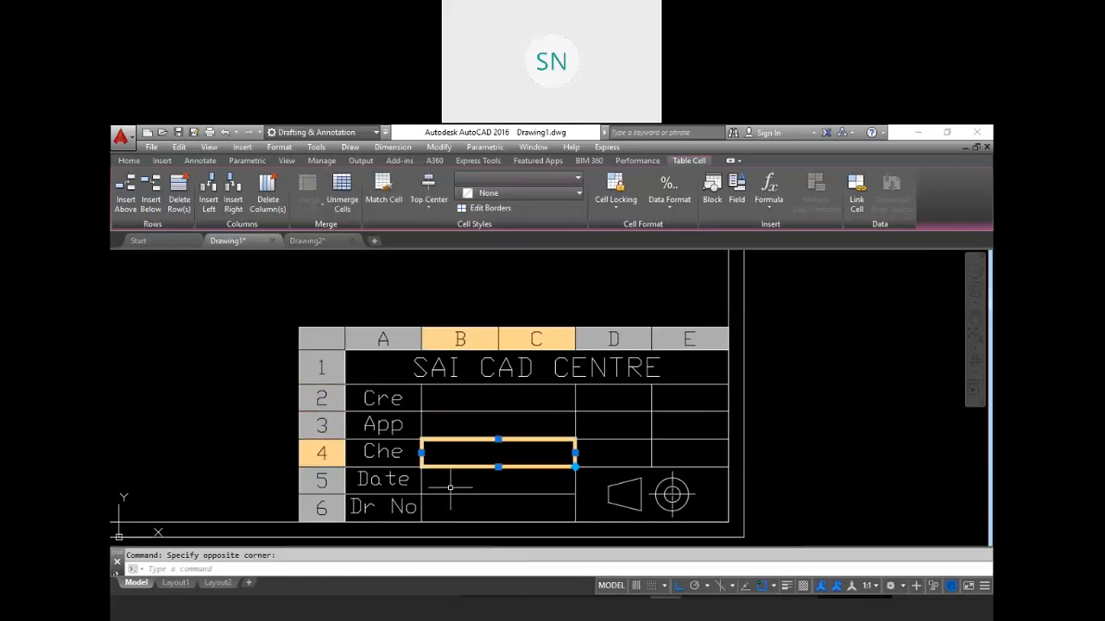
Start inserting a field in the merged cell beside Date, with the field category set to Date & Time
click(450, 484)
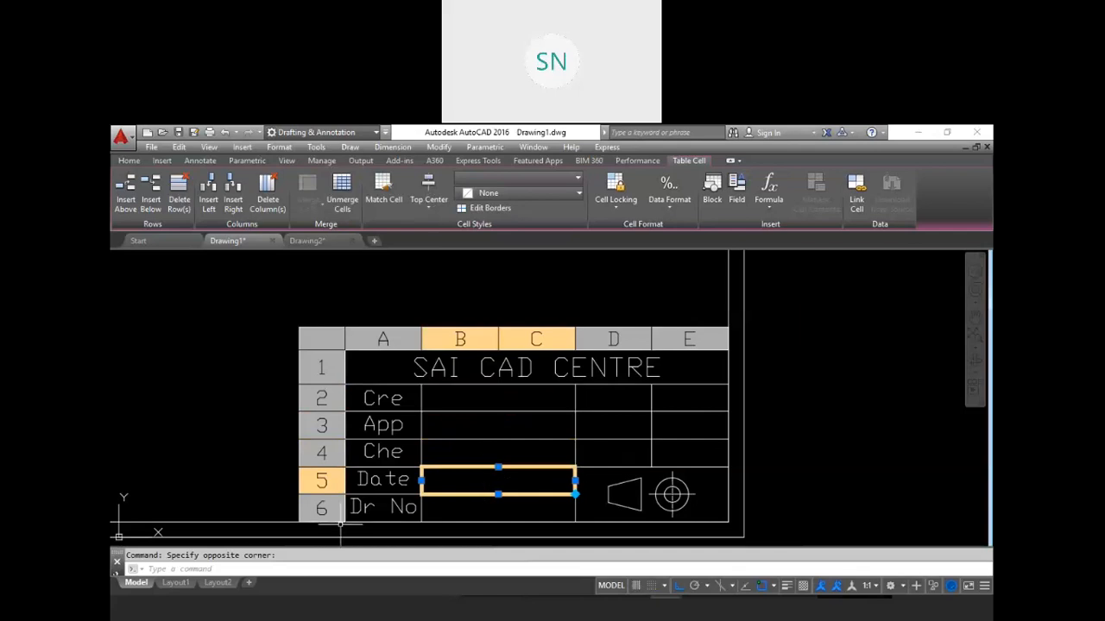
right_click(441, 486)
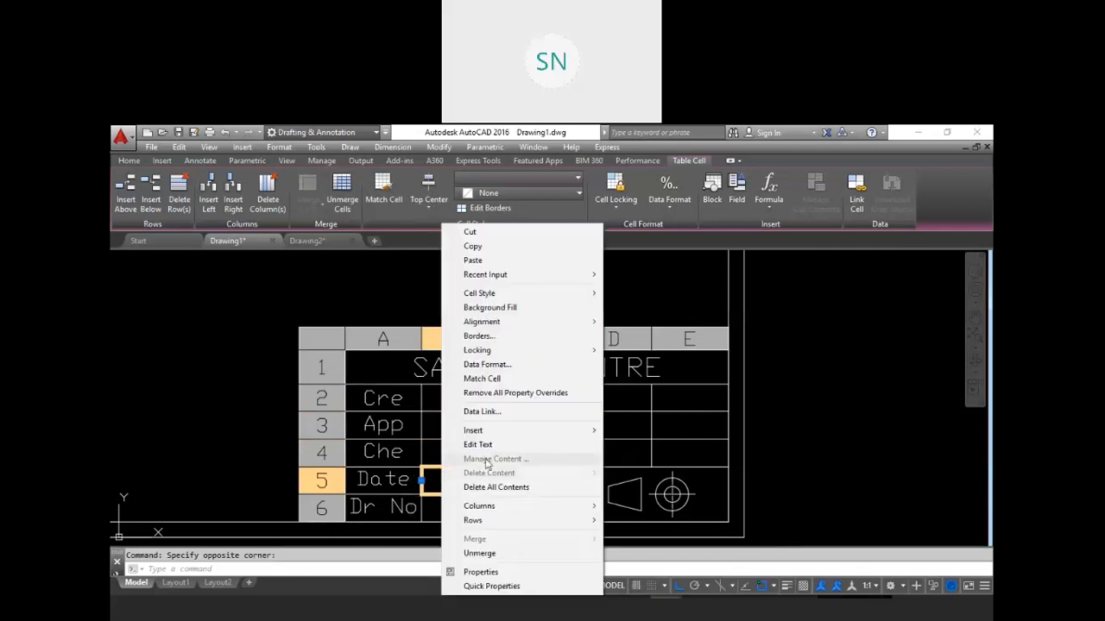
mouse_move(585, 432)
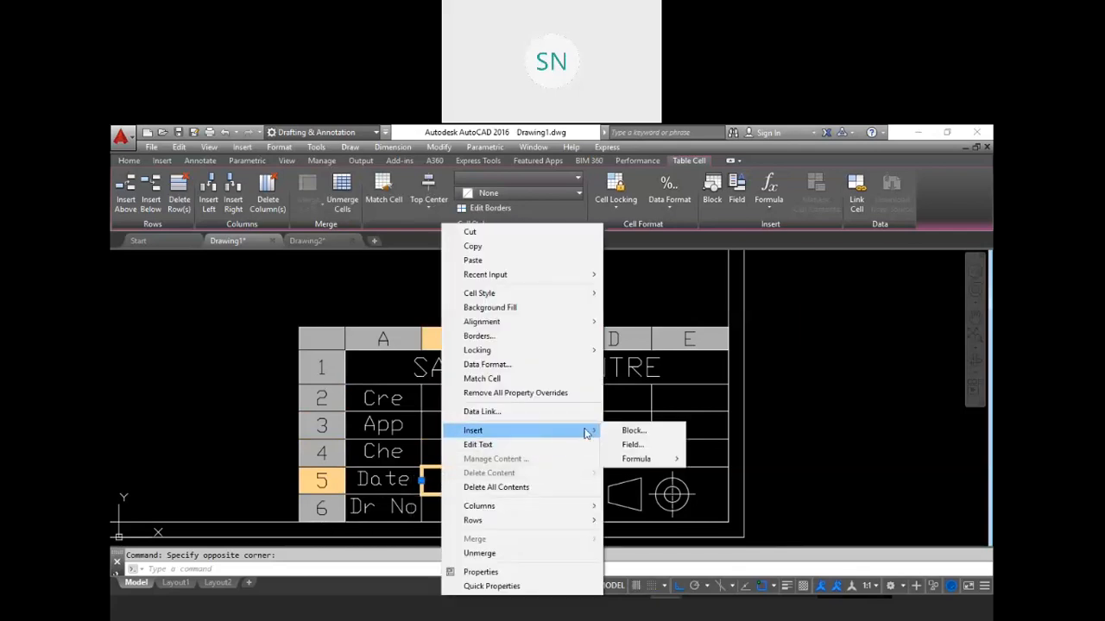
click(634, 445)
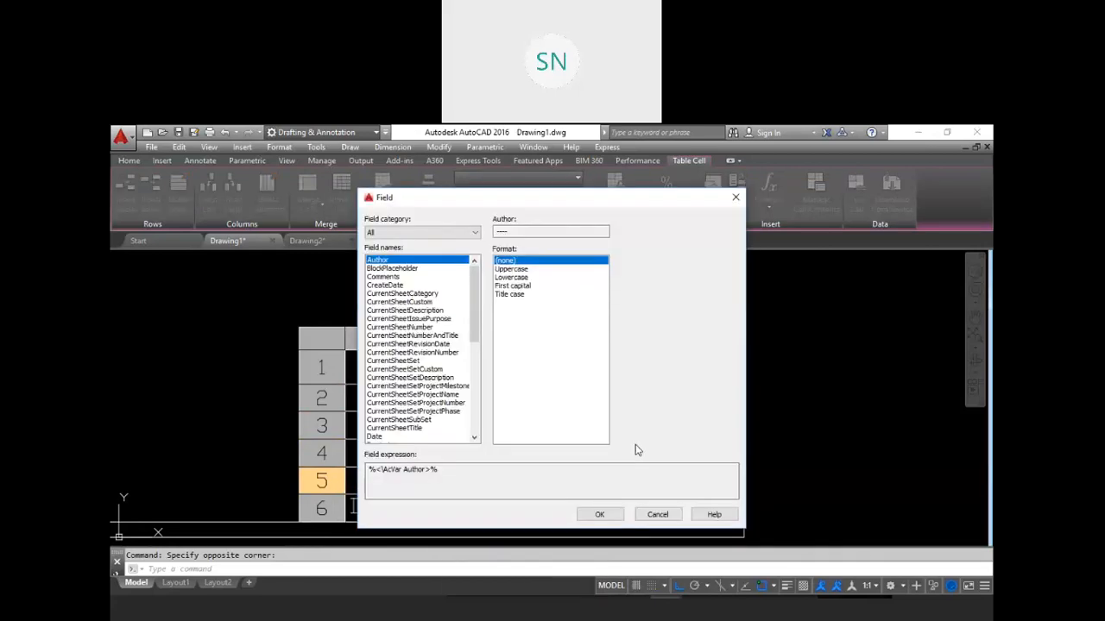
click(423, 233)
click(413, 249)
Insert the SaveDate field in the regional short date time format, and finish editing the cell
click(380, 268)
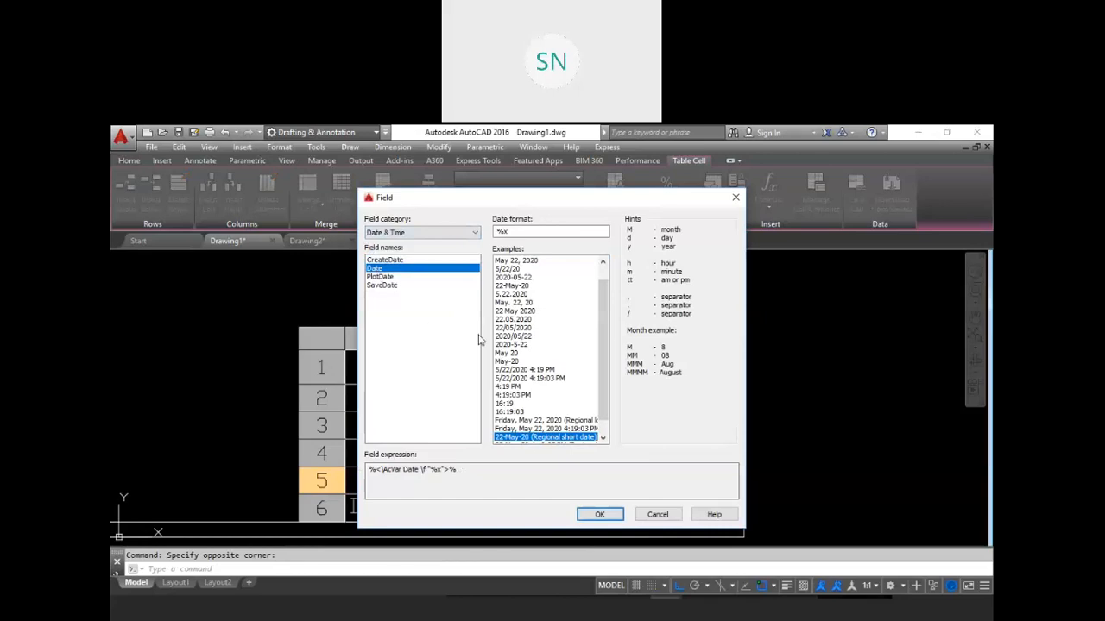
click(382, 286)
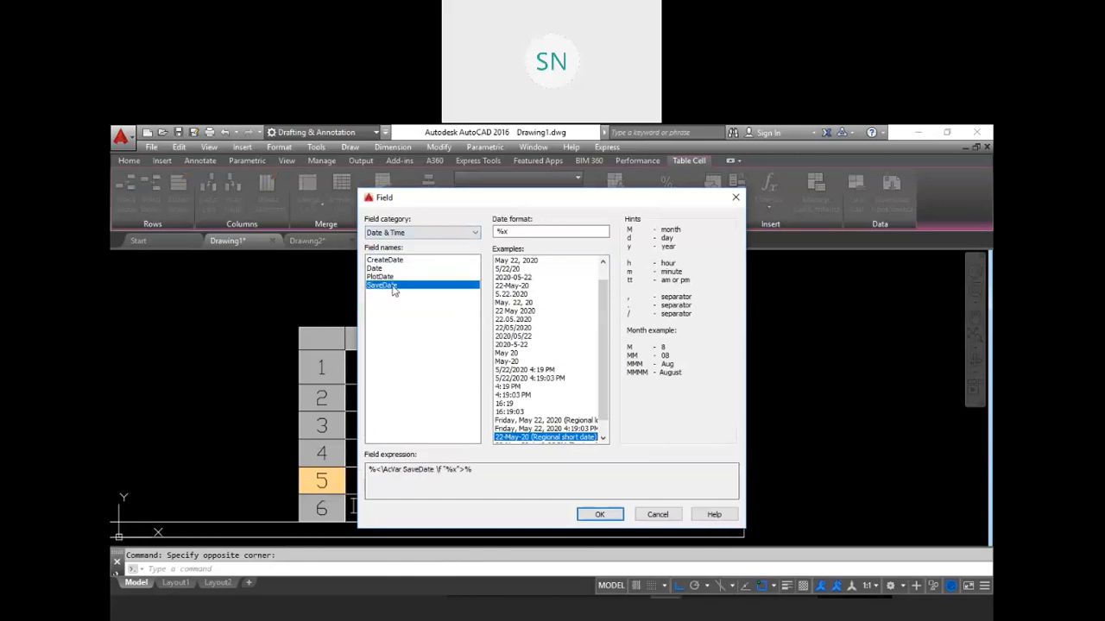
mouse_move(604, 338)
mouse_down()
mouse_move(606, 317)
mouse_move(612, 359)
mouse_move(609, 324)
mouse_up()
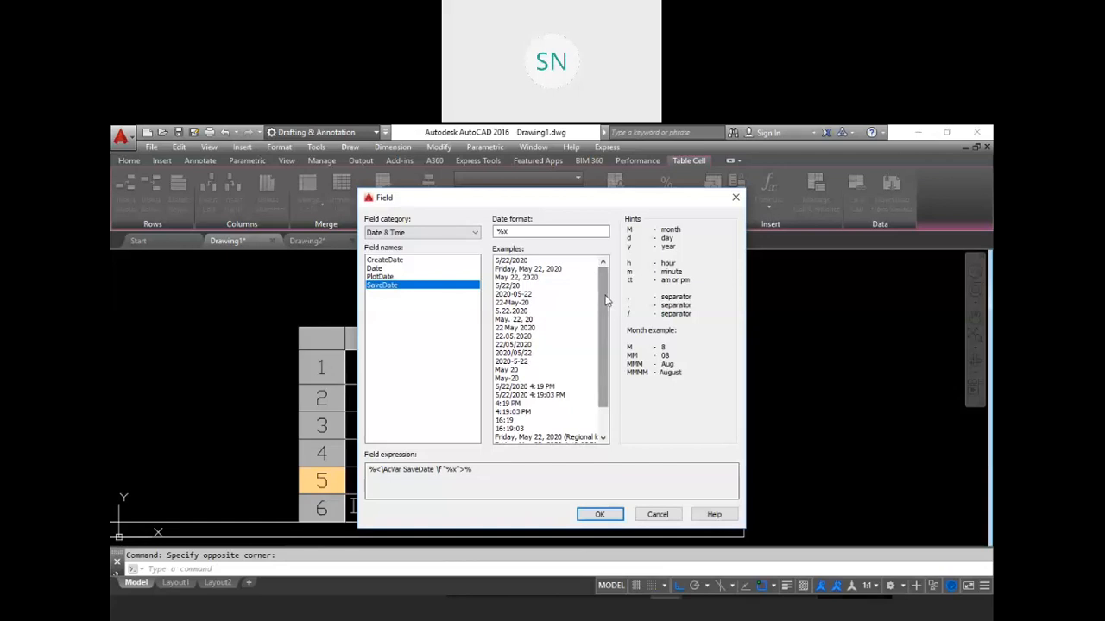
drag(605, 299, 601, 357)
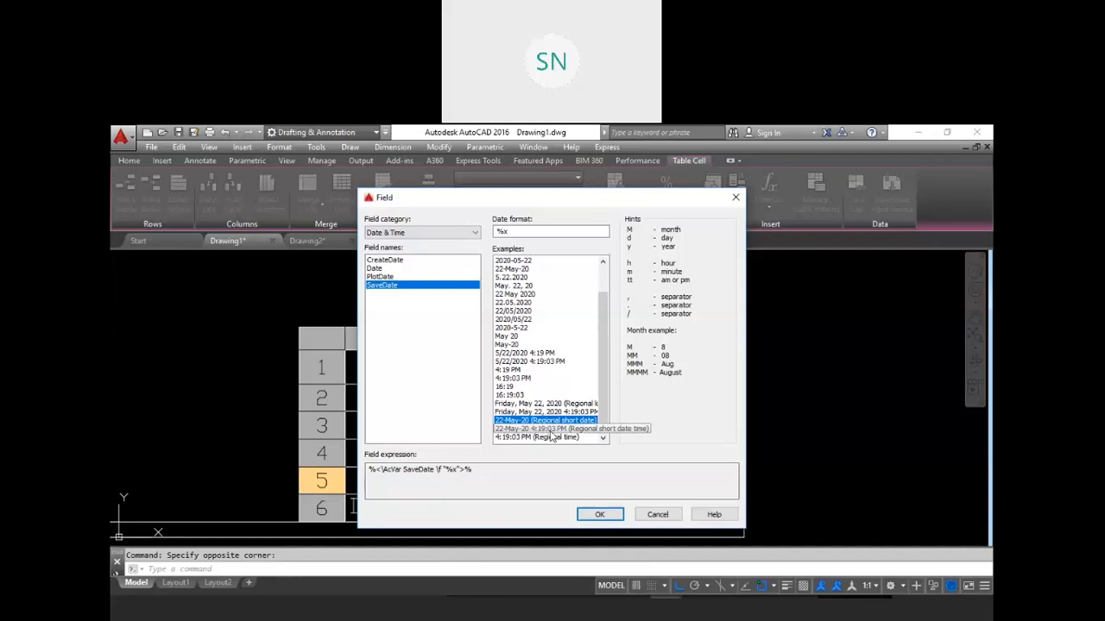
click(528, 430)
click(600, 514)
click(222, 429)
click(270, 440)
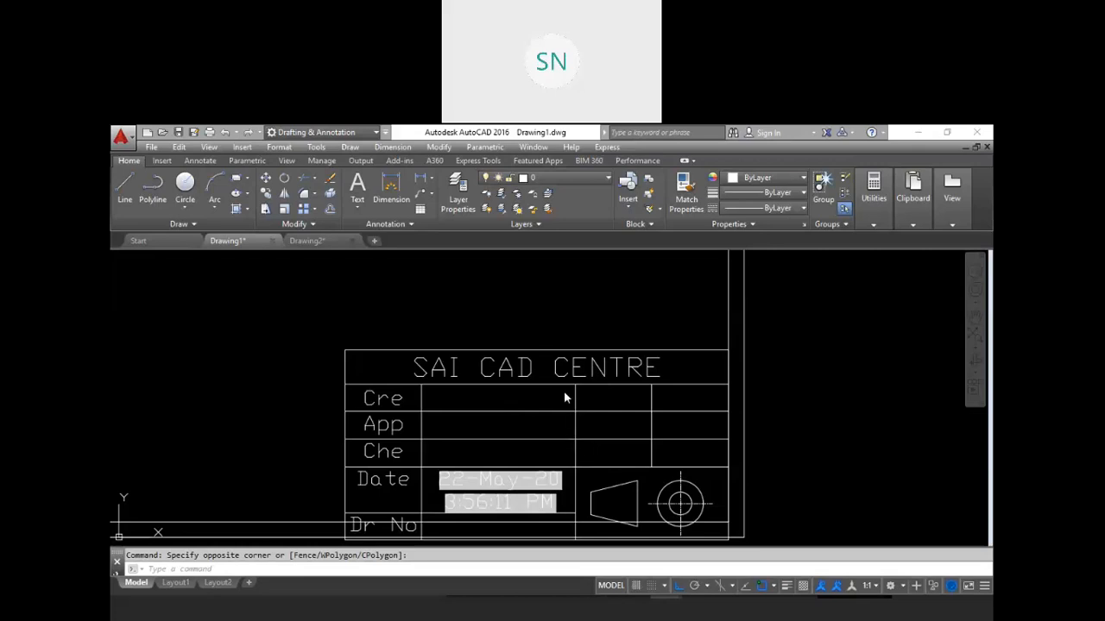
scroll(565, 393, down, 2)
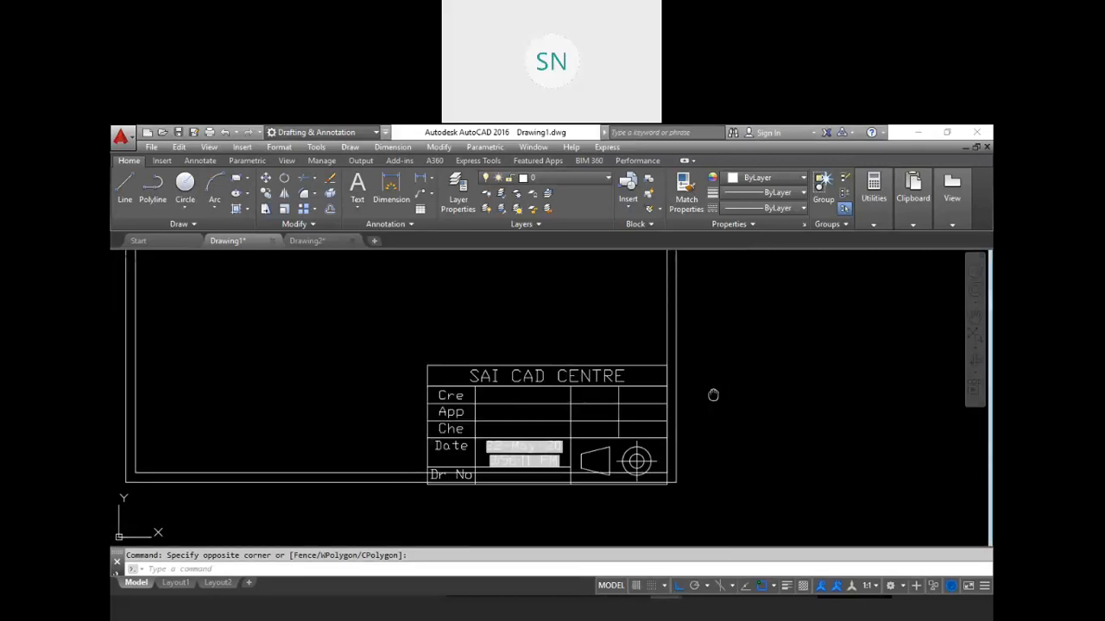
Save the drawing to refresh the SaveDate field in the title block
middle_drag(711, 394, 726, 418)
click(529, 501)
scroll(529, 500, up, 2)
key(Escape)
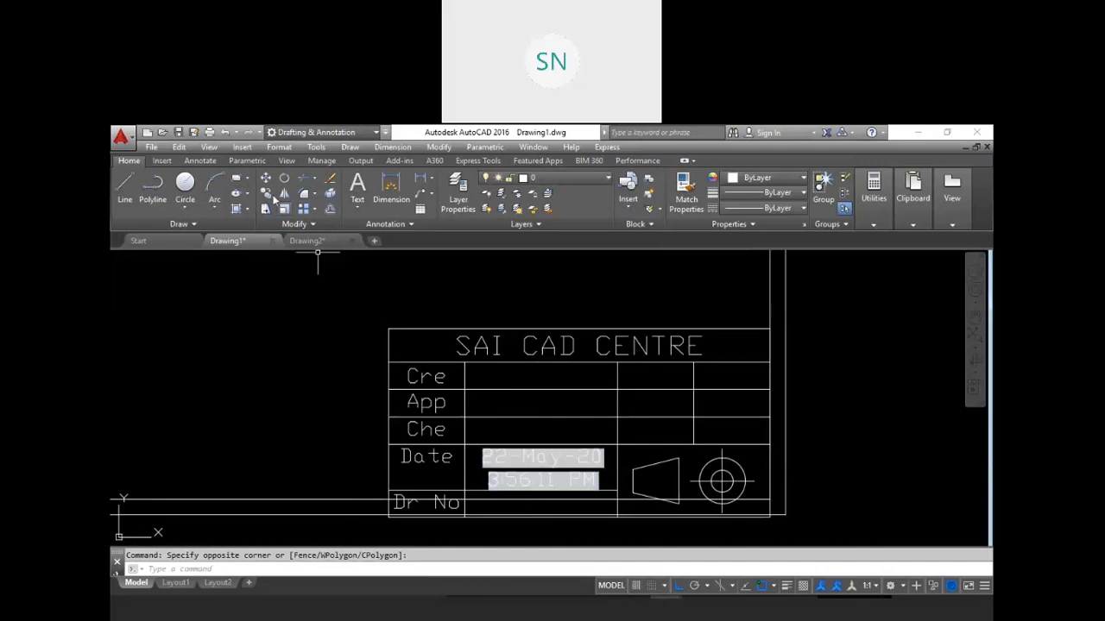
click(178, 132)
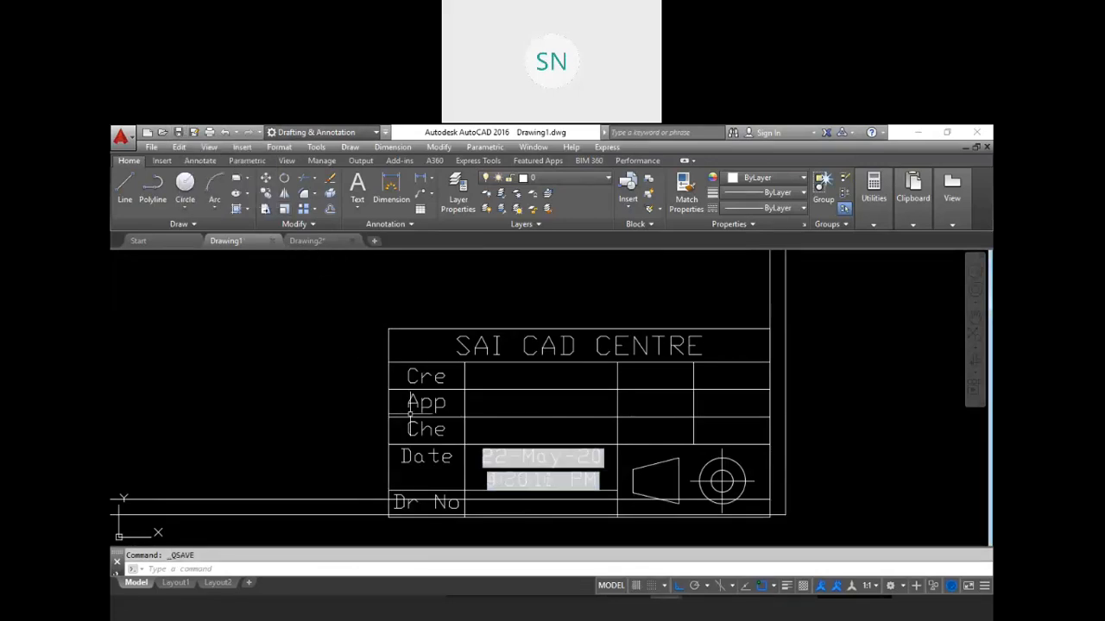
click(487, 499)
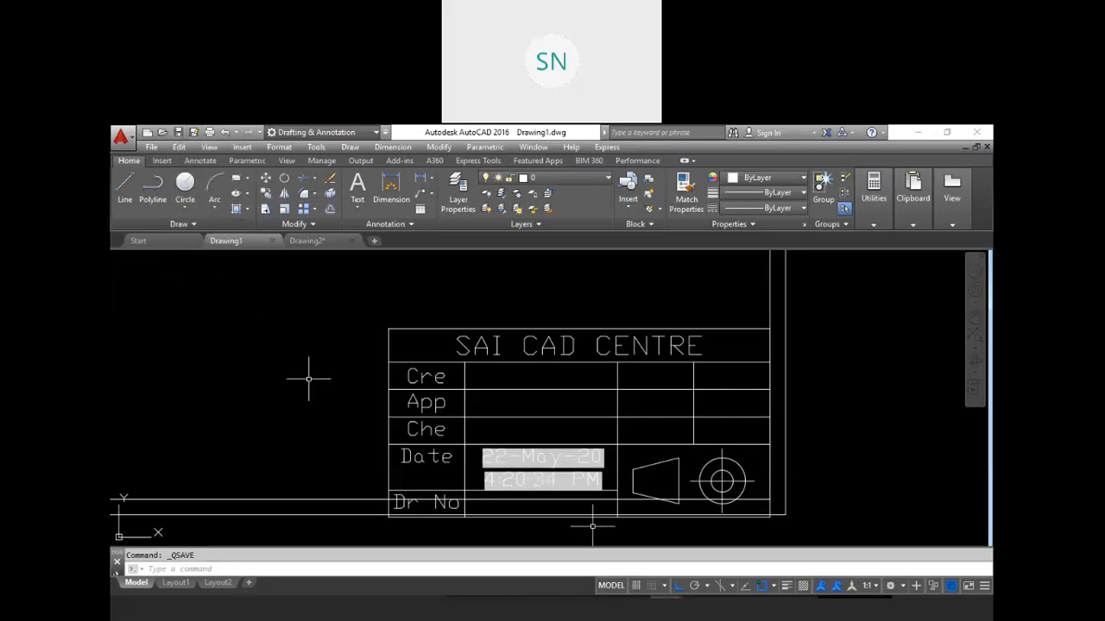
Delete the date field from the merged cell beside Date
double_click(537, 479)
click(521, 467)
key(Delete)
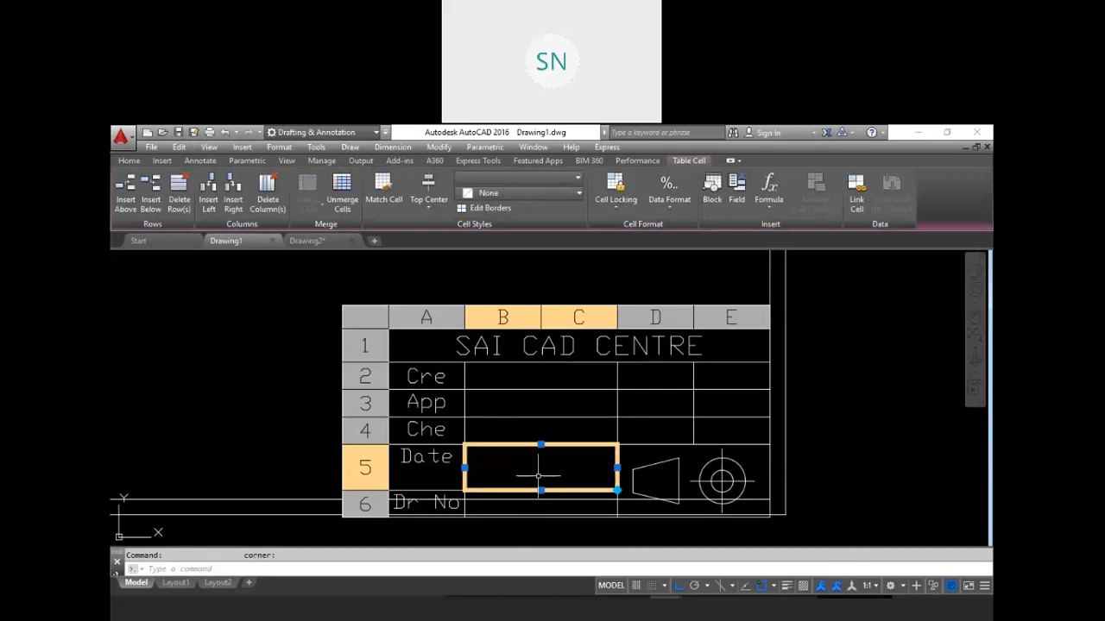
click(290, 471)
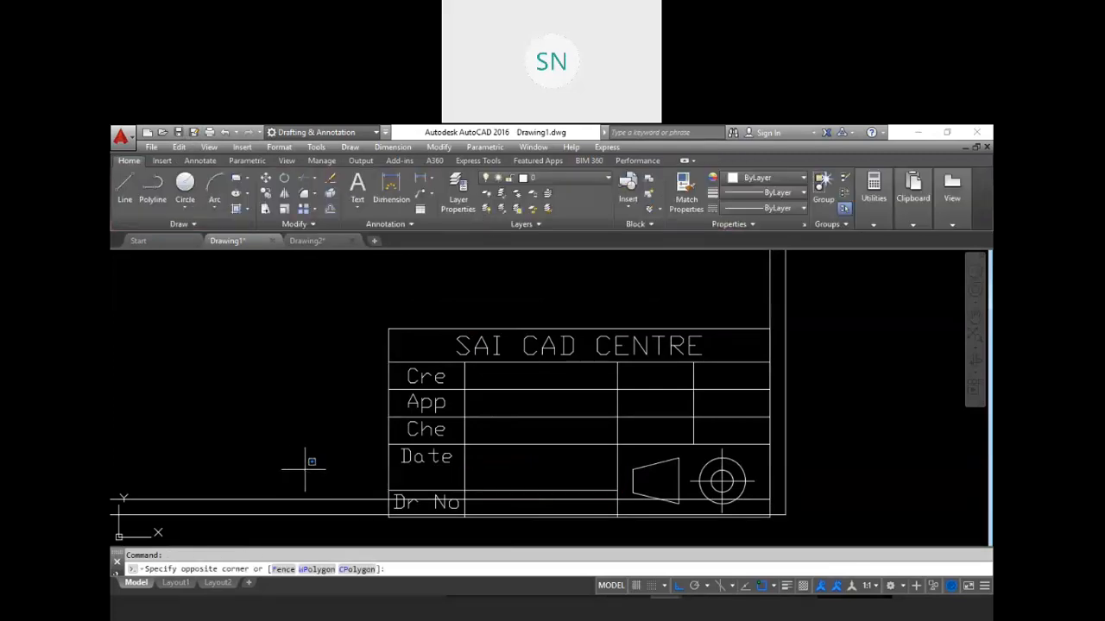
key(Return)
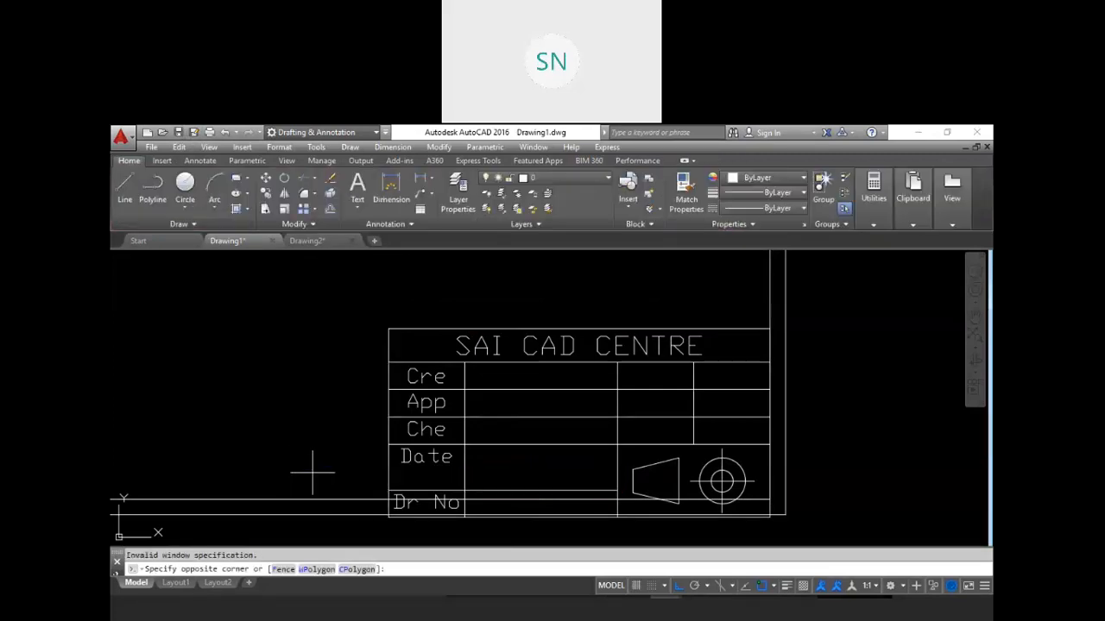
click(345, 441)
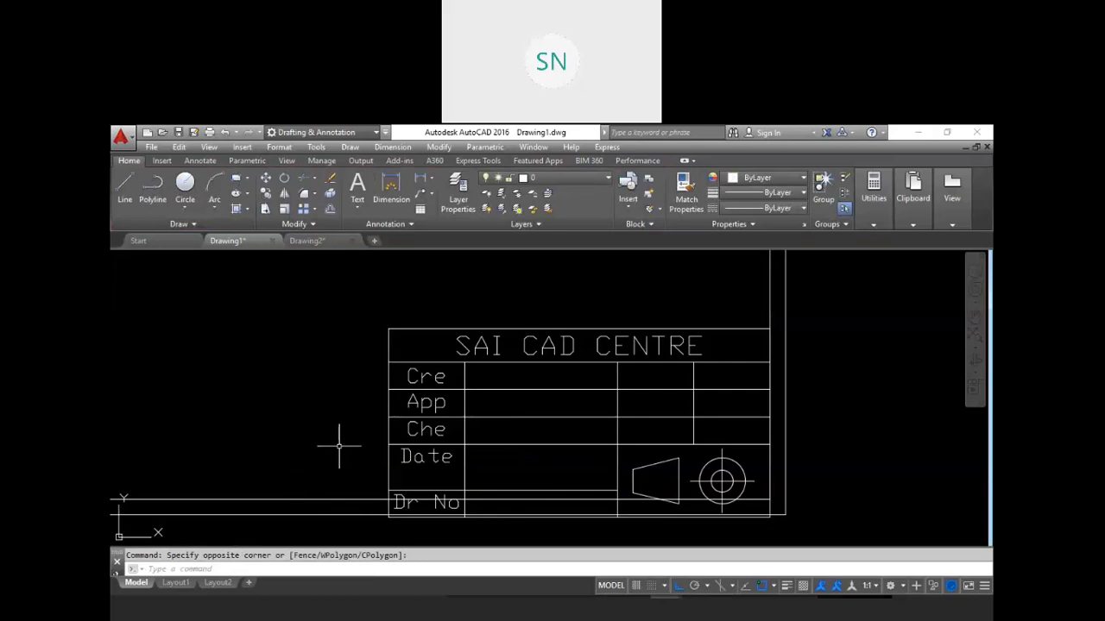
Undo the date field's deletion and the earlier changes back to before the field was inserted
key(ctrl+z)
key(ctrl+z)
key(ctrl+z)
key(ctrl+z)
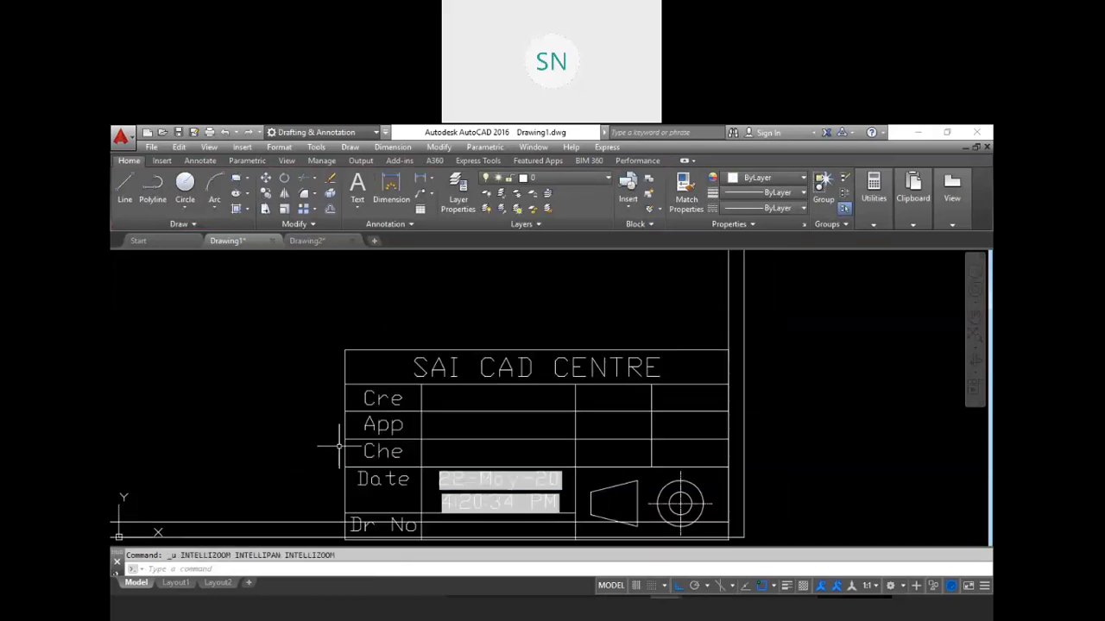
key(Escape)
Examine the drawing frame's double border around its corners and the title block
scroll(701, 430, down, 4)
scroll(700, 429, down, 3)
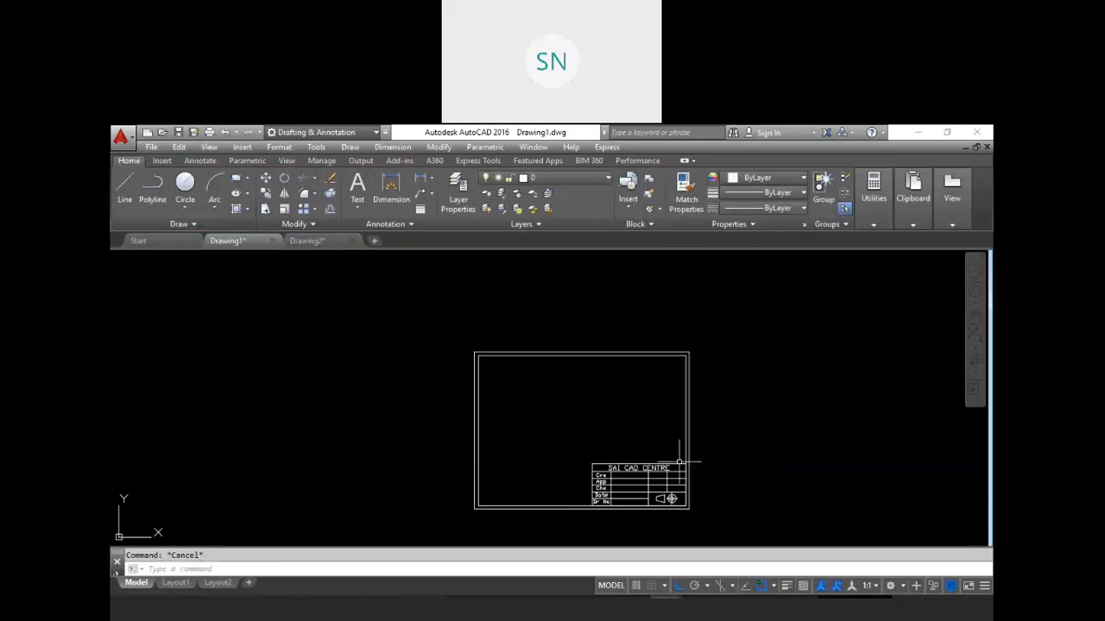
scroll(674, 427, up, 3)
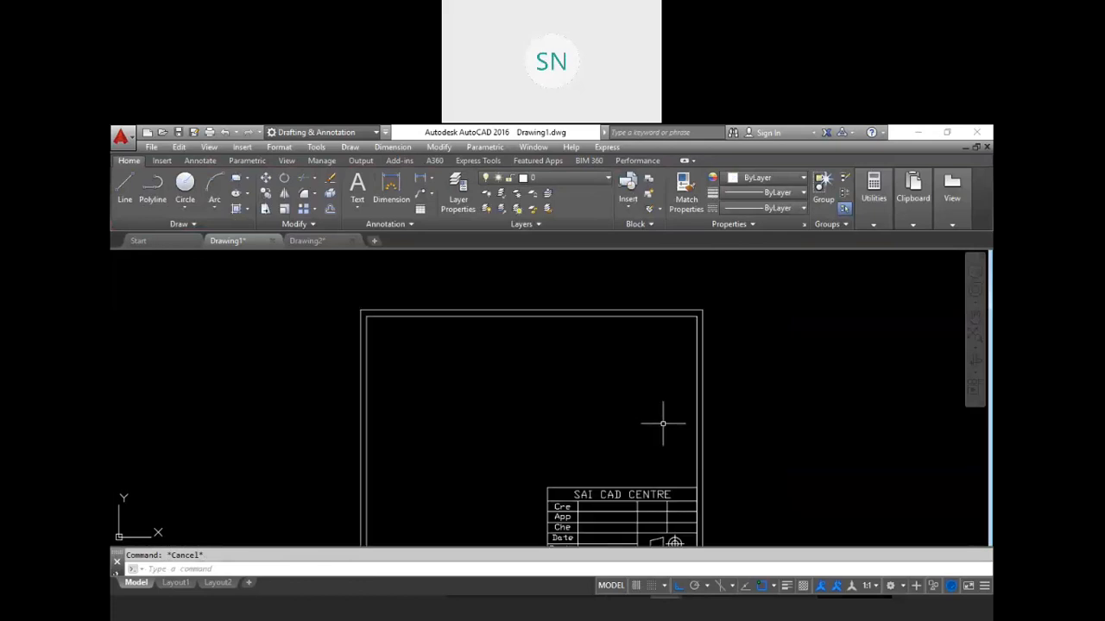
scroll(686, 350, up, 2)
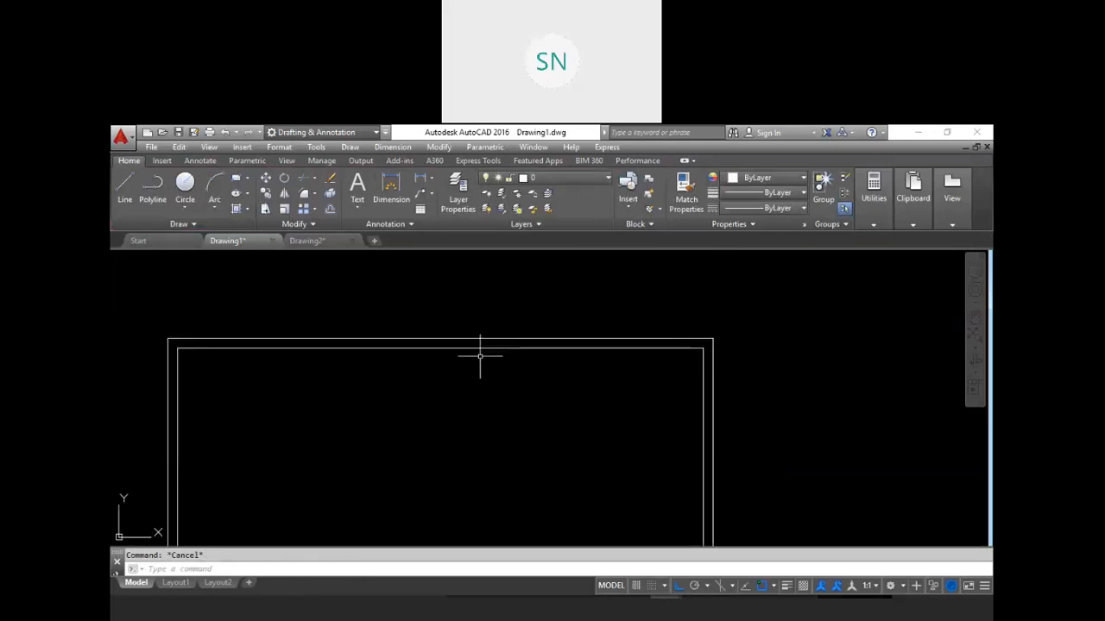
middle_drag(193, 498, 339, 294)
scroll(339, 294, up, 2)
scroll(575, 358, down, 4)
middle_drag(671, 353, 592, 398)
middle_drag(645, 373, 629, 377)
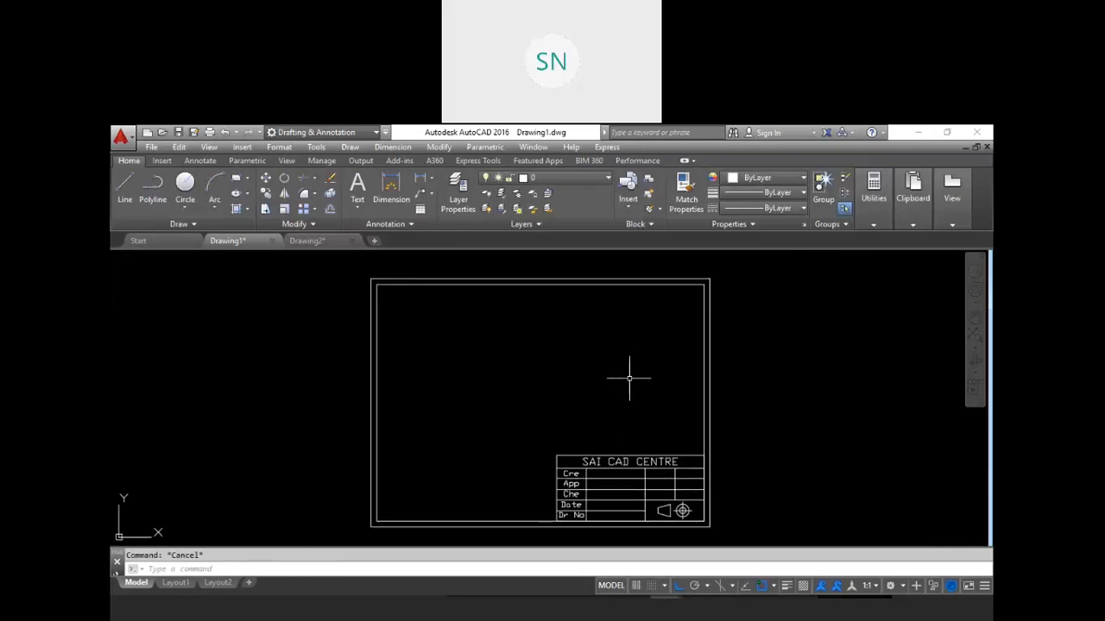
Switch to Acrobat Reader, examine the zone divisions around the base plate sheet's border, and return to AutoCAD
click(615, 608)
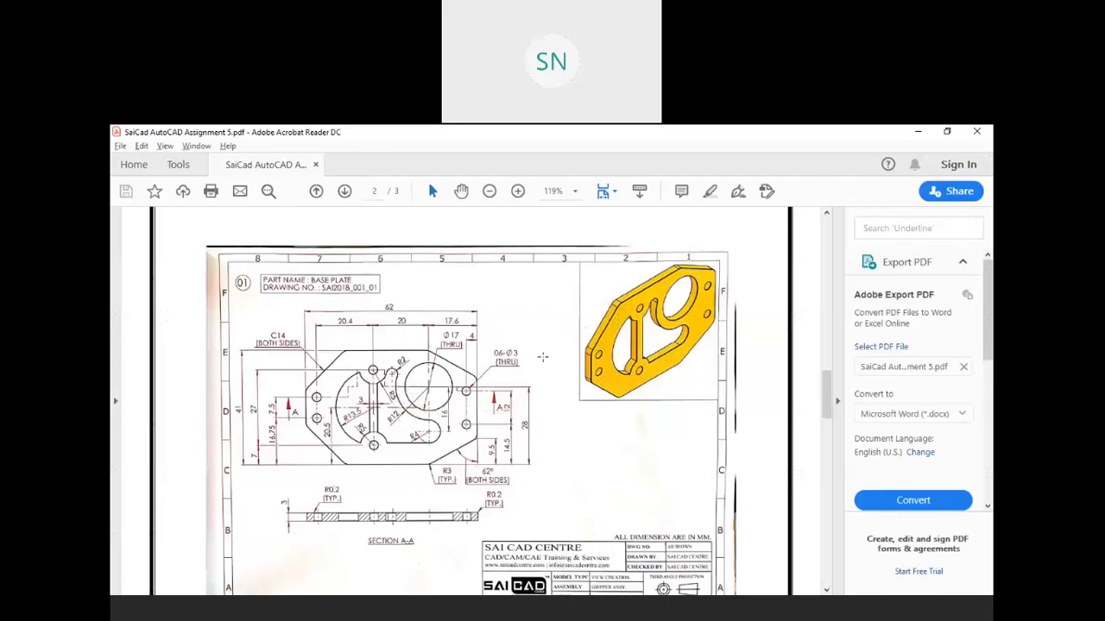
scroll(509, 326, down, 1)
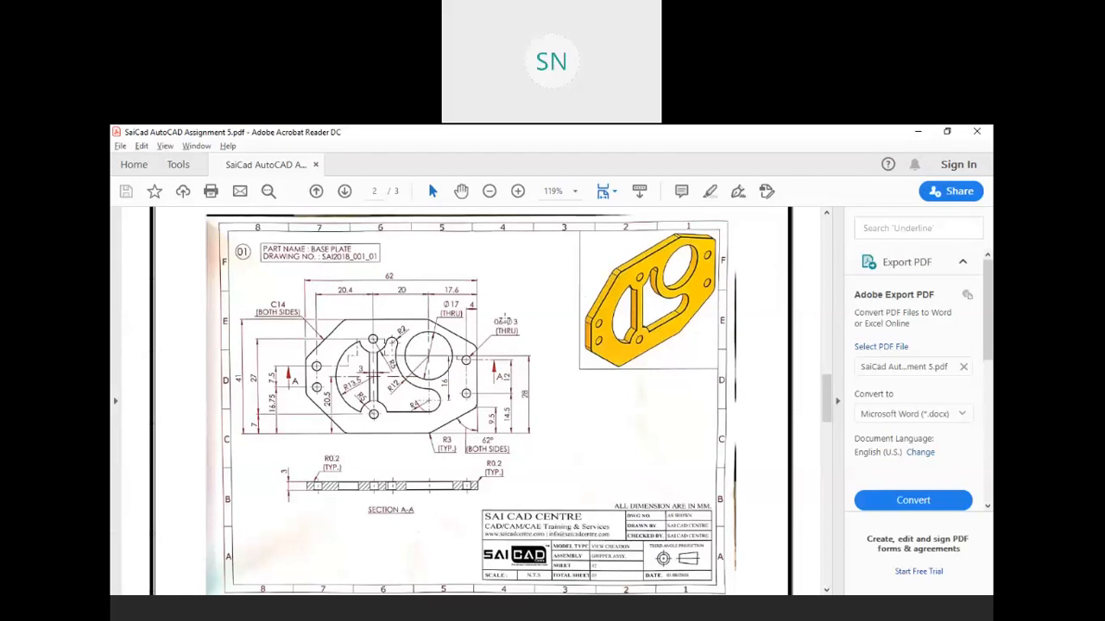
ctrl+scroll(506, 320, down, 1)
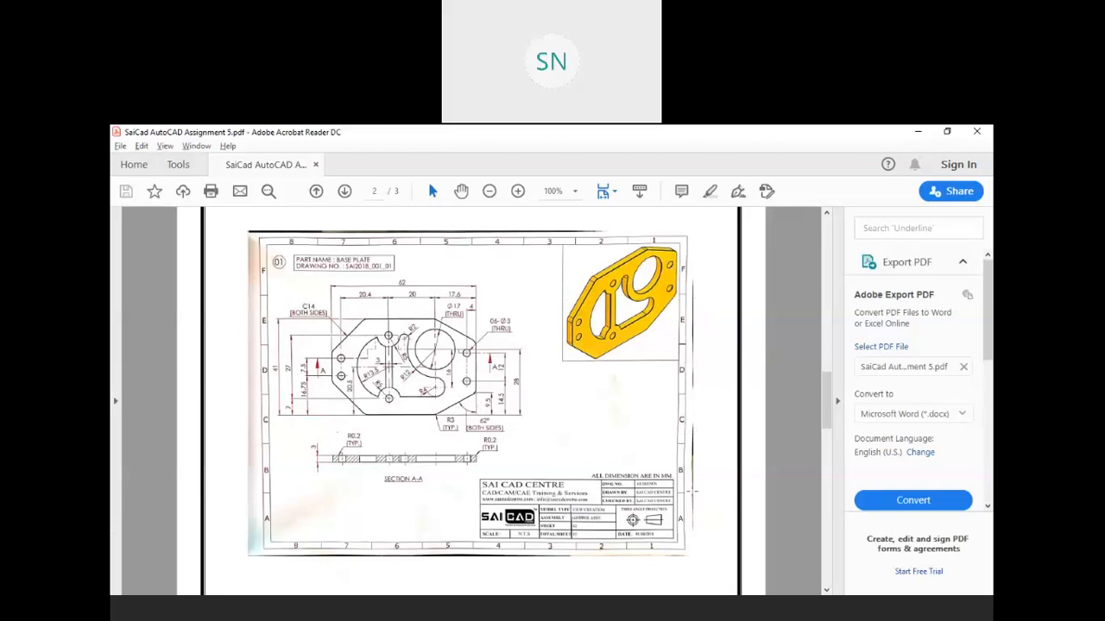
key(alt+Tab)
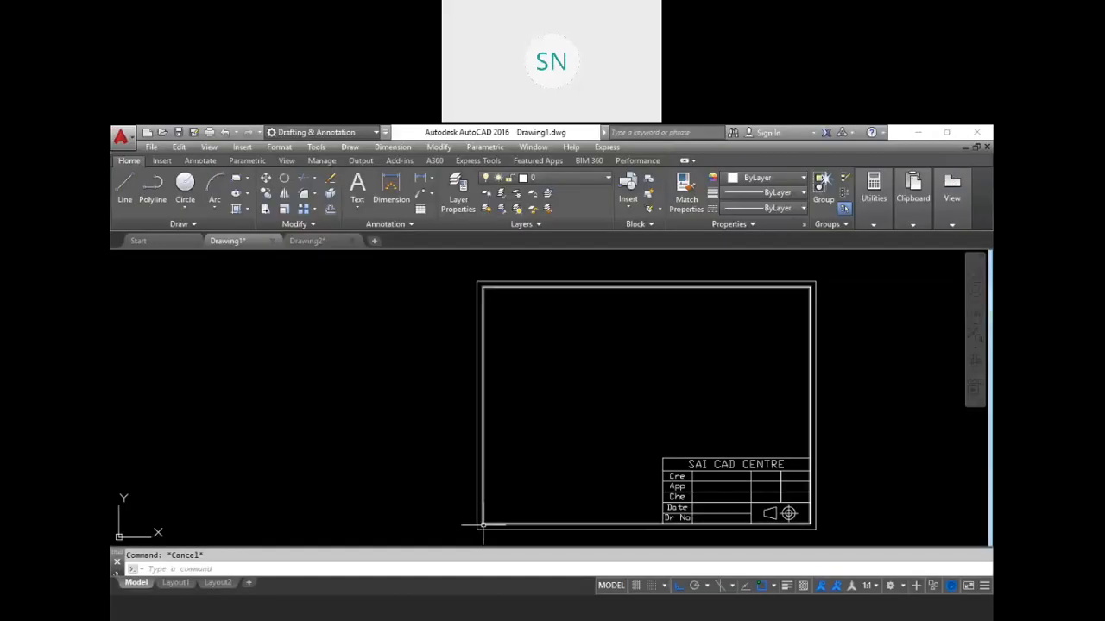
Explode the inner border rectangle of the frame into separate lines and check its left edge
text(x)
key(Return)
click(486, 446)
key(Return)
key(Escape)
click(483, 480)
key(Escape)
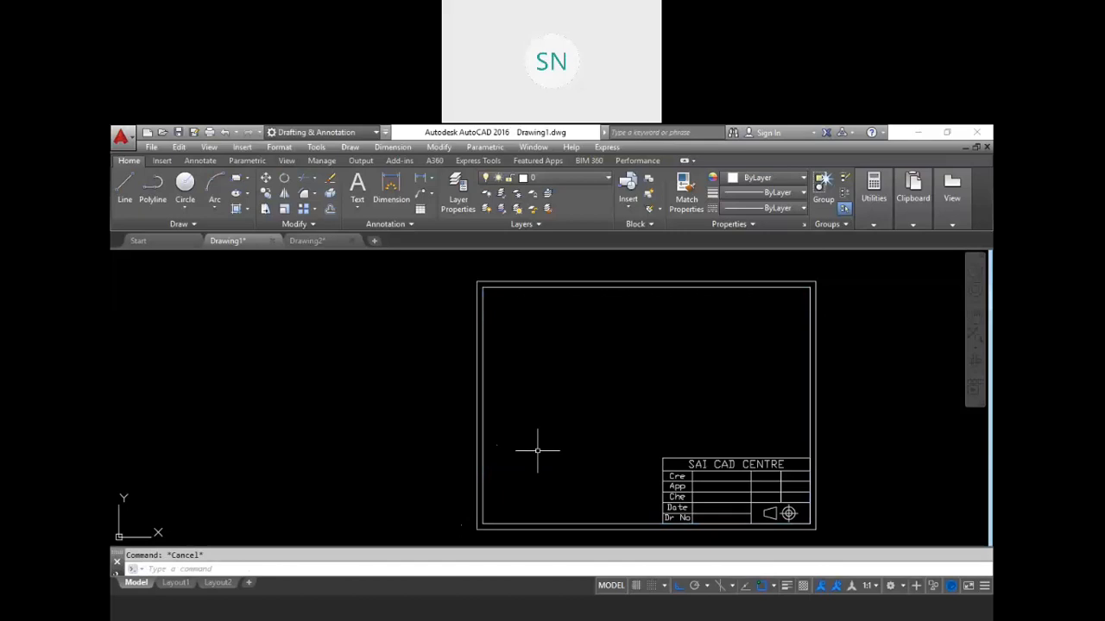
Divide the left inner border line into 5 segments and check the division points by selecting them
text(div)
key(Return)
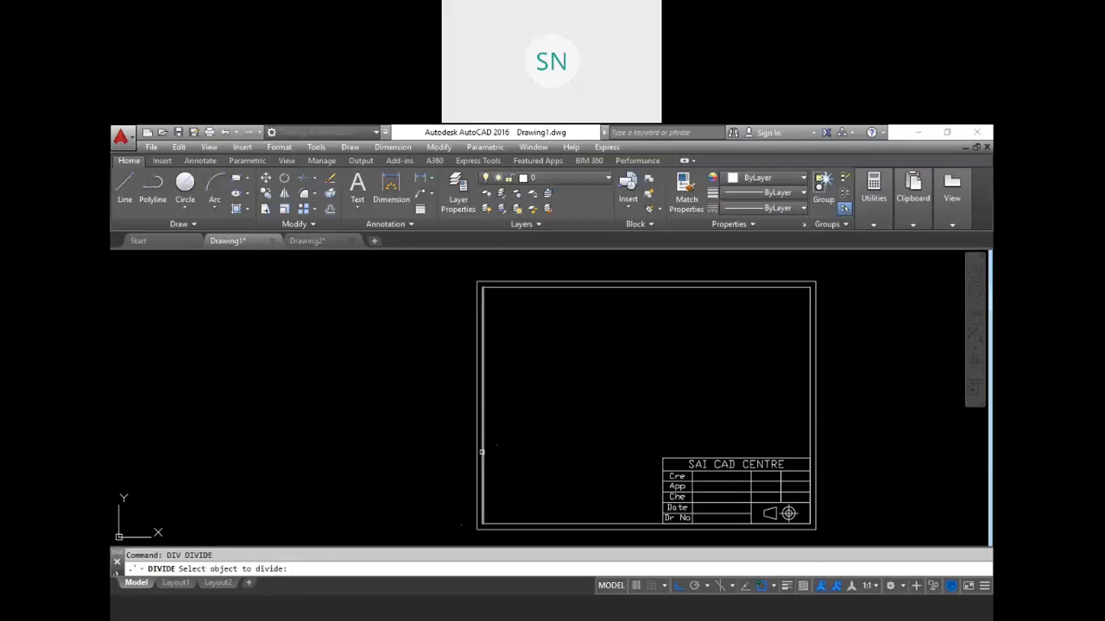
click(481, 451)
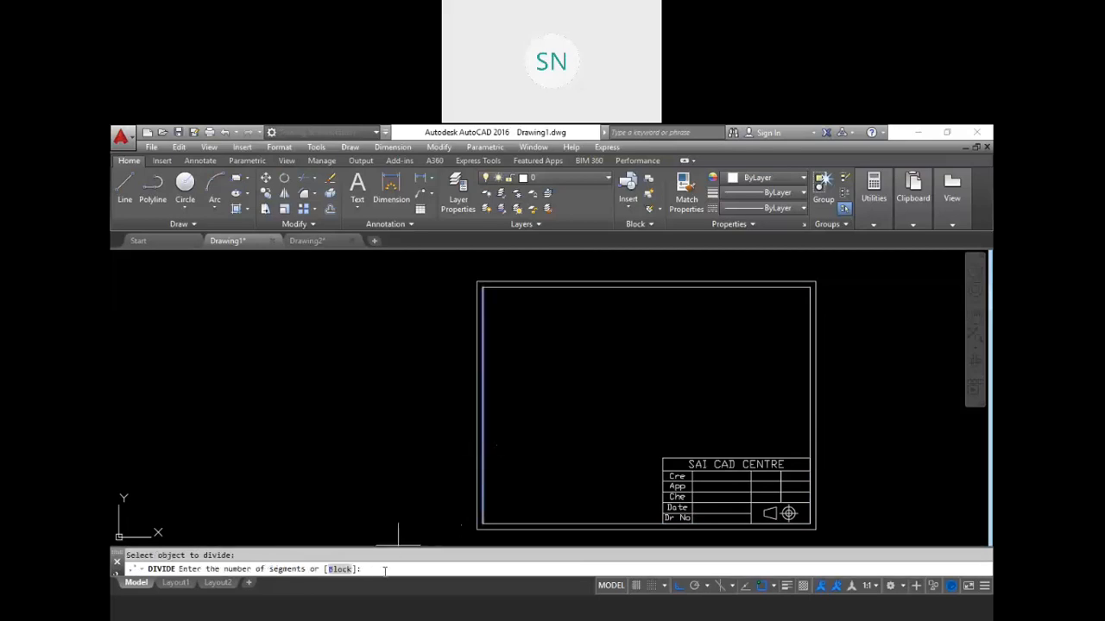
key(Escape)
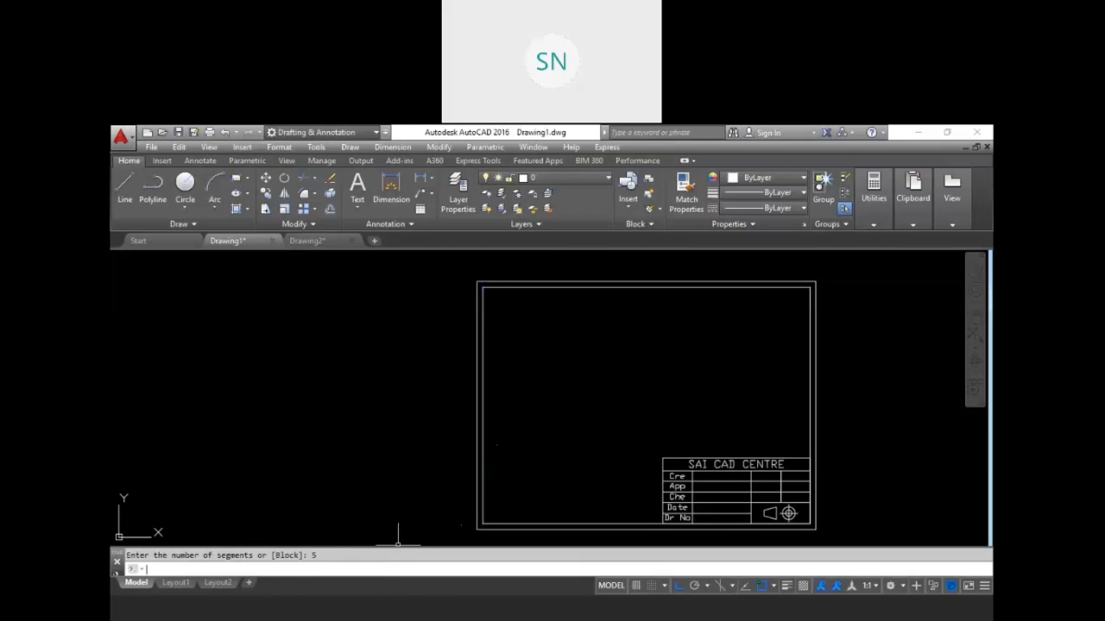
click(447, 304)
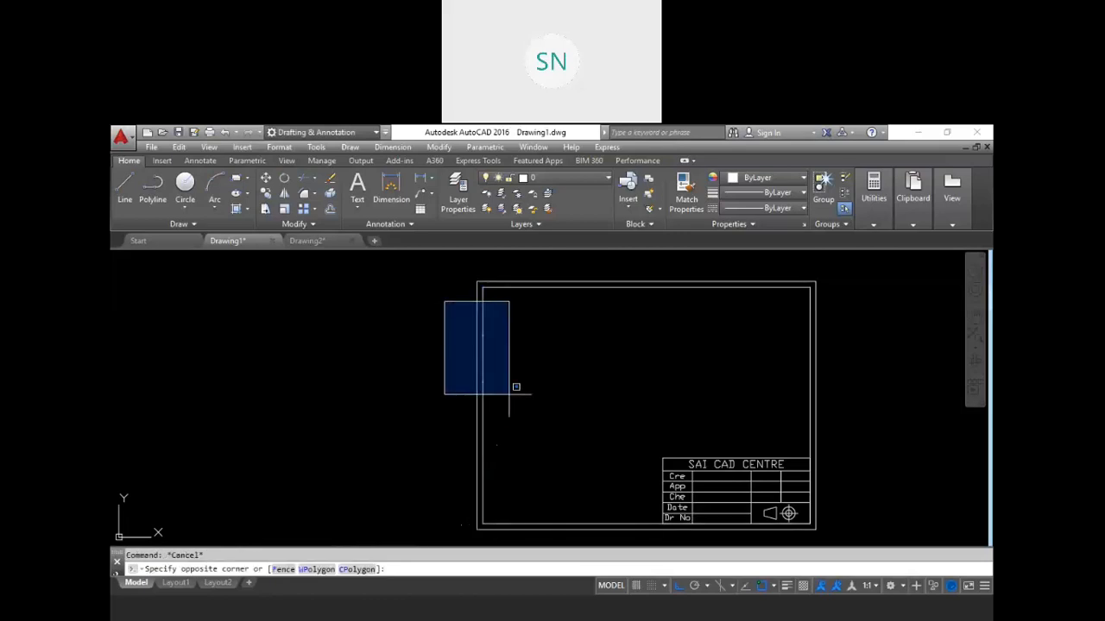
click(545, 532)
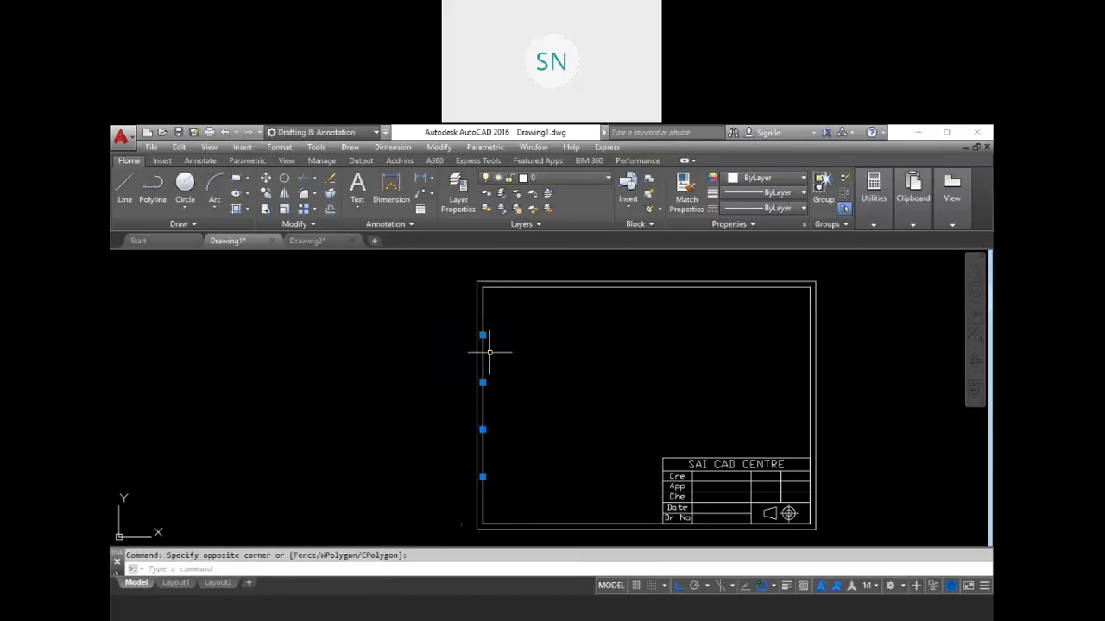
key(Escape)
Delete the division points from the left inner border line
click(434, 307)
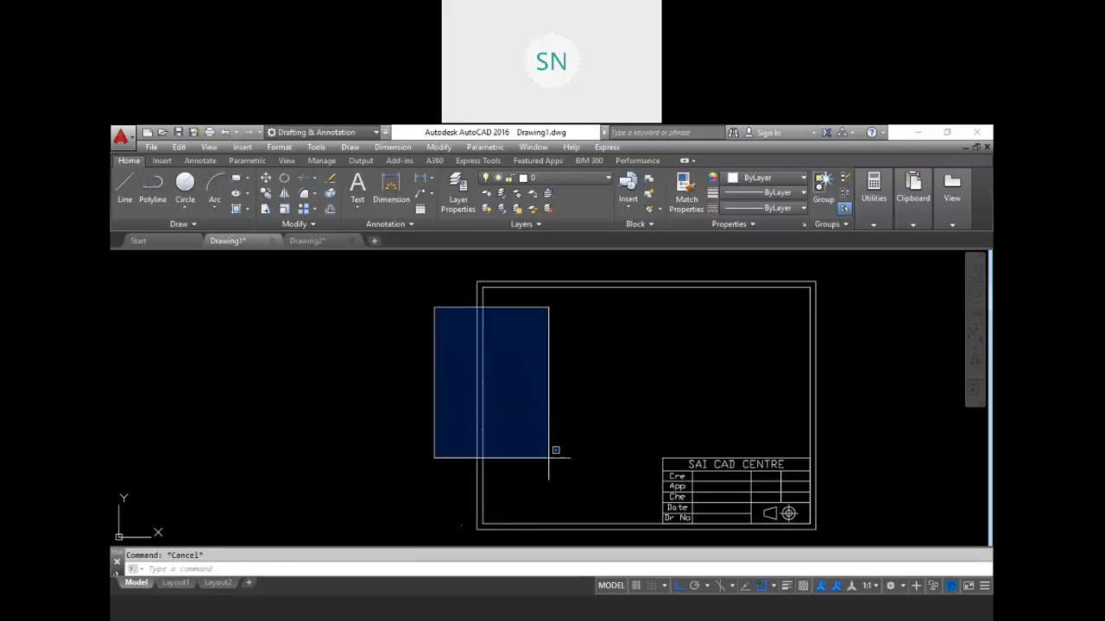
click(552, 528)
key(Delete)
key(Escape)
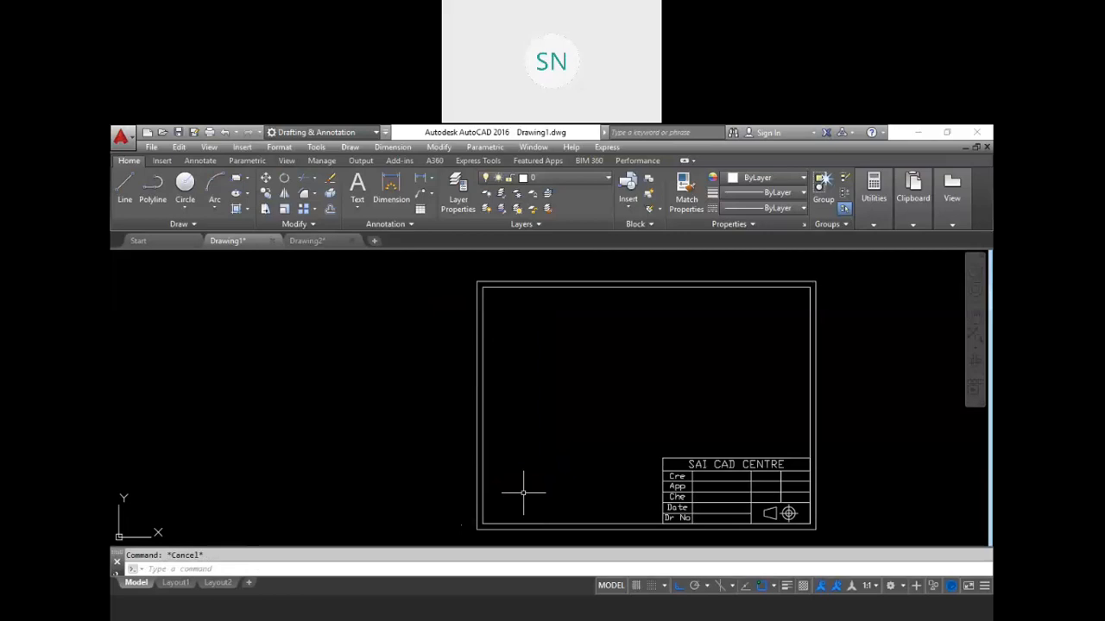
Divide the left inner border line into 6 segments and check the division points by selecting them
text(div)
key(Return)
click(484, 485)
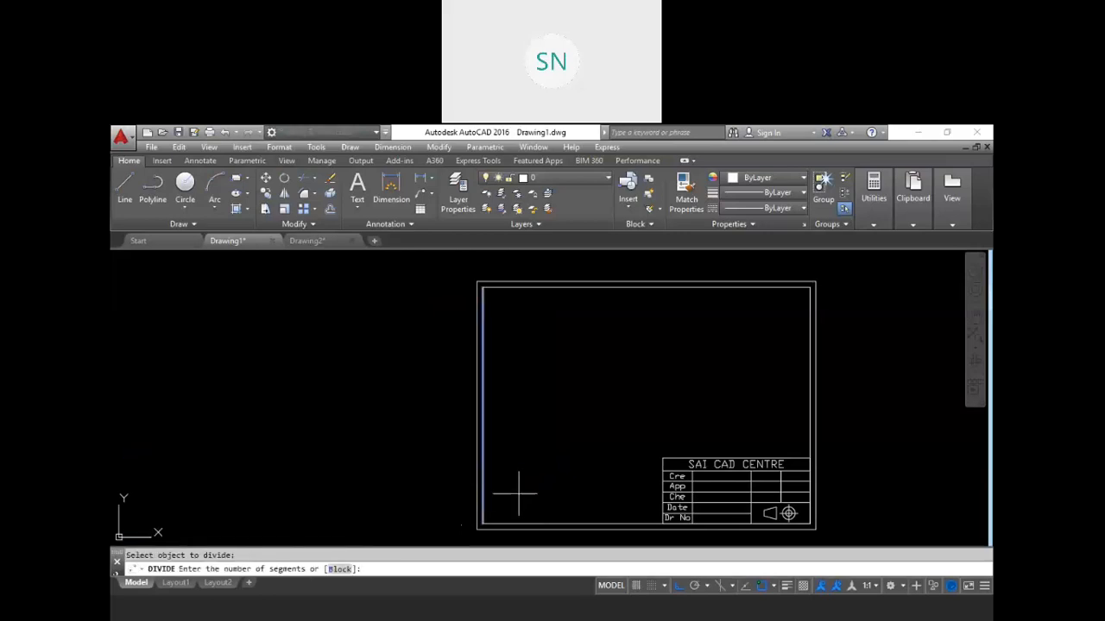
key(Return)
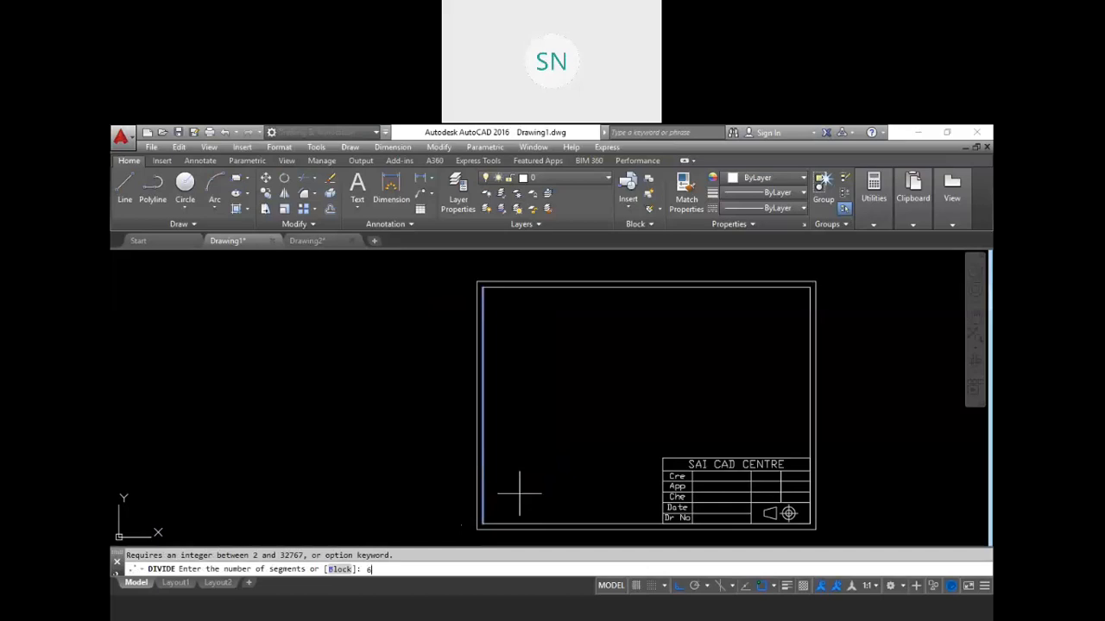
text(6)
key(Return)
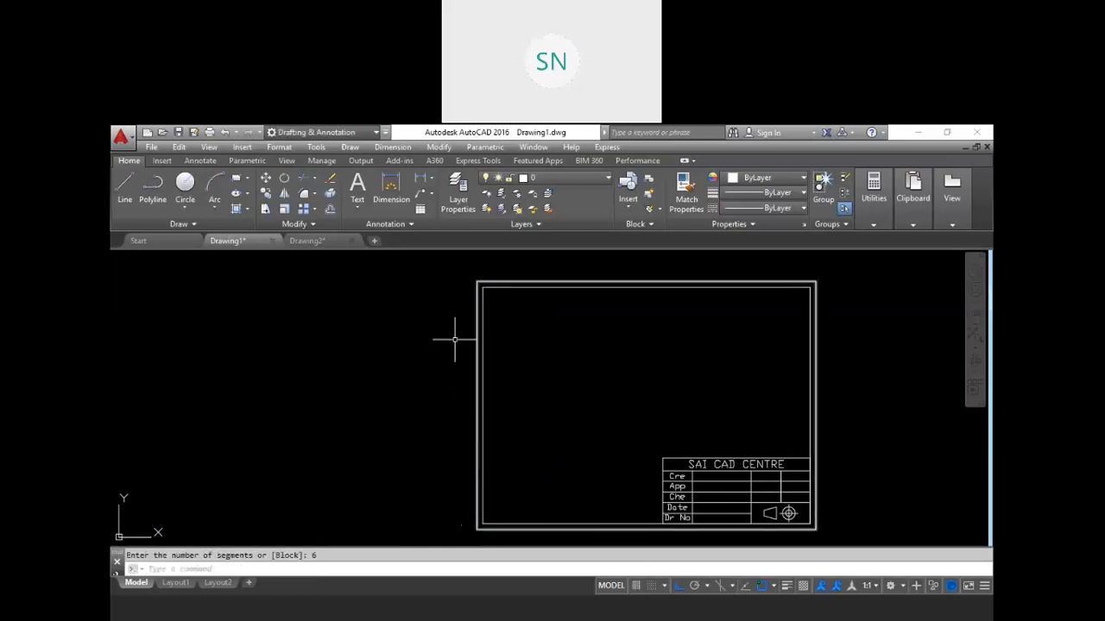
click(441, 293)
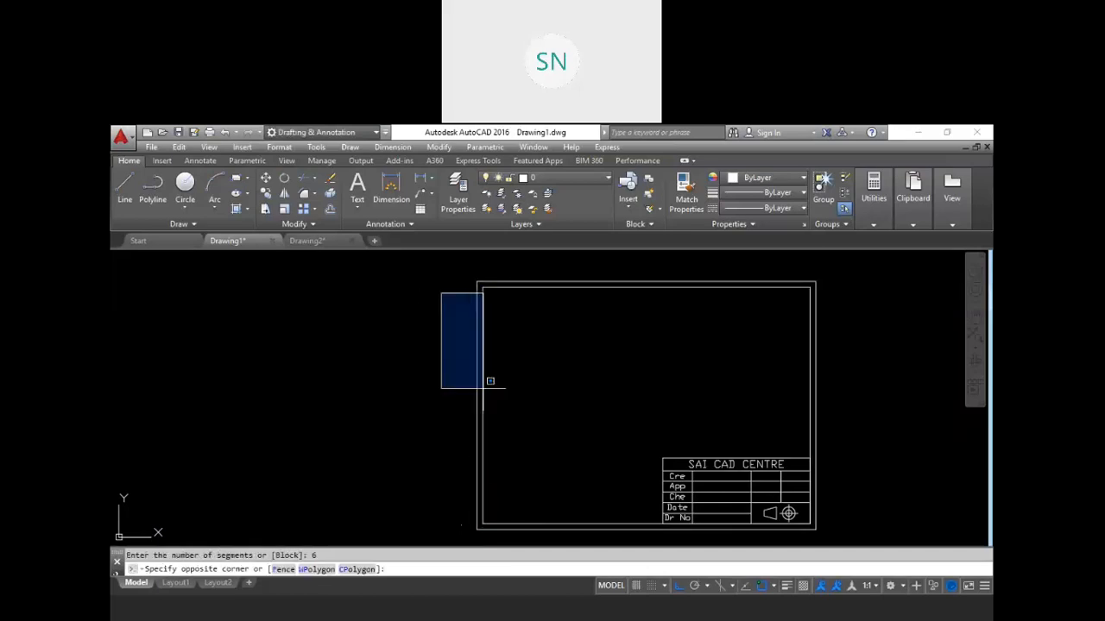
click(509, 510)
key(Escape)
Check the object snap modes and draw a short line from the uppermost division point straight across to the outer left border
text(l)
key(Return)
scroll(481, 316, up, 3)
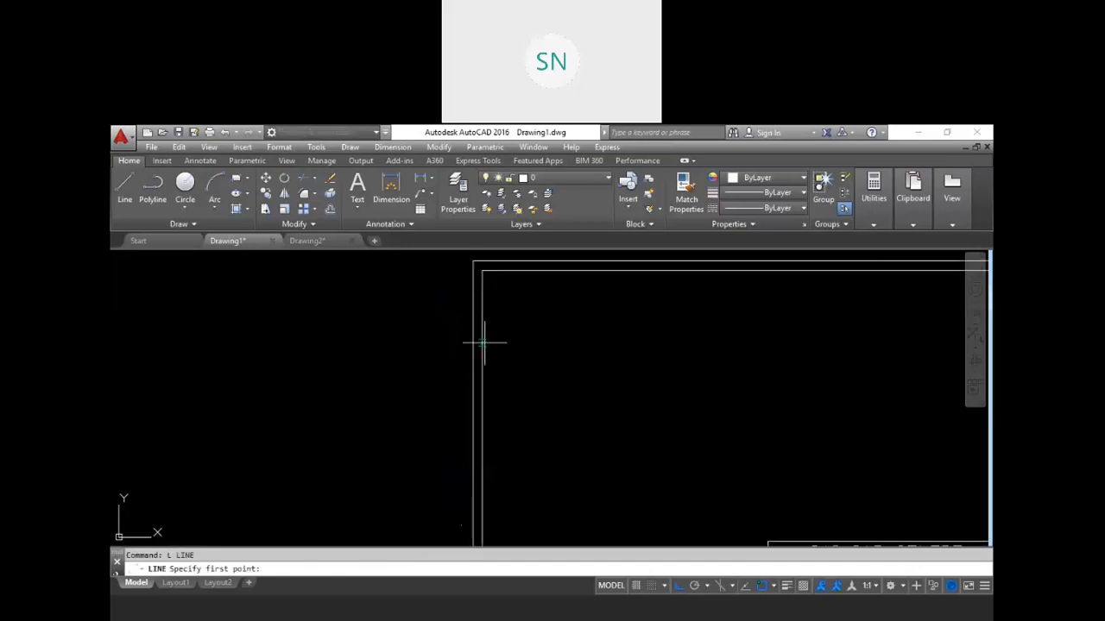
click(774, 587)
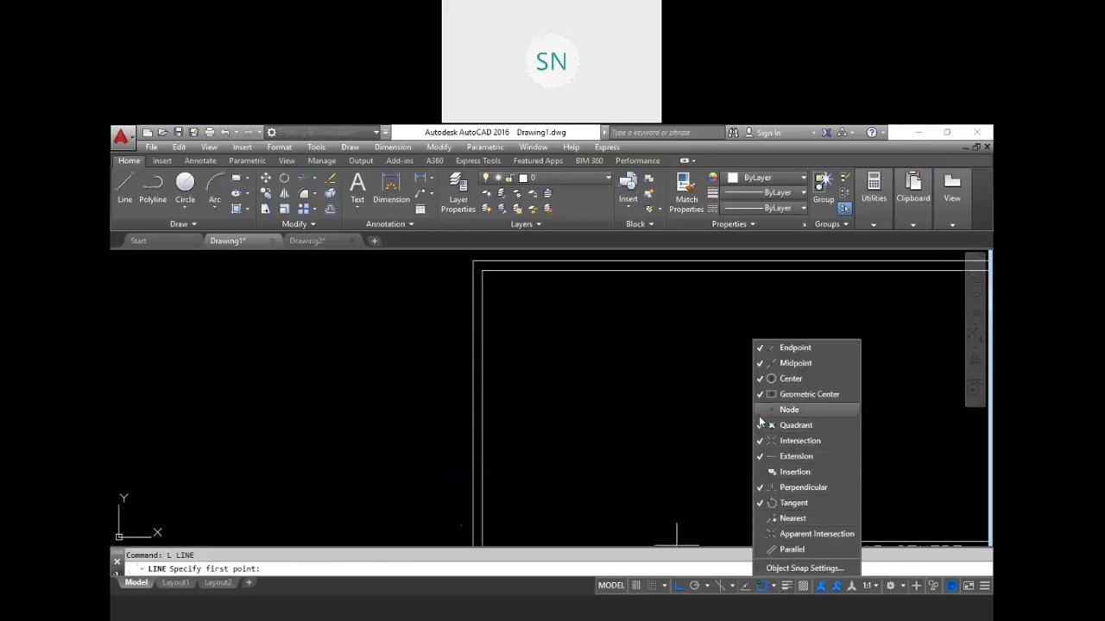
click(592, 416)
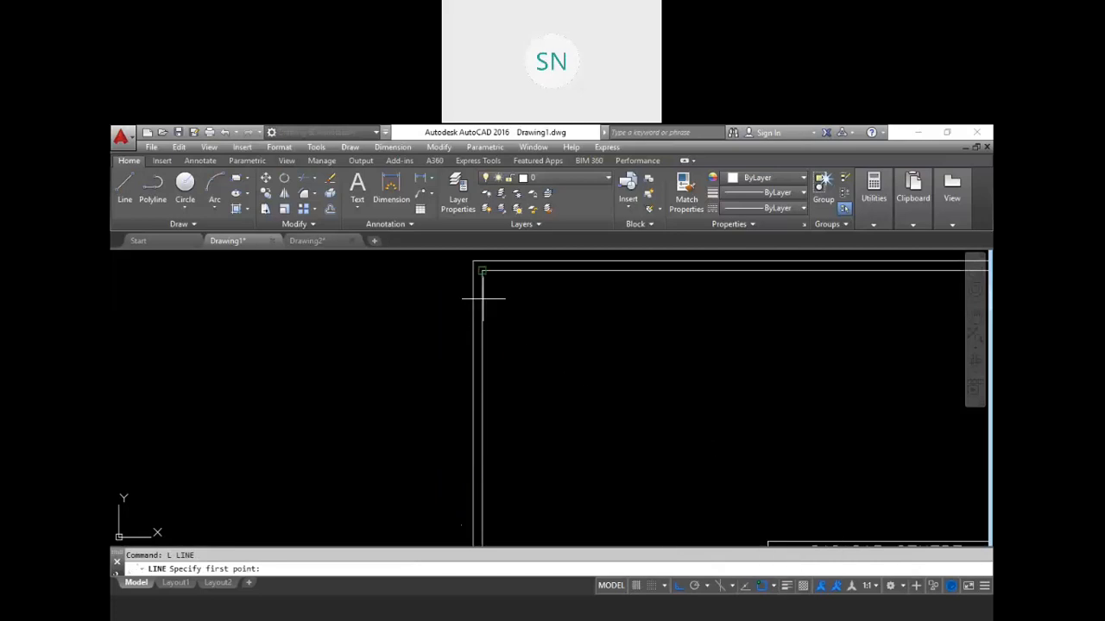
click(479, 331)
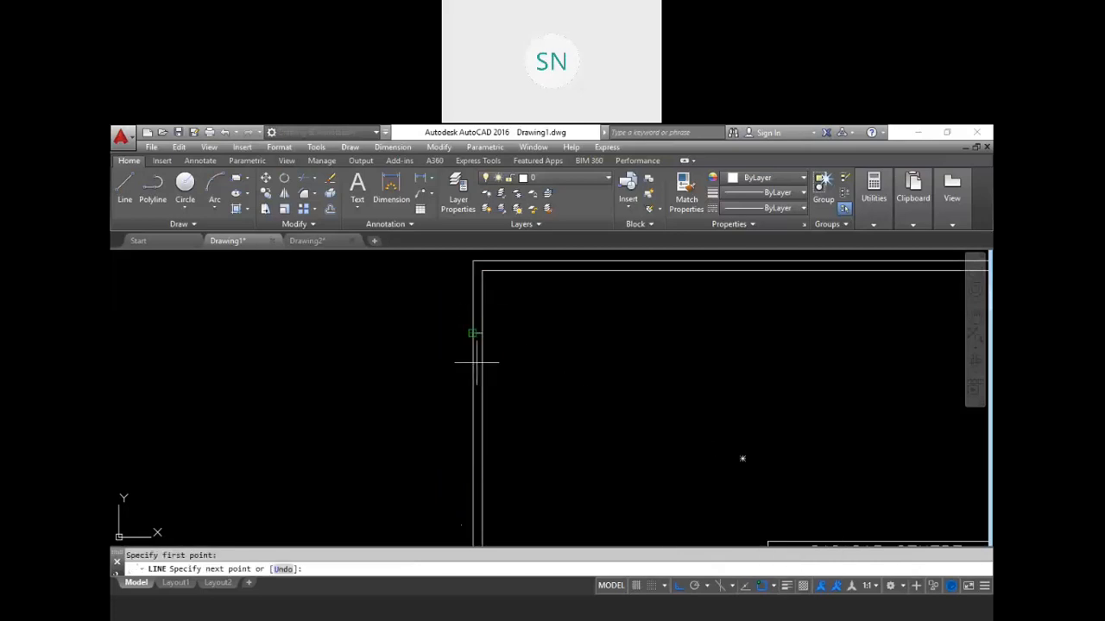
middle_drag(526, 403, 523, 357)
Draw a short line from the second division point from the top across to the outer left border
key(Return)
click(480, 350)
click(474, 347)
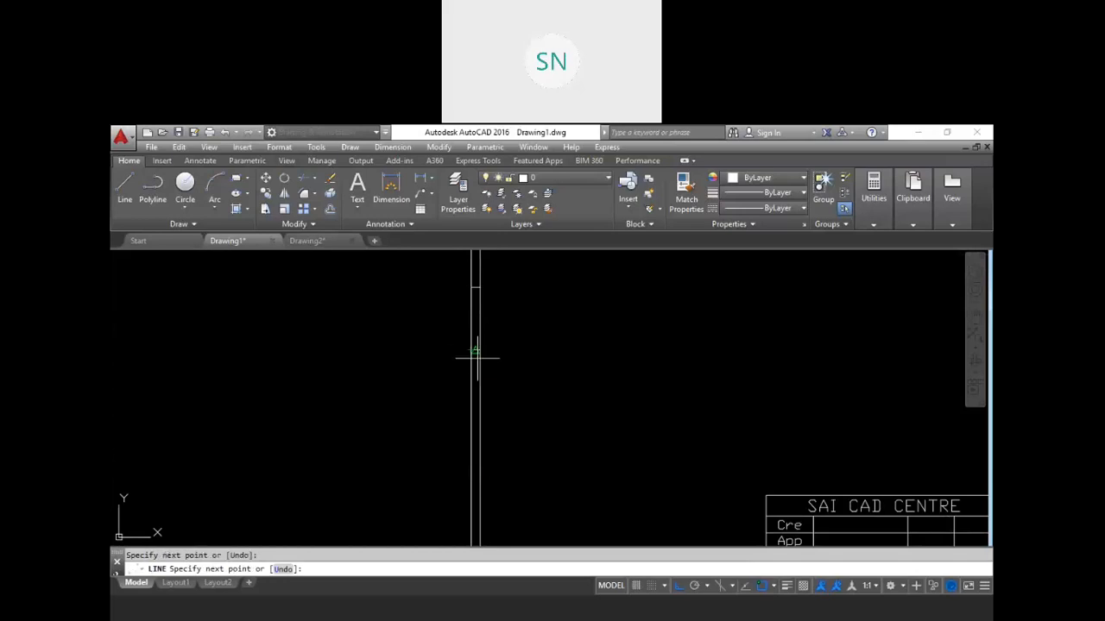
key(Return)
Draw a short line from the third division point of the left inner border across to the outer border
key(Return)
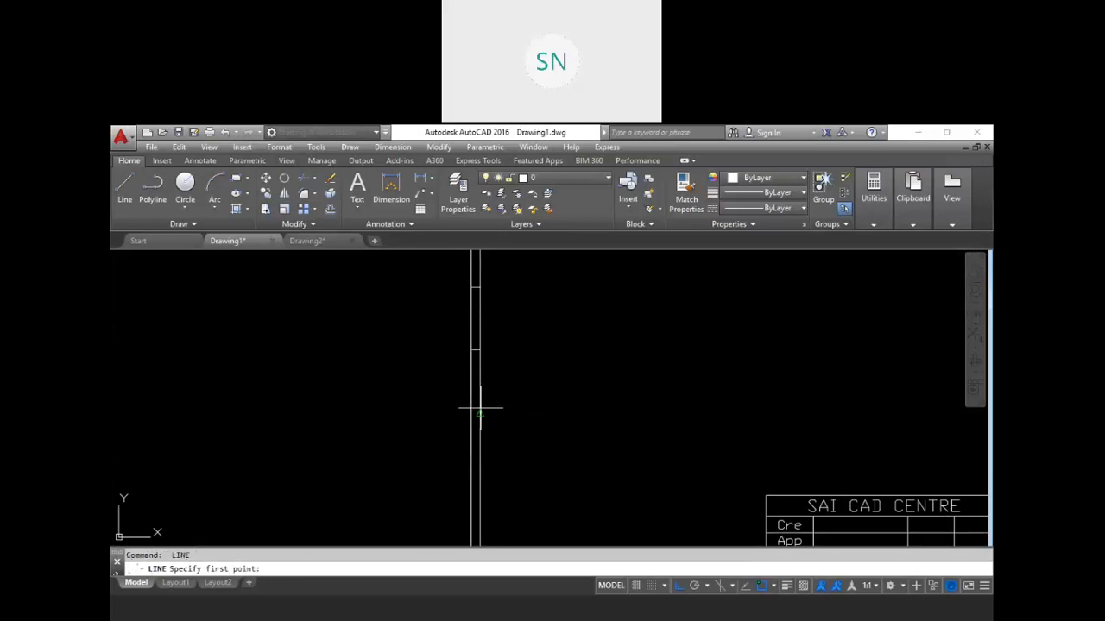
scroll(476, 411, up, 3)
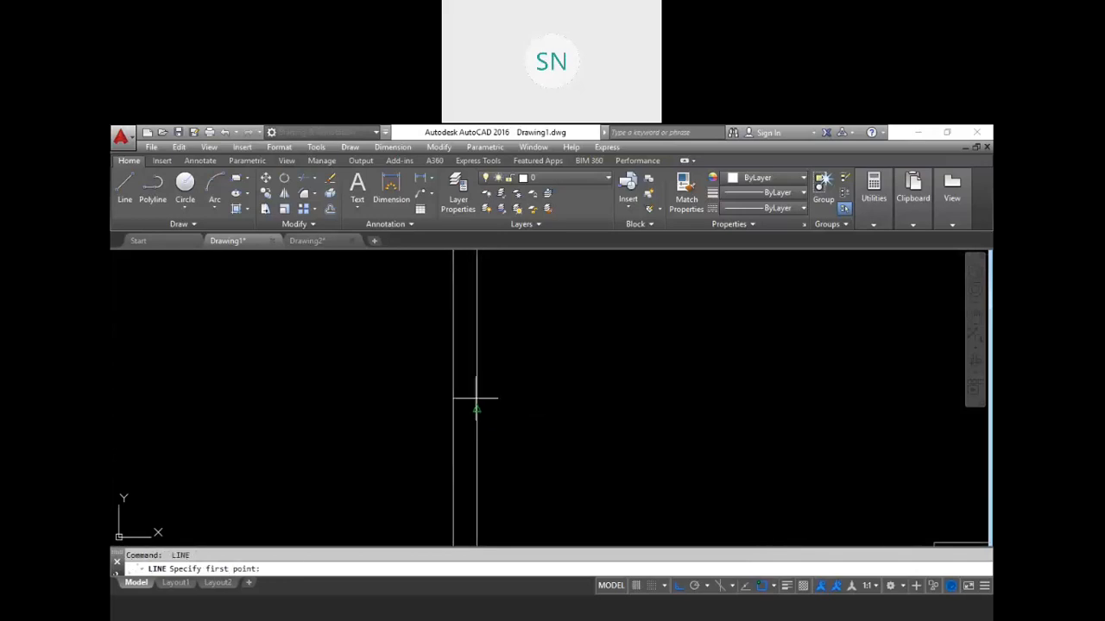
scroll(479, 411, up, 5)
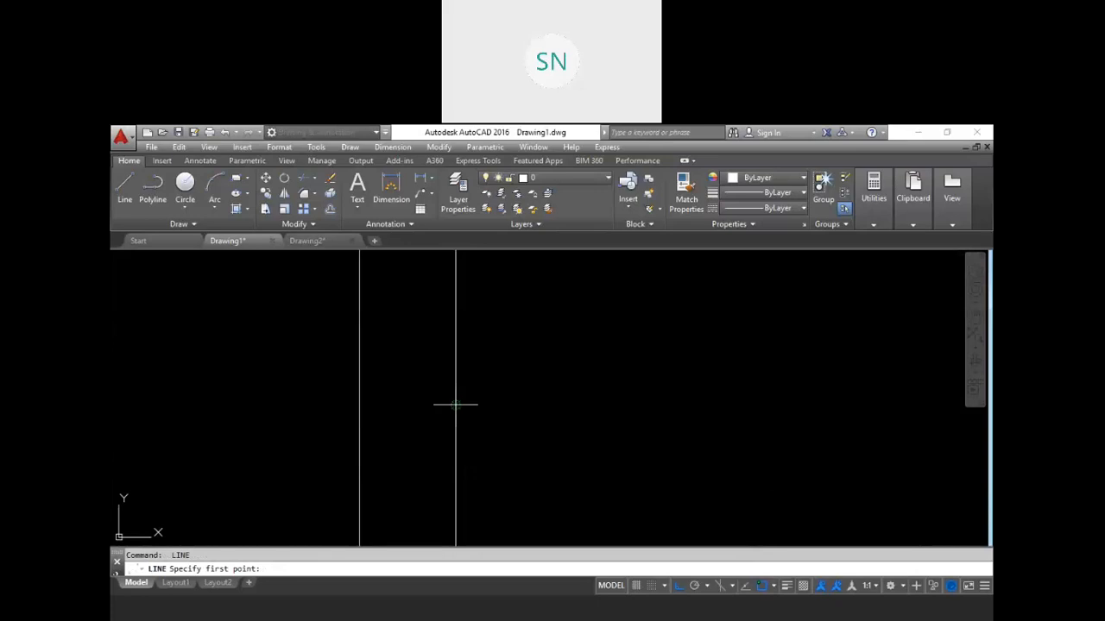
click(455, 404)
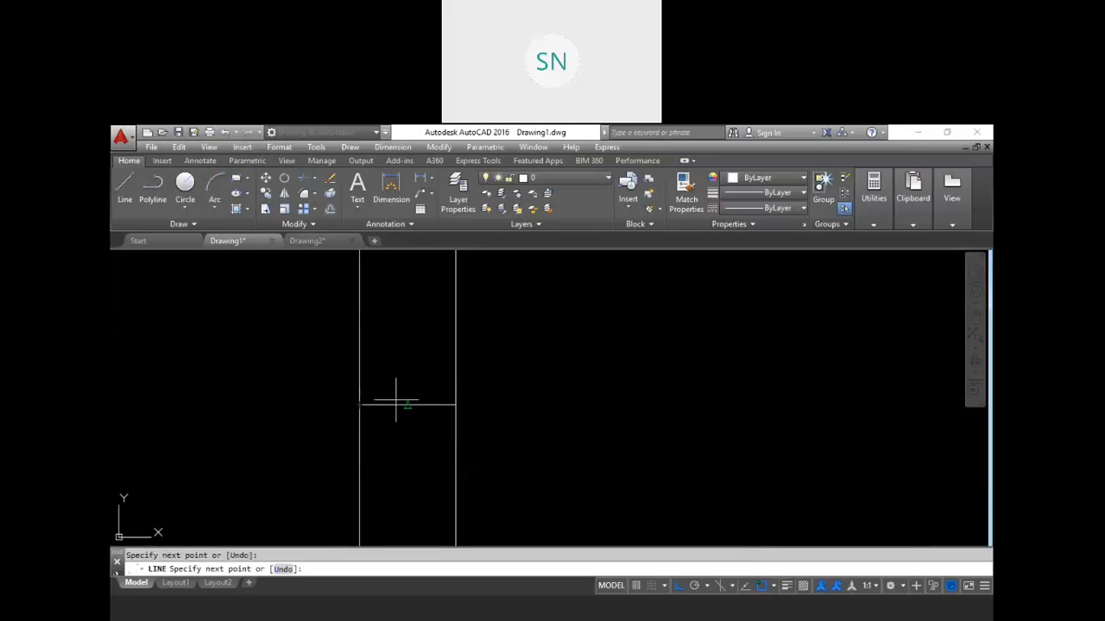
scroll(421, 374, down, 5)
scroll(431, 414, down, 2)
scroll(424, 447, up, 2)
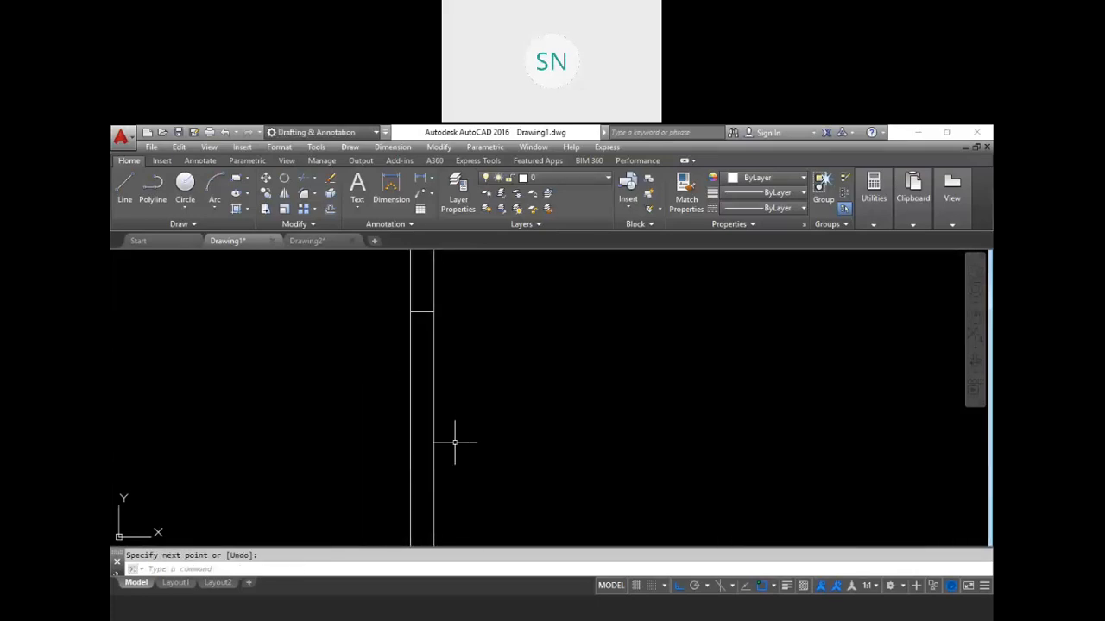
Add the zone line joining the fourth division point from the top to the outer left border
key(Return)
click(465, 414)
click(455, 415)
scroll(535, 415, down, 2)
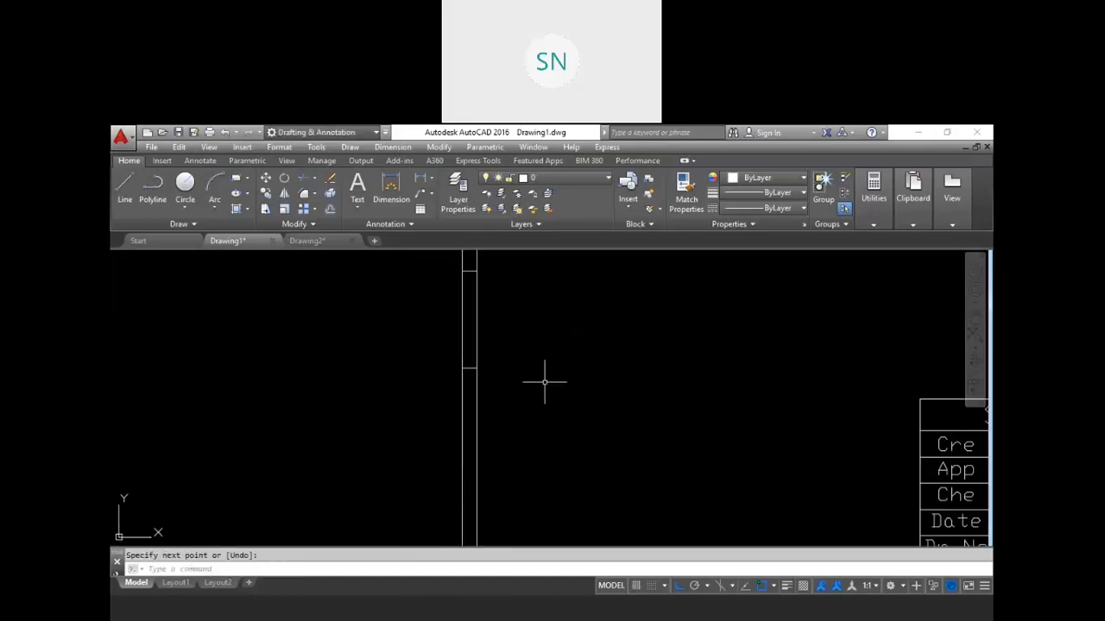
scroll(487, 449, down, 1)
Add the zone line joining the lowest division point to the outer left border and end the Line command
key(Return)
key(Return)
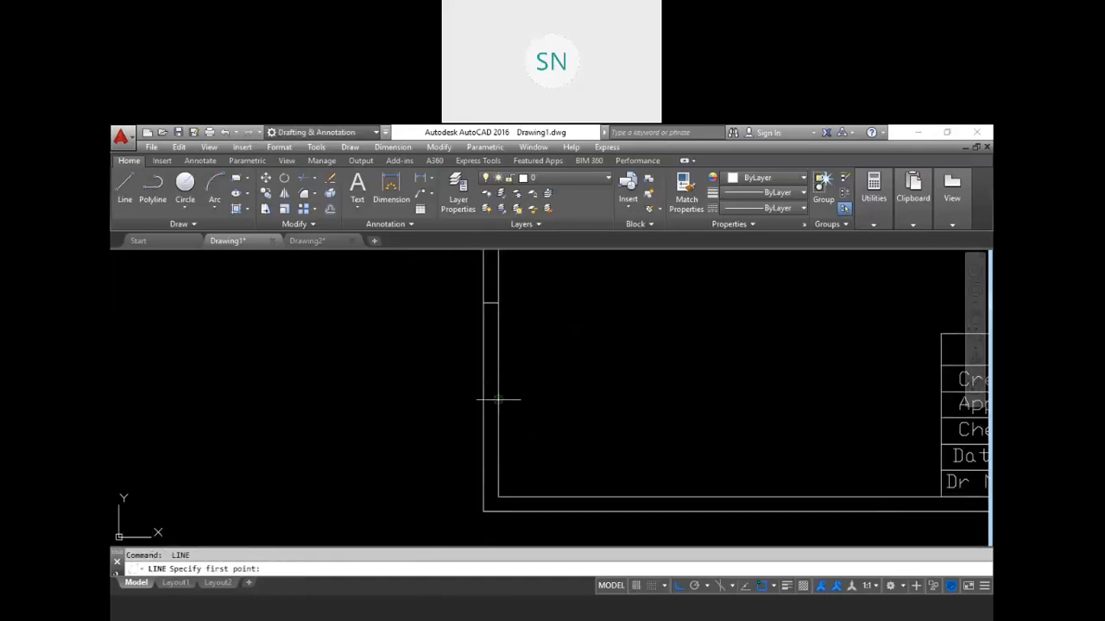
click(497, 401)
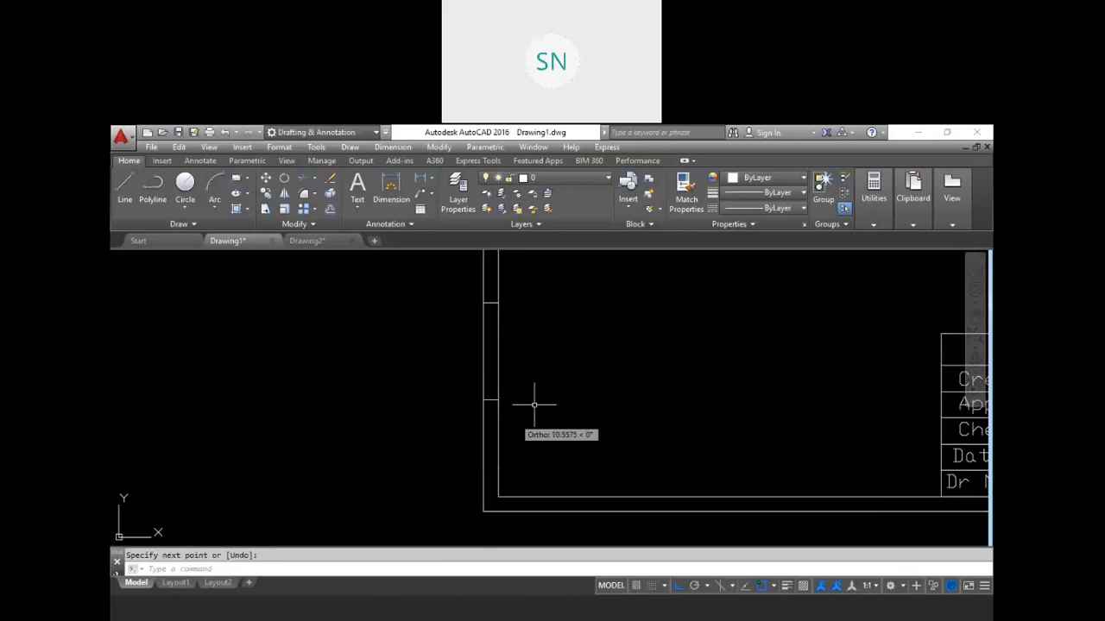
middle_drag(533, 404, 522, 434)
key(Escape)
Draw a continuous zigzag of diagonal lines through the left border zones, starting upward from the lower inner corner
scroll(542, 382, up, 6)
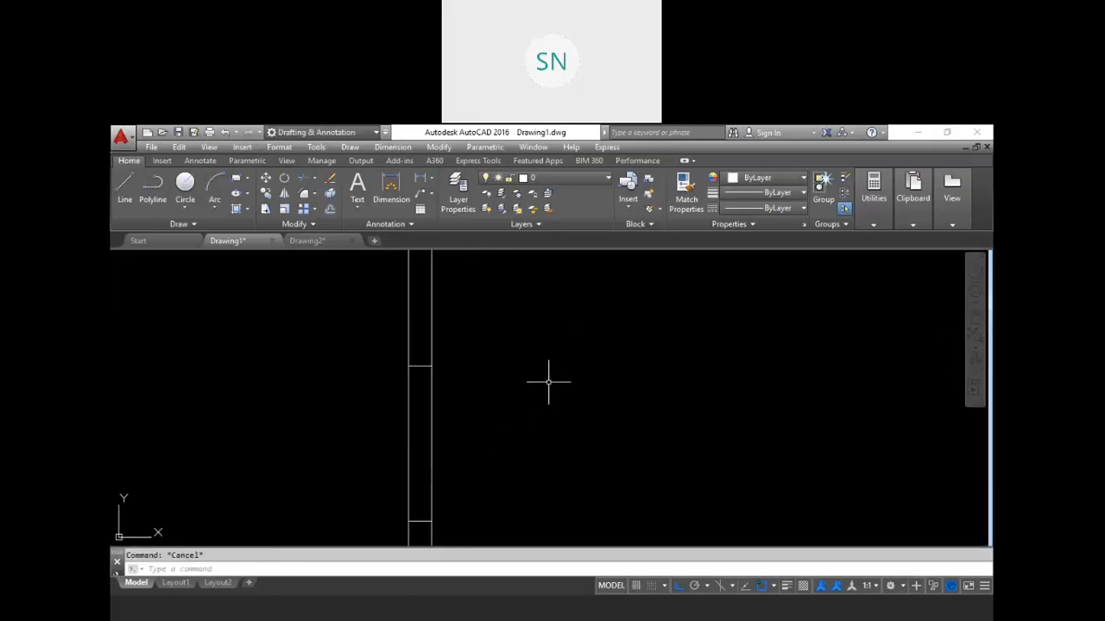
scroll(543, 380, down, 12)
scroll(501, 424, up, 5)
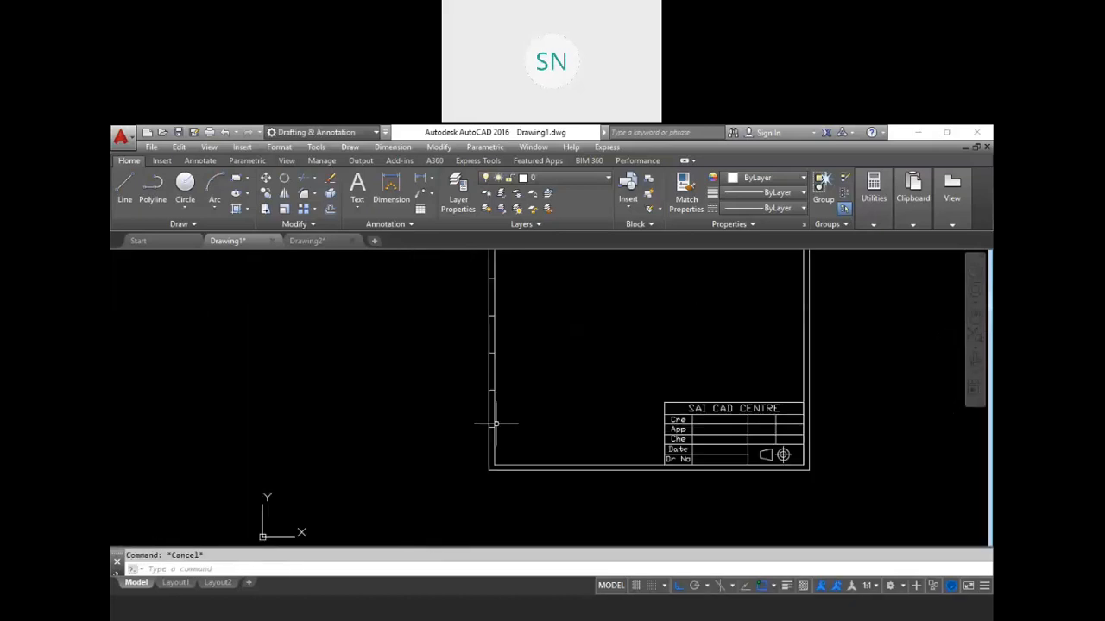
scroll(501, 444, up, 2)
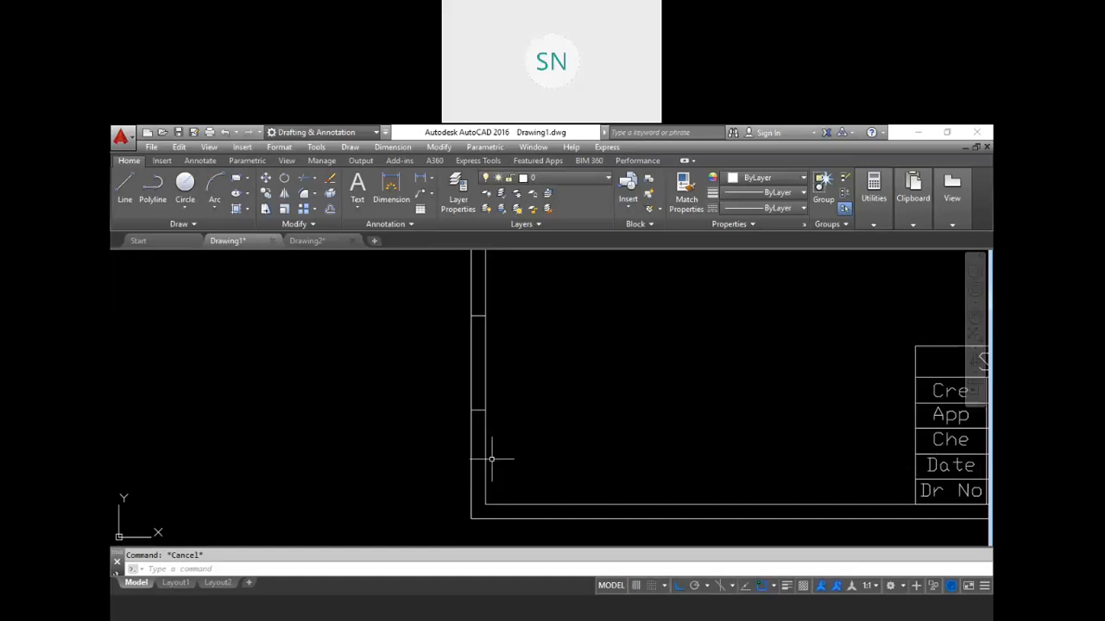
key(space)
click(485, 502)
click(473, 411)
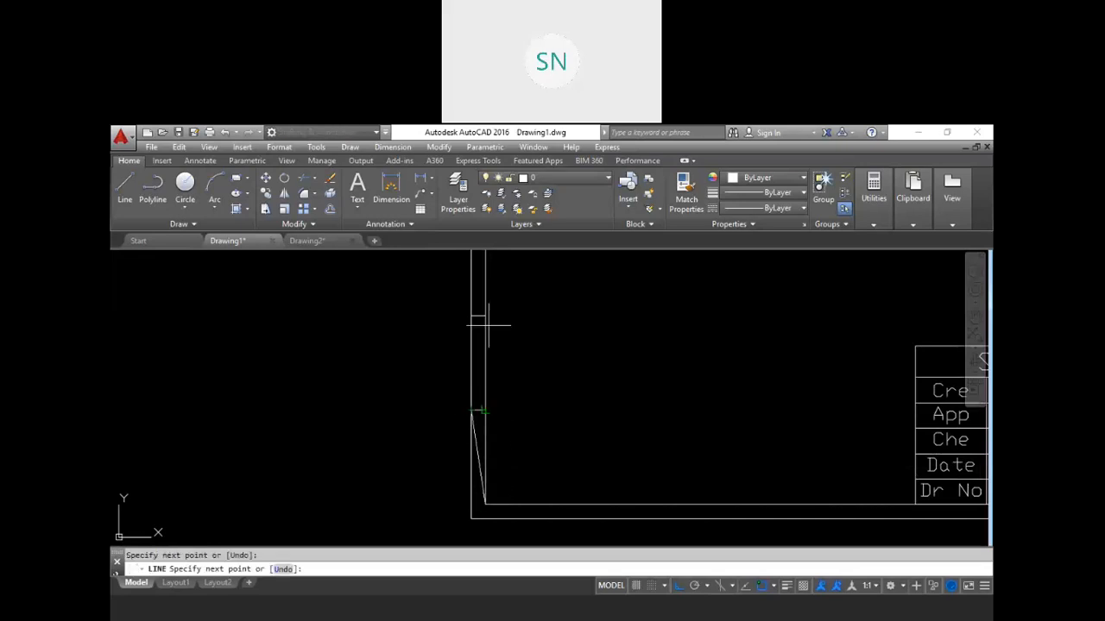
click(485, 317)
middle_drag(503, 304, 494, 516)
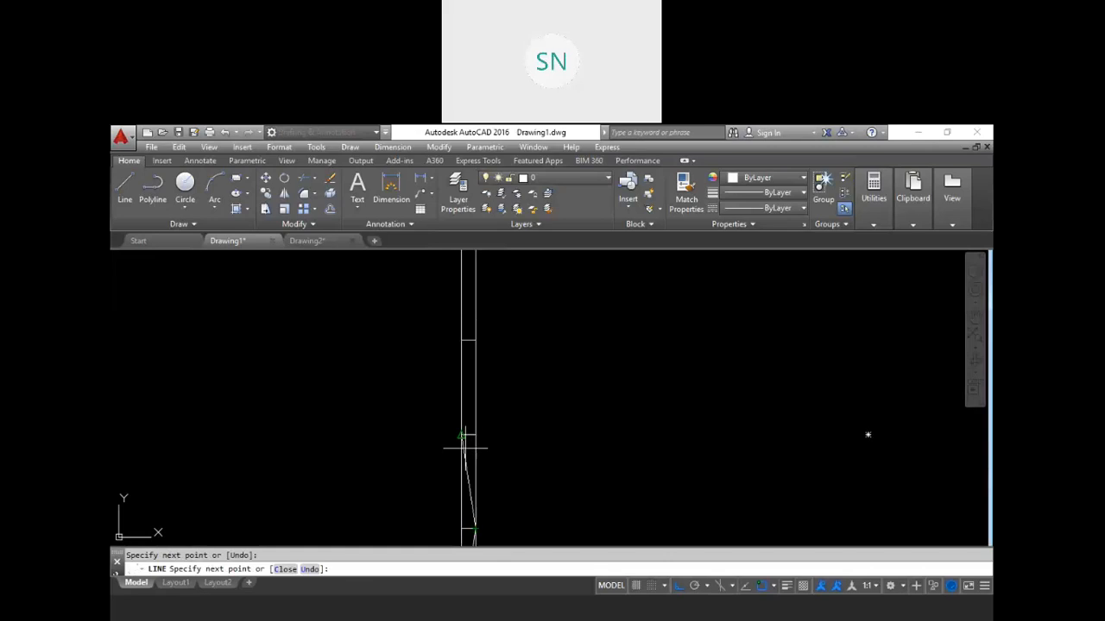
click(461, 434)
click(476, 340)
middle_drag(507, 427, 550, 523)
click(517, 344)
middle_drag(531, 380, 581, 419)
key(Escape)
Create a new text style that uses the Verdana font with the Bold font style
scroll(545, 377, up, 1)
middle_drag(587, 375, 617, 395)
middle_drag(663, 512, 604, 311)
scroll(603, 308, down, 3)
scroll(601, 452, up, 3)
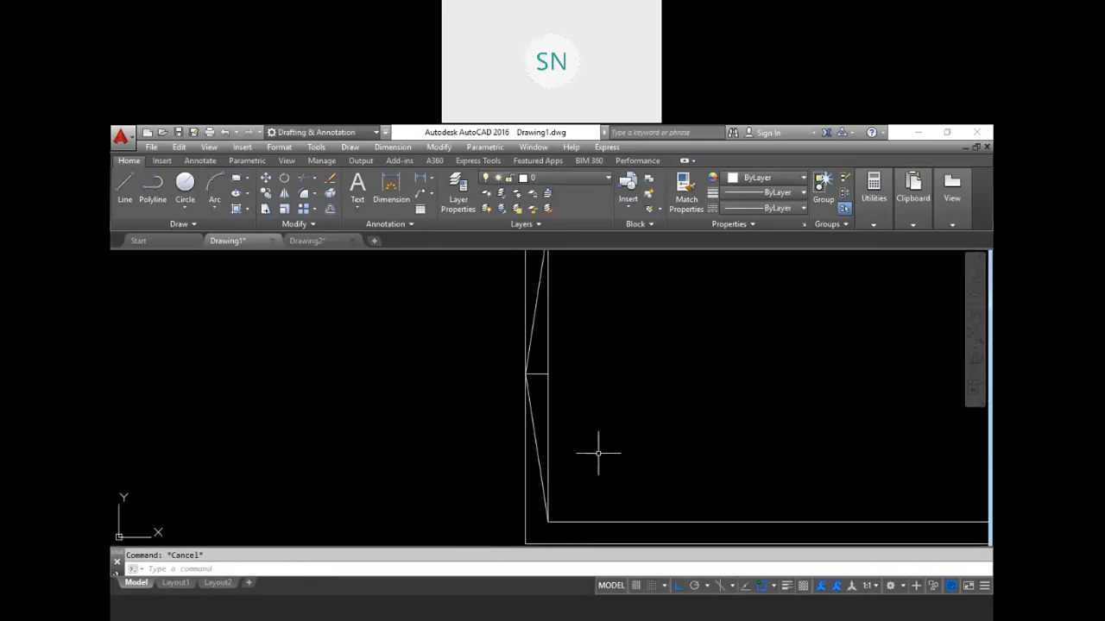
middle_drag(601, 451, 540, 388)
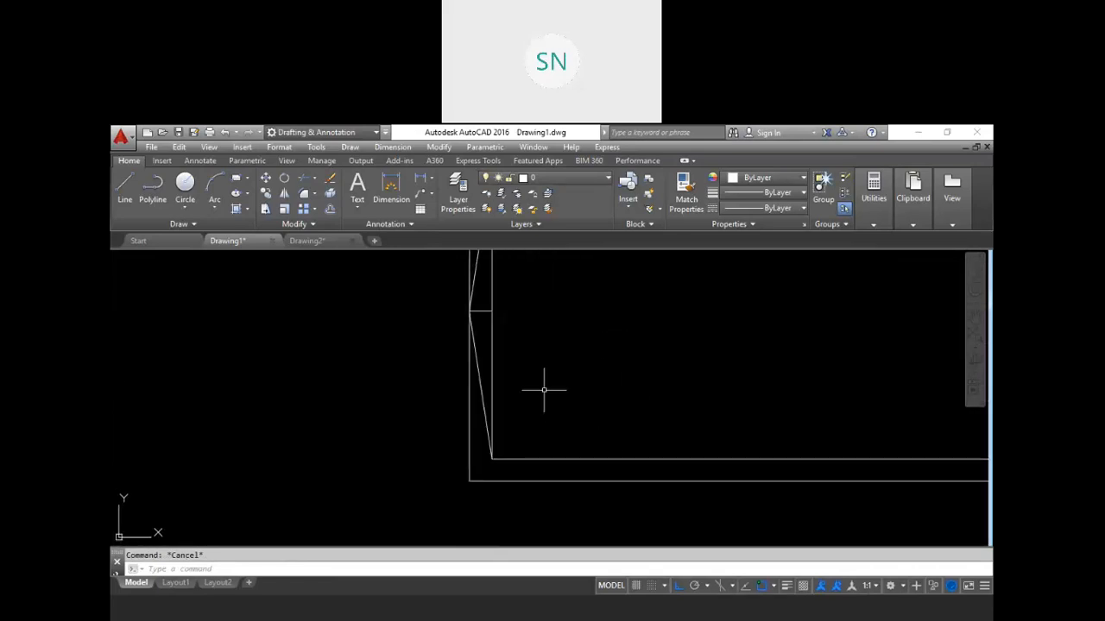
text(ST)
key(Return)
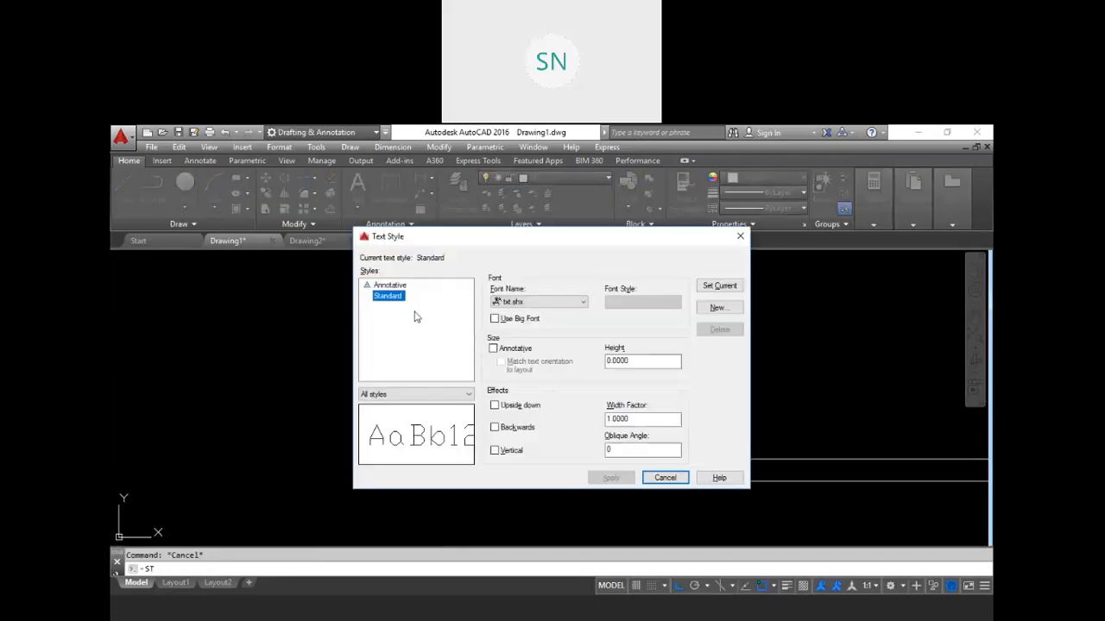
click(717, 308)
click(614, 354)
click(552, 301)
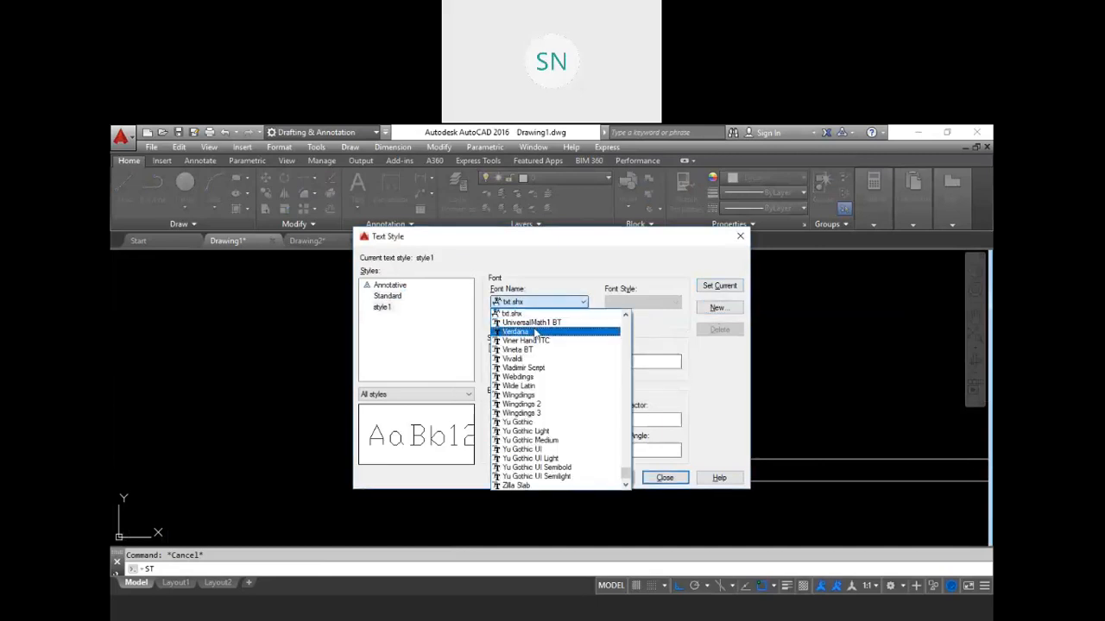
click(535, 335)
click(643, 302)
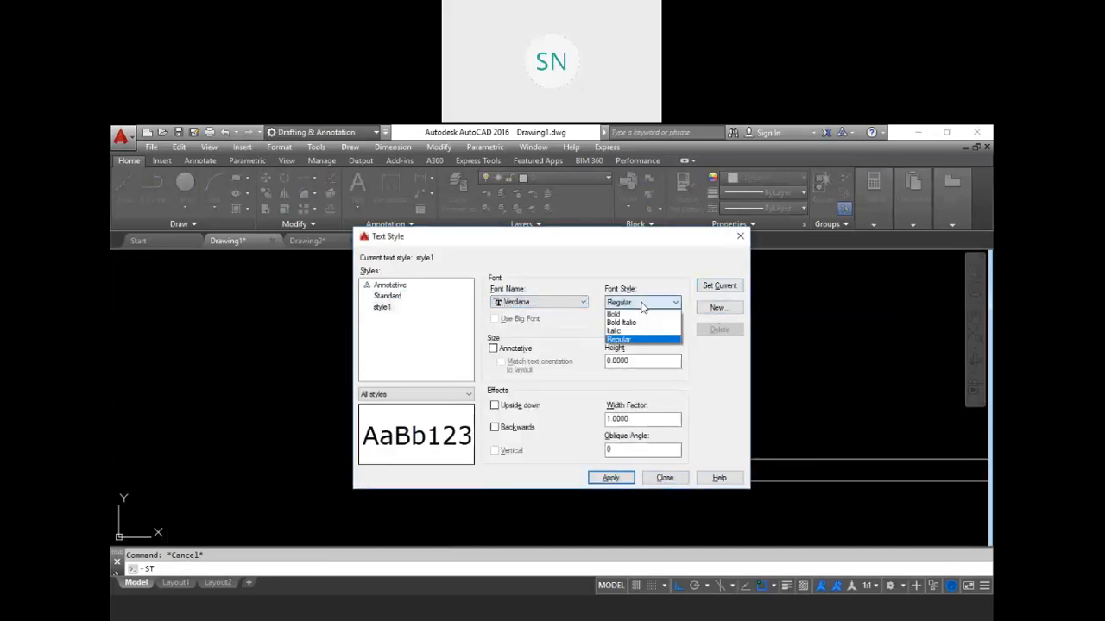
click(613, 314)
Set the new text style's height to 5 and close the Text Style dialog
drag(665, 358, 490, 386)
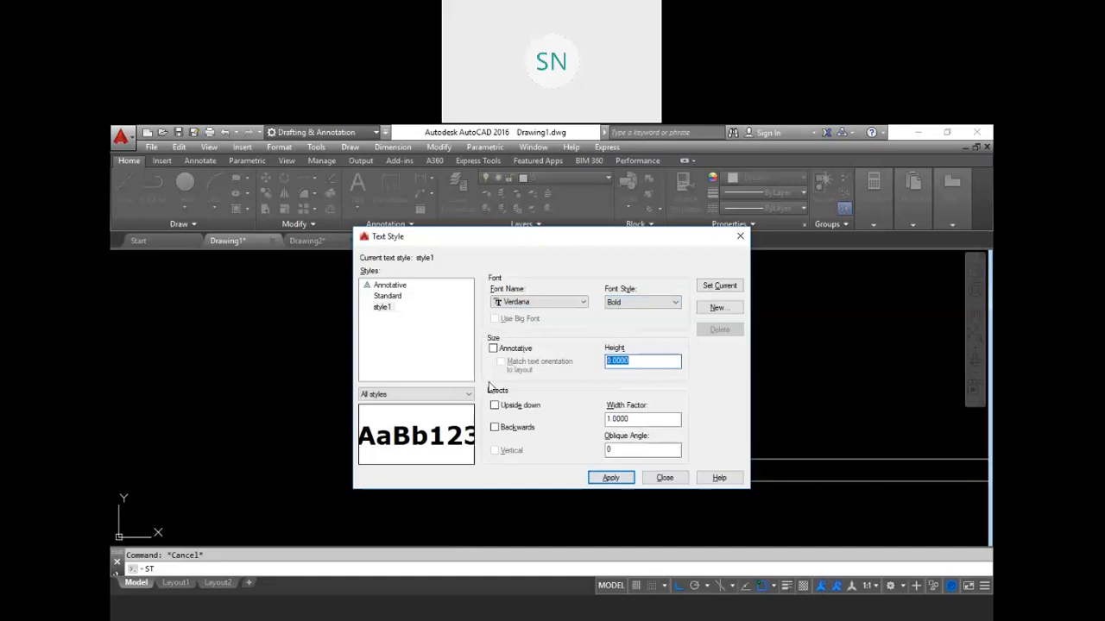
key(Return)
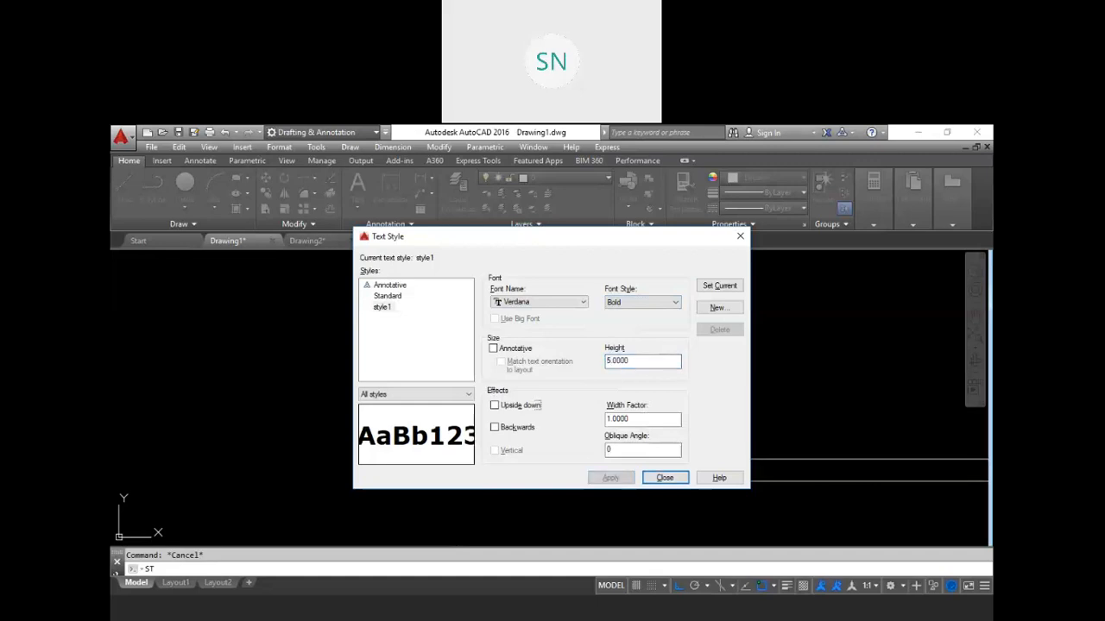
click(648, 480)
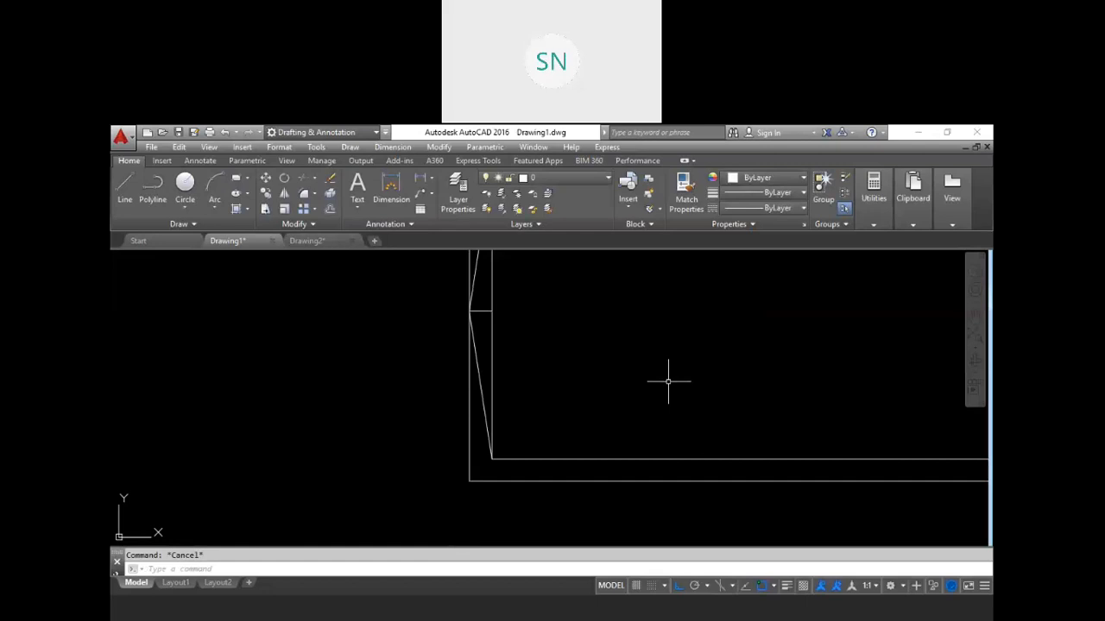
Place the single-line text "A" with MC justification at the midpoint of the lowest zone's diagonal
text(text)
key(Return)
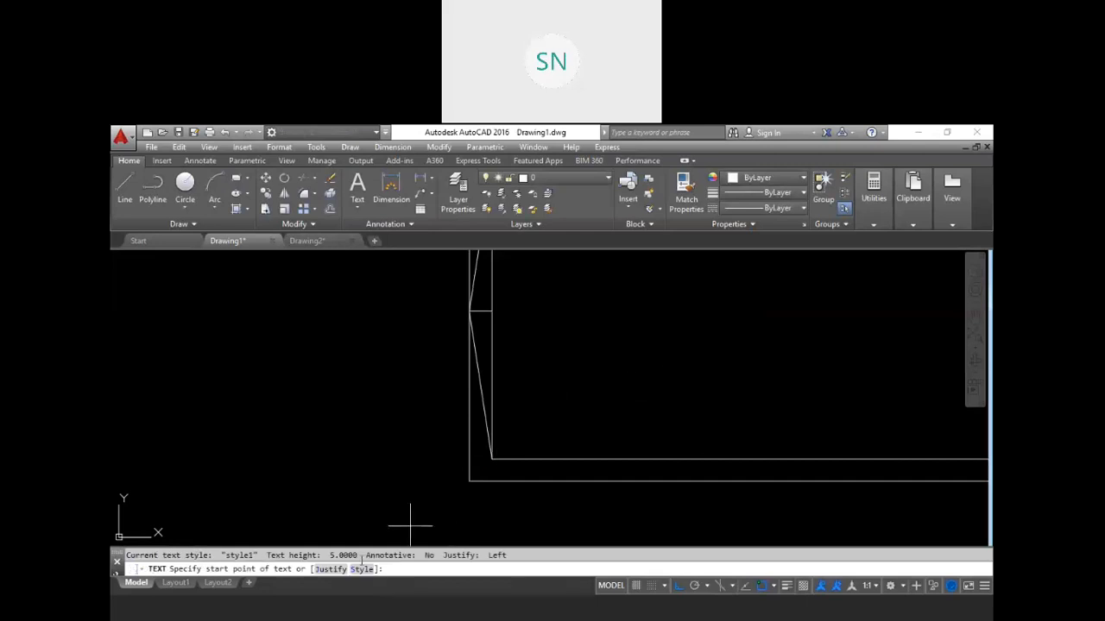
click(330, 571)
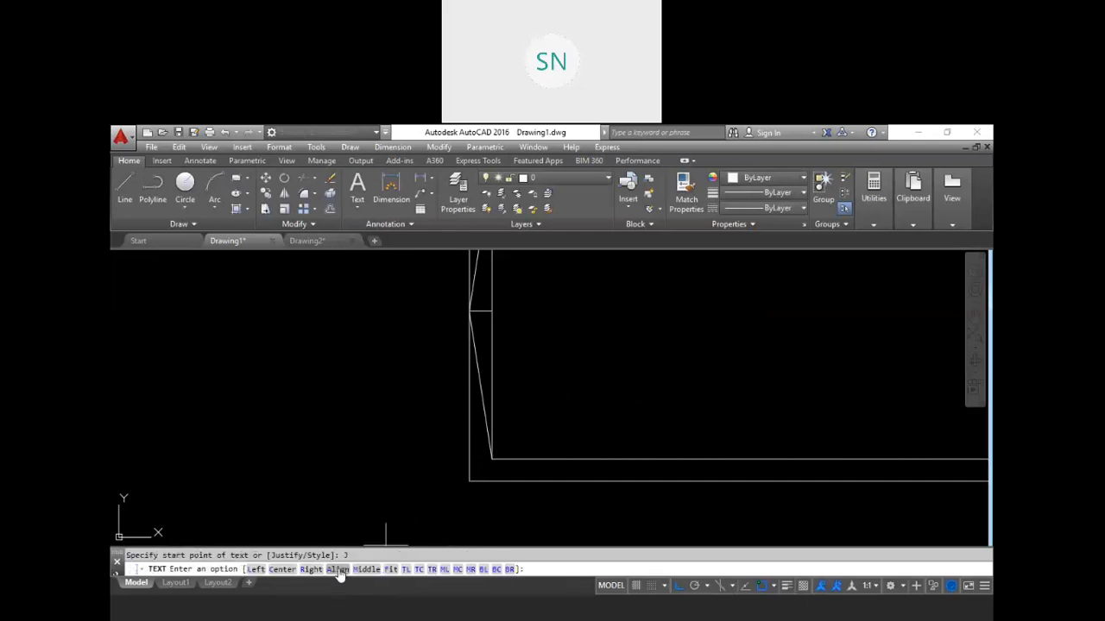
click(456, 570)
click(483, 384)
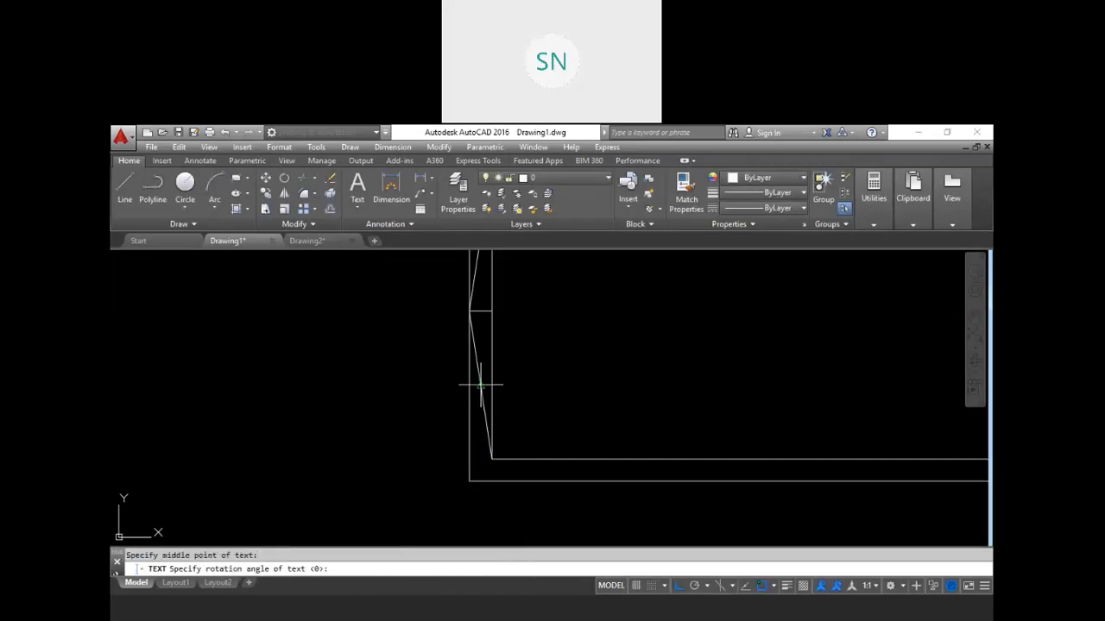
click(537, 404)
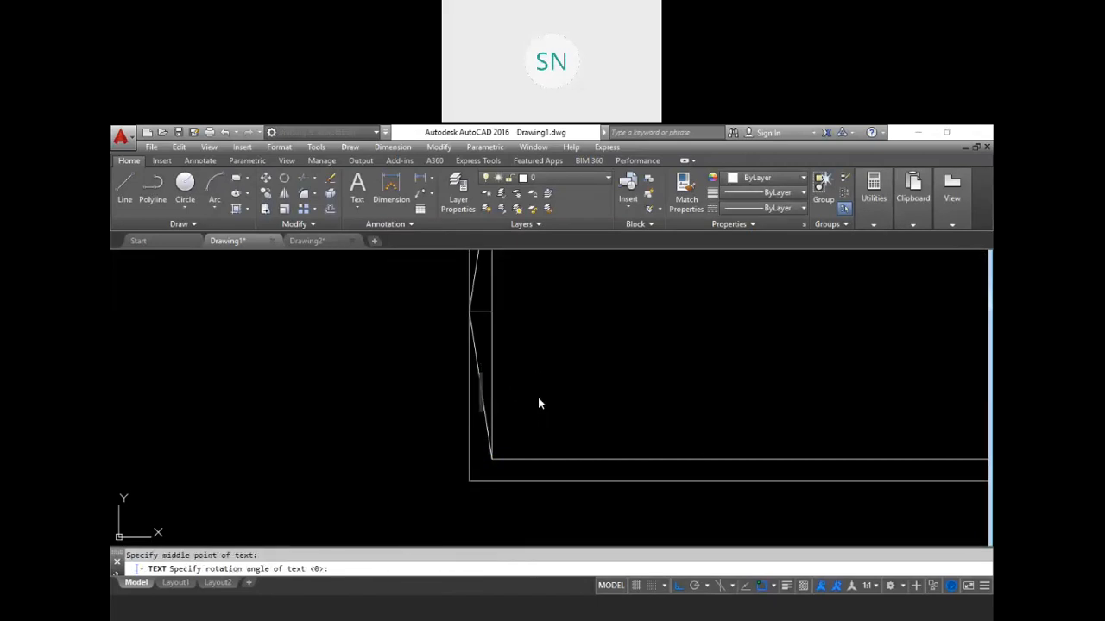
key(Escape)
Check the letter A's fit between the border lines and erase it
scroll(486, 382, up, 1)
scroll(486, 383, up, 2)
scroll(493, 370, down, 3)
scroll(472, 367, up, 3)
click(472, 358)
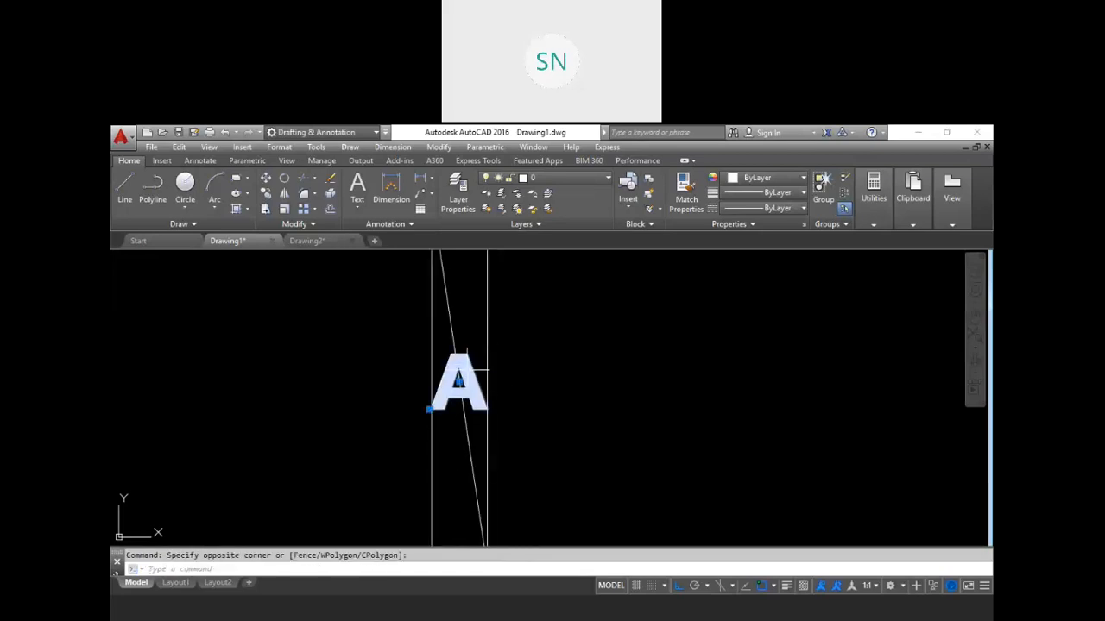
text(e)
key(Return)
key(Escape)
Set the text height of style1 to 2.5 and close the Text Style dialog
scroll(507, 370, down, 2)
middle_drag(630, 396, 588, 406)
text(st)
key(Return)
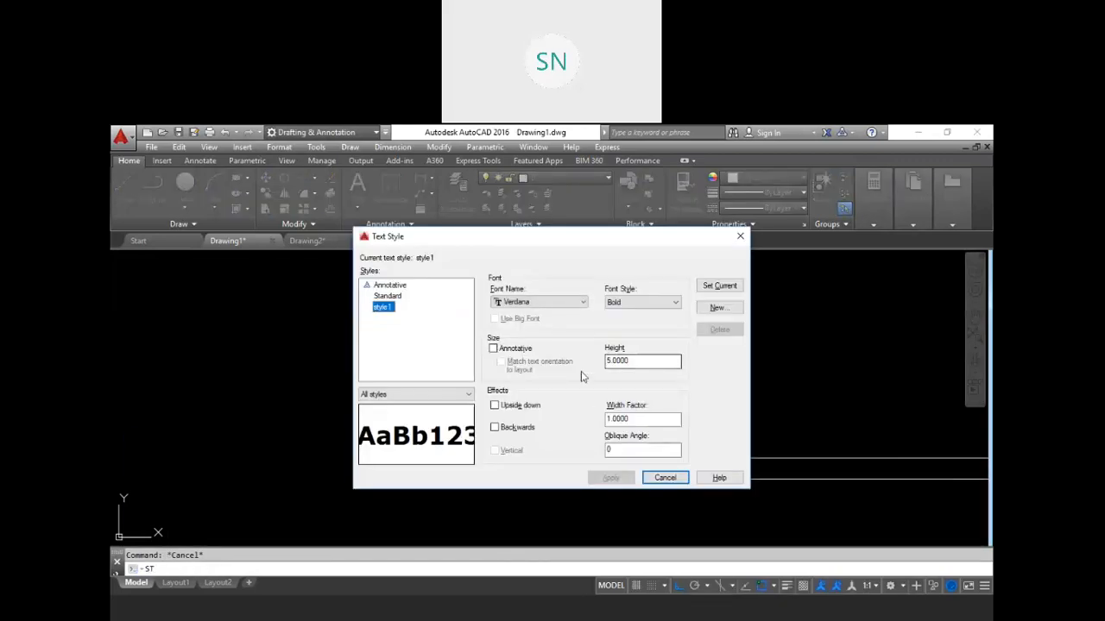
double_click(653, 361)
text(2)
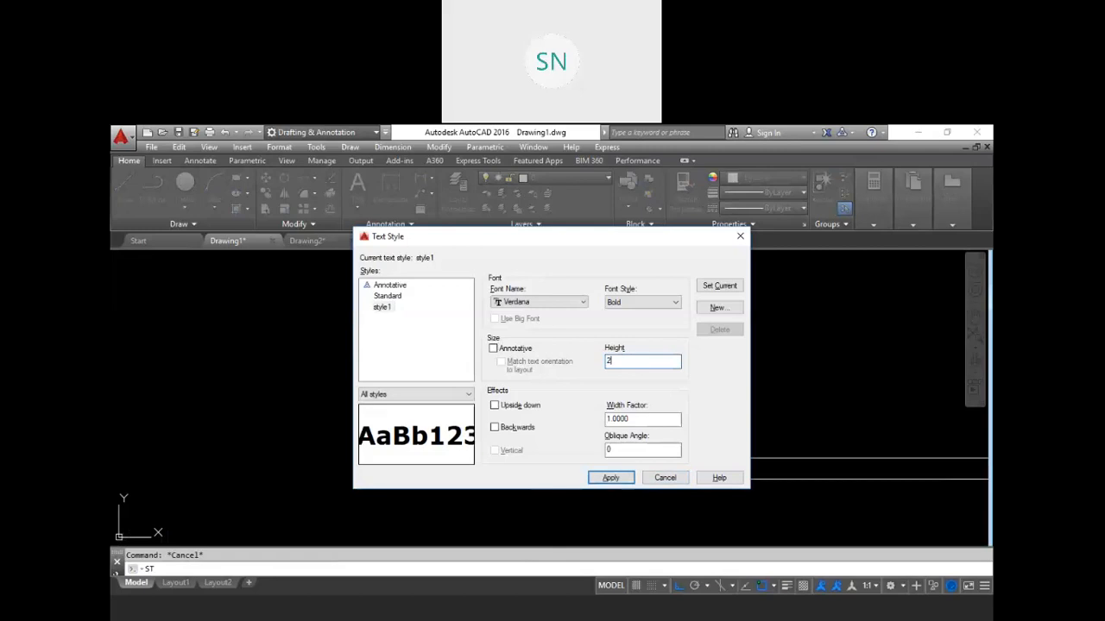
text(.5)
key(Return)
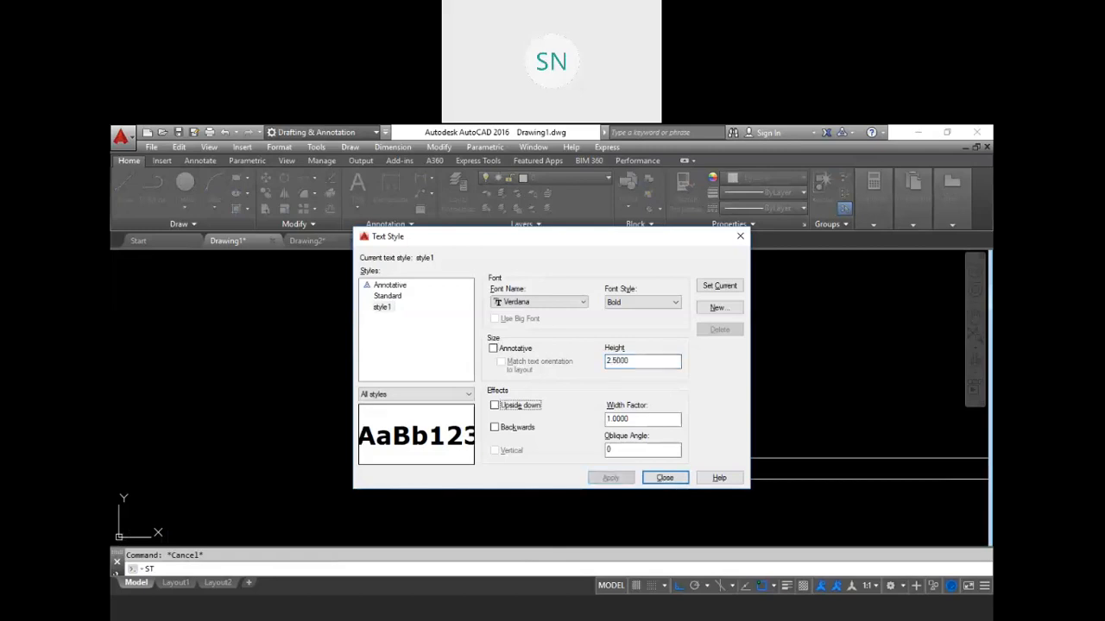
click(664, 477)
Place the single-line text "A" in style1 with MC justification at the midpoint of the lowest left zone's diagonal
text(dt)
key(Return)
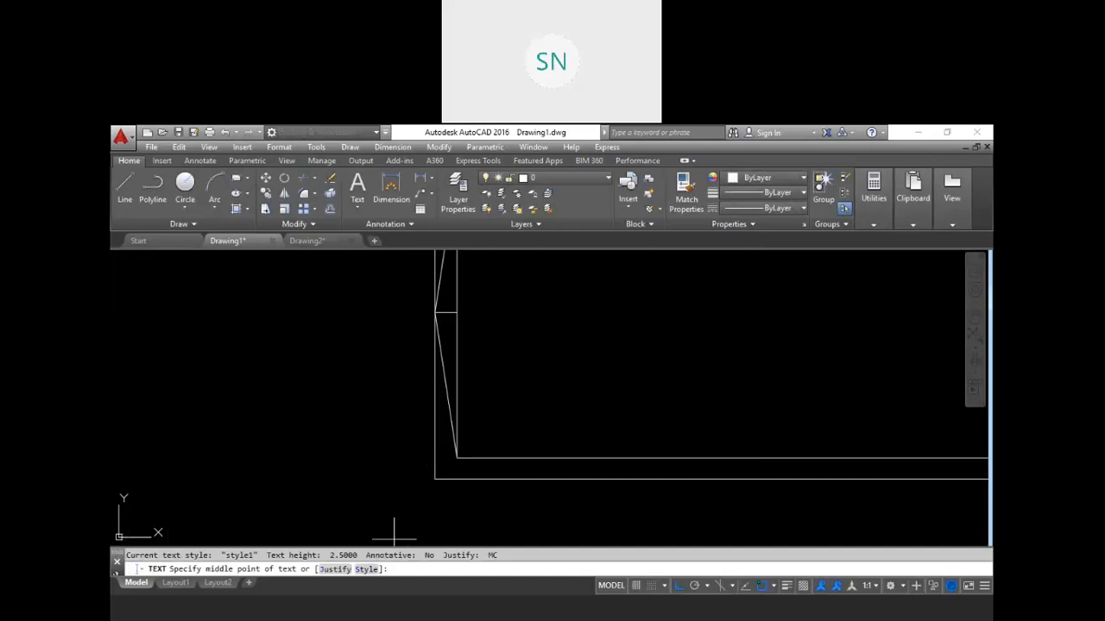
text(j)
key(Return)
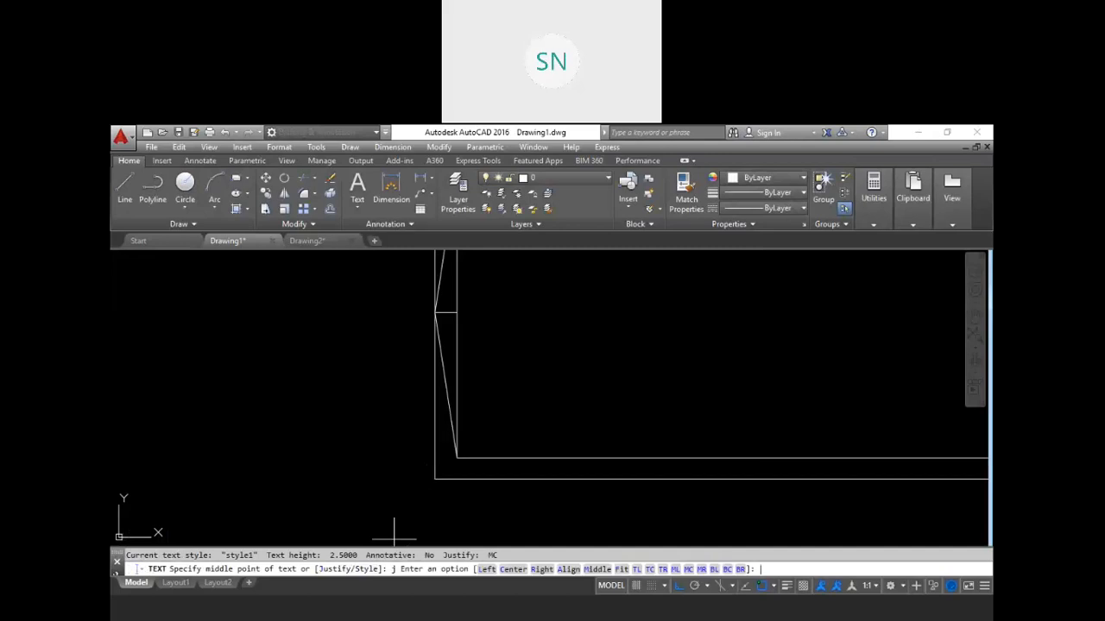
click(689, 570)
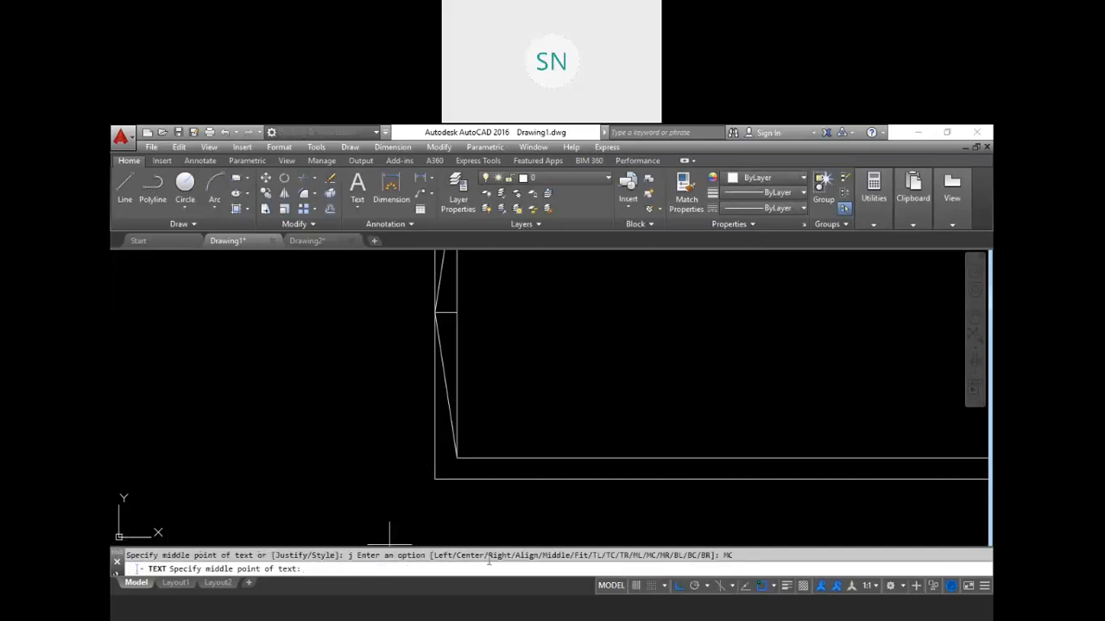
click(456, 386)
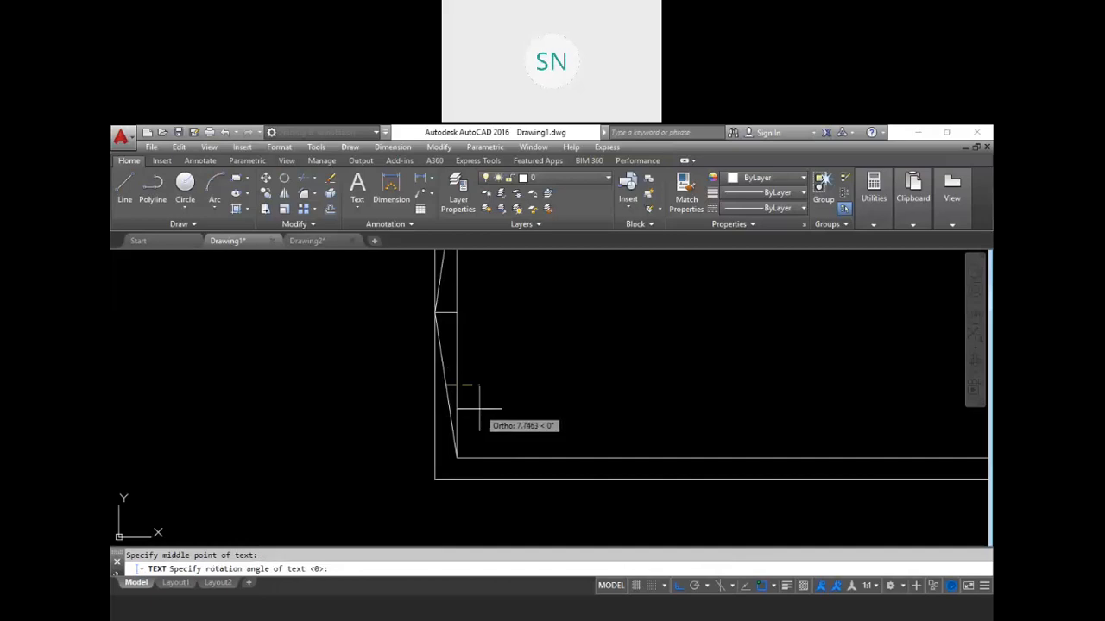
click(480, 416)
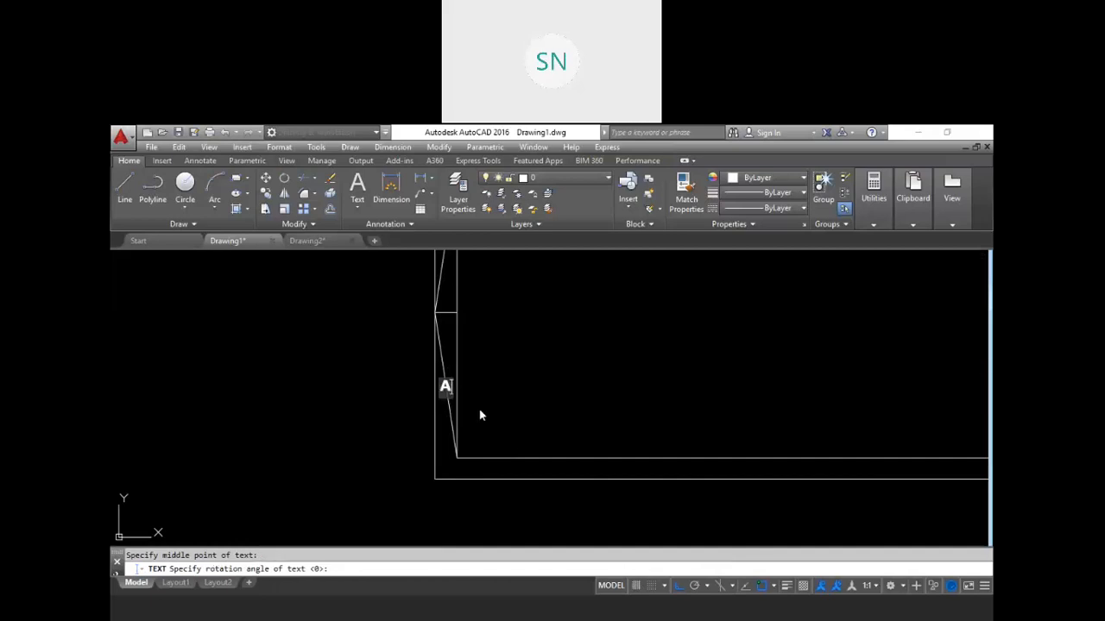
key(Escape)
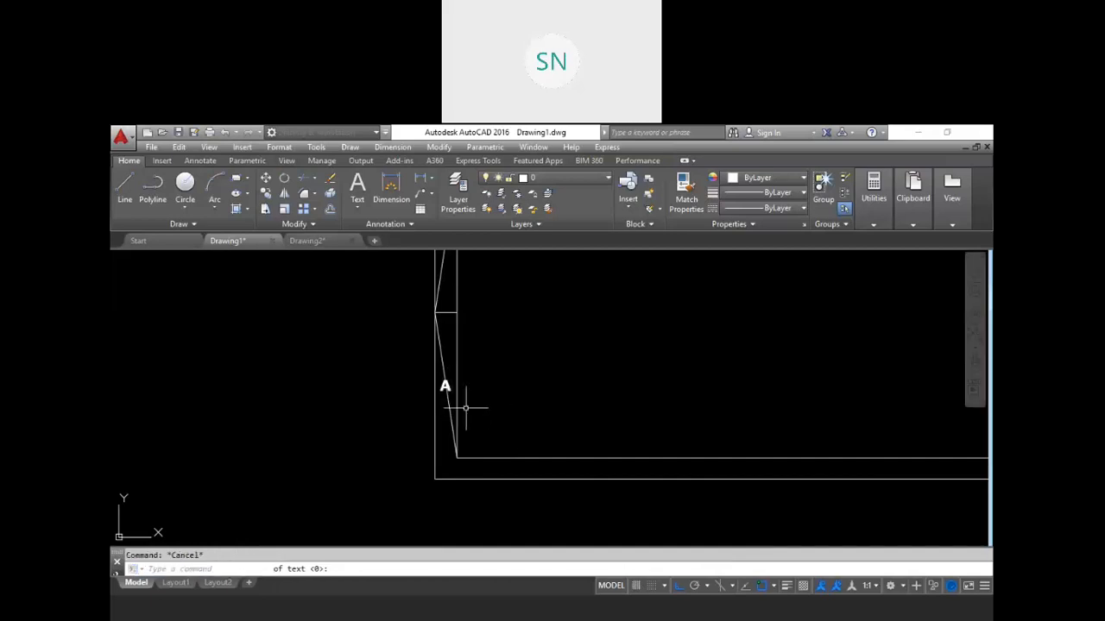
Copy the letter A from its middle to the midpoint of the diagonal in the second zone from the bottom
text(c)
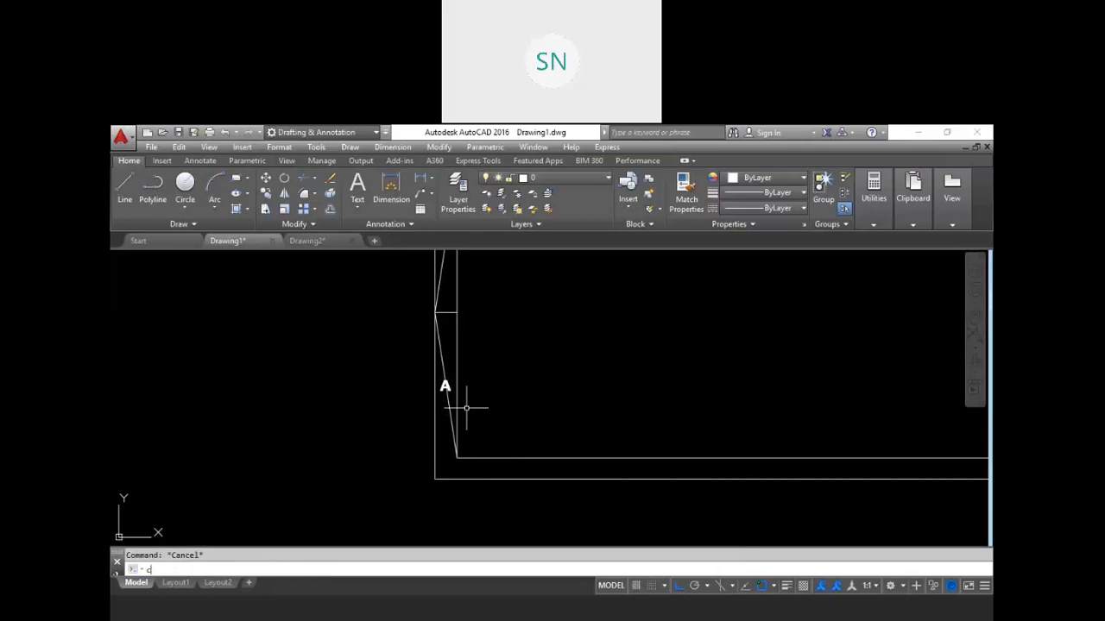
text(o)
key(Return)
scroll(462, 388, up, 2)
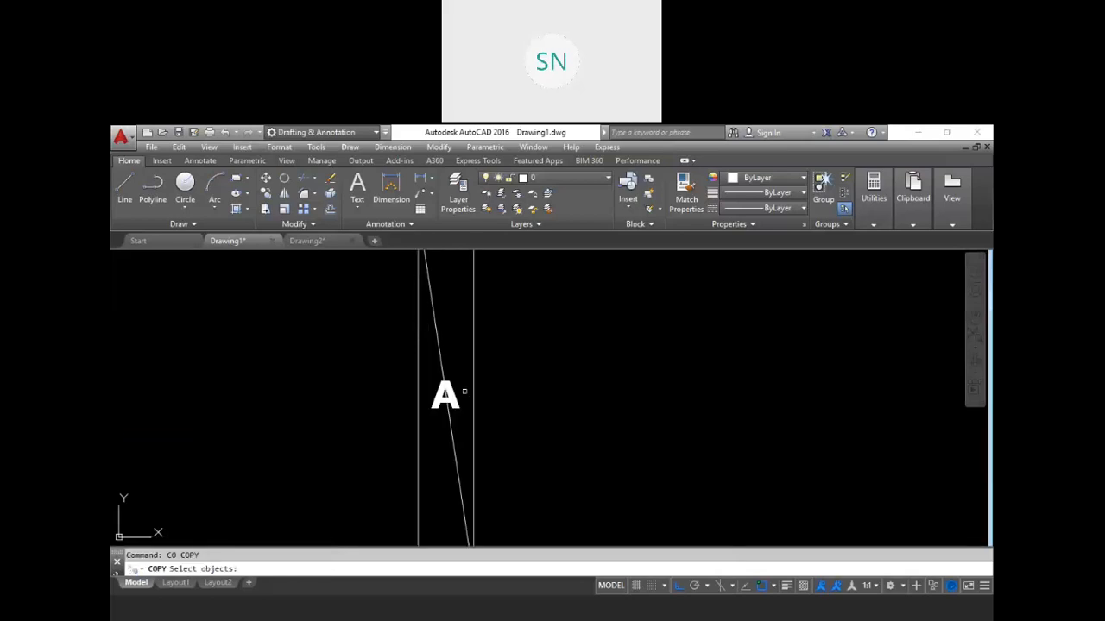
click(449, 396)
key(Return)
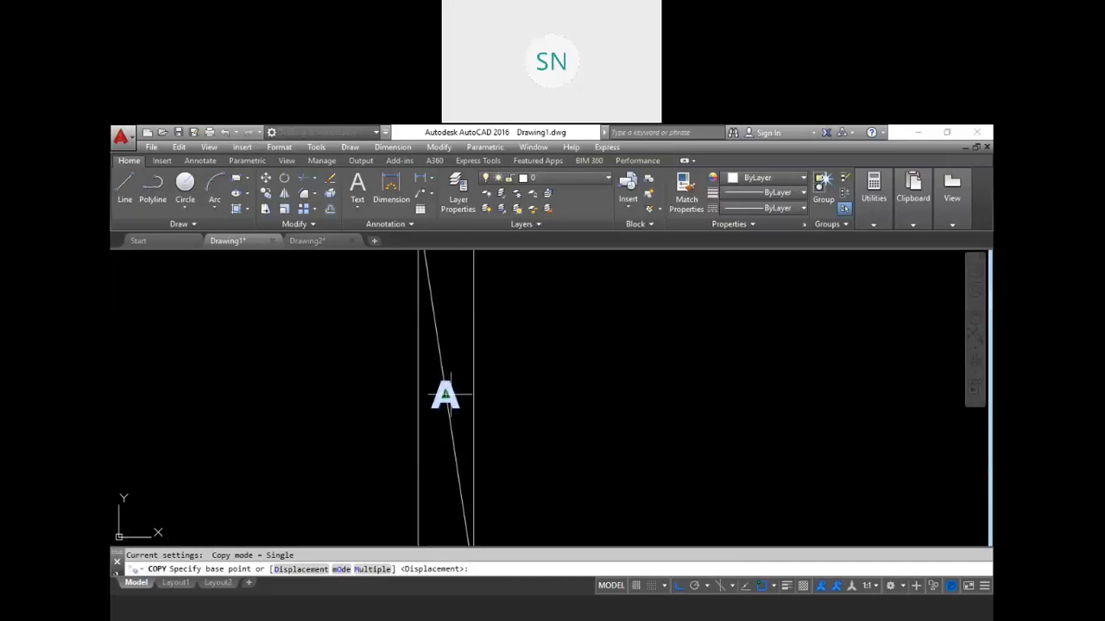
click(446, 396)
scroll(454, 410, down, 2)
scroll(458, 319, up, 2)
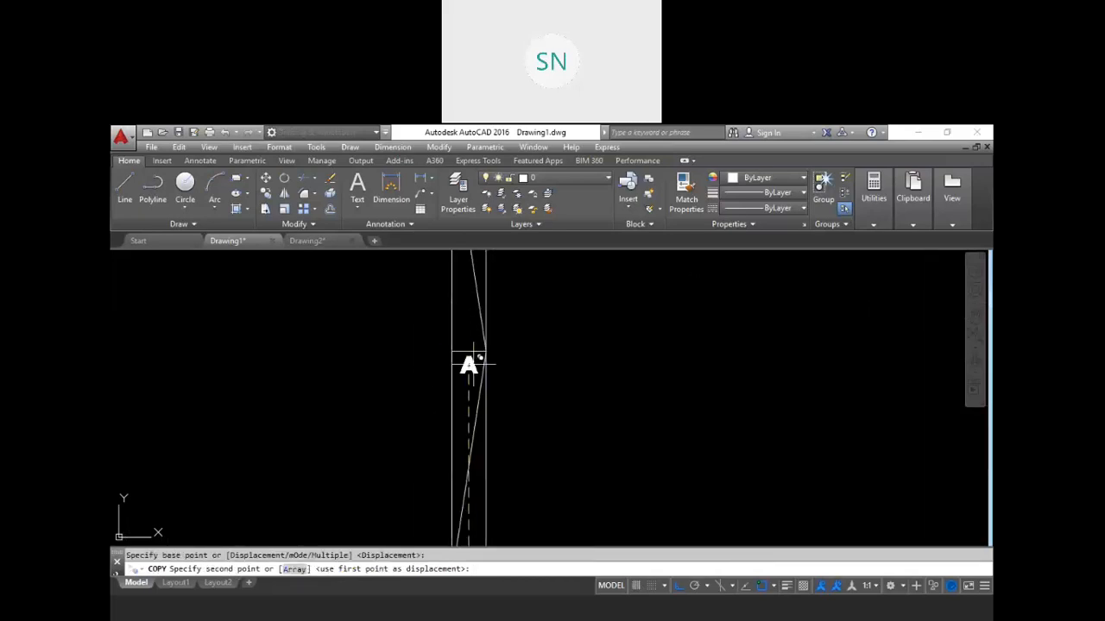
click(467, 464)
middle_drag(500, 303, 513, 376)
scroll(514, 374, down, 2)
scroll(525, 479, up, 2)
middle_drag(521, 500, 496, 461)
key(Return)
scroll(439, 467, down, 2)
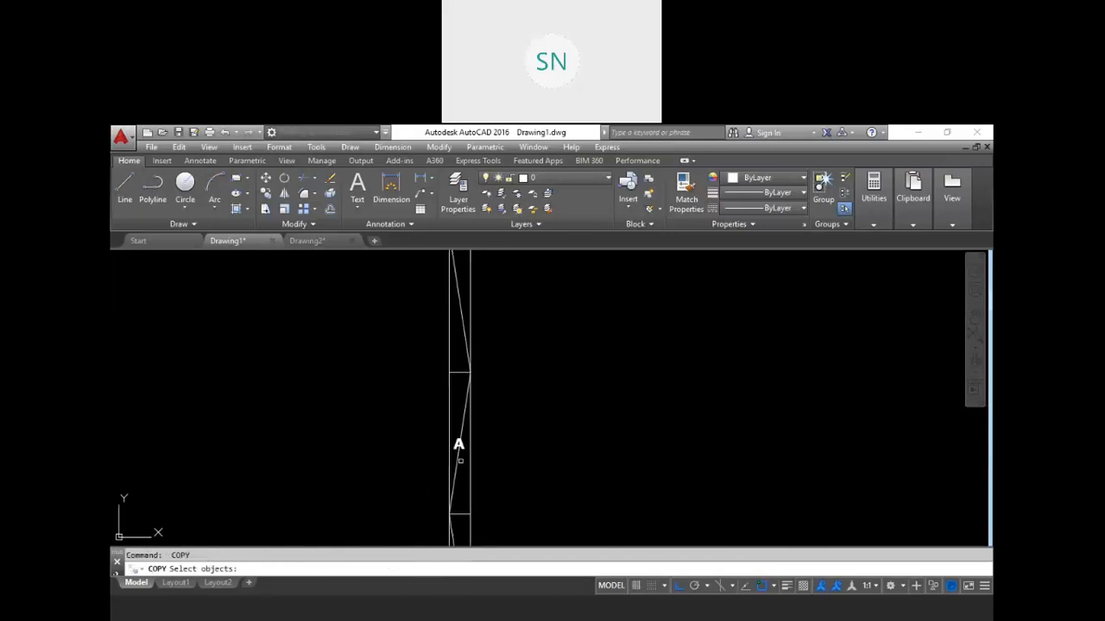
scroll(462, 454, up, 3)
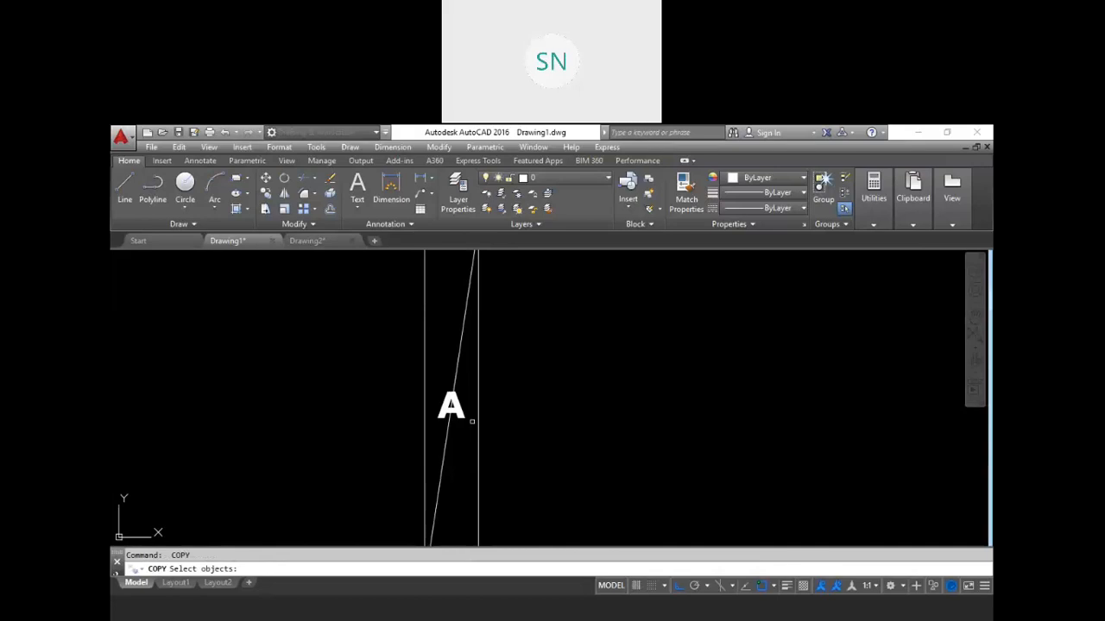
click(451, 402)
click(455, 402)
key(Return)
scroll(457, 399, up, 3)
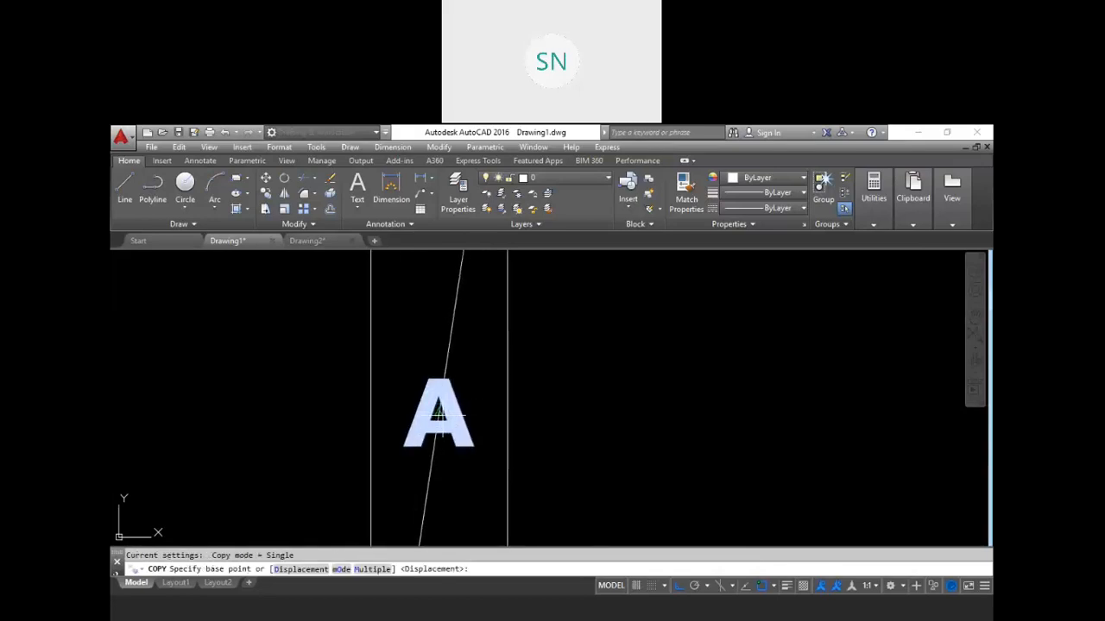
click(438, 412)
scroll(438, 415, down, 3)
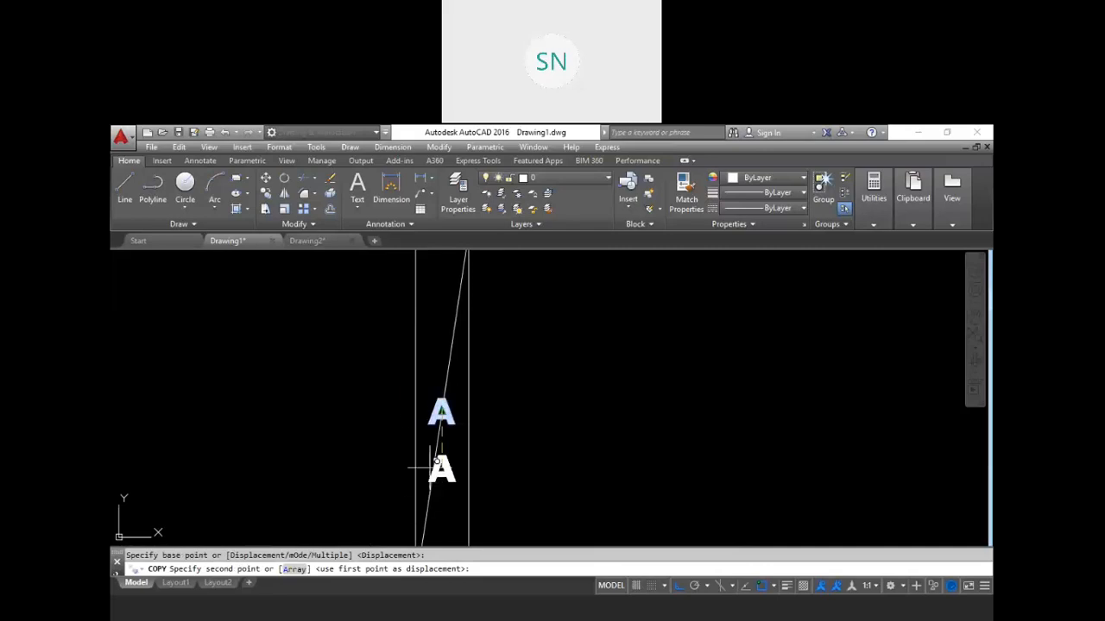
key(Escape)
Copy the second zone's A with the Multiple option from its middle to the diagonal midpoints of the four zones above
key(Return)
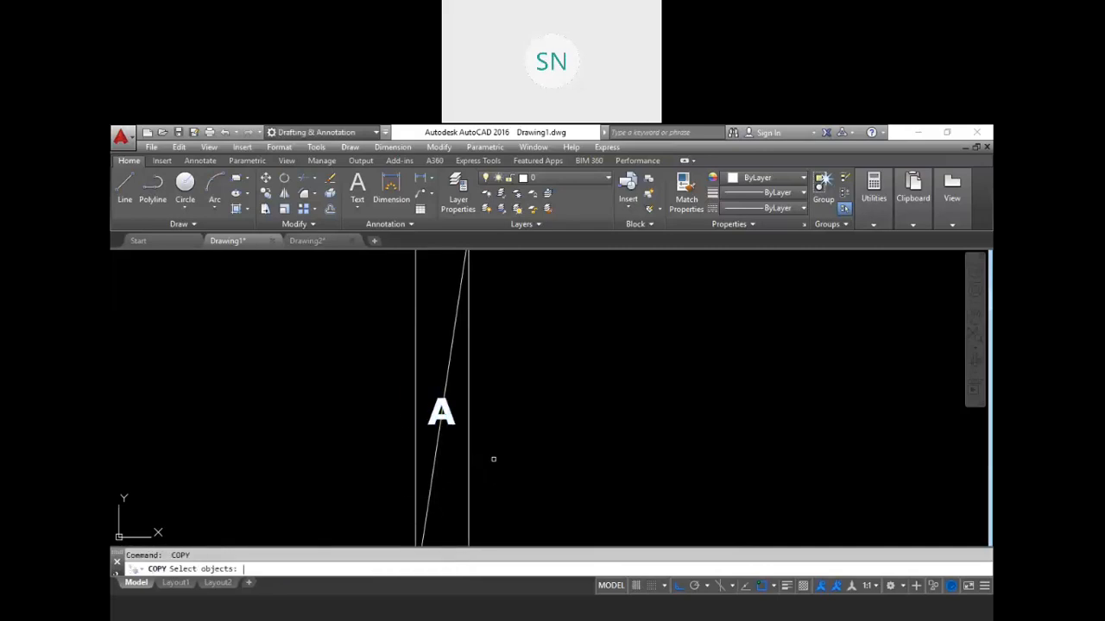
click(444, 416)
click(443, 454)
key(Return)
click(378, 577)
scroll(465, 411, up, 2)
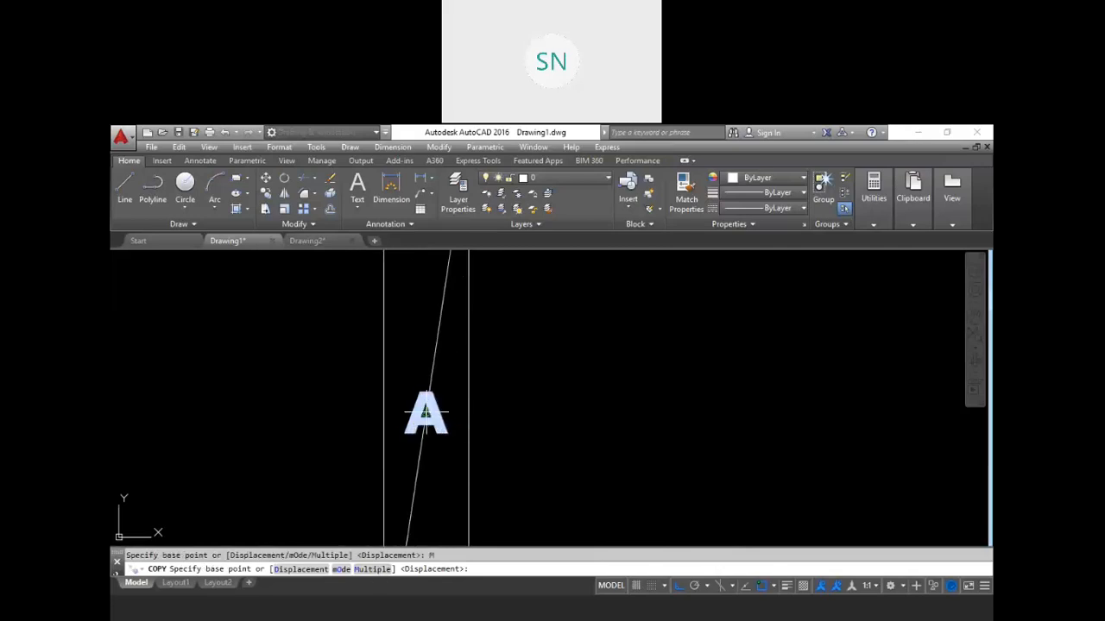
click(426, 412)
scroll(446, 414, down, 4)
scroll(440, 315, up, 2)
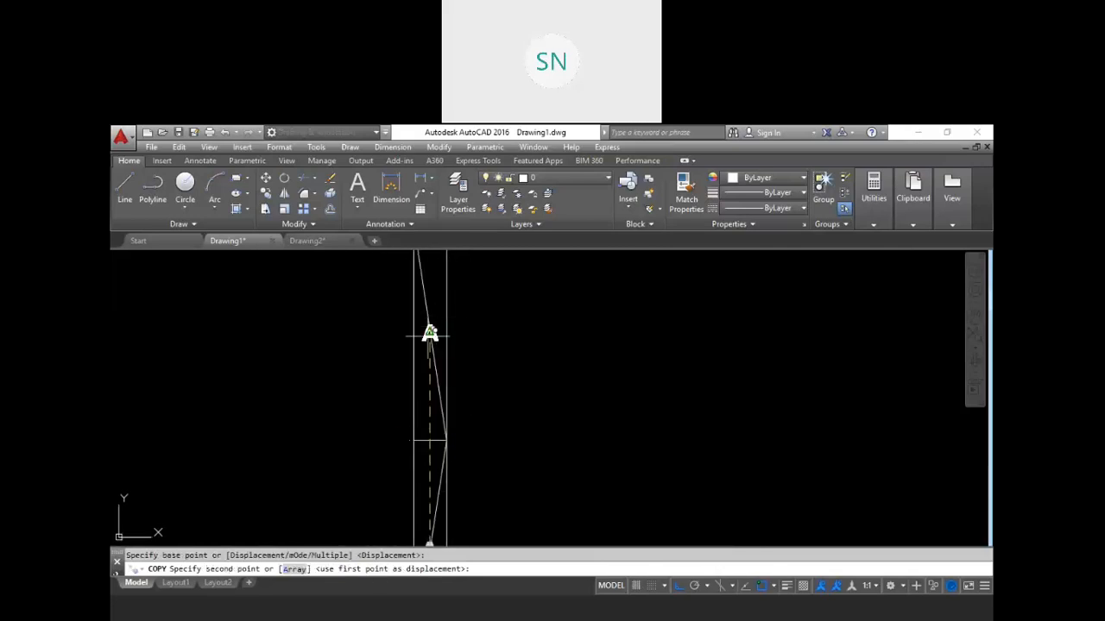
click(431, 328)
middle_drag(483, 314, 498, 463)
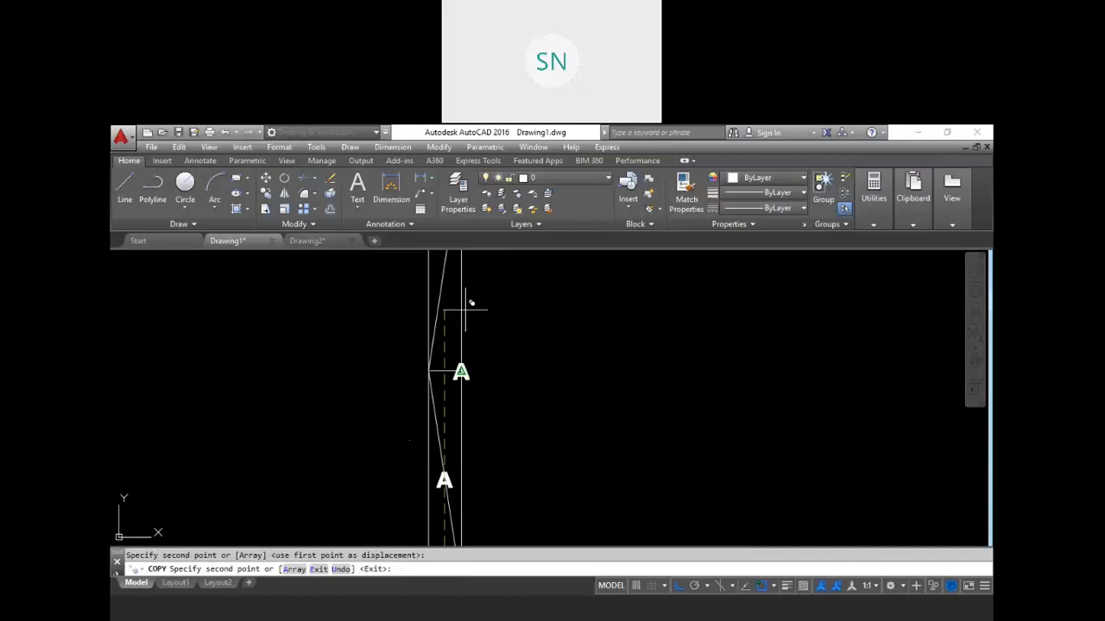
middle_drag(468, 303, 530, 522)
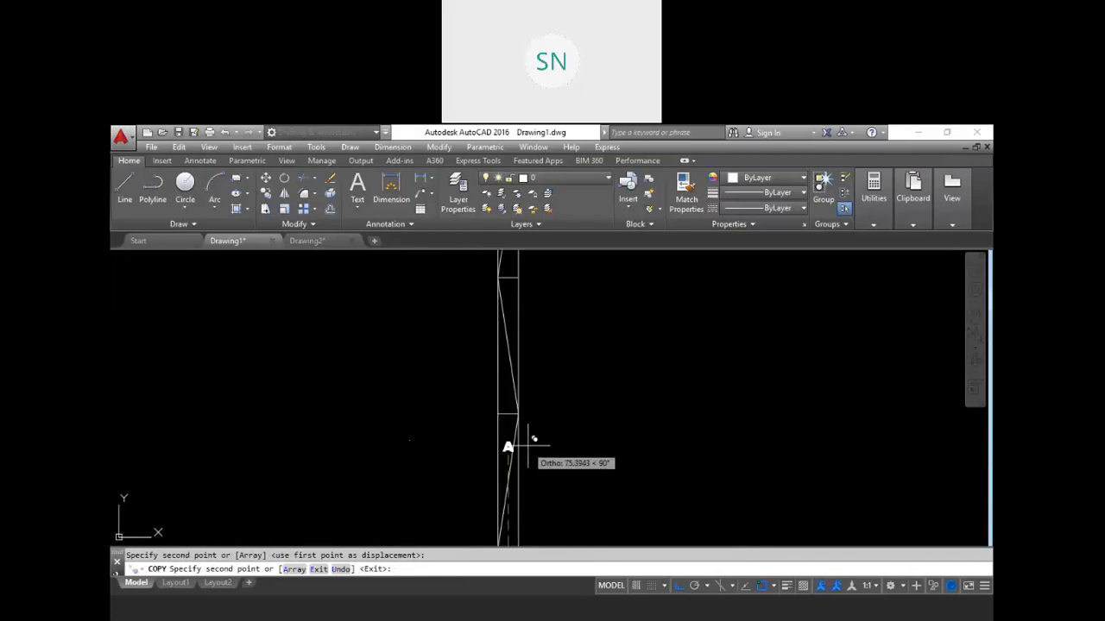
click(507, 480)
click(508, 346)
scroll(539, 345, down, 2)
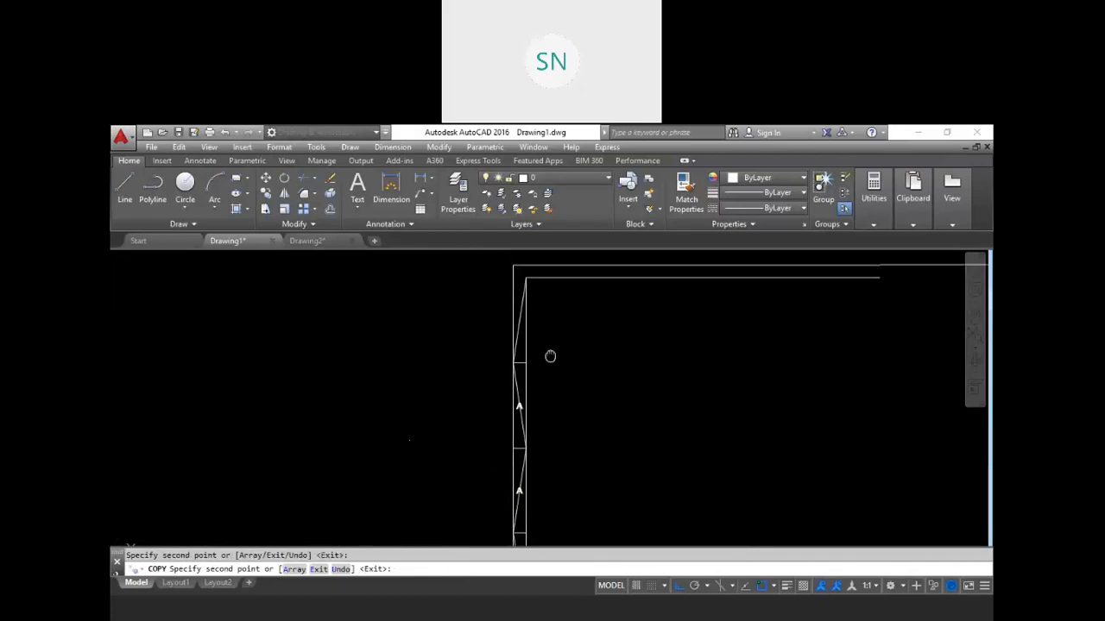
key(Escape)
Erase the diagonal construction lines from all six zones of the left border
scroll(515, 385, up, 4)
click(514, 382)
click(506, 432)
scroll(518, 345, down, 2)
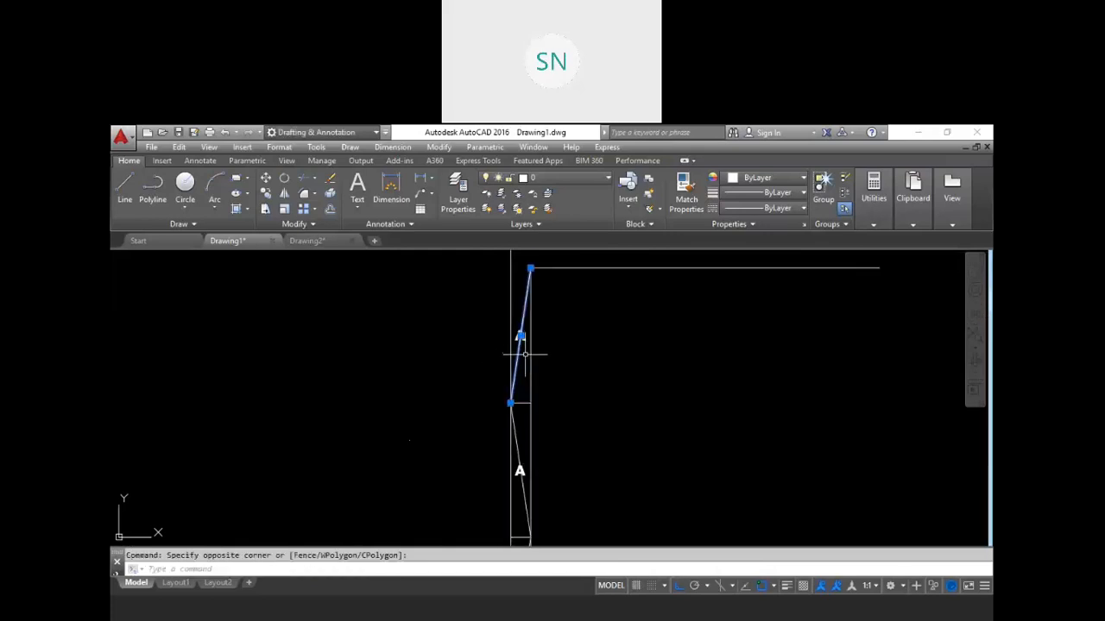
text(e)
key(Return)
mouse_move(555, 382)
middle_down()
mouse_move(572, 377)
mouse_move(520, 383)
middle_up()
click(521, 383)
key(Return)
middle_drag(551, 456, 552, 387)
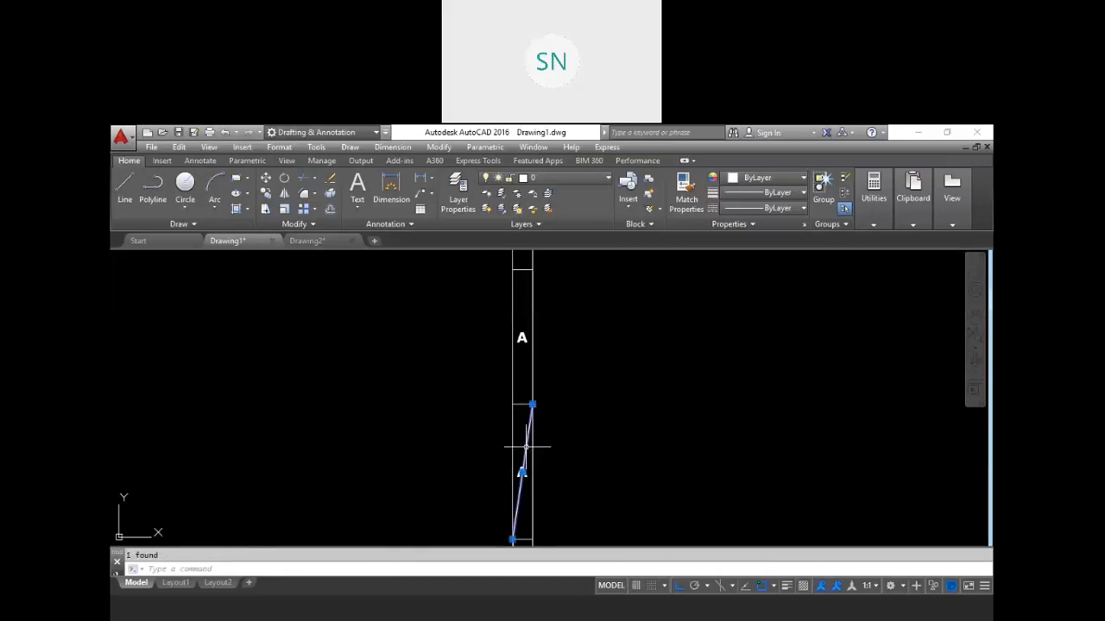
mouse_move(562, 451)
middle_down()
mouse_move(583, 414)
mouse_move(575, 422)
mouse_move(561, 287)
middle_up()
click(509, 422)
key(Delete)
click(491, 414)
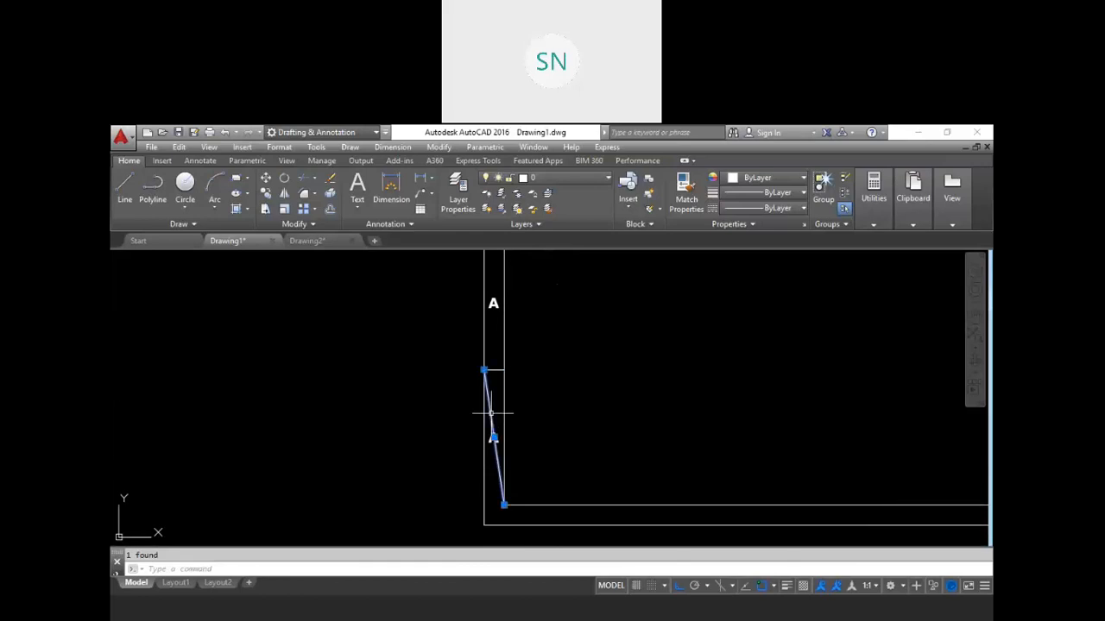
key(Delete)
Change the letters in the second and third zones from the bottom to B and C
scroll(592, 474, down, 3)
scroll(507, 412, up, 3)
double_click(506, 412)
text(B)
click(581, 370)
middle_drag(571, 306, 598, 436)
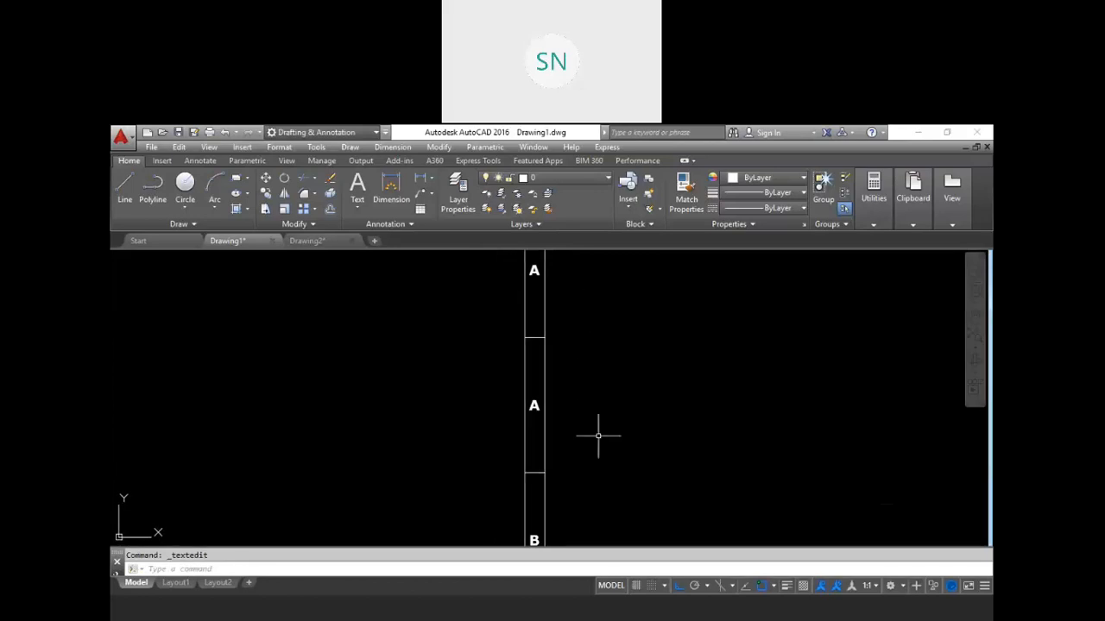
double_click(543, 410)
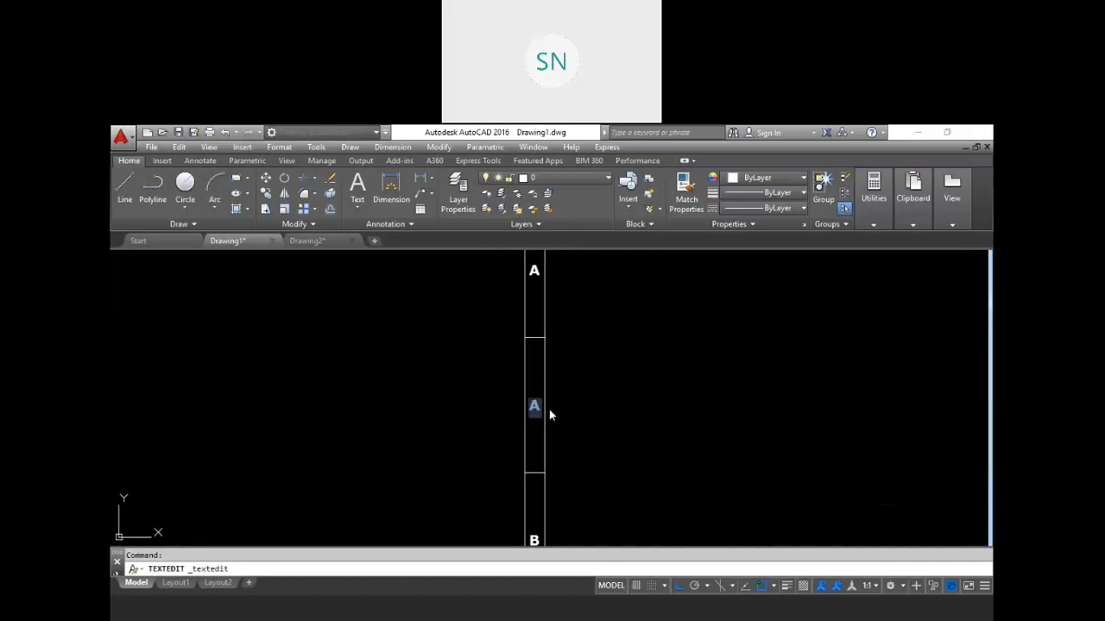
text(C)
middle_drag(596, 382, 605, 451)
click(587, 378)
Change the letters in the top three left border zones to D, E and F, going upward
double_click(550, 377)
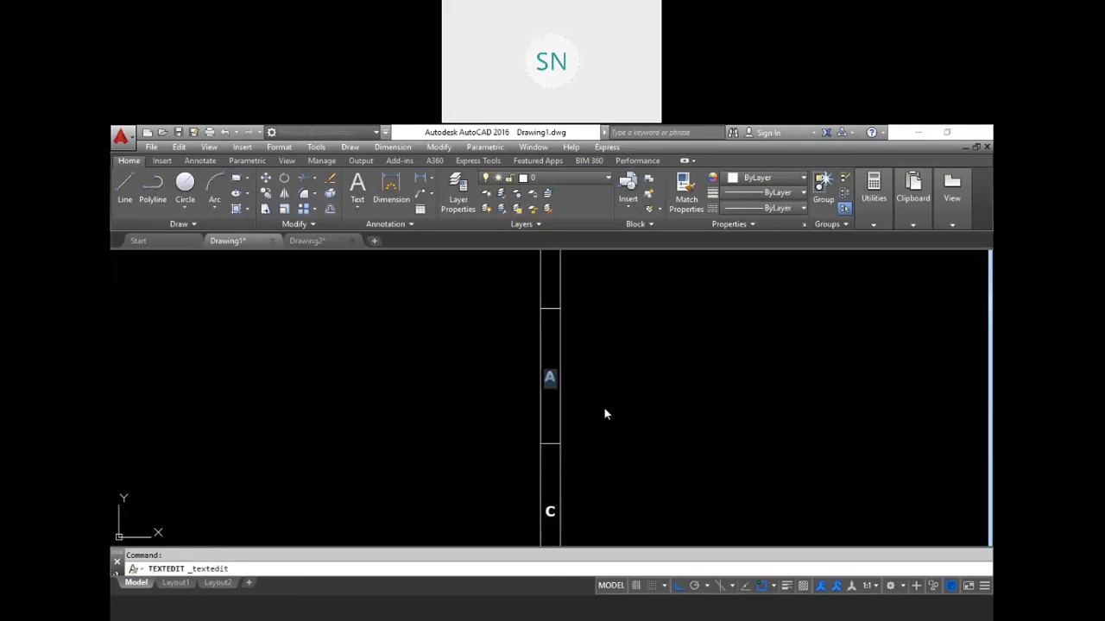
text(D)
middle_drag(635, 367, 606, 509)
click(579, 409)
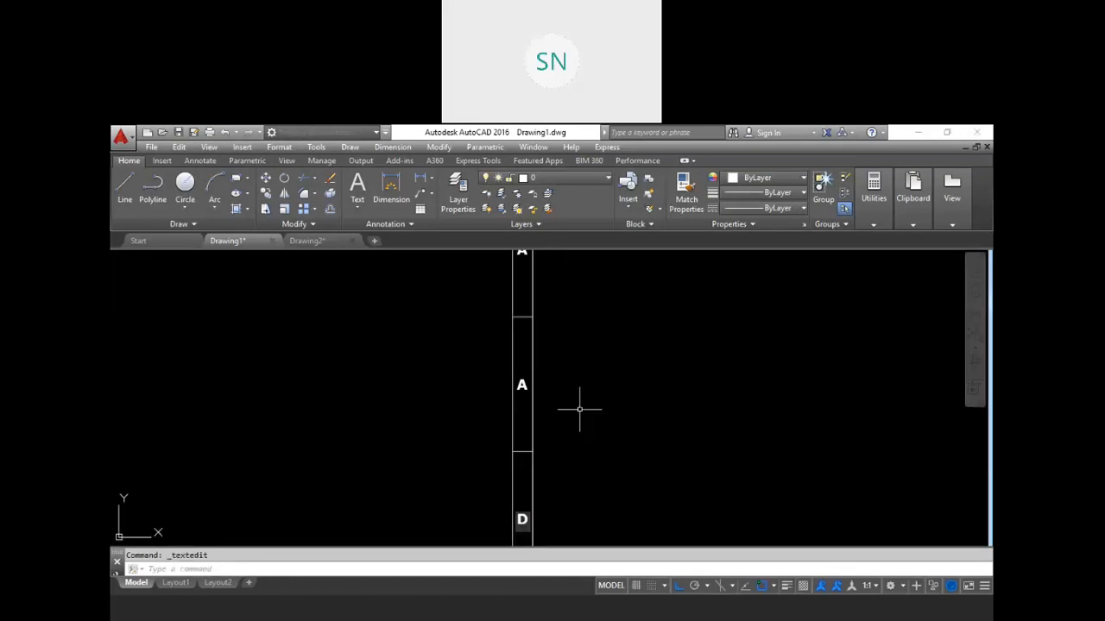
click(521, 386)
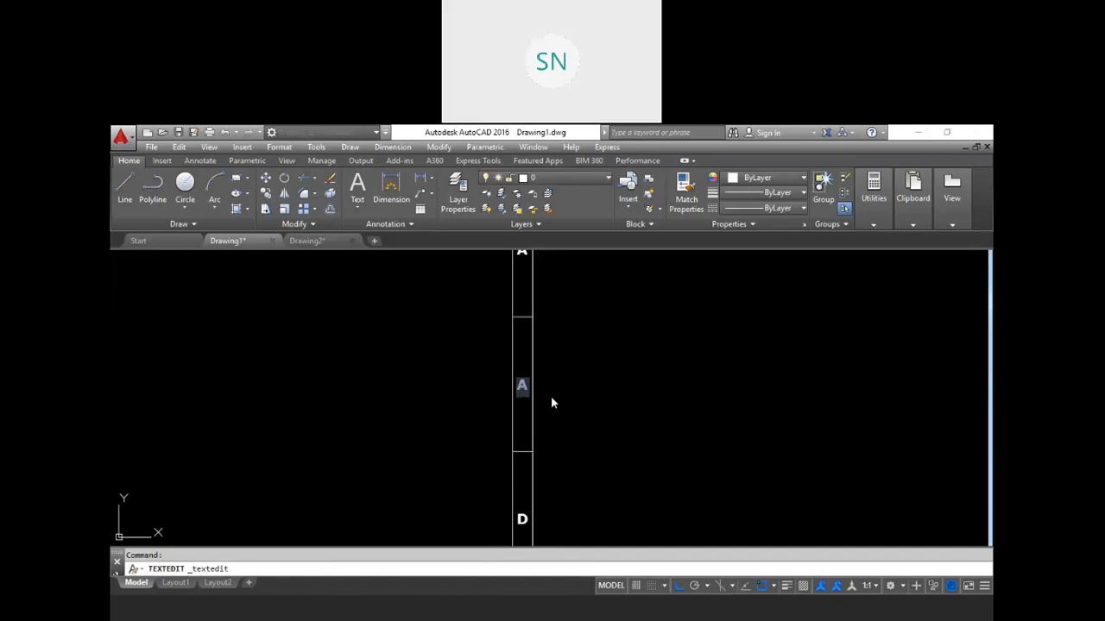
text(E)
middle_drag(587, 388, 603, 494)
click(526, 356)
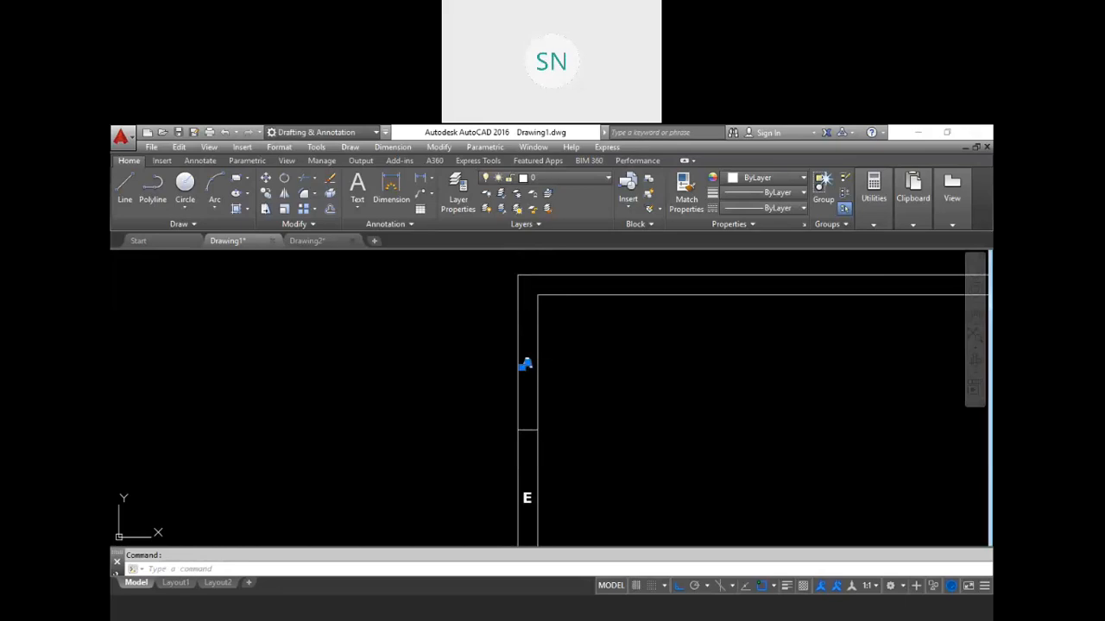
text(F)
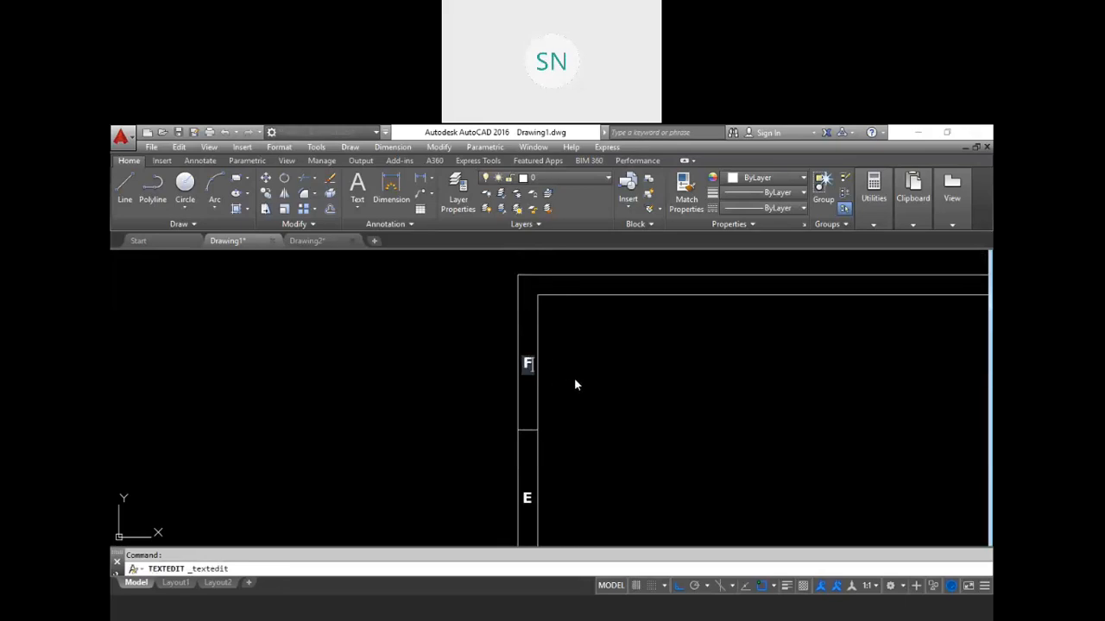
click(583, 381)
key(Return)
scroll(586, 362, down, 5)
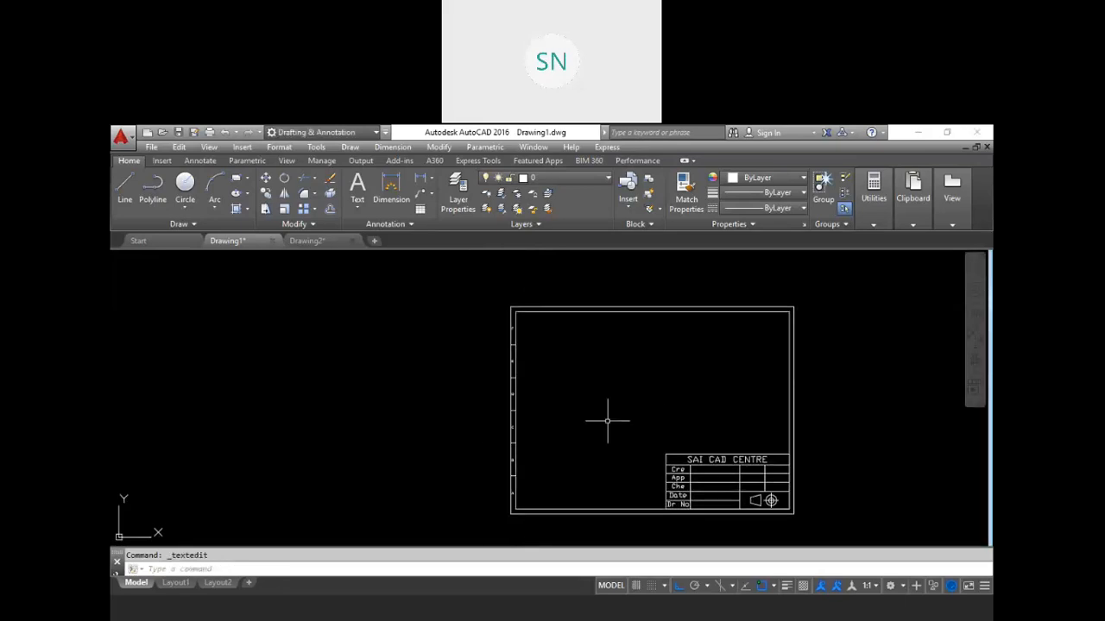
key(Escape)
Mirror the left border's zone lines and letters about the sheet's vertical centre line, keeping the source objects
click(469, 318)
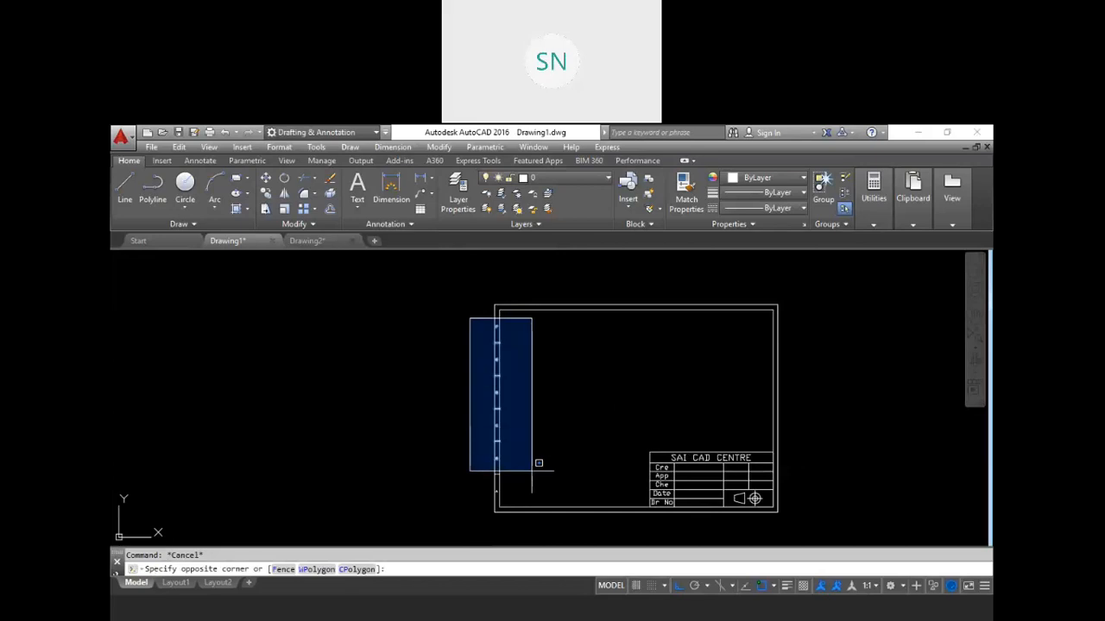
click(529, 494)
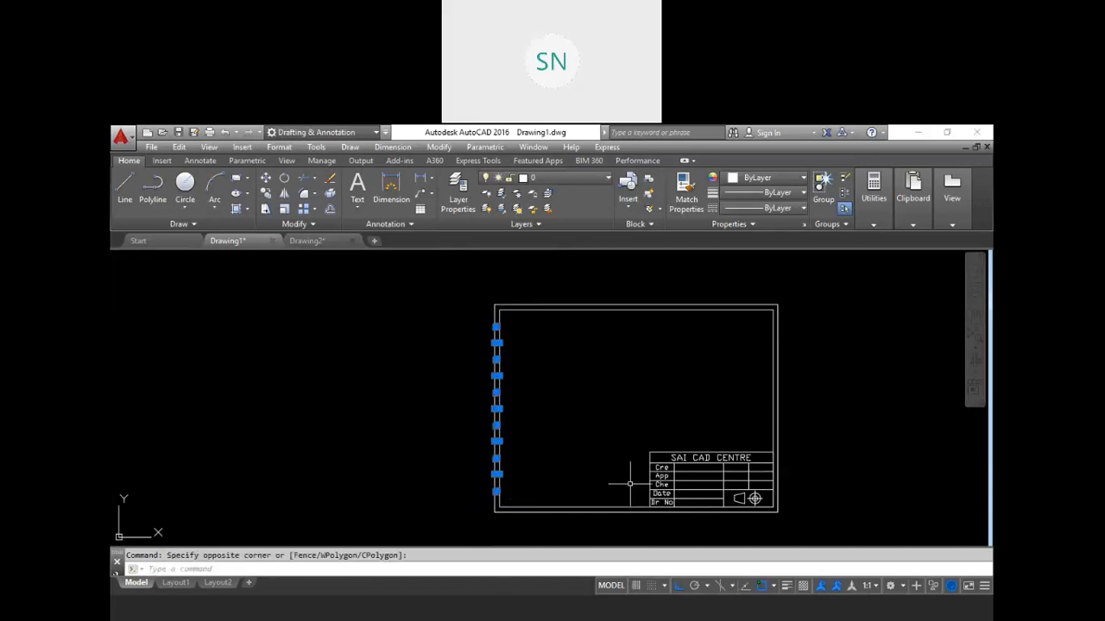
text(mi)
key(Return)
click(639, 308)
click(636, 272)
key(Return)
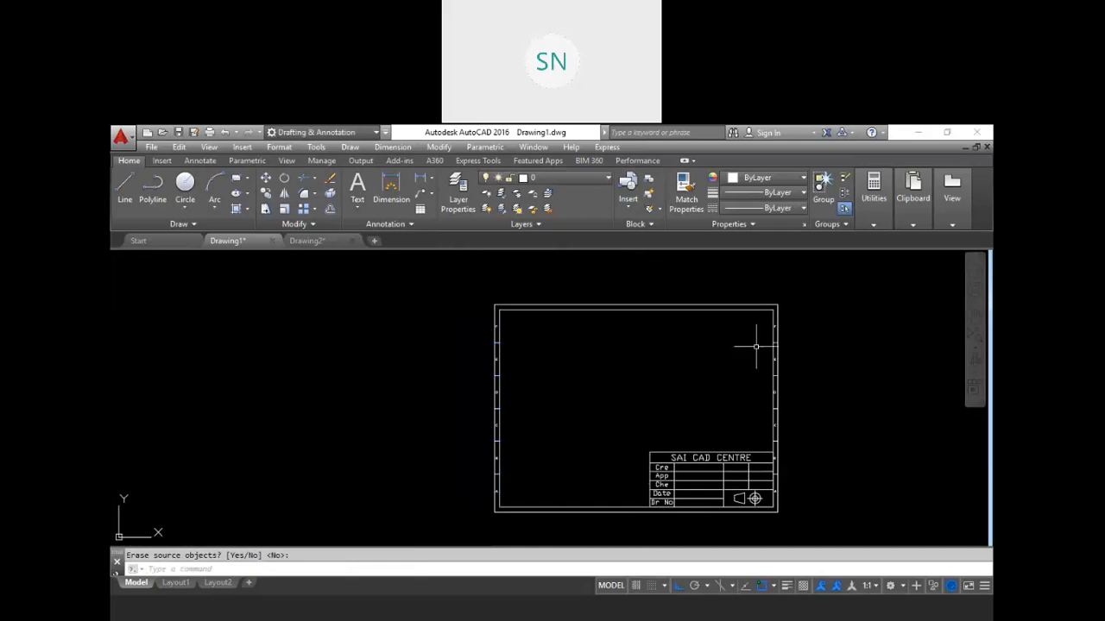
key(Escape)
scroll(801, 365, up, 2)
middle_drag(812, 409, 702, 361)
middle_drag(675, 474, 660, 437)
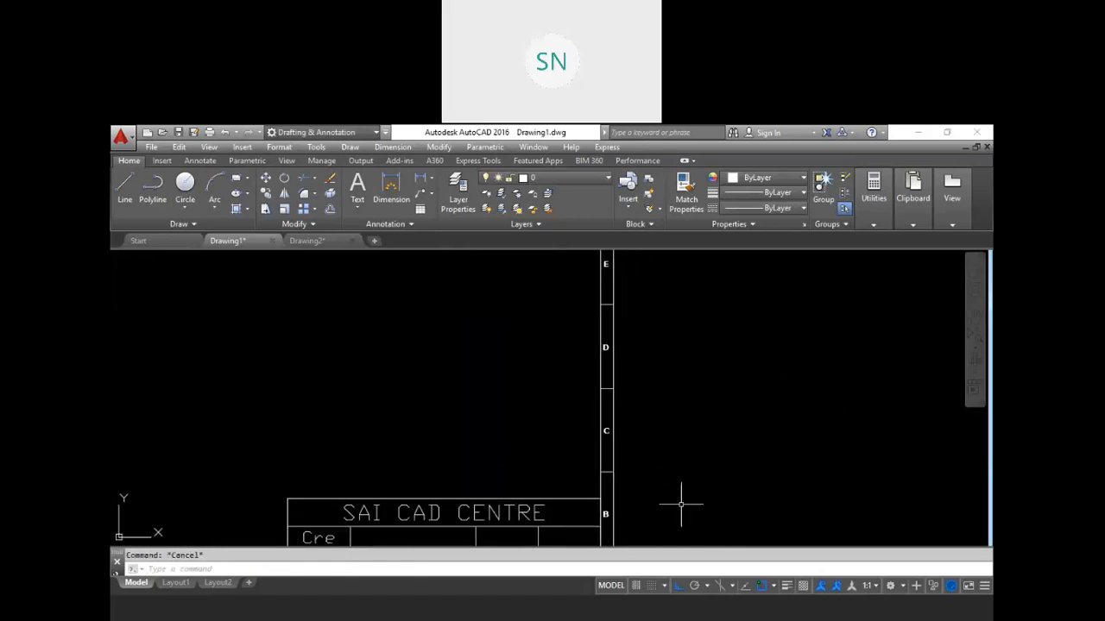
Inspect the finished sheet, checking the zone letters on both side borders, the plain upper border and the title block
mouse_move(681, 502)
middle_down()
mouse_move(661, 459)
mouse_move(667, 367)
mouse_move(651, 370)
mouse_move(640, 582)
middle_up()
scroll(621, 438, down, 1)
scroll(587, 390, up, 4)
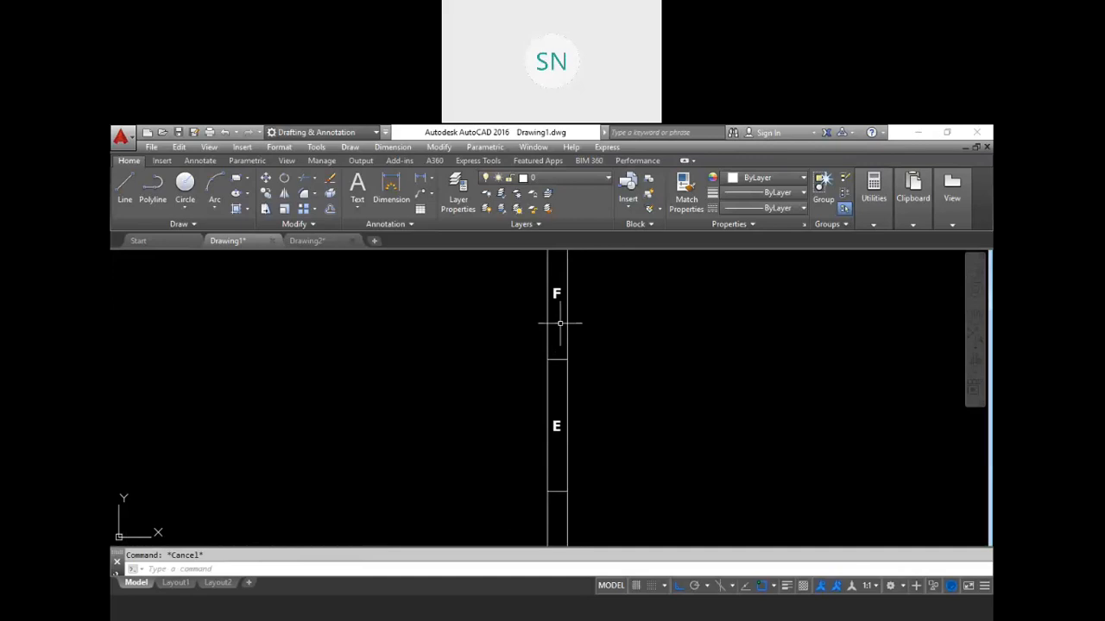
scroll(661, 464, down, 2)
middle_drag(661, 463, 636, 276)
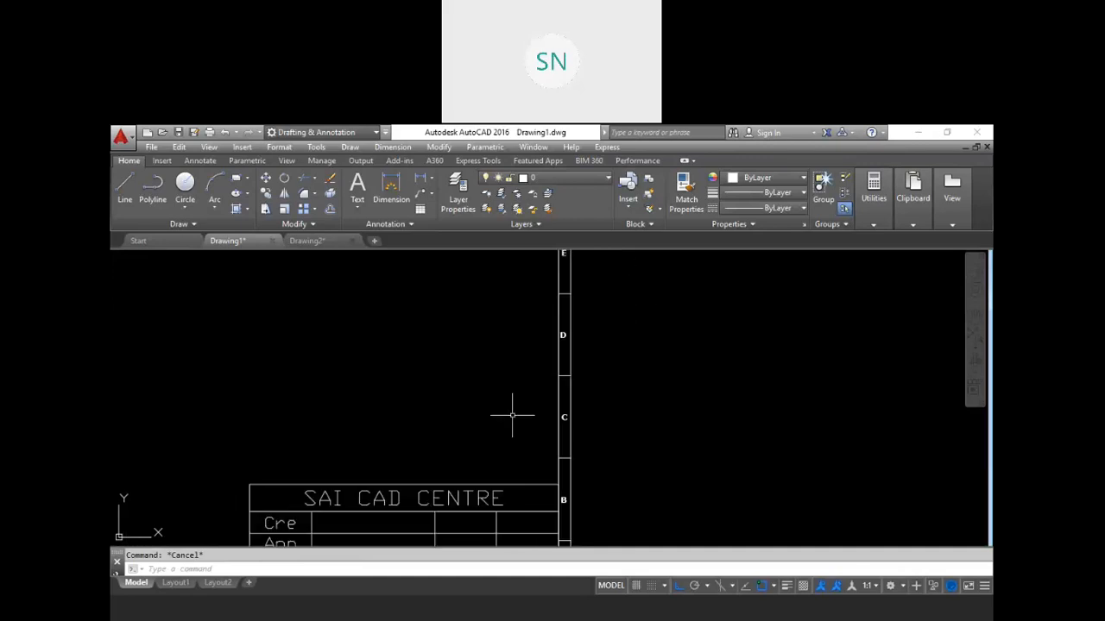
scroll(450, 397, down, 3)
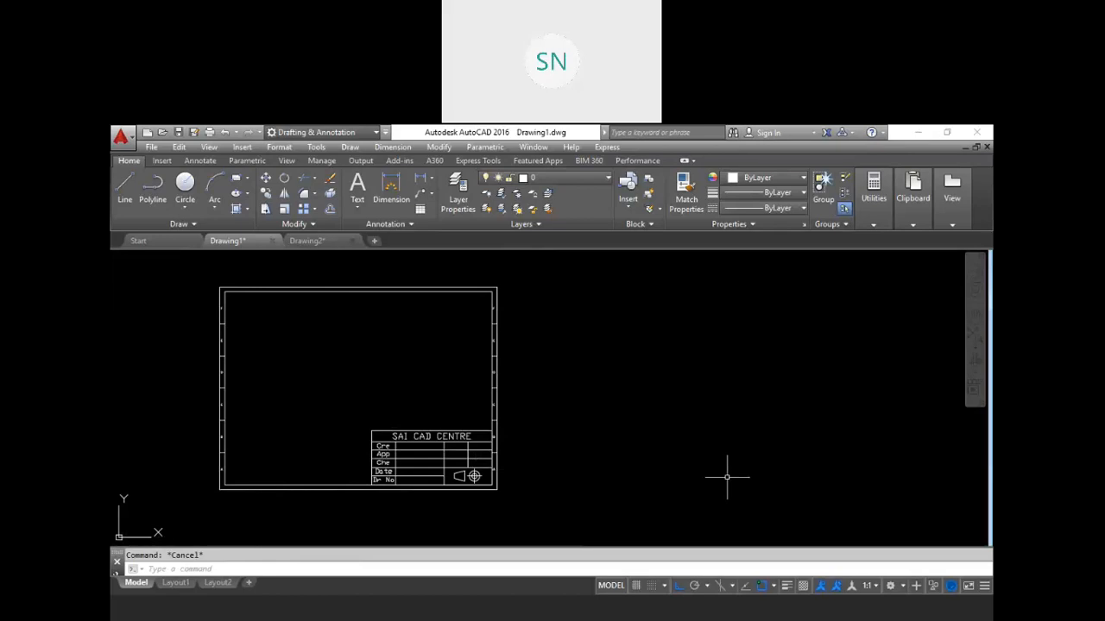
middle_drag(353, 373, 400, 407)
scroll(269, 332, up, 2)
scroll(269, 332, up, 1)
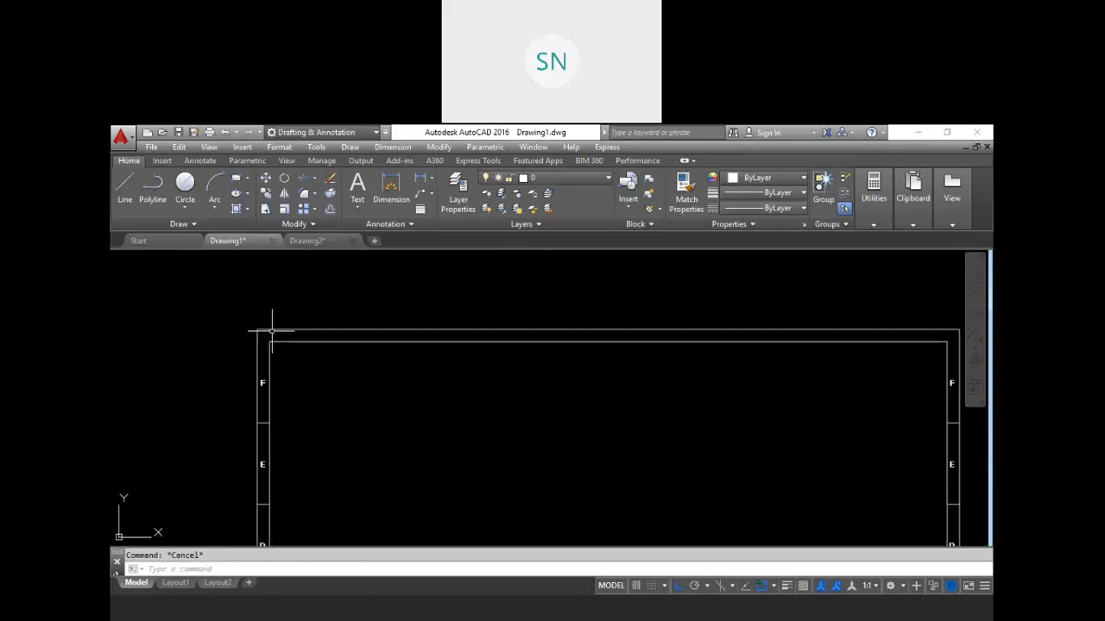
middle_drag(808, 353, 720, 322)
scroll(716, 313, down, 3)
middle_drag(720, 389, 679, 376)
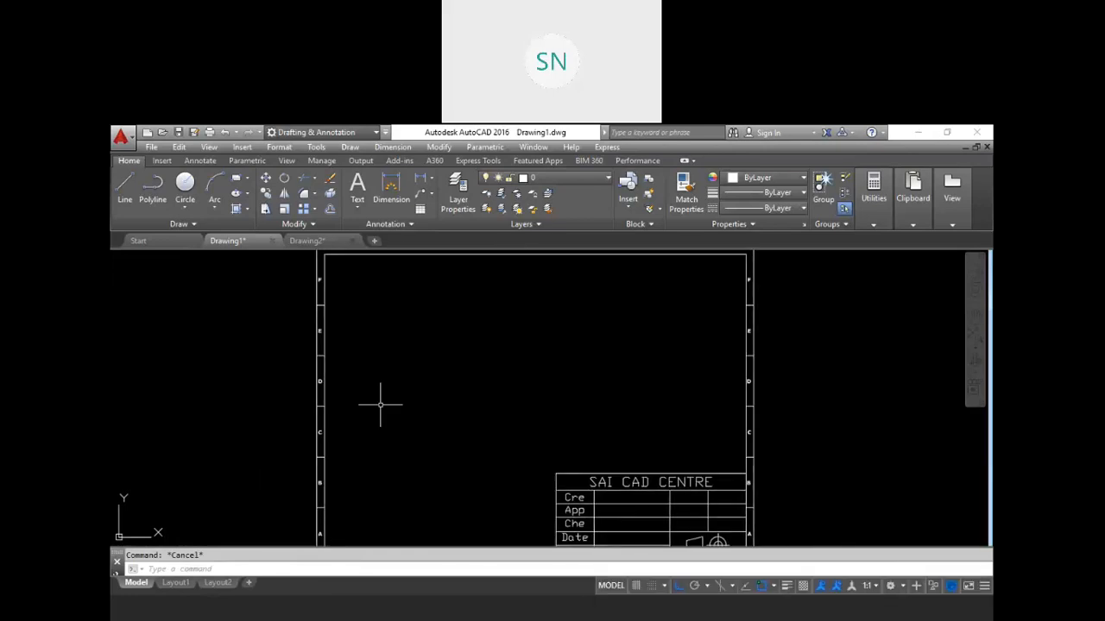
middle_drag(380, 403, 426, 461)
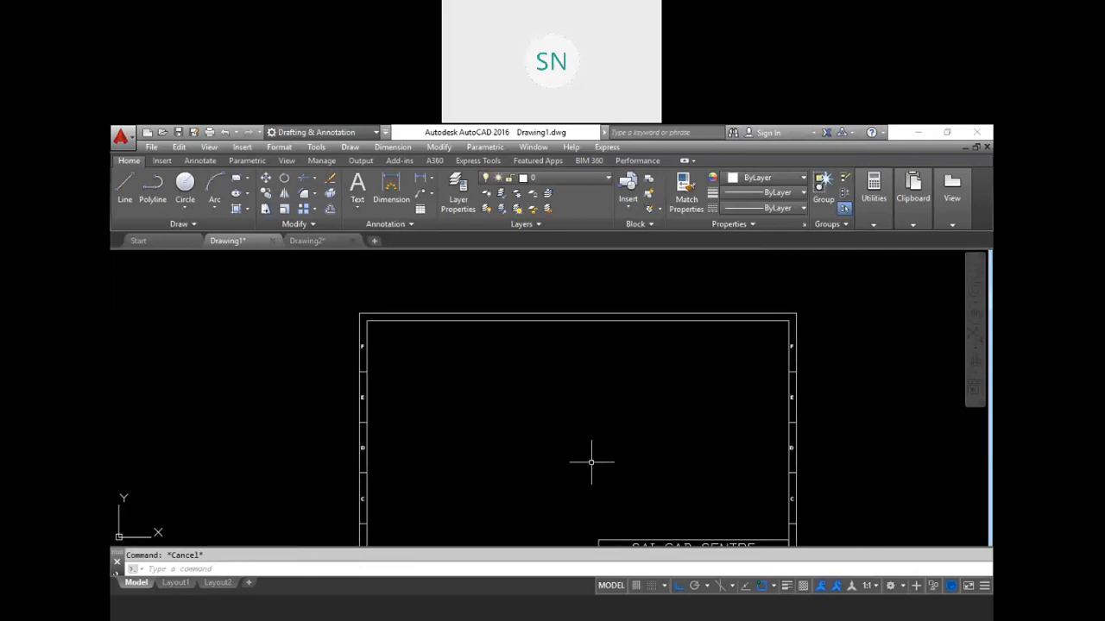
middle_drag(591, 462, 570, 448)
scroll(510, 407, down, 2)
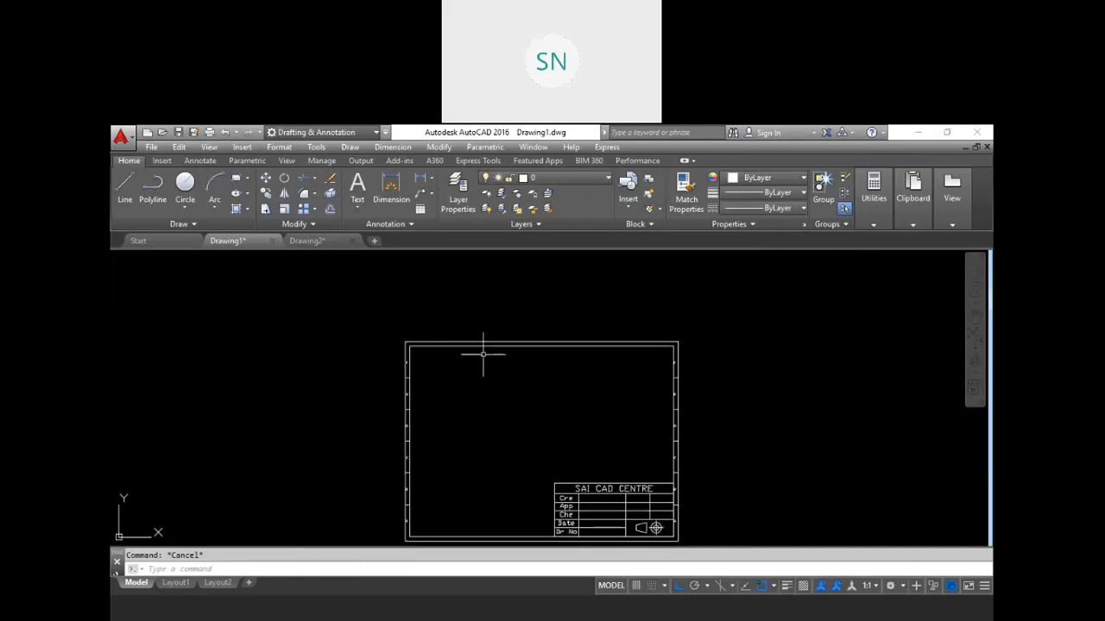
click(558, 477)
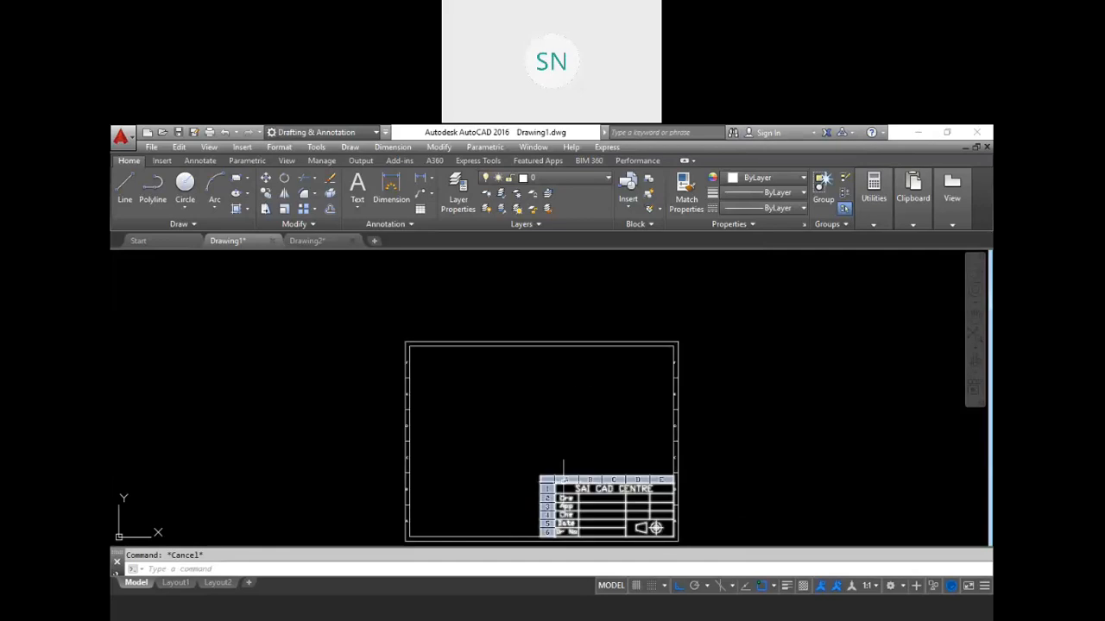
key(Escape)
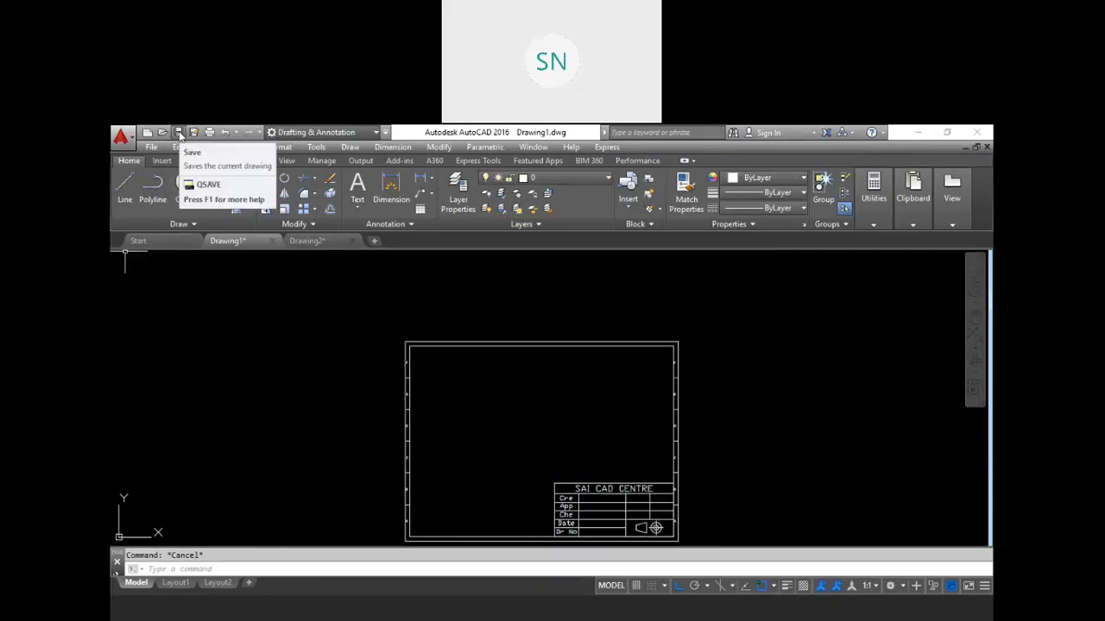
Save the sheet as an AutoCAD Drawing Template (*.dwt) named "sai cad", accepting metric measurement and unreconciled layers
click(121, 136)
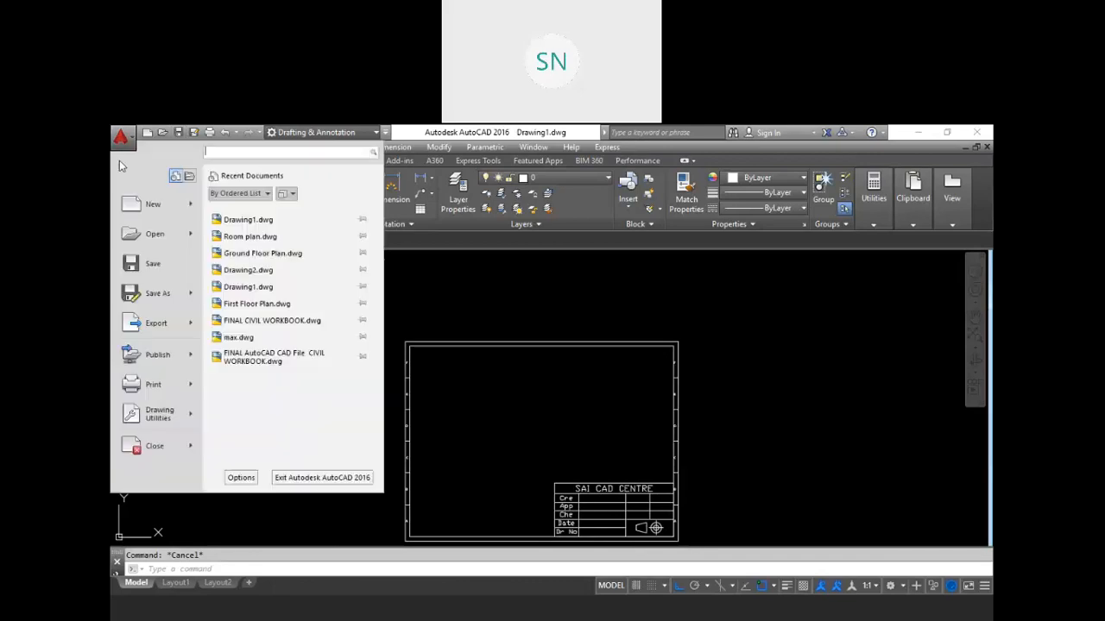
click(138, 295)
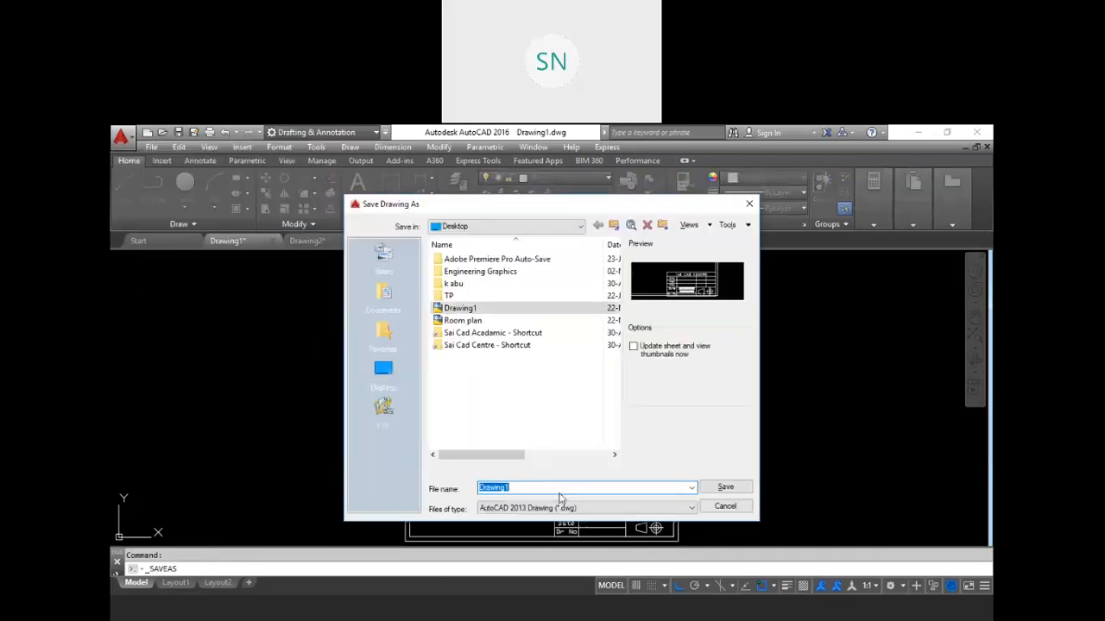
click(593, 511)
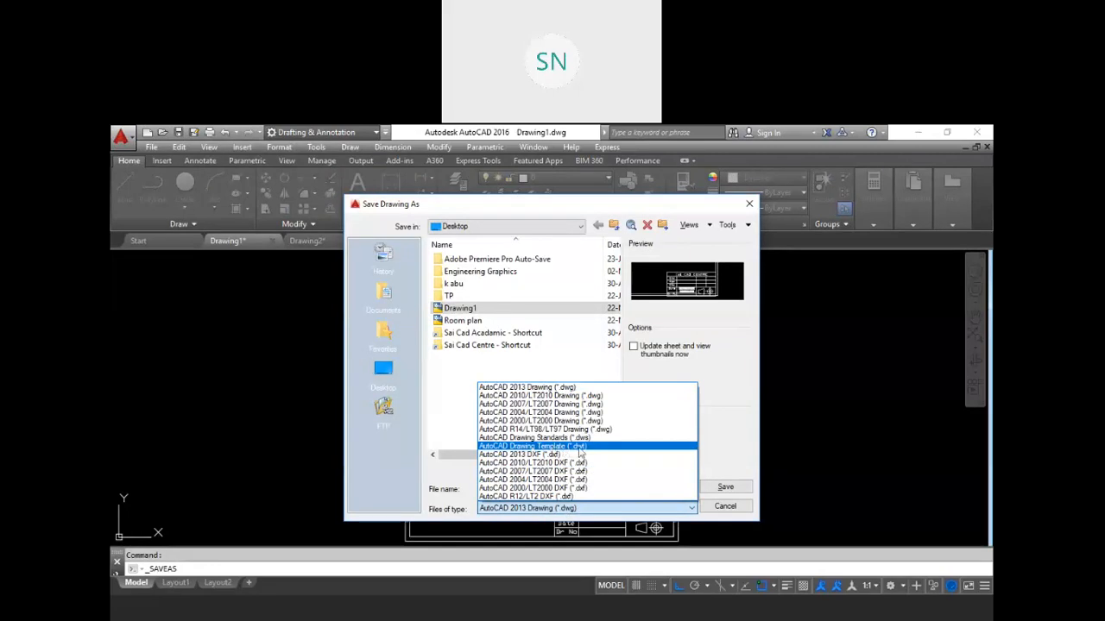
click(591, 447)
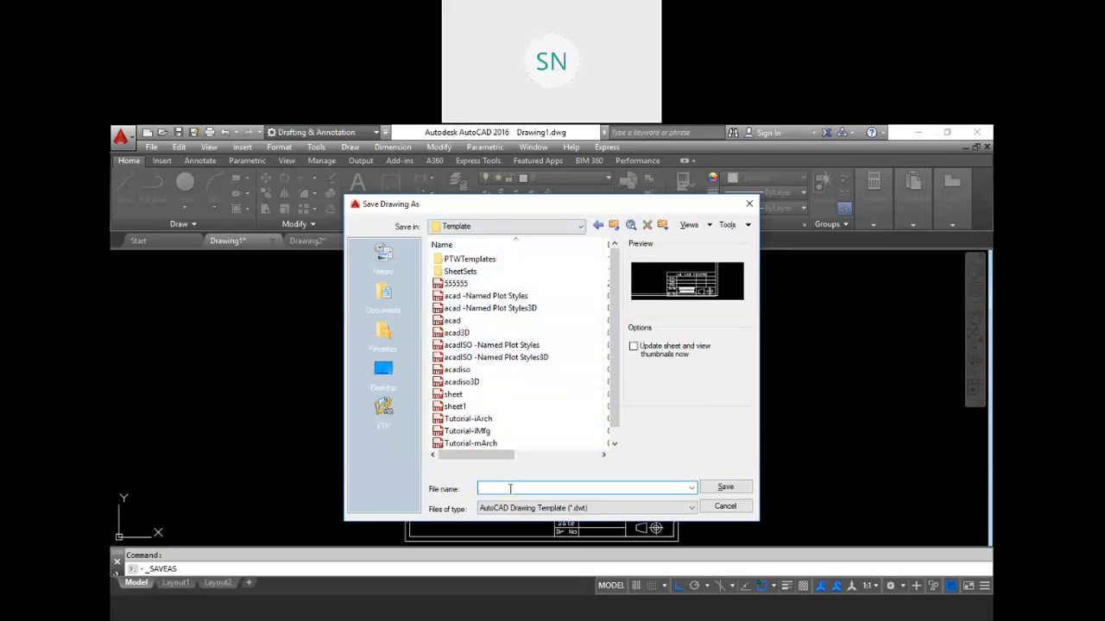
text(i cad)
click(726, 488)
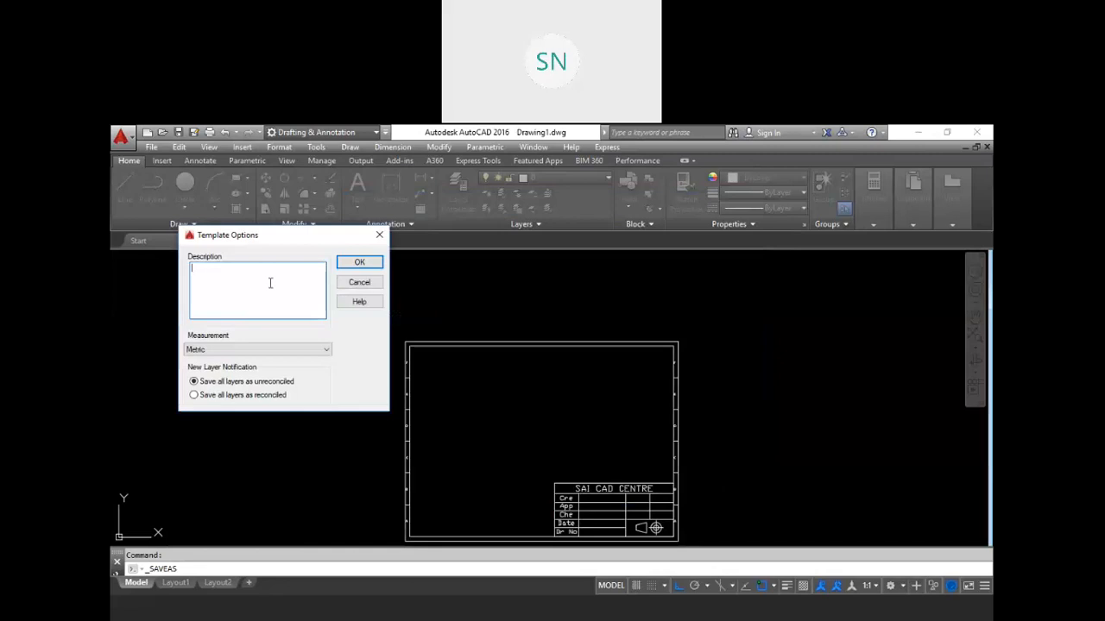
click(359, 263)
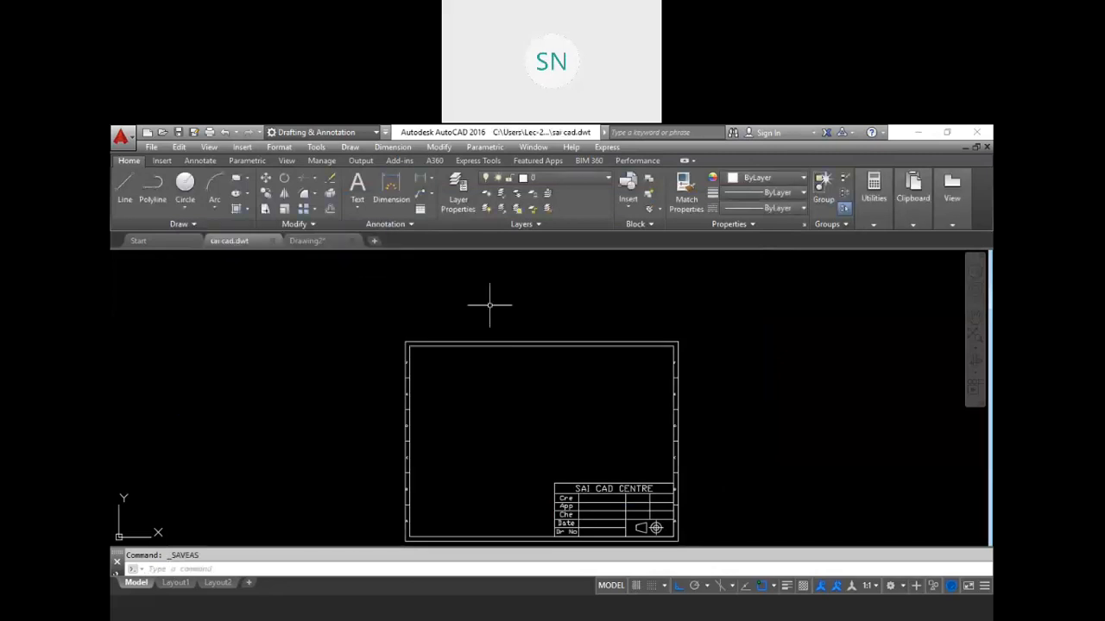
Close the saved sai cad.dwt template and the open Drawing2 file
click(273, 240)
click(274, 241)
click(555, 393)
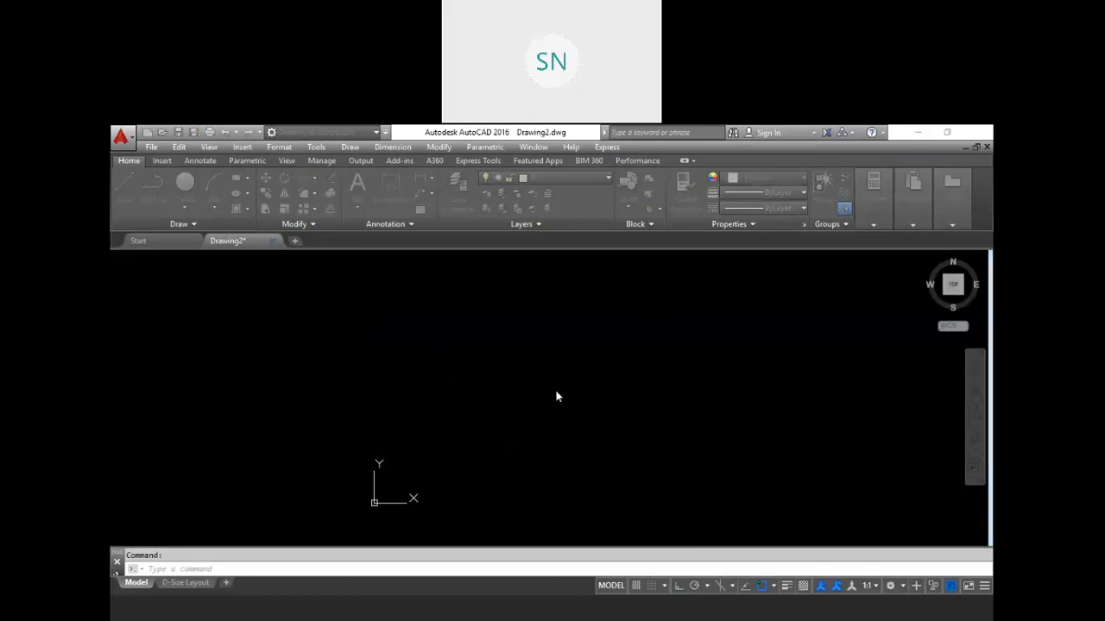
Create a new drawing from the Sai cad.dwt template
click(146, 133)
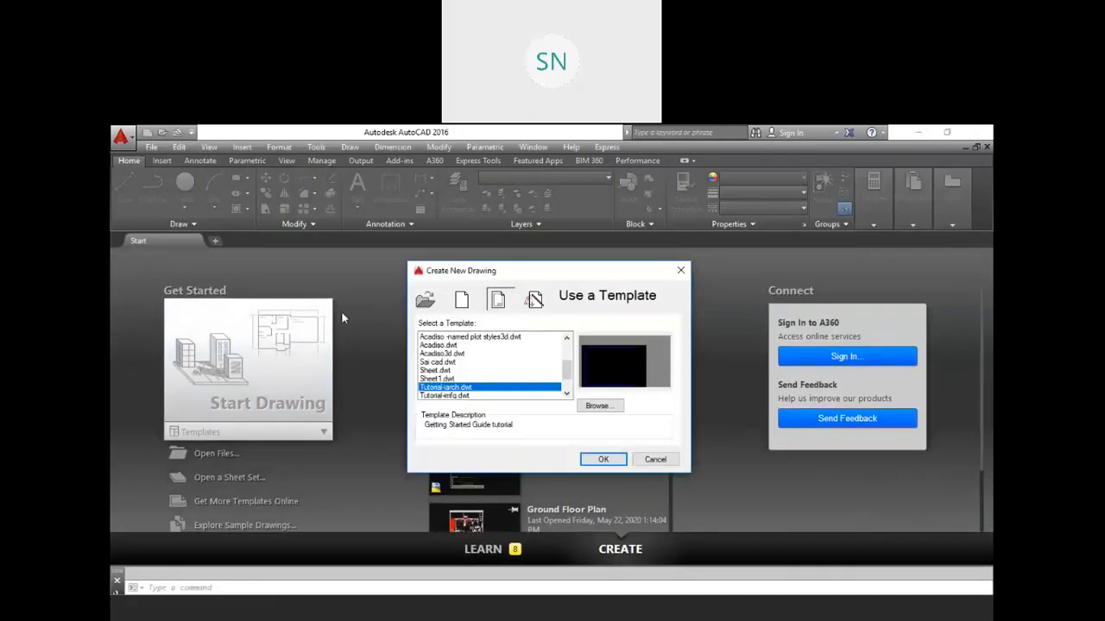
click(473, 300)
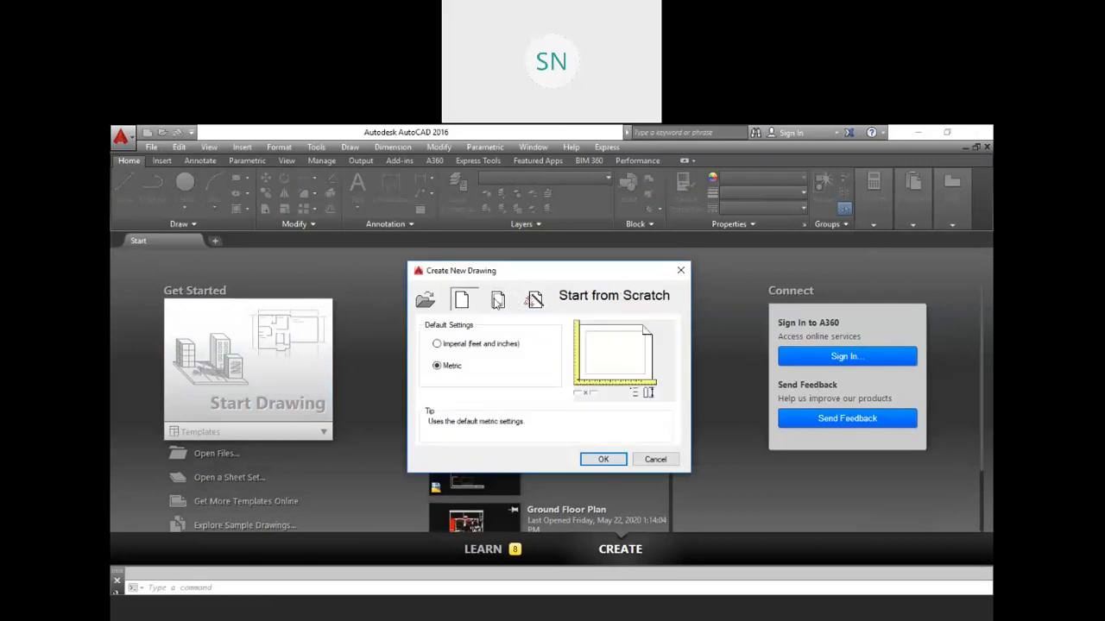
click(498, 299)
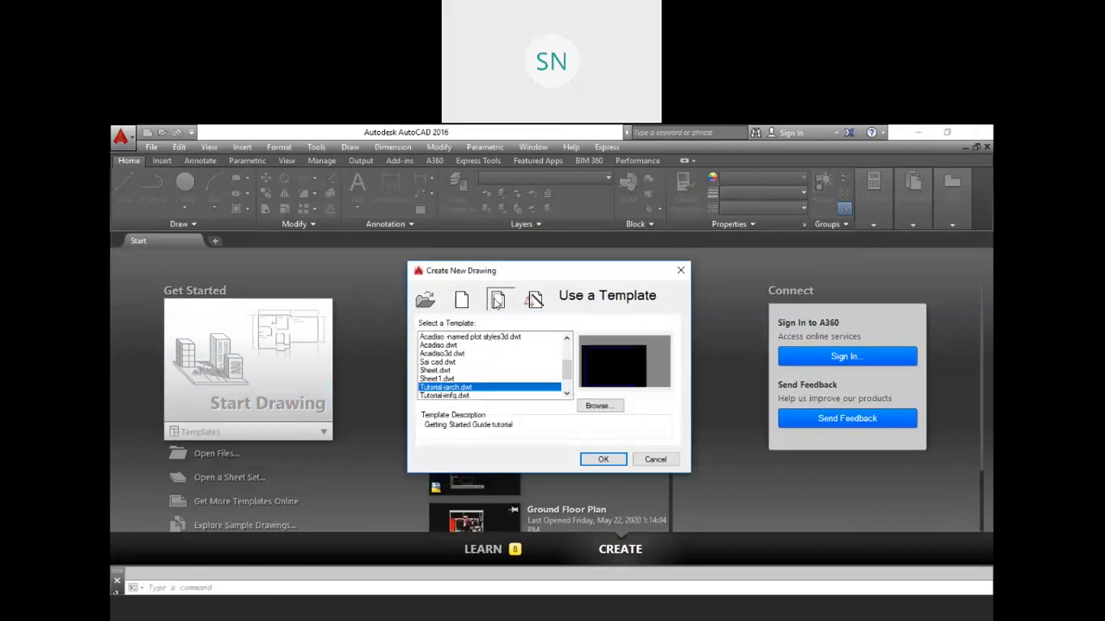
click(427, 363)
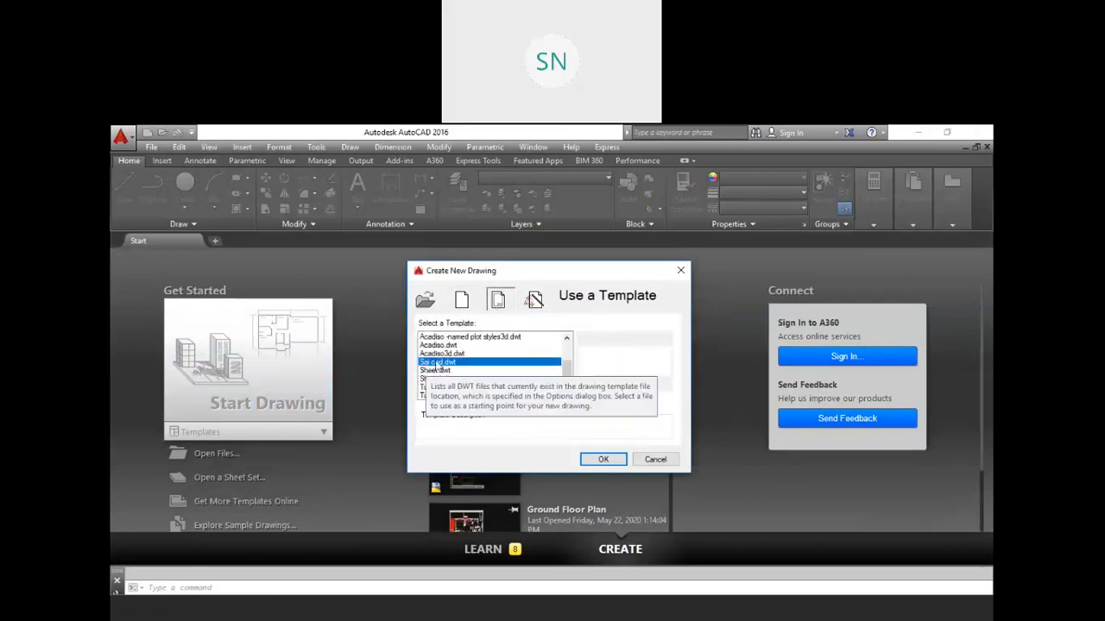
click(595, 461)
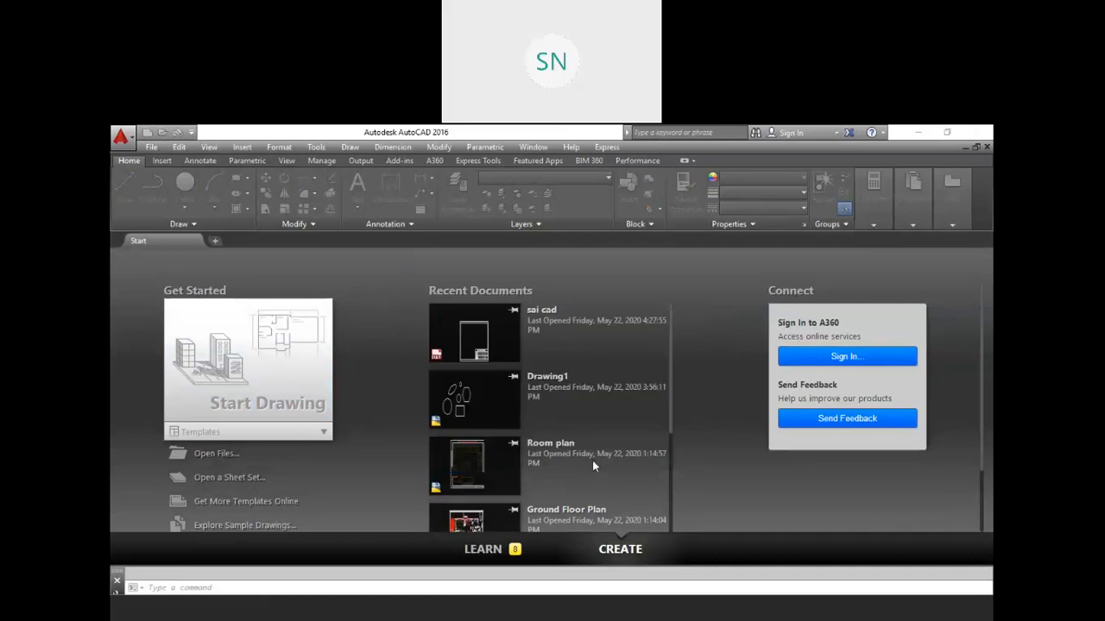
mouse_move(572, 433)
middle_down()
mouse_move(468, 345)
mouse_move(505, 370)
middle_up()
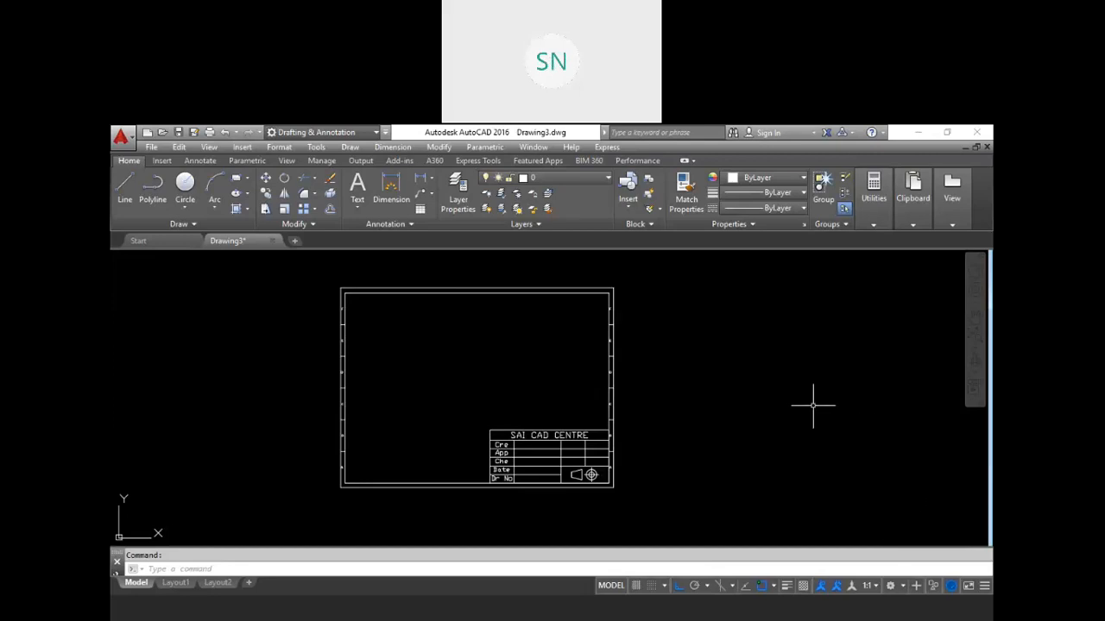
middle_drag(431, 384, 471, 388)
scroll(471, 387, up, 2)
scroll(420, 362, down, 2)
middle_drag(419, 363, 448, 379)
key(Escape)
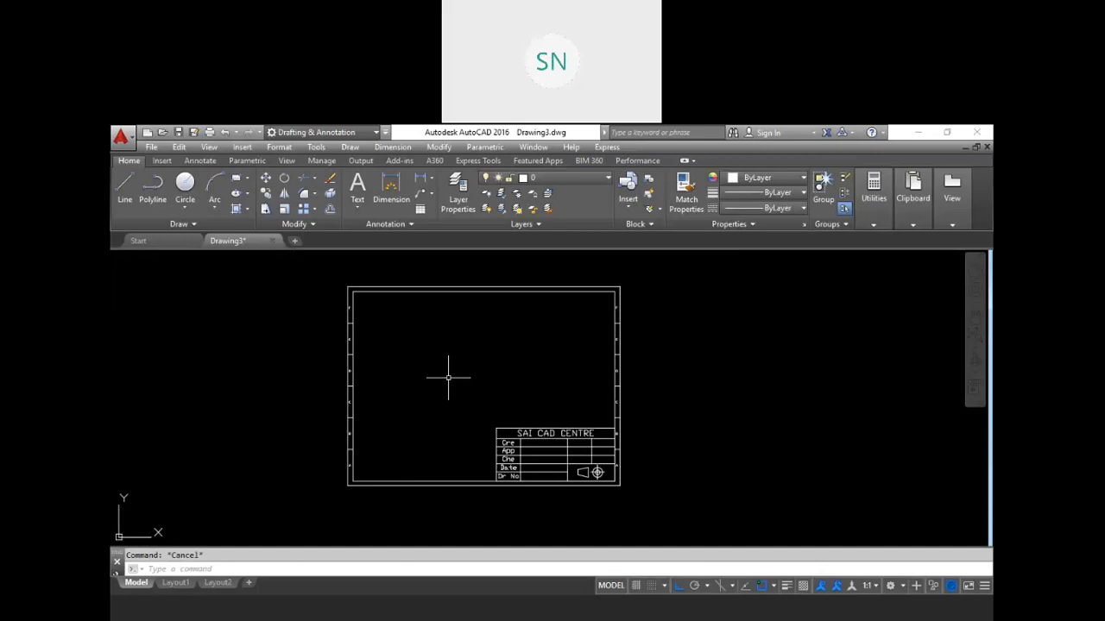
Start a stepped outline in the sheet's left half with connected lines 80 right, 12 up and 40 left
text(l)
key(Return)
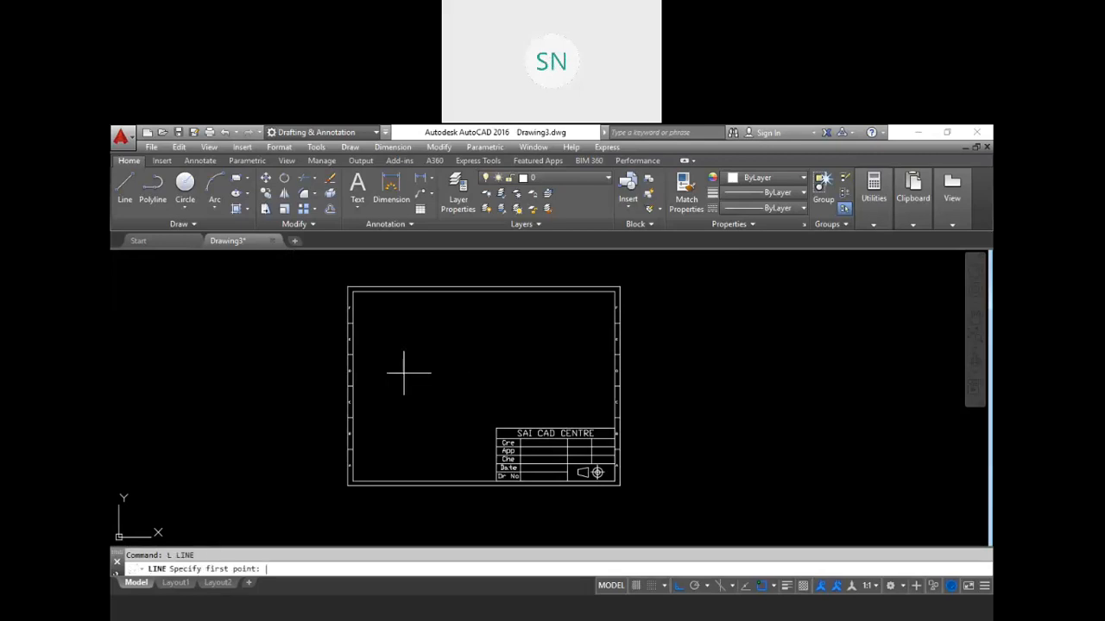
scroll(402, 370, up, 2)
click(383, 390)
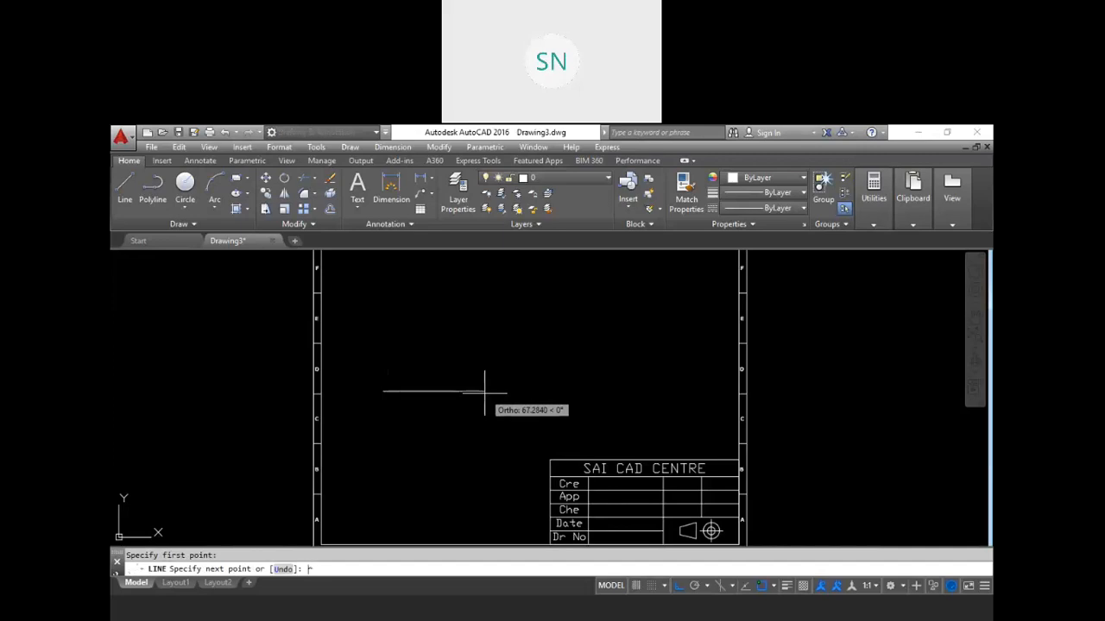
text(80)
key(Return)
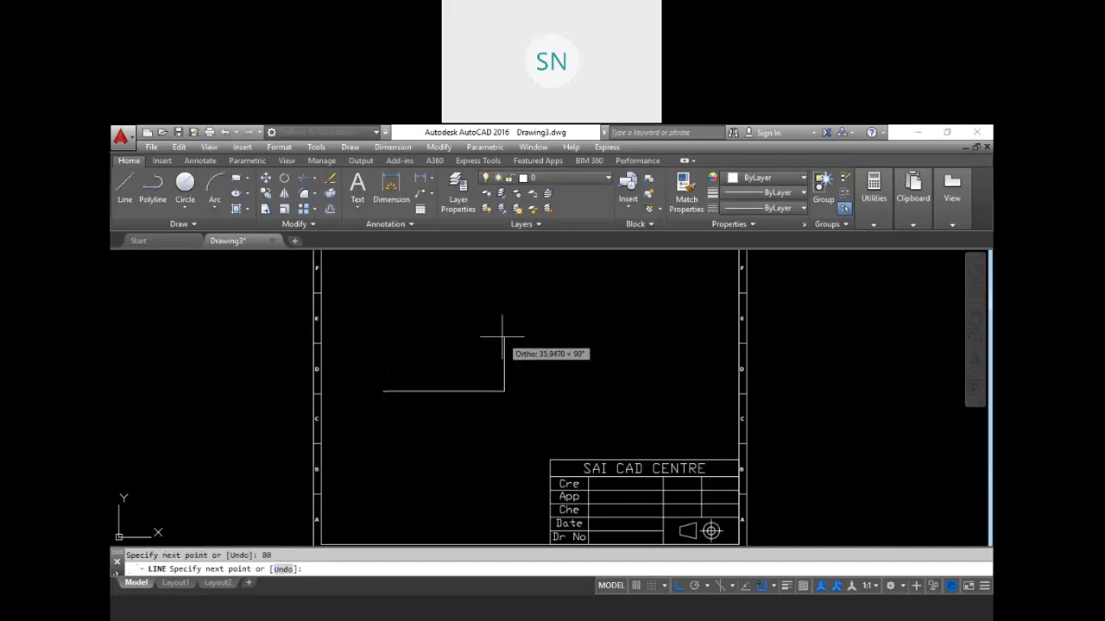
text(12)
key(Return)
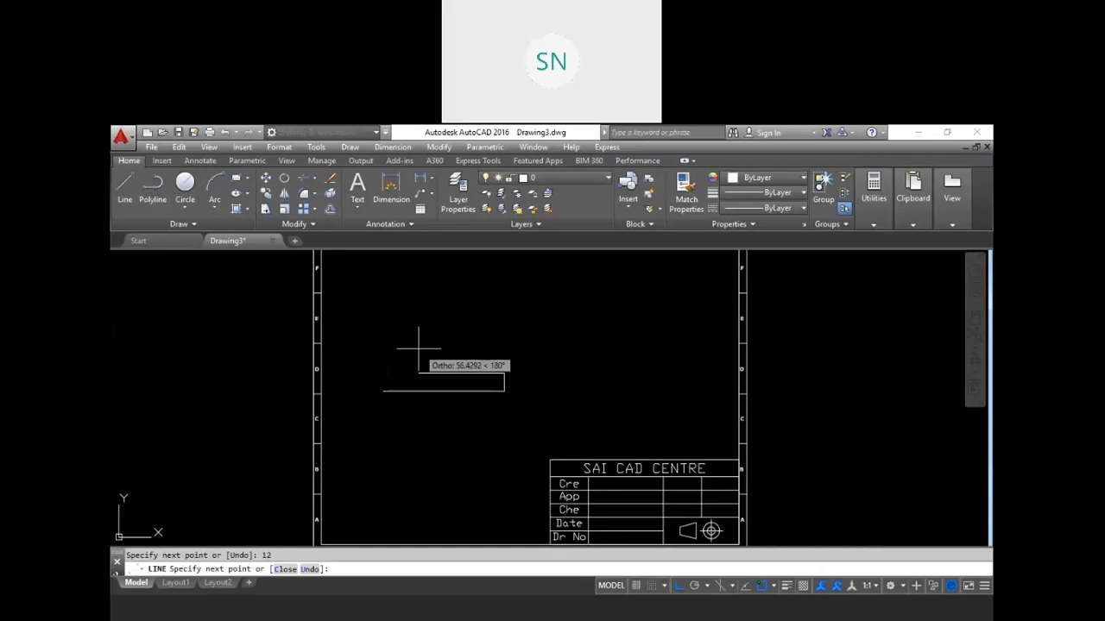
text(40)
key(Return)
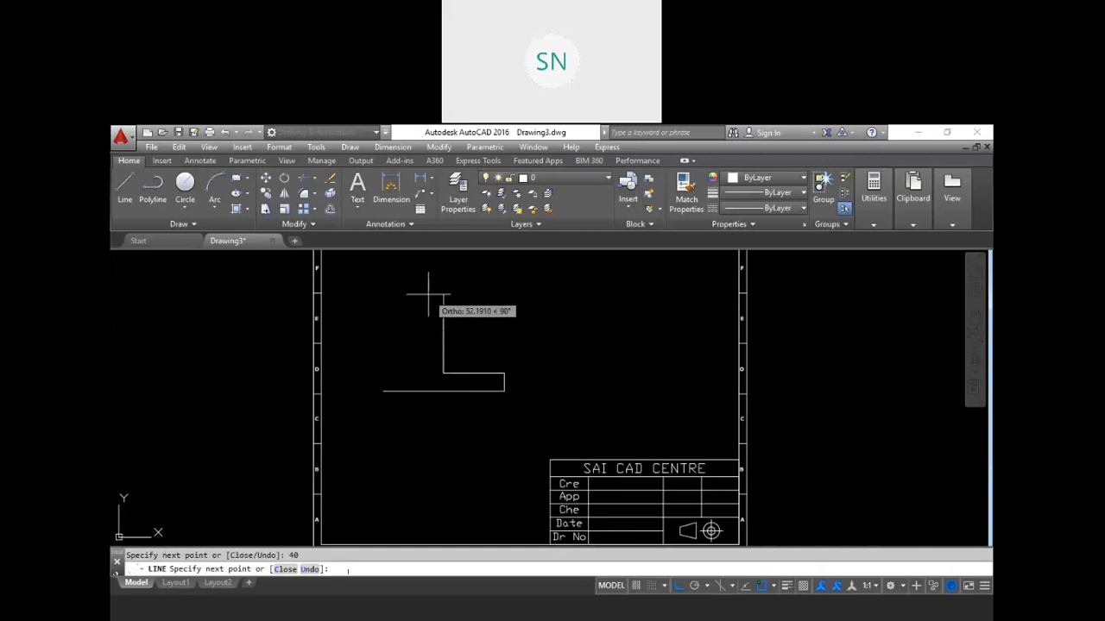
Continue the outline 20 up, 40 left and down past its start point, forming a leg 40 long and 12 wide below it
text(20)
key(Return)
text(40)
key(Return)
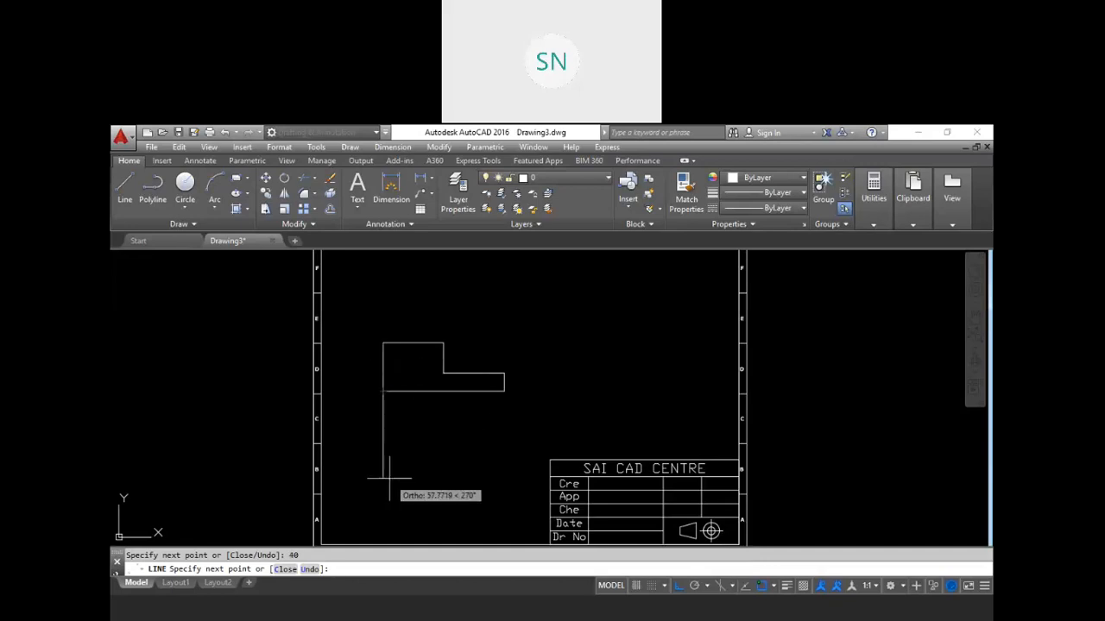
text(20)
key(Return)
text(12)
key(Return)
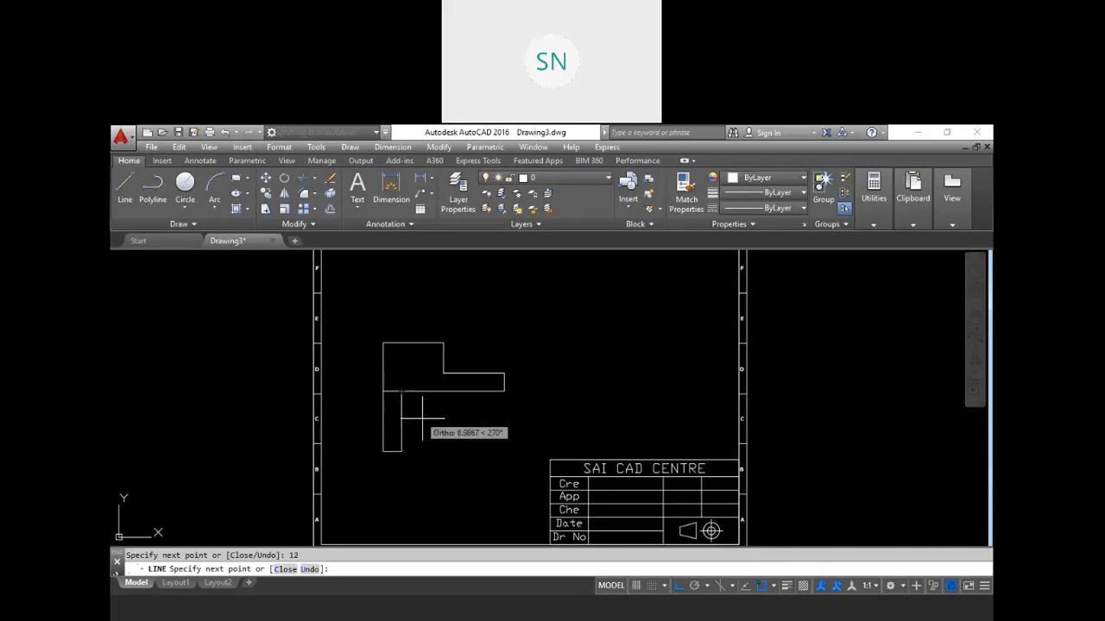
key(Escape)
Draw a circle of radius 20 centred on the midpoint of the outline's upper edge, reaching its corner
text(c)
key(Return)
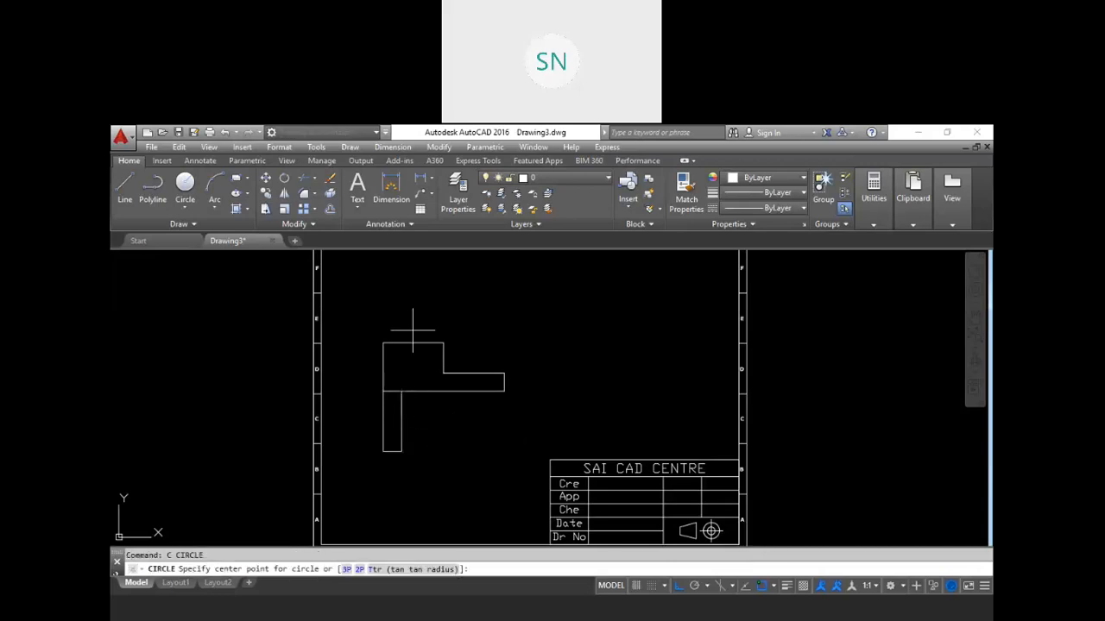
click(414, 343)
click(445, 350)
key(Escape)
Trim away the circle's lower half and the short line segment crossing the head of the leg
text(tr)
key(Return)
key(Return)
click(427, 371)
key(Escape)
key(Return)
key(Return)
click(395, 389)
key(Escape)
Erase the horizontal line beneath the rounded end of the part
click(419, 352)
click(402, 343)
key(Delete)
Draw a circular hole of radius 8 concentric with the part's rounded end
text(c)
key(Return)
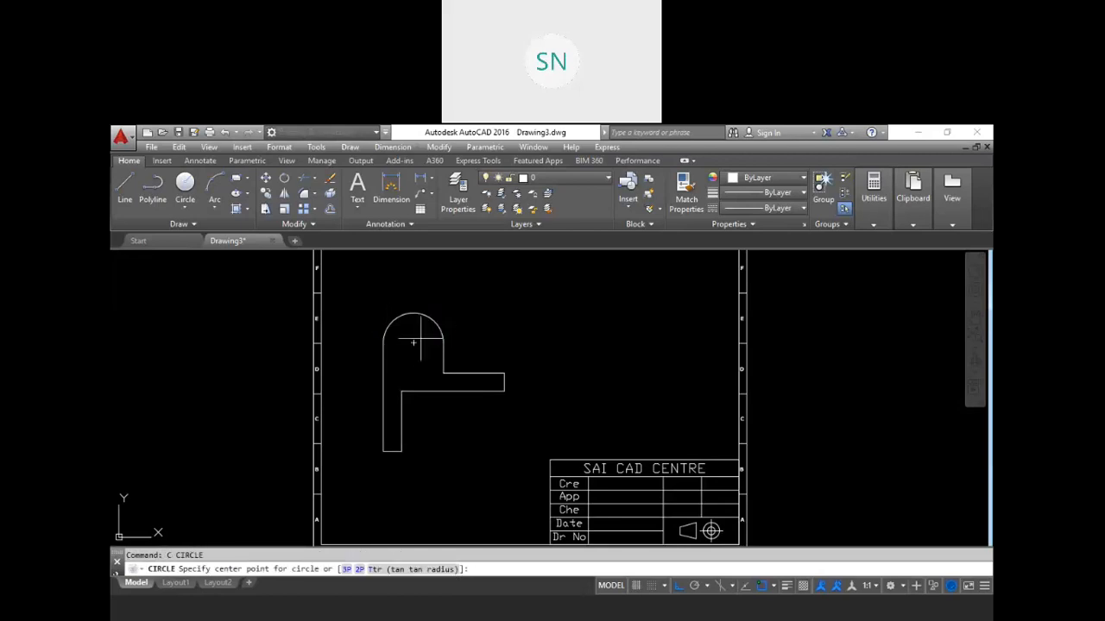
click(413, 343)
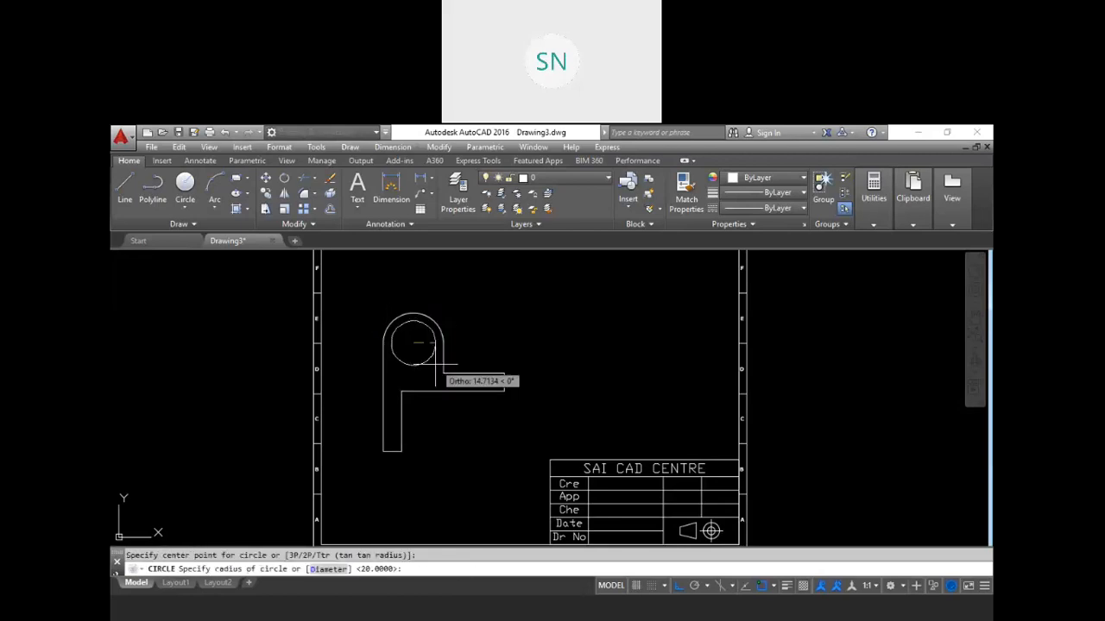
text(8)
key(Return)
key(Escape)
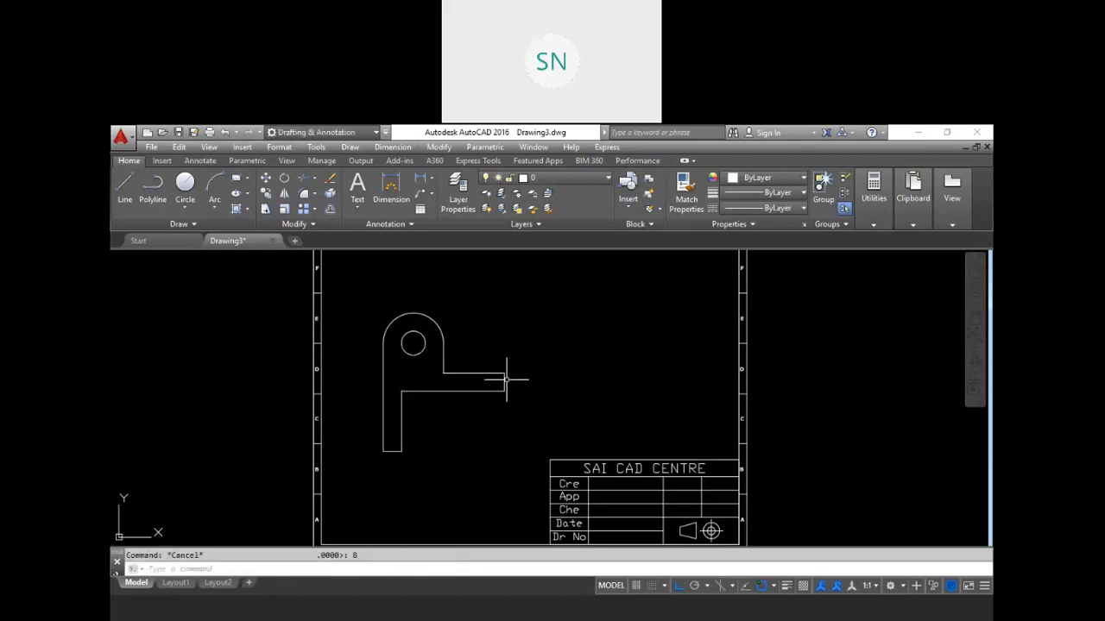
scroll(505, 367, down, 2)
middle_drag(505, 361, 522, 381)
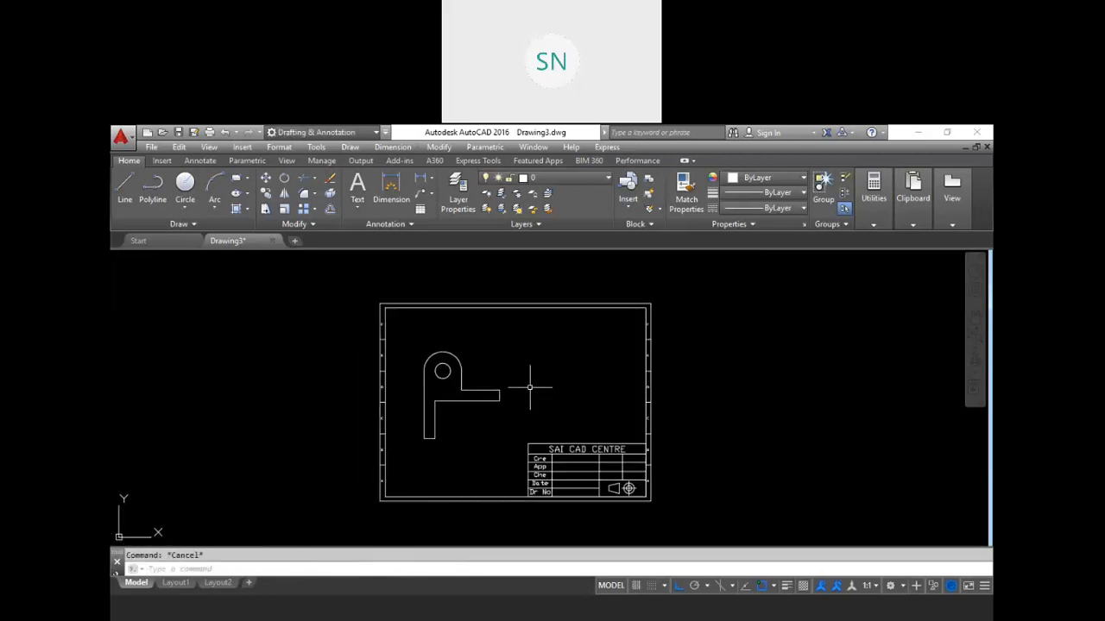
Move the whole part upward on the sheet, away from the title block
text(m)
key(Return)
click(510, 452)
click(408, 354)
key(Return)
click(543, 419)
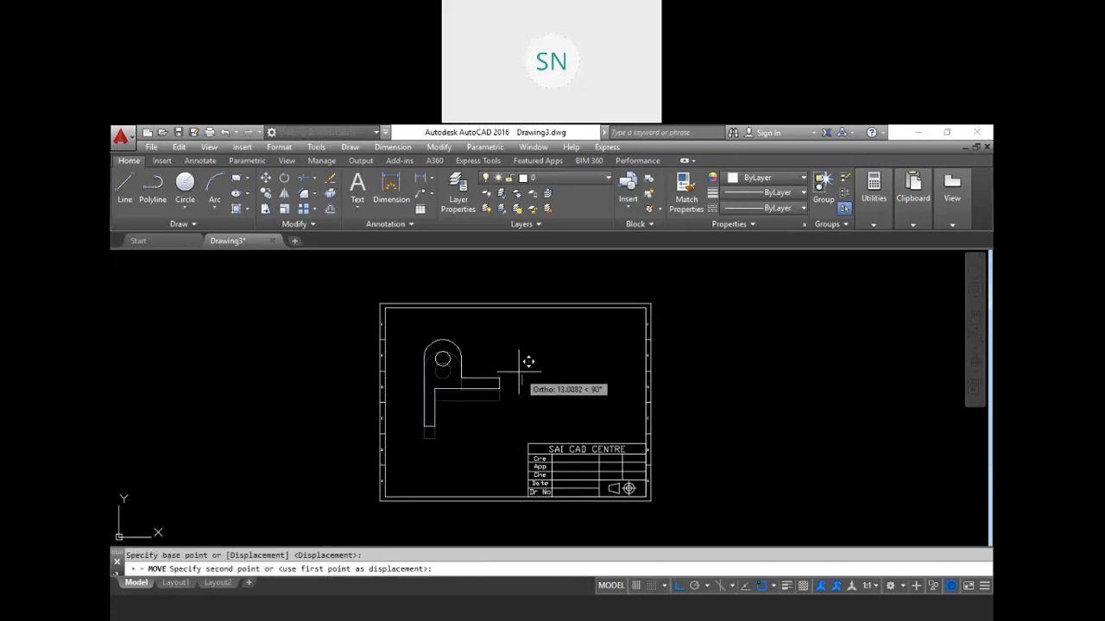
click(543, 402)
Move the whole part sideways, closer to the sheet's left border
key(Return)
click(518, 436)
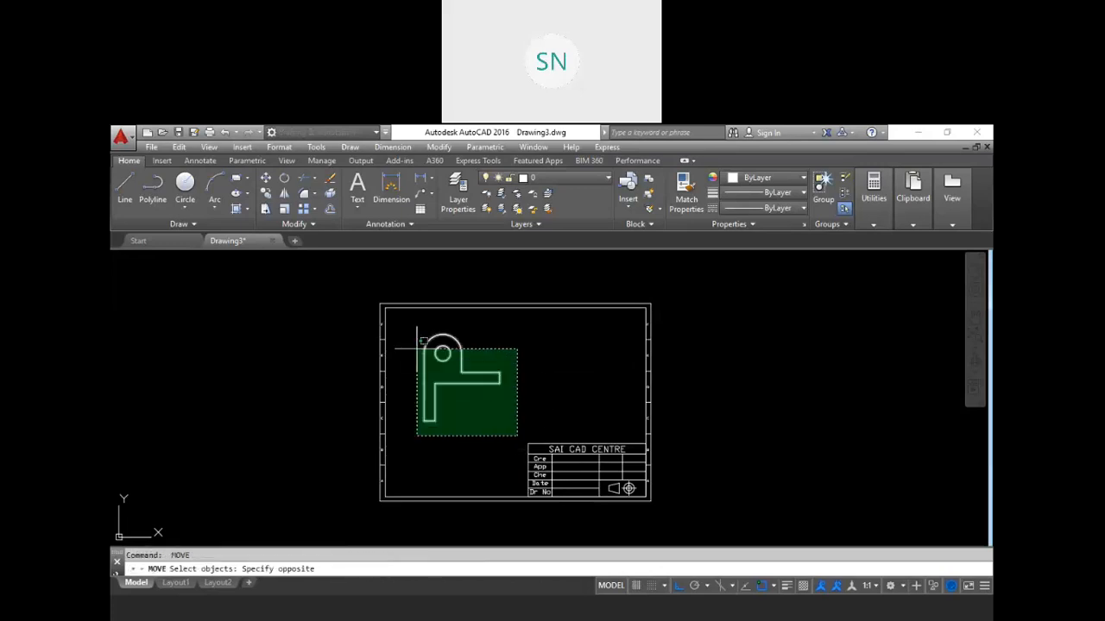
click(416, 320)
key(Return)
click(485, 437)
key(Escape)
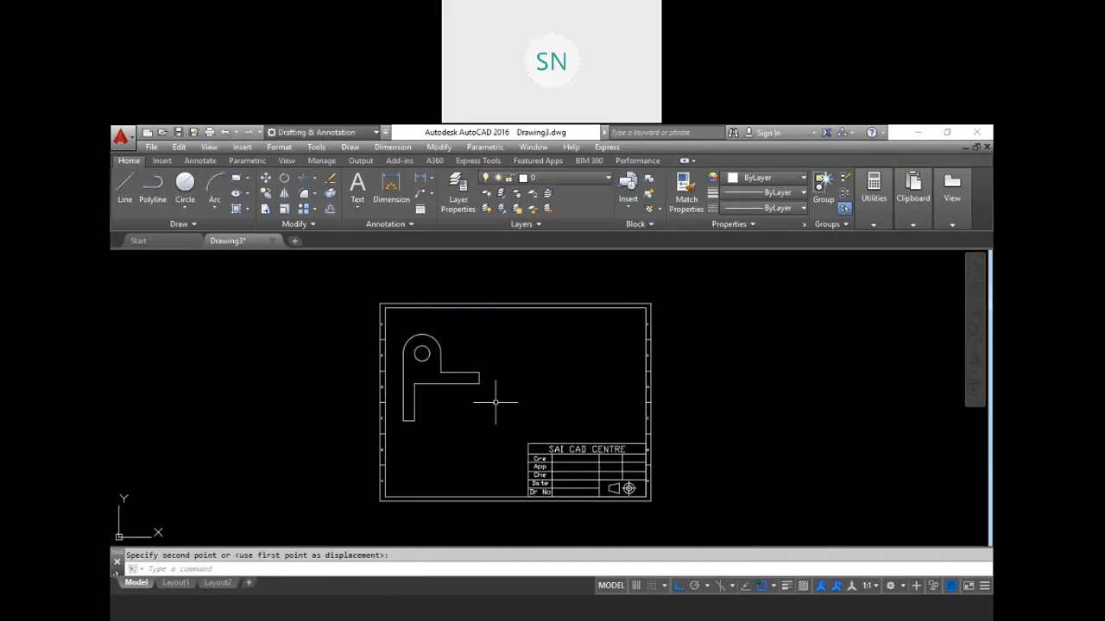
Draw a short spacing line outward from the arm's upper corner, continuing into a base outline 50 long and 12 deep
scroll(498, 376, up, 2)
text(l)
key(Return)
click(464, 370)
click(497, 363)
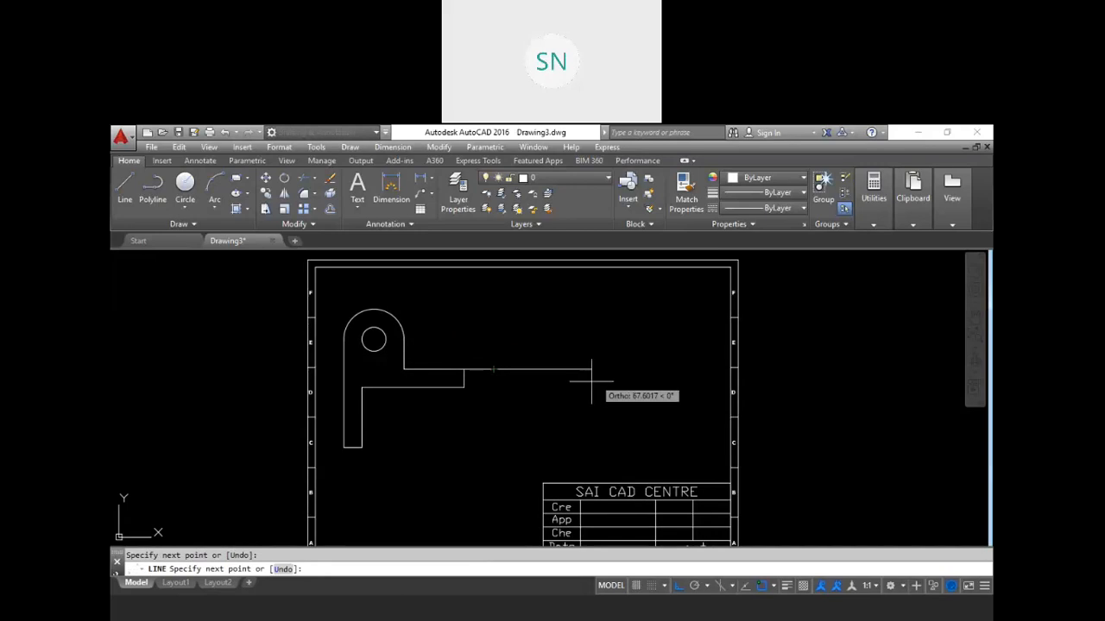
text(5)
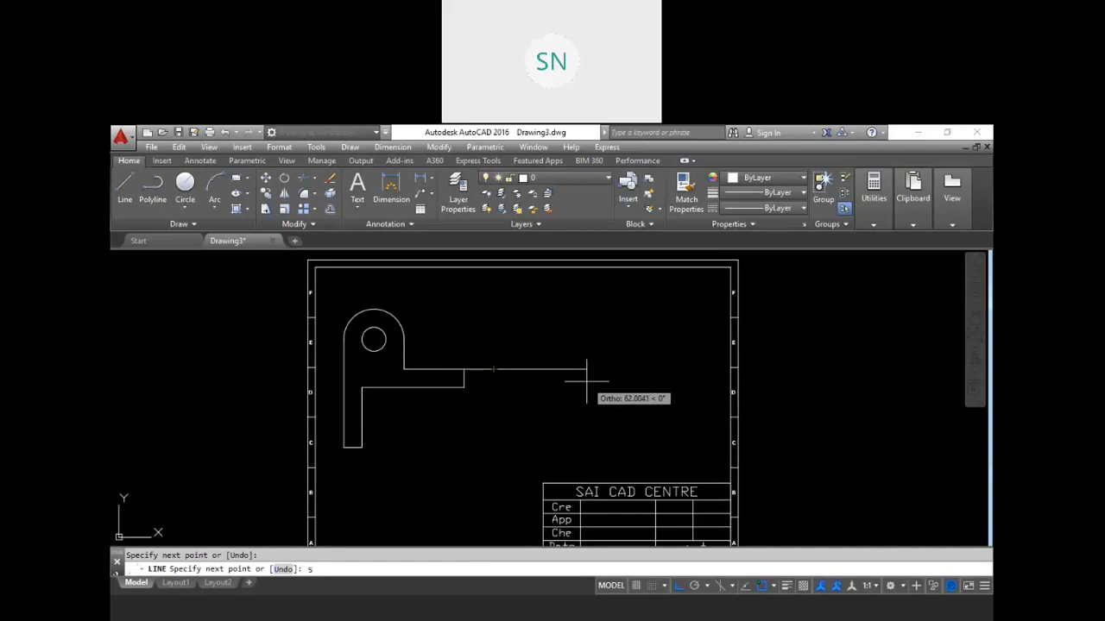
text(0)
key(Return)
text(12)
key(Return)
text(50)
key(Return)
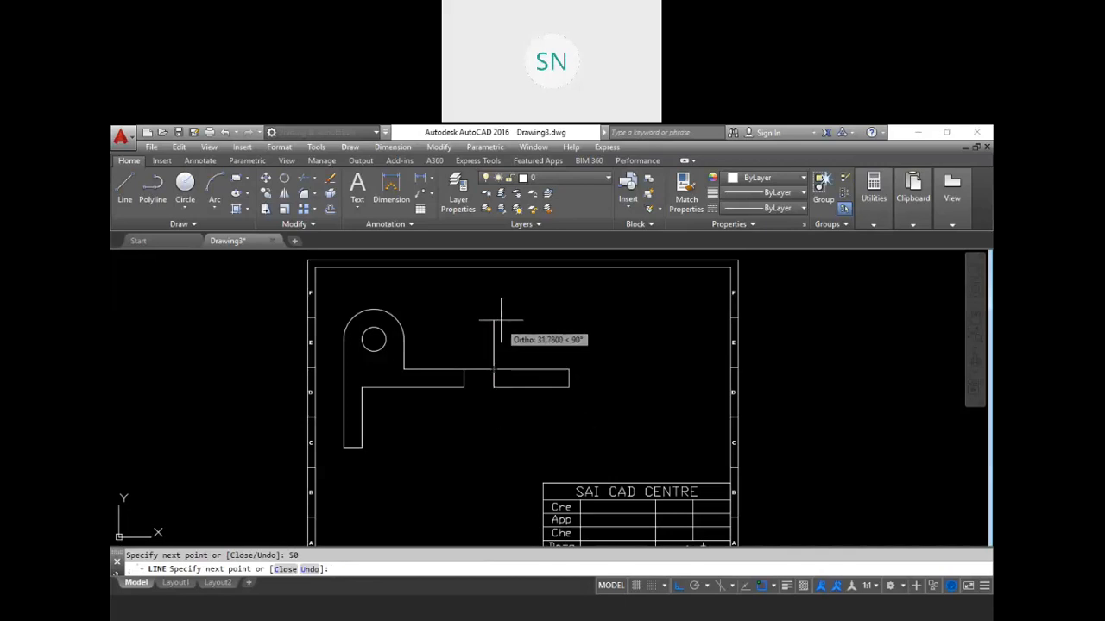
Continue the outline with an upright 40 high and 12 wide on the near end of the base
text(40)
key(Return)
text(12)
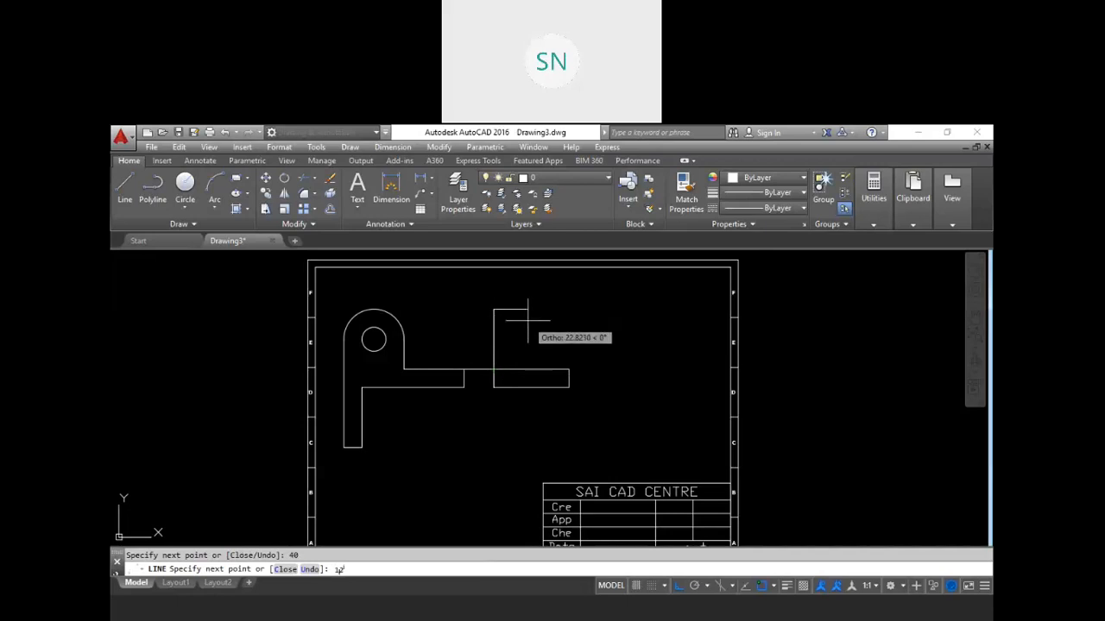
key(Return)
text(40)
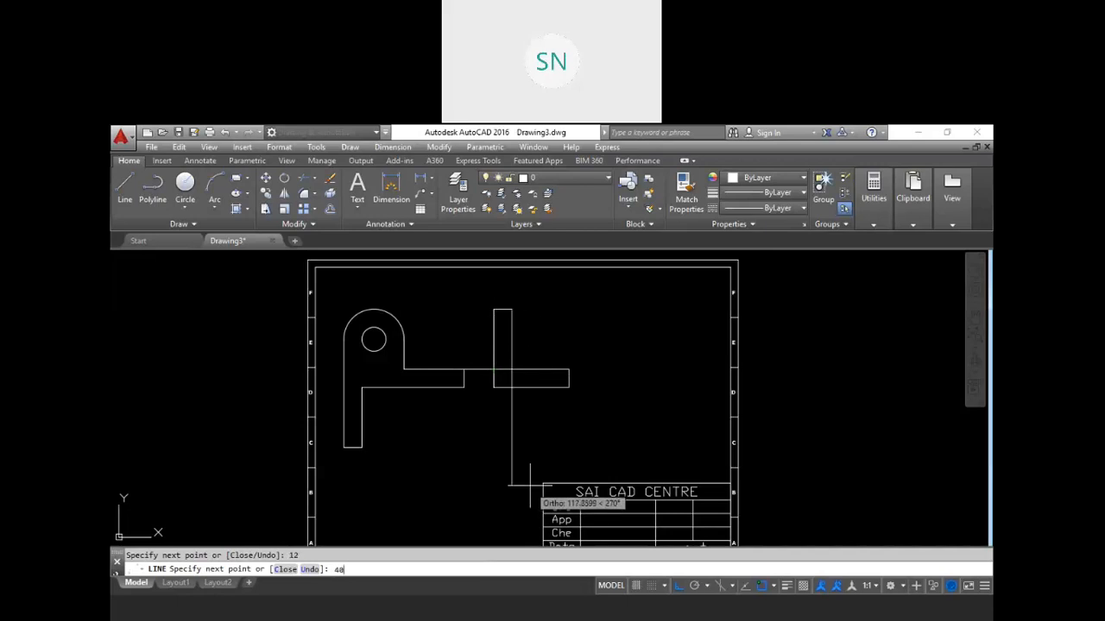
key(BackSpace)
key(Escape)
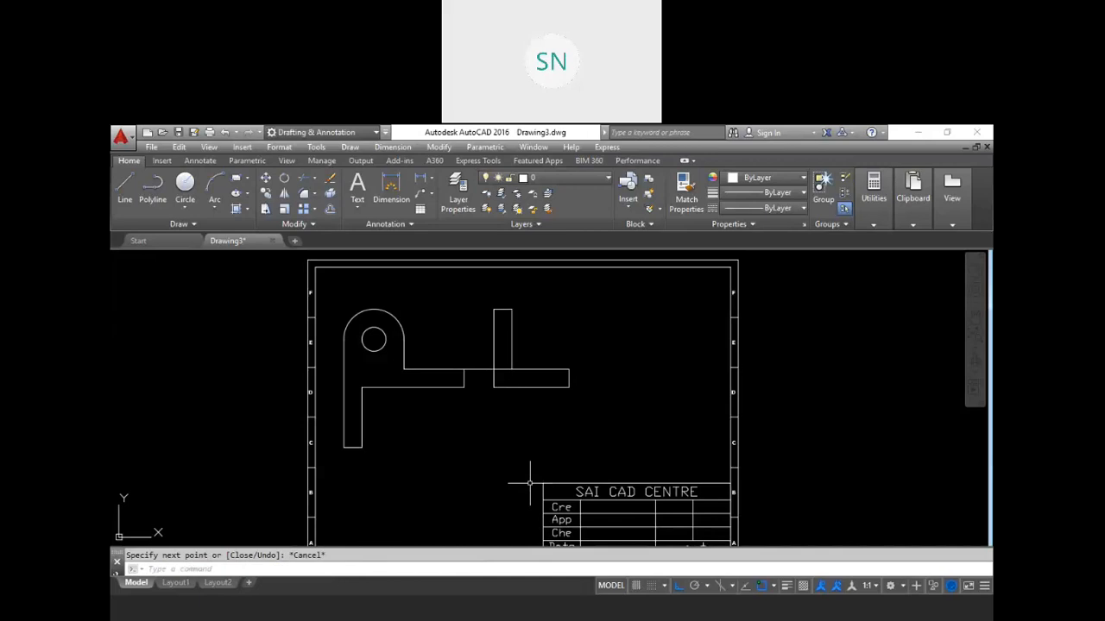
Copy the upright to the far end of the base, aligning its lower outer corner with the base's upper corner
text(C0)
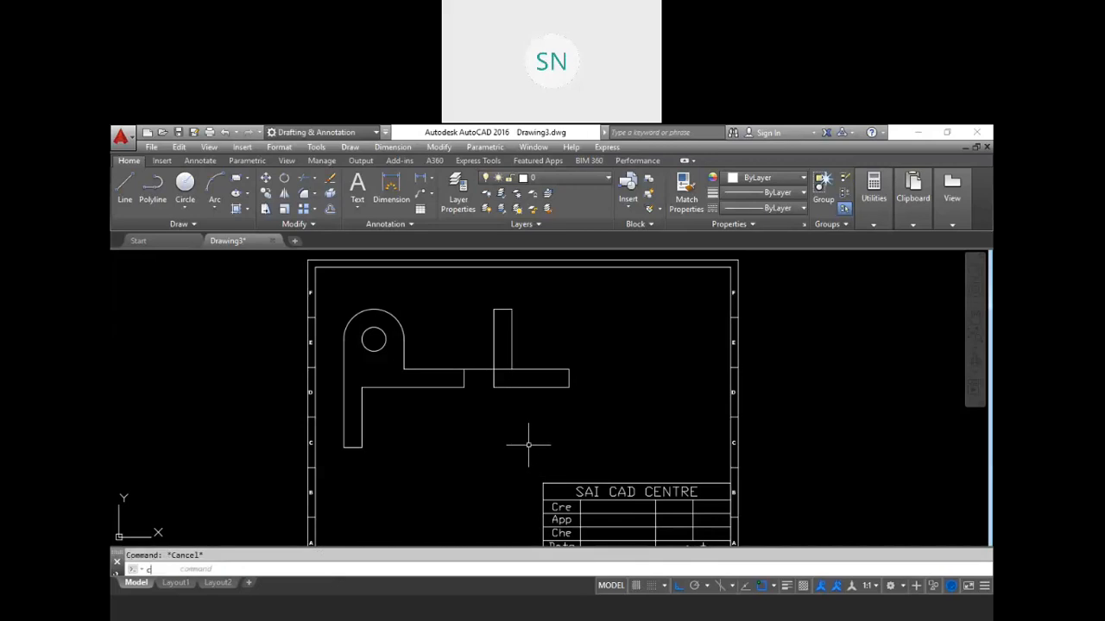
key(Return)
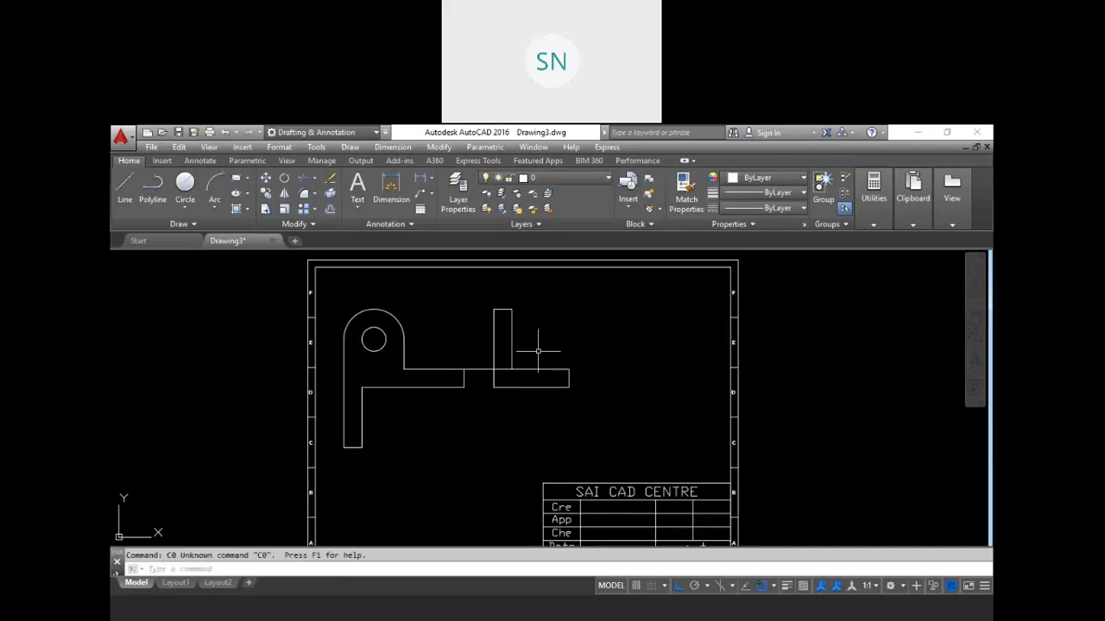
text(CO)
key(Return)
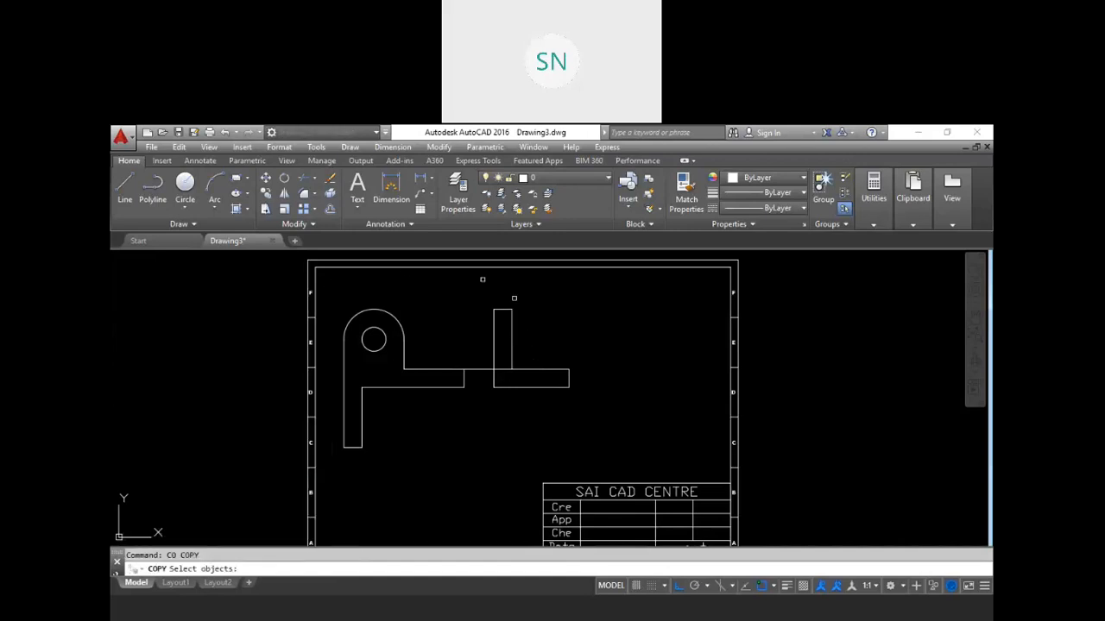
click(544, 343)
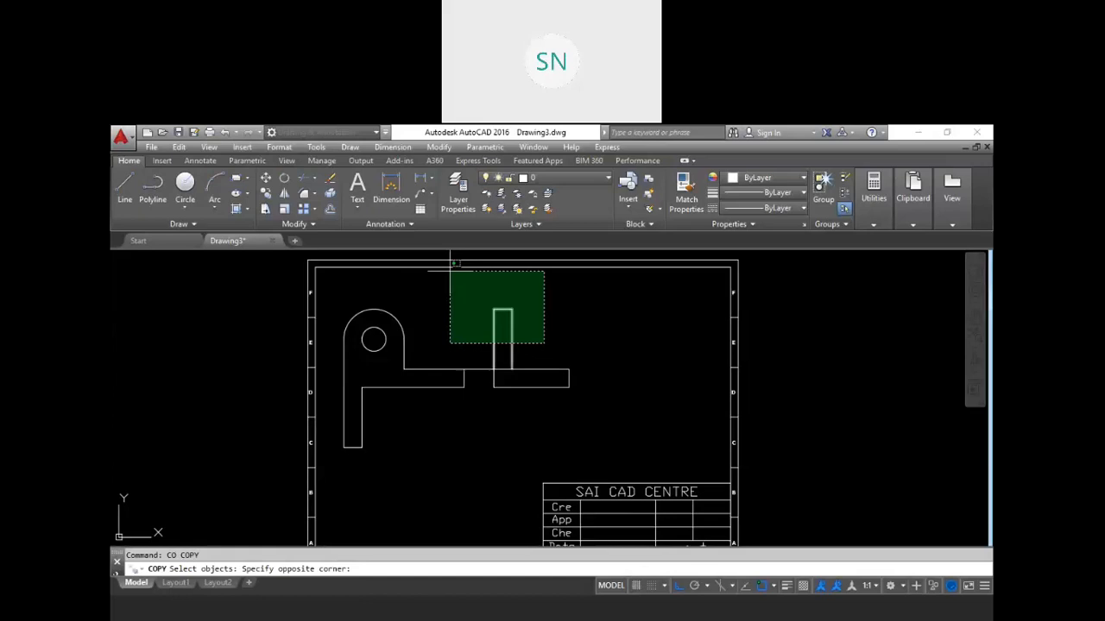
click(453, 280)
key(Return)
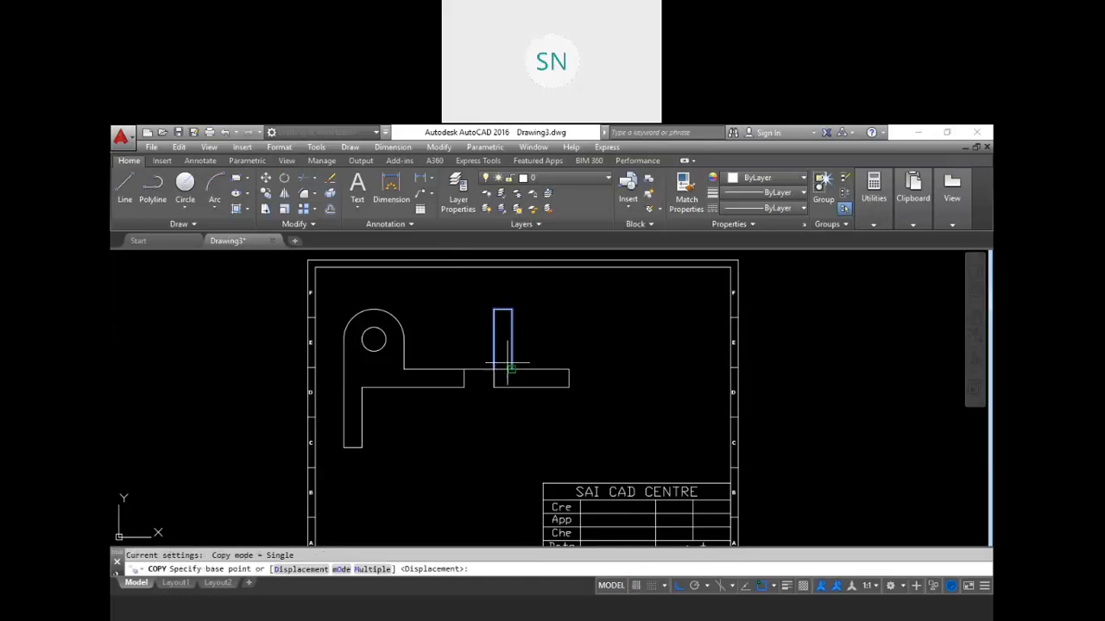
click(511, 370)
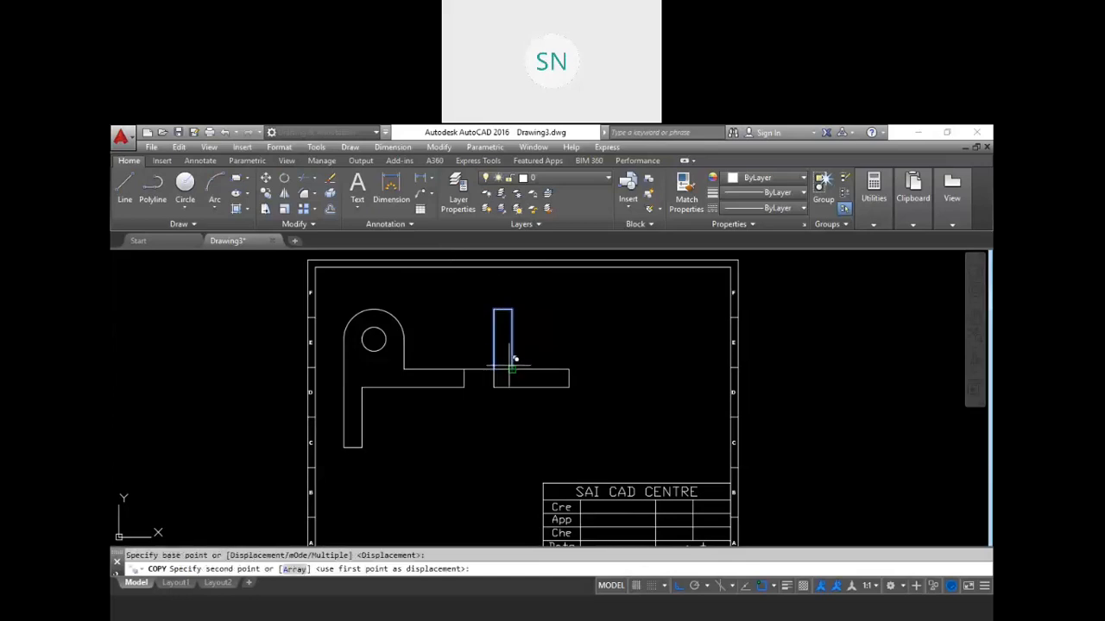
click(571, 369)
Erase the spacing line between the first view's arm and the second view
click(476, 370)
click(474, 359)
key(Escape)
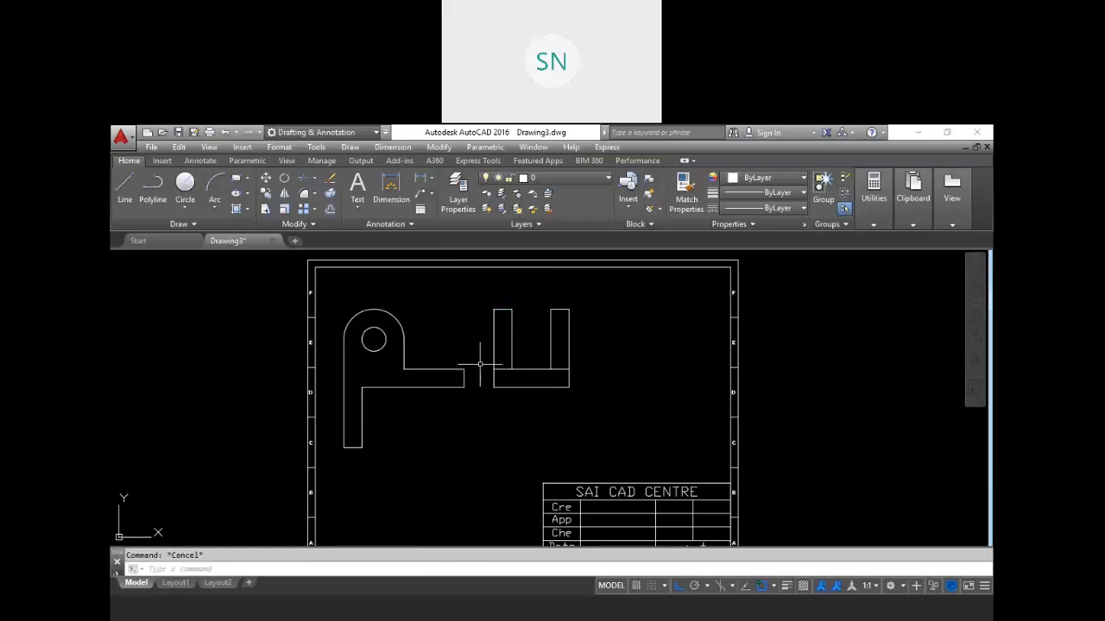
Draw a line 20 down from the base's lower left corner, then 40 horizontally beneath the base
text(l)
key(Return)
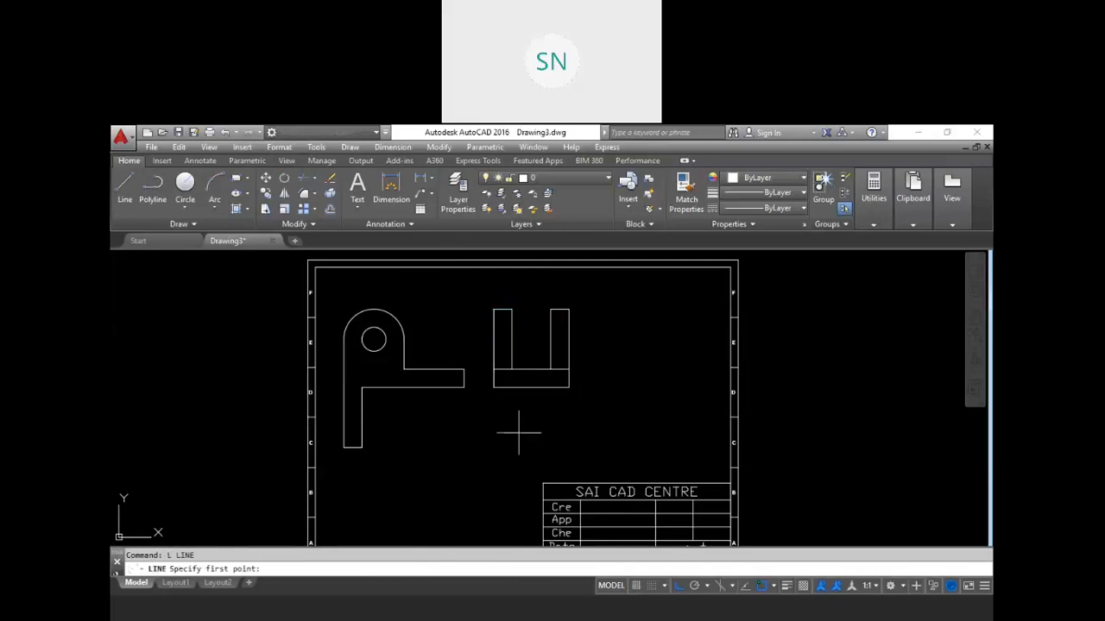
click(497, 387)
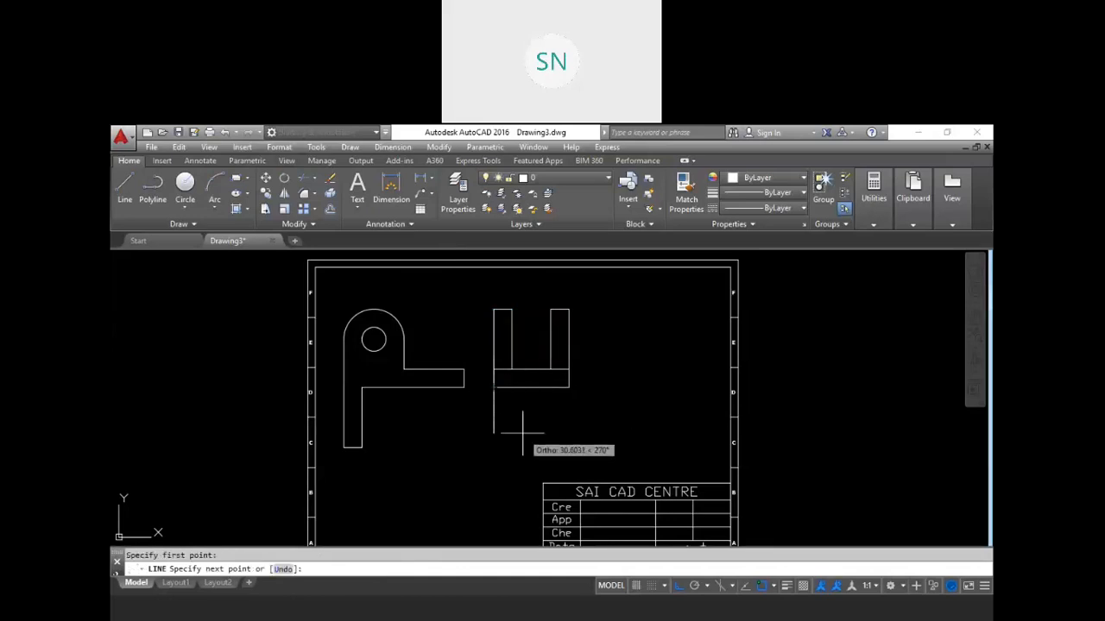
key(Return)
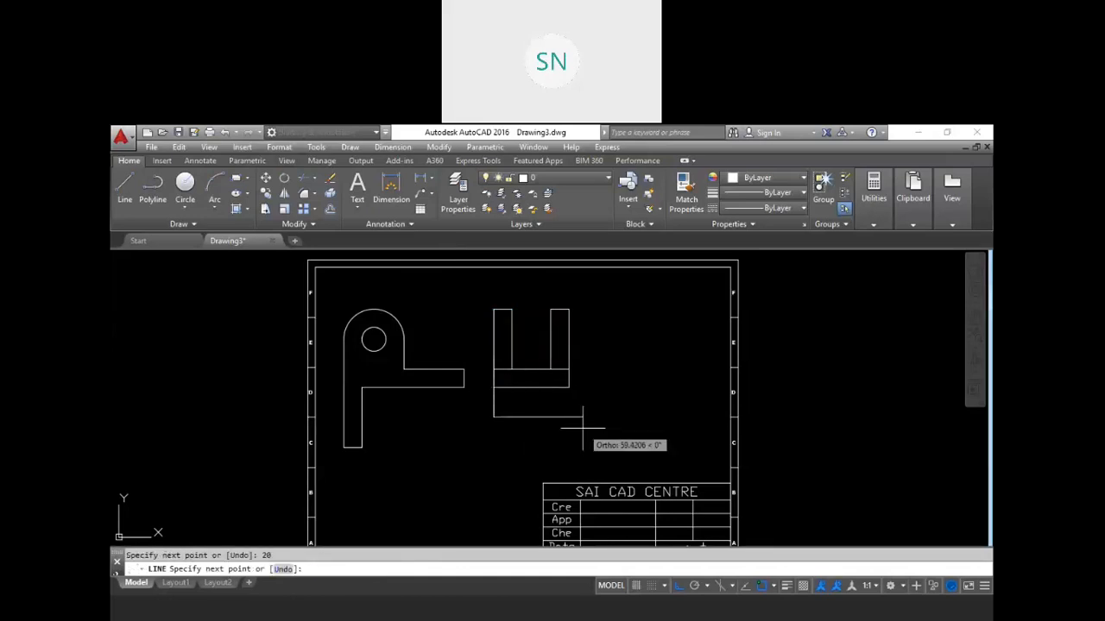
text(40)
key(Return)
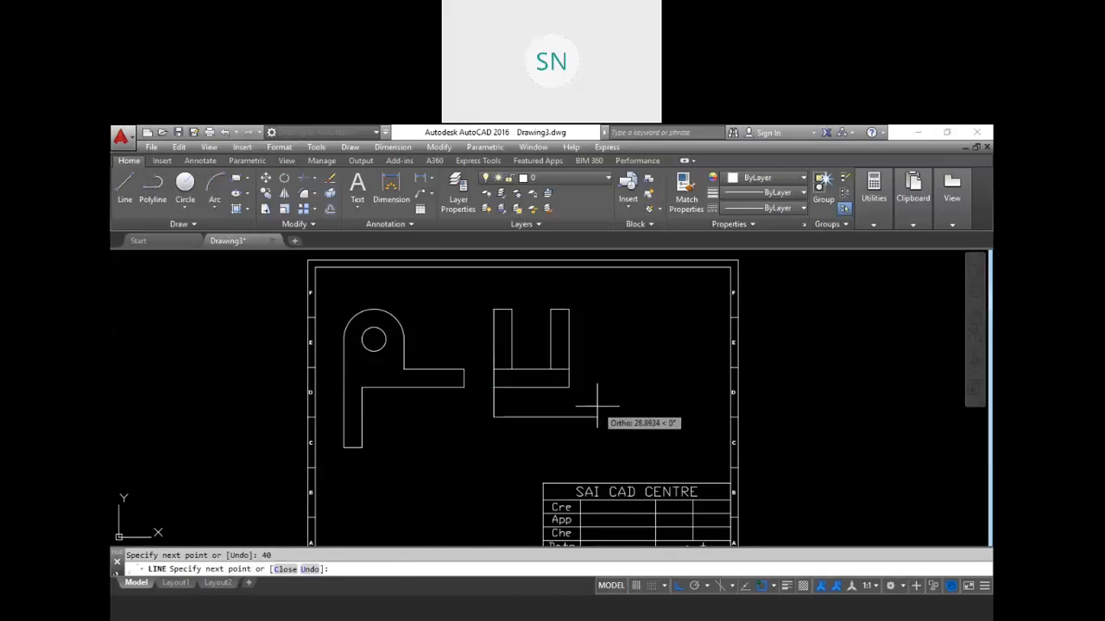
text(u)
key(Return)
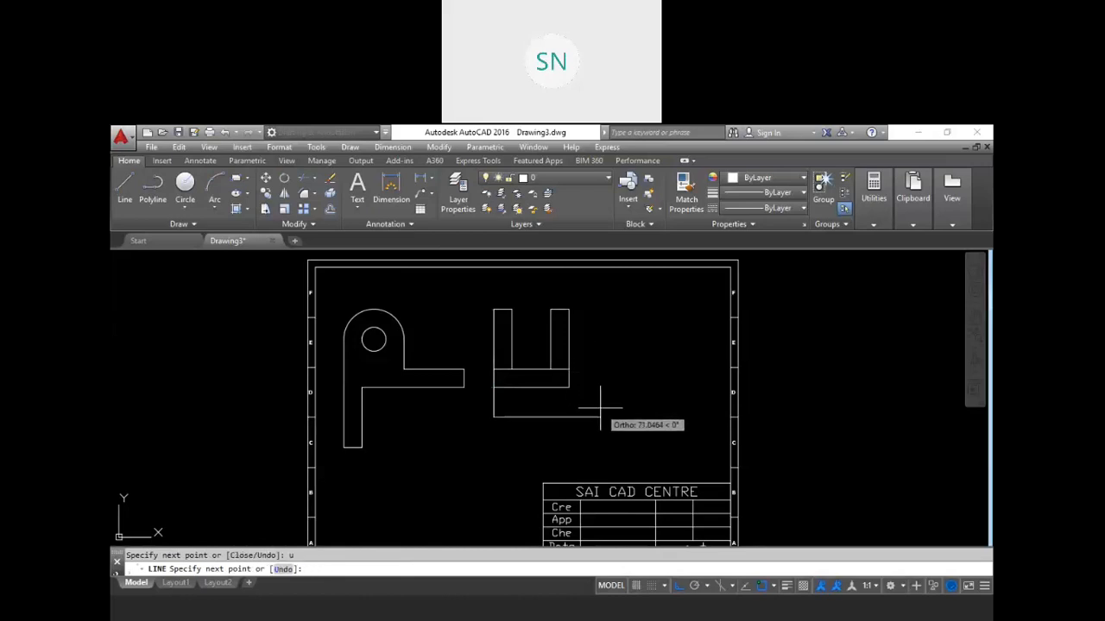
text(40)
key(Return)
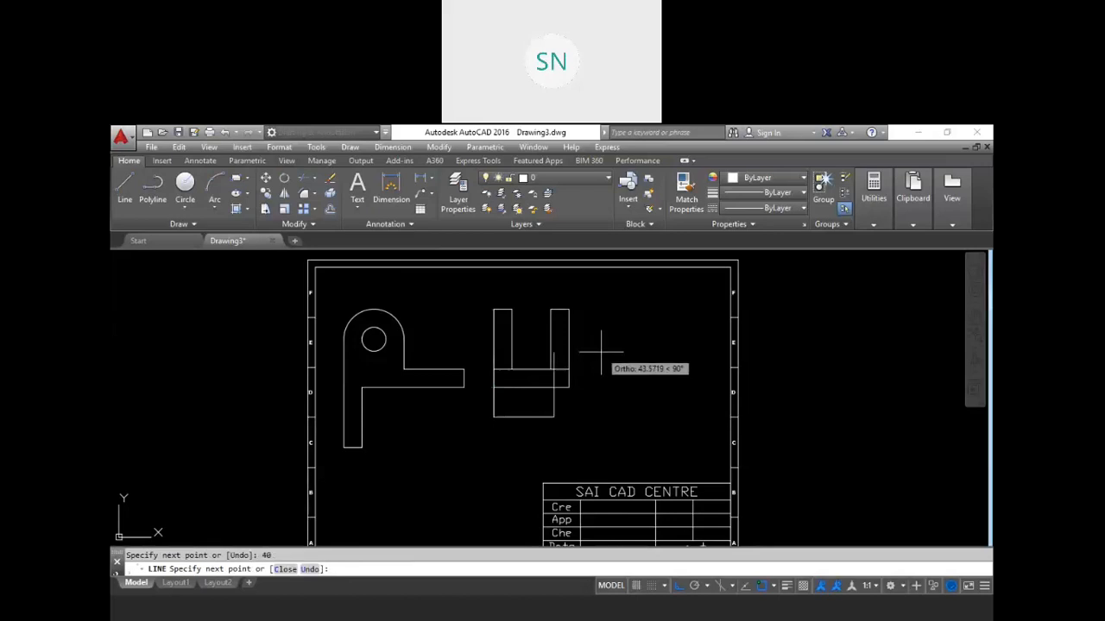
key(Escape)
Try to stretch the second view's far side inward by 1
text(s)
key(Return)
click(597, 404)
click(521, 276)
key(Return)
click(615, 354)
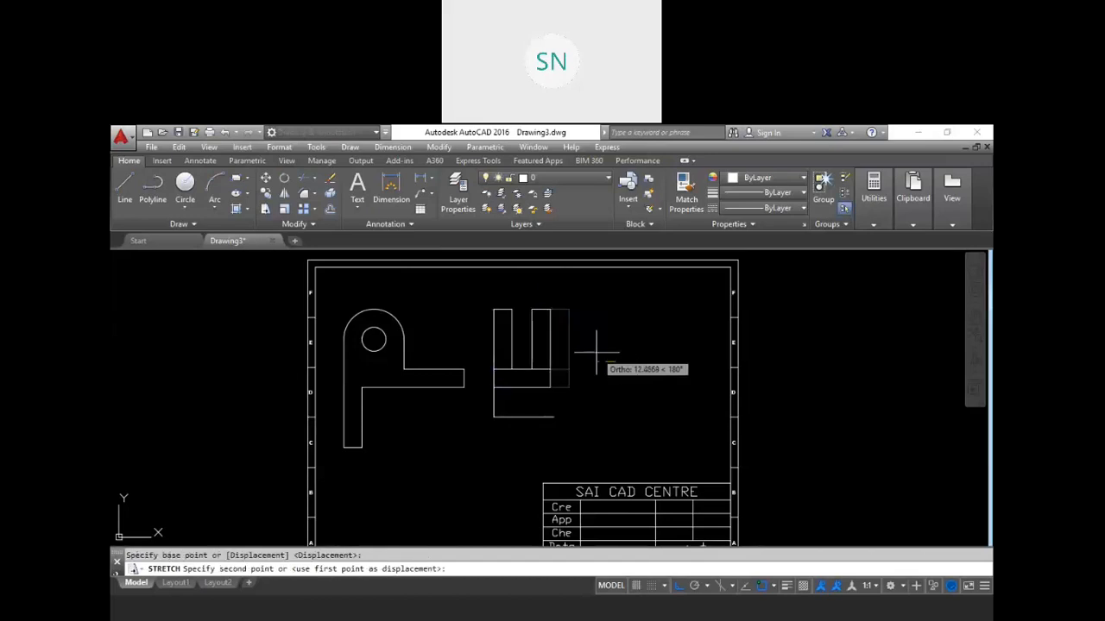
key(Return)
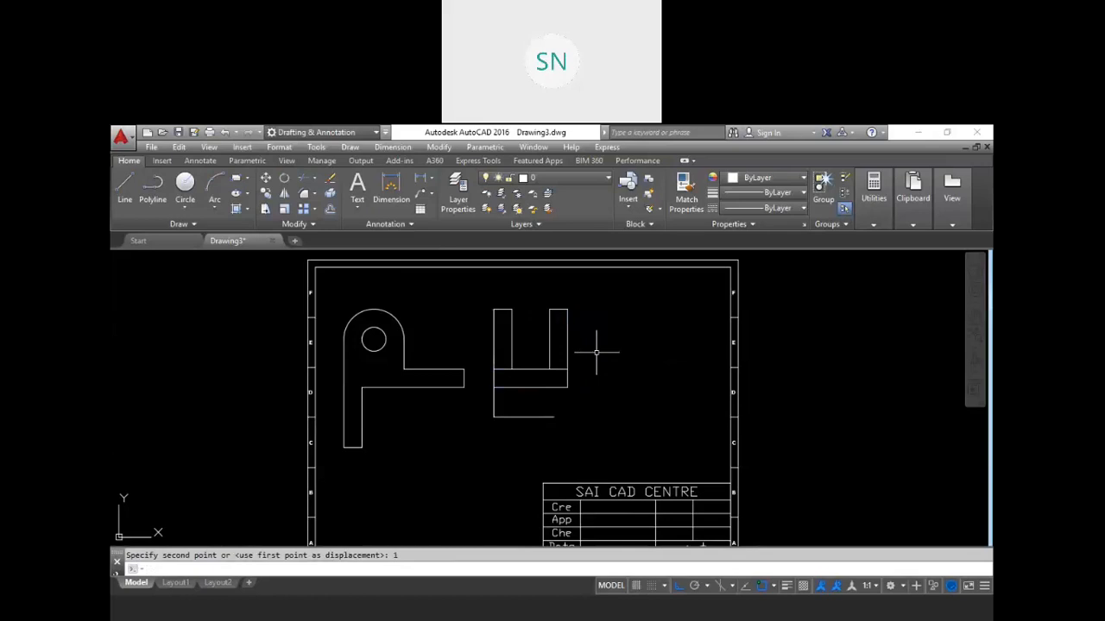
key(Escape)
Stretch the base's far end and its upright inward by 10
key(Return)
click(603, 285)
click(542, 393)
key(Return)
click(609, 399)
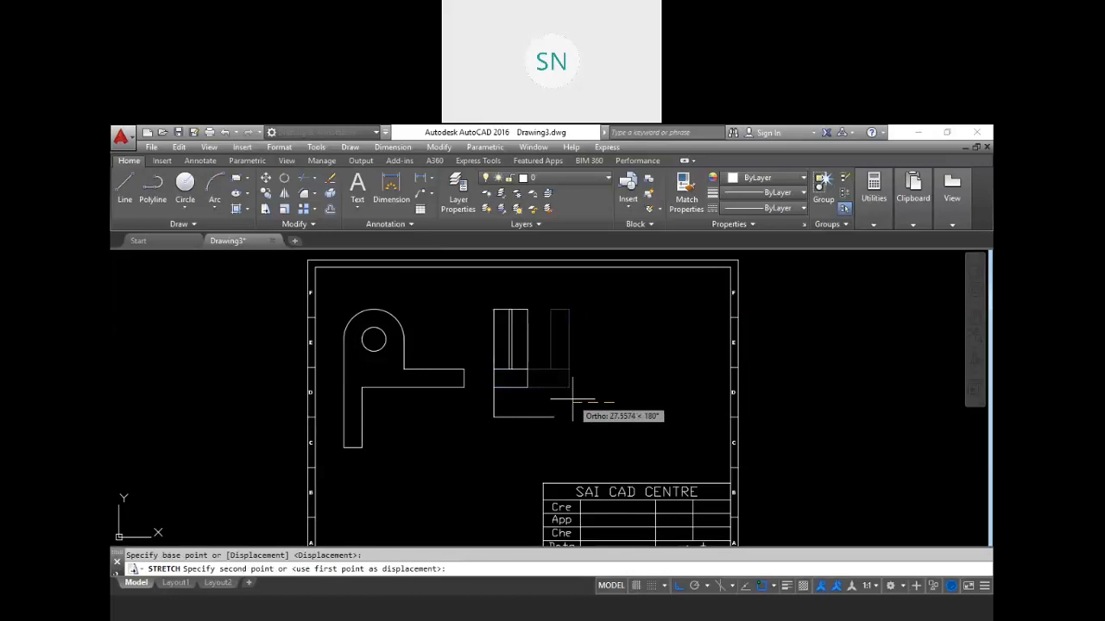
key(Return)
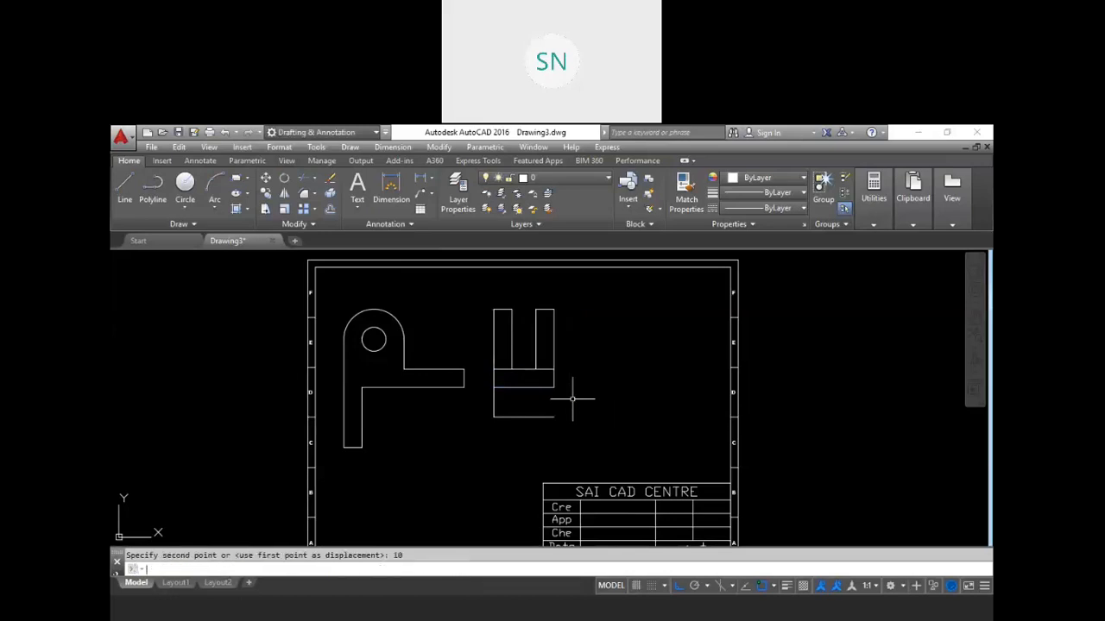
key(Escape)
Draw the missing vertical side from the base's lower right corner to the end of the horizontal line below
text(l)
key(Return)
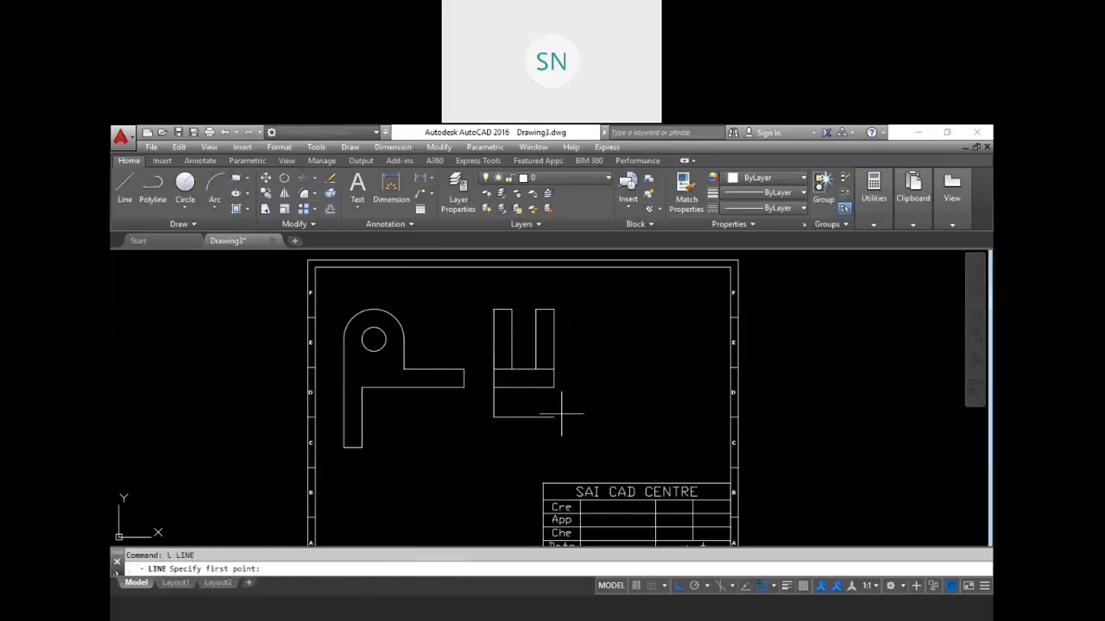
click(554, 388)
key(Escape)
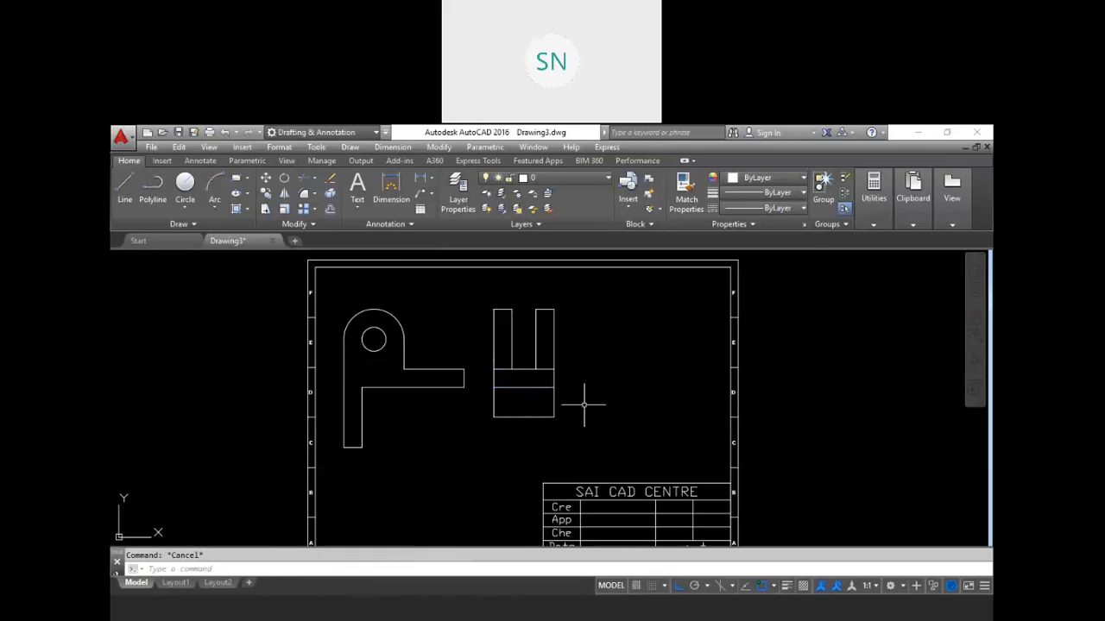
Draw a circle of radius 20 centred on the midpoint of the lowest edge, reaching its corner
text(c)
key(Return)
click(524, 418)
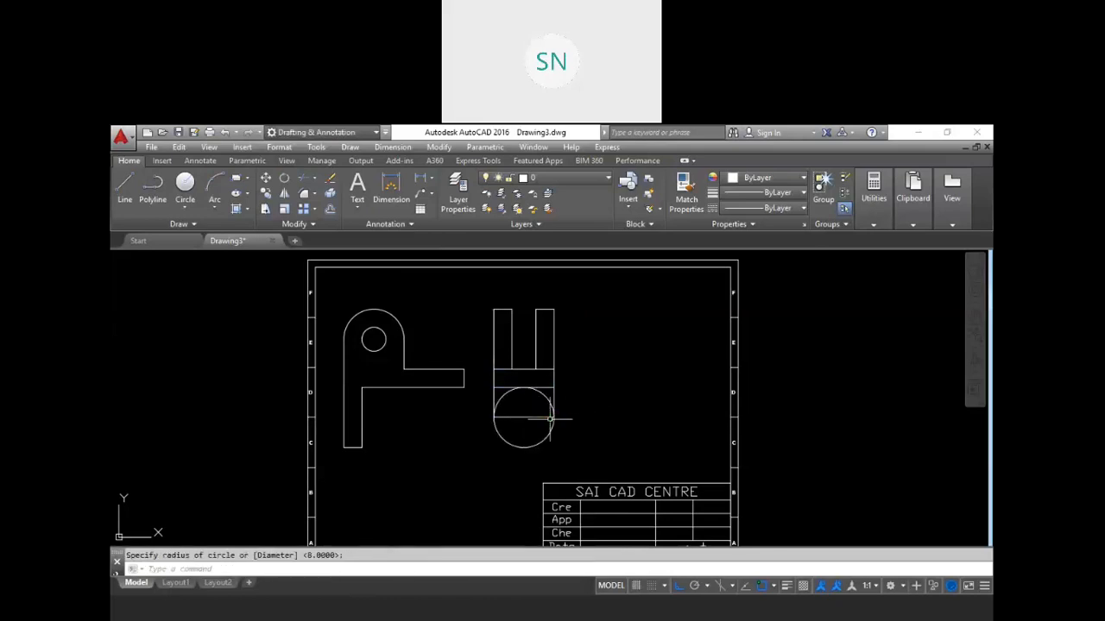
click(553, 420)
Trim away the circle's upper half and erase the horizontal line through its centre
text(tr)
key(Return)
key(Return)
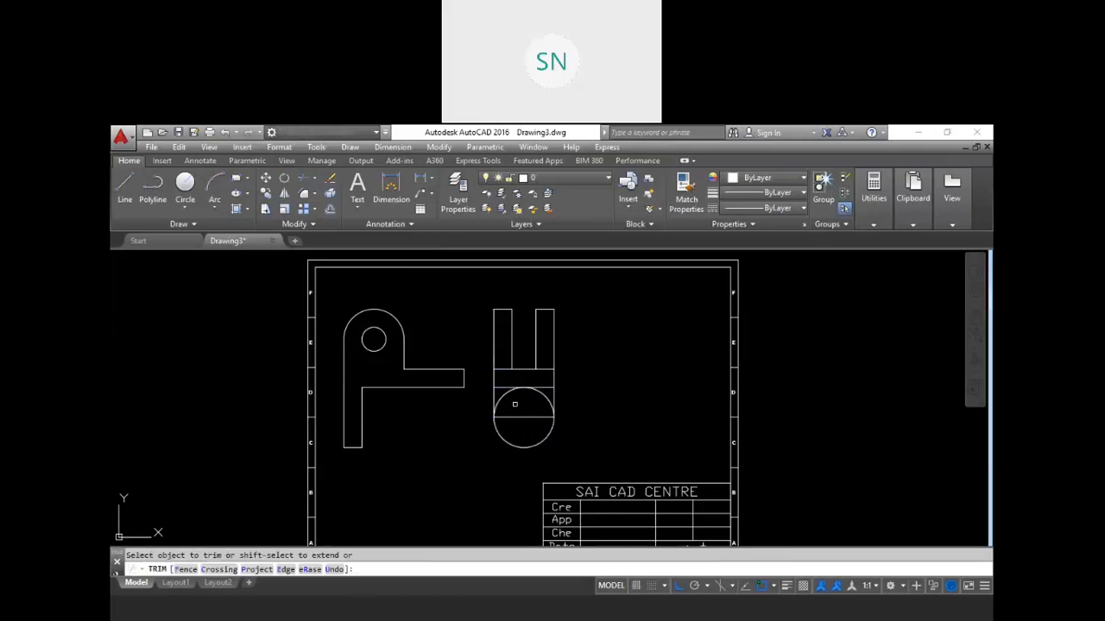
click(501, 399)
click(541, 399)
key(Escape)
click(523, 418)
key(Delete)
key(Escape)
Draw a circular hole of radius about 8 concentric with the second view's rounded end
text(c)
key(Return)
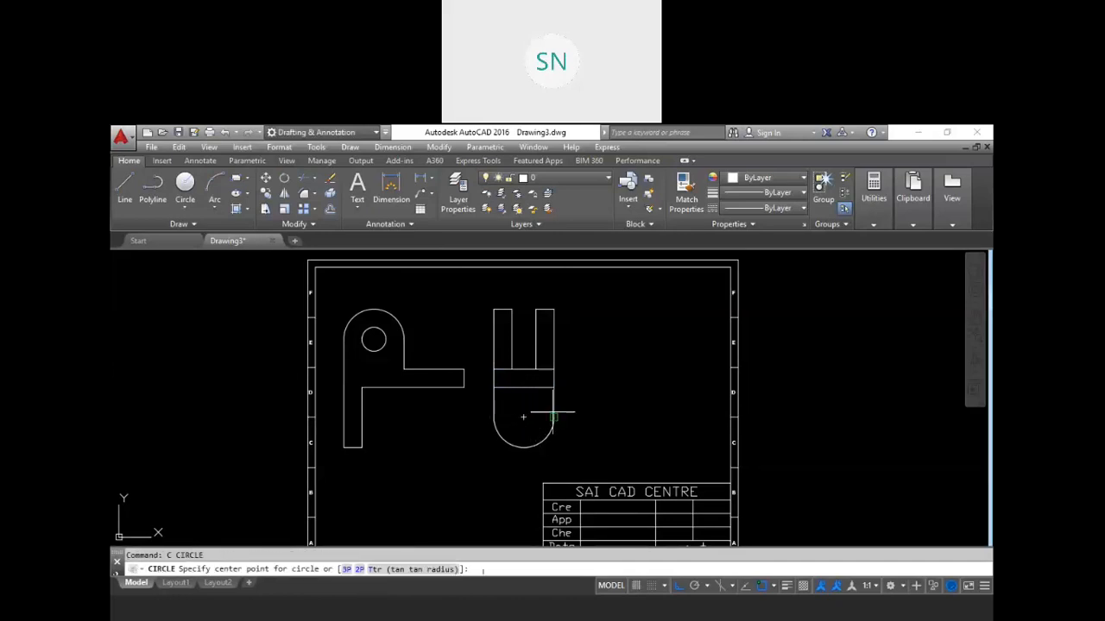
click(523, 419)
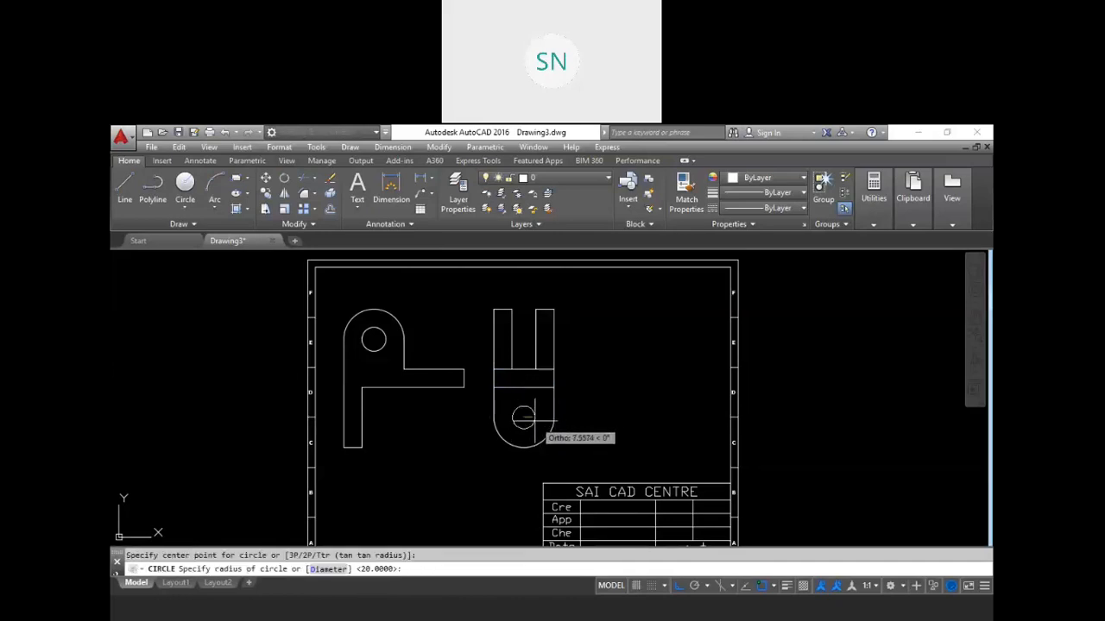
click(536, 419)
key(Escape)
Switch from model space to Layout1 to show the drawing on its paper sheet
mouse_move(588, 418)
middle_down()
mouse_move(623, 427)
mouse_move(600, 412)
middle_up()
scroll(636, 424, down, 2)
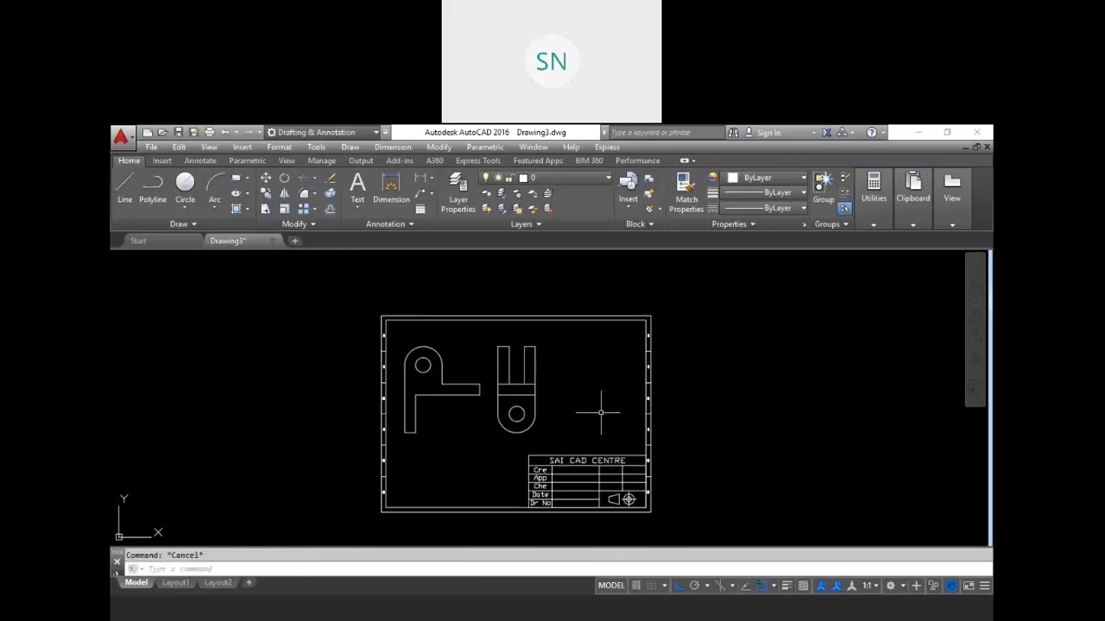
middle_drag(601, 412, 583, 408)
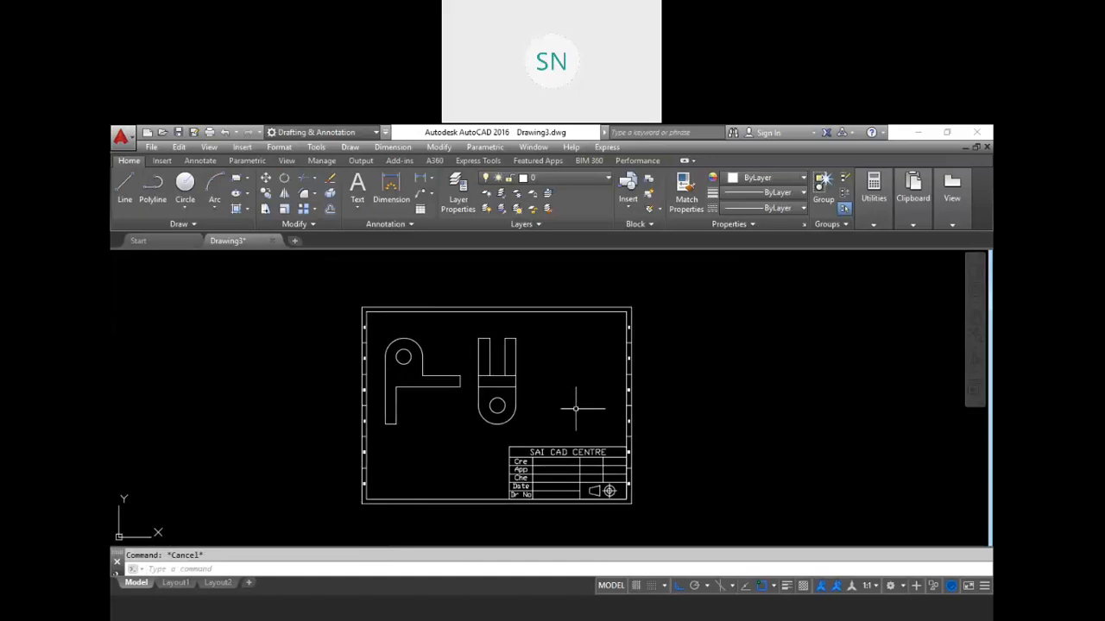
click(176, 583)
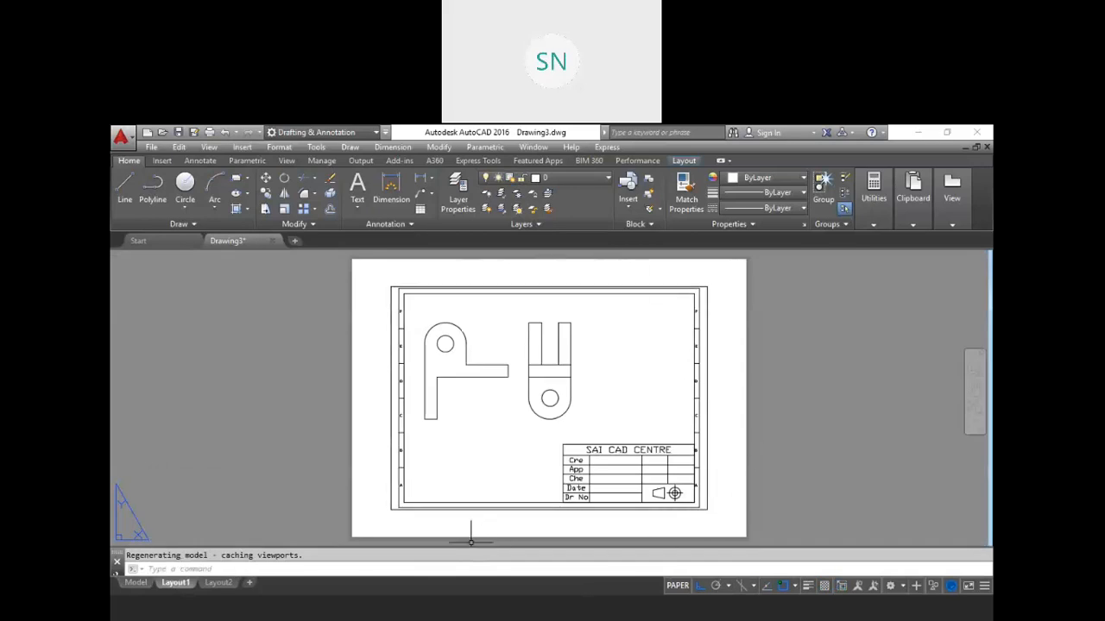
Compare model space with Layout1 and return to model space at the sheet frame
click(136, 583)
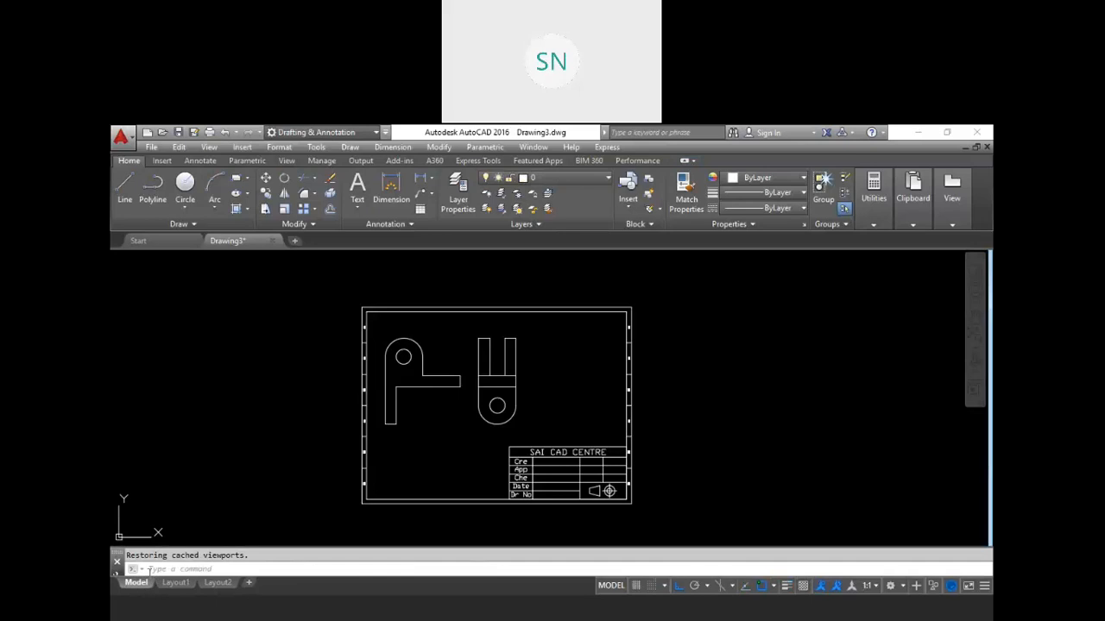
click(175, 583)
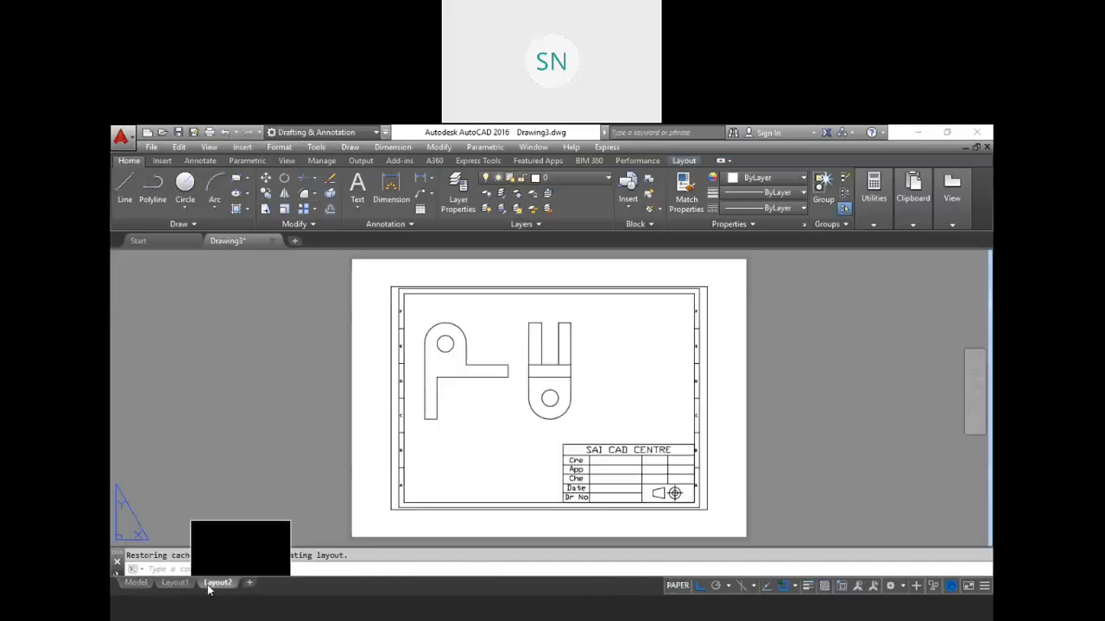
click(138, 583)
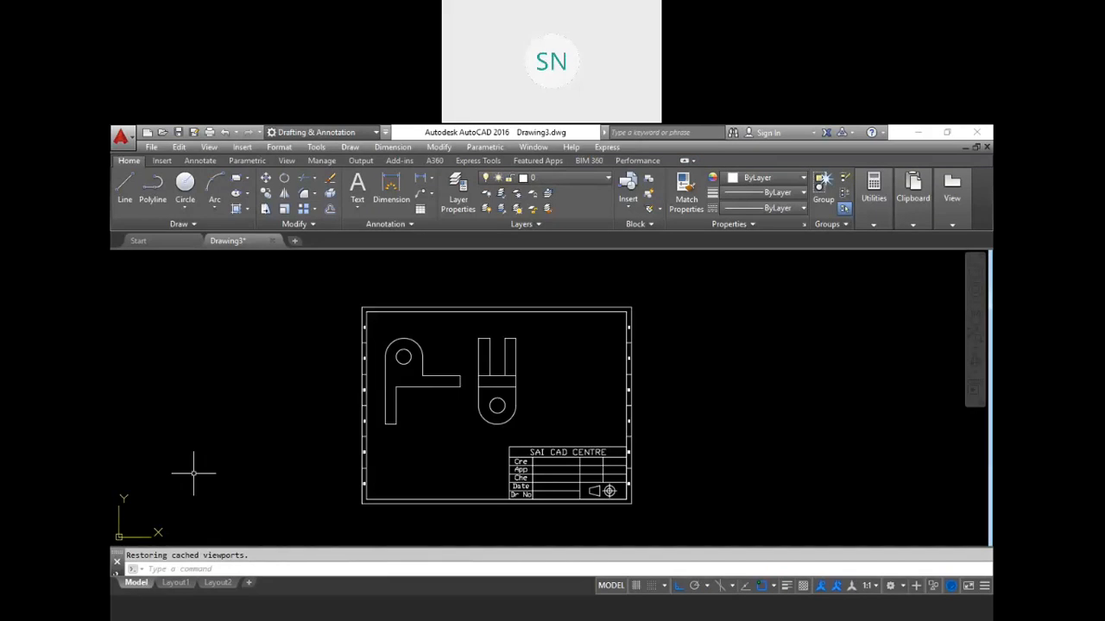
scroll(372, 397, down, 2)
middle_drag(371, 397, 340, 393)
key(Escape)
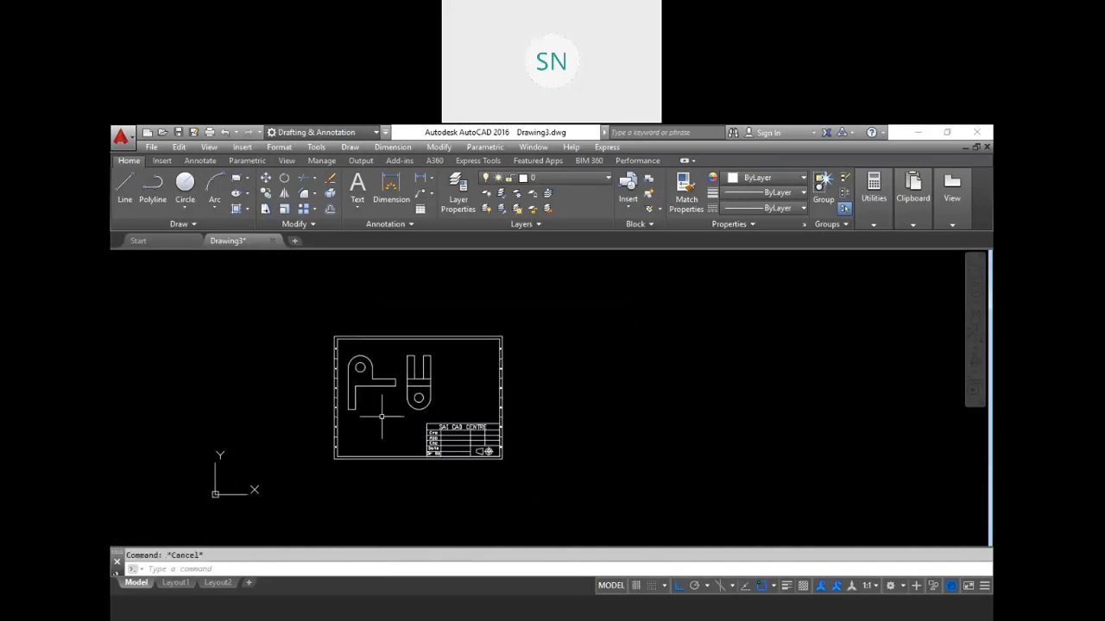
scroll(382, 406, up, 2)
scroll(564, 285, up, 2)
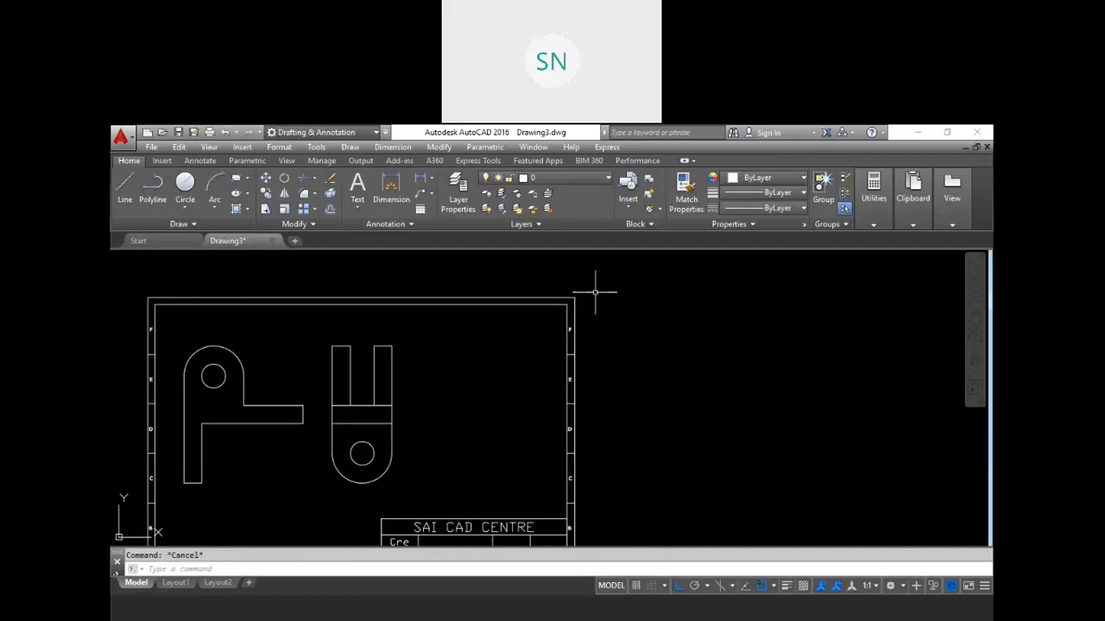
Draw three connected 5-unit lines from the outer frame's upper-right corner, going up, right and down
text(l)
key(Return)
scroll(592, 287, up, 2)
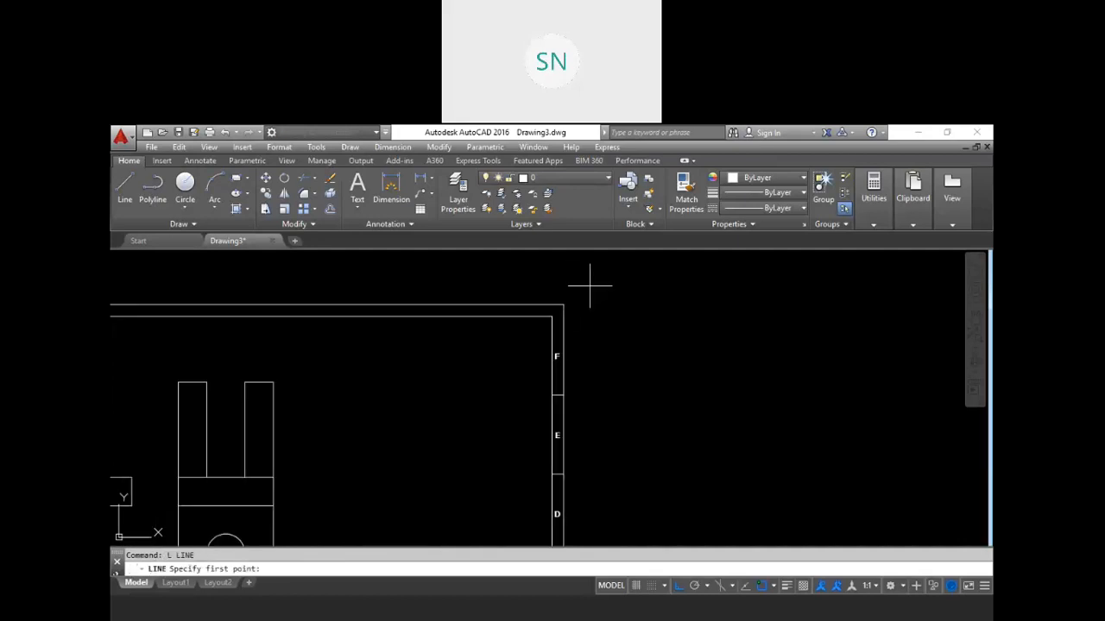
click(563, 304)
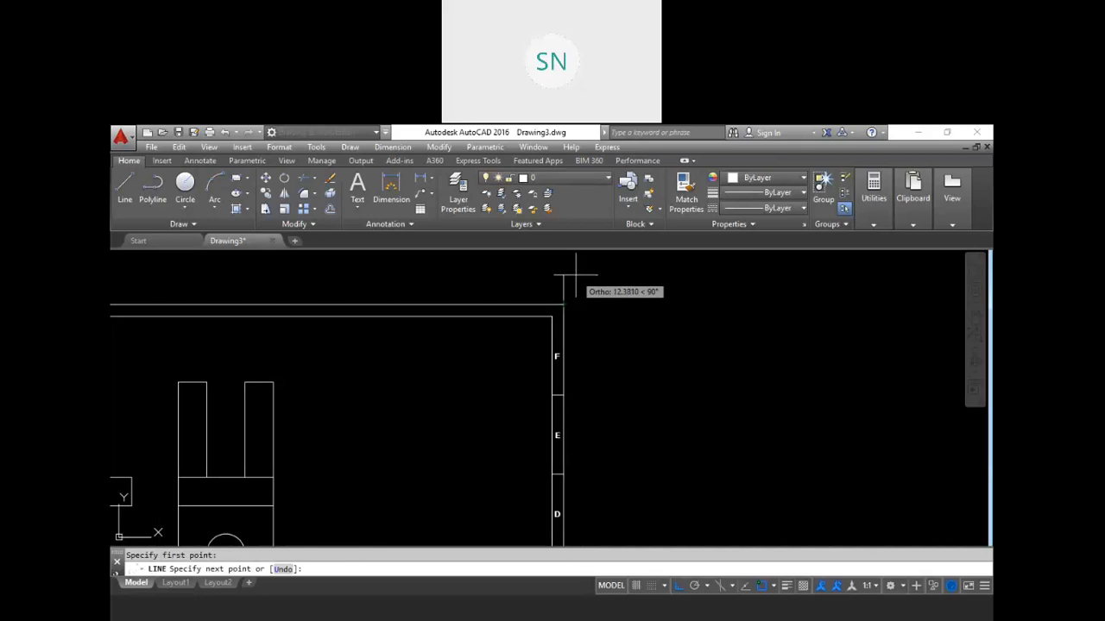
text(5)
key(Return)
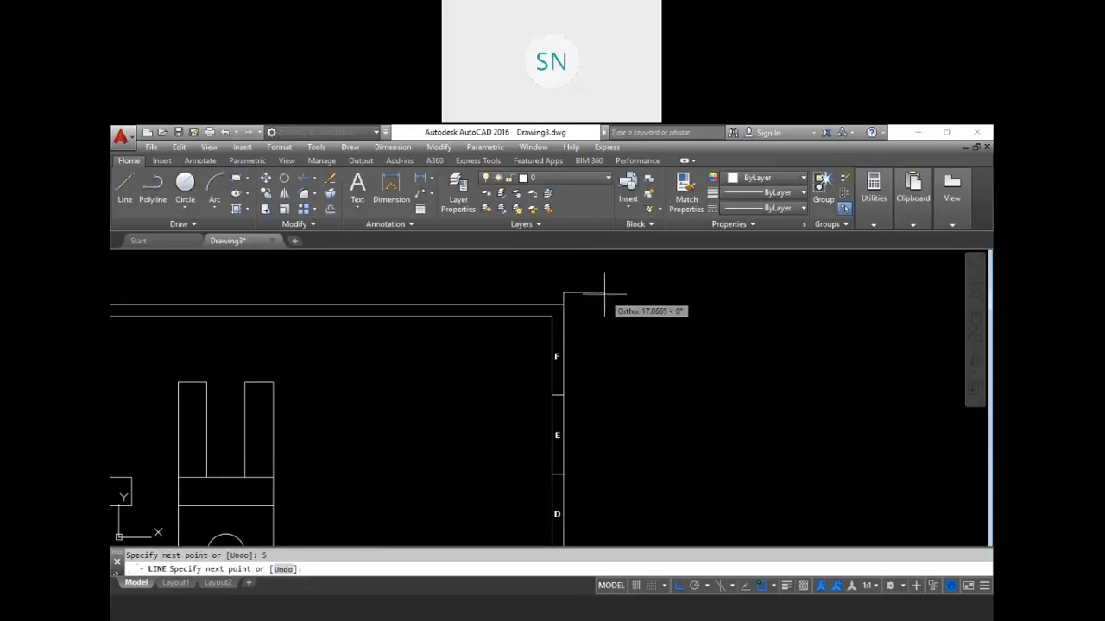
text(5)
key(Return)
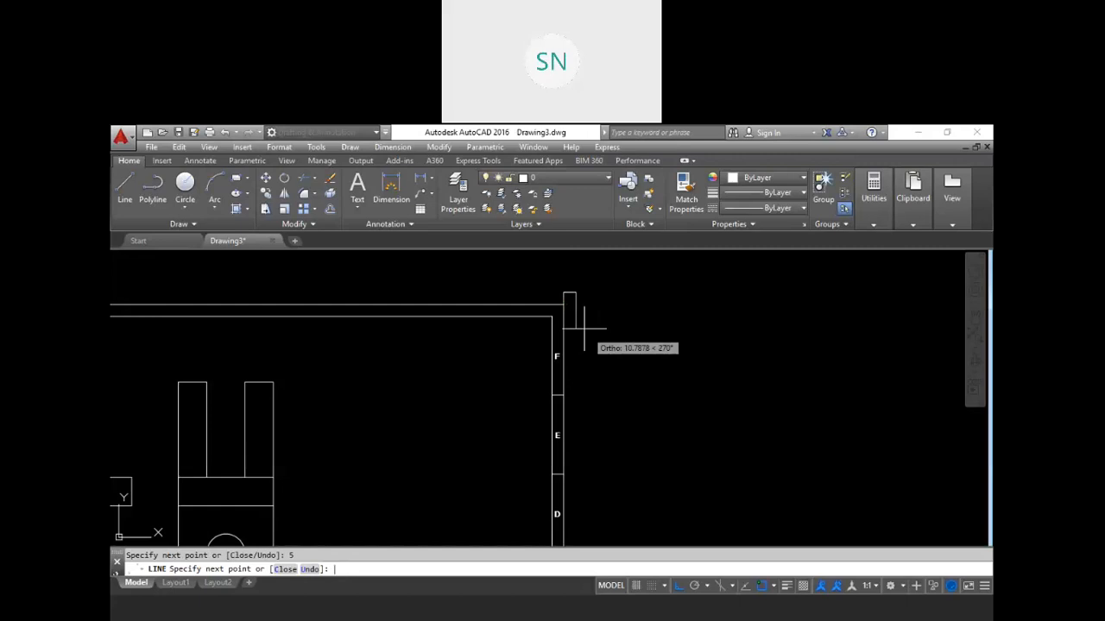
key(Escape)
Erase the vertical line touching the frame's upper-right corner, leaving a detached L-shaped corner mark
scroll(572, 317, up, 3)
click(566, 278)
click(535, 277)
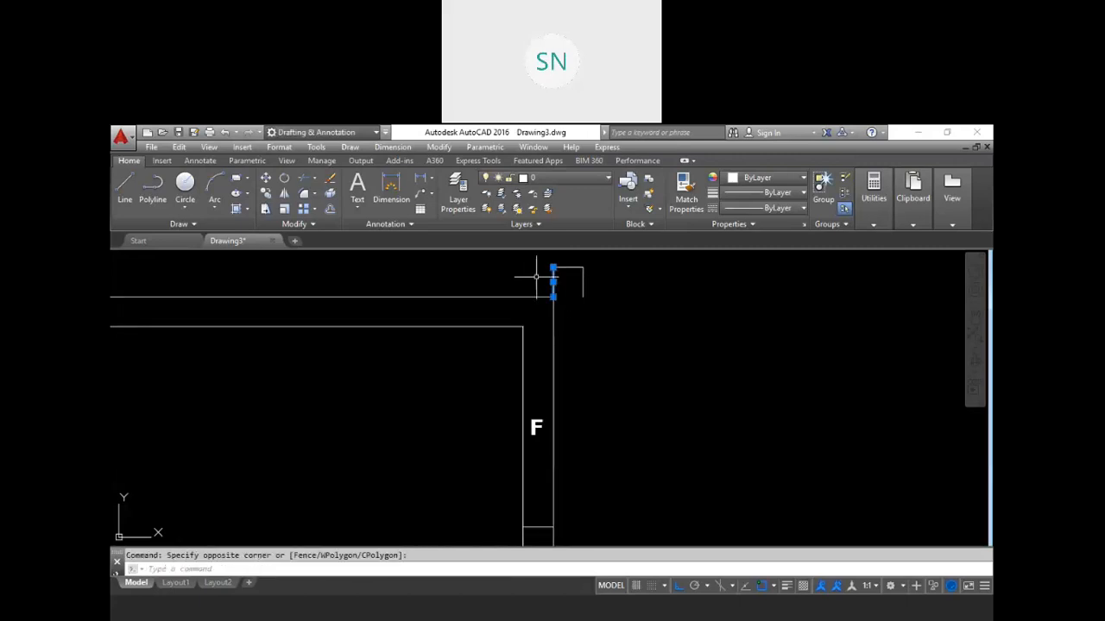
text(e)
key(Return)
scroll(639, 285, down, 5)
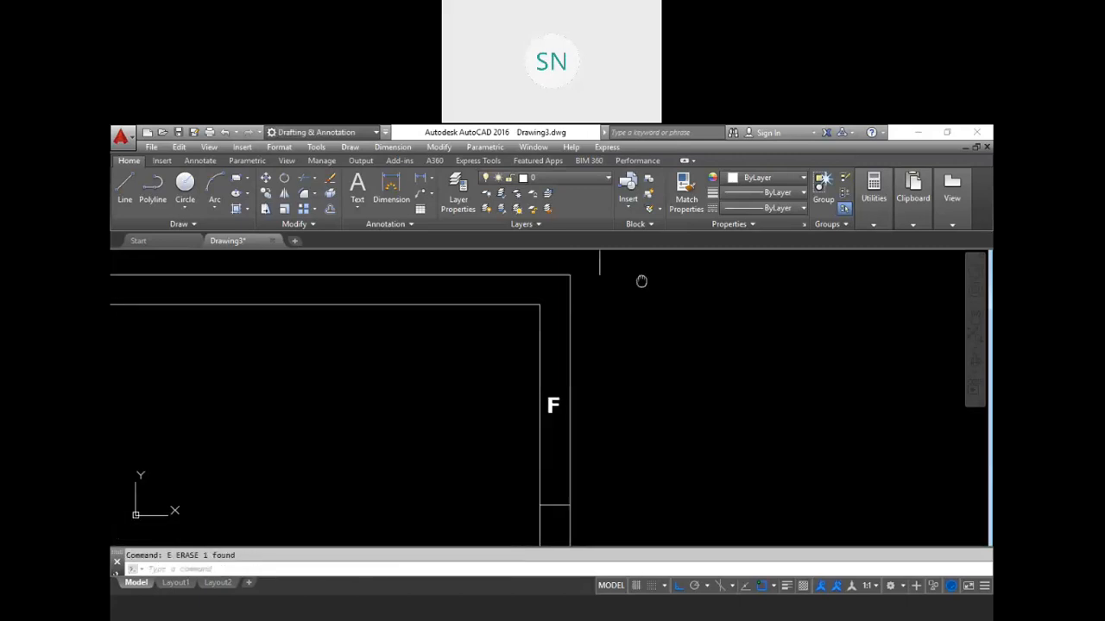
Draw three connected 5-unit lines from the outer frame's lower-left corner, going left, down and right
middle_drag(498, 426, 592, 302)
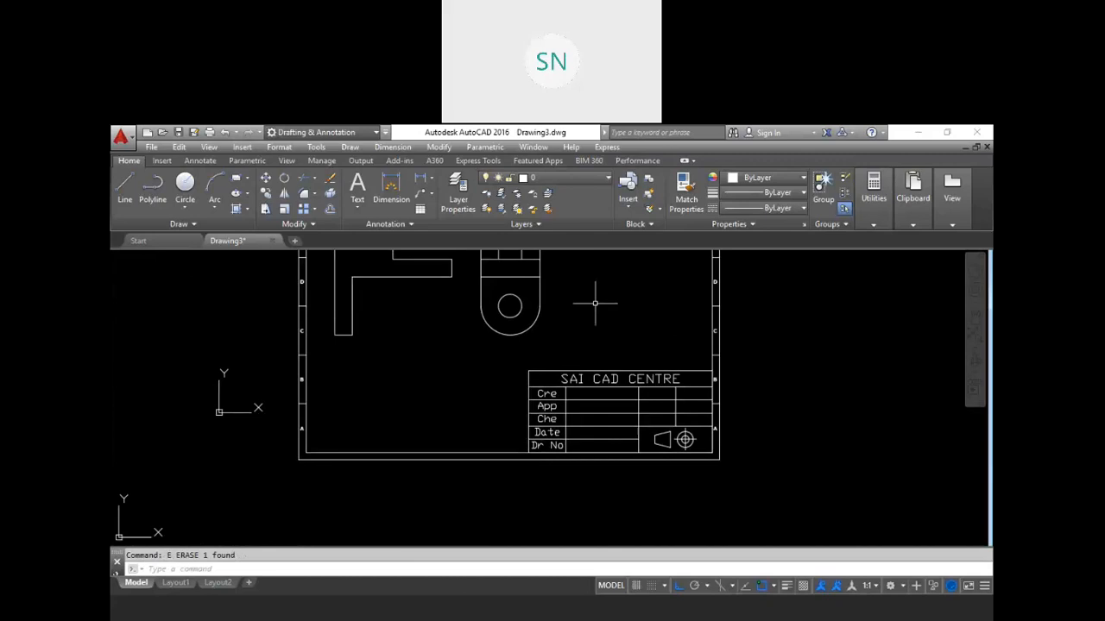
scroll(305, 460, up, 4)
scroll(305, 460, up, 2)
middle_drag(327, 455, 408, 402)
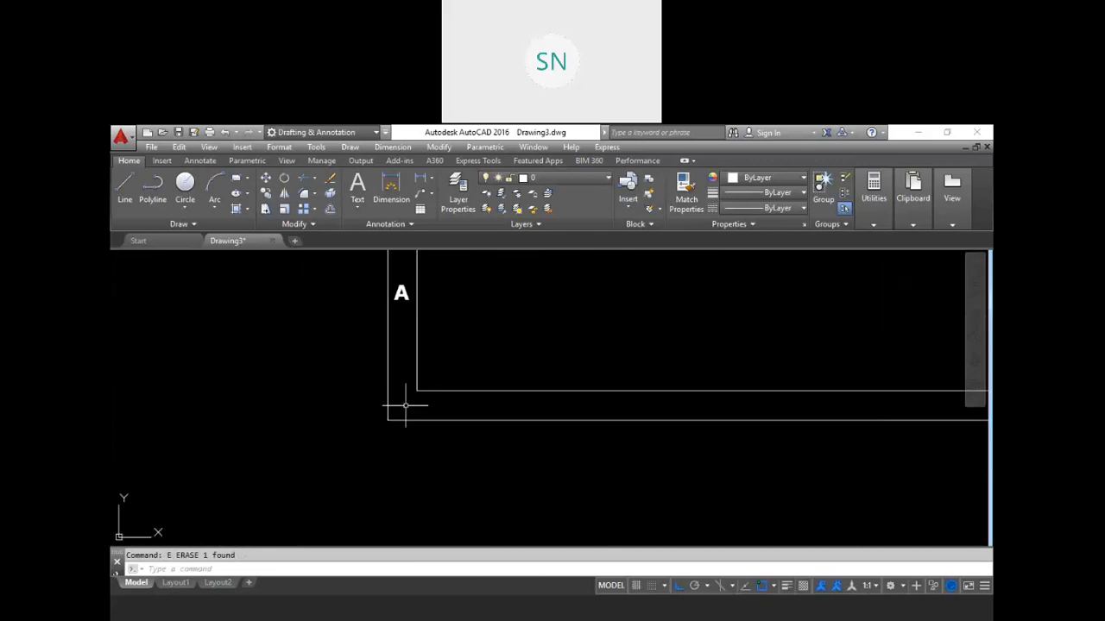
text(l)
key(Return)
click(388, 420)
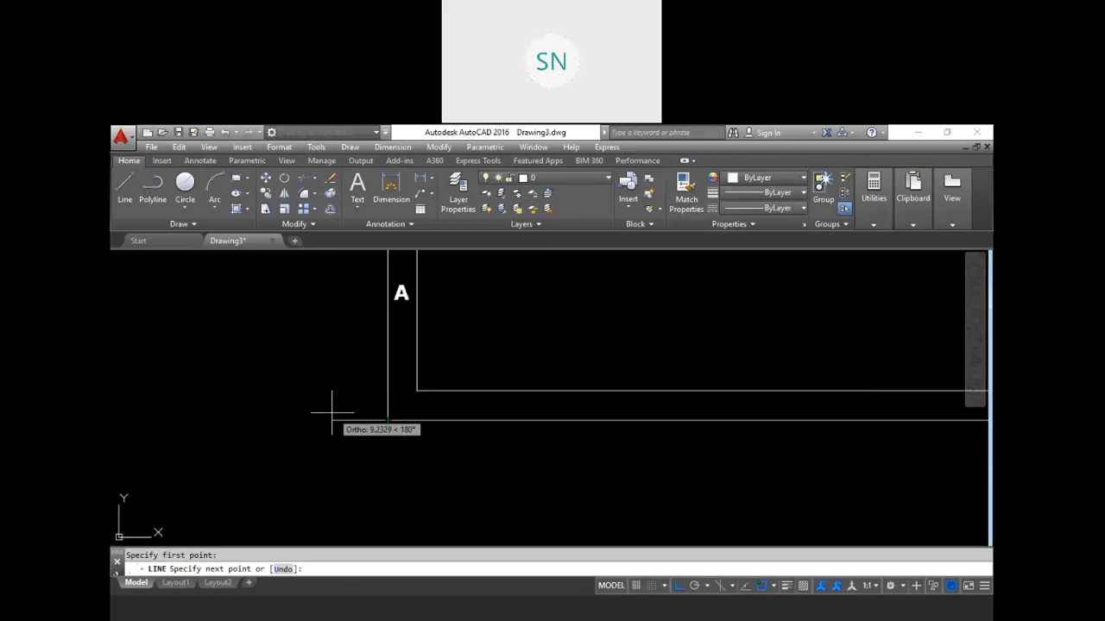
text(5)
key(Return)
text(5)
key(Return)
text(5)
key(Return)
key(Escape)
key(Escape)
Erase the horizontal line touching the frame's lower-left corner, leaving a detached L-shaped corner mark
click(377, 430)
click(354, 404)
key(Escape)
click(372, 427)
click(368, 407)
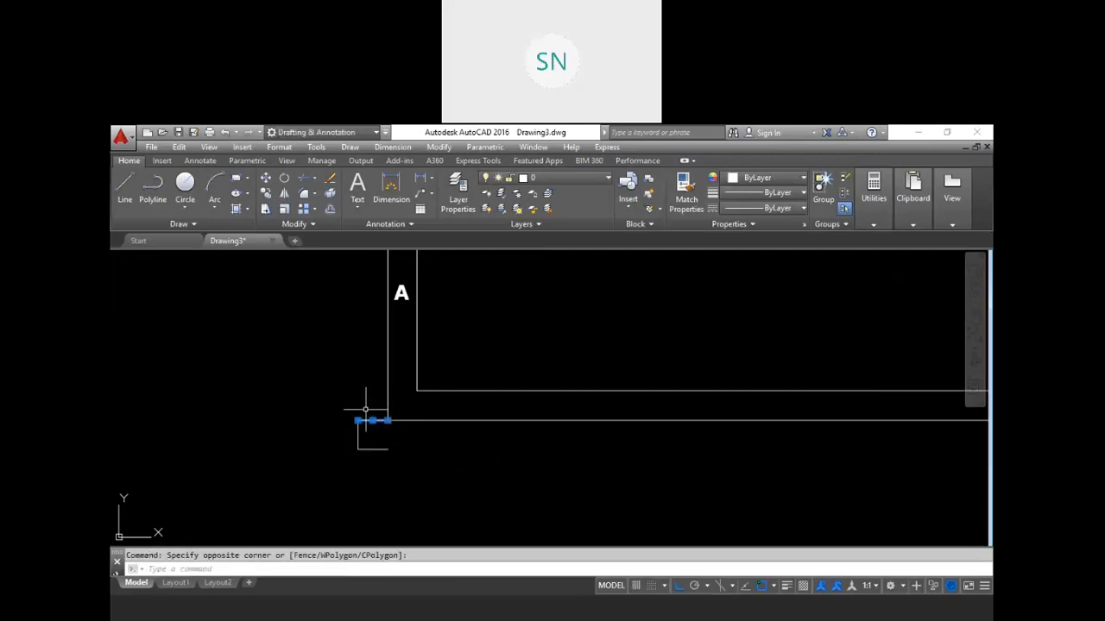
text(e)
key(Return)
scroll(366, 411, down, 5)
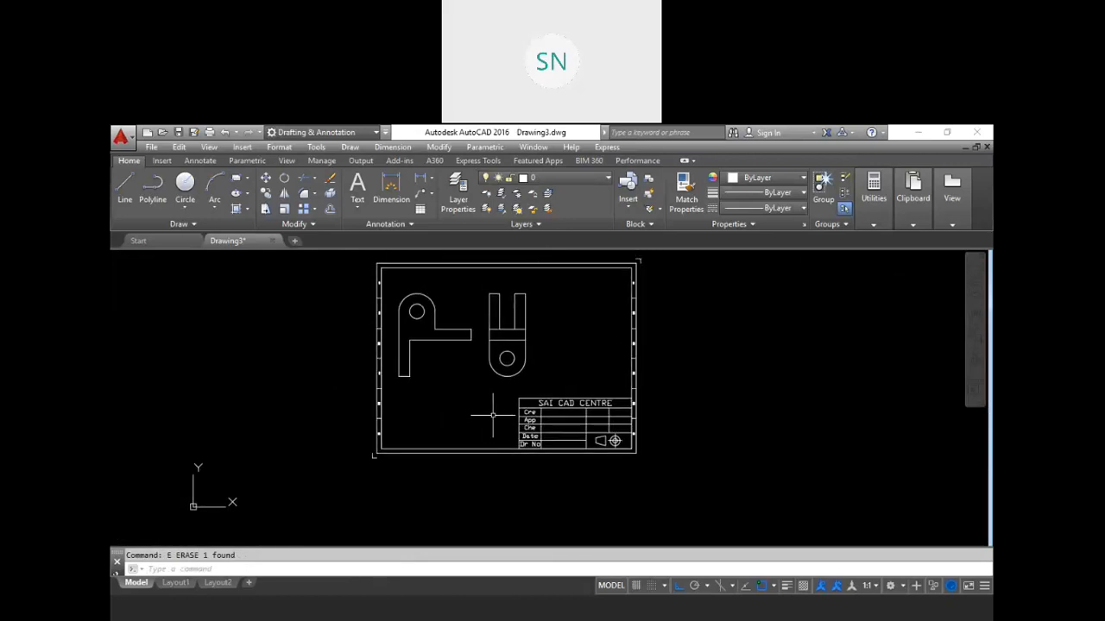
middle_drag(542, 373, 529, 384)
Start the Plot command for the model and continue with a single sheet
key(Escape)
key(ctrl+p)
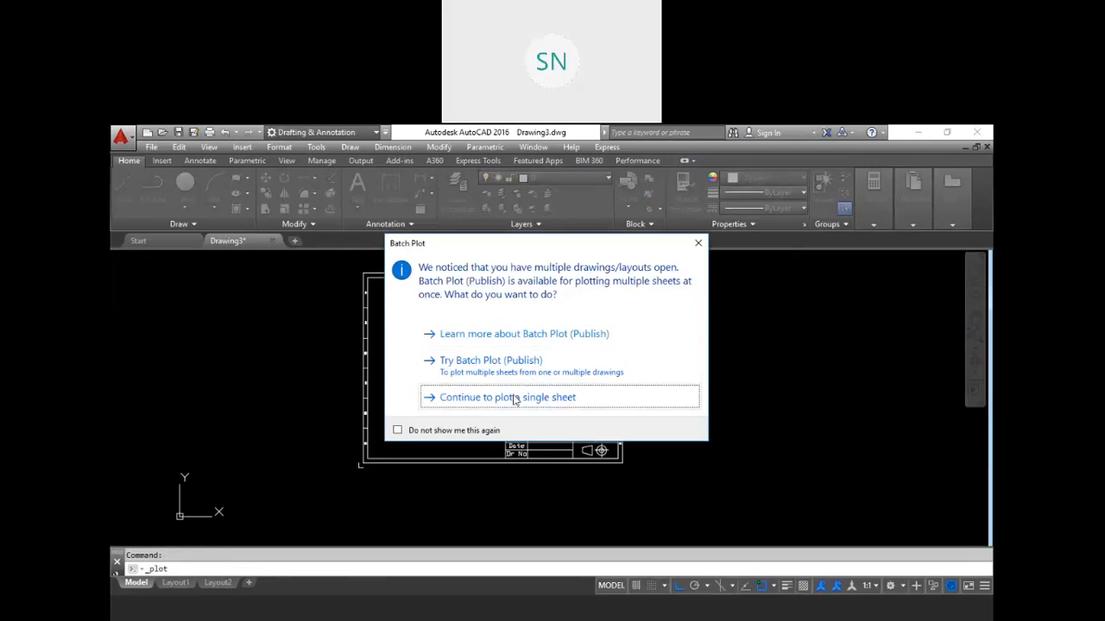
click(698, 242)
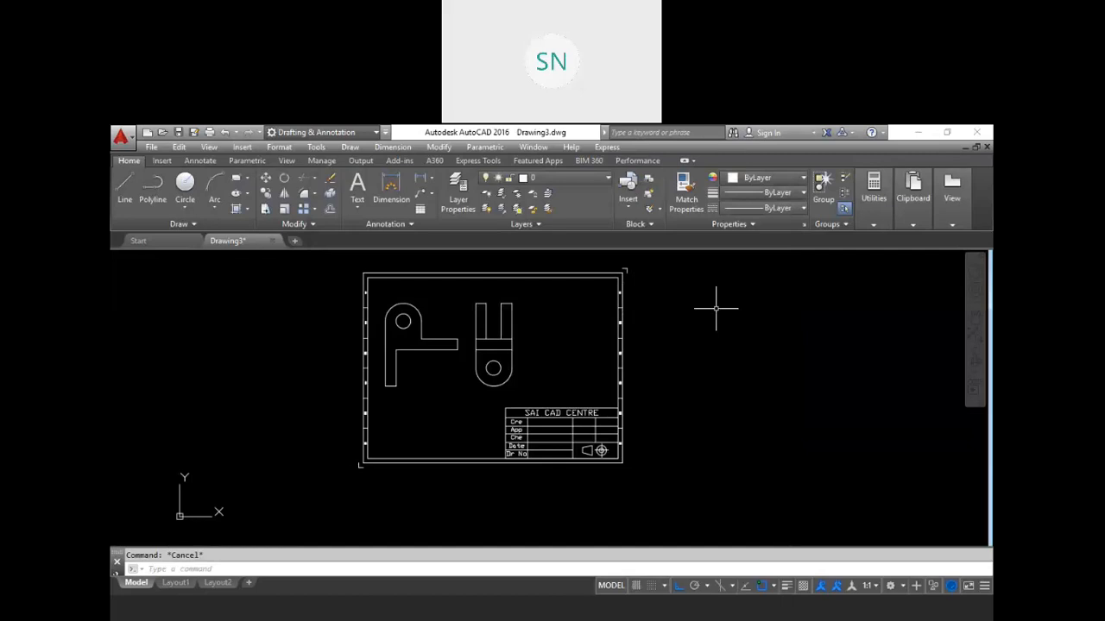
key(ctrl+p)
click(541, 400)
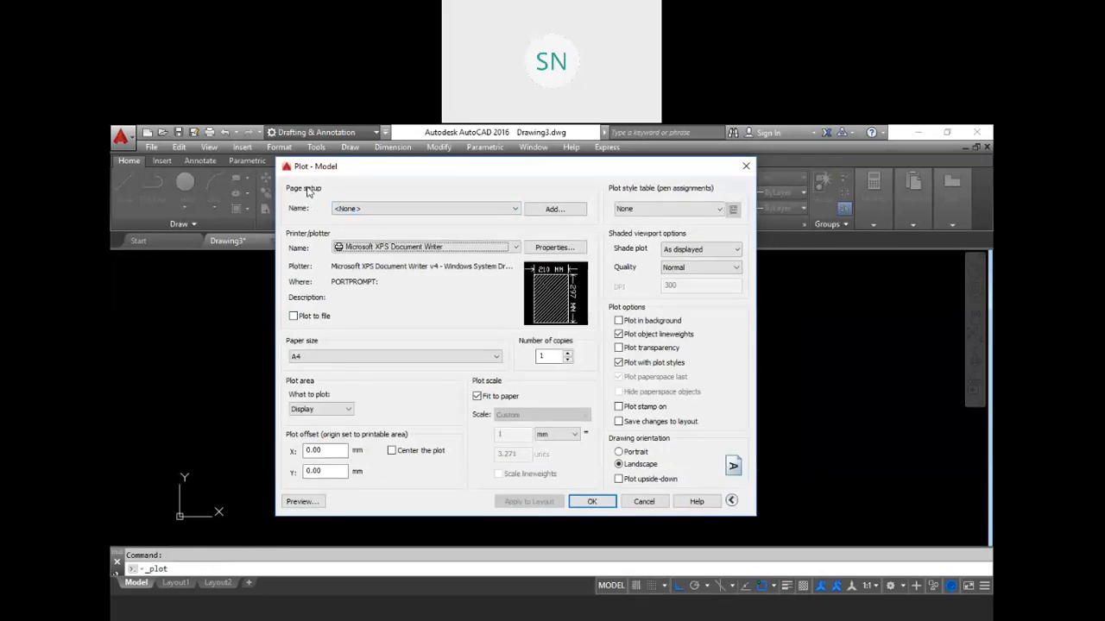
Keep the page setup at <None> and choose DWG To PDF.pc3 as the plotter
click(361, 210)
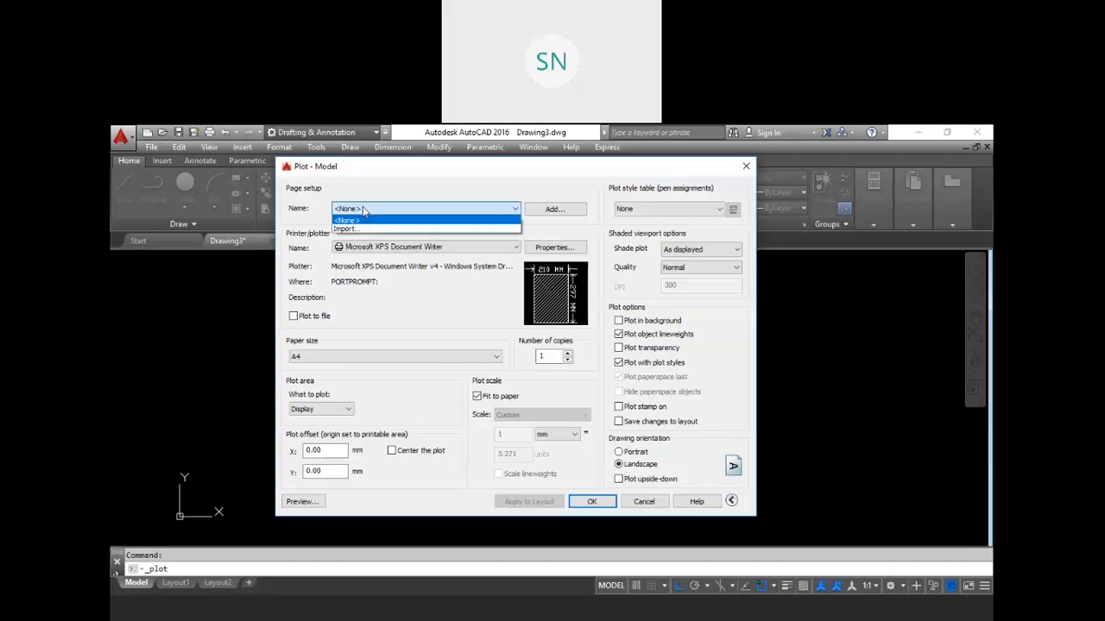
click(366, 222)
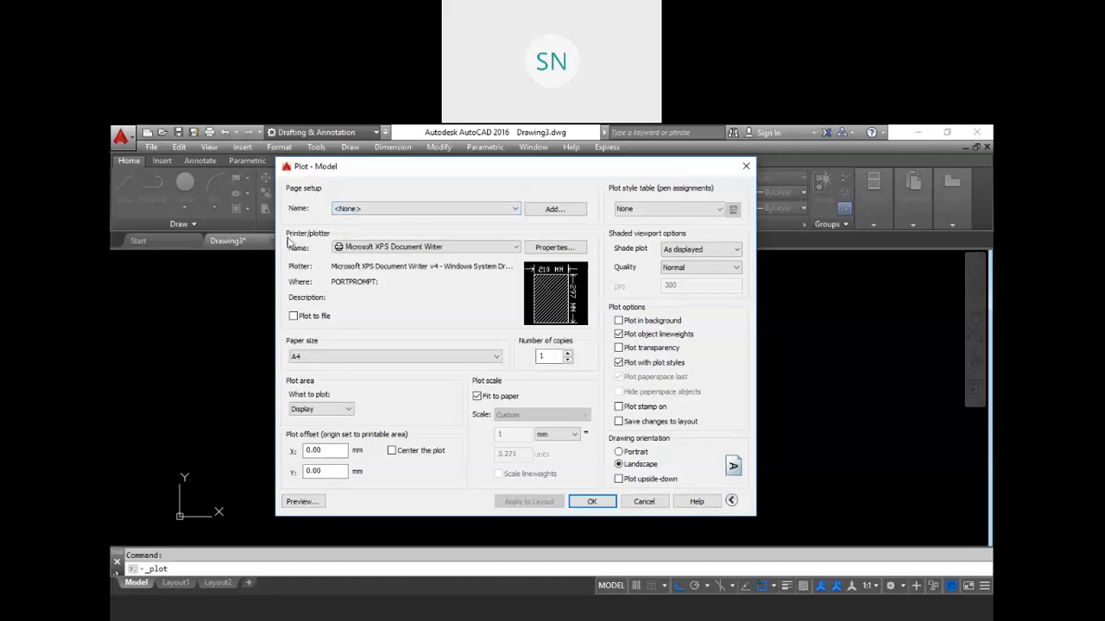
click(459, 247)
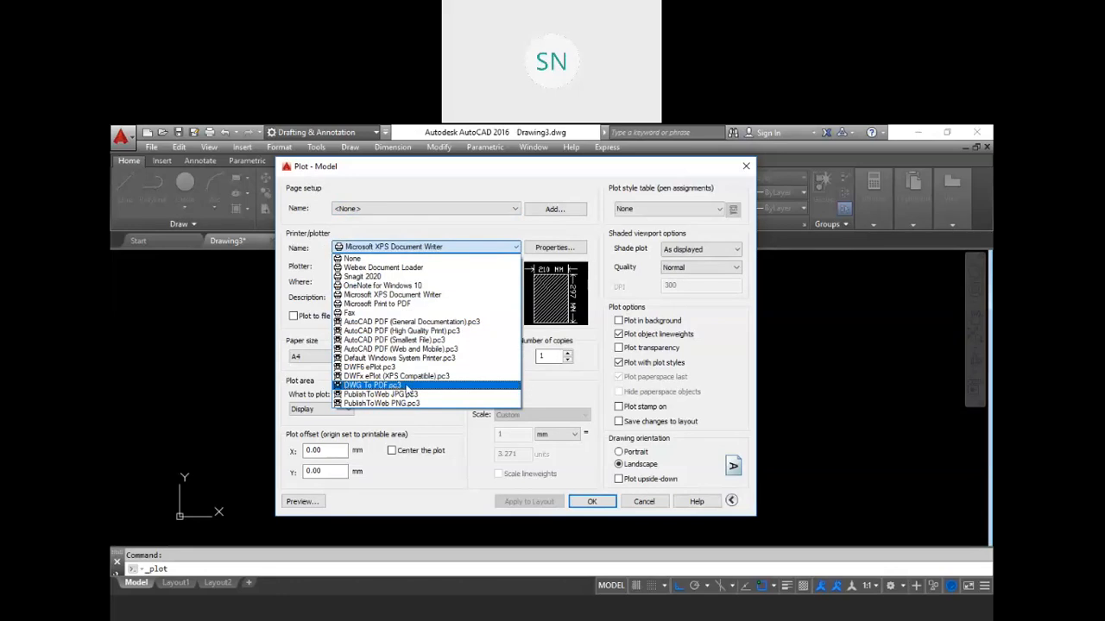
click(373, 385)
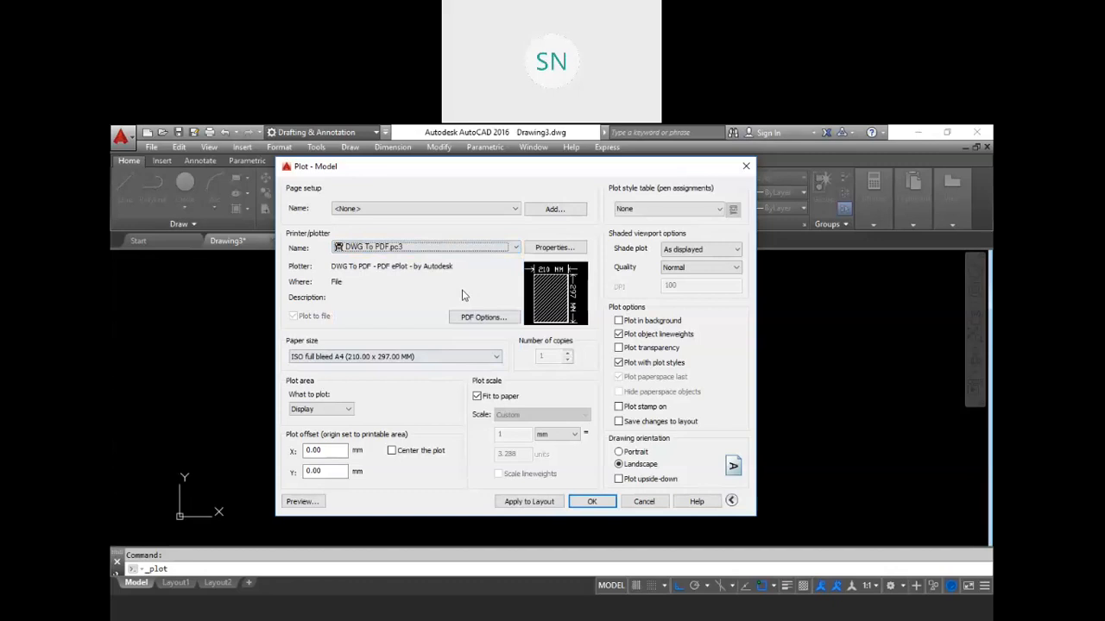
Set the paper size to ISO full bleed A4 (297.00 x 210.00 MM) and preview the plot
click(418, 356)
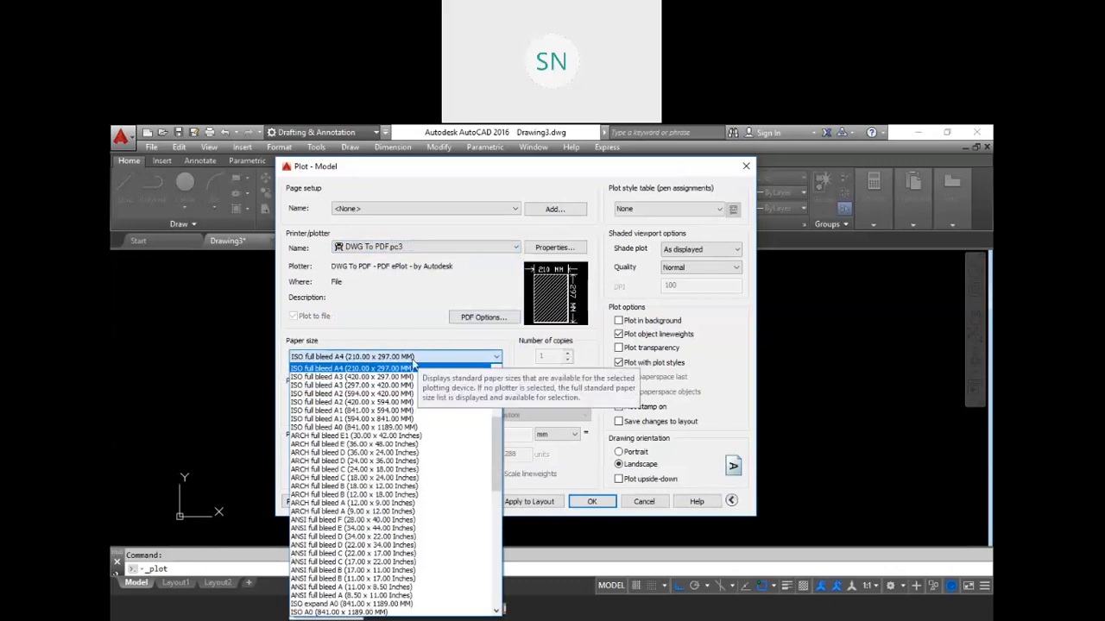
scroll(405, 372, up, 1)
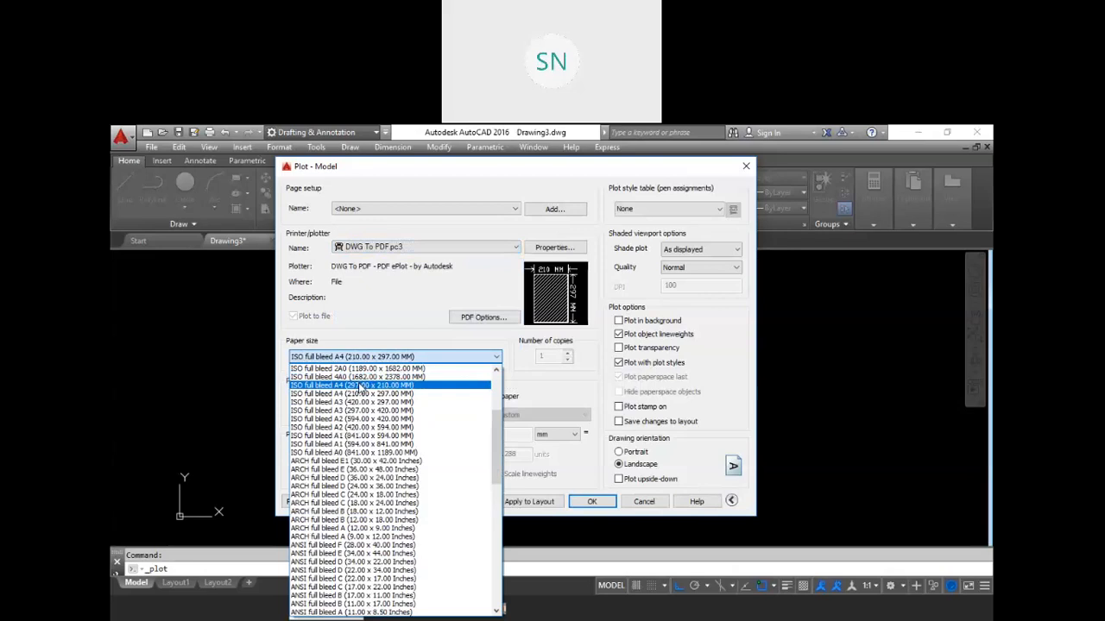
click(358, 385)
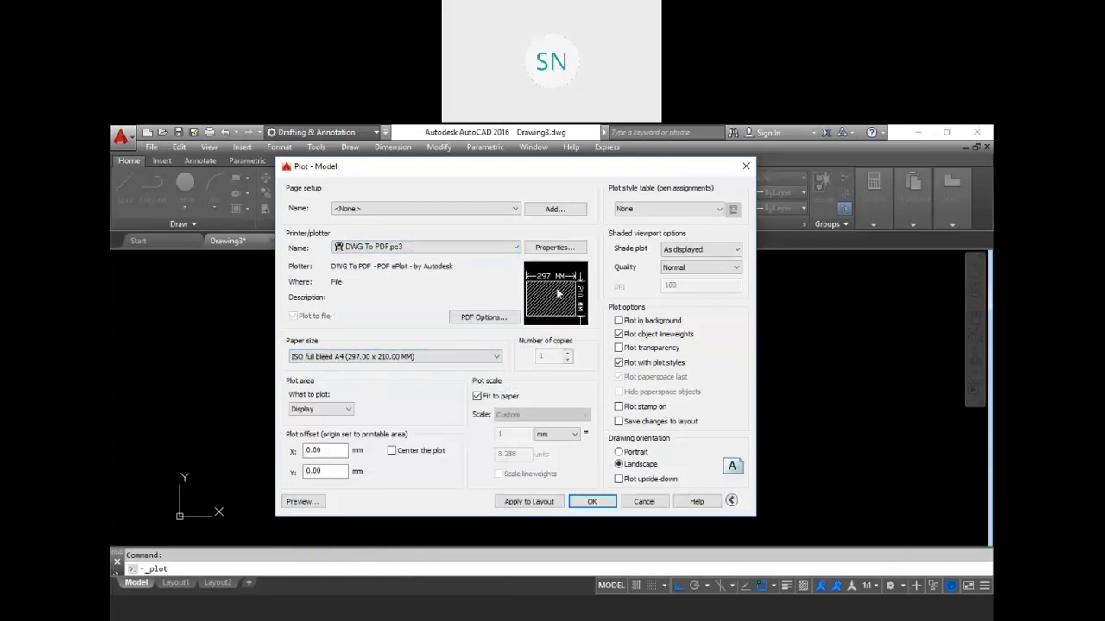
mouse_move(570, 287)
click(425, 361)
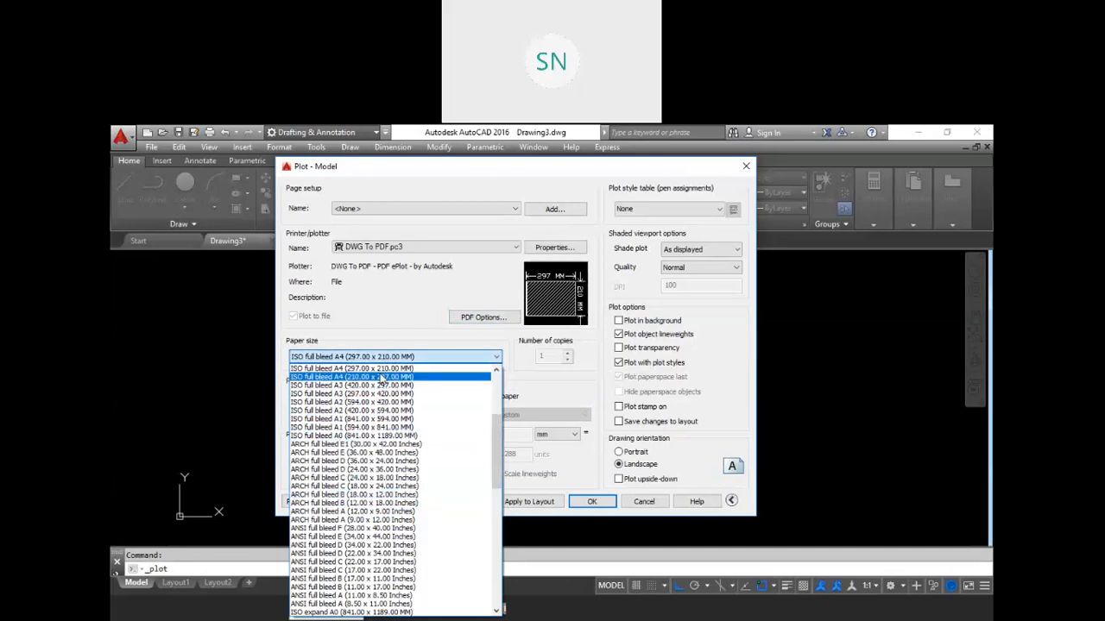
click(425, 358)
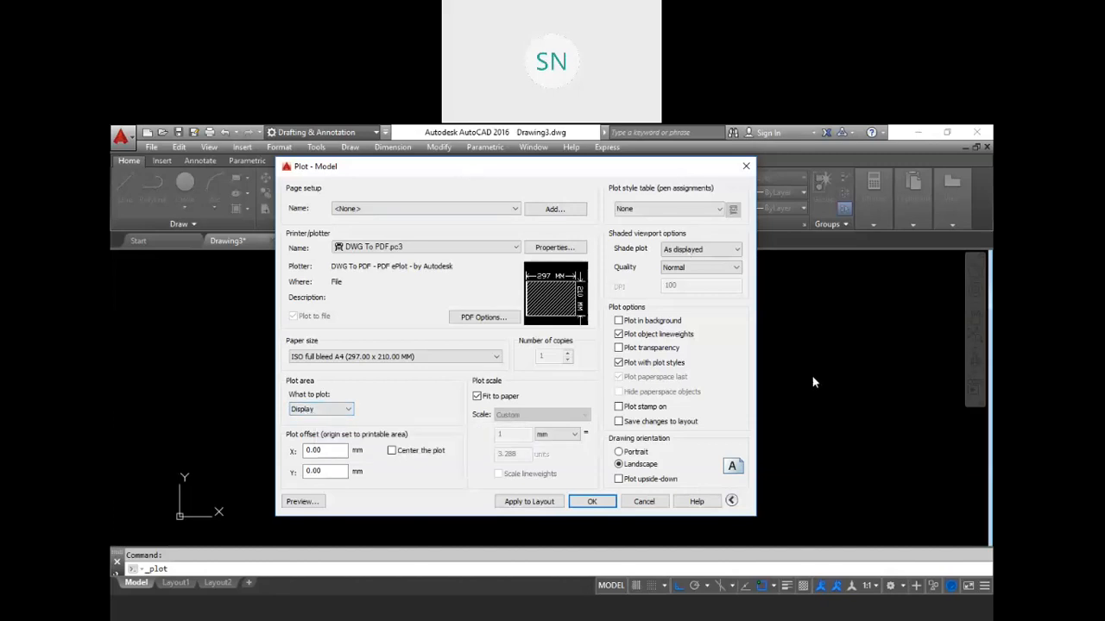
drag(470, 167, 415, 181)
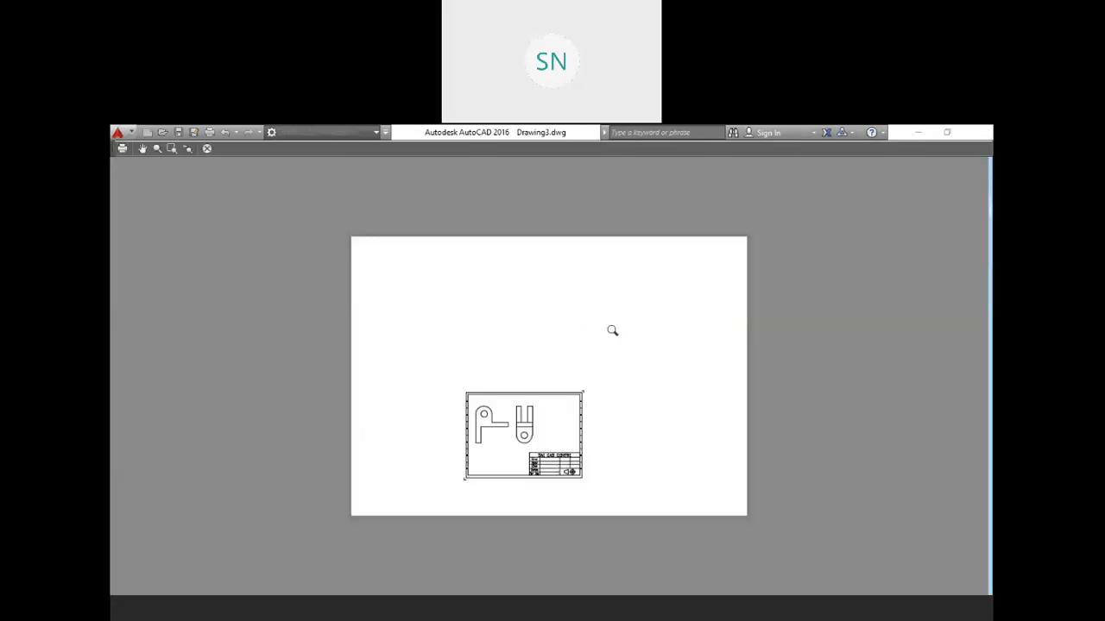
key(Escape)
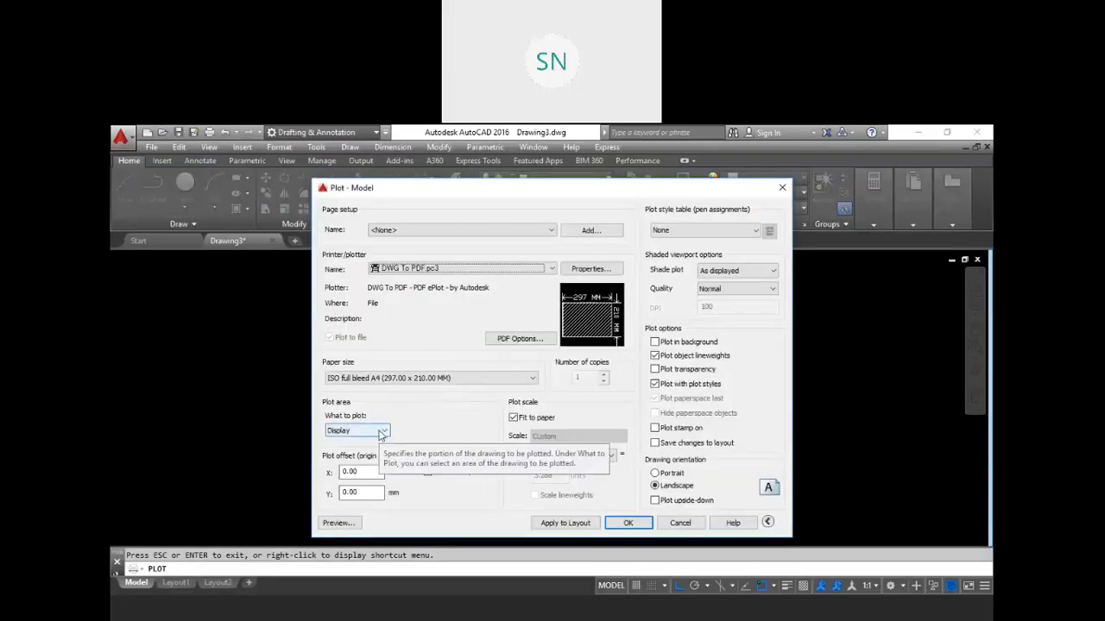
click(381, 431)
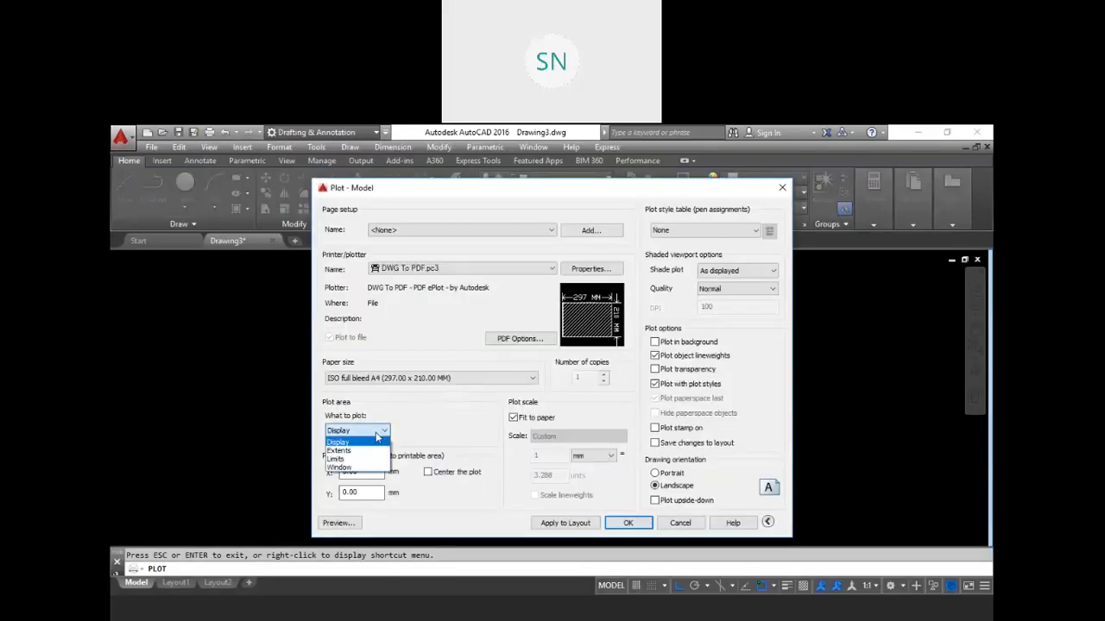
click(342, 470)
key(Escape)
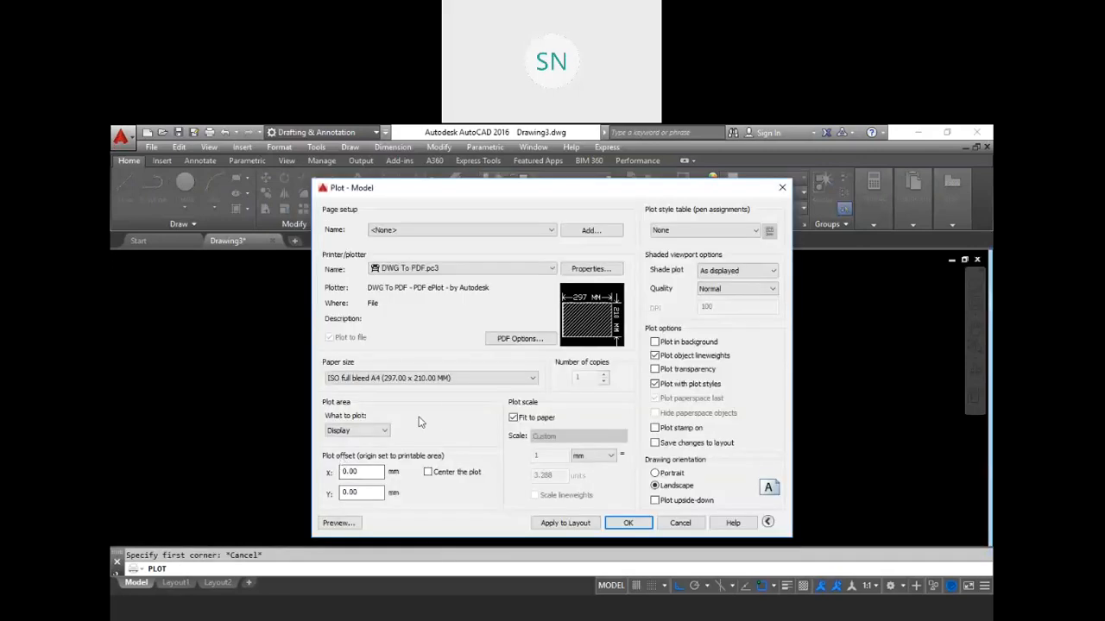
Set the plot area to a Window spanning from the upper-right corner mark to the lower-left corner mark
click(354, 431)
click(342, 468)
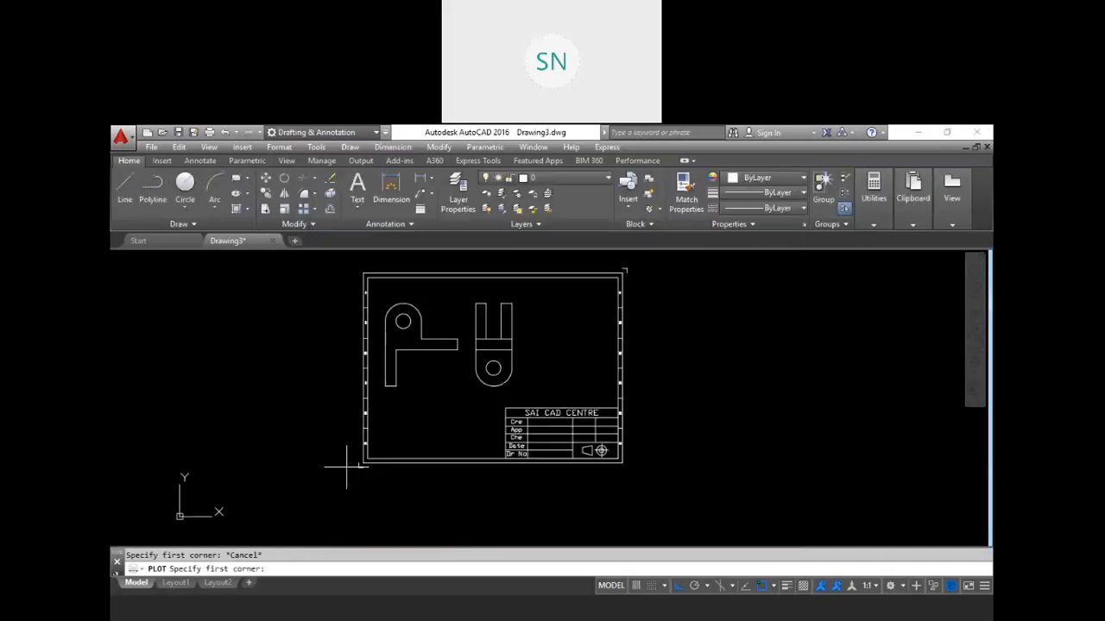
scroll(604, 269, up, 4)
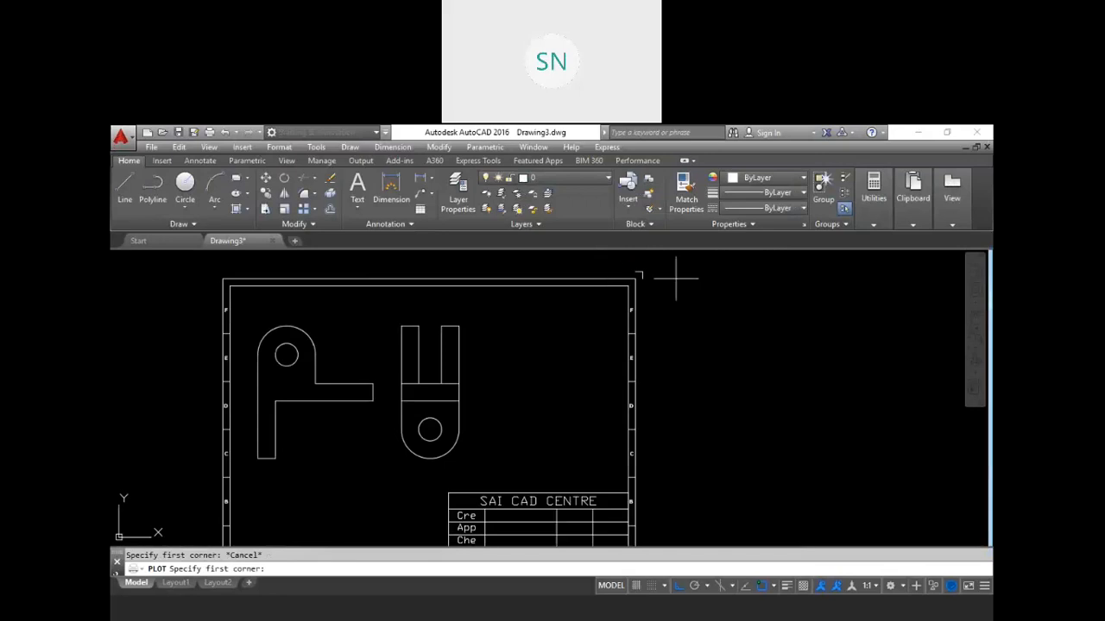
click(615, 271)
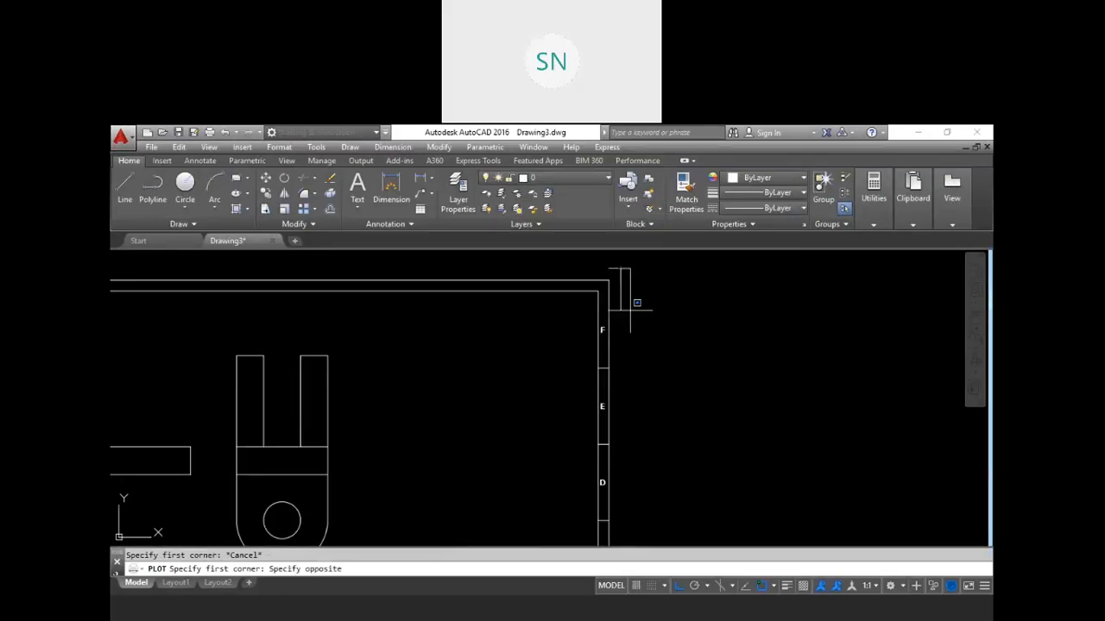
scroll(615, 271, down, 5)
scroll(483, 389, up, 6)
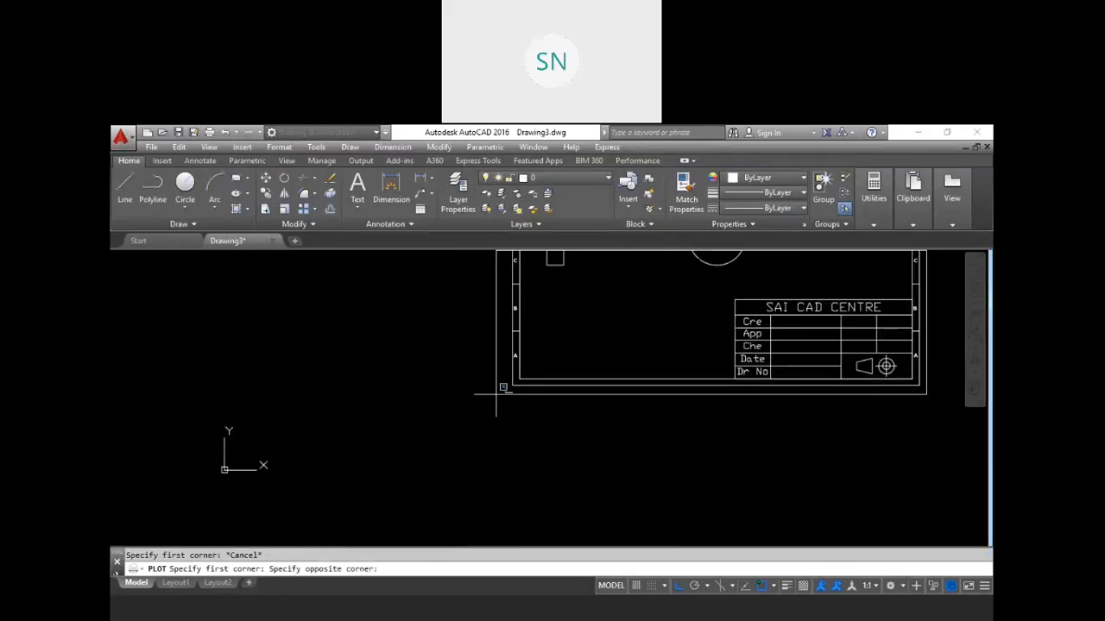
Window the plot area out to the sheet's outer trim marks, center the plot on the paper and preview it
click(507, 390)
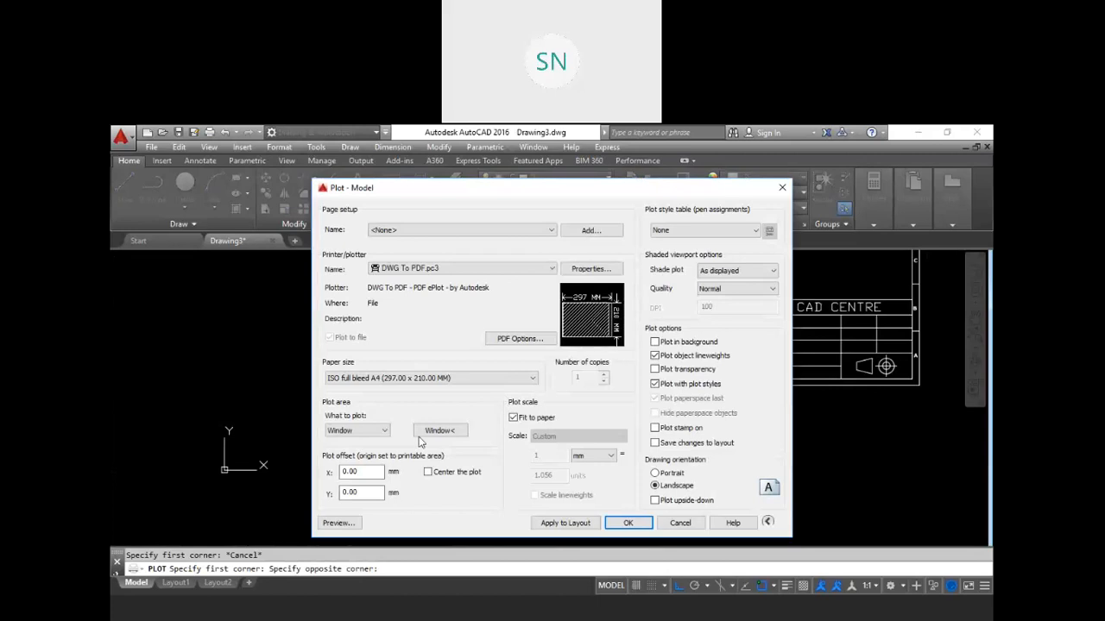
click(357, 522)
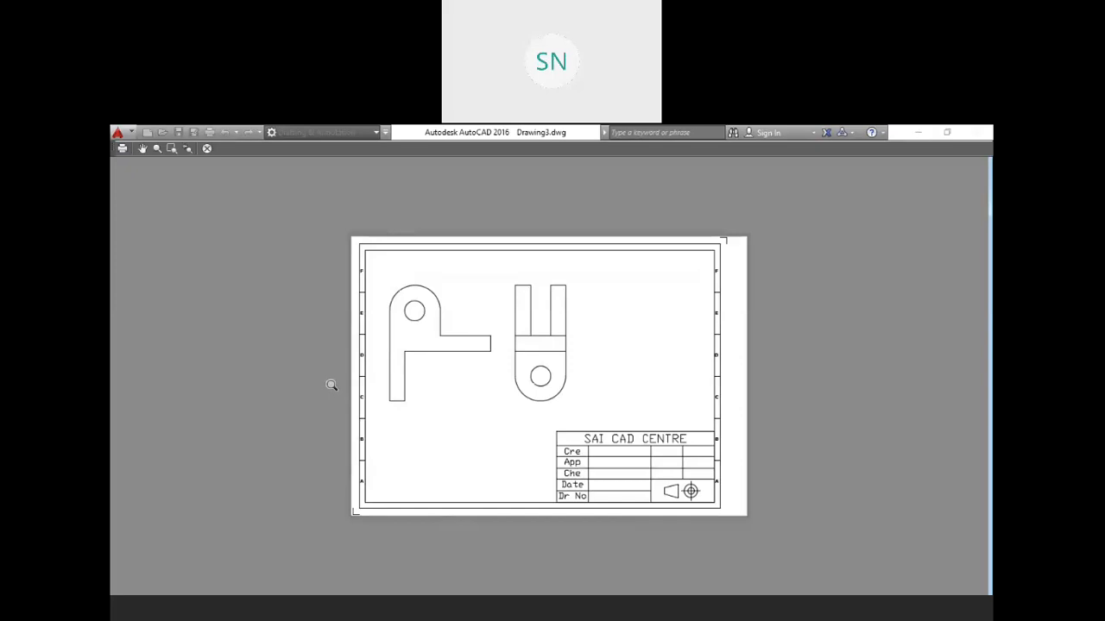
key(Escape)
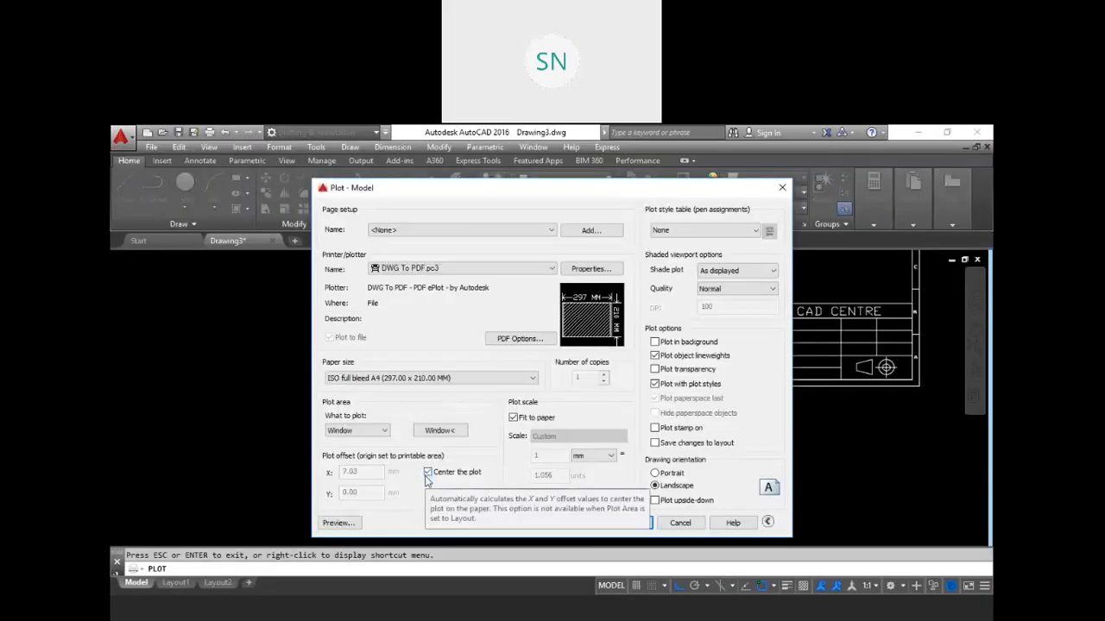
click(427, 472)
click(340, 521)
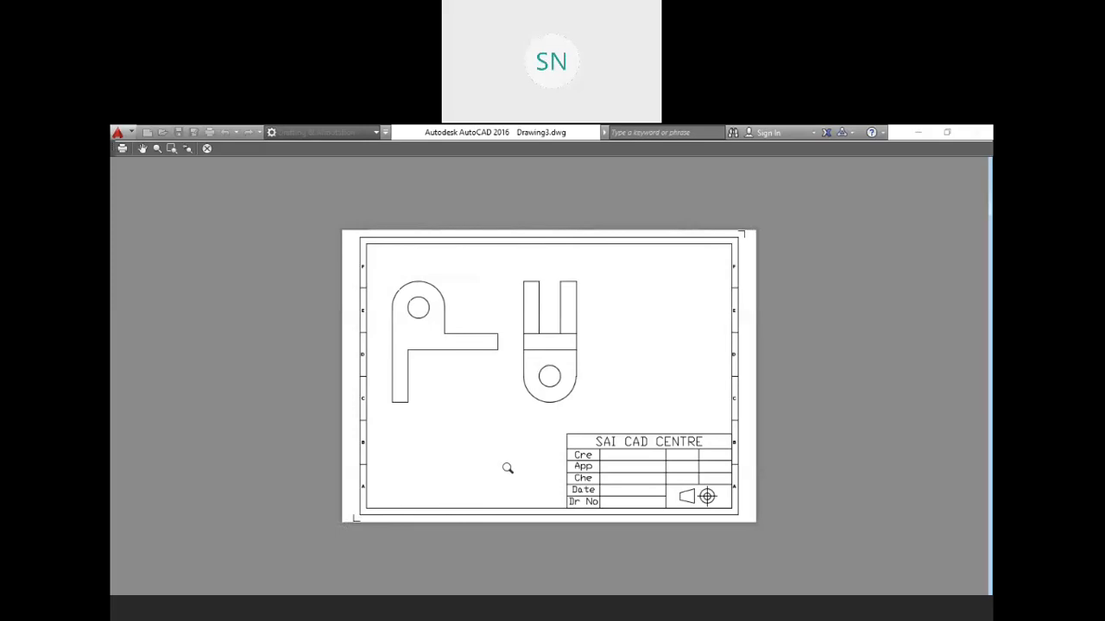
key(Escape)
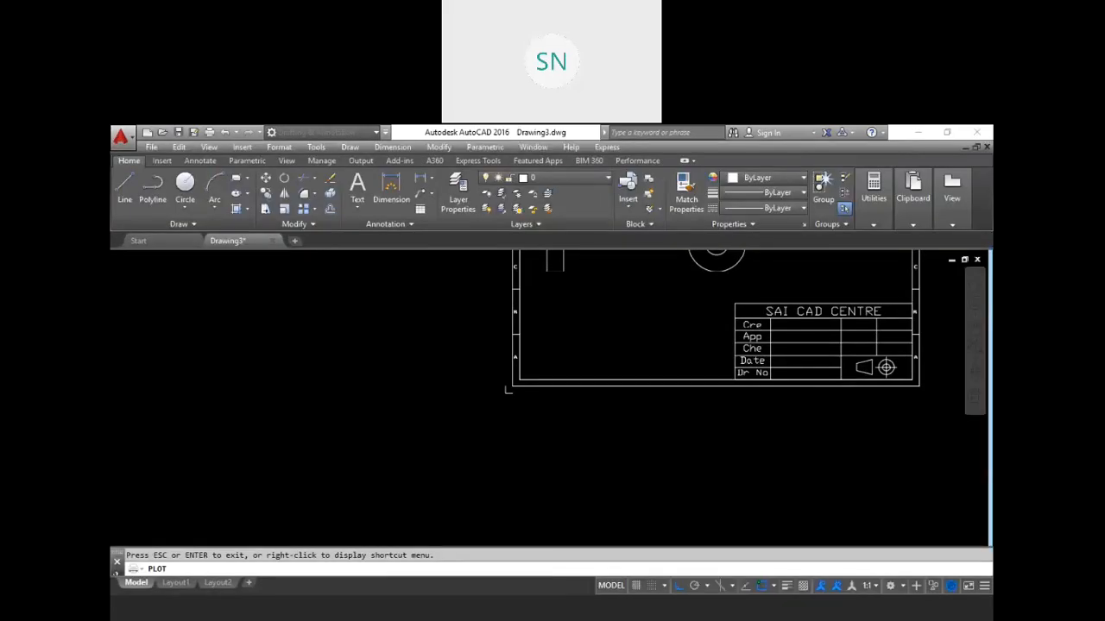
Redefine the plot window from the drawing border's lower-left corner to its upper-right corner and preview the plot
click(439, 429)
key(Escape)
click(440, 430)
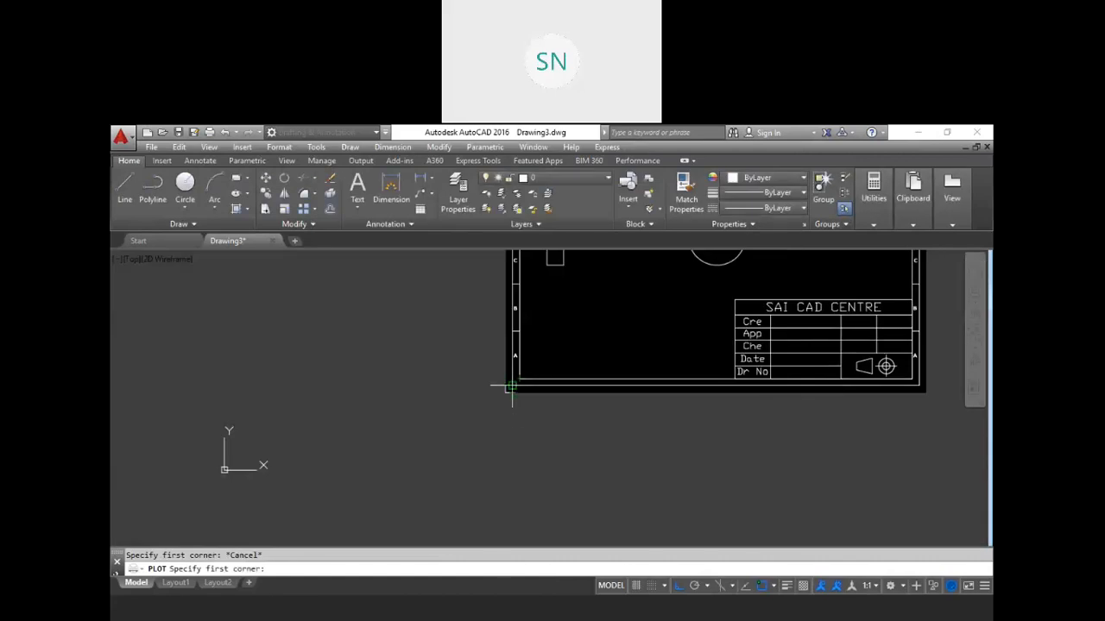
click(515, 380)
scroll(365, 471, down, 4)
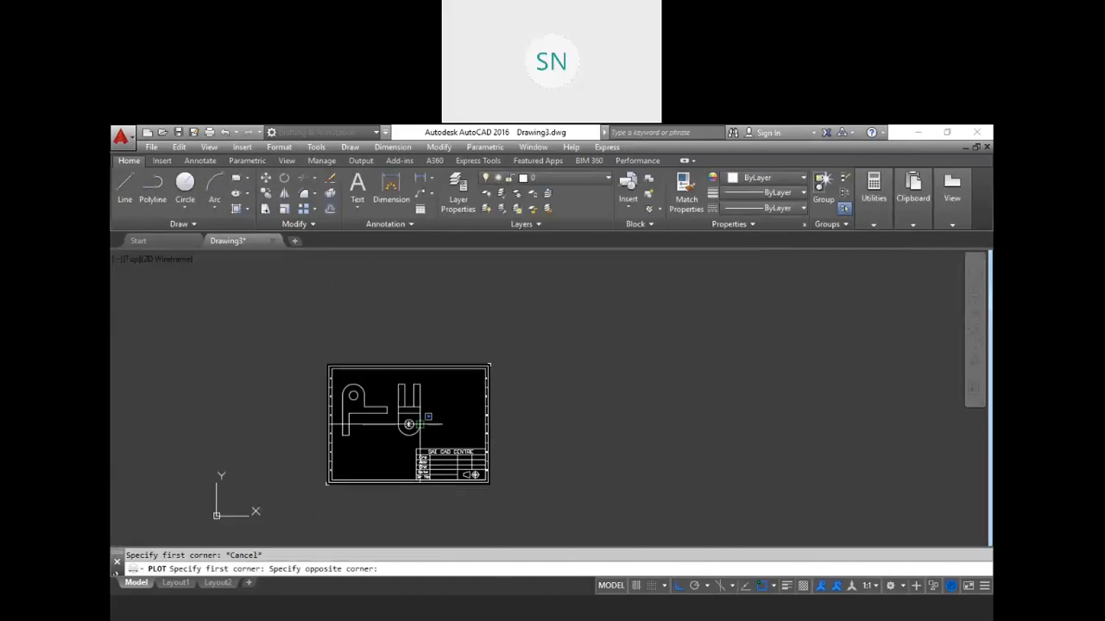
scroll(461, 383, up, 6)
scroll(467, 375, up, 2)
click(414, 409)
click(339, 523)
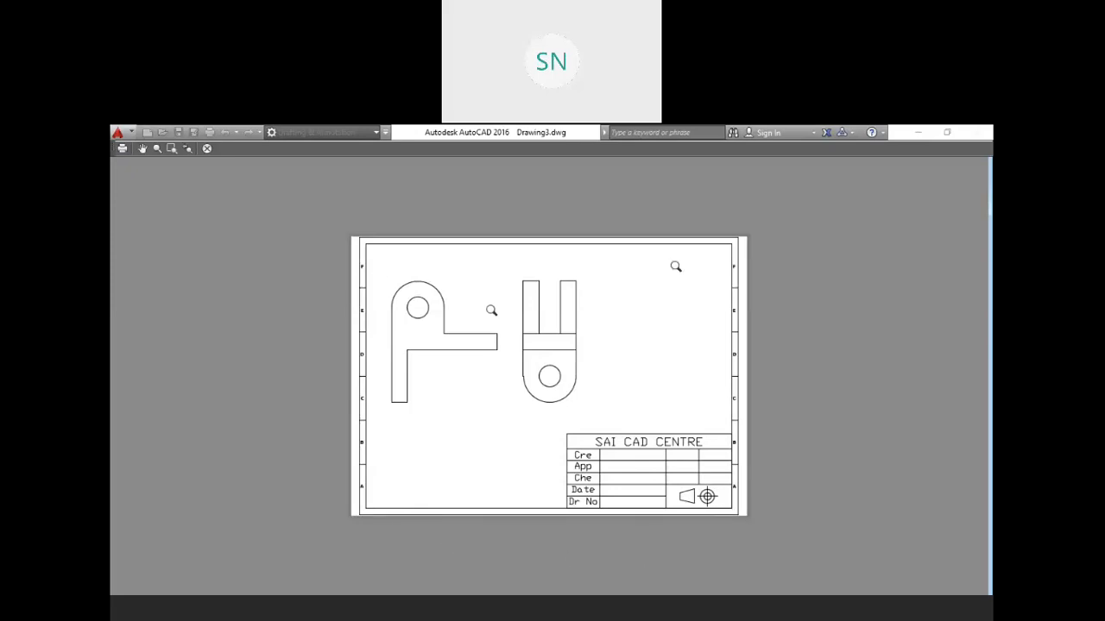
key(Escape)
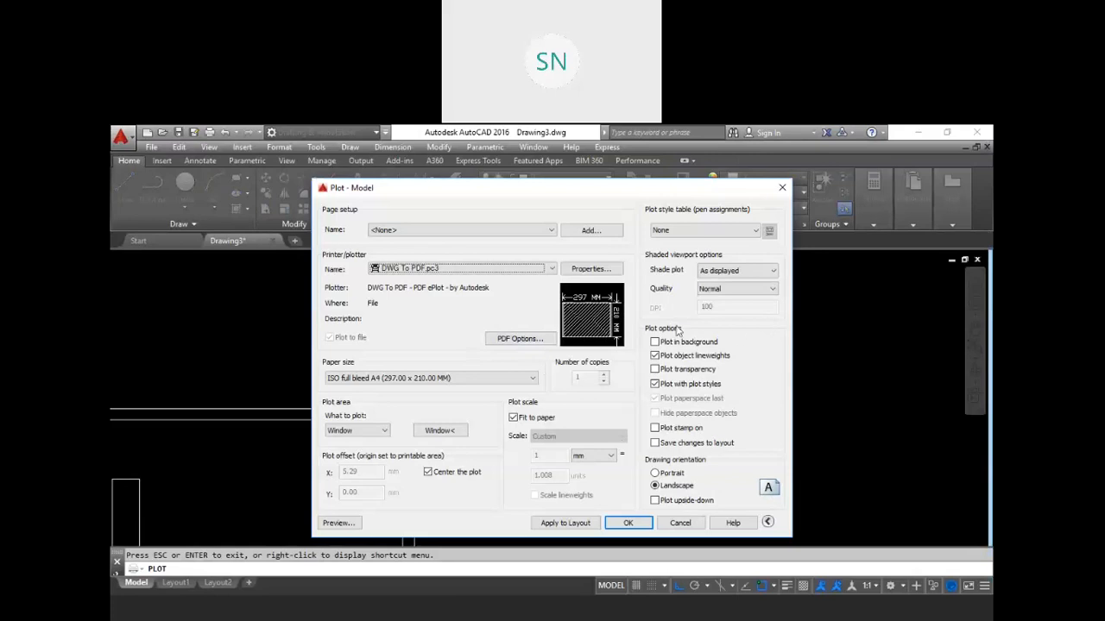
Choose None as the plot style table and Normal as the shaded viewport quality
click(699, 233)
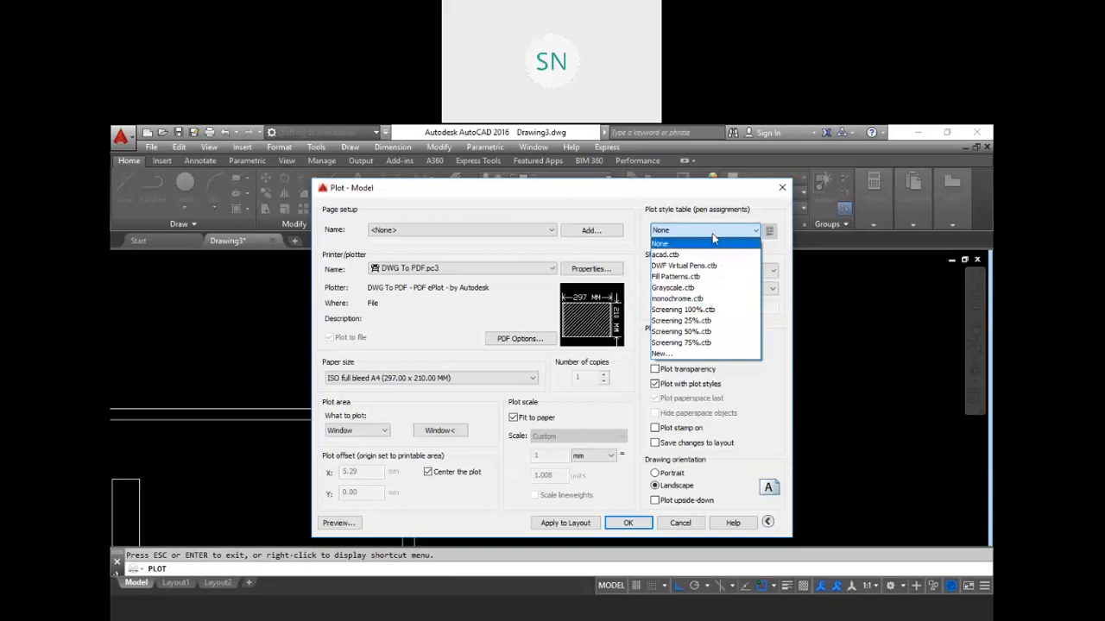
click(696, 245)
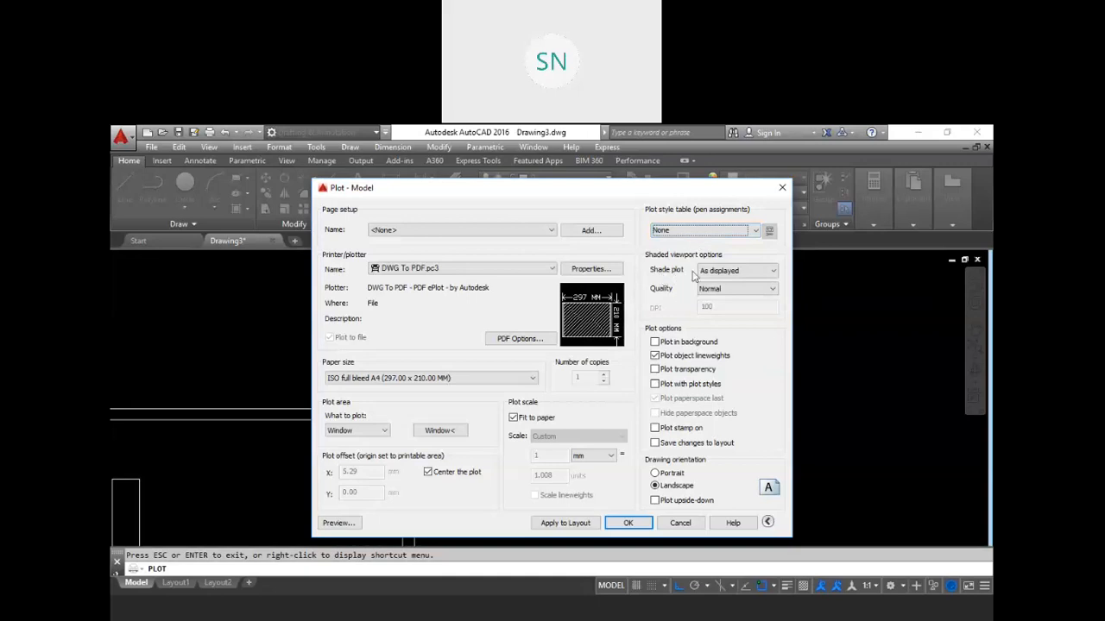
click(734, 290)
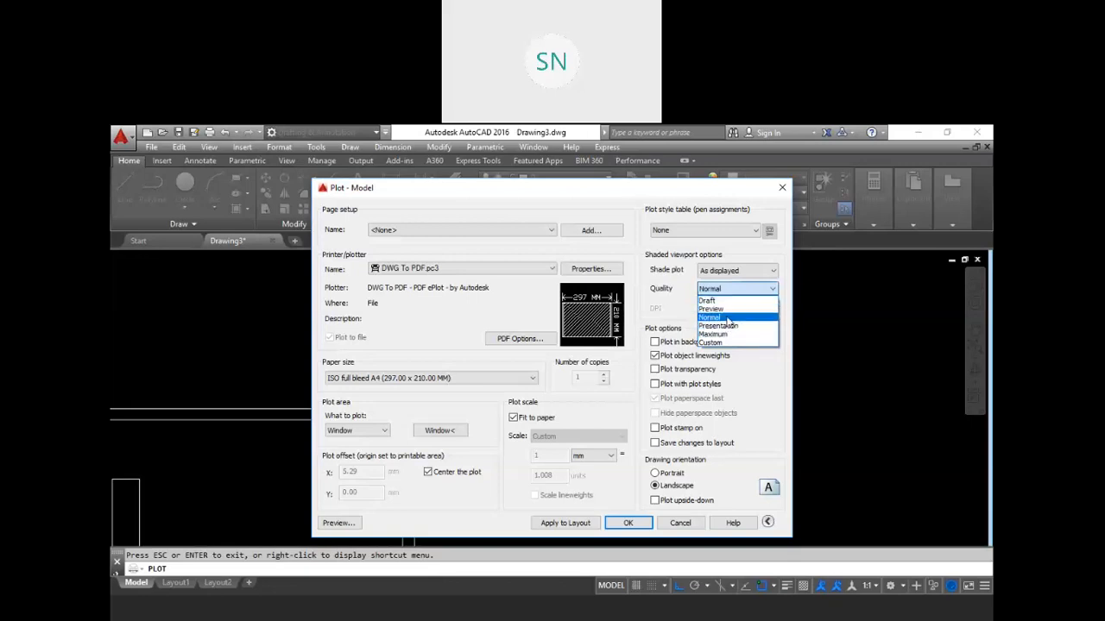
click(728, 318)
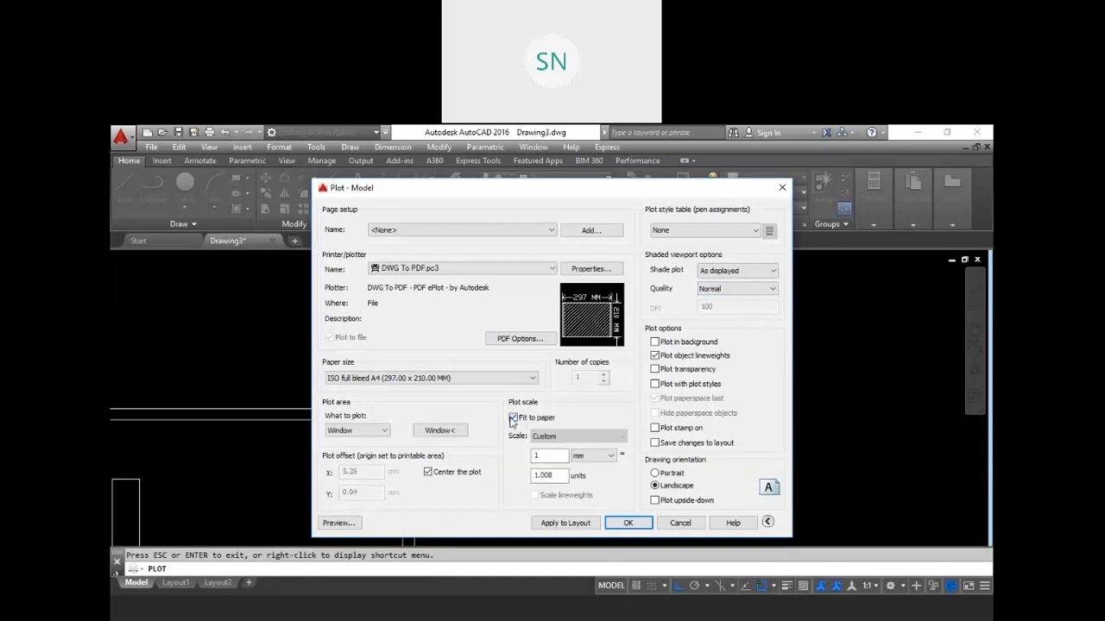
Turn off Fit to paper, set the plot scale to 1 mm = 1 unit and preview the plot
click(513, 419)
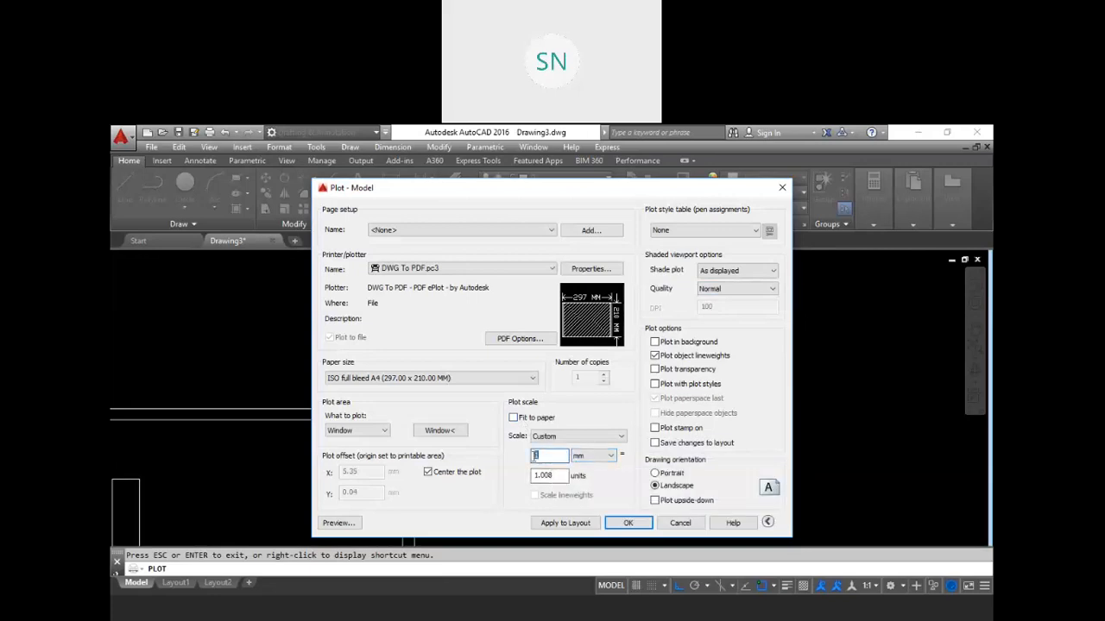
key(Tab)
text(1)
double_click(552, 455)
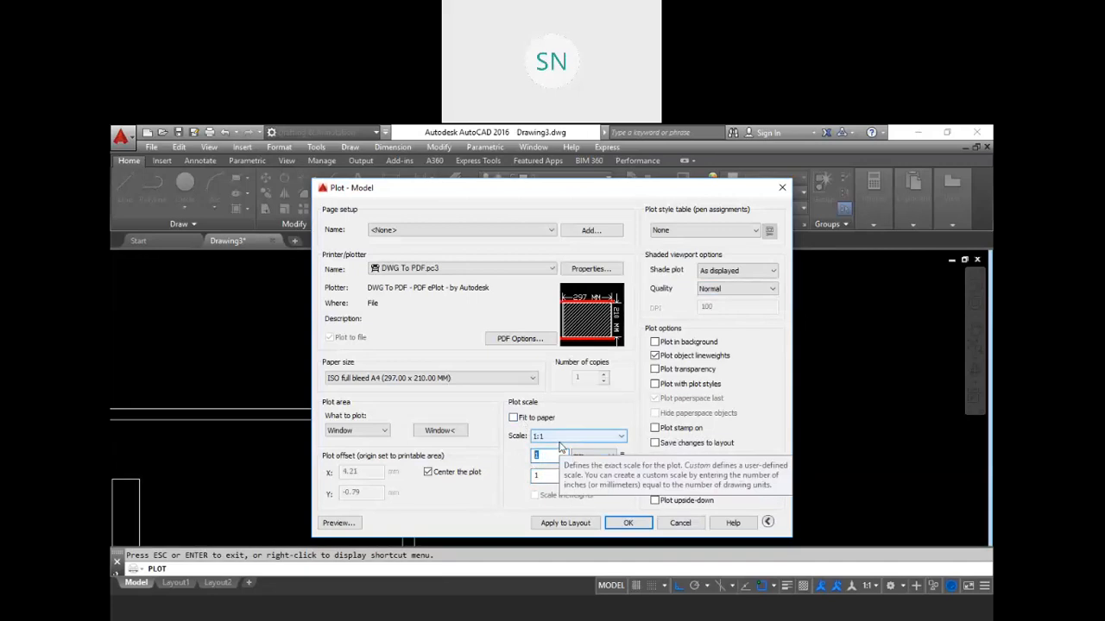
click(338, 524)
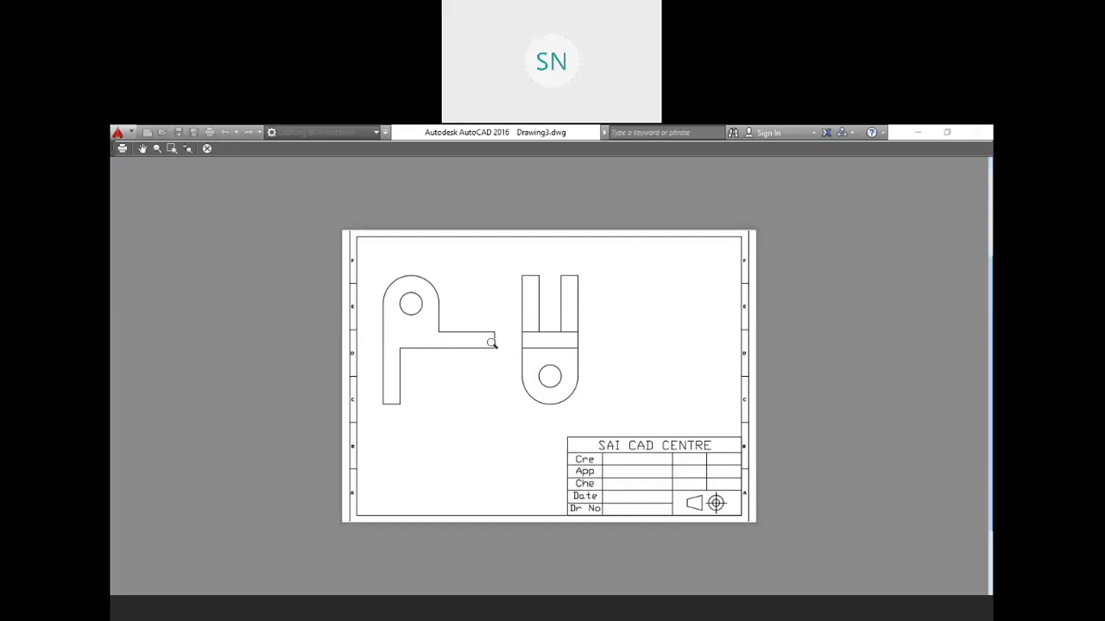
key(Escape)
key(alt+Tab)
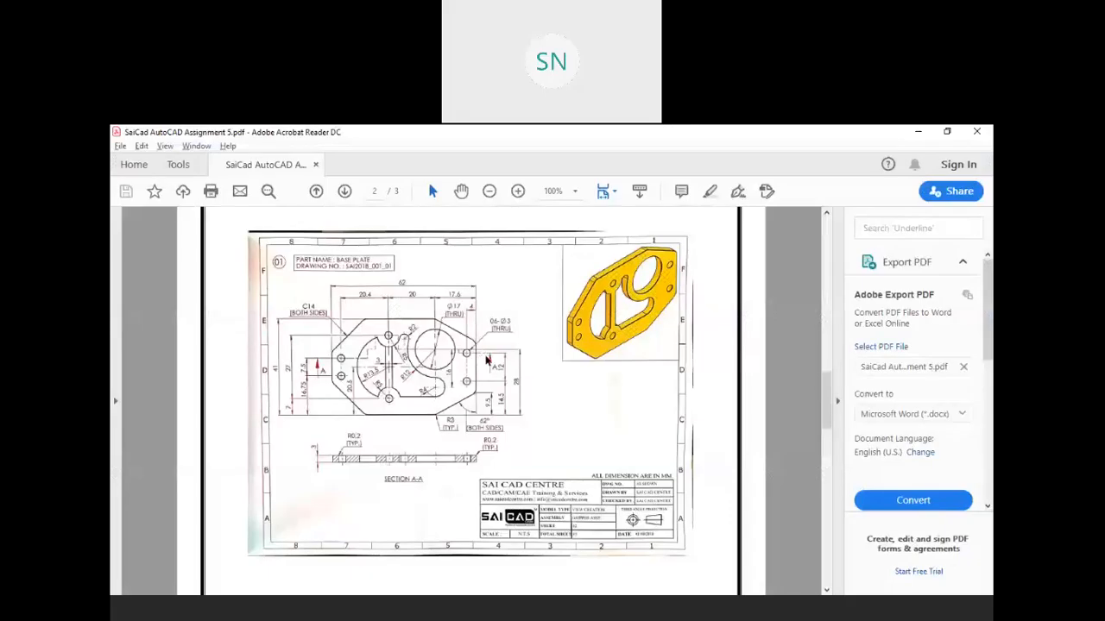
key(alt+Tab)
key(alt+Tab)
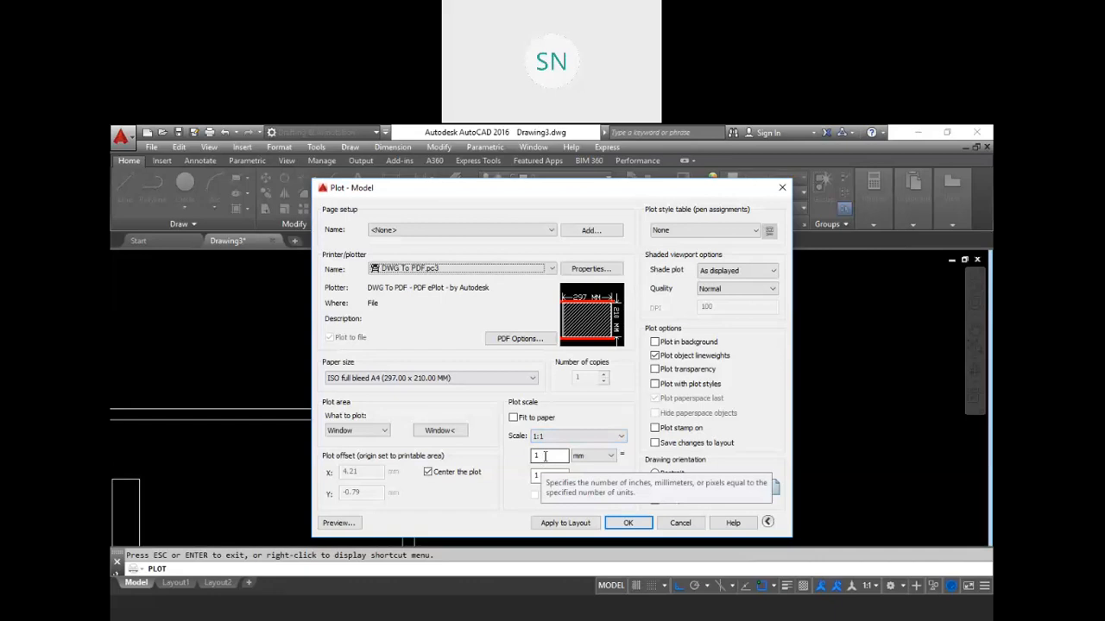
Set the plot scale to 2 mm = 1 unit and preview the plot, continuing despite the differing annotation scale
click(532, 476)
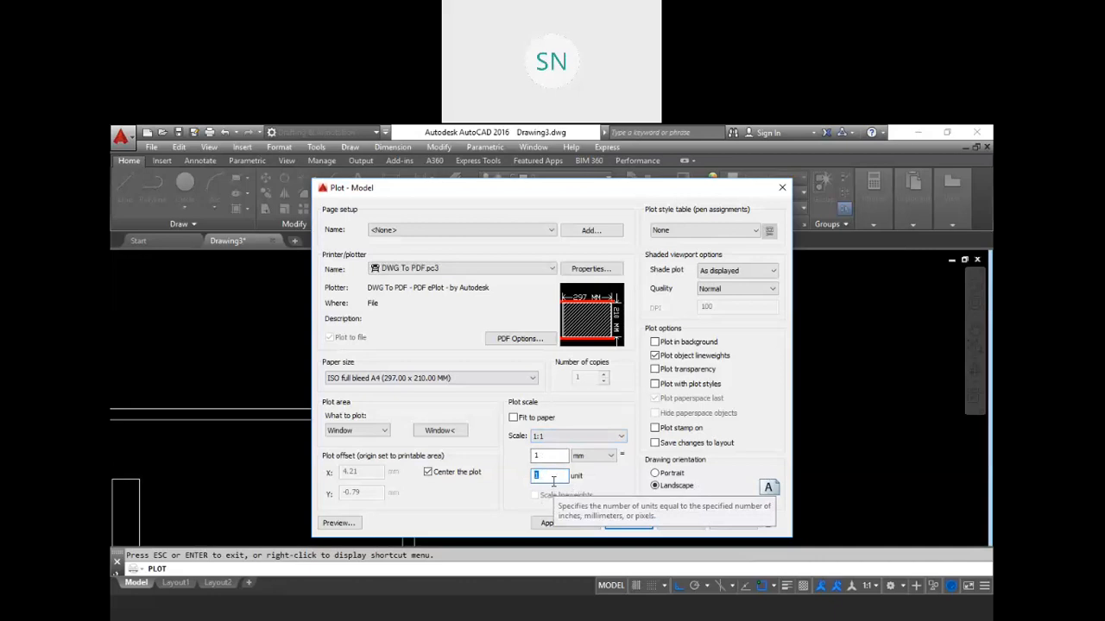
click(536, 456)
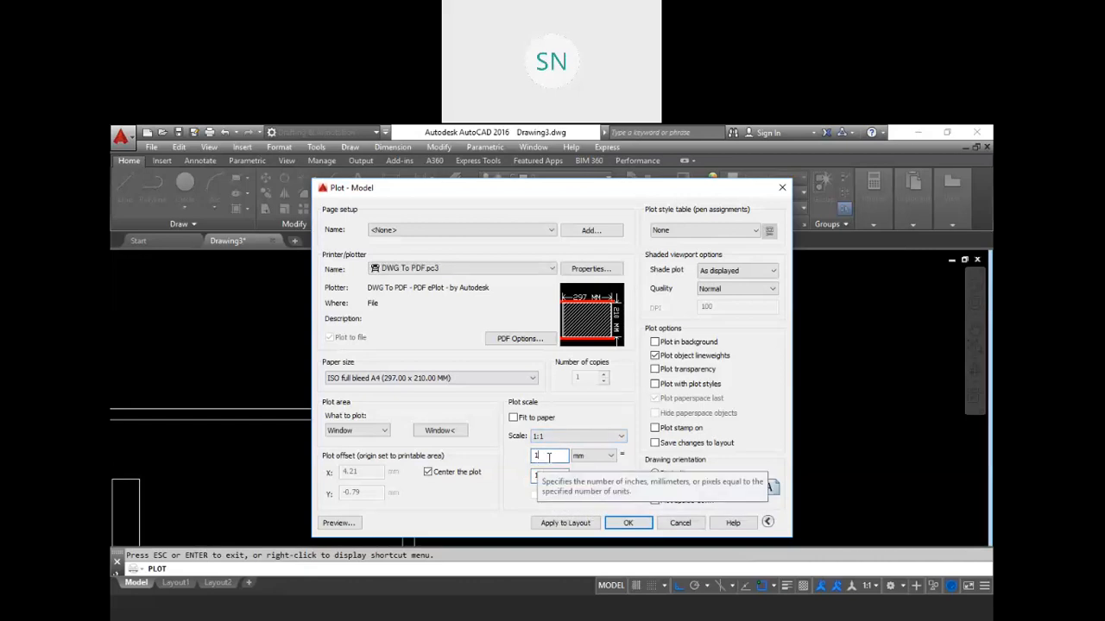
click(545, 475)
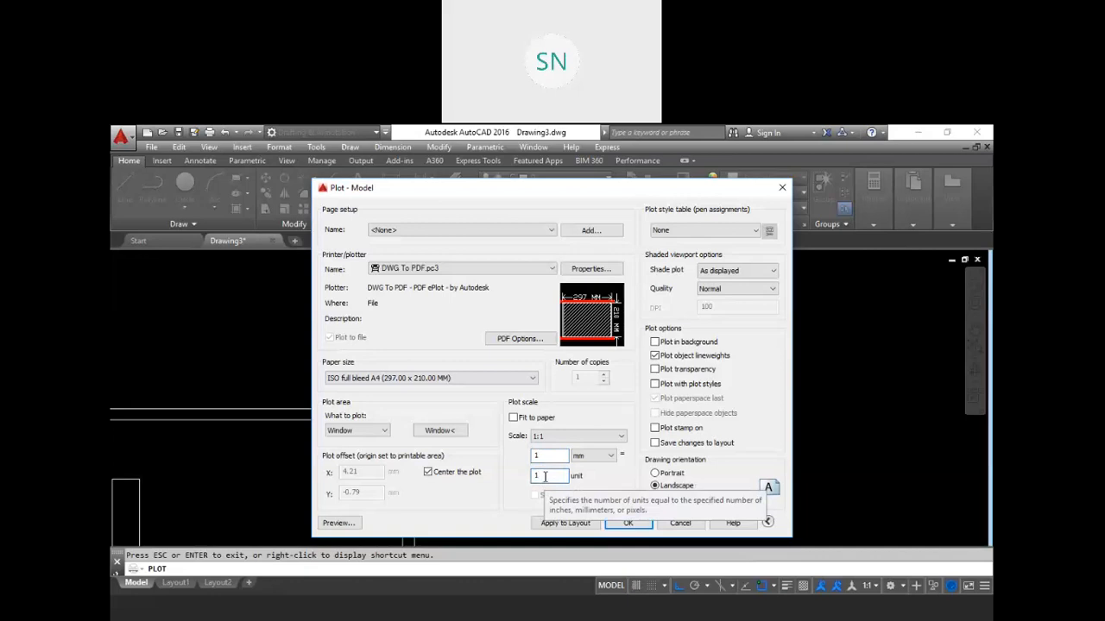
drag(550, 456, 524, 465)
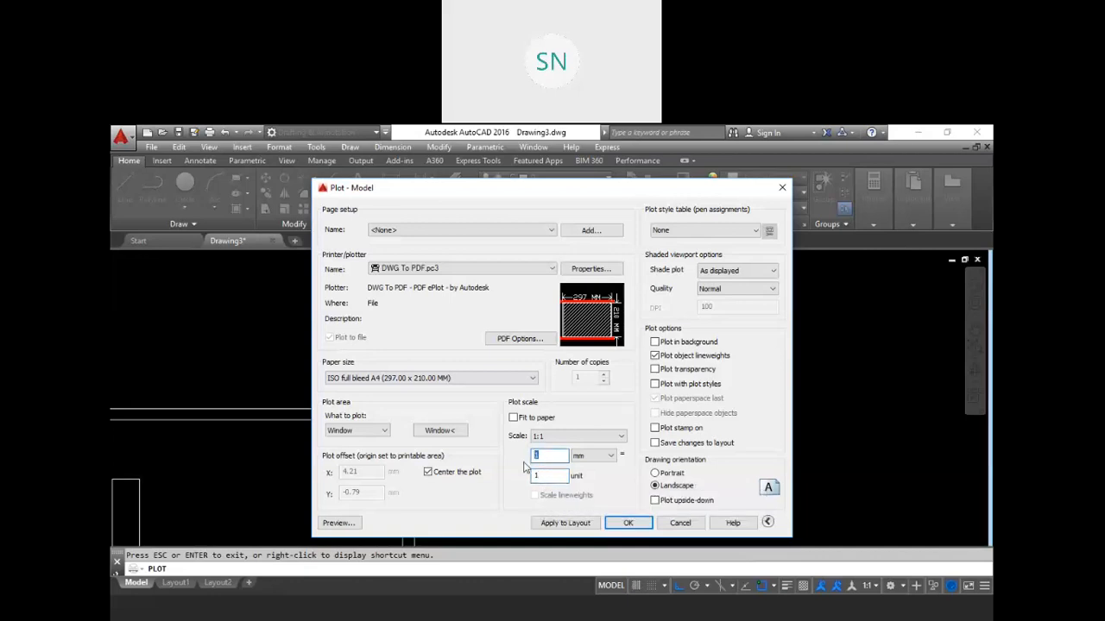
click(535, 476)
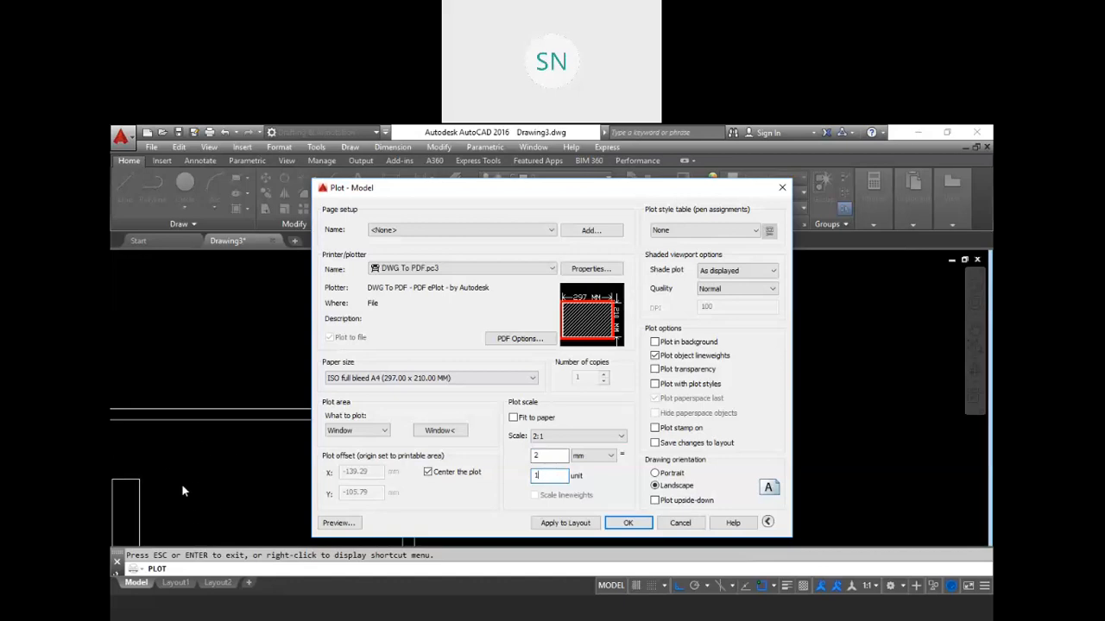
click(341, 524)
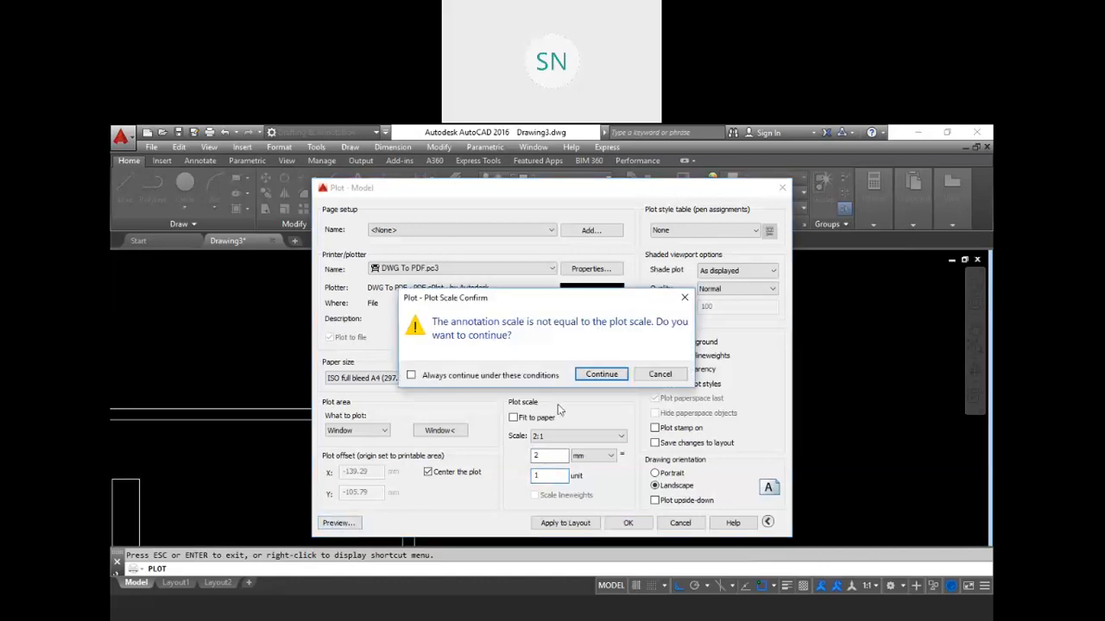
click(592, 380)
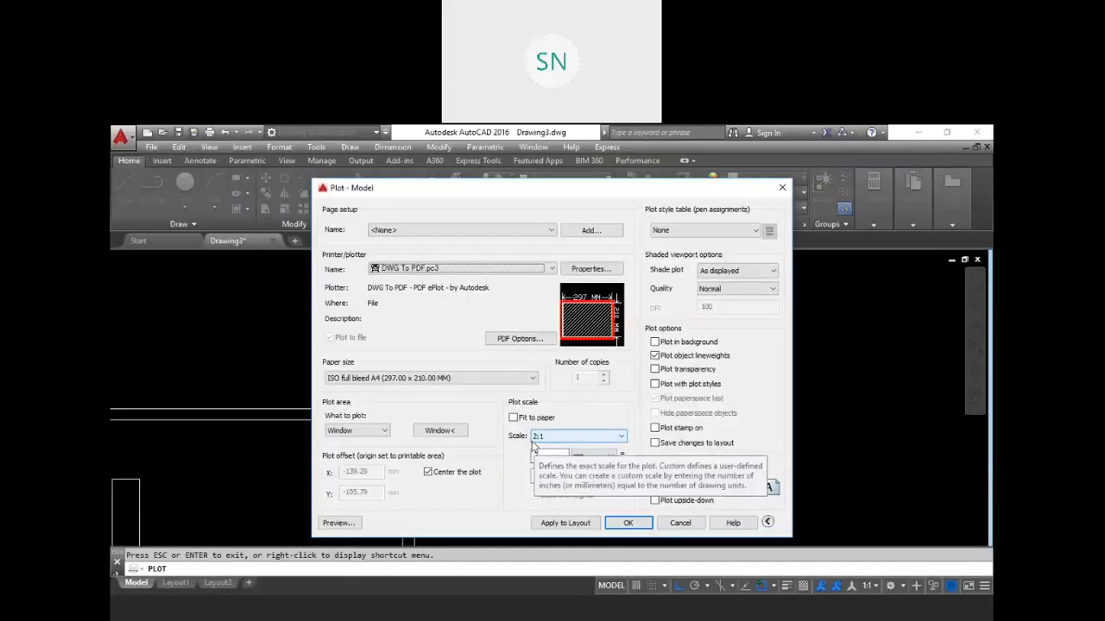
Fit the plot to the paper, preview it and close the plot settings without plotting
click(513, 418)
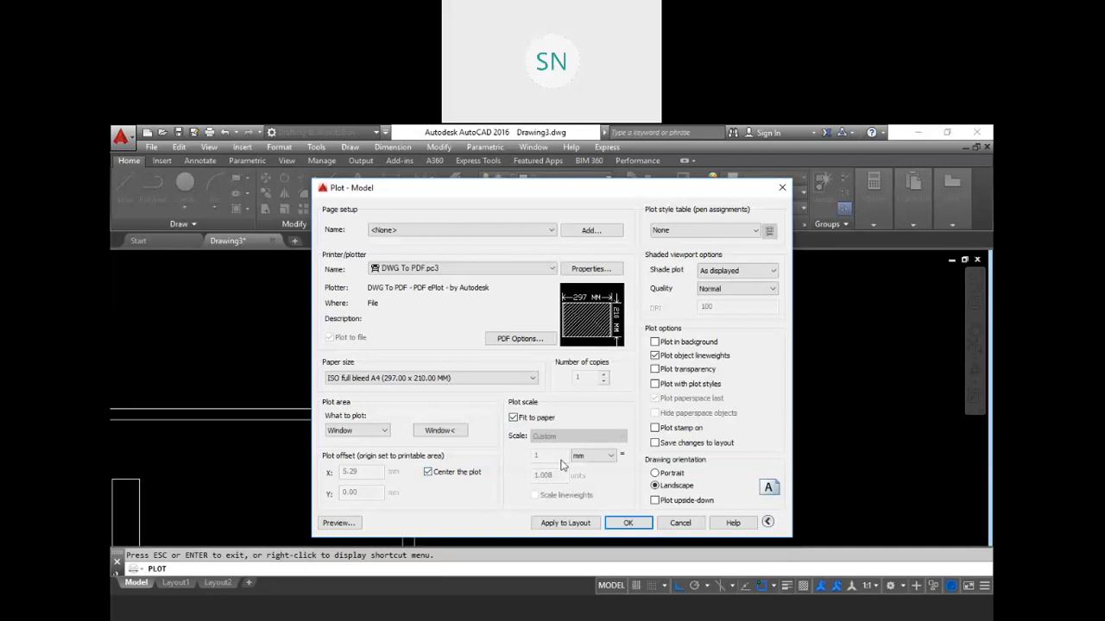
click(338, 523)
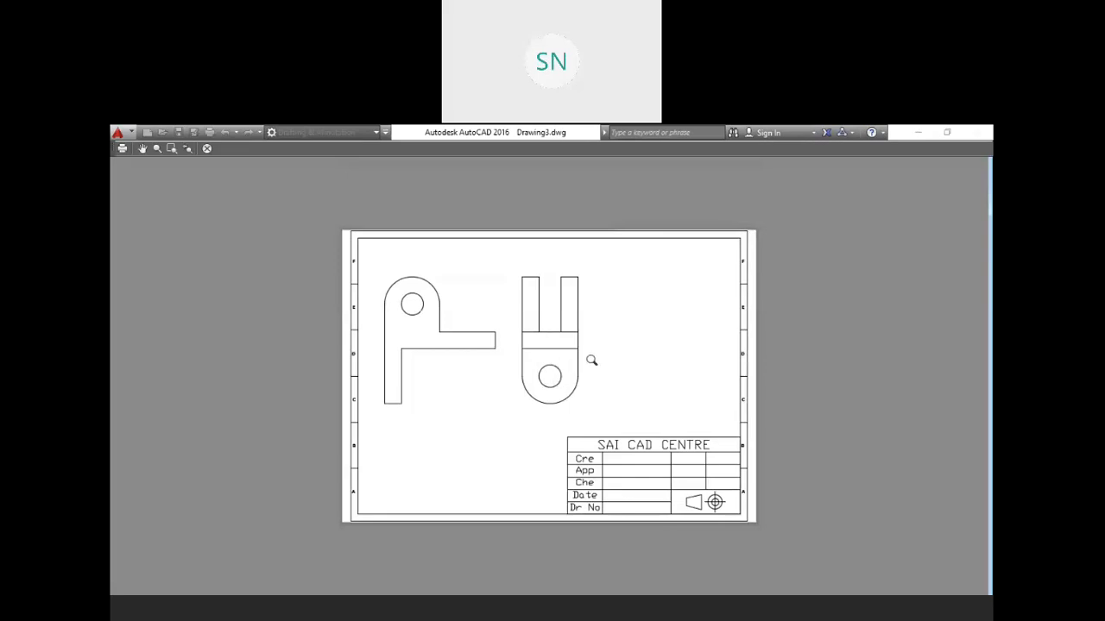
key(Escape)
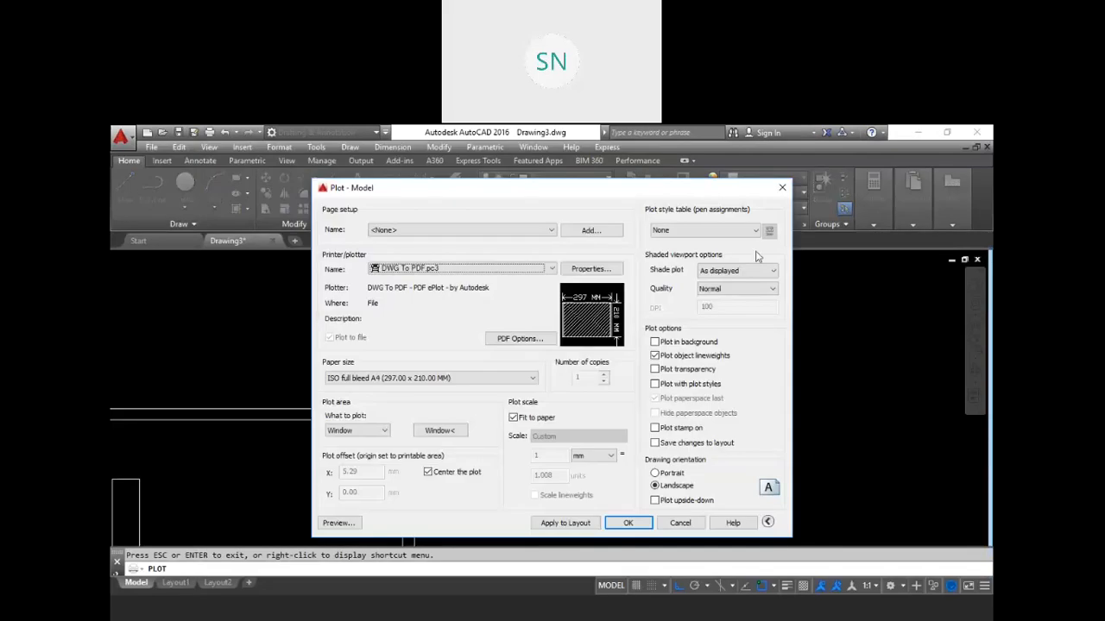
click(780, 190)
Open the Ground Floor Plan drawing from the Revit folder, reached through the Sai Cad Acadamic shortcut on the desktop
scroll(666, 323, down, 6)
middle_drag(685, 407, 601, 384)
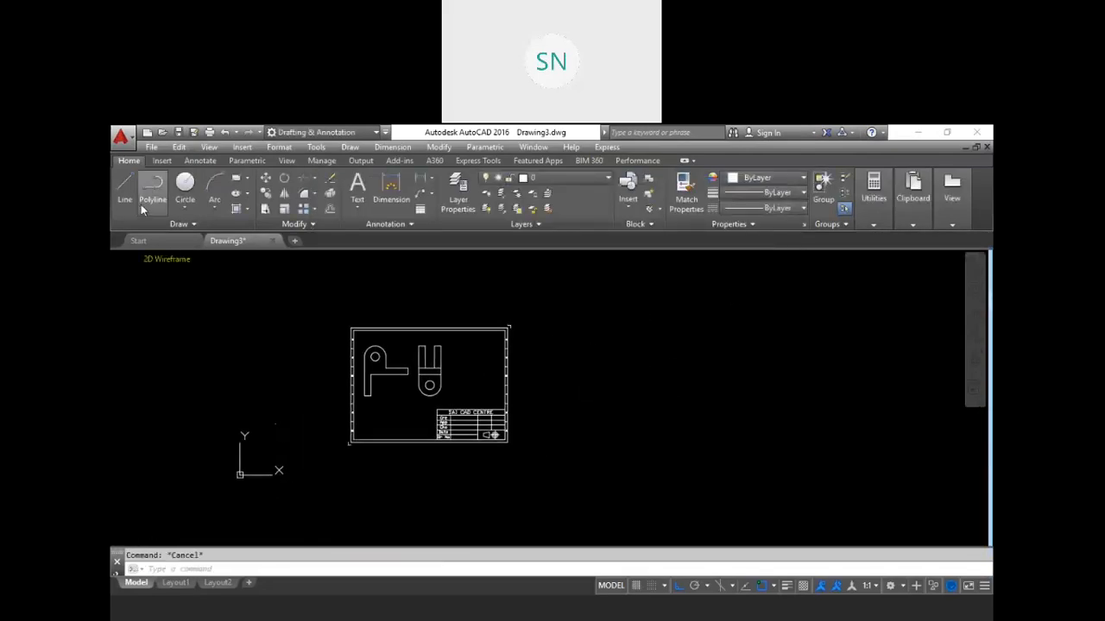
click(162, 132)
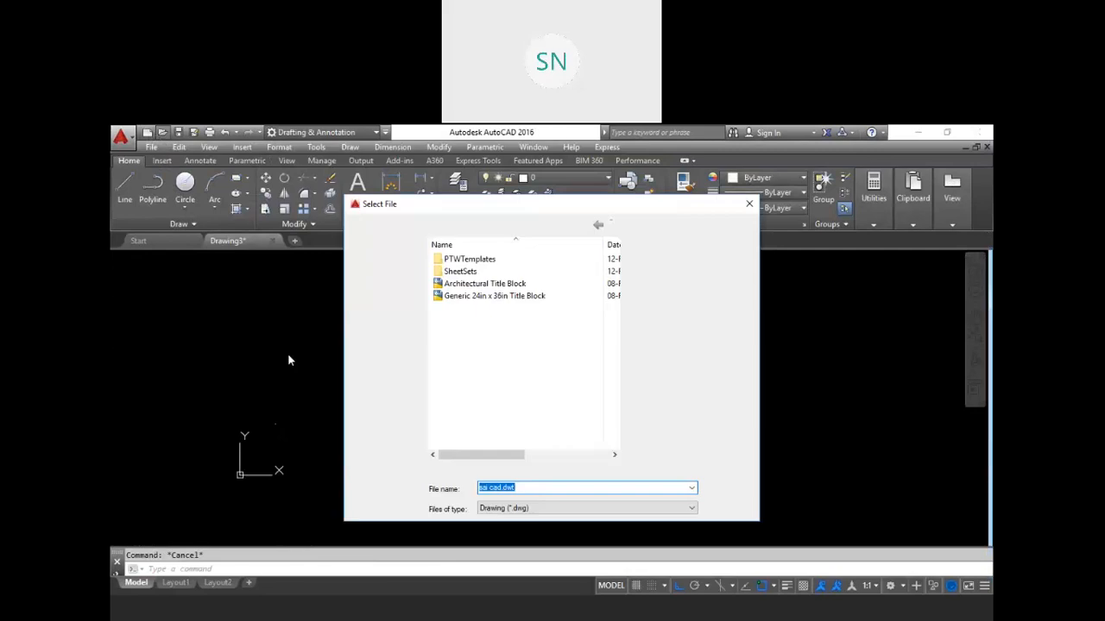
click(493, 296)
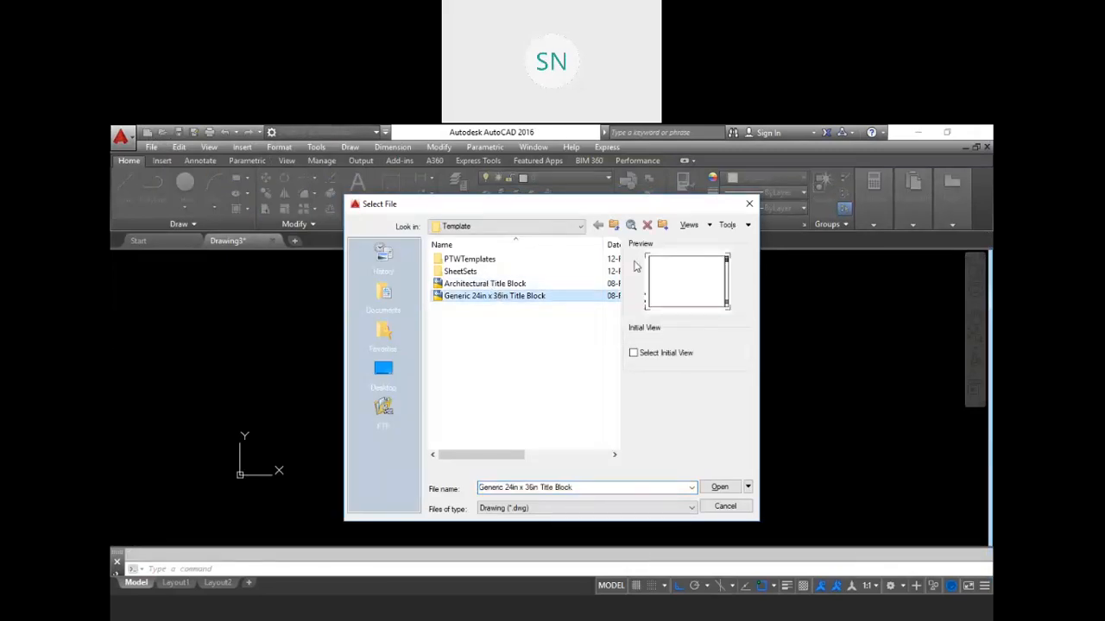
click(383, 369)
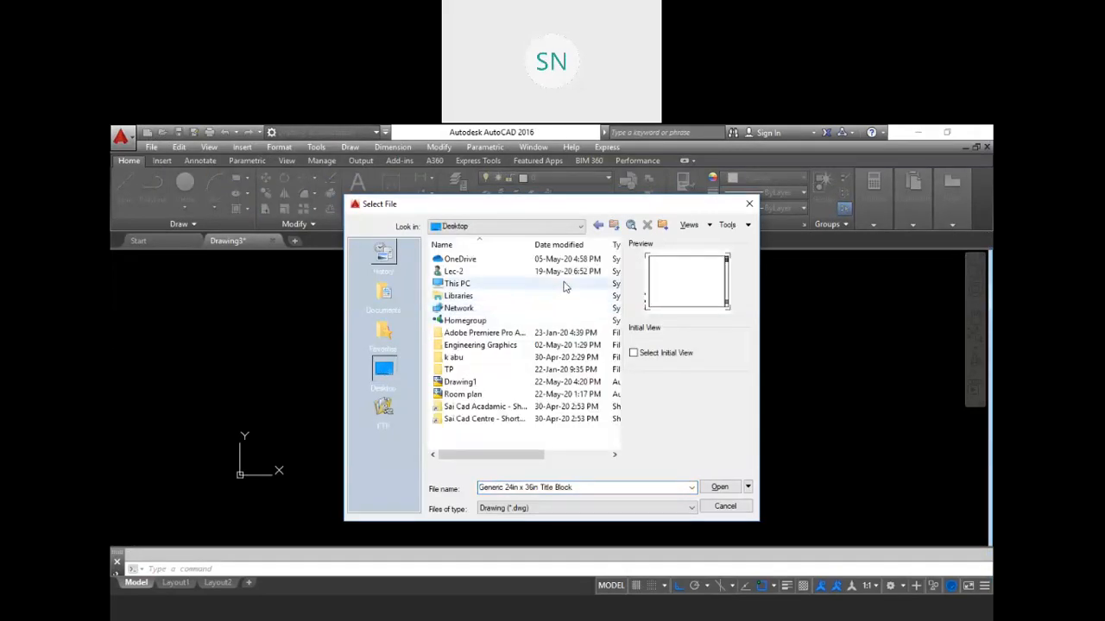
double_click(500, 407)
double_click(507, 309)
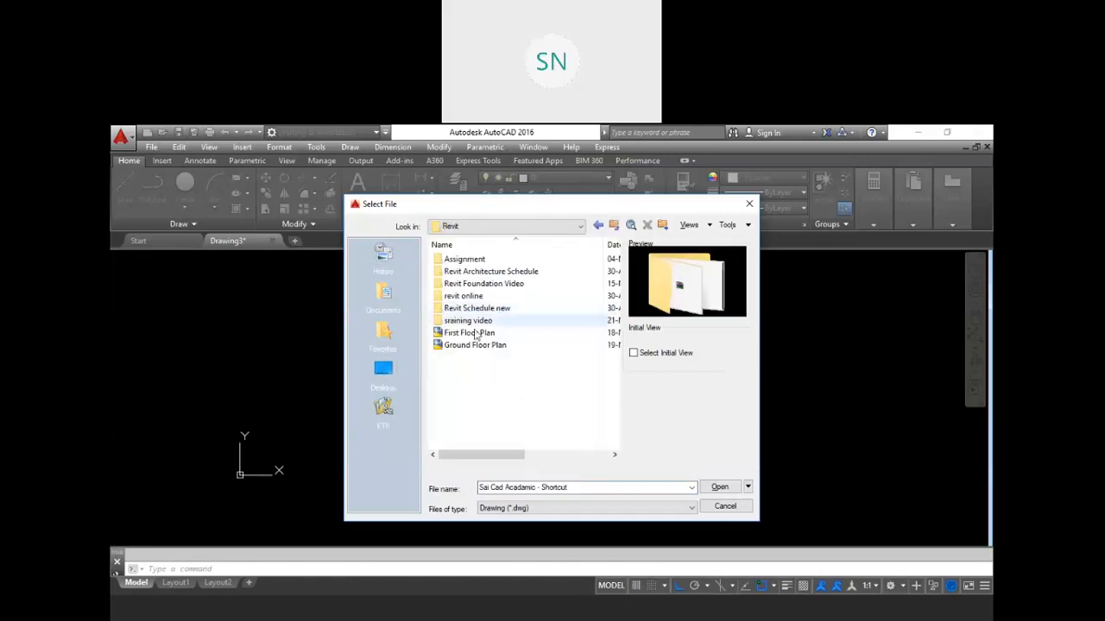
click(476, 344)
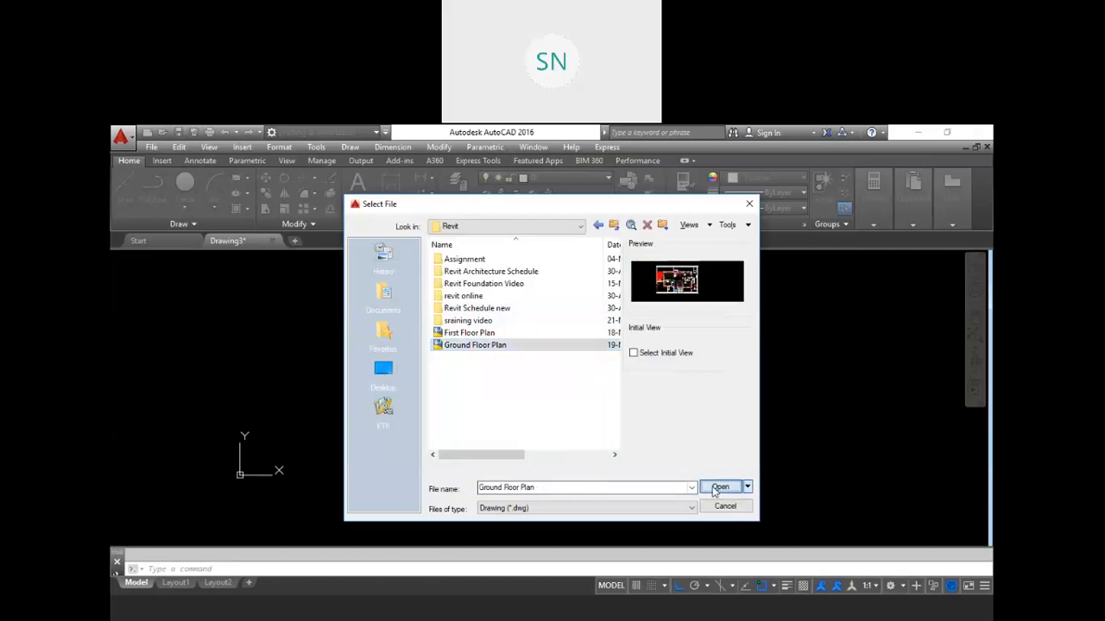
click(714, 488)
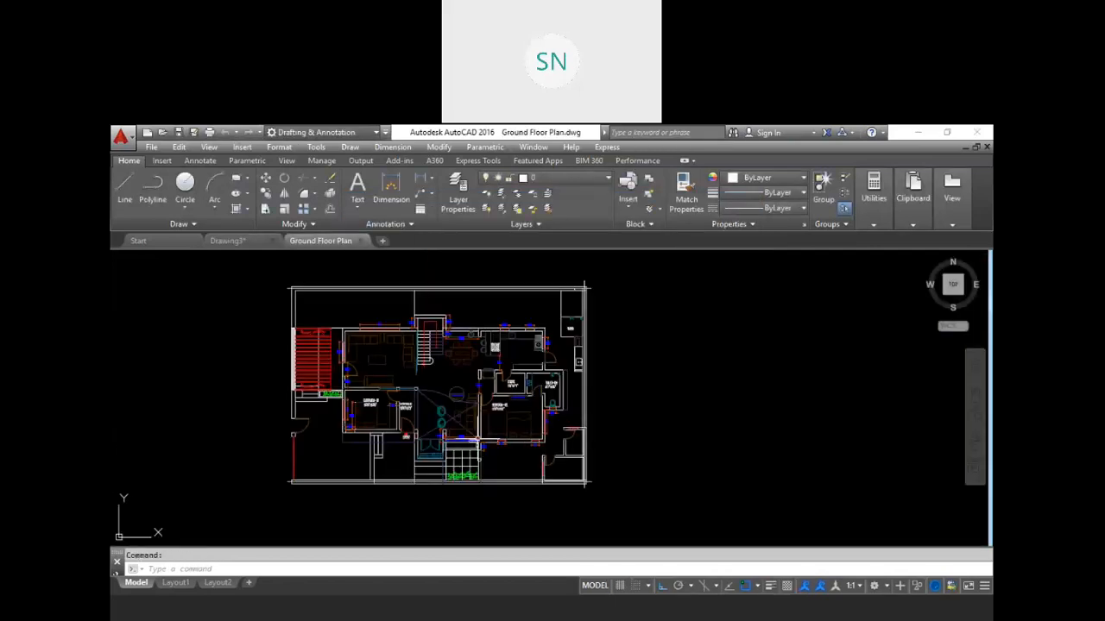
Examine the whole ground floor plan and its rooms up close
middle_drag(502, 428, 540, 438)
key(Escape)
scroll(449, 371, up, 6)
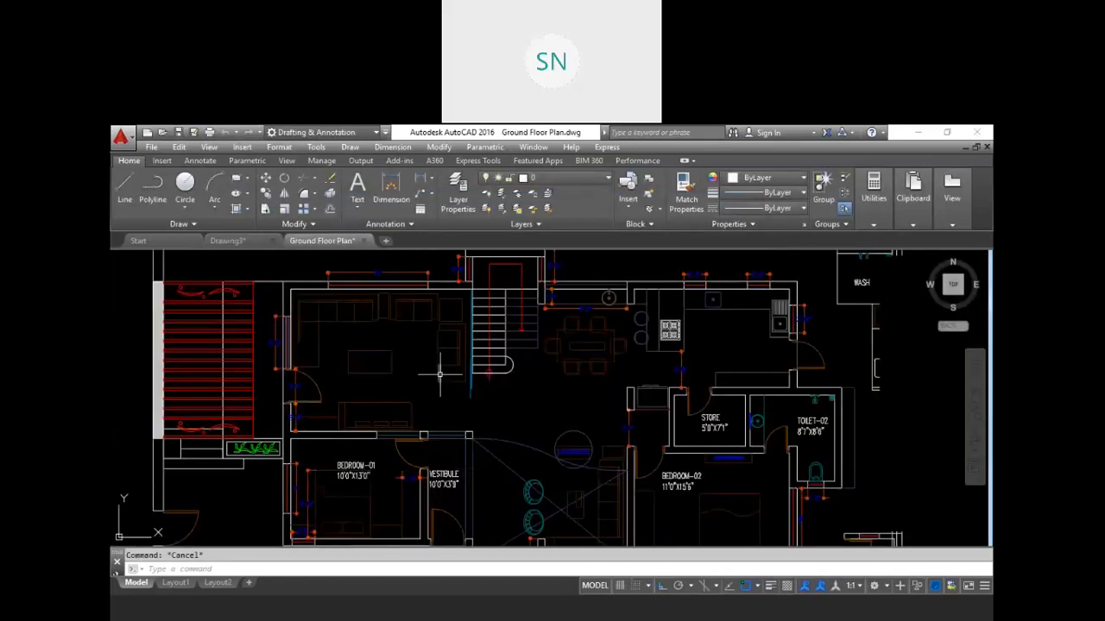
middle_drag(350, 384, 389, 386)
scroll(389, 387, down, 5)
scroll(362, 379, up, 7)
scroll(370, 296, down, 6)
middle_drag(426, 344, 438, 354)
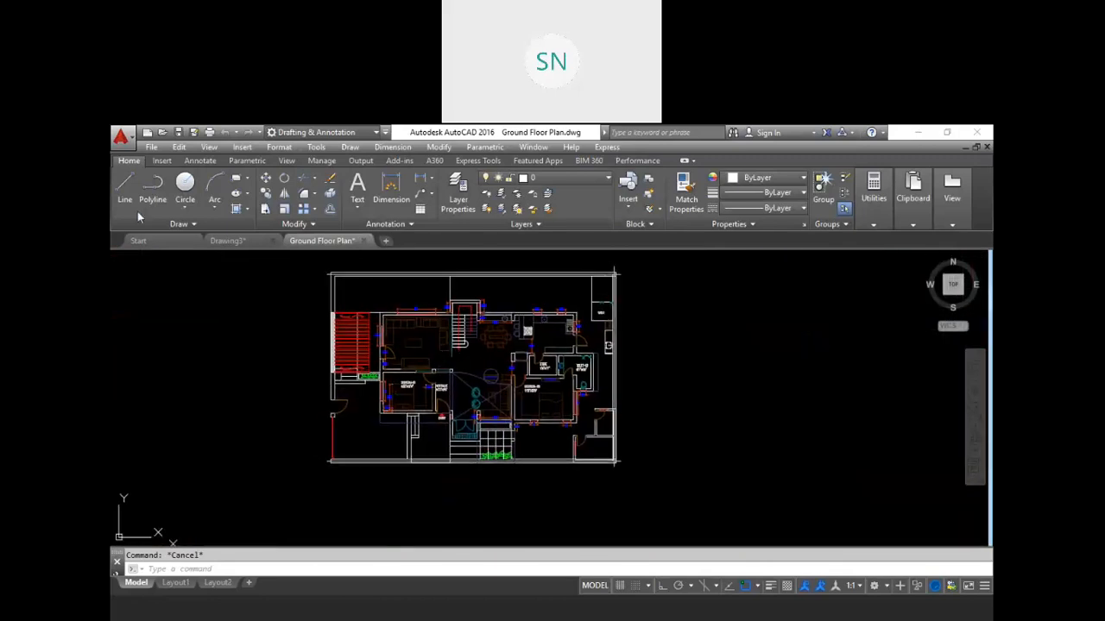
In Drawing3, delete the two bracket views inside the sheet border
click(231, 241)
key(Escape)
click(473, 391)
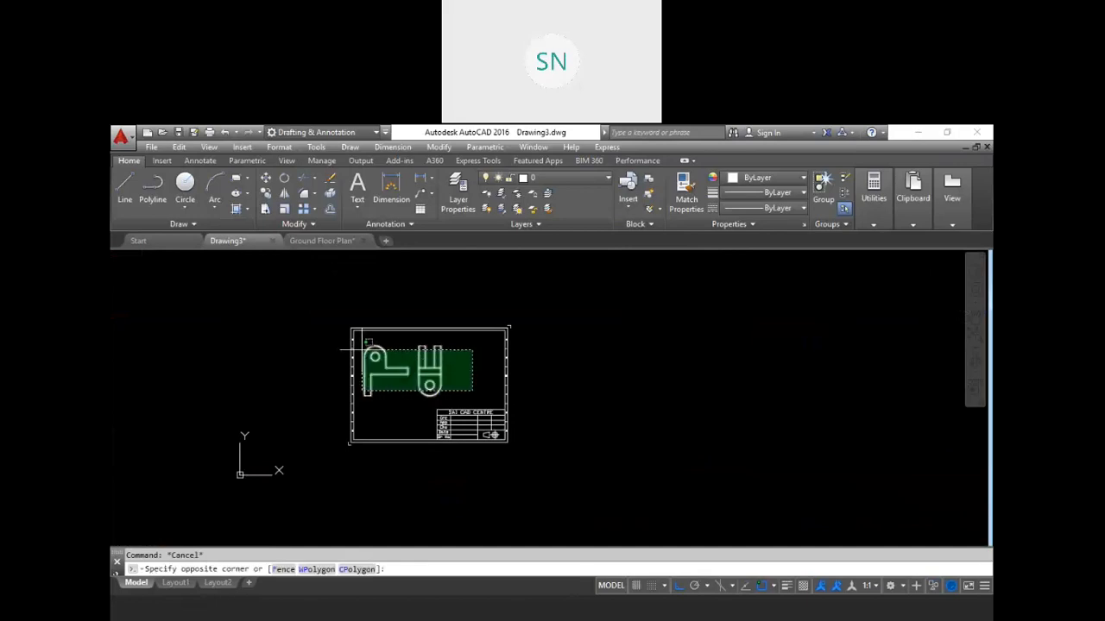
click(359, 350)
key(Delete)
click(452, 362)
click(416, 344)
key(Delete)
click(395, 405)
click(365, 378)
key(Delete)
Copy the sheet border with its title block from Drawing3 and paste it beside the plan in the Ground Floor Plan drawing
click(576, 471)
click(318, 315)
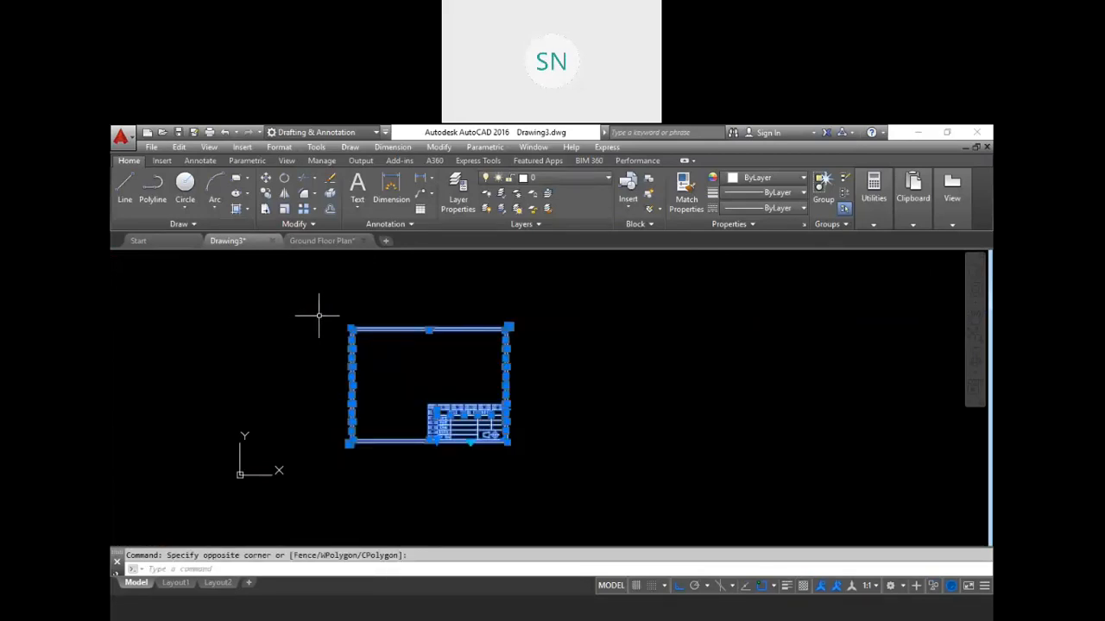
key(ctrl+c)
click(332, 241)
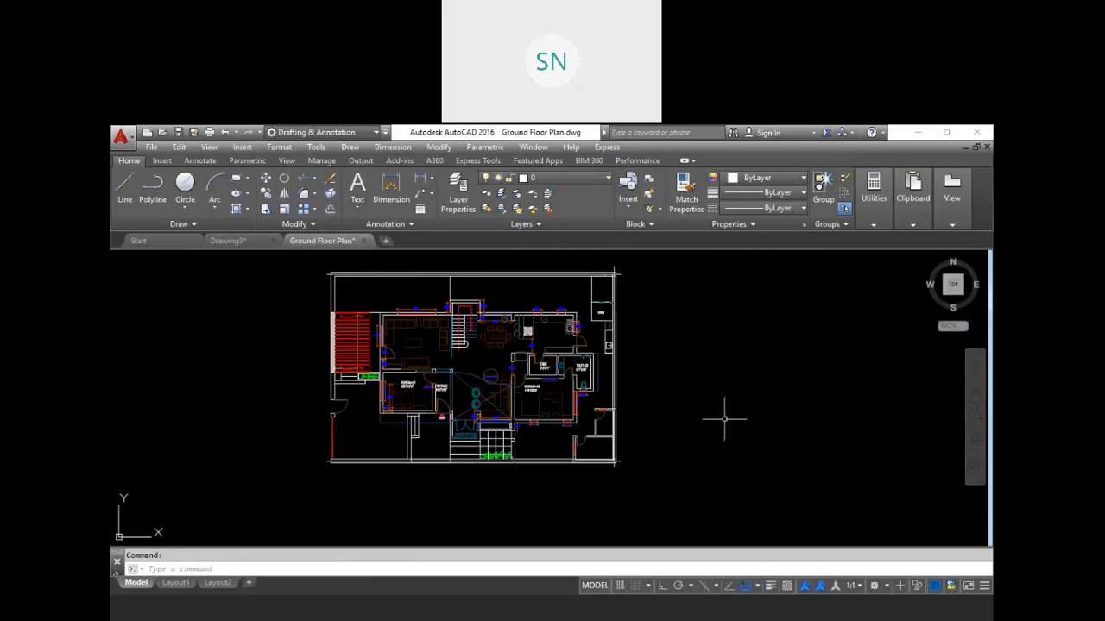
key(ctrl+v)
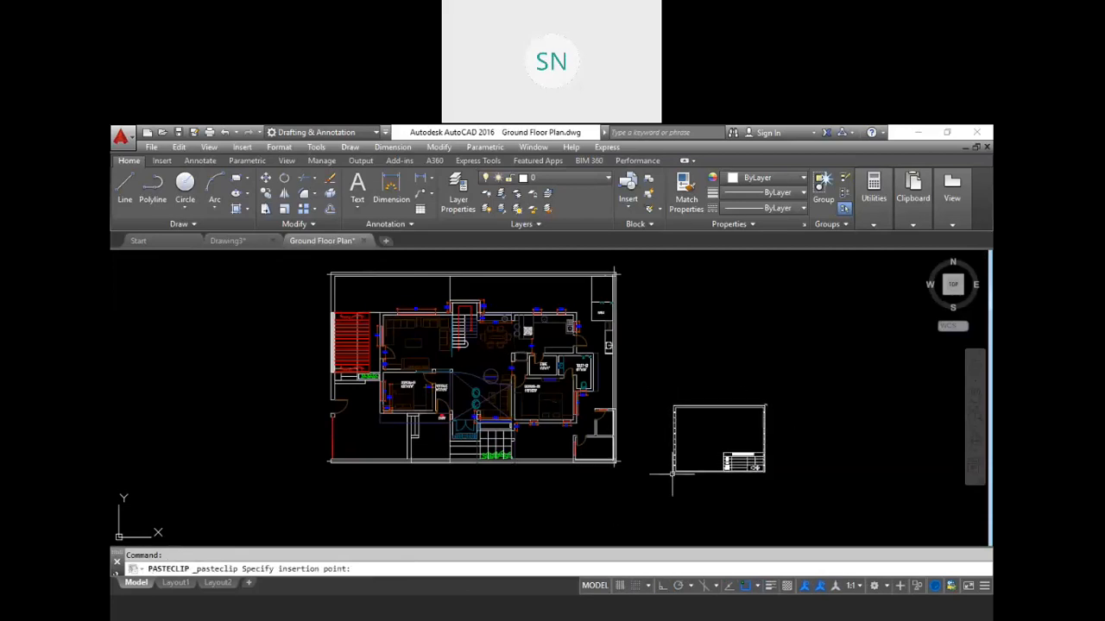
middle_drag(698, 469, 656, 471)
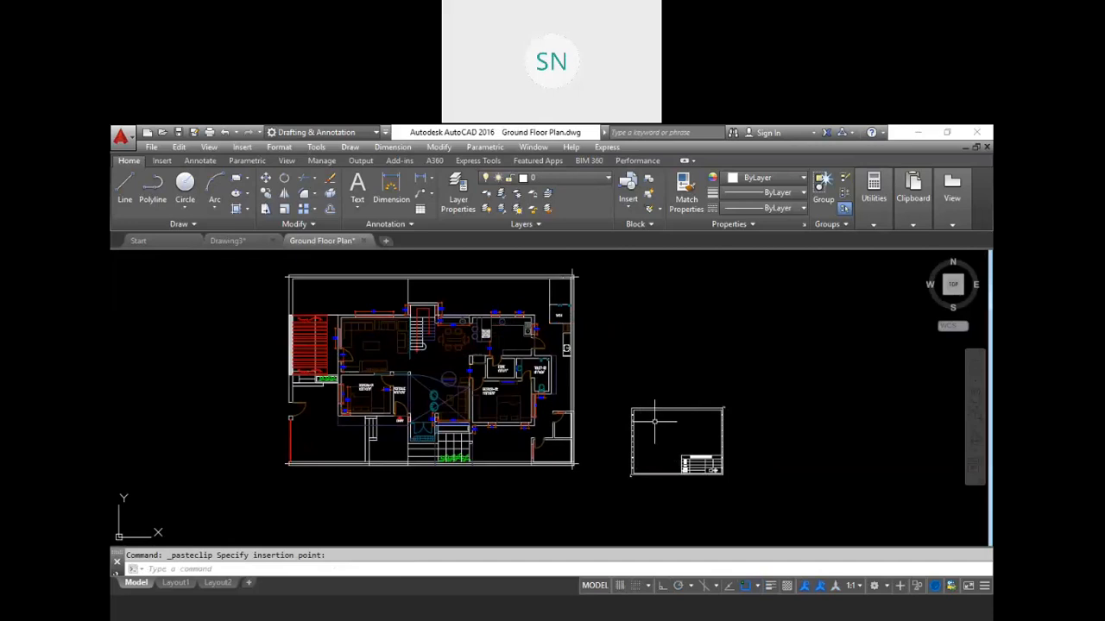
key(Escape)
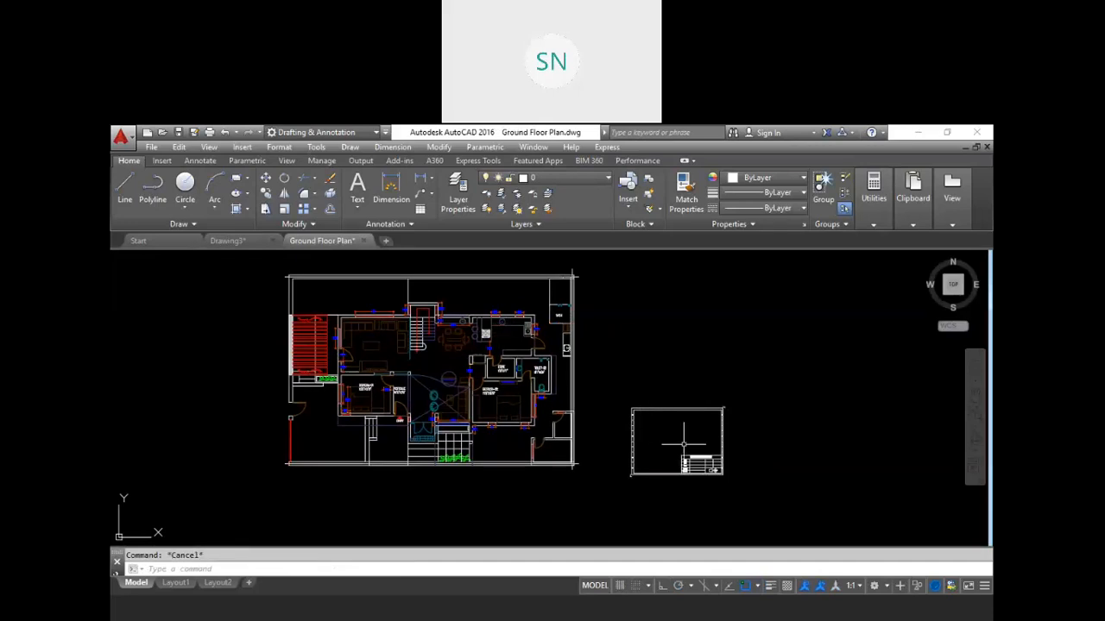
Define a block named t from the pasted border and title block, with its base point at the lower-left corner mark
text(b)
key(Return)
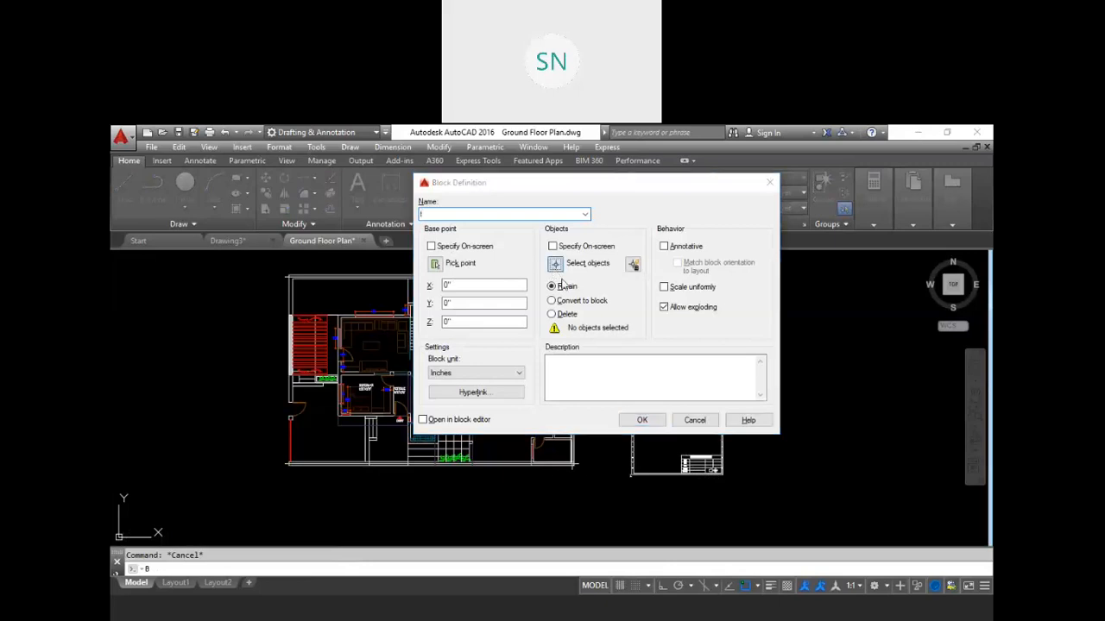
click(578, 263)
click(772, 497)
click(634, 387)
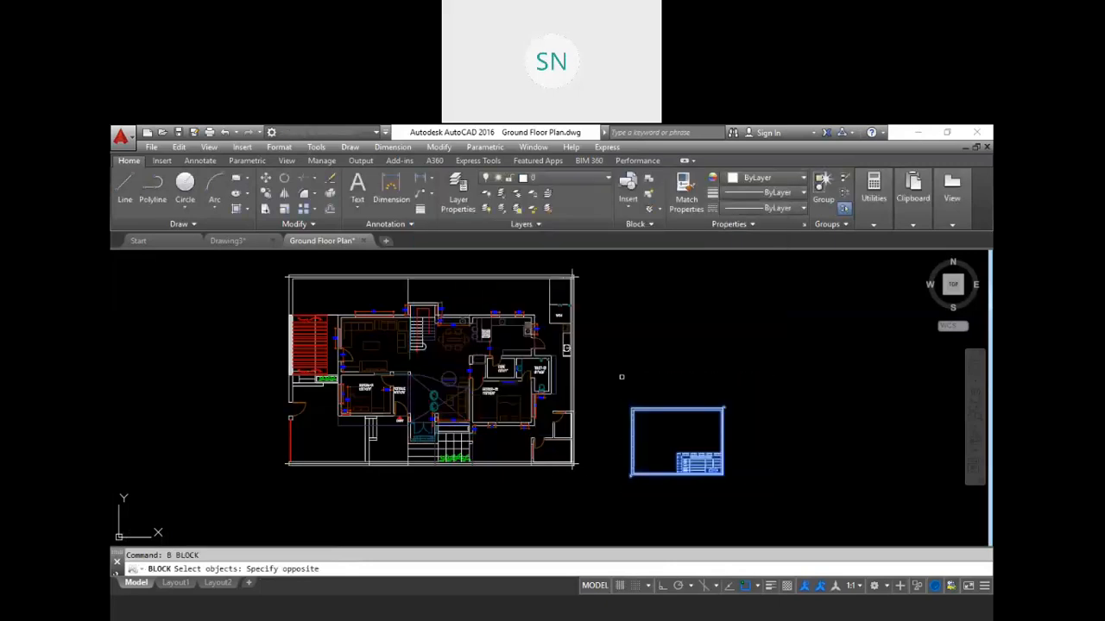
key(Return)
click(449, 265)
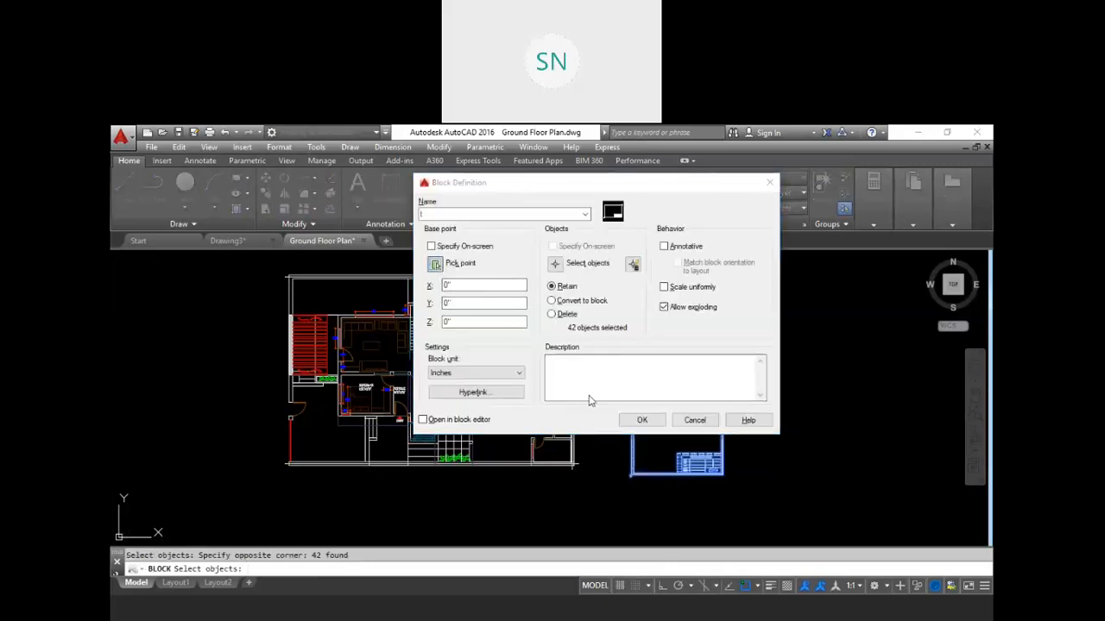
click(630, 477)
click(644, 422)
key(Escape)
Try to scale the sheet border and title block by a factor of 4 from the lower-left corner
text(sc)
key(Return)
click(734, 481)
click(690, 451)
key(Return)
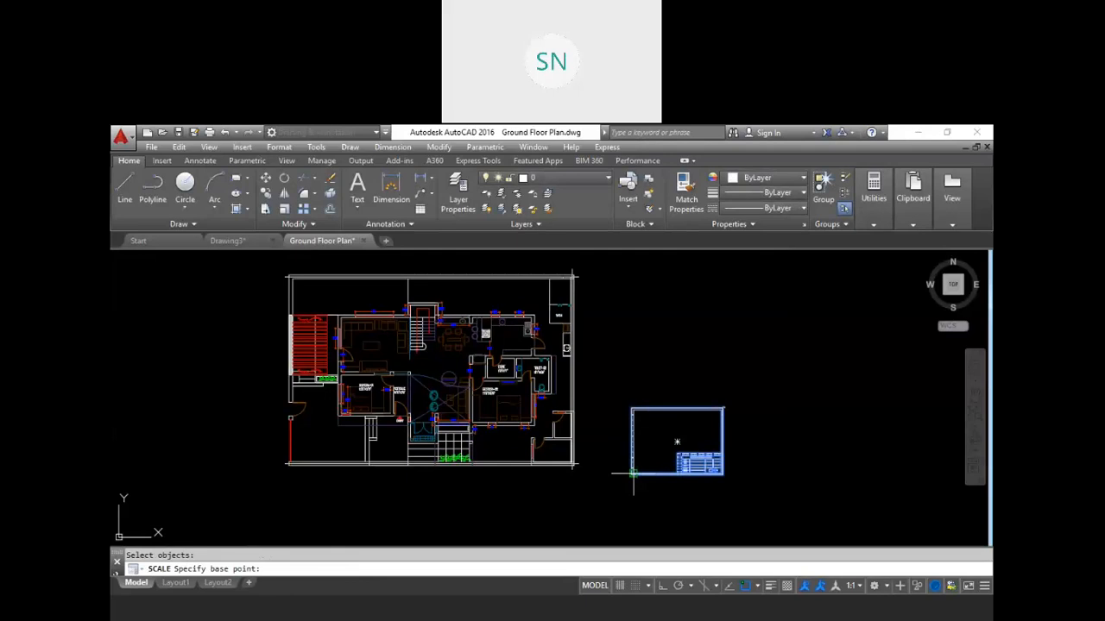
click(632, 473)
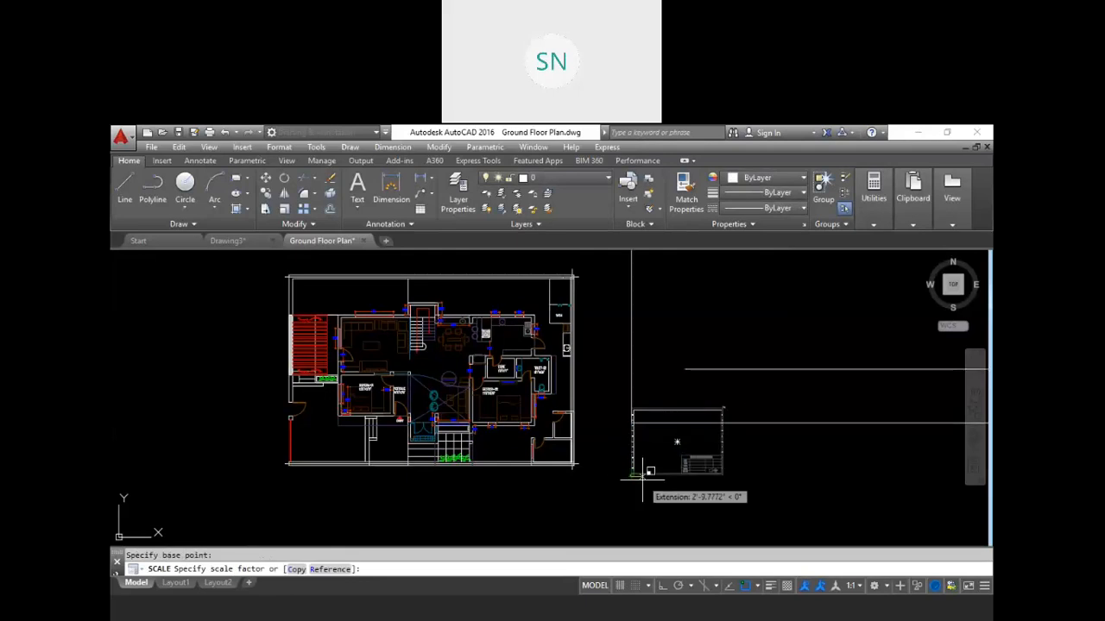
scroll(653, 420, down, 5)
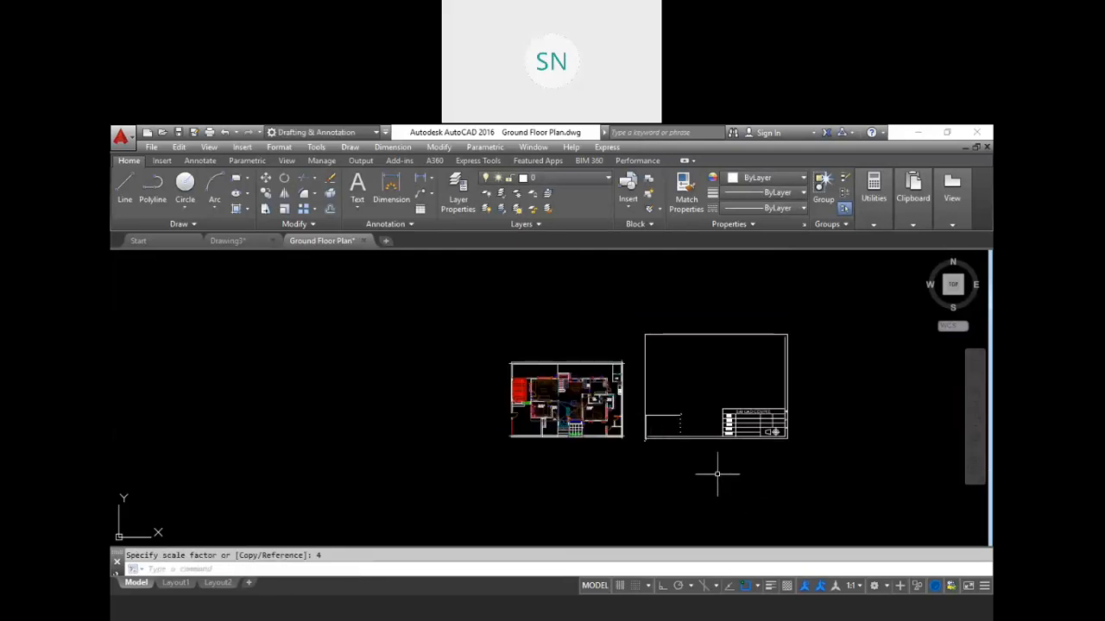
scroll(679, 421, up, 3)
key(Escape)
scroll(678, 421, up, 6)
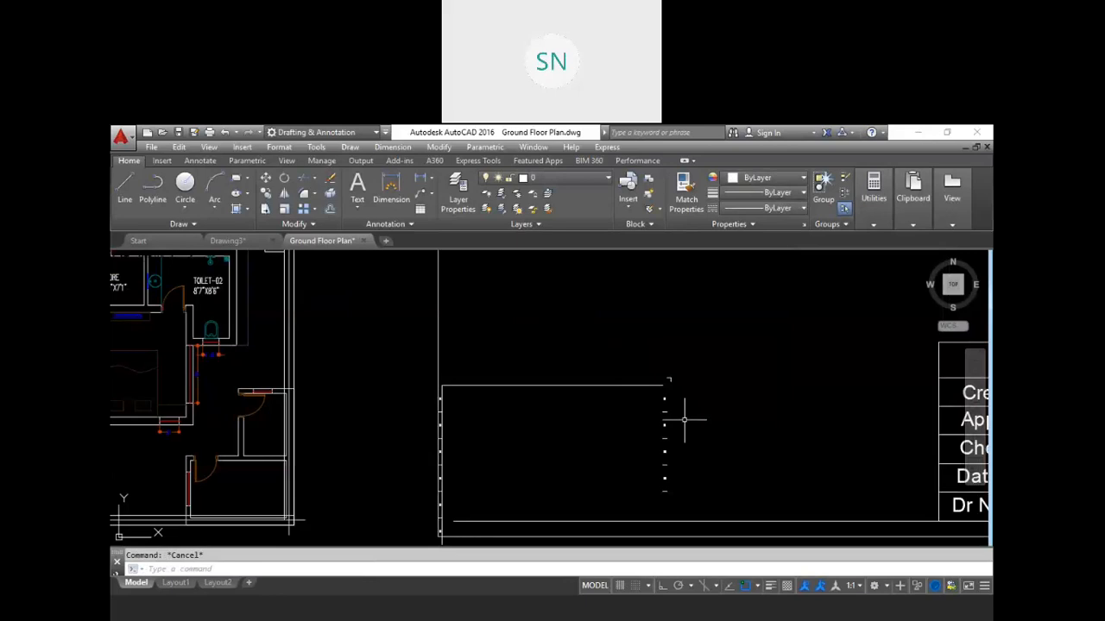
Undo the scaling of the sheet and check how its border selects
scroll(684, 420, down, 4)
key(ctrl+z)
scroll(699, 416, up, 4)
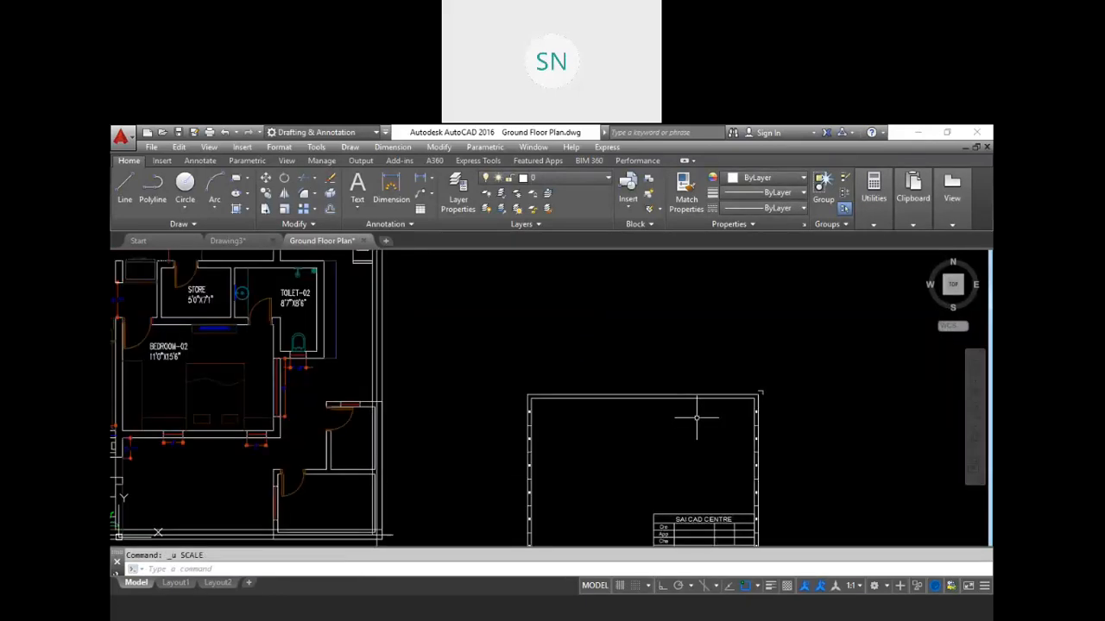
click(679, 399)
key(Escape)
scroll(677, 416, down, 4)
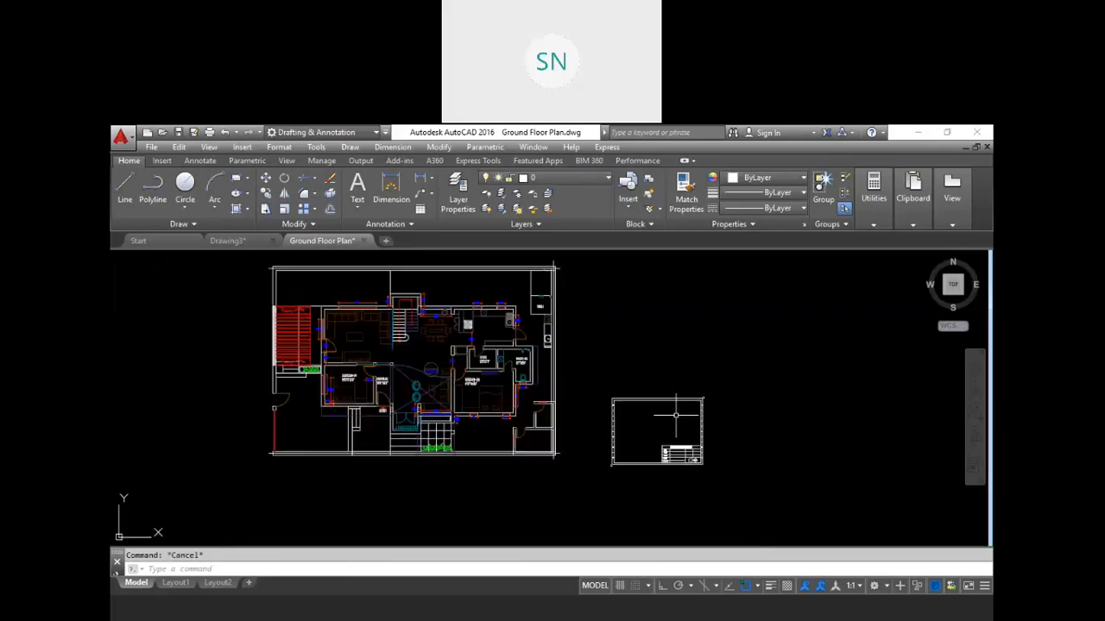
Redefine block t from the complete border and title block, with the base point at the lower-left corner mark
text(b)
key(Return)
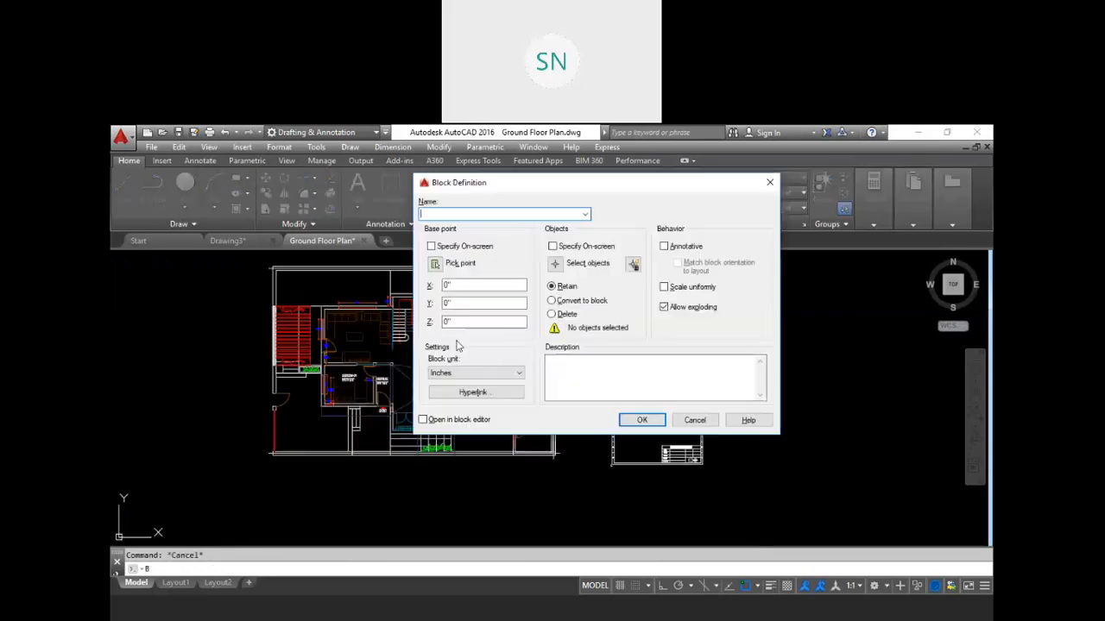
click(585, 214)
click(444, 310)
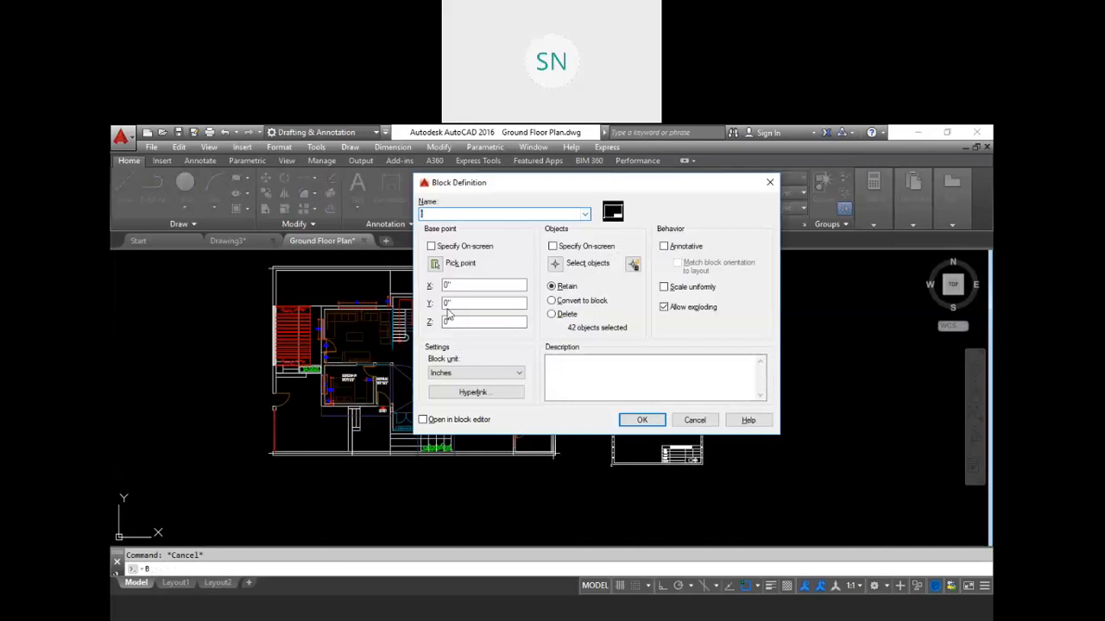
click(587, 264)
click(738, 483)
click(605, 377)
scroll(674, 413, up, 6)
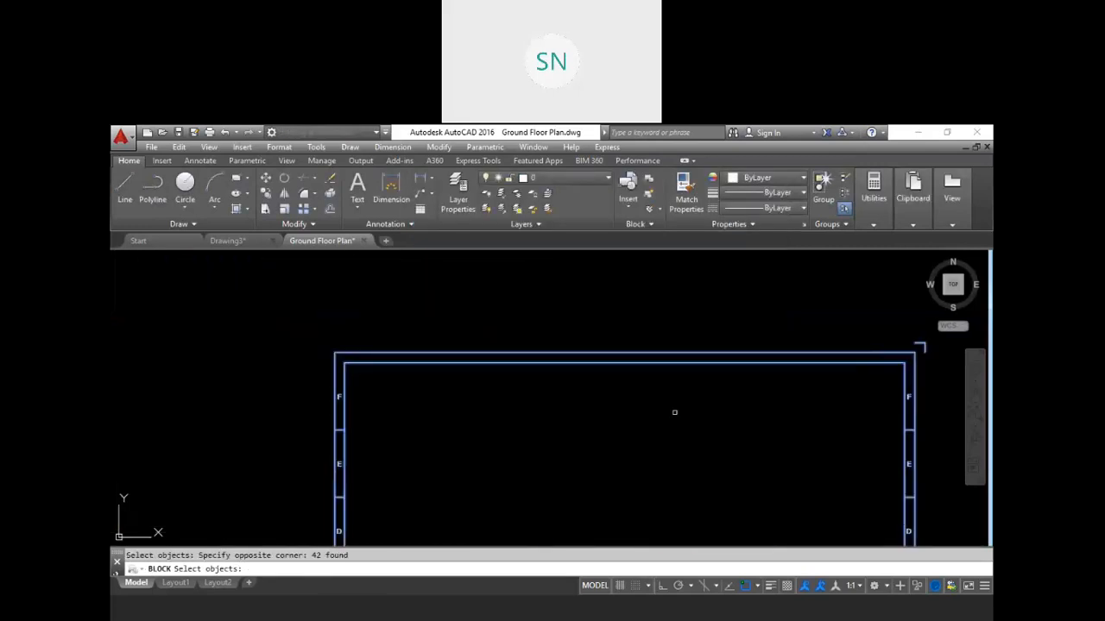
click(532, 363)
scroll(405, 359, down, 4)
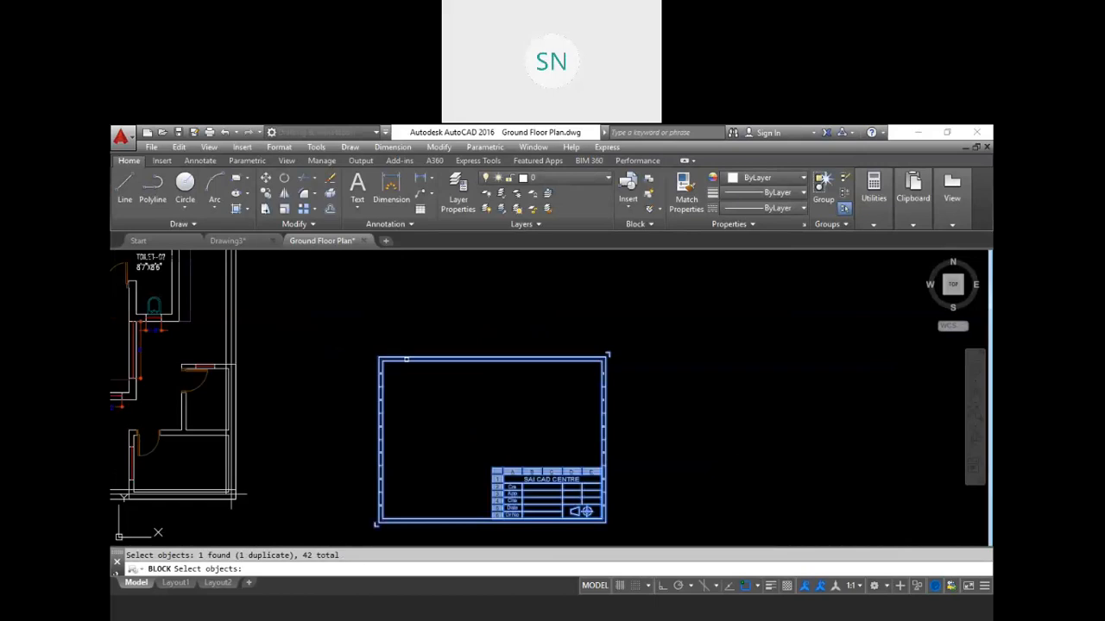
key(Return)
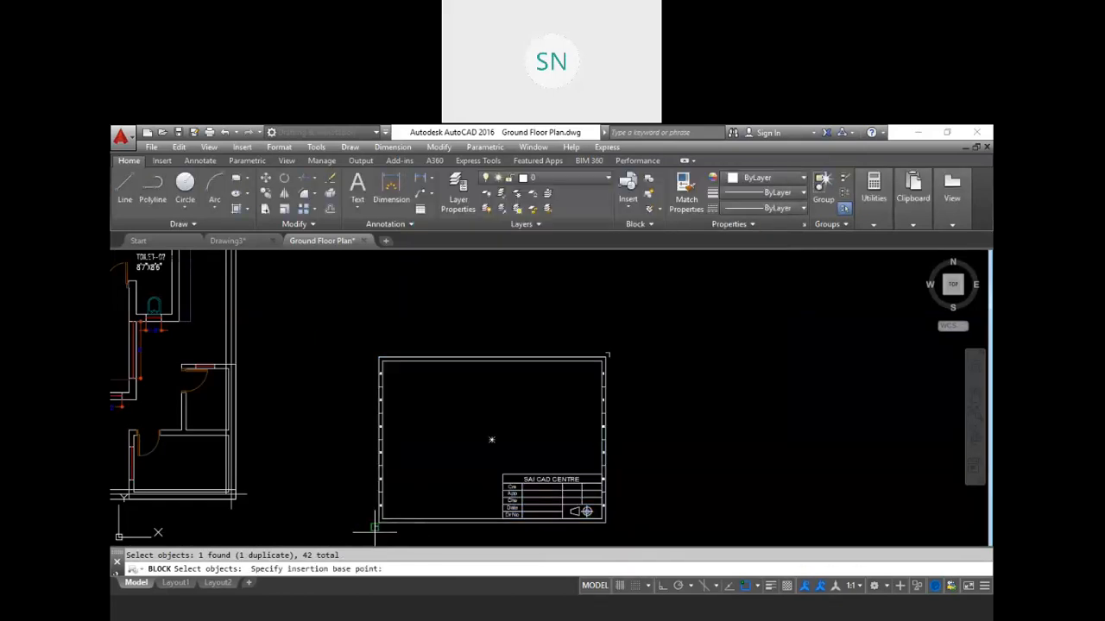
click(375, 527)
click(640, 420)
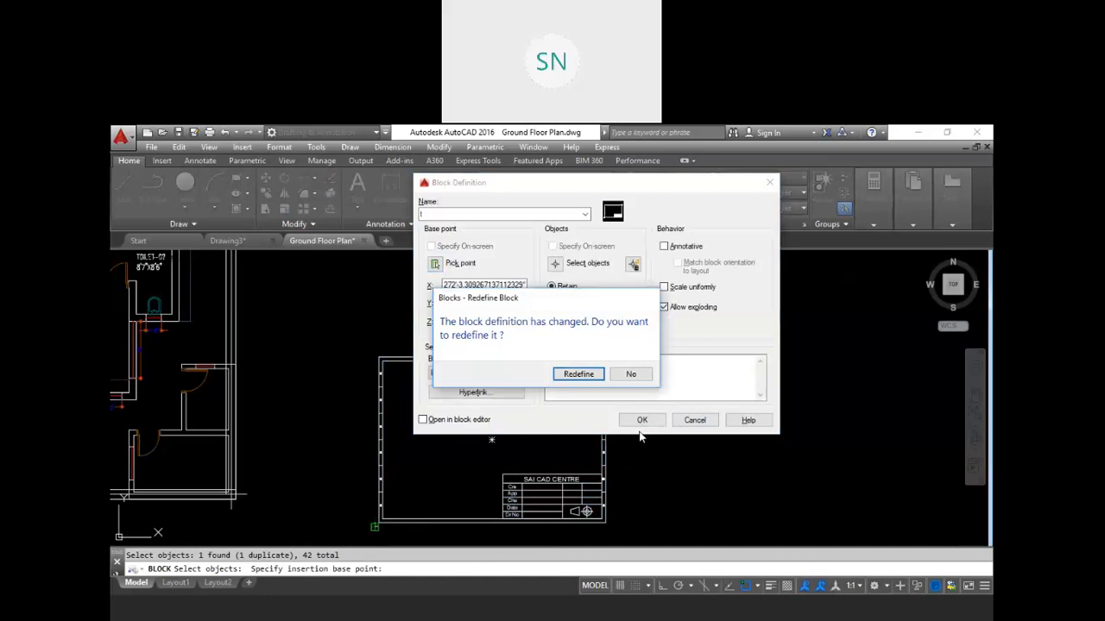
click(579, 374)
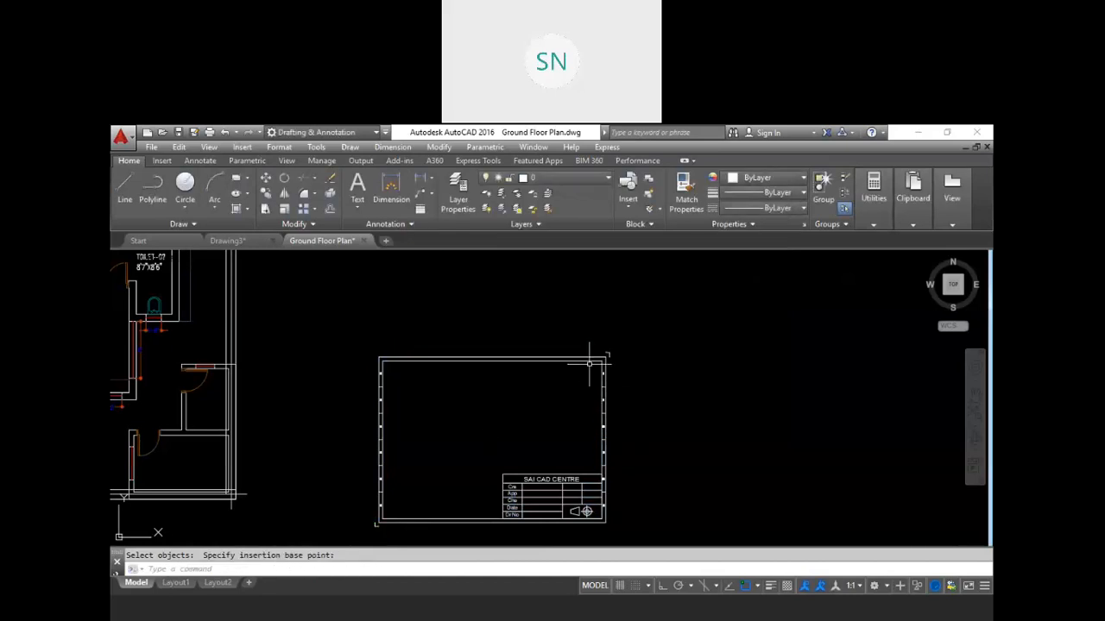
Check whether the border and the title table can still be selected as separate objects
click(604, 377)
key(Escape)
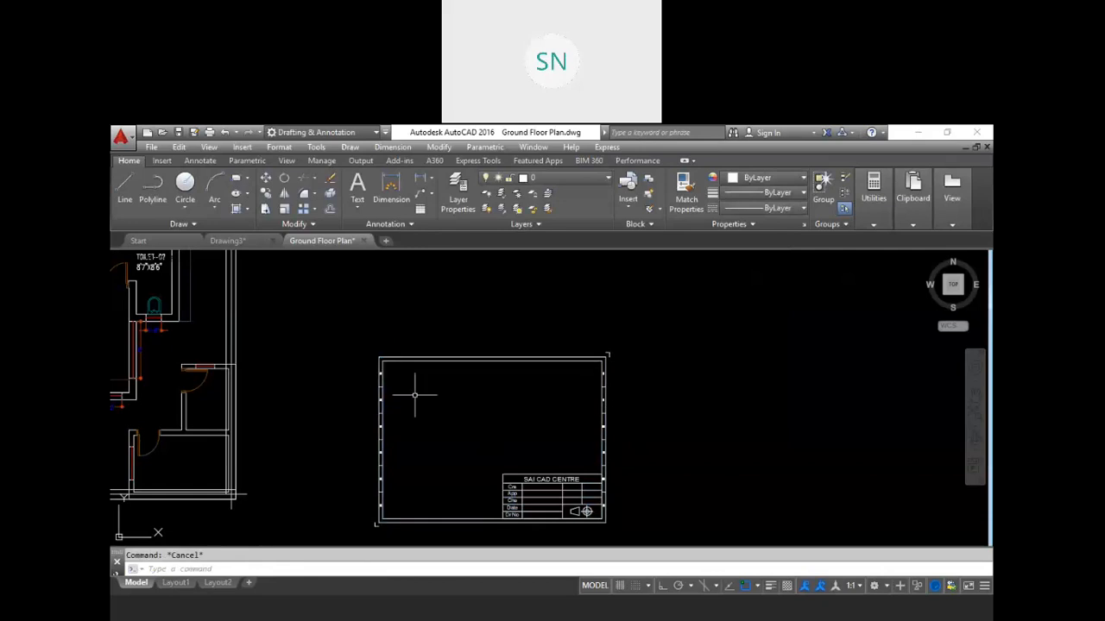
click(528, 492)
key(Escape)
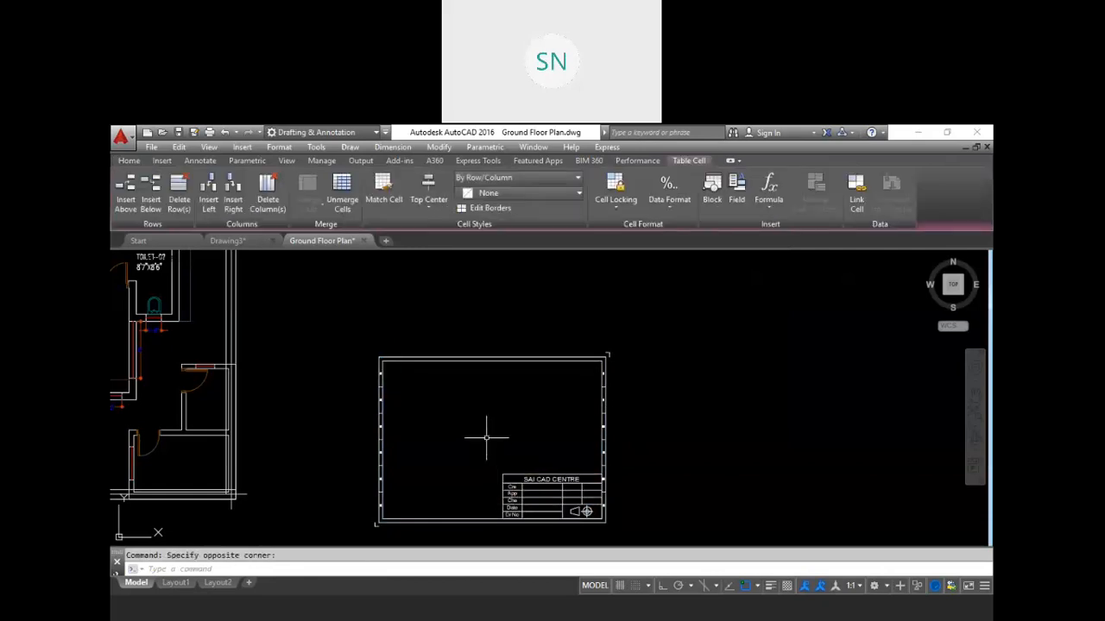
middle_drag(483, 426, 487, 392)
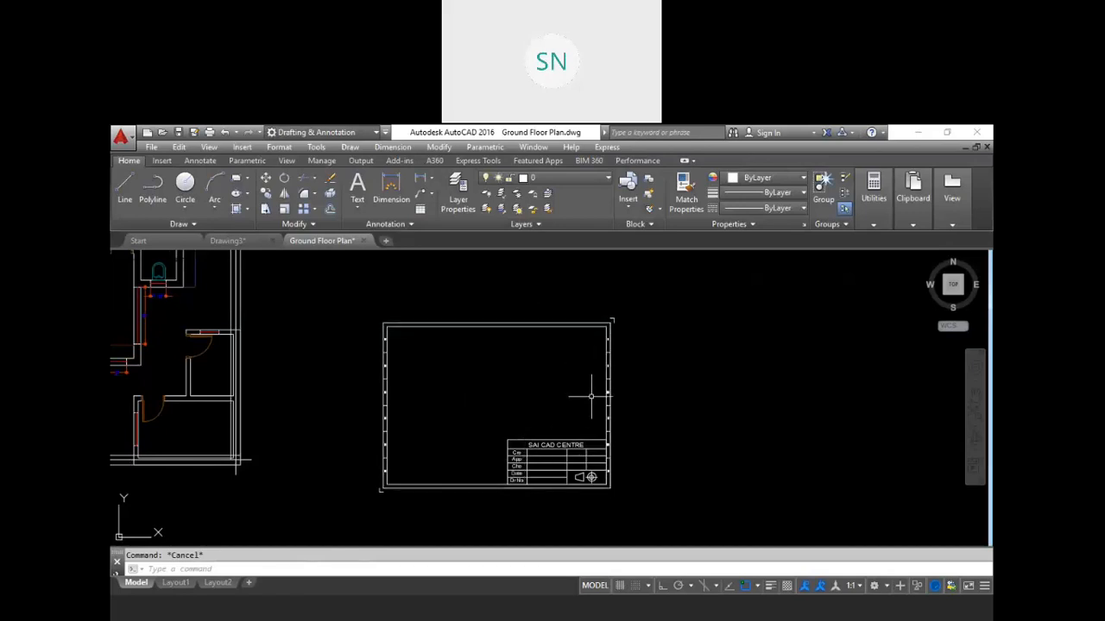
middle_drag(577, 402, 566, 408)
text(b)
key(Return)
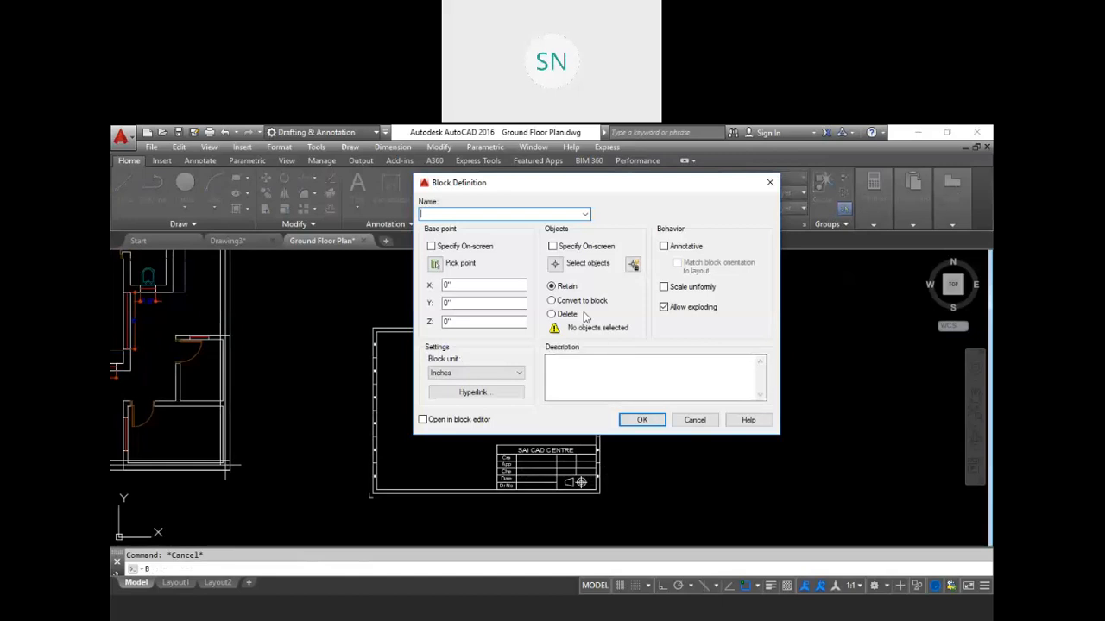
click(555, 263)
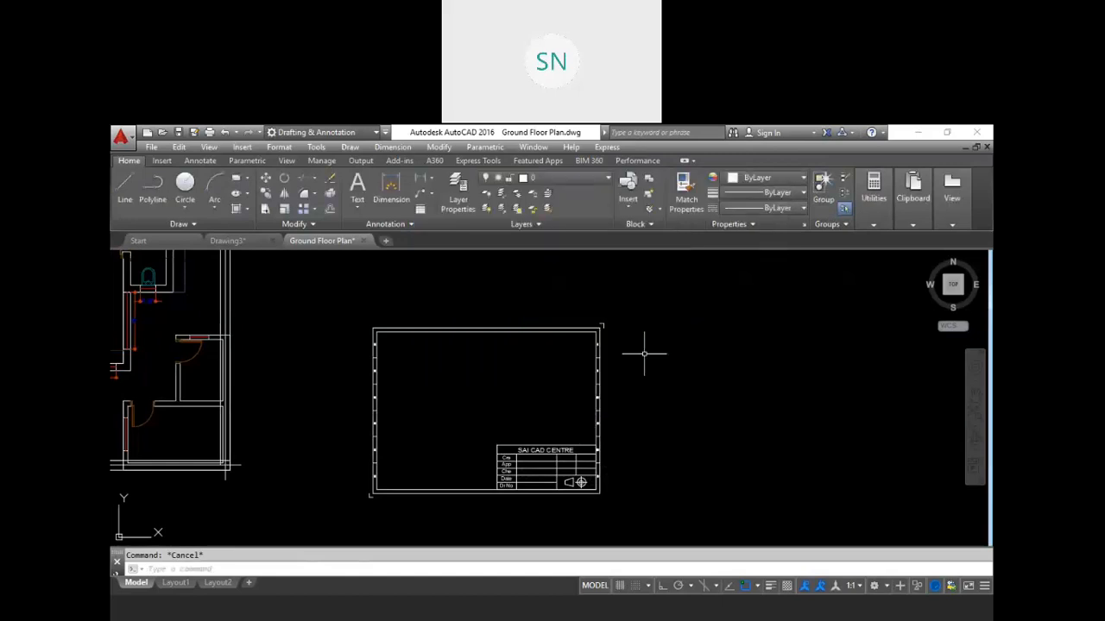
Delete the original loose border and title block beside the floor plan
click(653, 501)
click(344, 315)
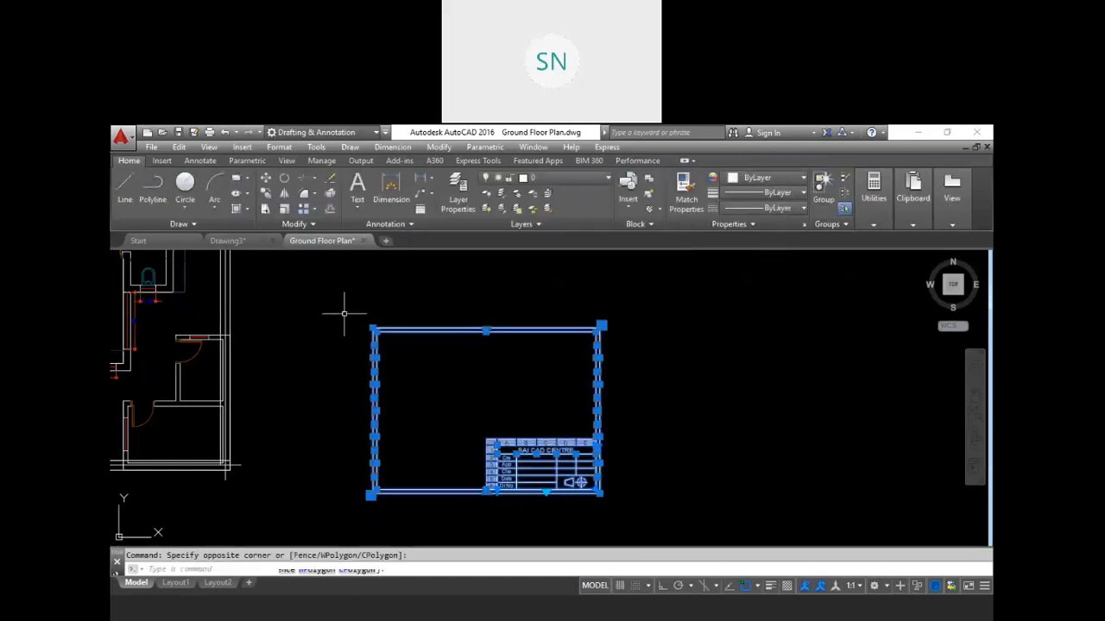
key(Delete)
key(Escape)
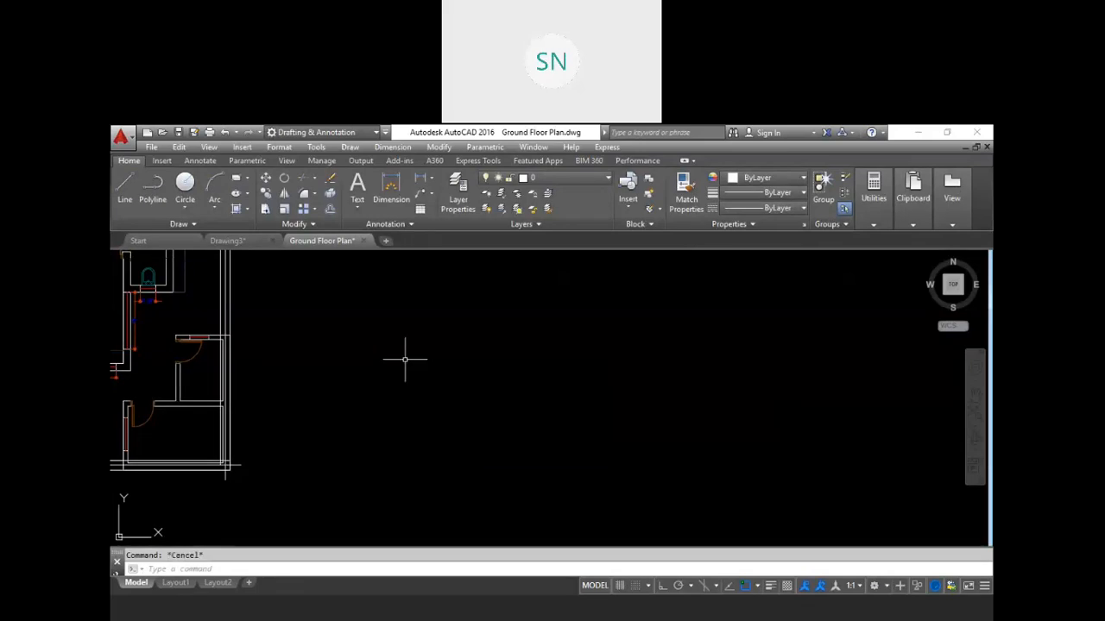
Insert block t at scale 1 and rotation 0 in the empty space beside the floor plan
text(i)
key(Return)
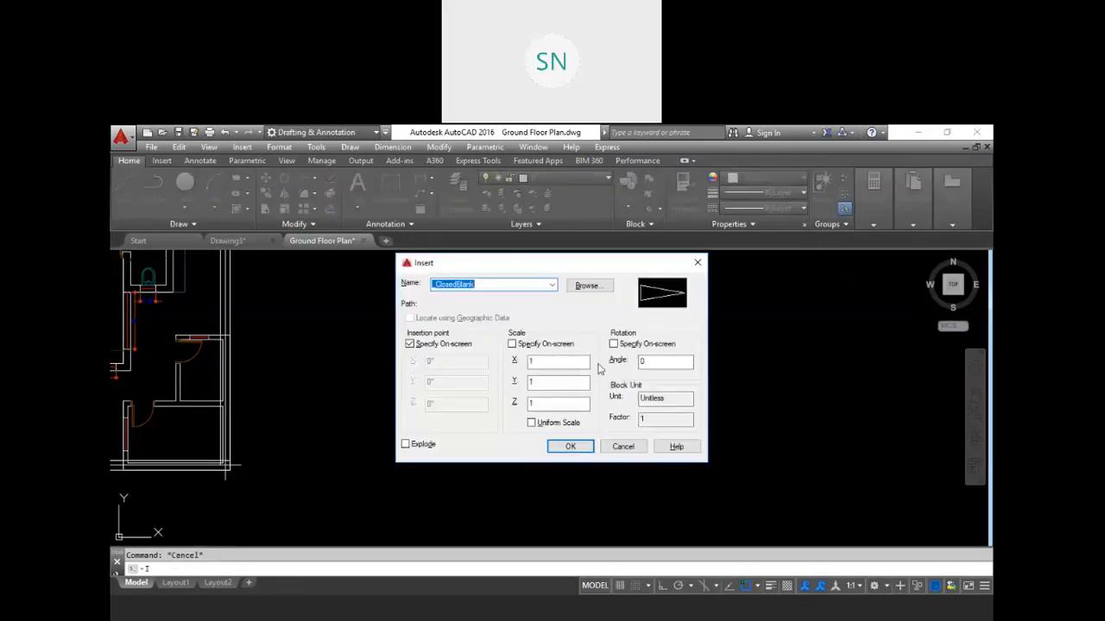
click(551, 284)
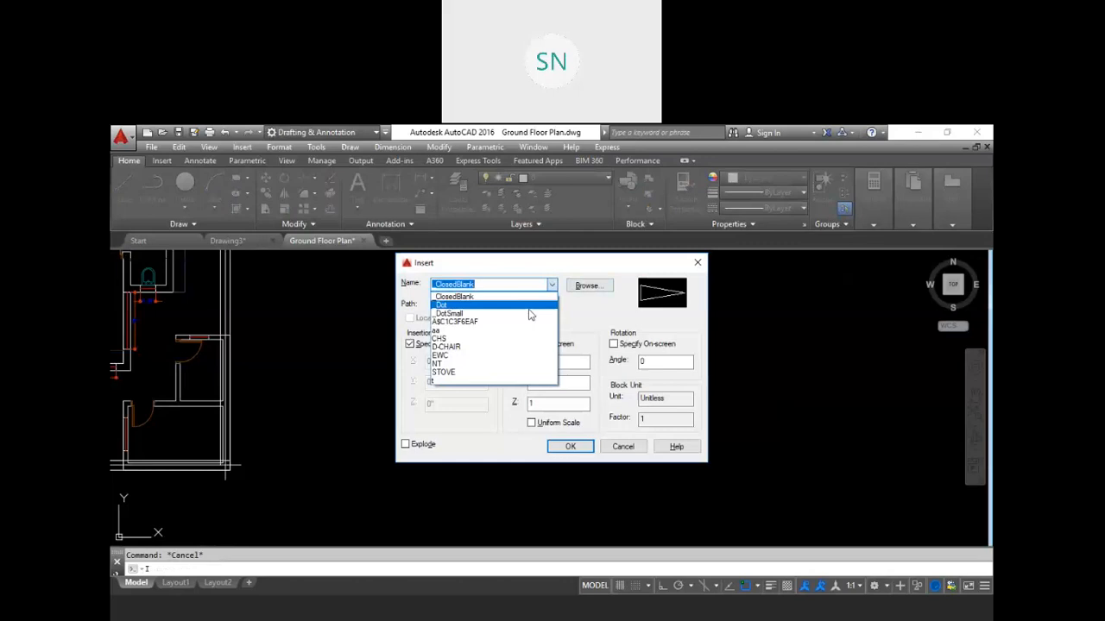
click(456, 383)
click(570, 447)
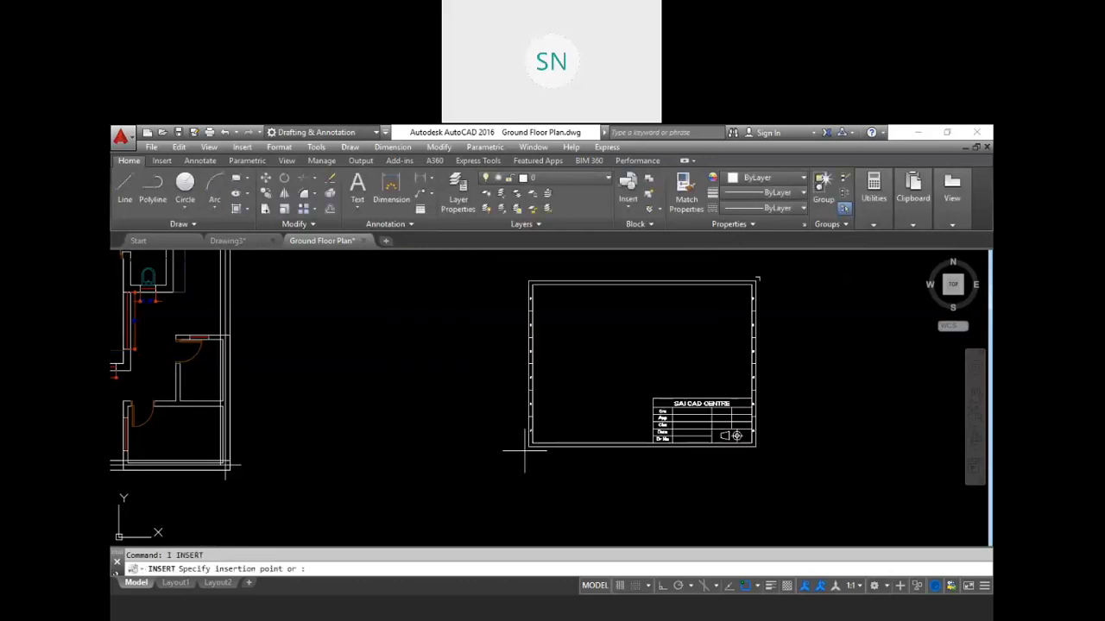
scroll(483, 453, down, 3)
scroll(570, 422, down, 2)
key(Escape)
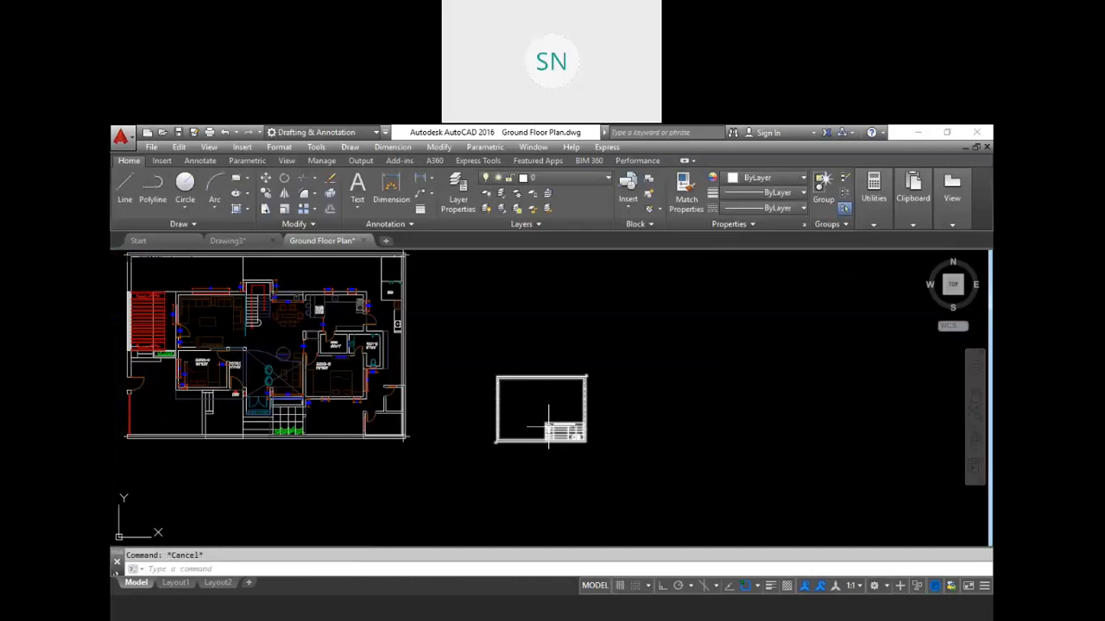
Scale the inserted sheet block by a factor of 4 about its lower-left corner
text(sc)
key(Return)
click(594, 454)
click(544, 417)
key(Return)
click(499, 443)
text(4)
key(Return)
scroll(508, 440, down, 3)
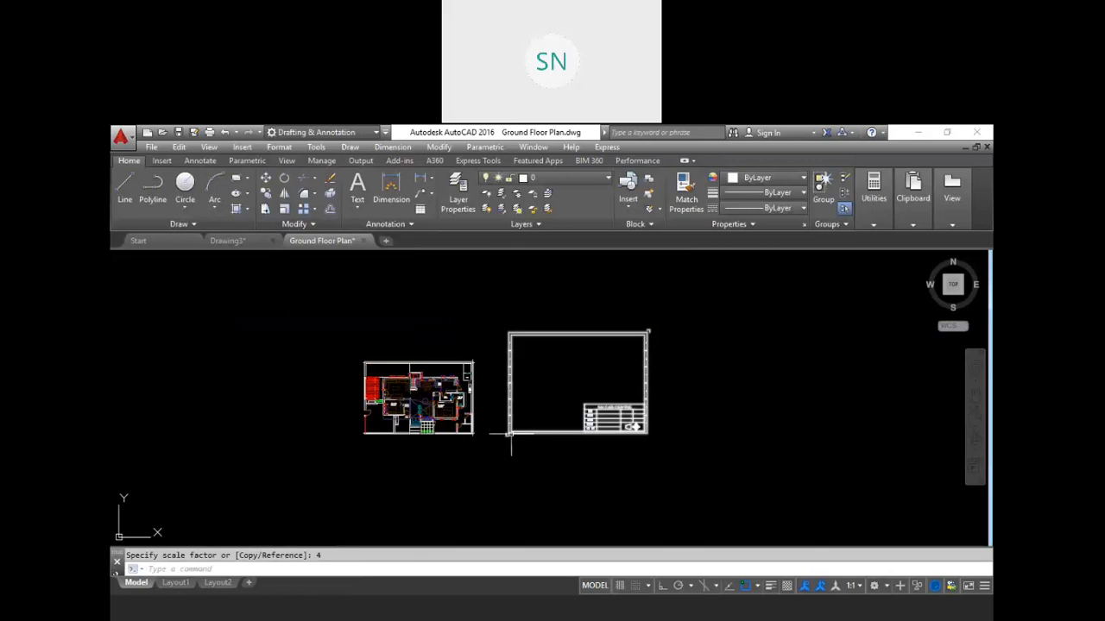
Enlarge the sheet block again by a factor of 1.5 about its lower-left corner
key(Escape)
key(Return)
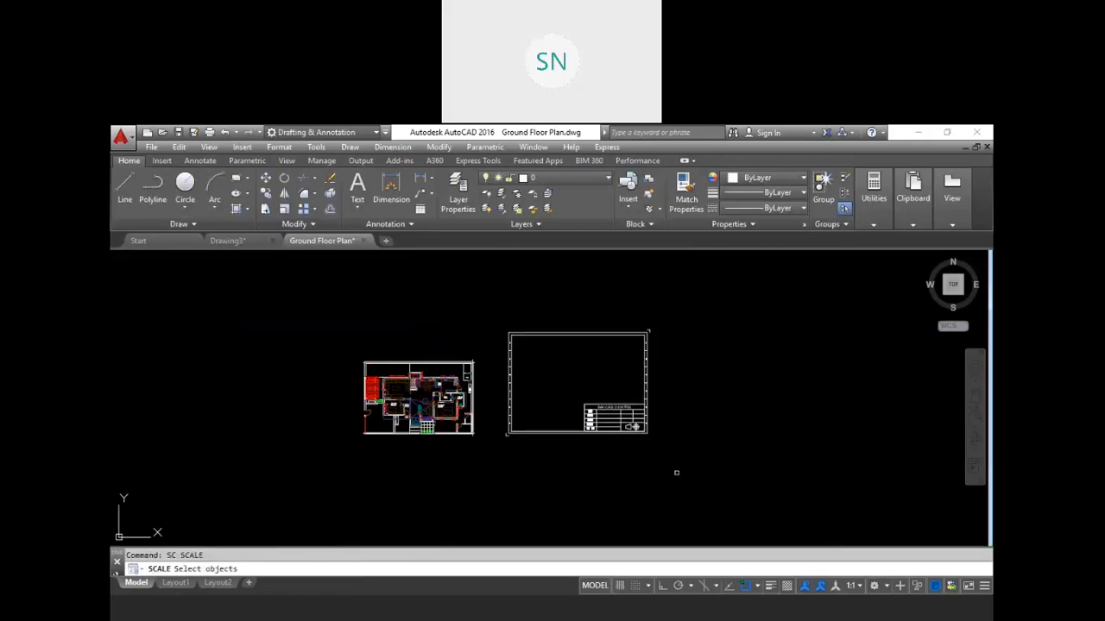
click(516, 432)
key(Return)
click(517, 431)
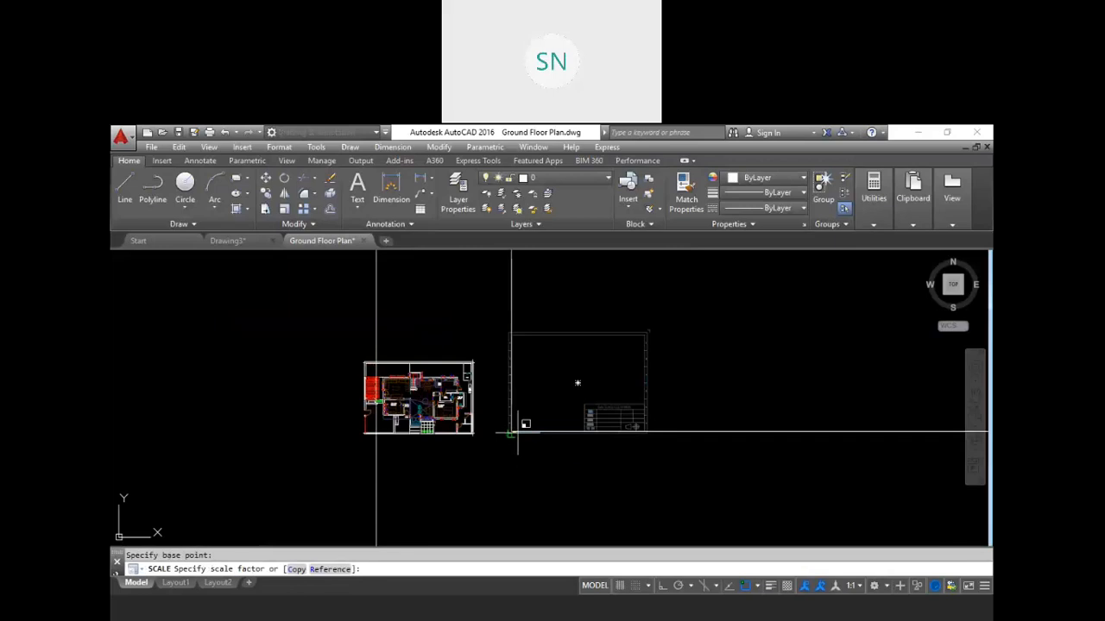
text(1.5)
key(Return)
scroll(561, 406, down, 2)
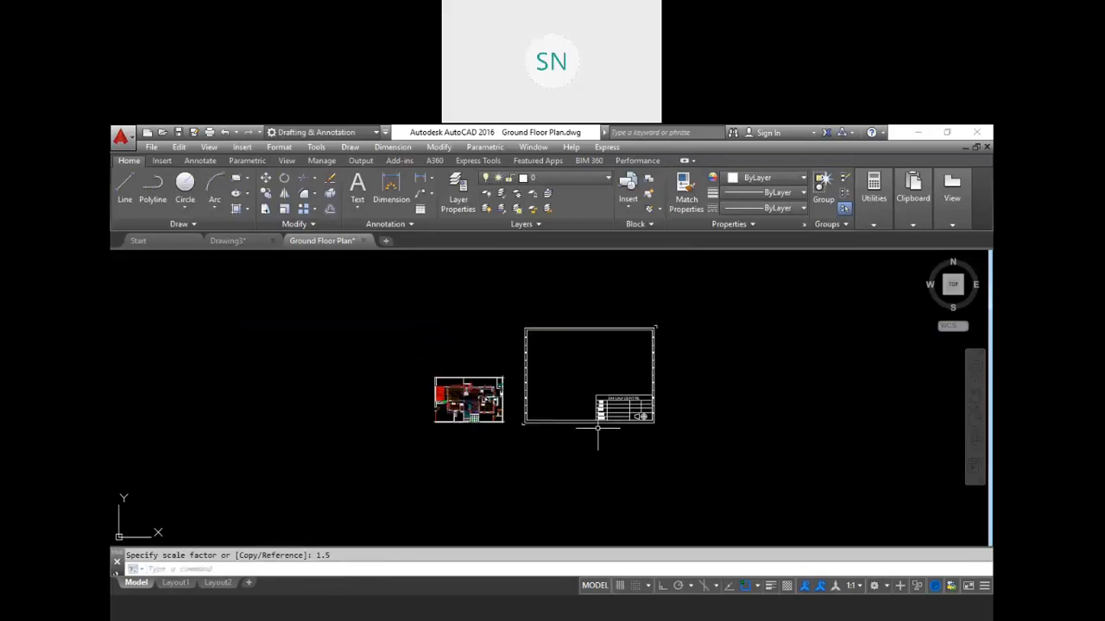
Move the scaled sheet block over the floor plan so the border encloses the plan and the title table sits below it
key(Escape)
text(m)
key(Return)
click(690, 449)
click(549, 346)
key(Return)
click(589, 489)
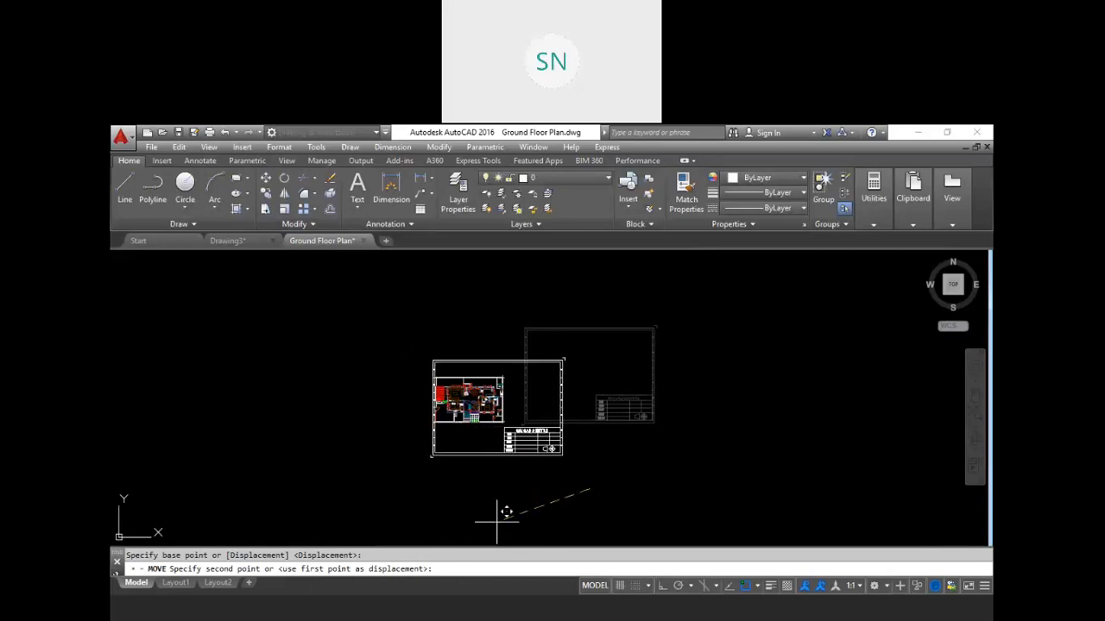
click(496, 512)
scroll(554, 394, up, 4)
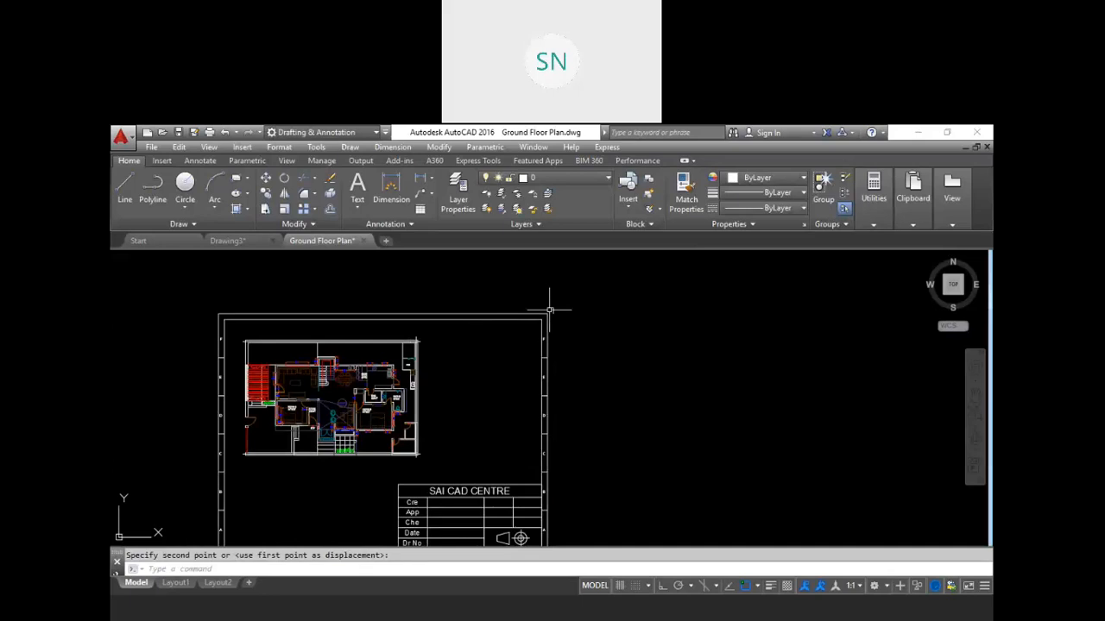
middle_drag(444, 463, 493, 419)
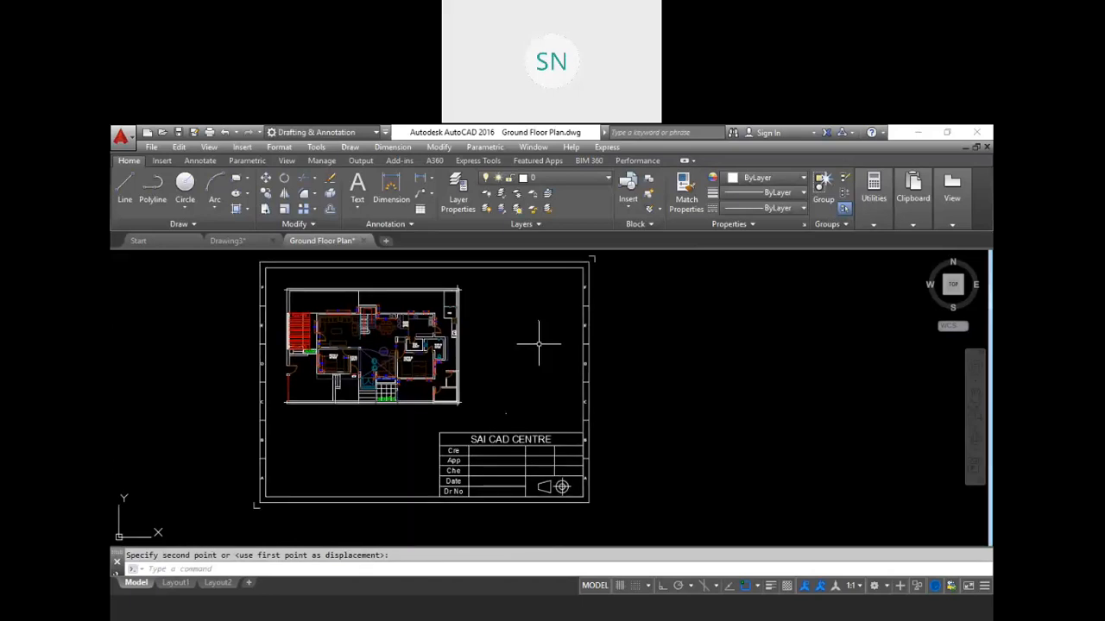
key(Escape)
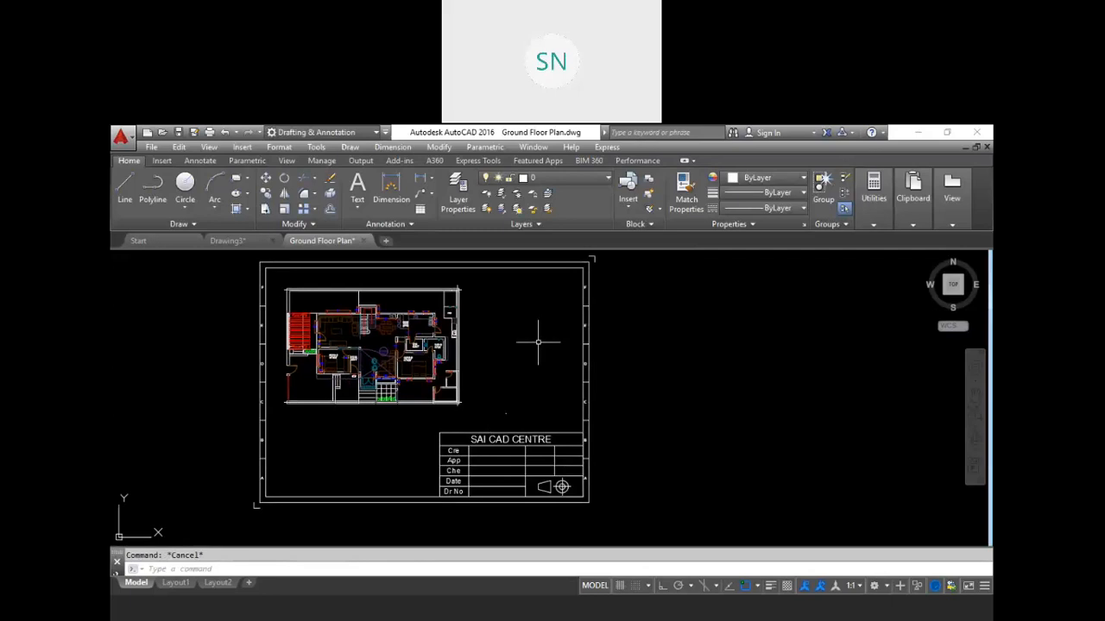
Start a plot of the model and set the paper size to ISO A1 (841.00 x 594.00 MM)
key(ctrl+p)
click(569, 403)
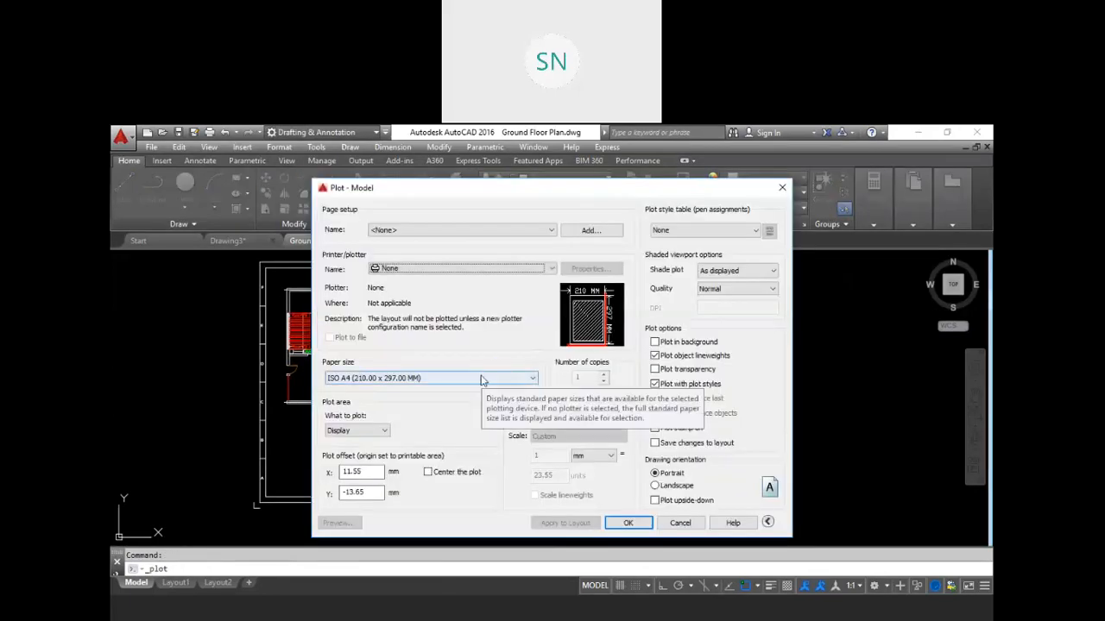
click(481, 378)
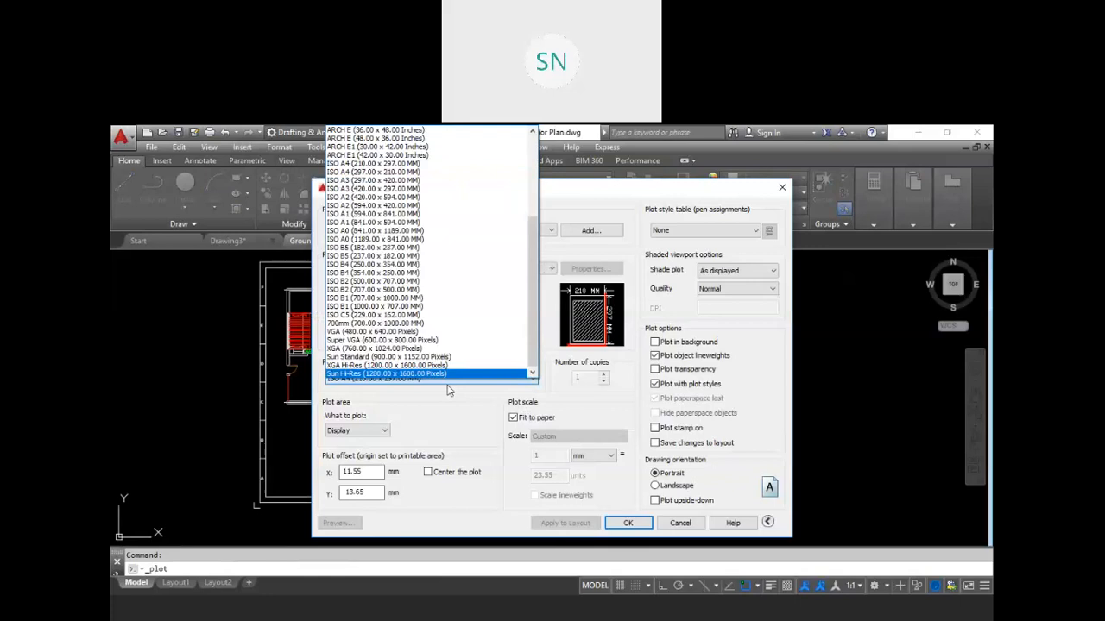
click(377, 214)
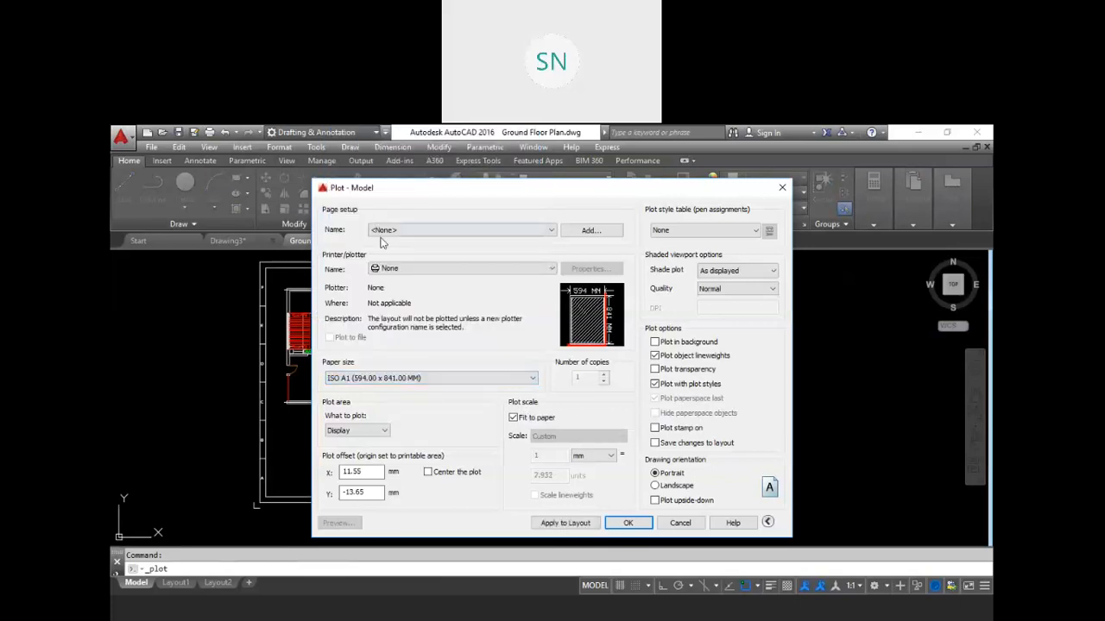
click(430, 378)
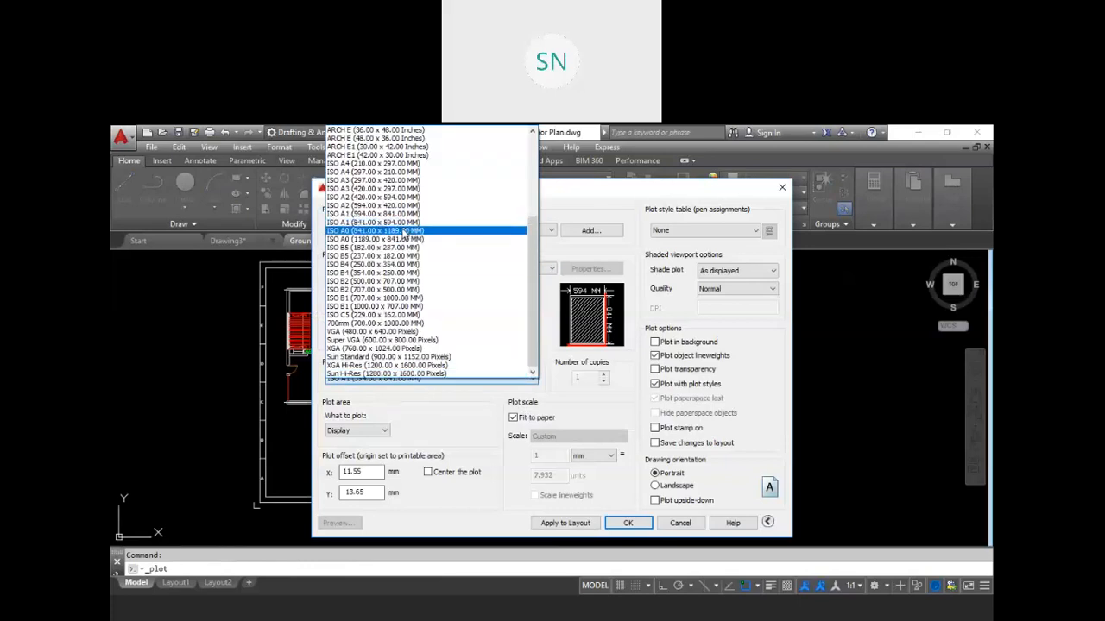
click(403, 222)
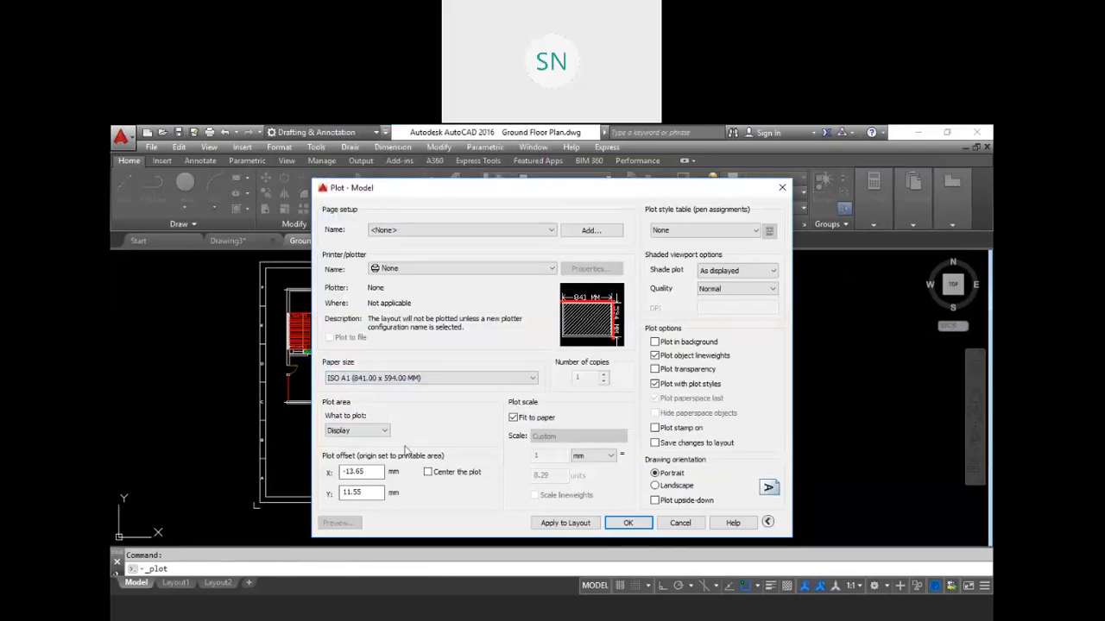
Set the plot area to Window, spanning the sheet border from its lower-left to its upper-right corner
click(366, 437)
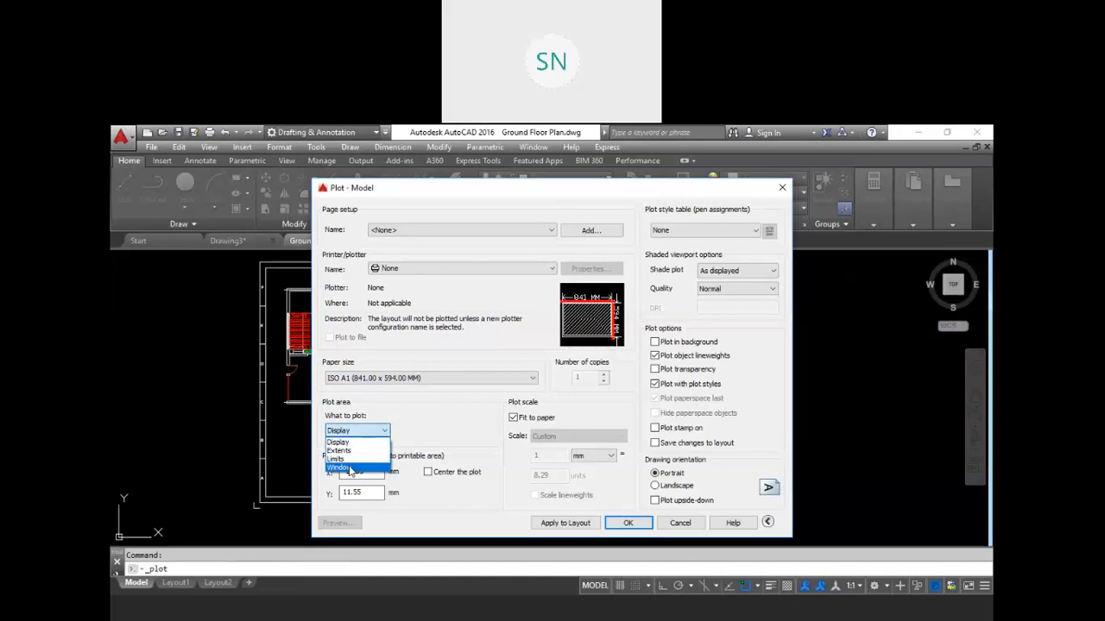
click(349, 470)
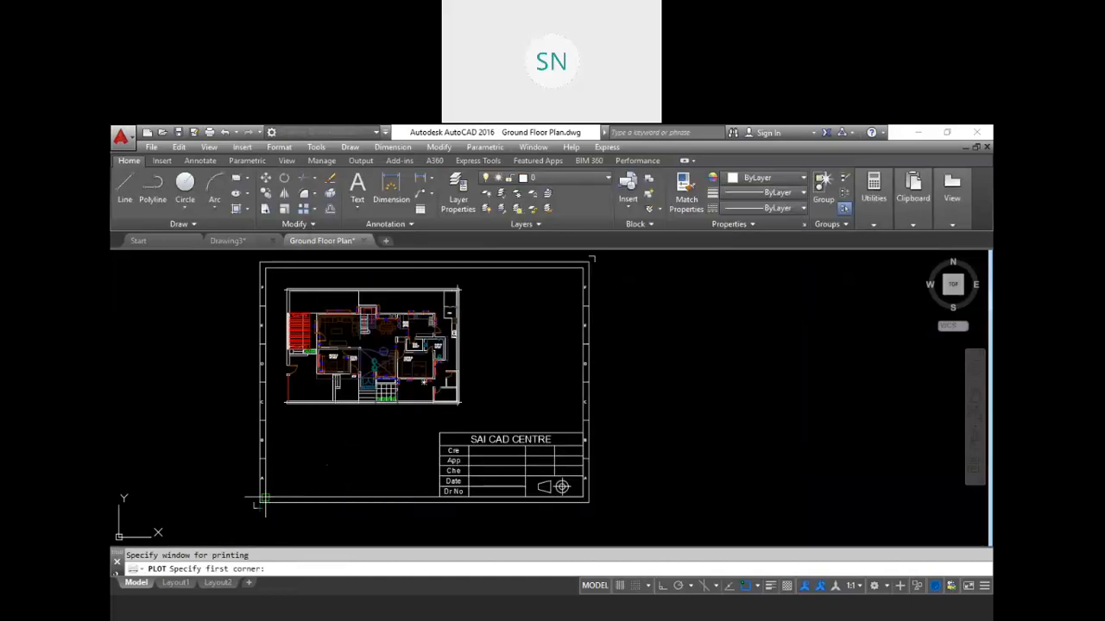
click(258, 504)
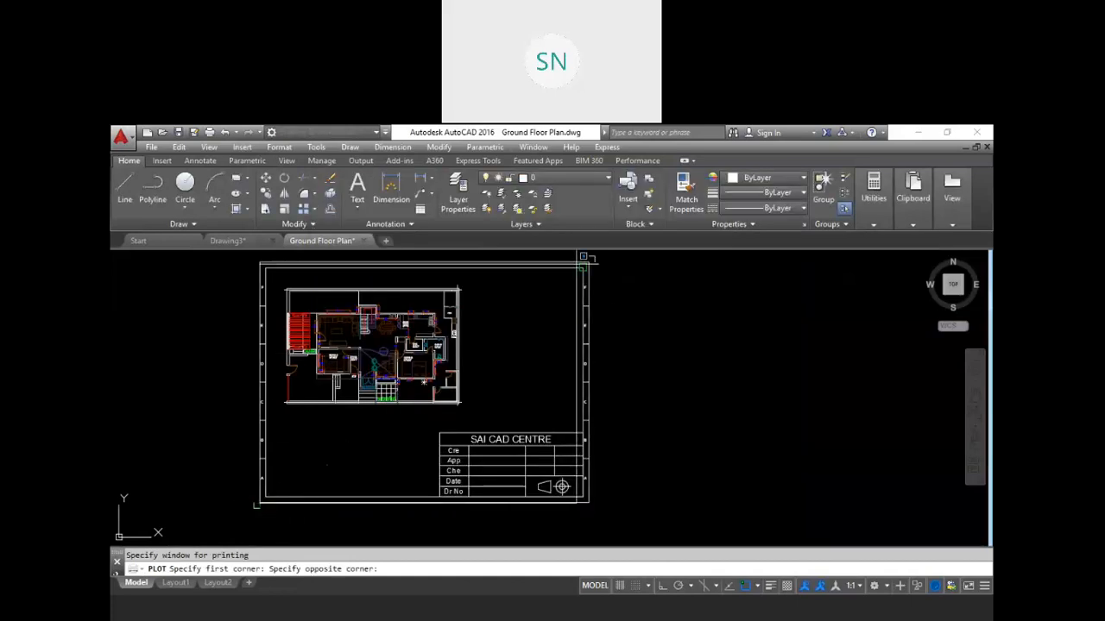
click(590, 261)
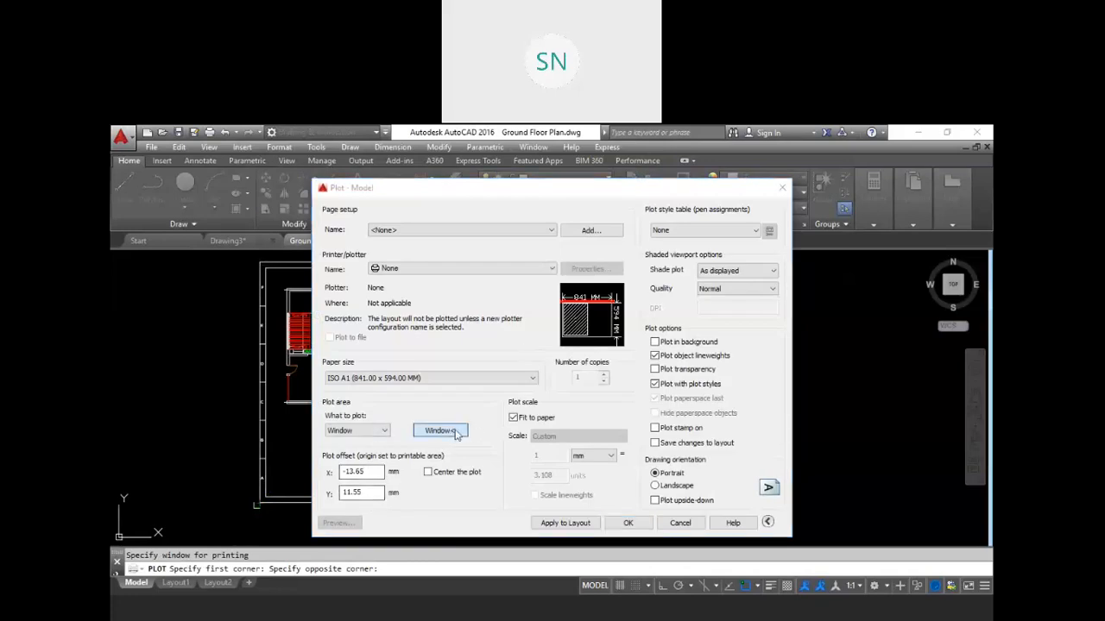
Redefine the plot window exactly from the outer border's upper-right corner to its lower-left corner, and center the plot
click(440, 430)
scroll(586, 257, up, 5)
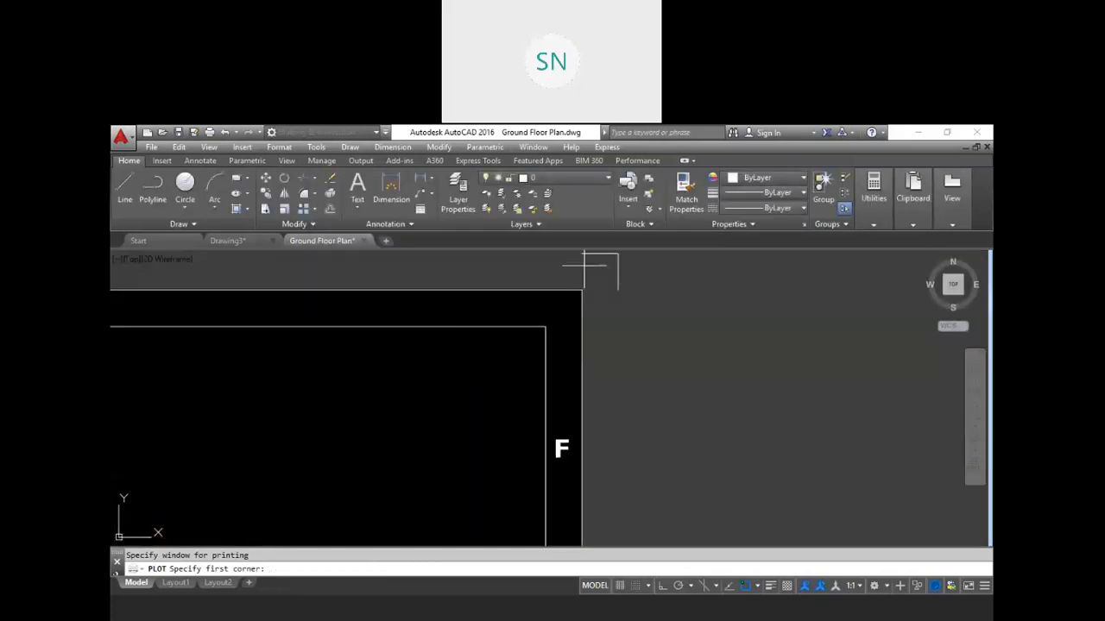
click(580, 291)
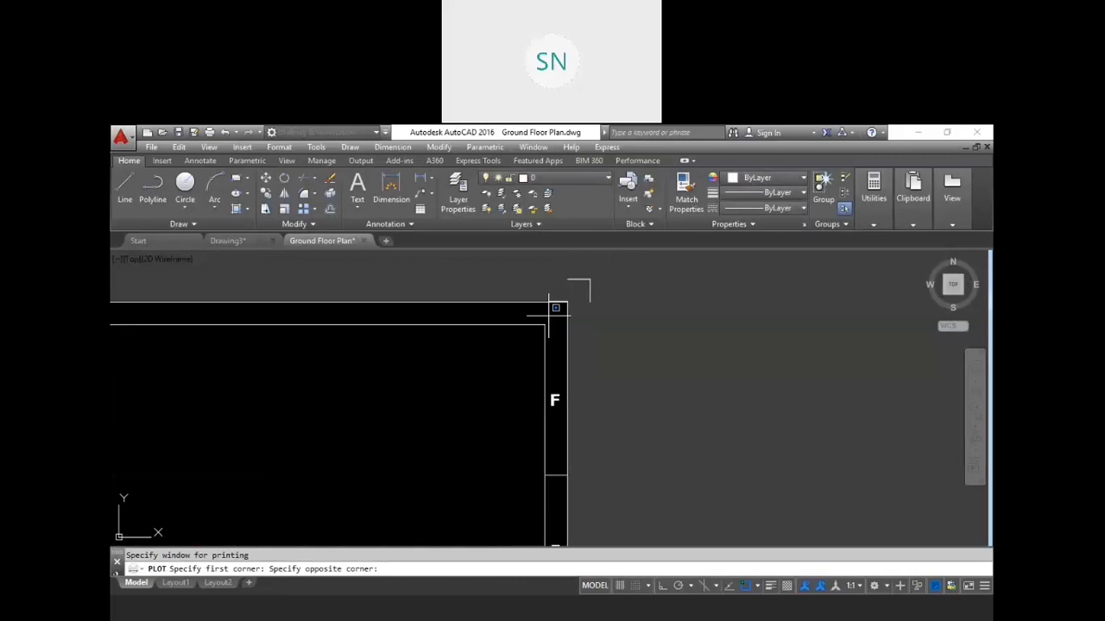
scroll(569, 293, down, 5)
scroll(364, 455, up, 5)
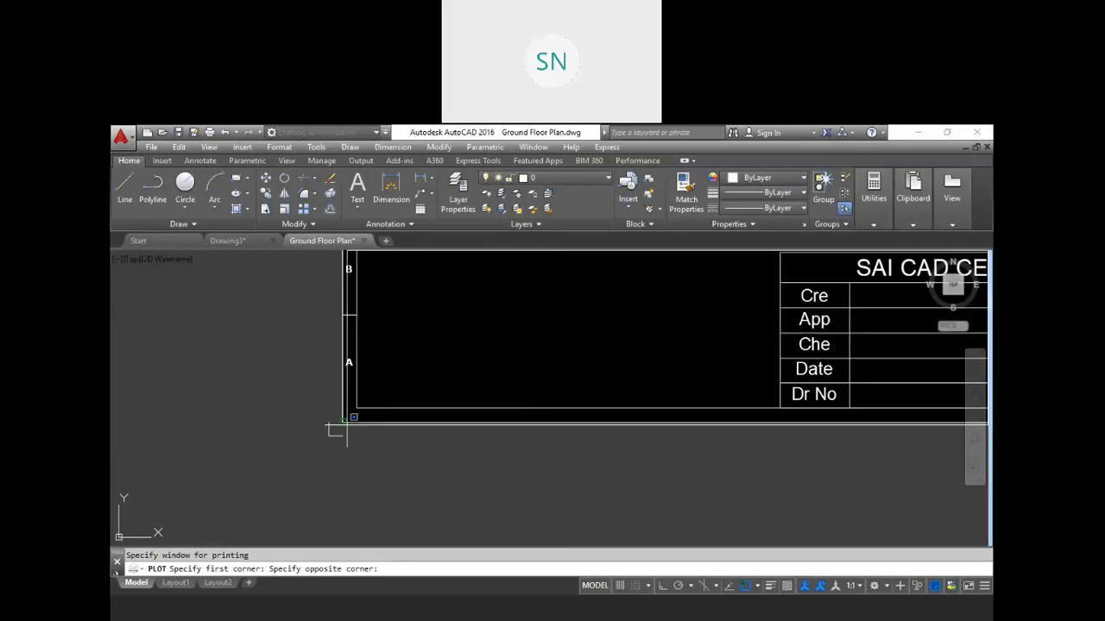
click(341, 421)
click(429, 473)
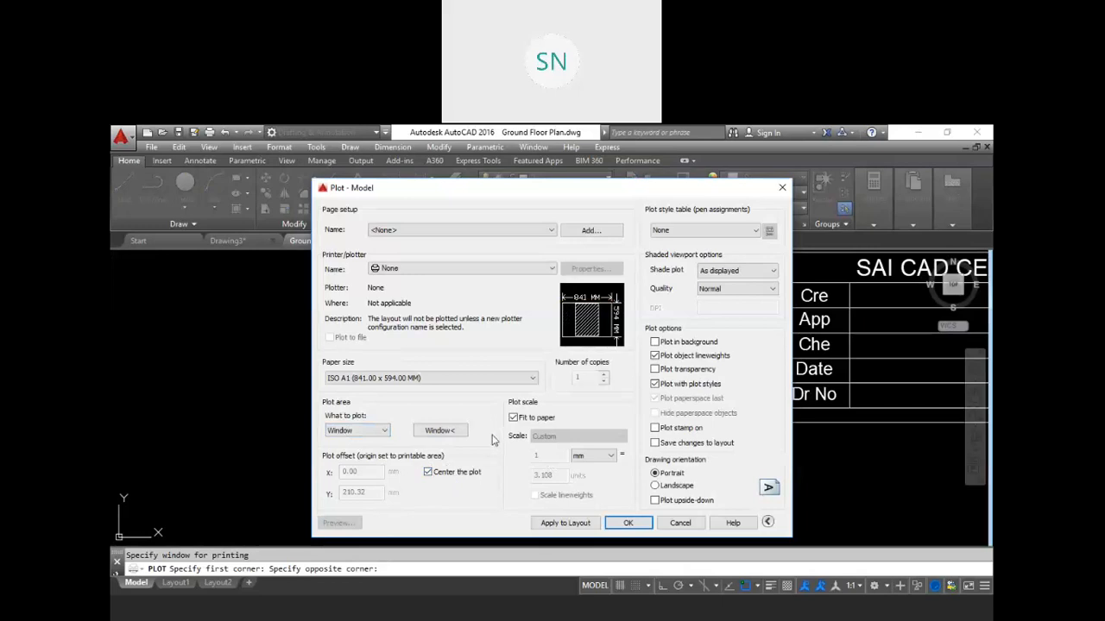
Set the plotter to DWG To PDF.pc3 and preview the plot
click(455, 269)
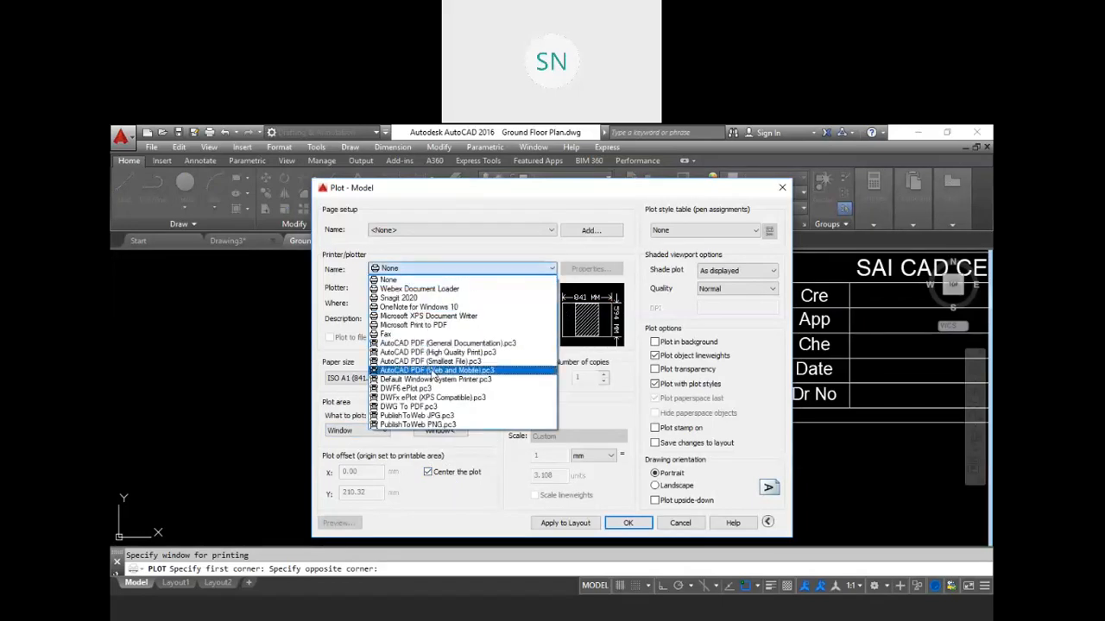
click(440, 407)
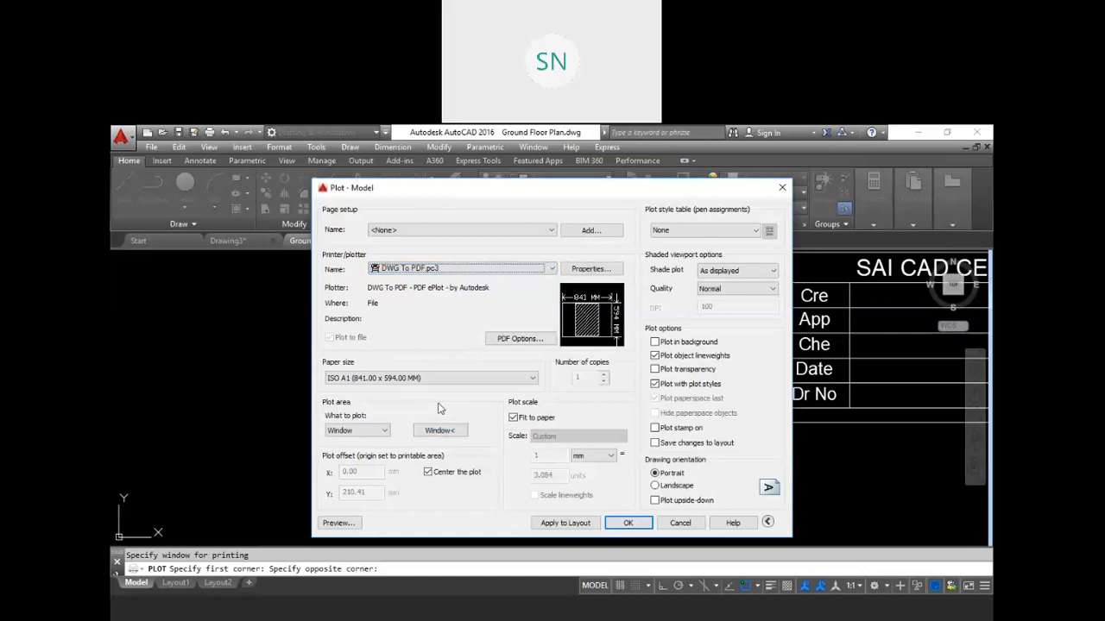
click(345, 528)
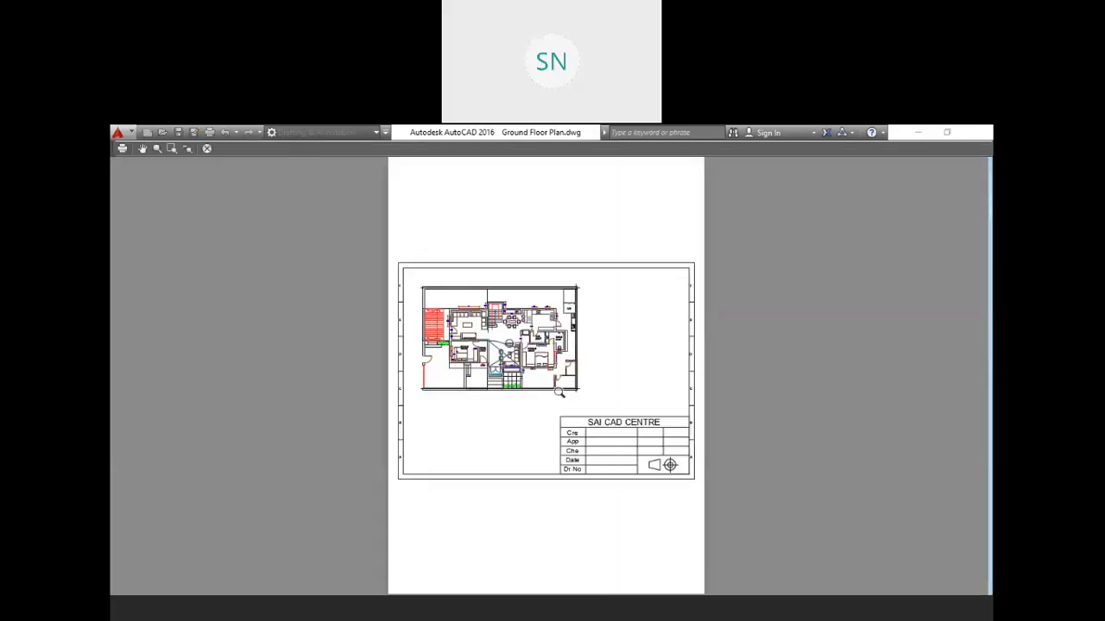
key(Escape)
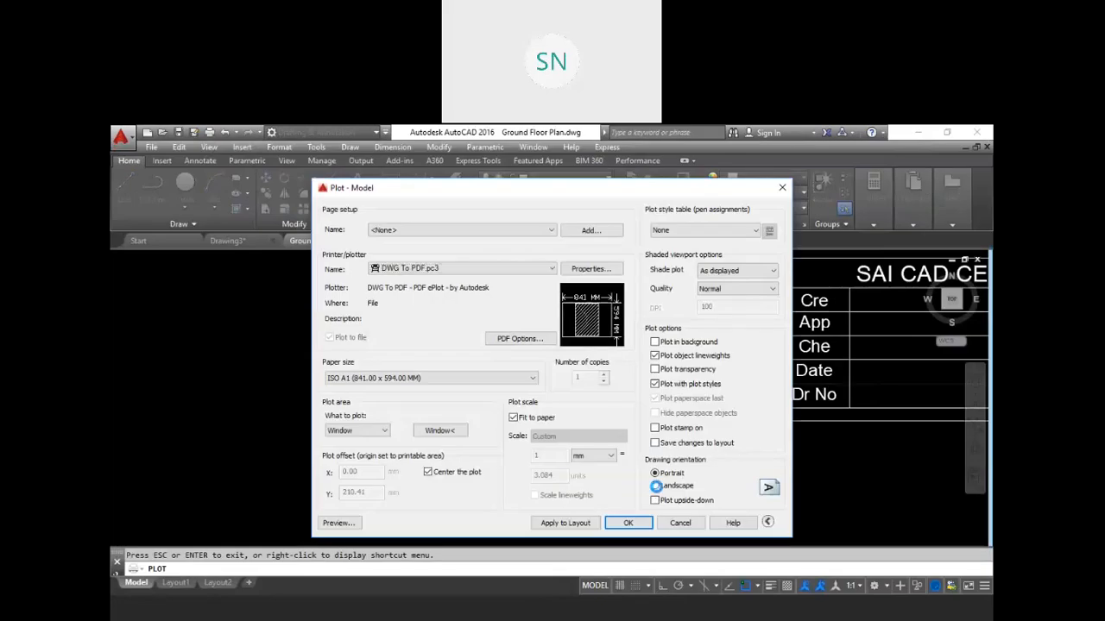
Change the drawing orientation to Landscape and preview the plot again
click(656, 486)
click(341, 523)
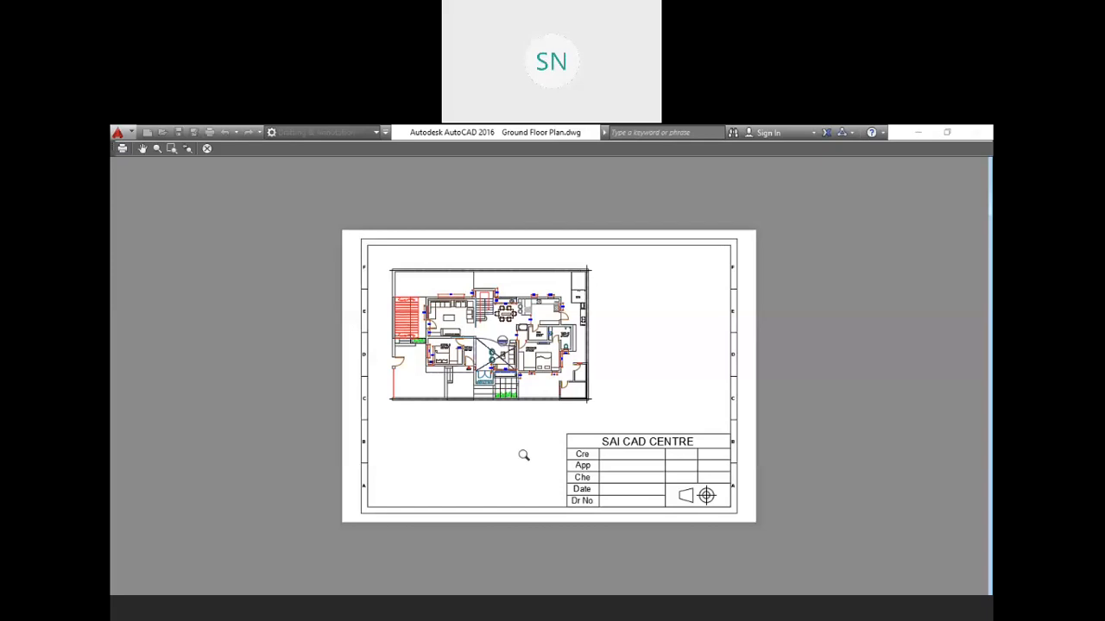
key(Escape)
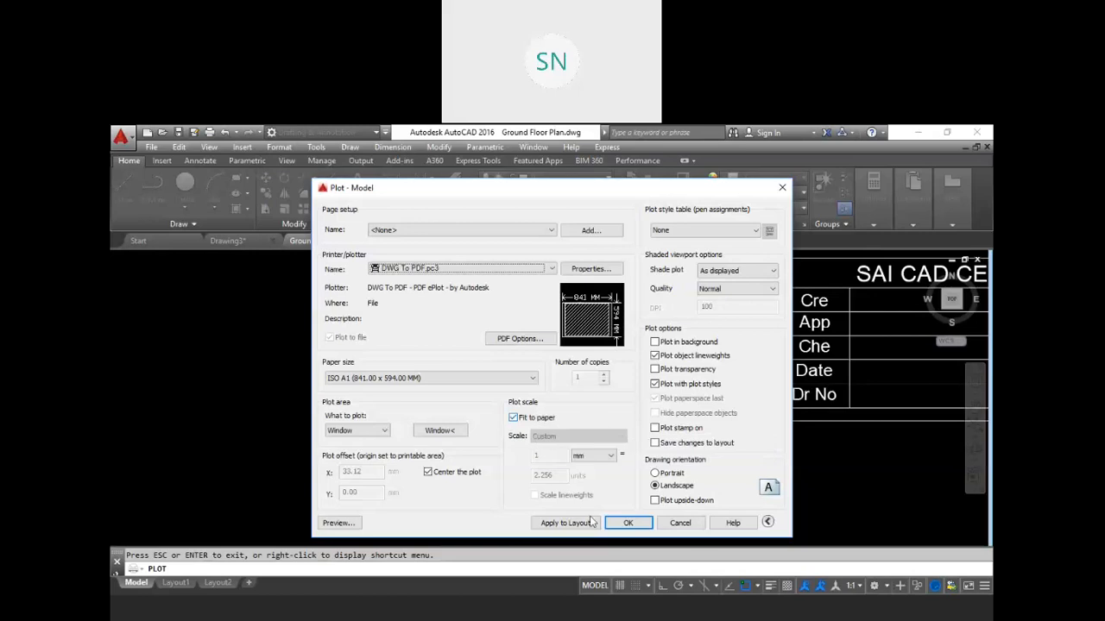
Start outputting the plot as a PDF with Desktop as the save location, and cancel without saving or plotting
click(629, 524)
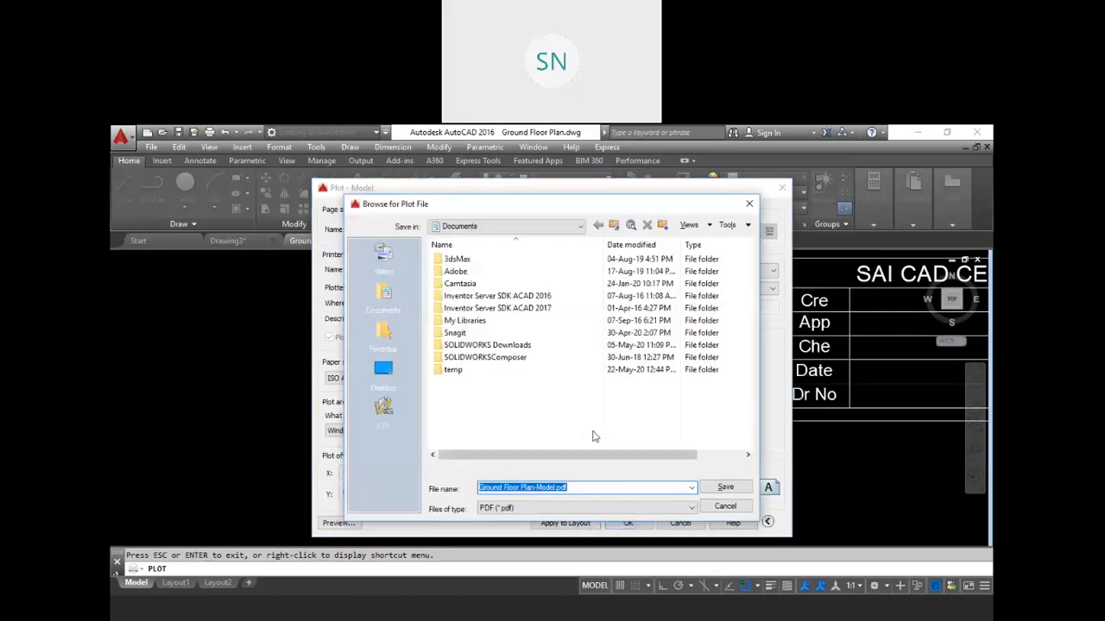
click(385, 371)
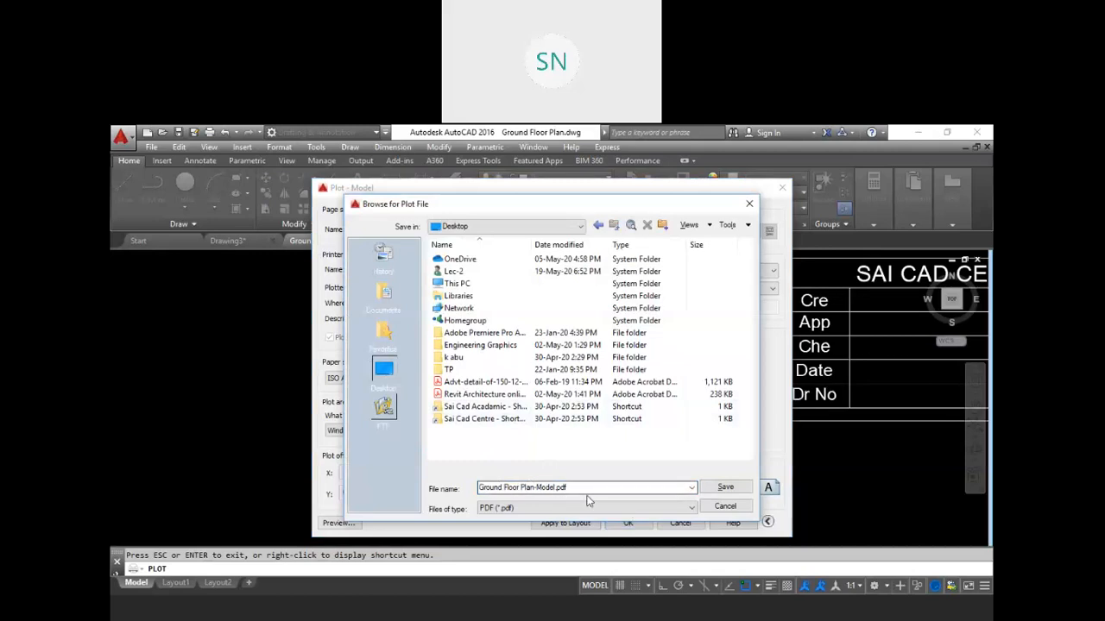
click(722, 510)
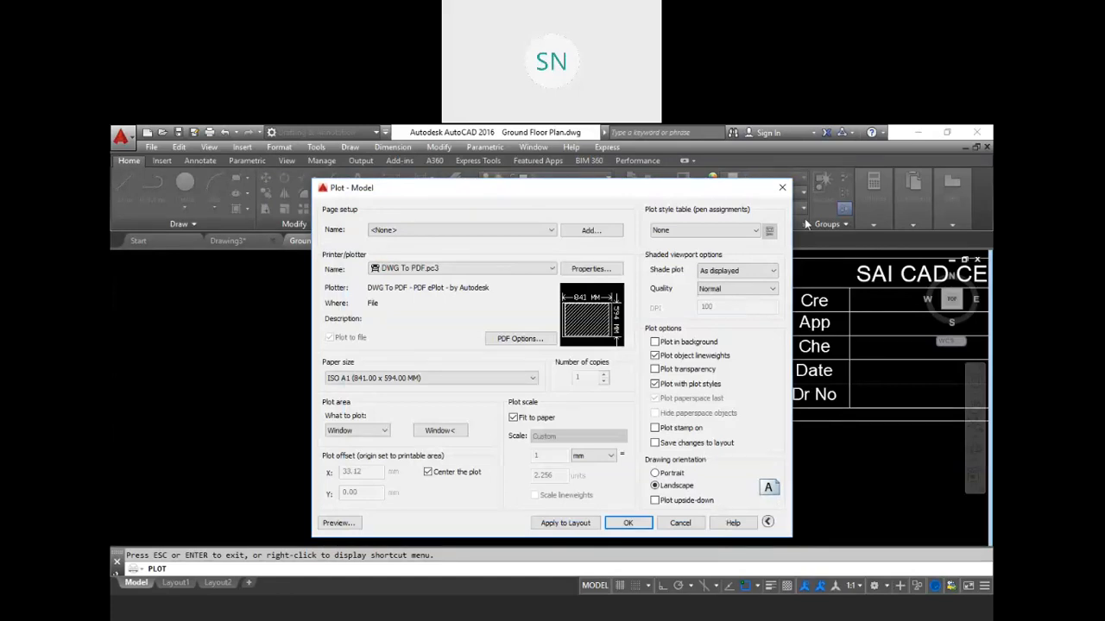
click(782, 187)
Switch the ground floor plan to Layout1 and delete its existing viewport
scroll(659, 356, down, 5)
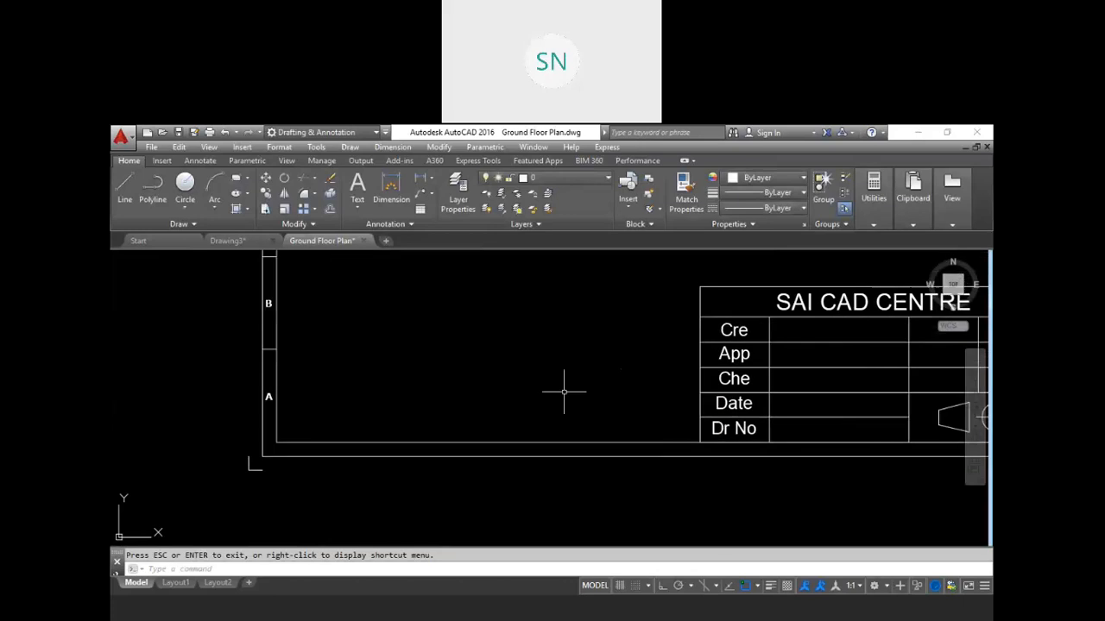
middle_drag(636, 363, 651, 340)
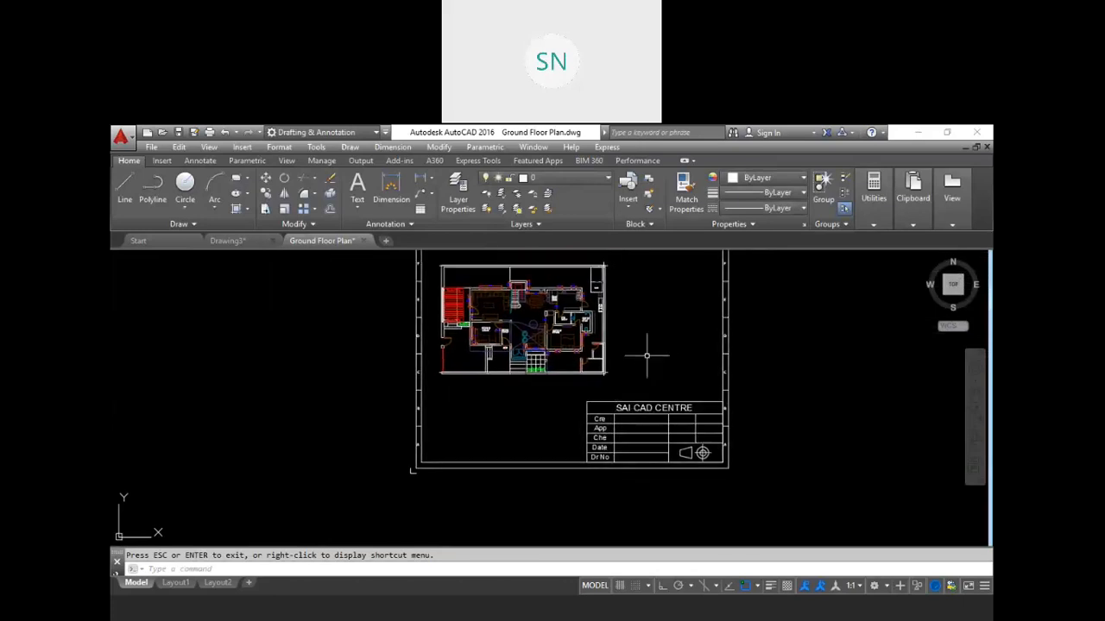
drag(661, 365, 662, 377)
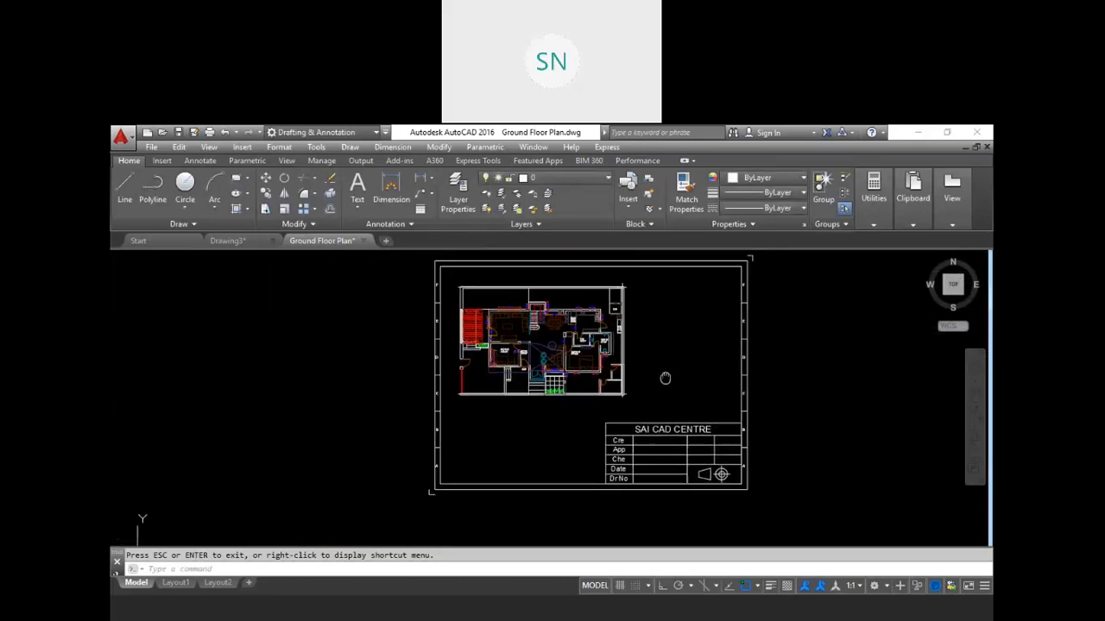
click(173, 584)
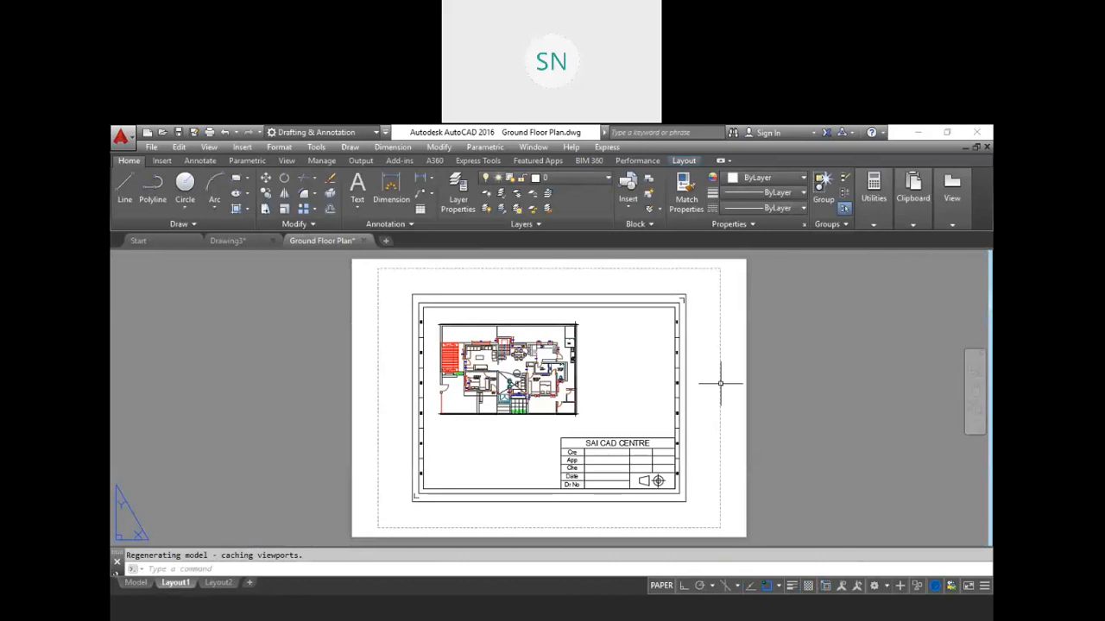
click(518, 295)
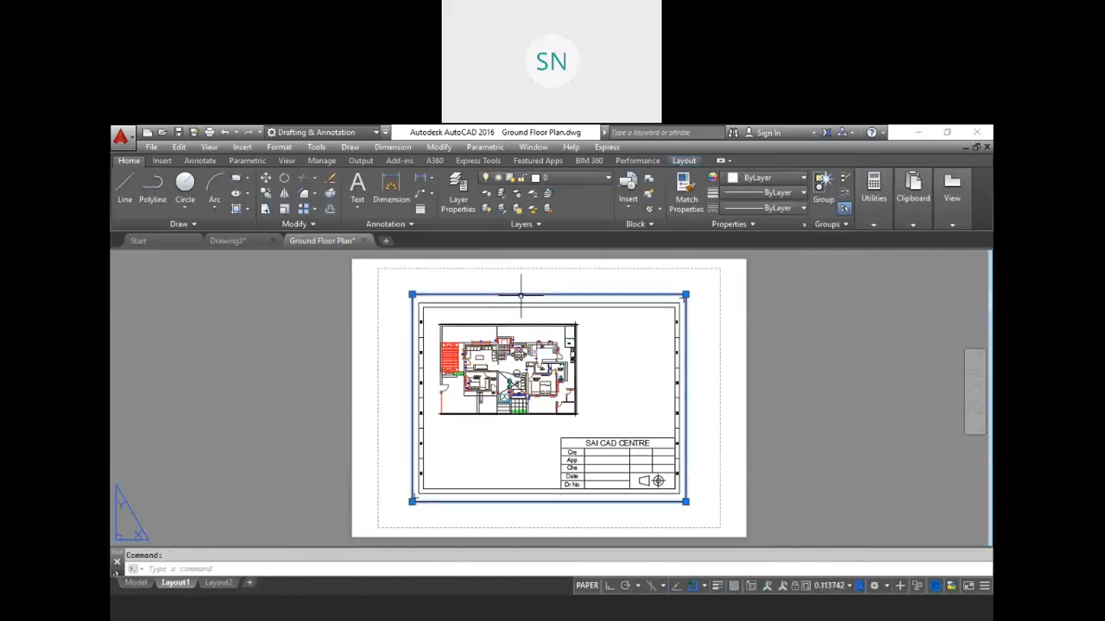
key(Delete)
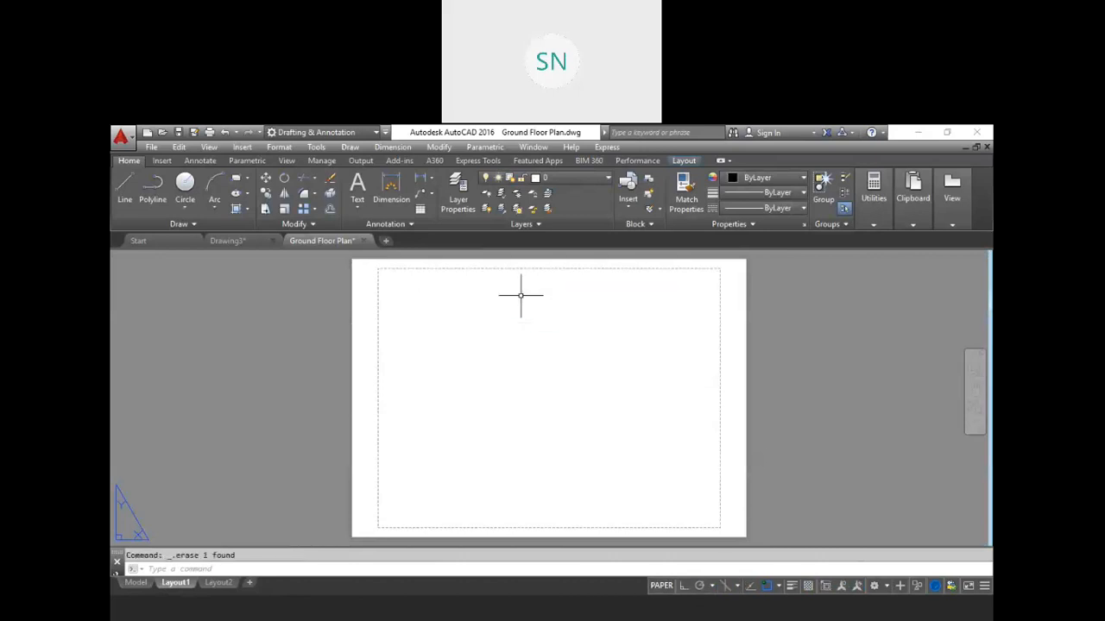
key(Escape)
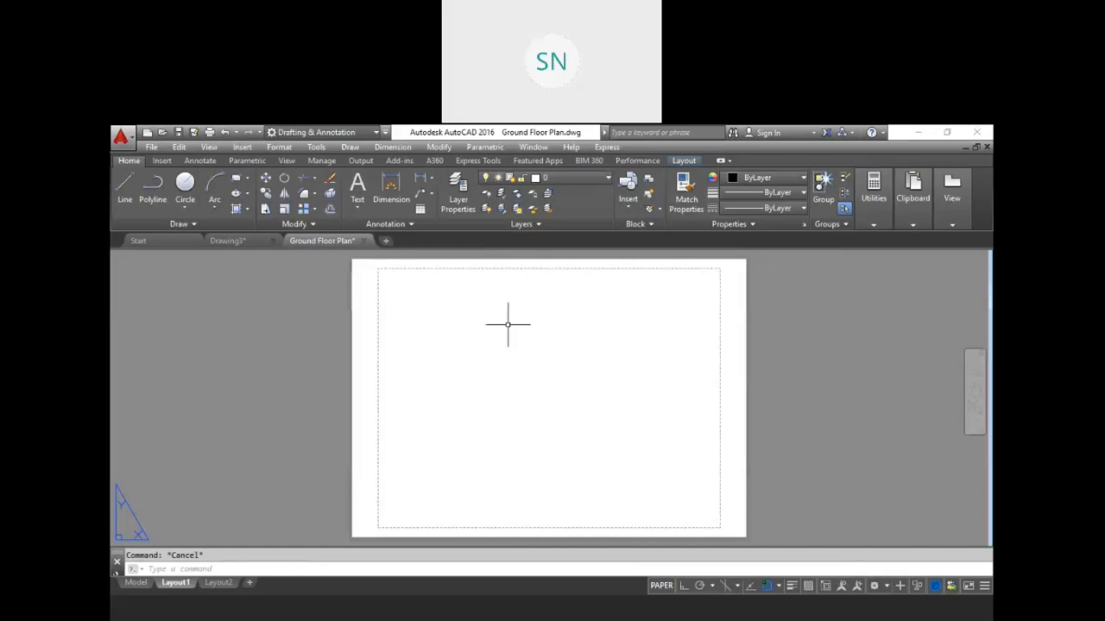
Create four viewports with MVIEW, fitted to the printable area of the ground floor plan's Layout1
text(MV)
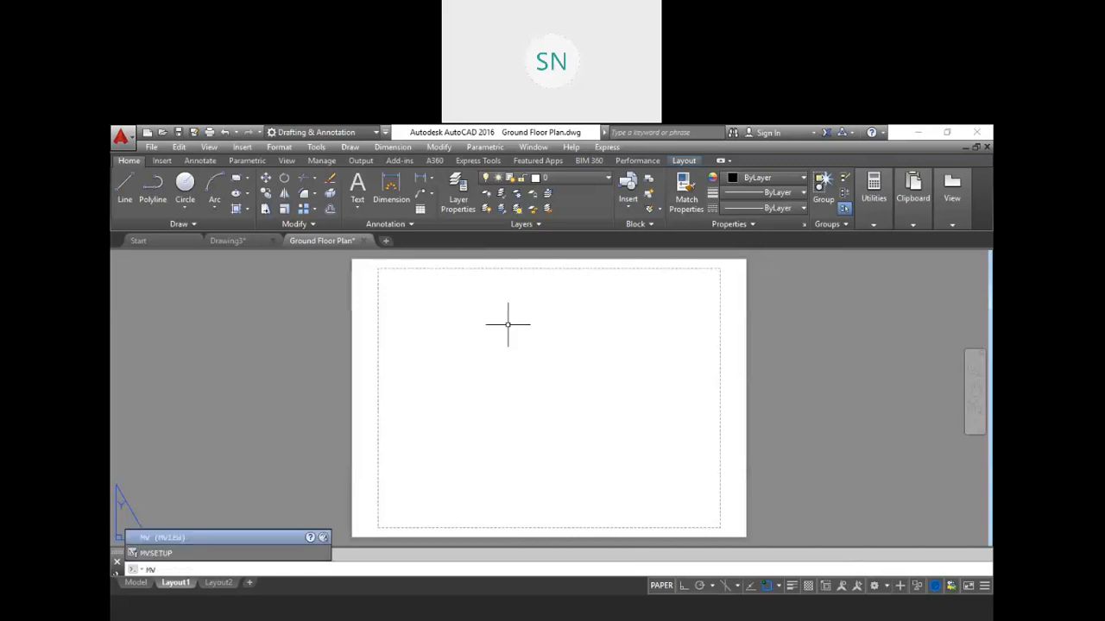
key(Return)
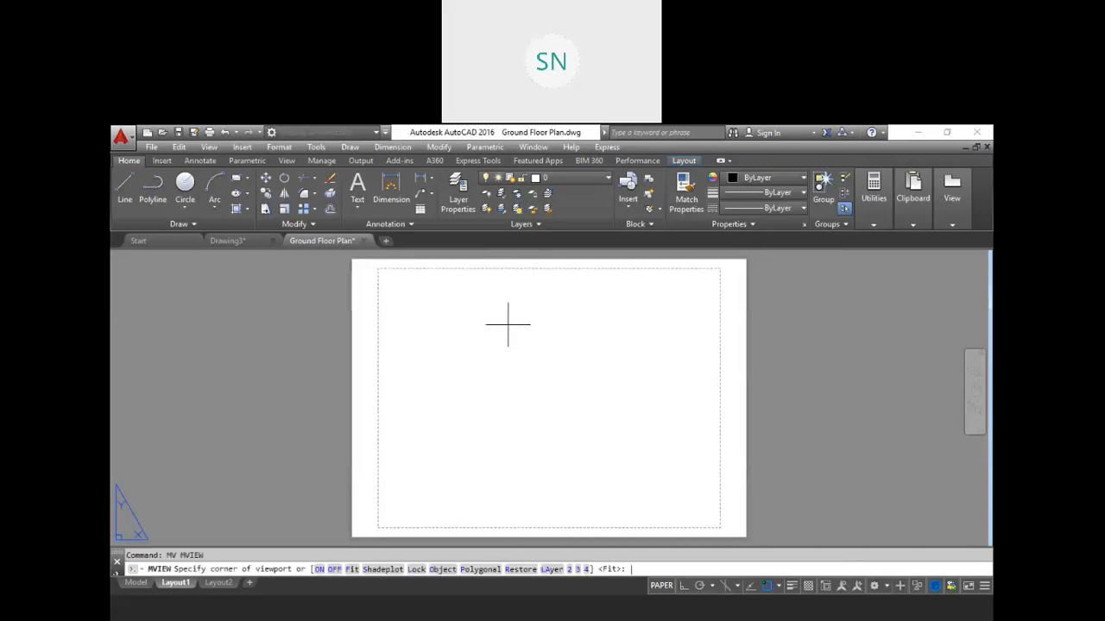
click(586, 570)
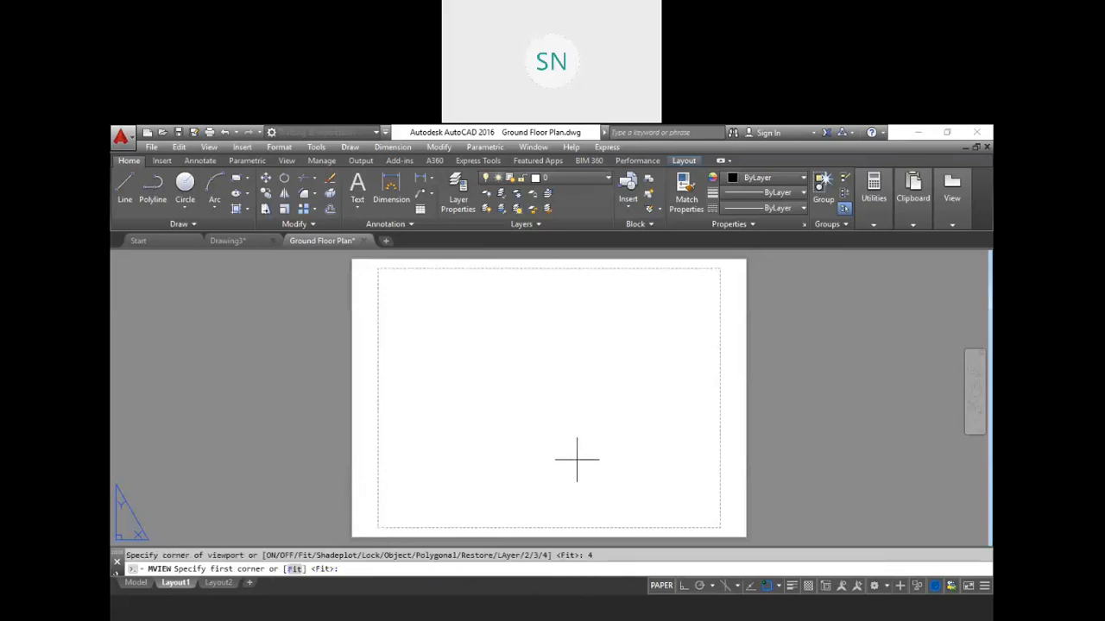
key(Return)
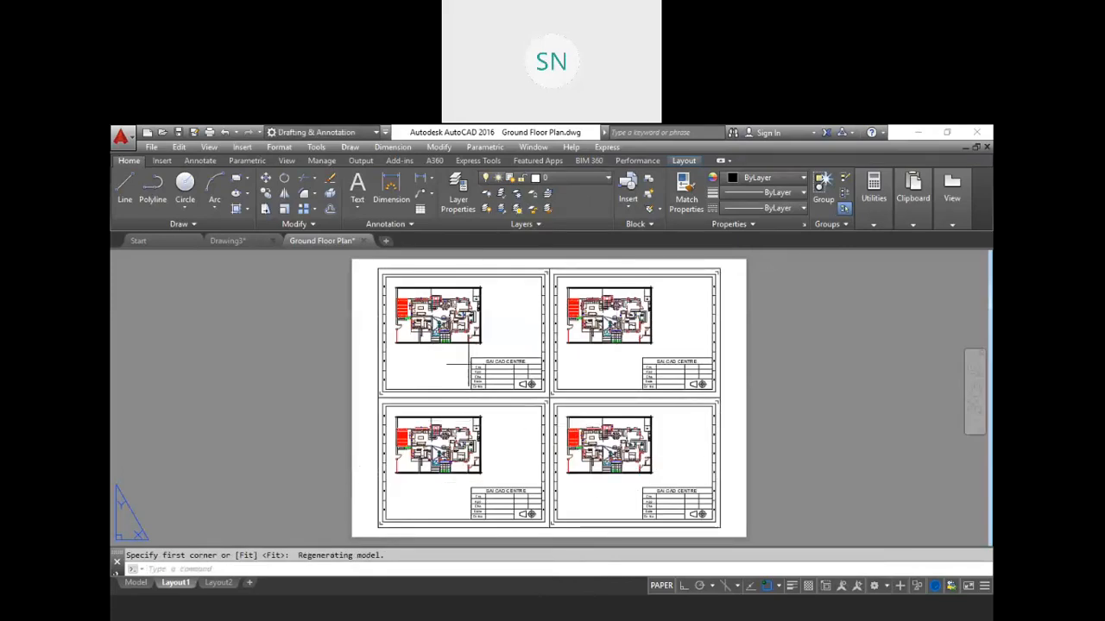
Delete all four viewports from the ground floor plan's Layout1
click(469, 365)
click(383, 351)
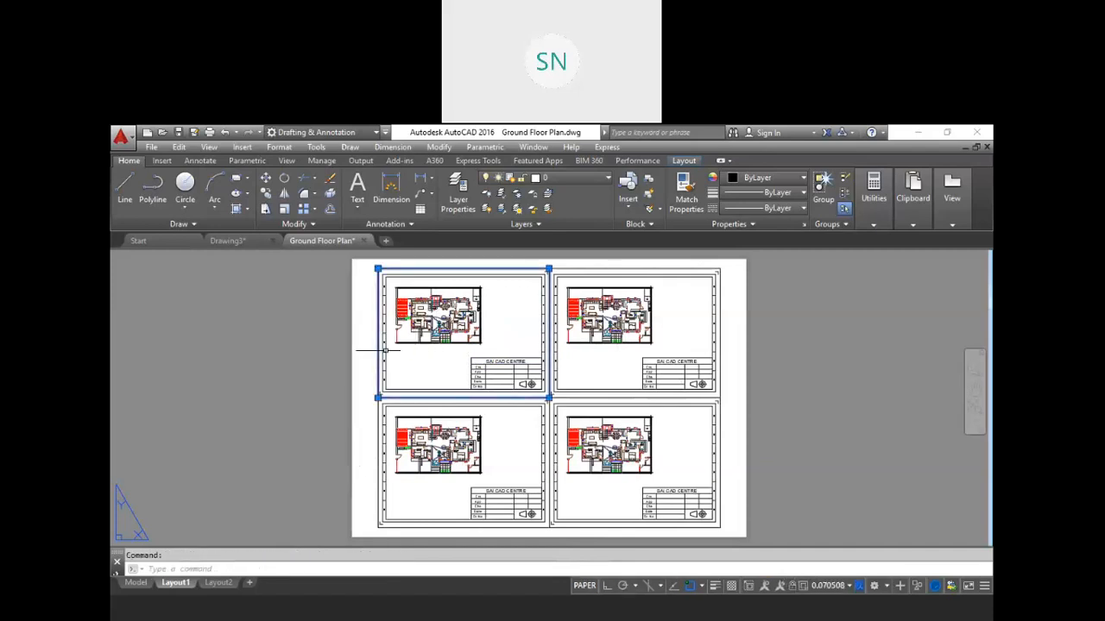
click(614, 269)
click(717, 438)
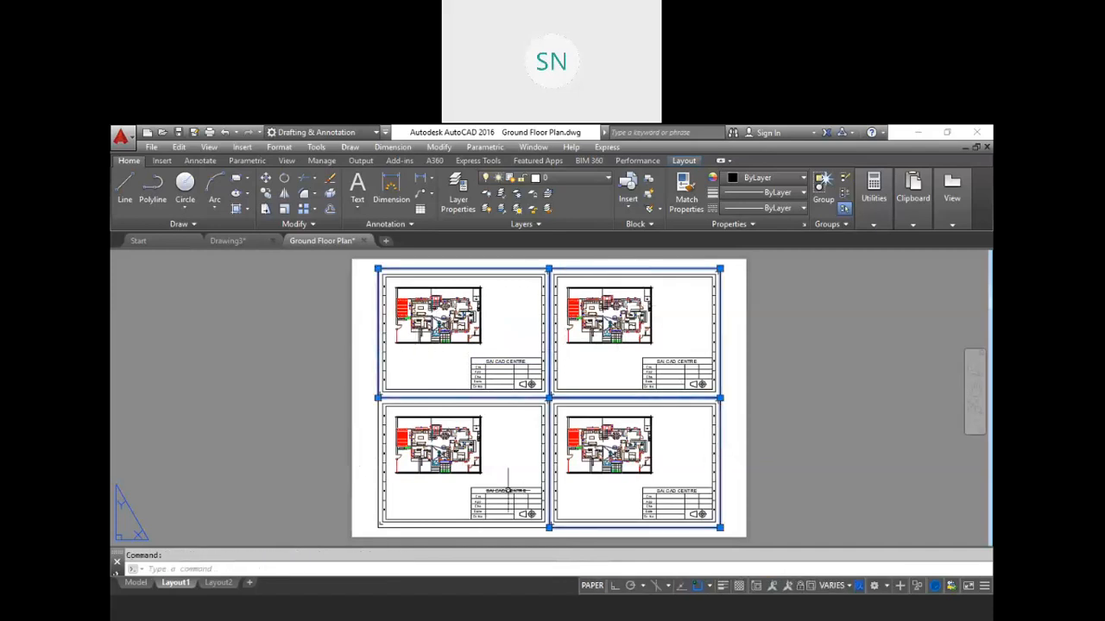
click(407, 528)
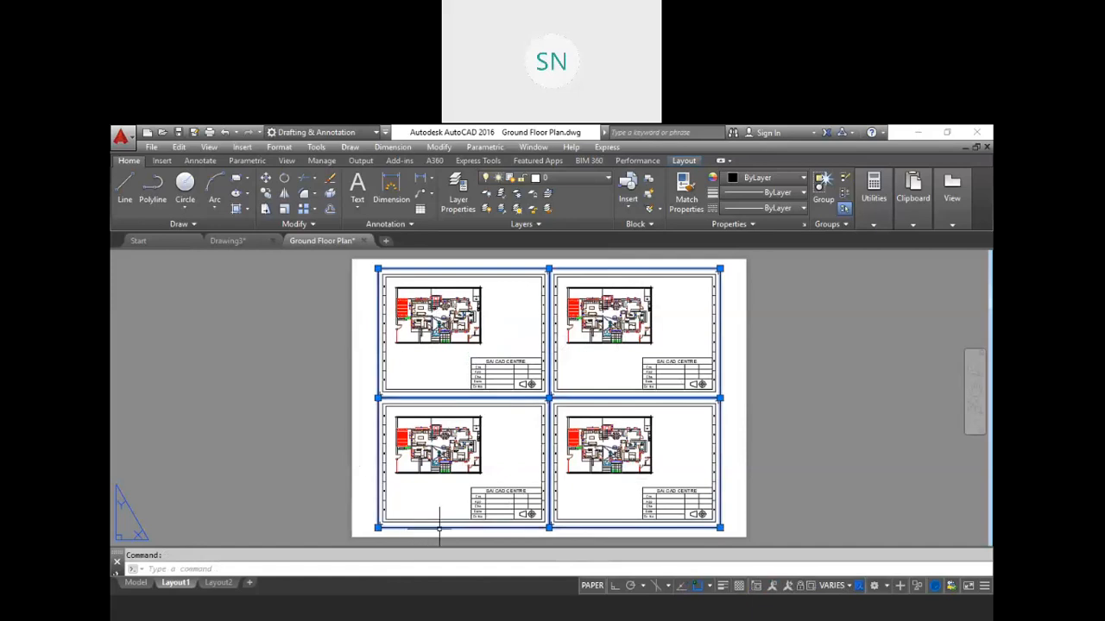
key(Delete)
right_click(447, 397)
click(438, 410)
key(Escape)
text(m)
key(Escape)
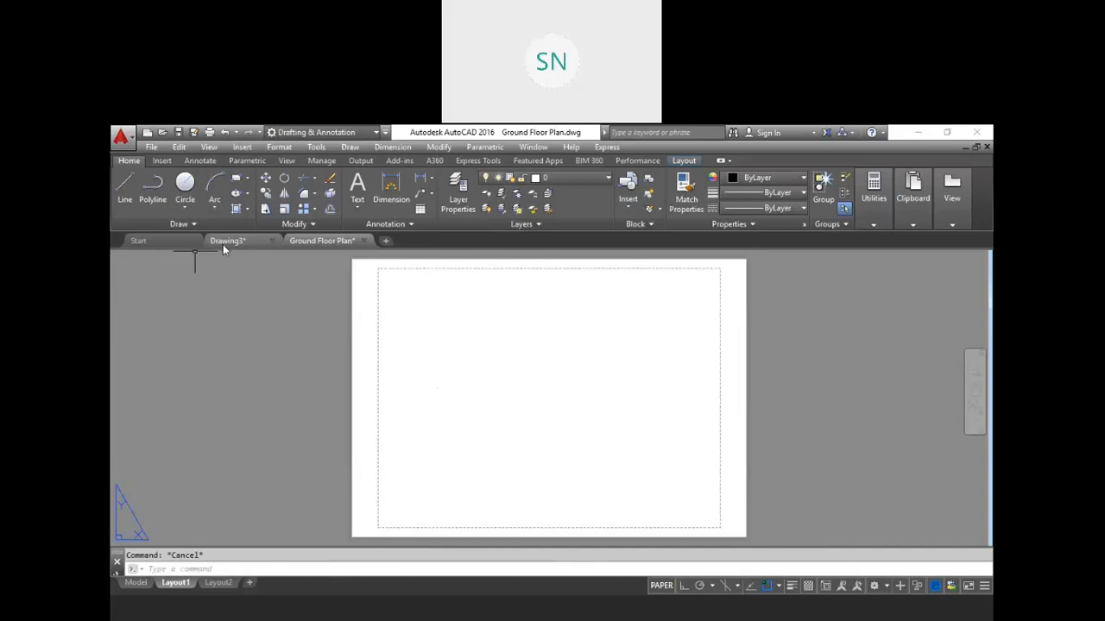
Switch to the Drawing3 file and undo the removal of the two part views inside the sheet border
click(234, 243)
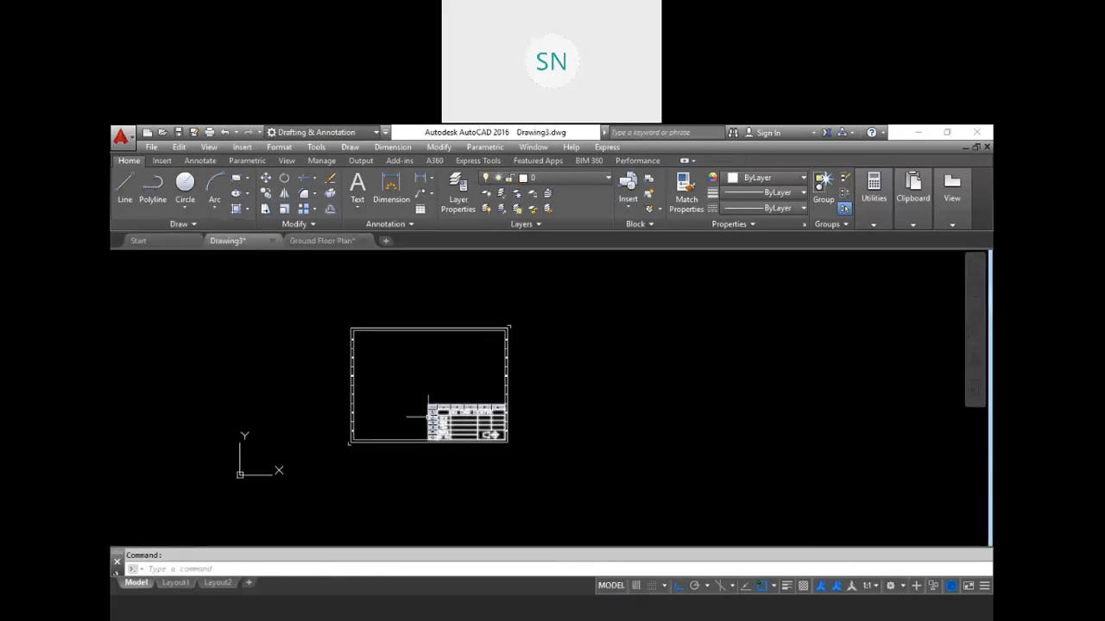
scroll(370, 394, up, 4)
scroll(499, 358, down, 2)
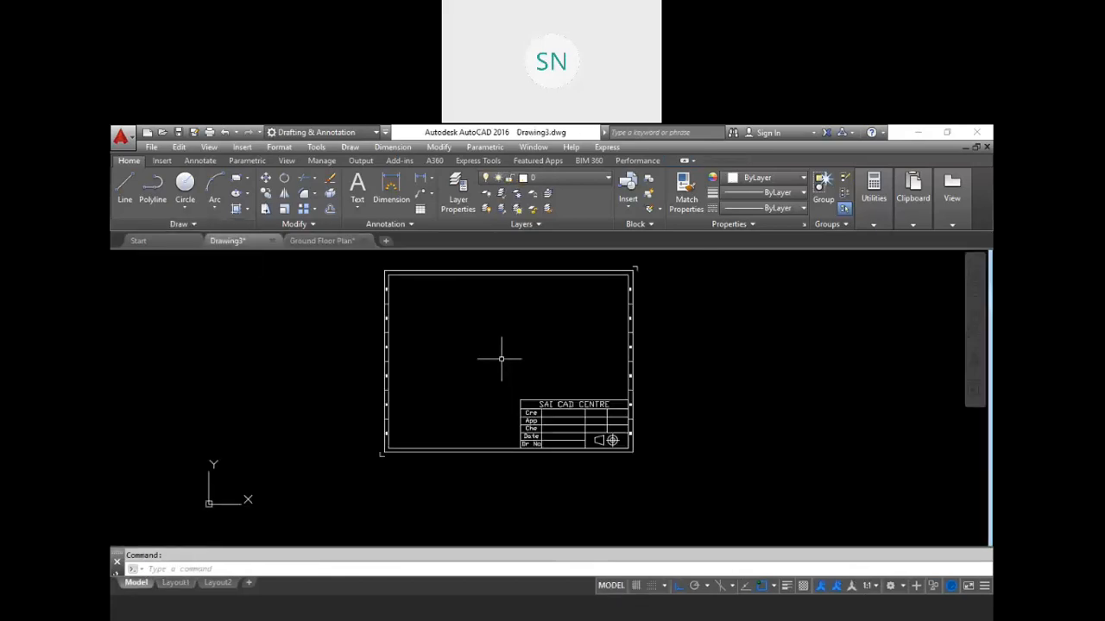
key(ctrl+z)
key(Escape)
middle_drag(437, 386, 506, 394)
scroll(505, 397, down, 2)
scroll(505, 397, up, 4)
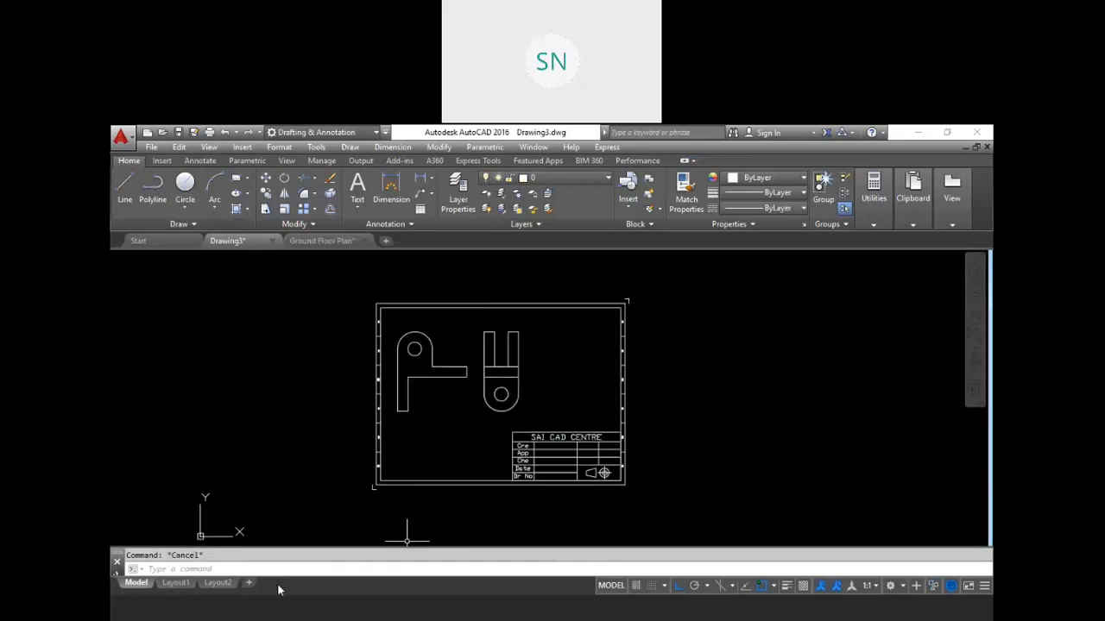
Open Layout1 of Drawing3 and delete its existing viewport
click(180, 585)
key(Escape)
click(545, 286)
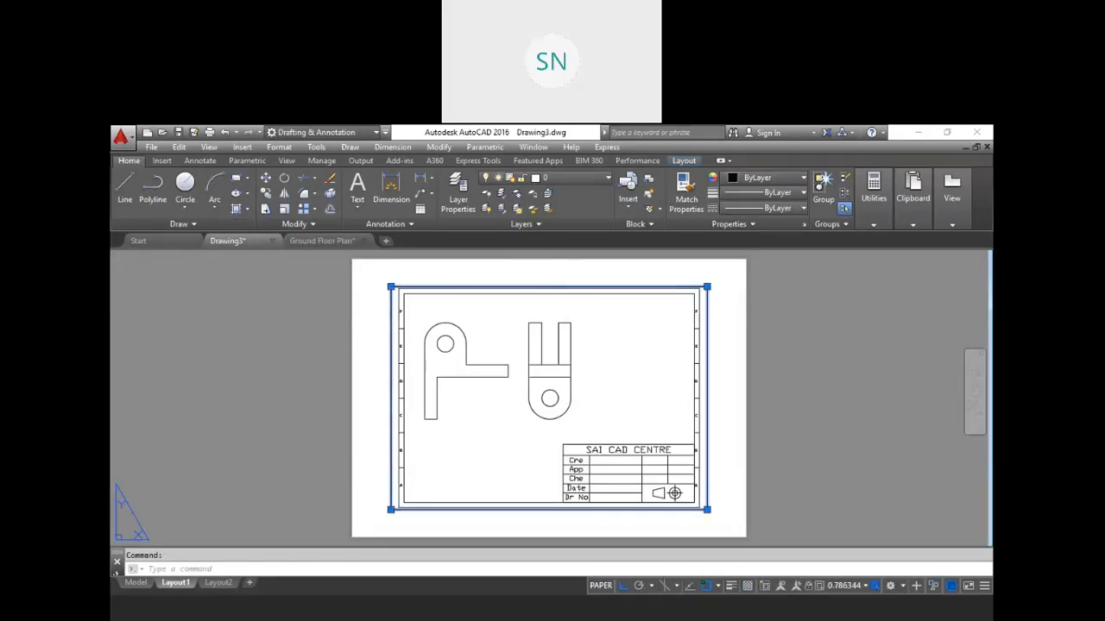
key(Delete)
key(Escape)
Create two viewports with MVIEW in a vertical arrangement, fitted to the Layout1 sheet
text(mv)
key(Return)
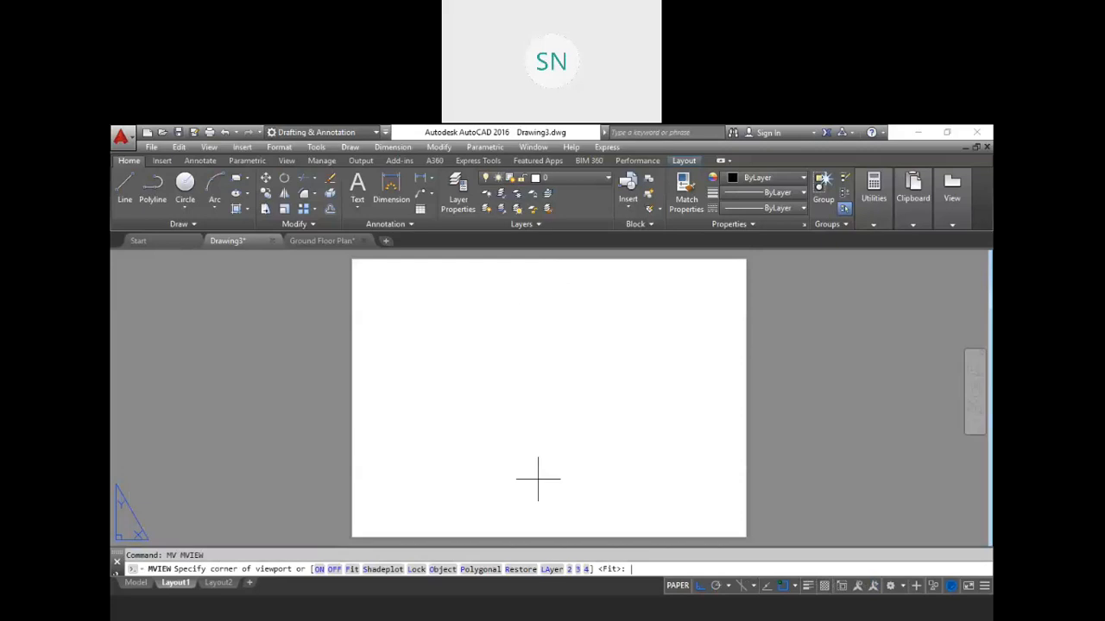
click(570, 570)
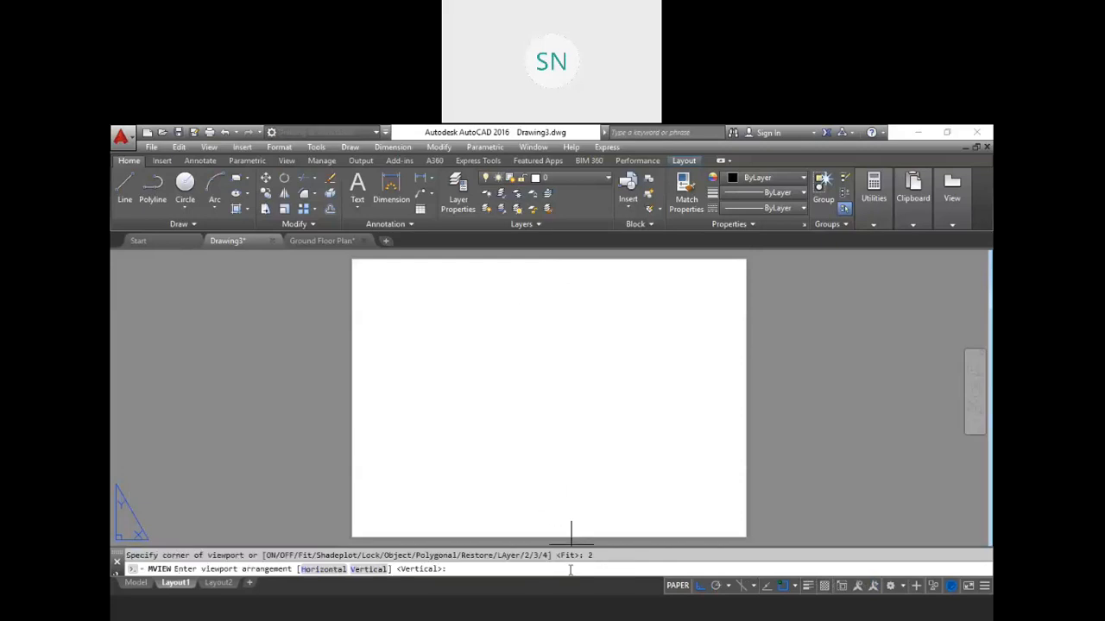
click(368, 572)
key(Return)
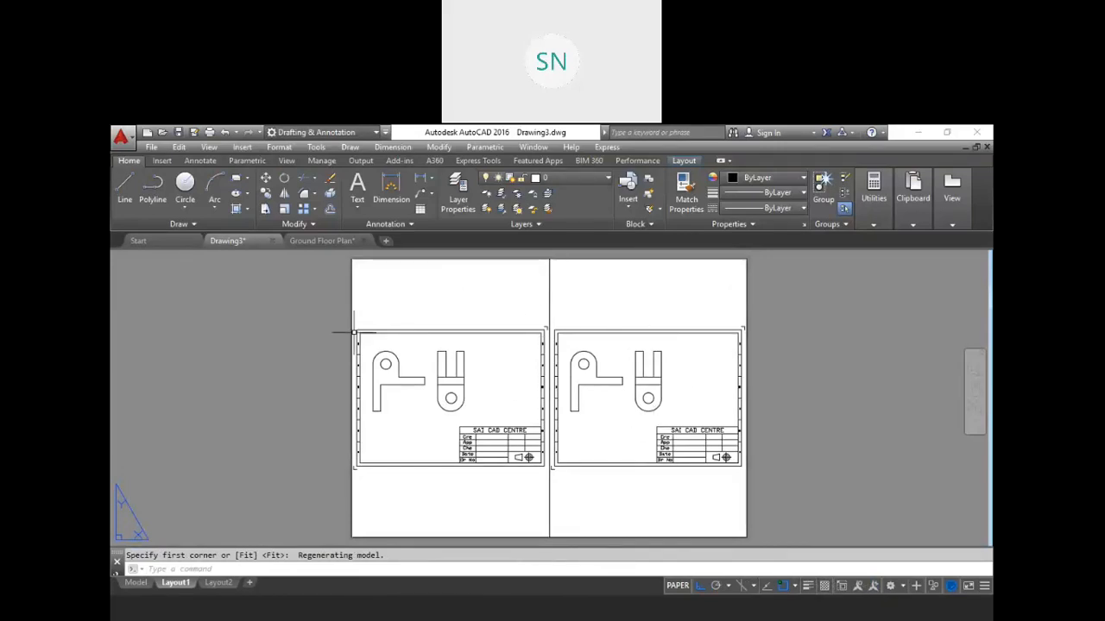
key(Escape)
Activate model space in the left viewport and roughly enlarge the view with the L-shaped part inside it
click(353, 480)
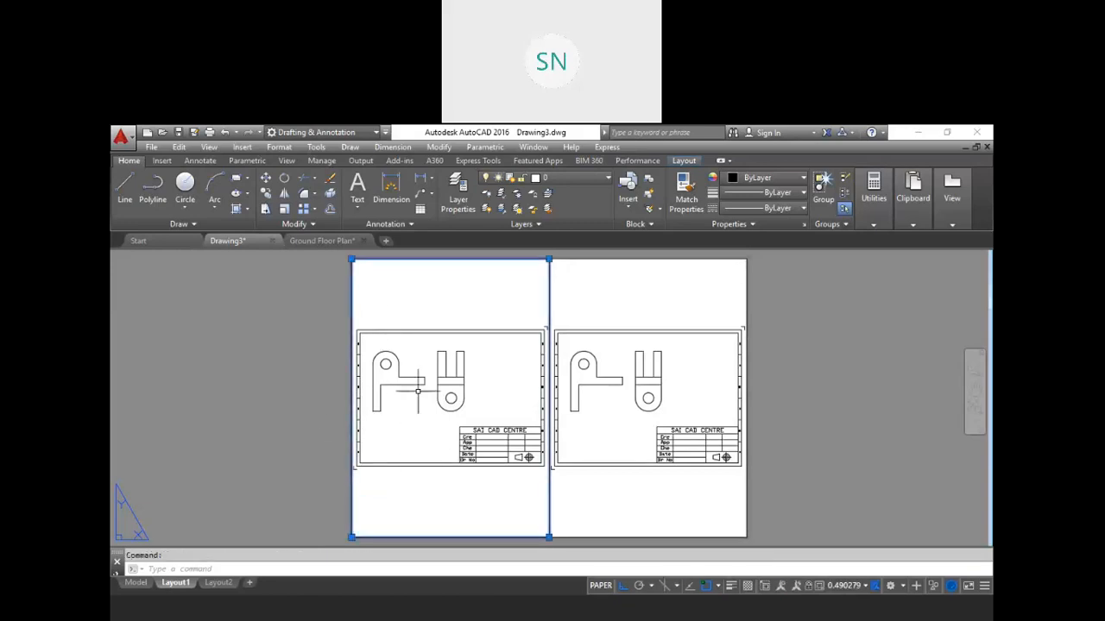
click(365, 427)
double_click(364, 428)
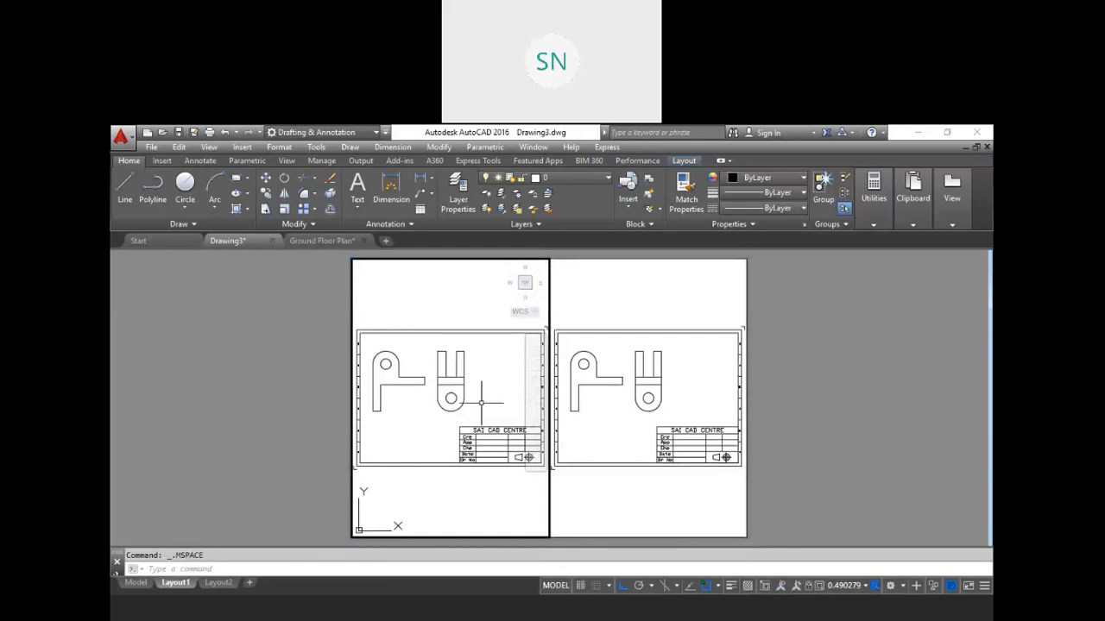
scroll(410, 434, up, 3)
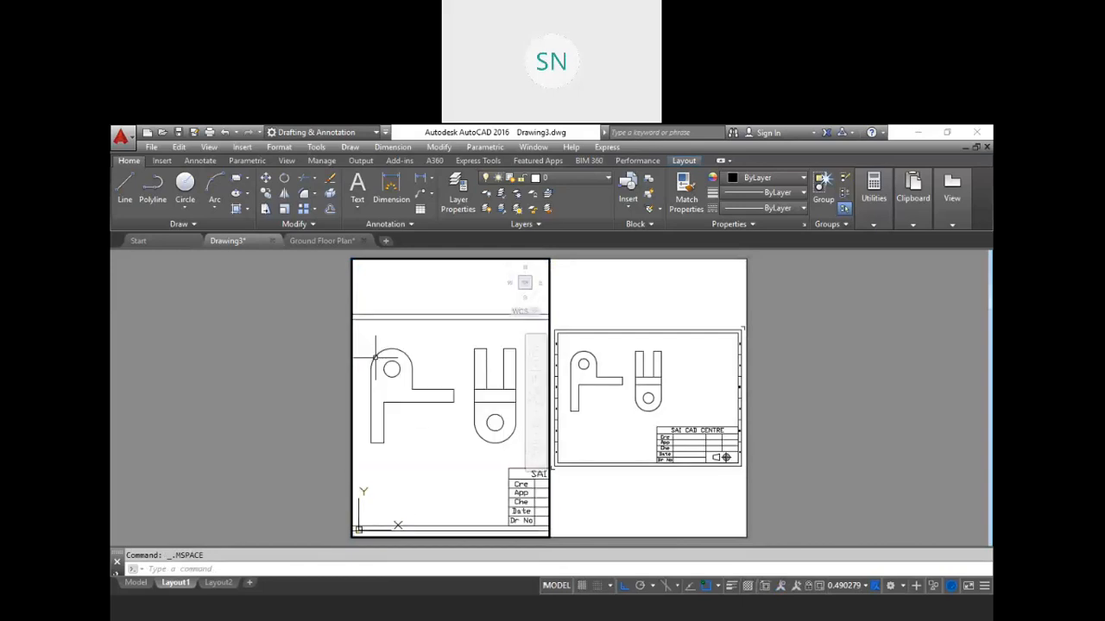
middle_drag(423, 375, 485, 387)
key(Escape)
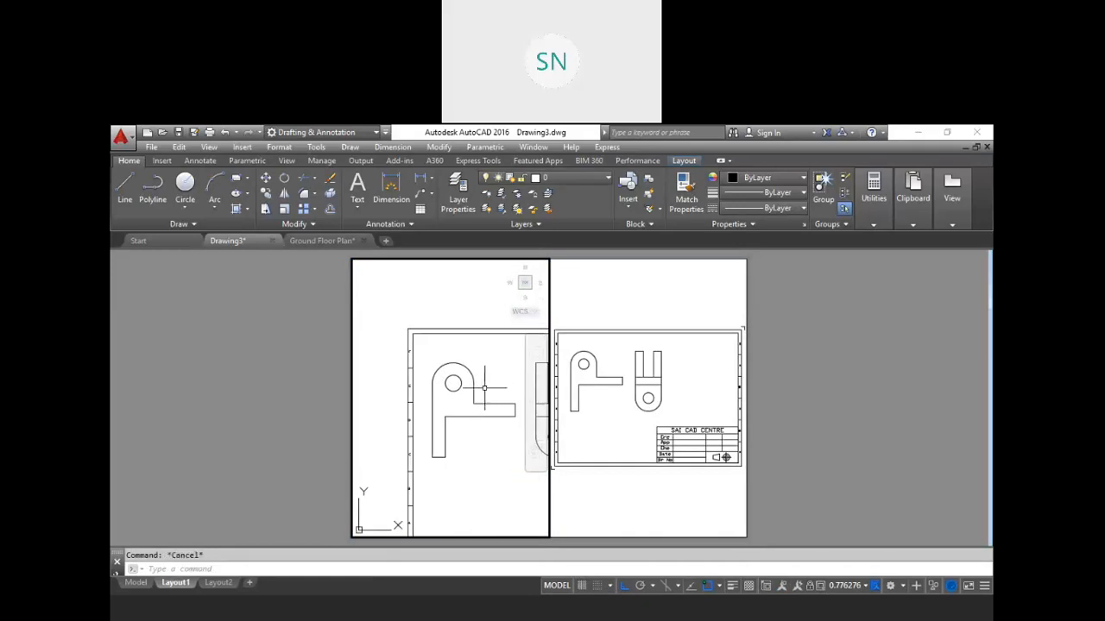
Zoom the left viewport to a window drawn tightly around the L-shaped part view
text(z)
key(Return)
text(w)
key(Return)
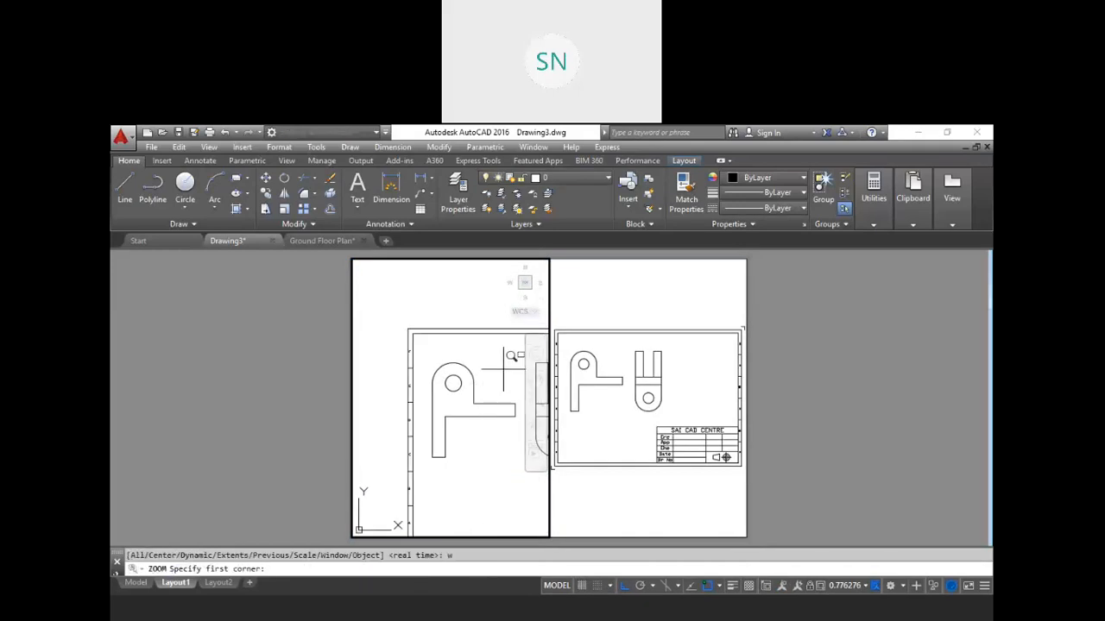
click(518, 359)
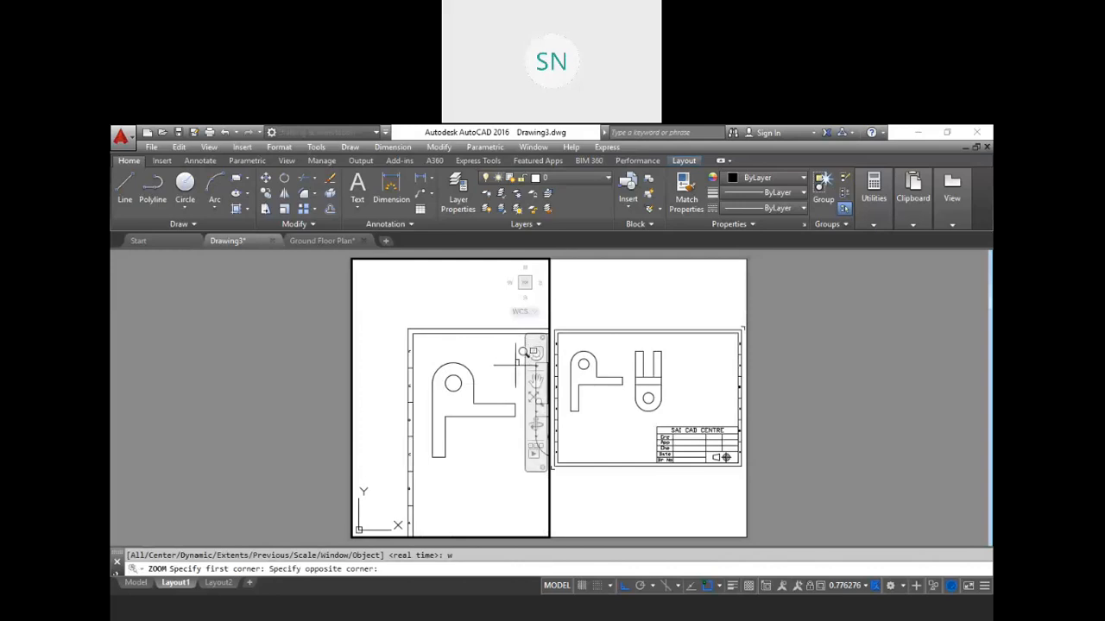
click(432, 456)
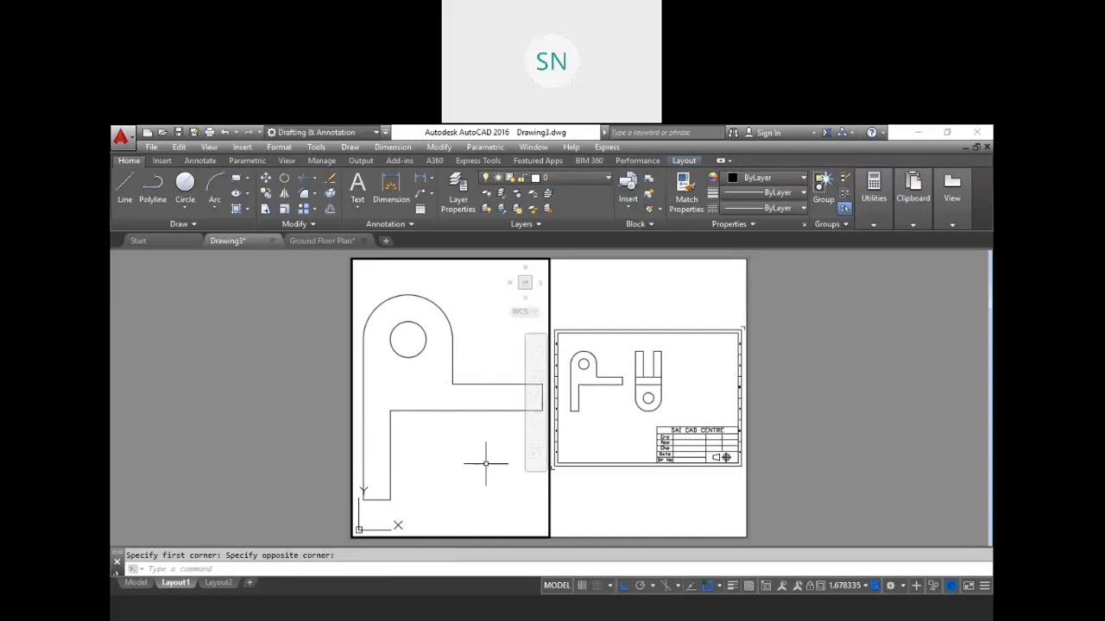
Activate the right viewport, zoom it to a window around the forked part view, and adjust the view's position slightly
click(708, 303)
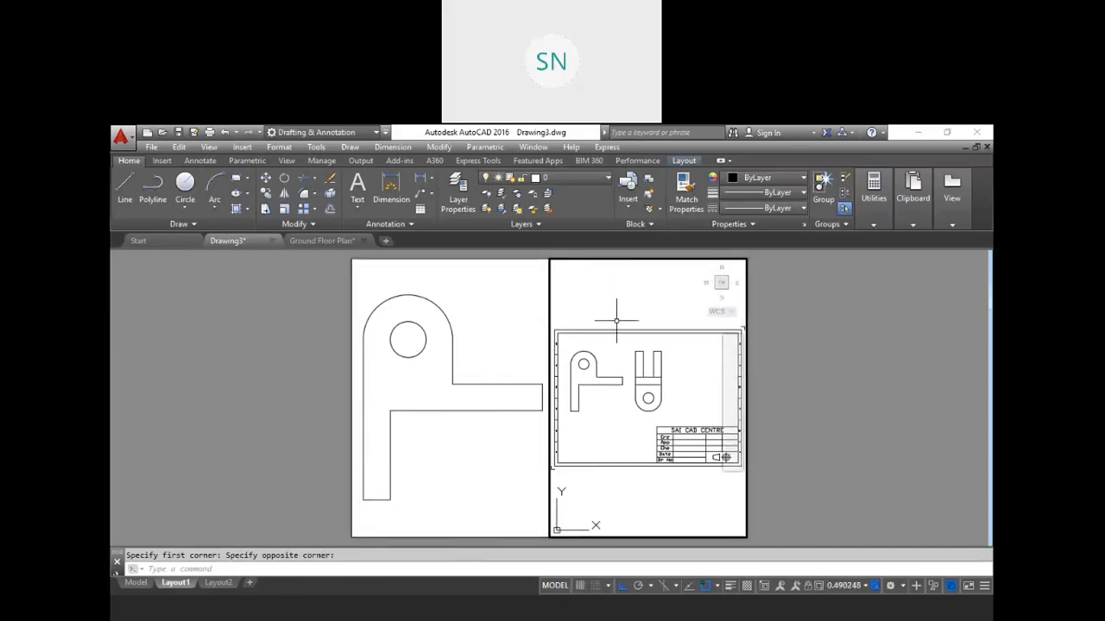
scroll(674, 398, up, 4)
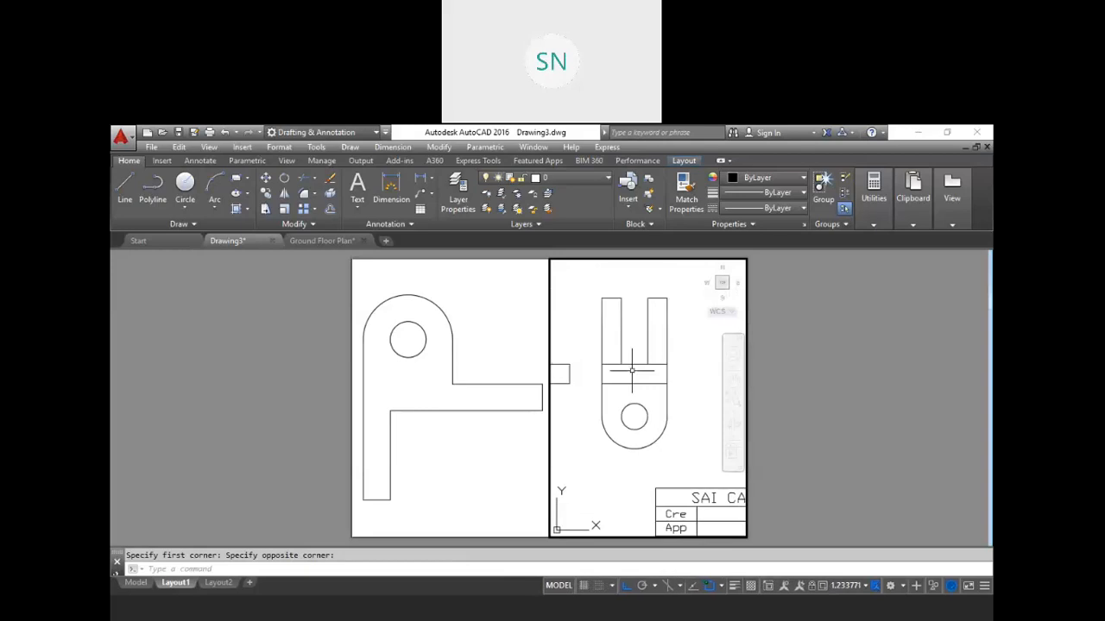
text(z)
key(Return)
text(w)
key(Return)
click(596, 295)
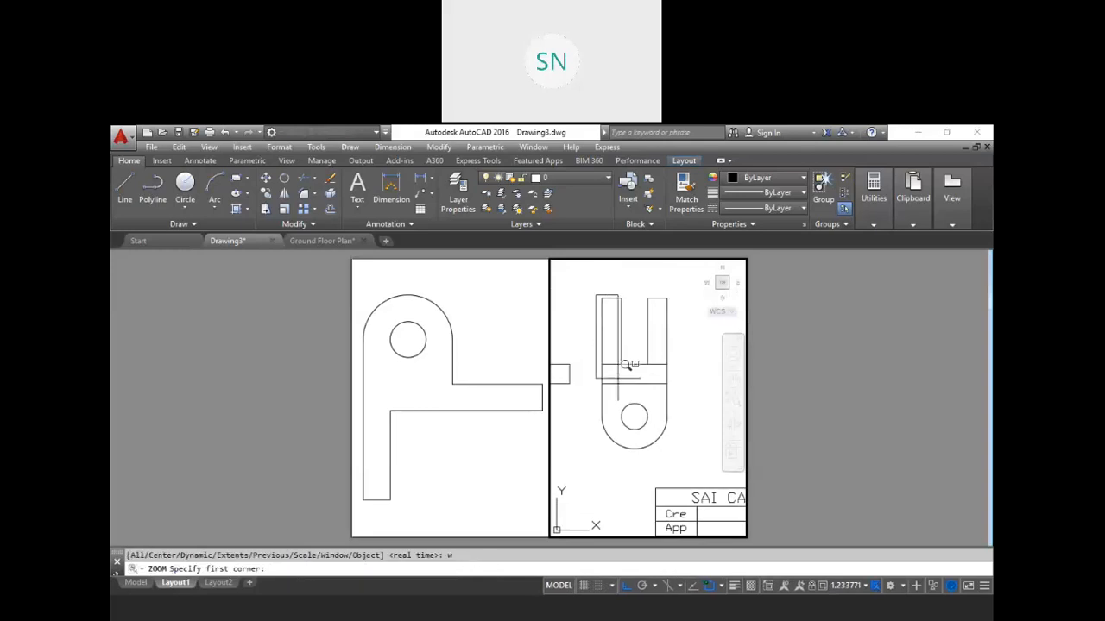
click(674, 451)
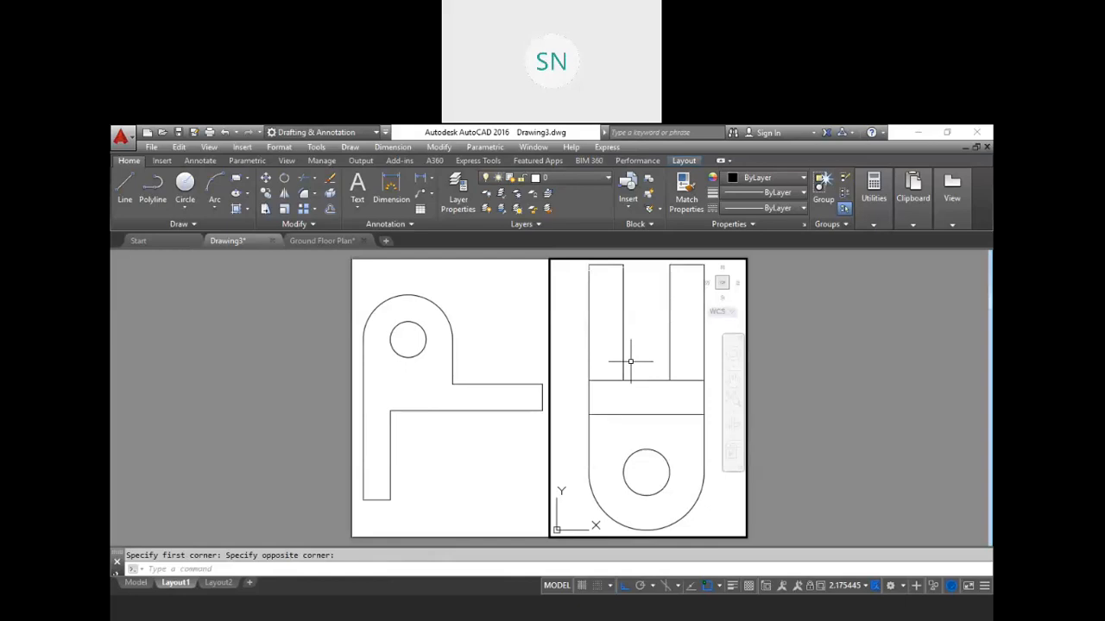
scroll(631, 361, down, 1)
scroll(633, 360, up, 1)
middle_drag(633, 366, 629, 369)
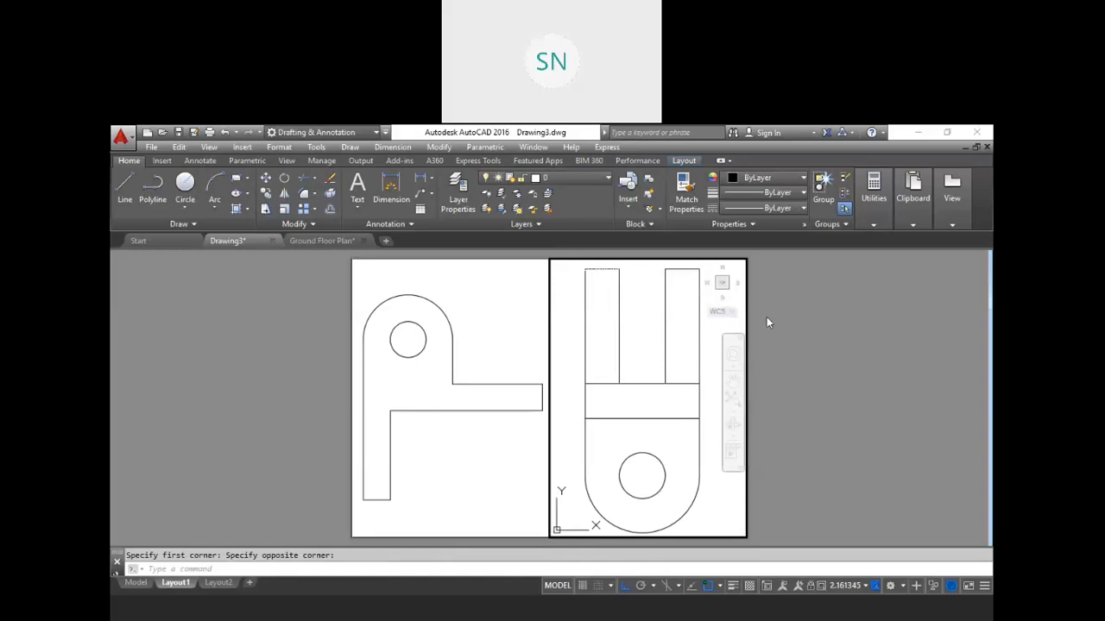
key(Escape)
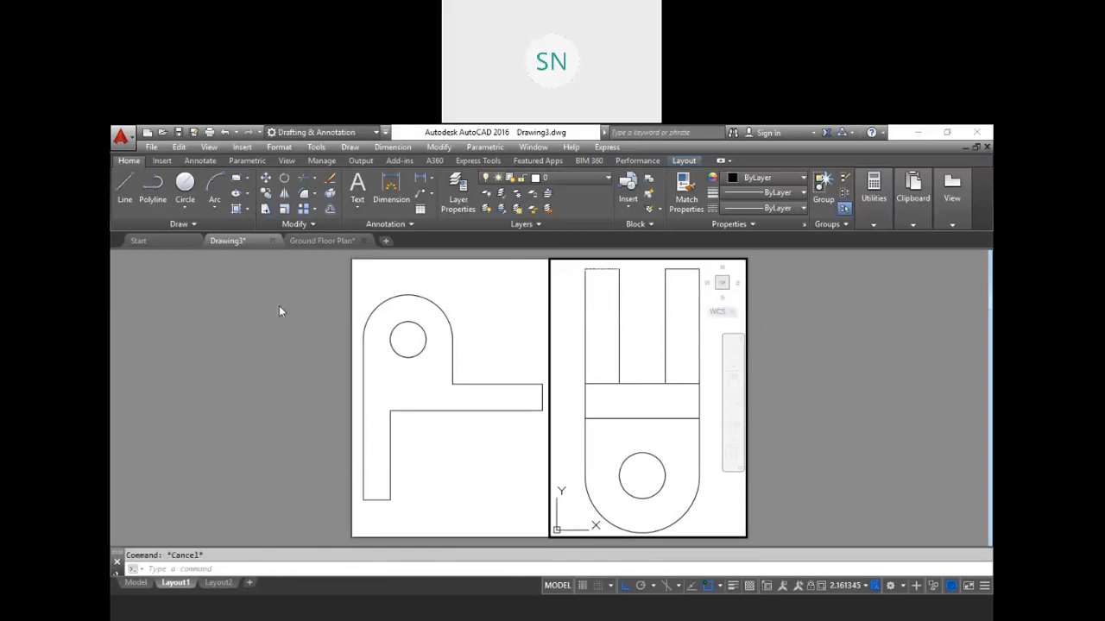
Delete the existing viewport from the Layout2 sheet
click(217, 584)
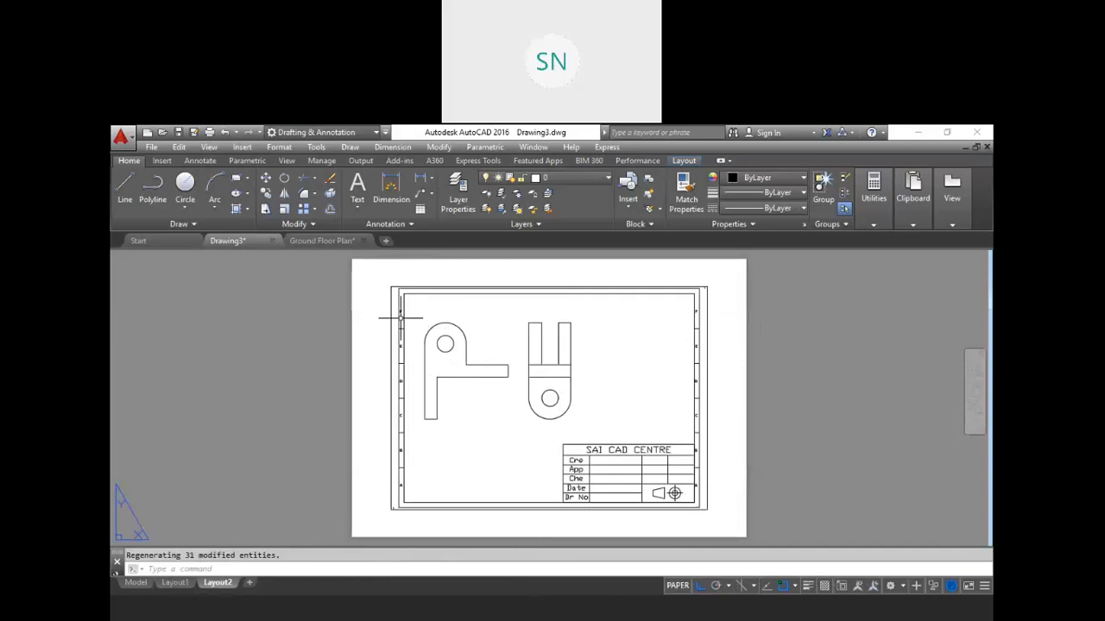
click(402, 286)
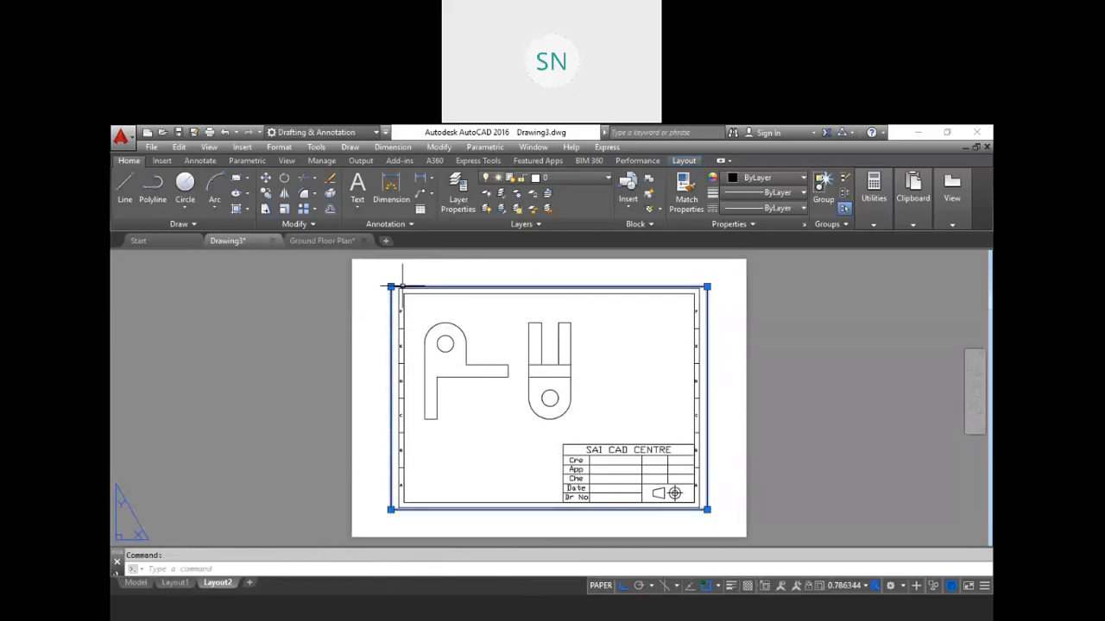
key(Delete)
Create one MVIEW viewport in Layout2 with the Fit option so it fills the sheet
right_click(511, 342)
key(Escape)
key(Escape)
text(mv)
key(Return)
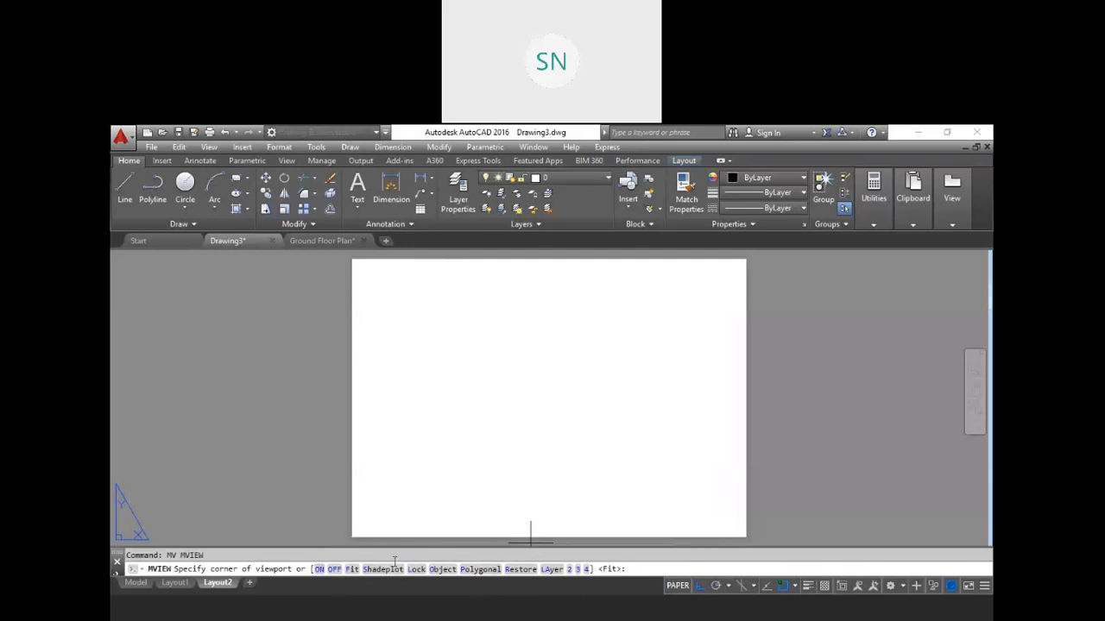
click(351, 569)
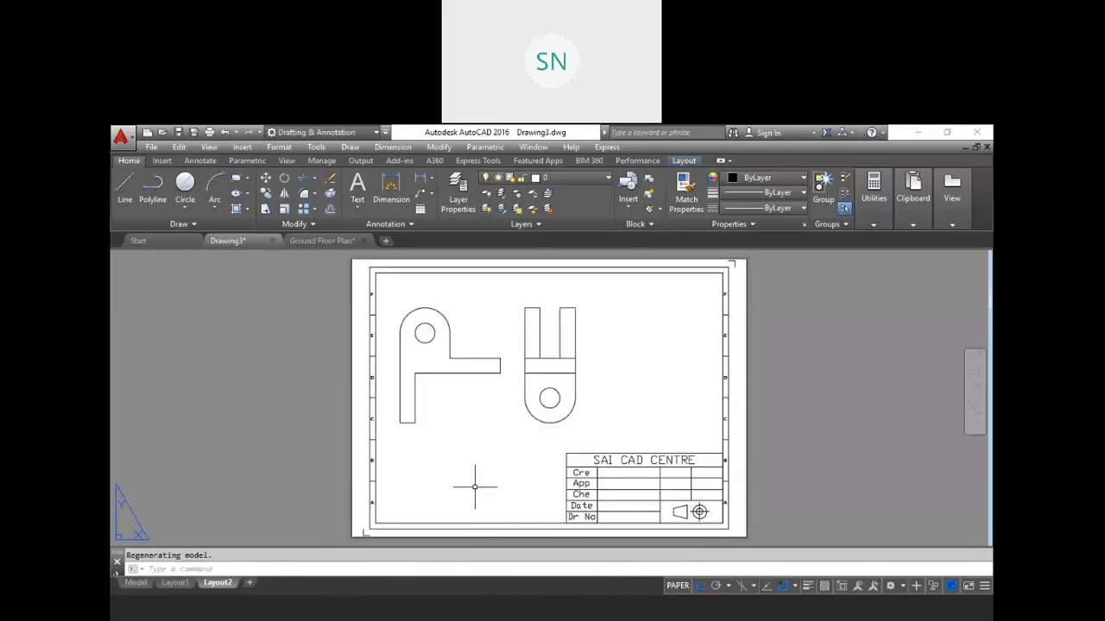
Add a new layout to the drawing and return to Layout1
click(248, 584)
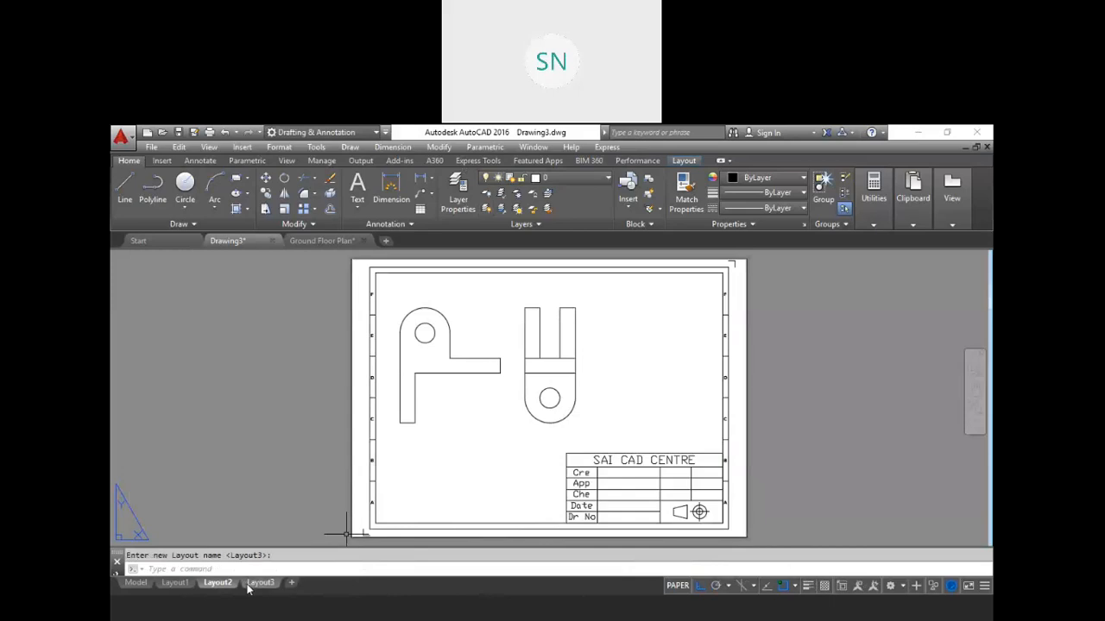
click(175, 583)
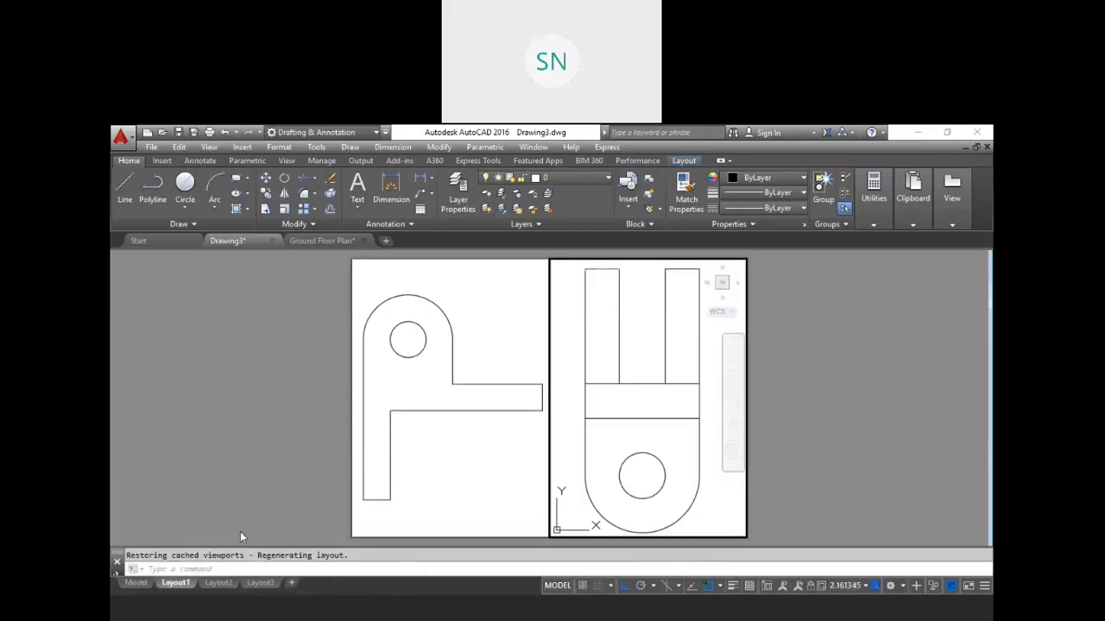
In model space, draw a vertical and a horizontal centre line across the hole of the L-shaped part view
click(135, 583)
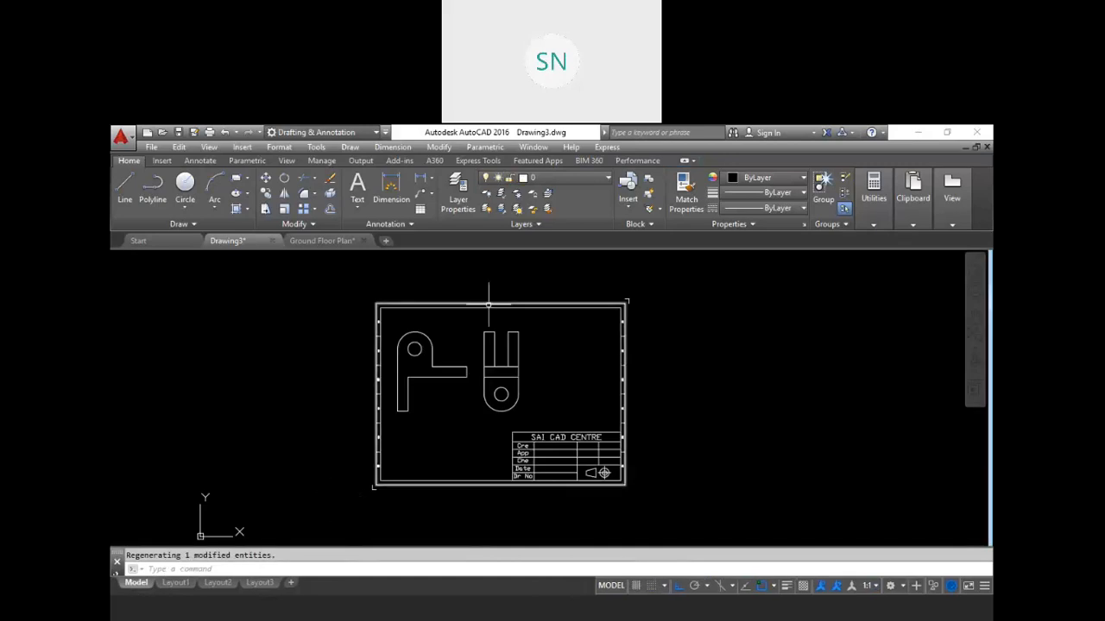
scroll(403, 366, up, 4)
scroll(429, 335, up, 2)
key(Escape)
text(l)
key(Return)
click(432, 307)
key(Escape)
key(Return)
click(432, 307)
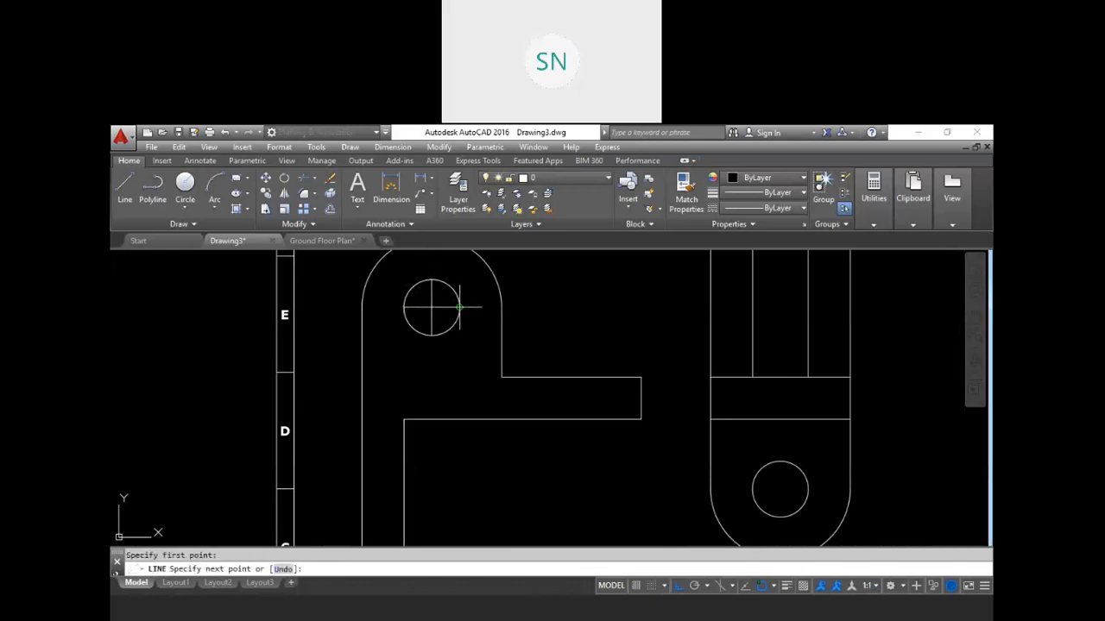
key(Return)
Draw a horizontal line from the inner corner below the rounded lug to the L-shaped part's outer left edge
click(501, 377)
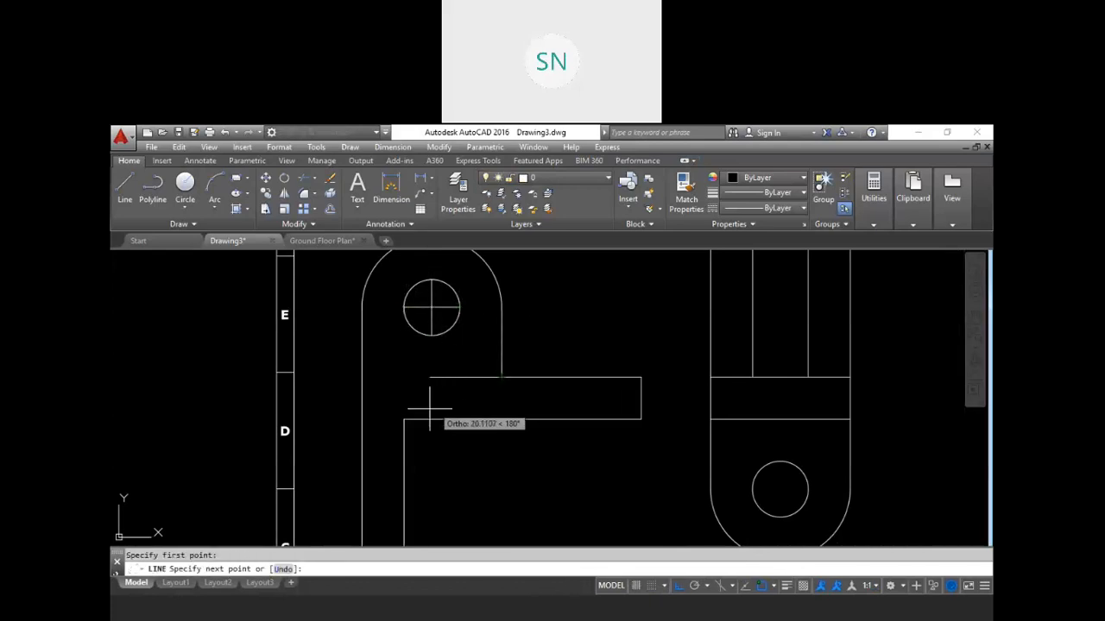
click(363, 377)
key(Return)
Draw two vertical lines in the forked view, extending the prongs' inner edges down through the crossband
scroll(468, 383, down, 3)
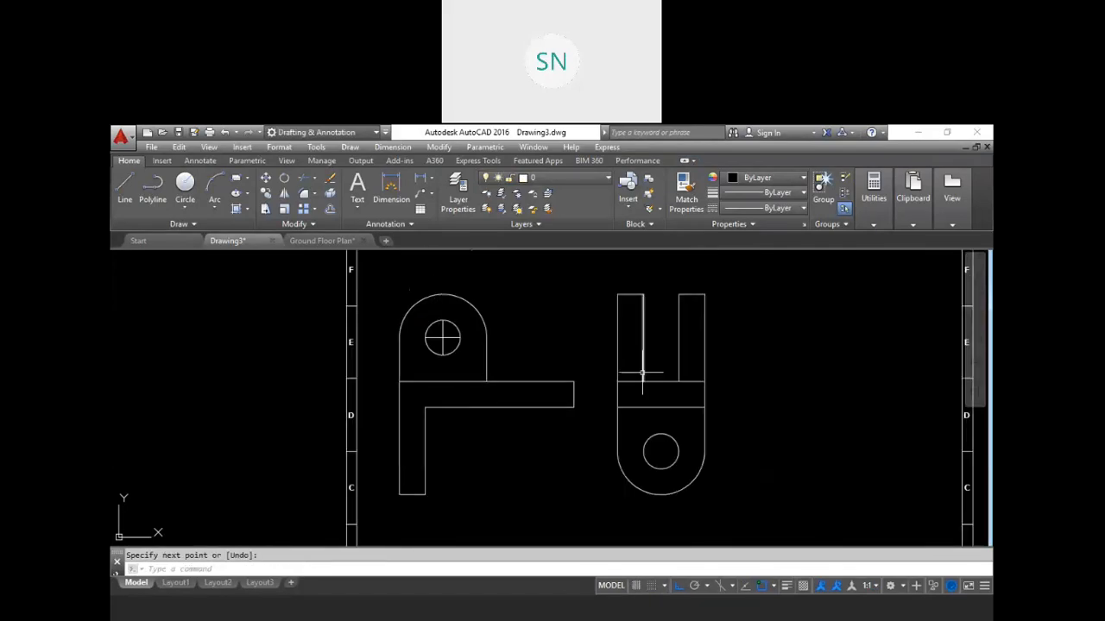
scroll(735, 394, up, 2)
scroll(545, 368, up, 3)
key(Return)
click(595, 378)
click(596, 443)
key(Return)
key(Return)
click(684, 377)
click(685, 444)
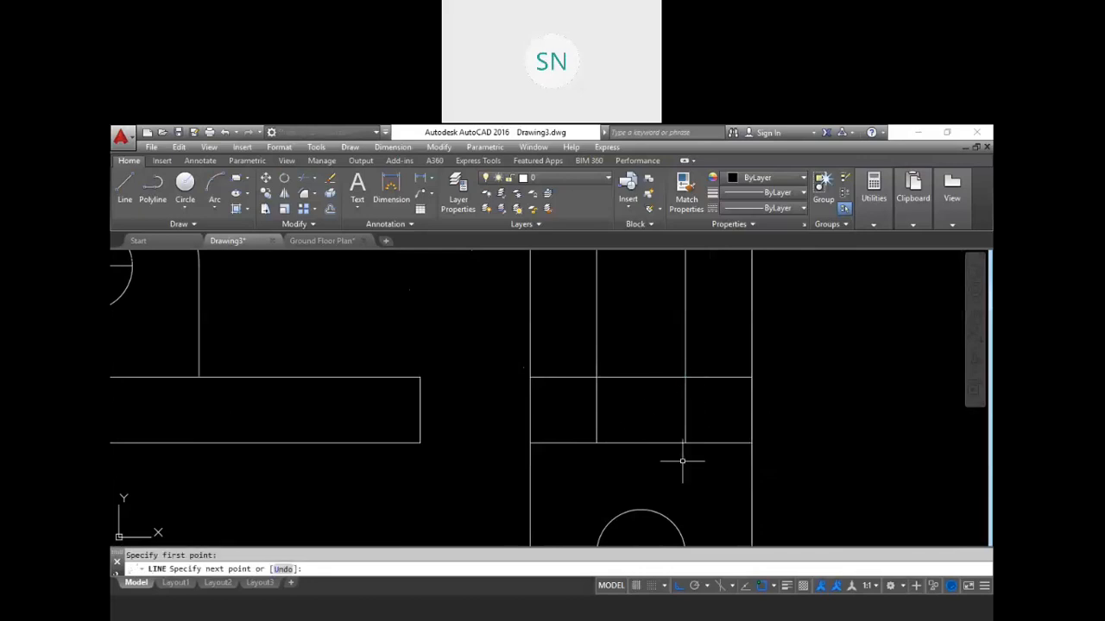
key(Return)
Draw a horizontal line across each prong of the forked view, level with the L-shaped part's hole centre
scroll(638, 356, down, 4)
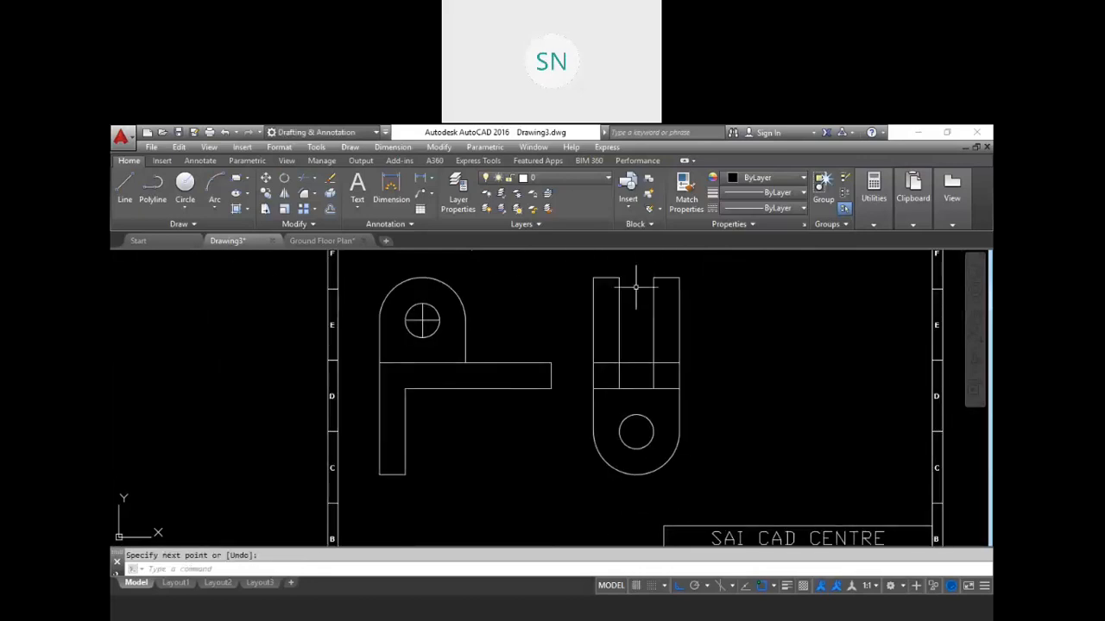
scroll(639, 306, up, 2)
key(Return)
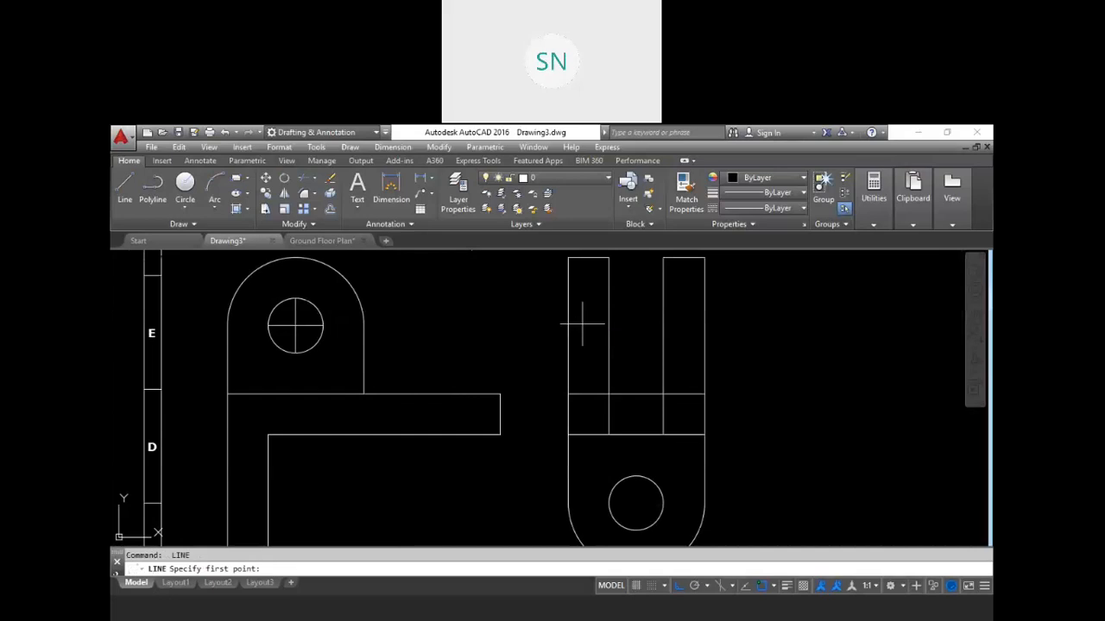
click(570, 326)
click(609, 326)
key(Return)
key(Return)
click(663, 326)
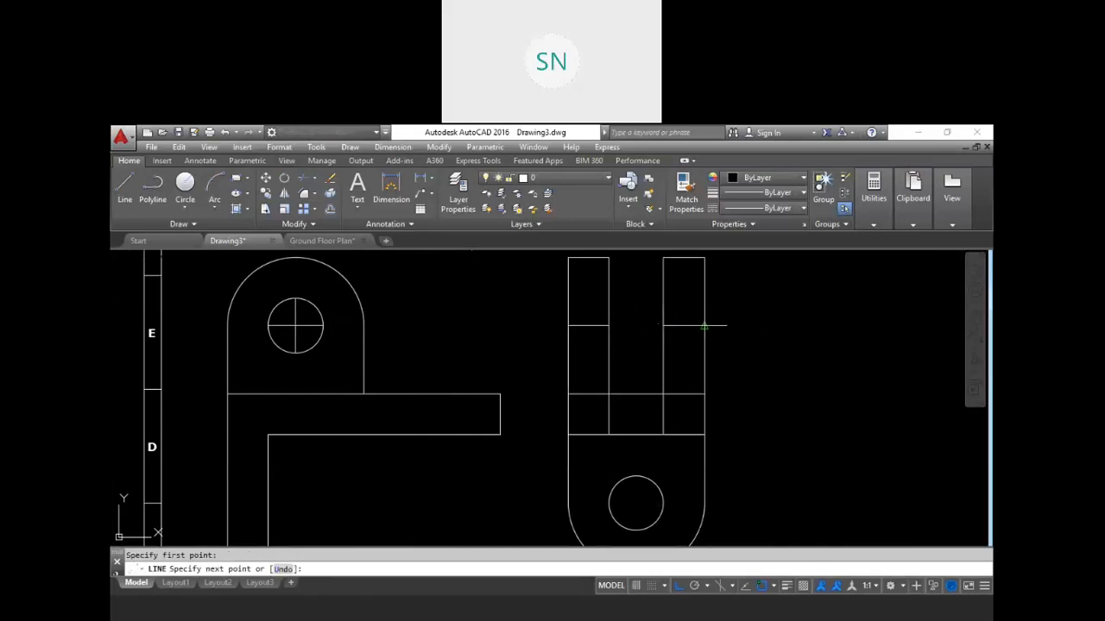
key(Escape)
Check how the added lines appear in the viewports of Layout1 and Layout2
scroll(604, 354, down, 5)
middle_drag(538, 381, 530, 379)
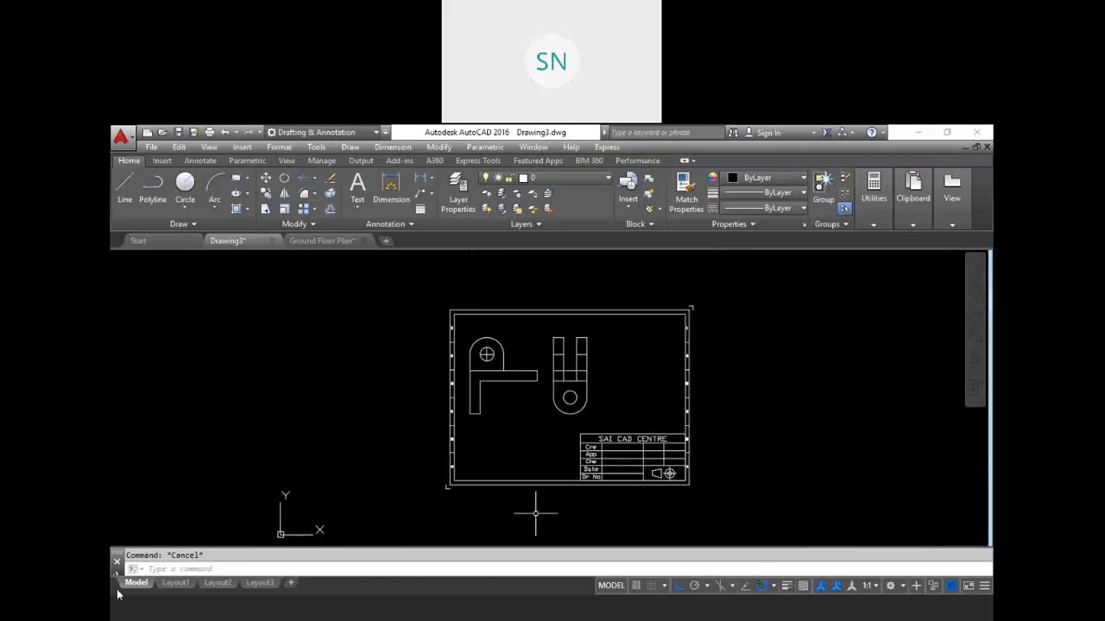
click(171, 584)
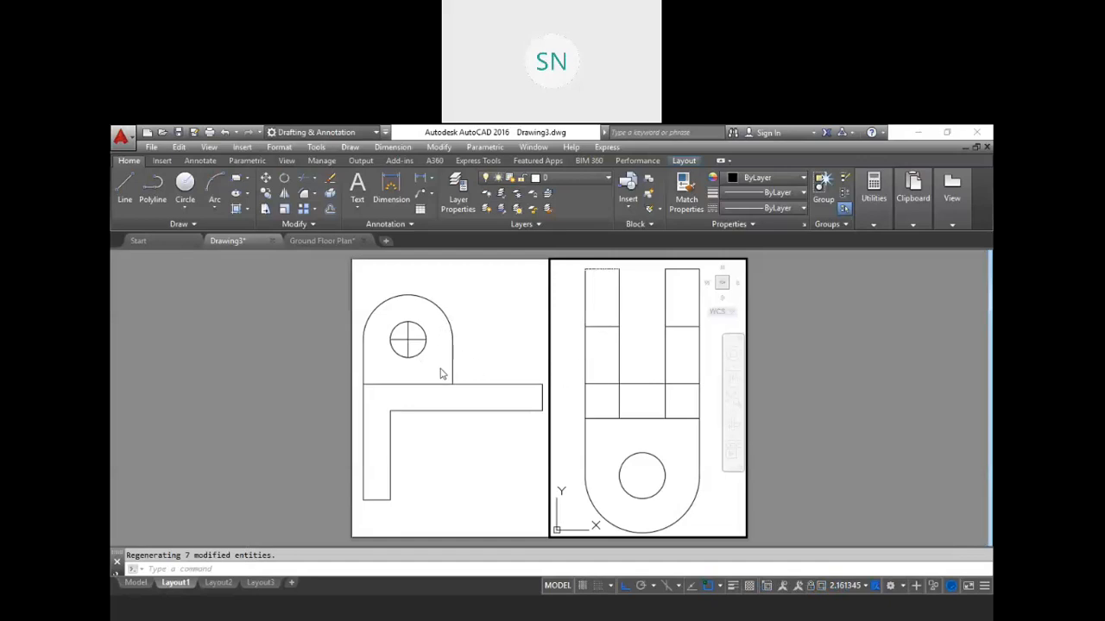
click(219, 583)
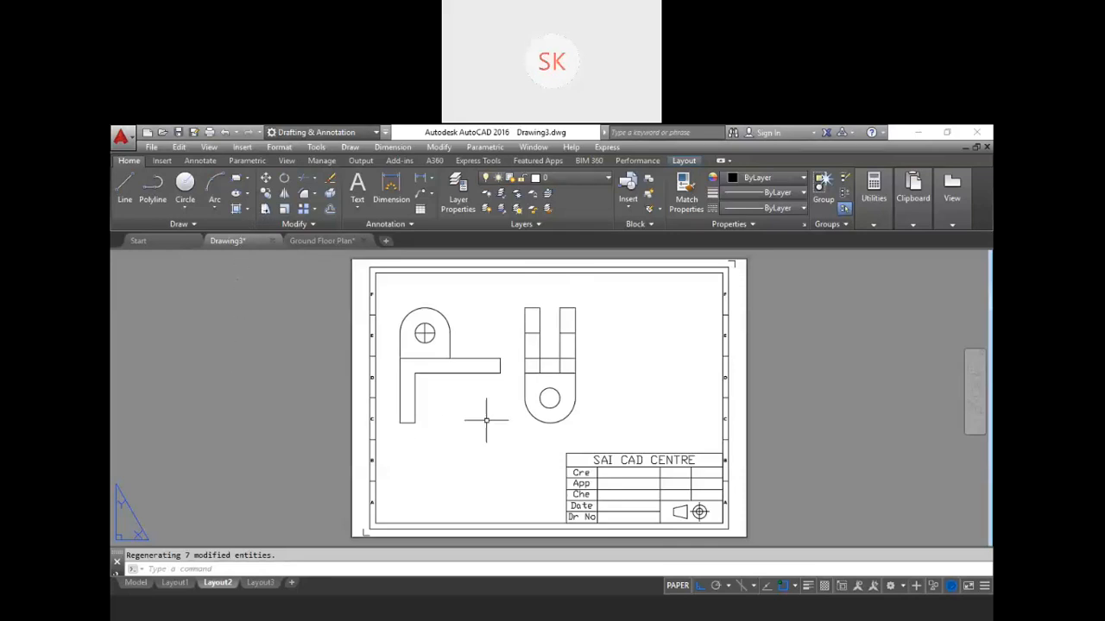
Return to model space and set the drawing's insertion units to Meters
click(140, 584)
scroll(588, 355, up, 3)
scroll(599, 371, down, 1)
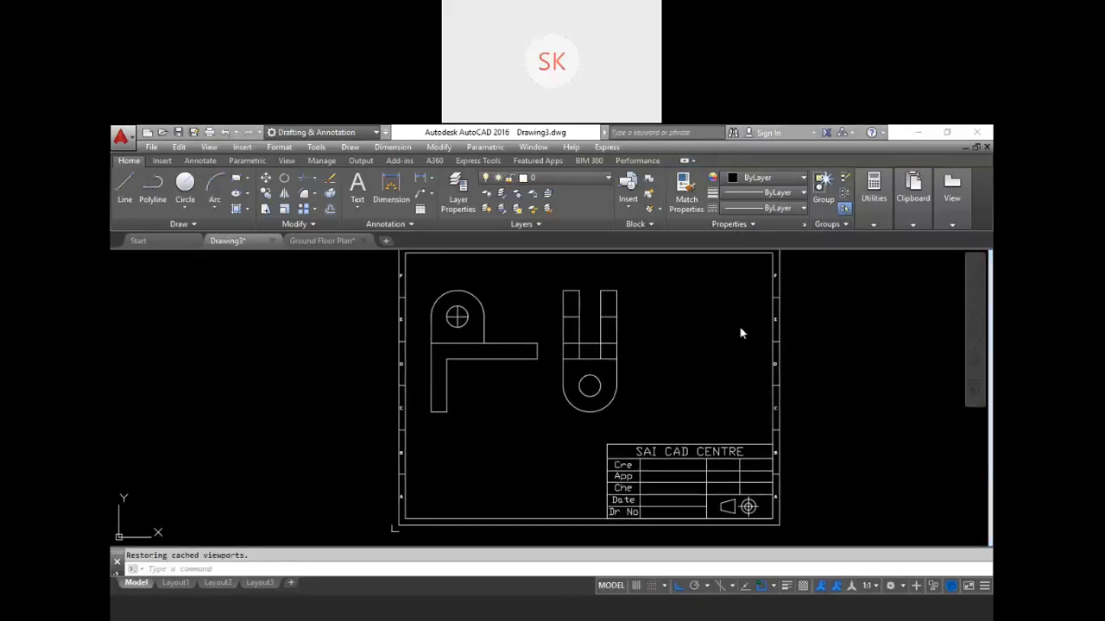
scroll(705, 350, down, 1)
middle_drag(705, 350, 671, 348)
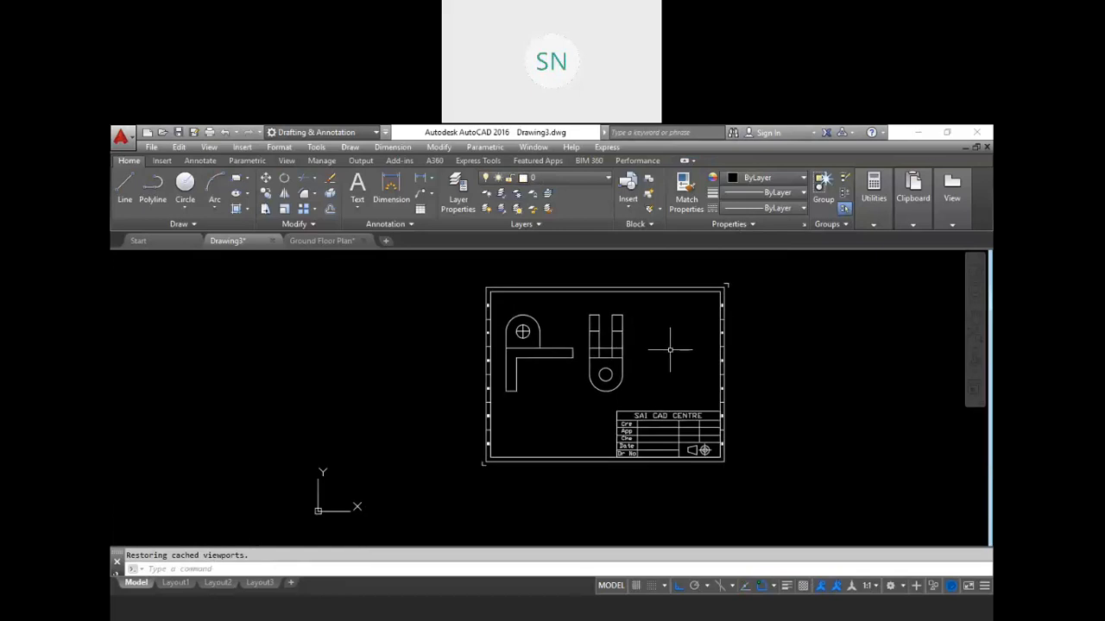
text(UN)
key(Return)
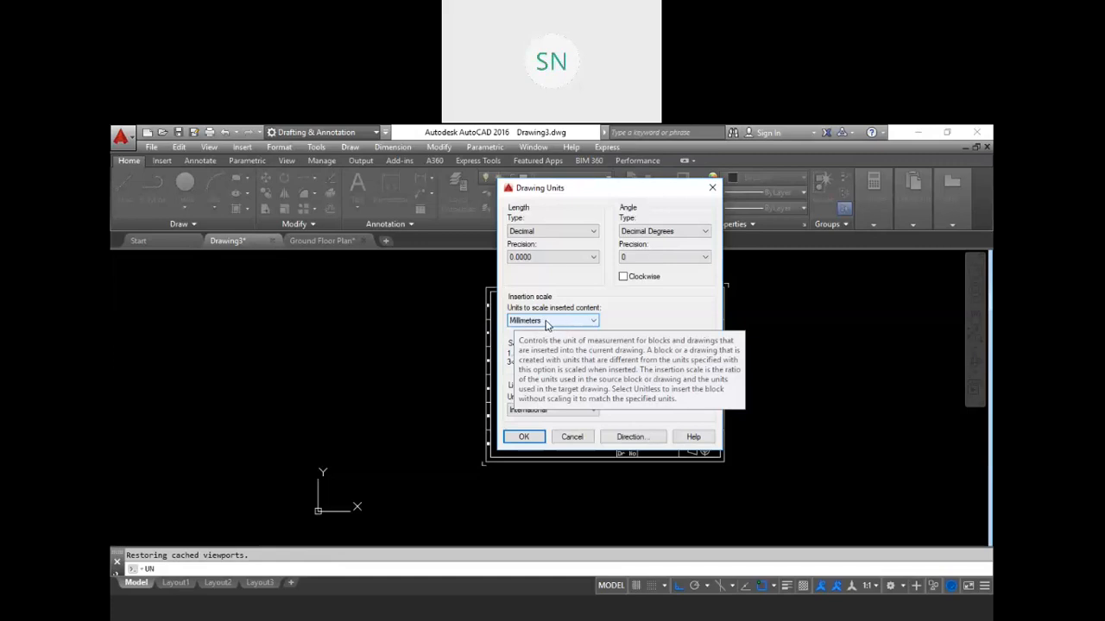
click(545, 322)
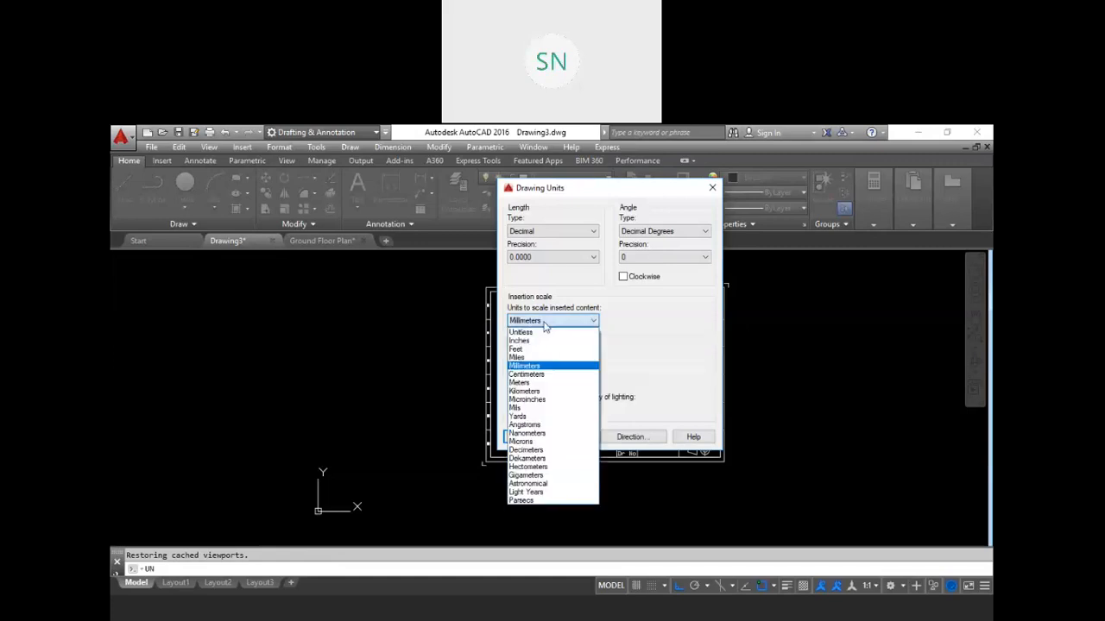
click(533, 384)
click(524, 436)
Draw a horizontal line 10 units long in the empty area below the L-shaped part view
scroll(535, 395, up, 2)
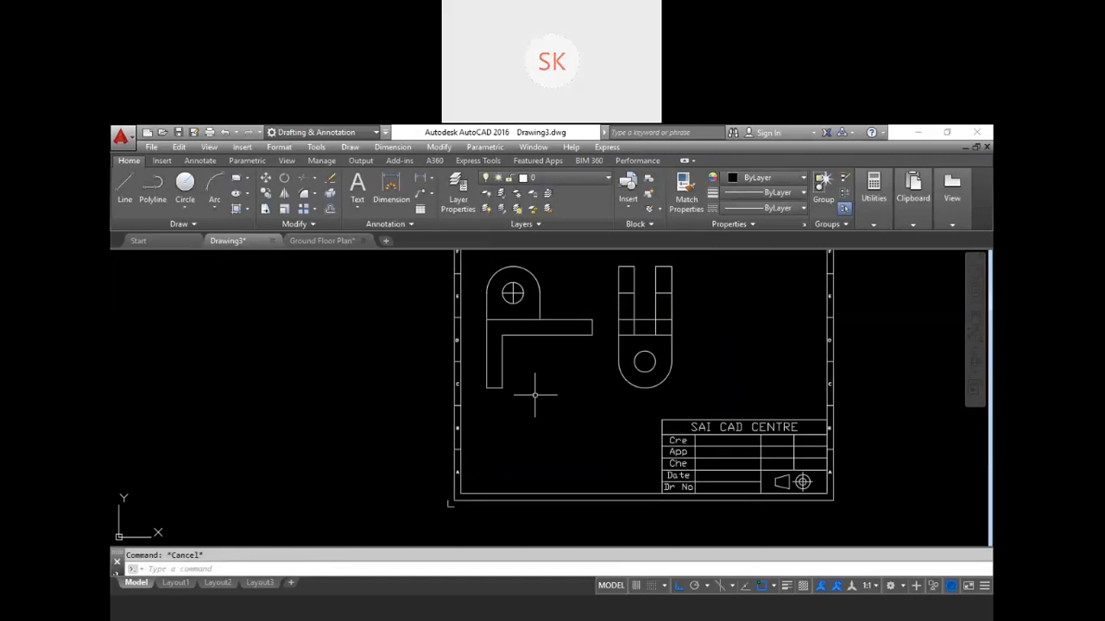
text(l)
key(Return)
click(525, 393)
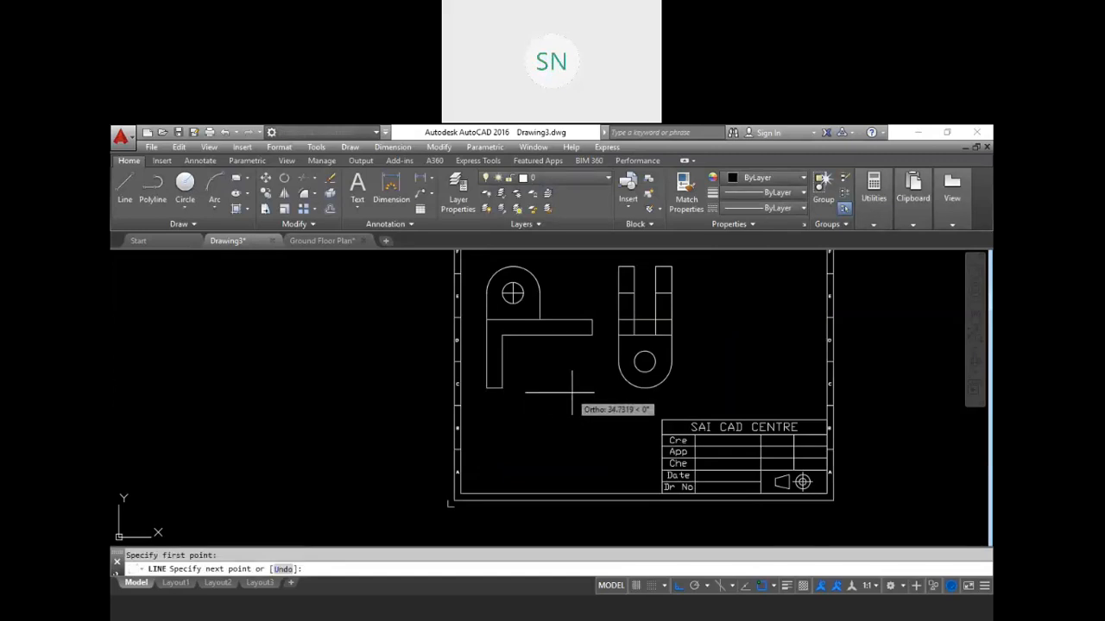
text(10)
key(Return)
scroll(532, 402, up, 2)
key(Return)
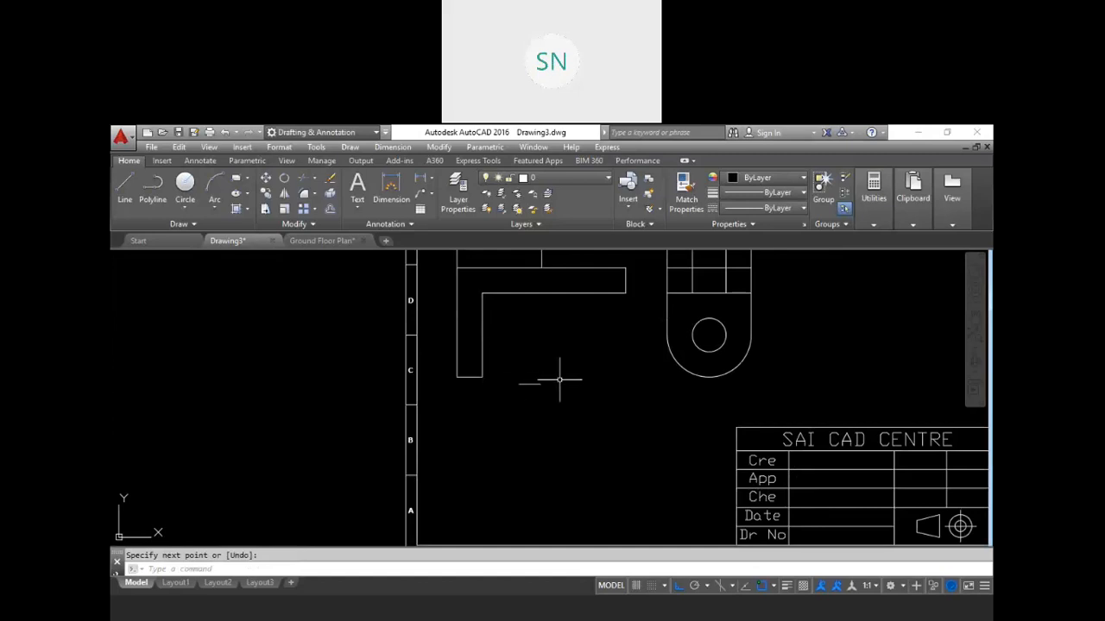
Set the drawing's insertion units back to Millimeters
text(UN)
key(Return)
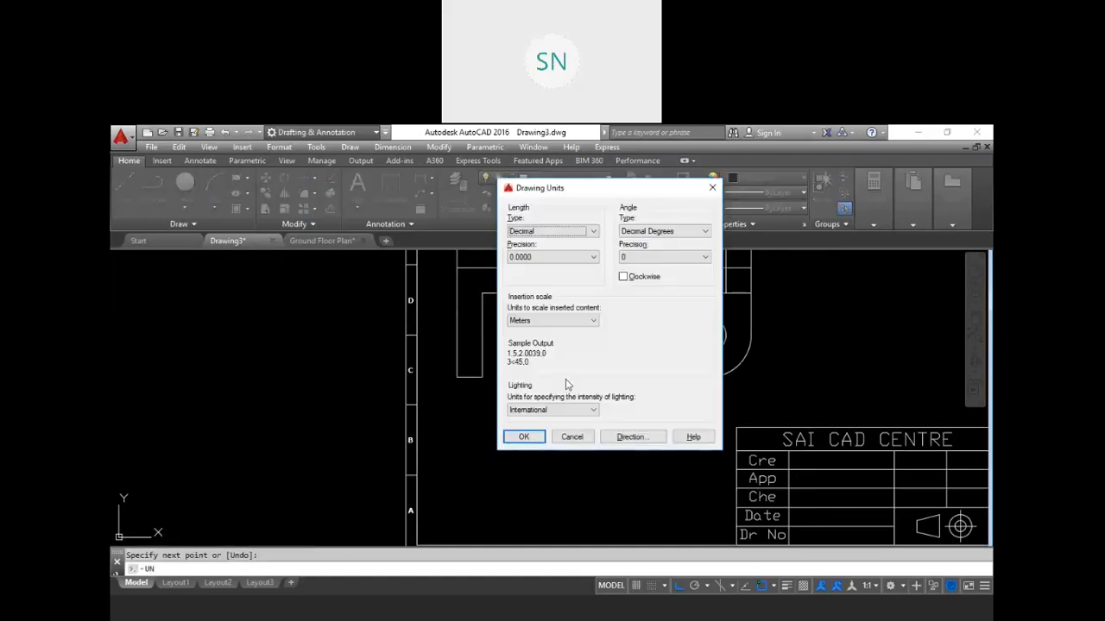
click(558, 324)
click(528, 367)
click(525, 436)
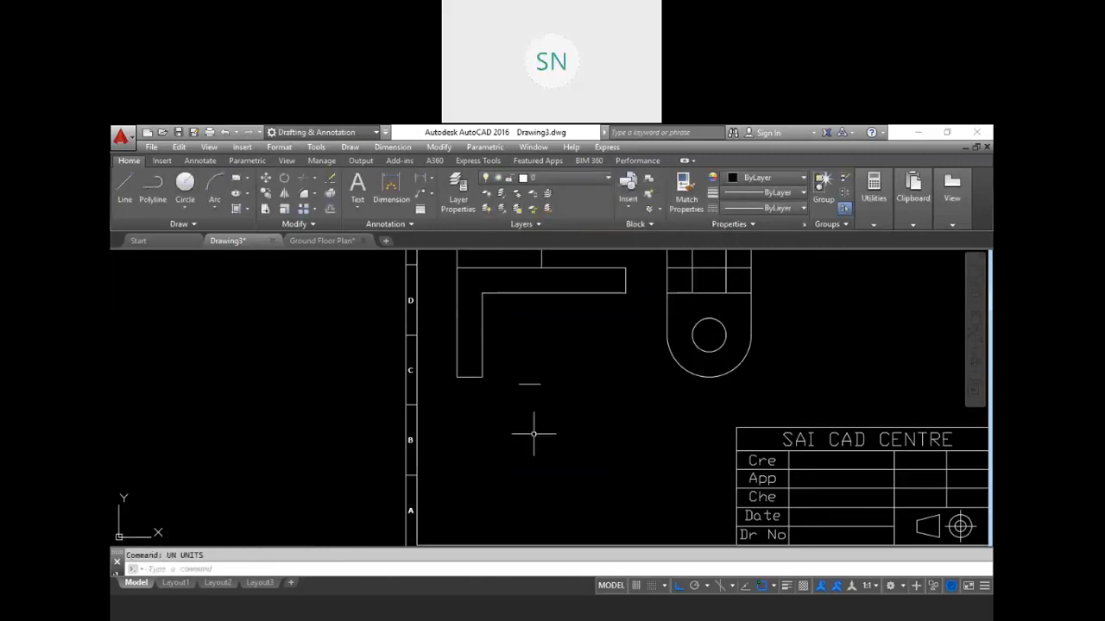
Draw a second horizontal line 10 units long just below the first short line
key(Escape)
text(l)
key(Return)
click(515, 415)
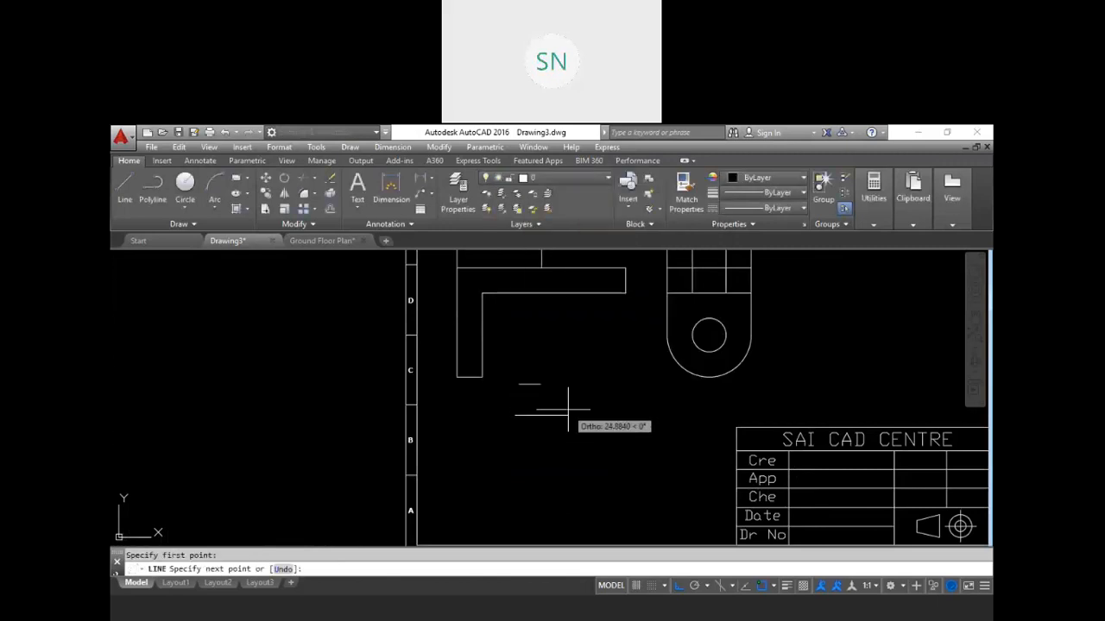
text(10)
key(Return)
key(Return)
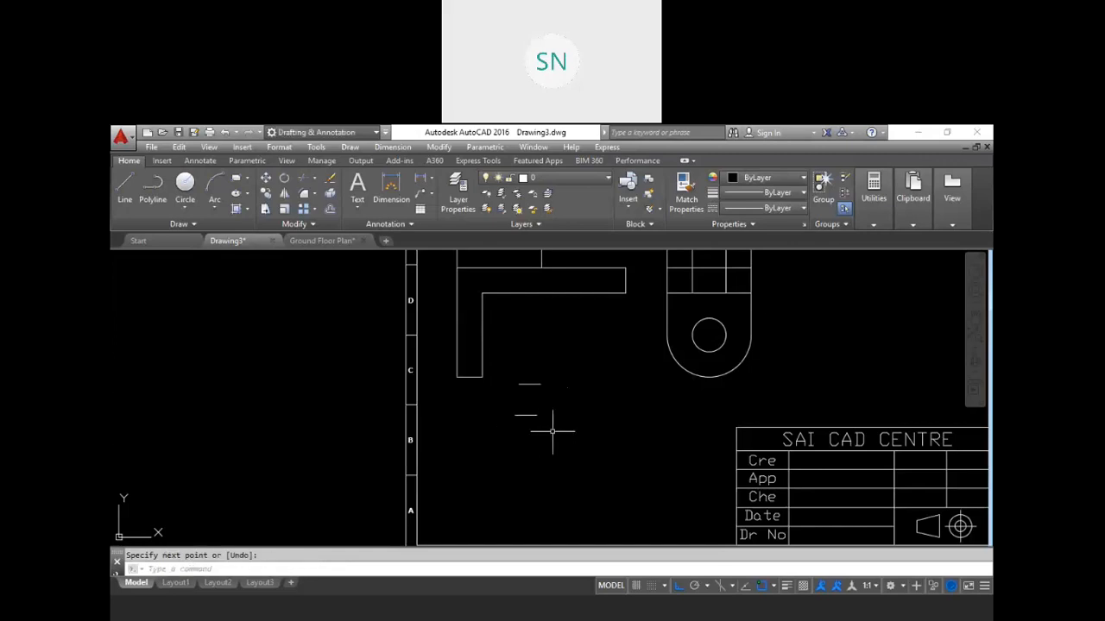
Add a linear dimension for the L-shaped part's overall width, placed above the rounded lug
scroll(547, 427, down, 4)
middle_drag(561, 428, 551, 432)
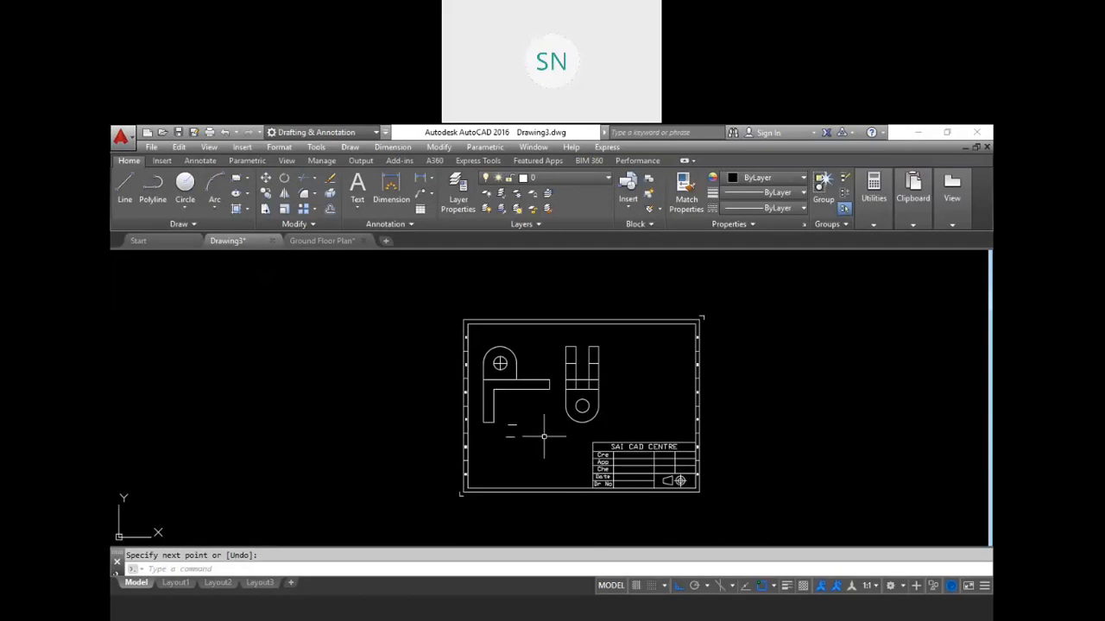
scroll(522, 402, up, 2)
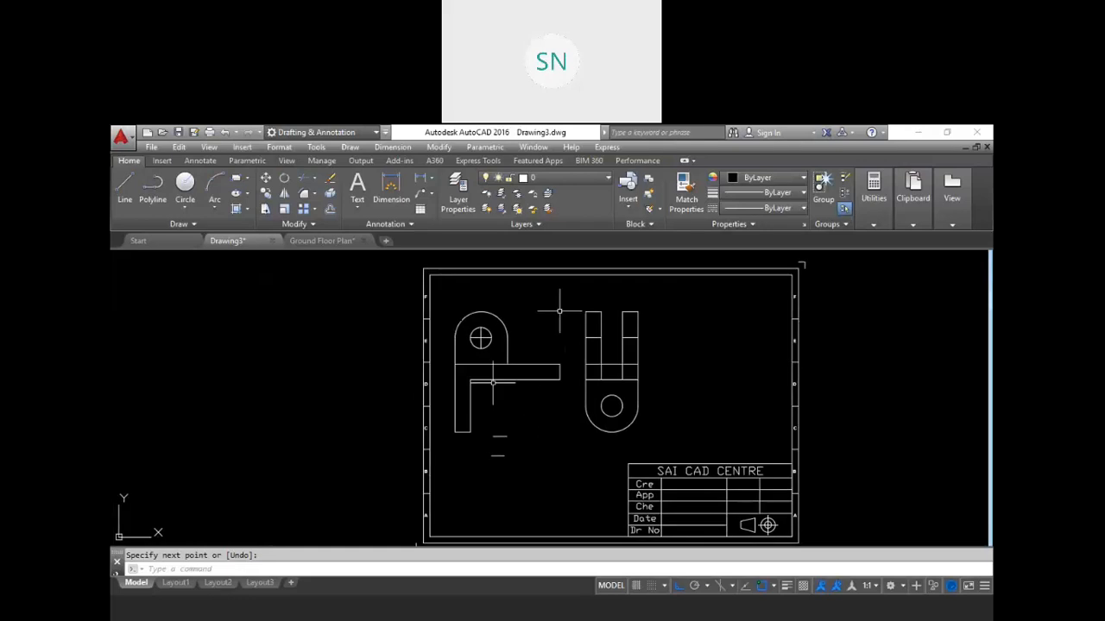
middle_drag(537, 415, 568, 424)
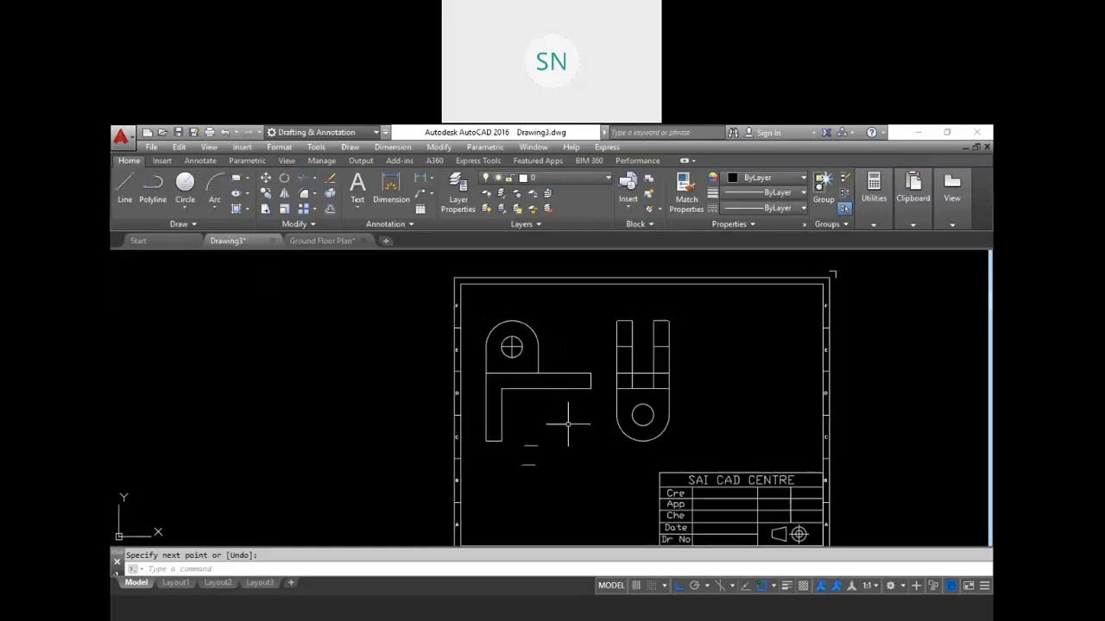
text(dli)
key(Return)
click(486, 374)
click(591, 375)
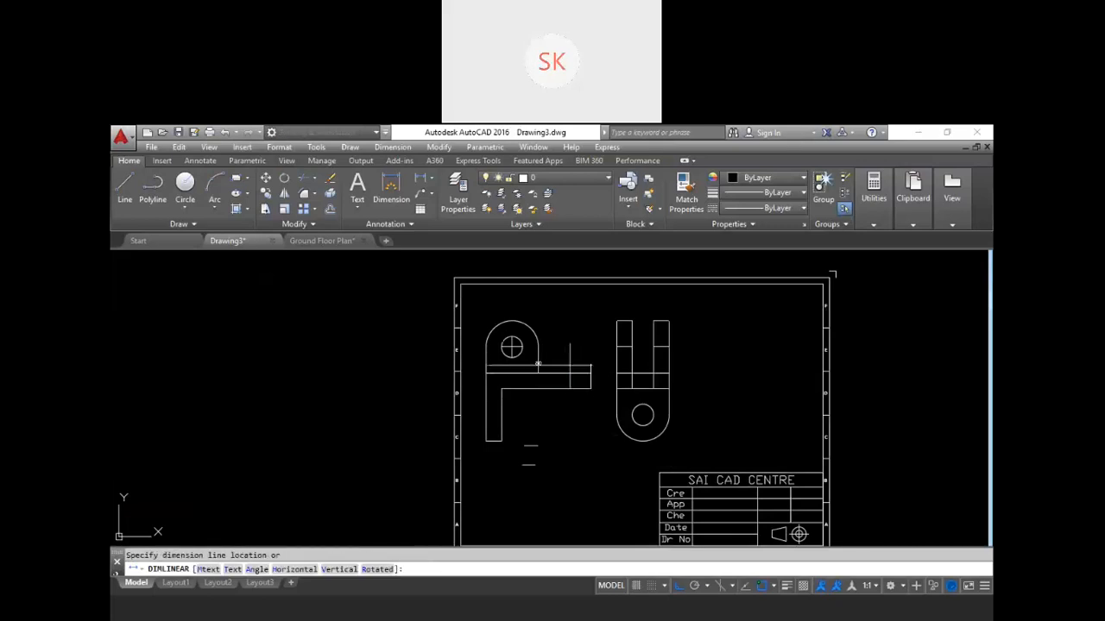
click(549, 326)
scroll(541, 328, up, 5)
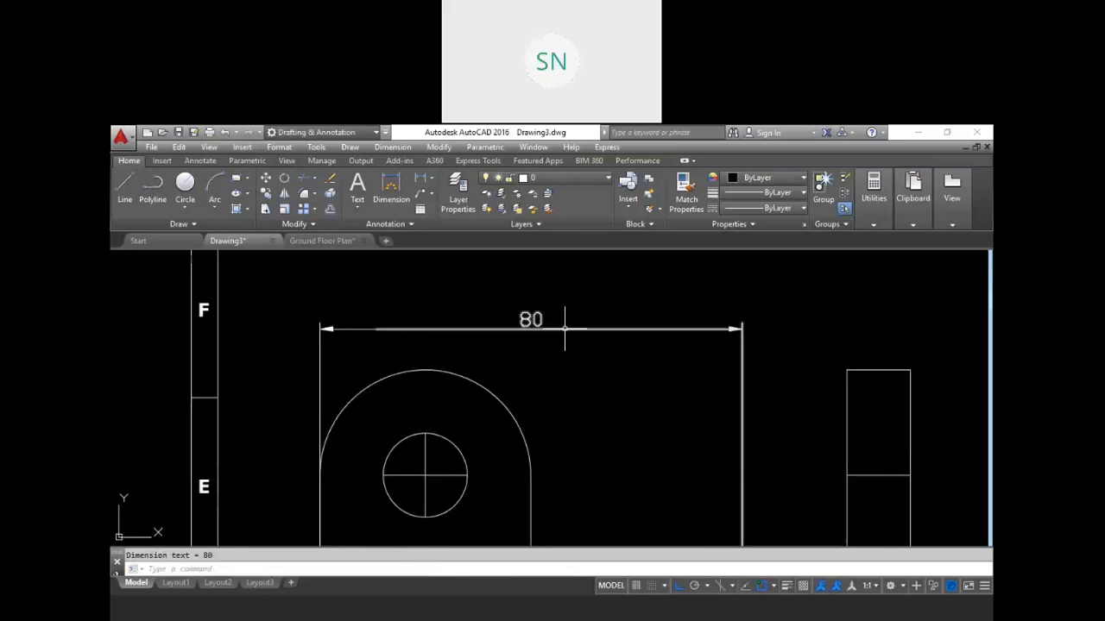
scroll(587, 349, down, 2)
scroll(599, 375, down, 2)
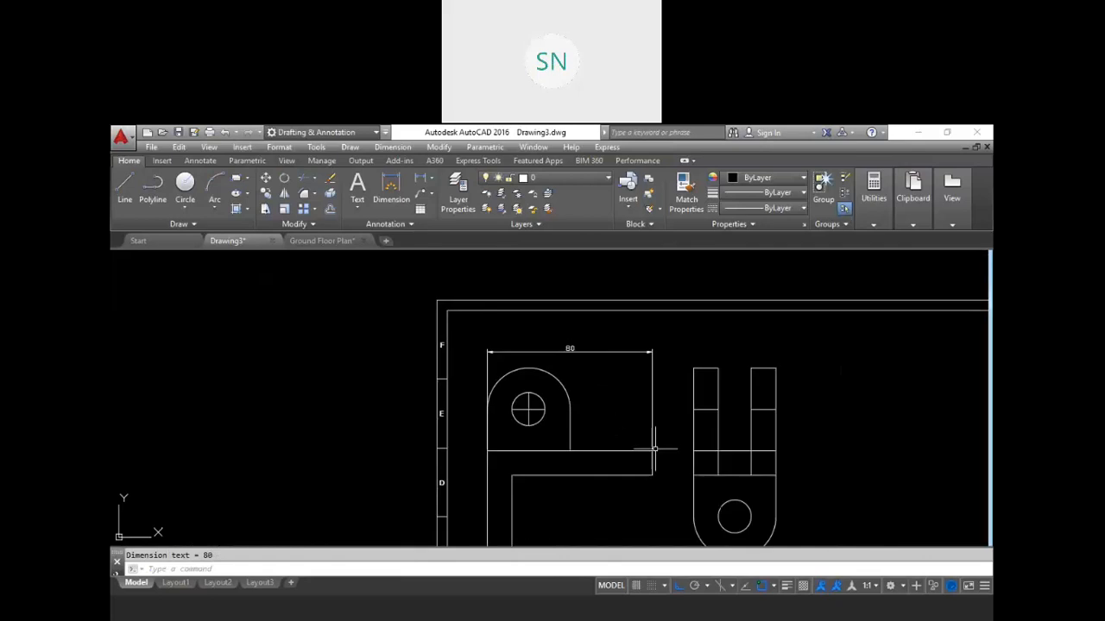
middle_drag(736, 487, 690, 453)
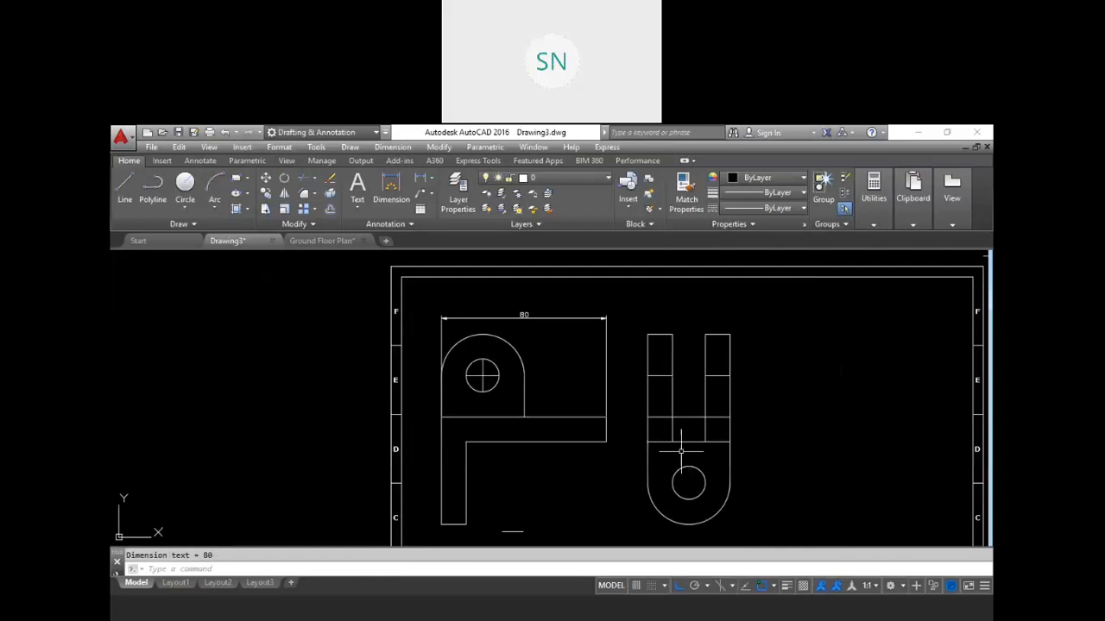
Add a linear dimension for the U-shaped view's width, placed between its lower horizontal edge and the hole
text(dli)
key(Return)
click(656, 440)
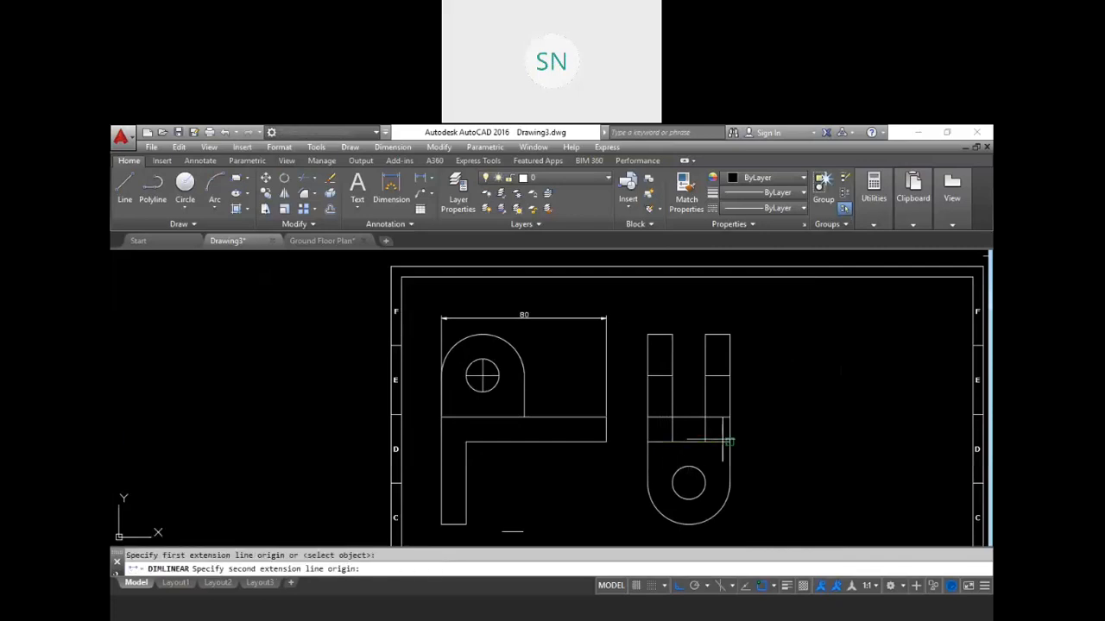
click(729, 441)
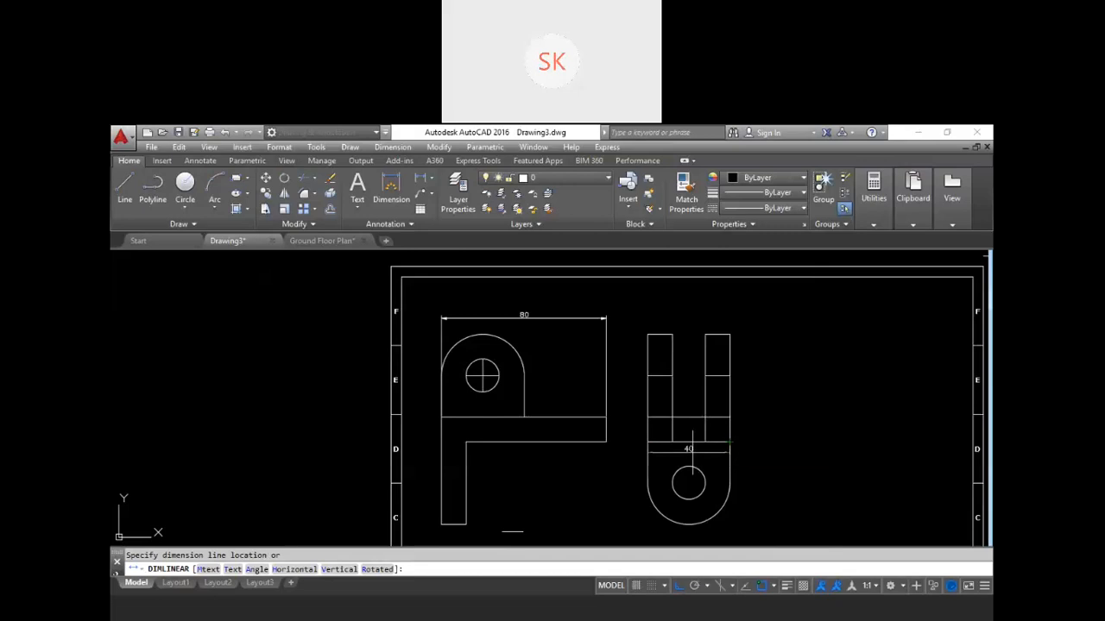
click(693, 447)
scroll(738, 454, up, 3)
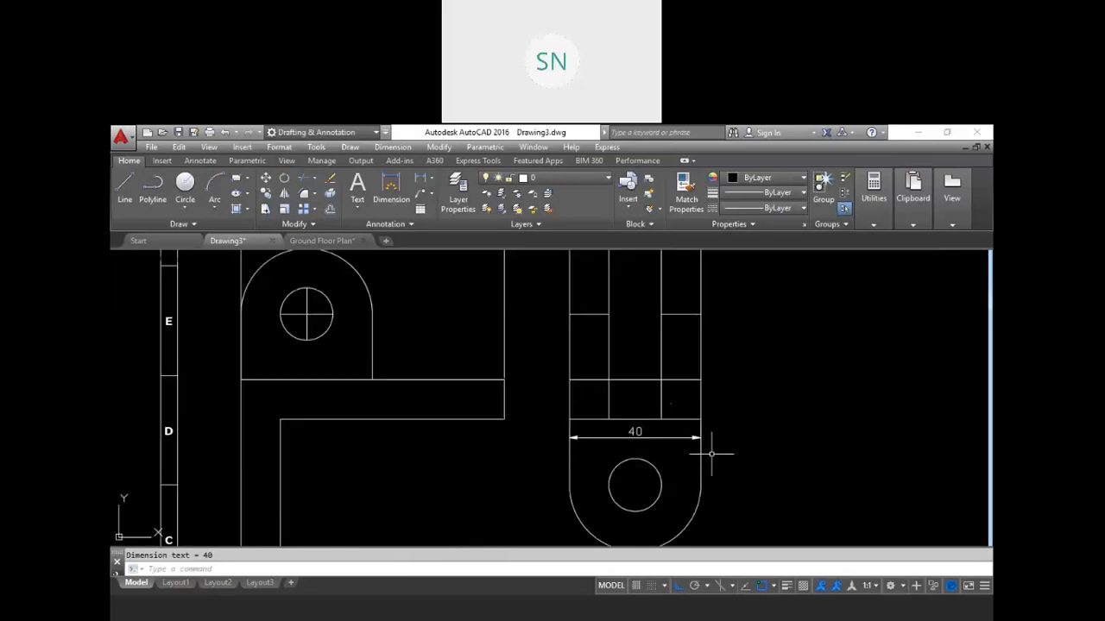
middle_drag(711, 454, 691, 434)
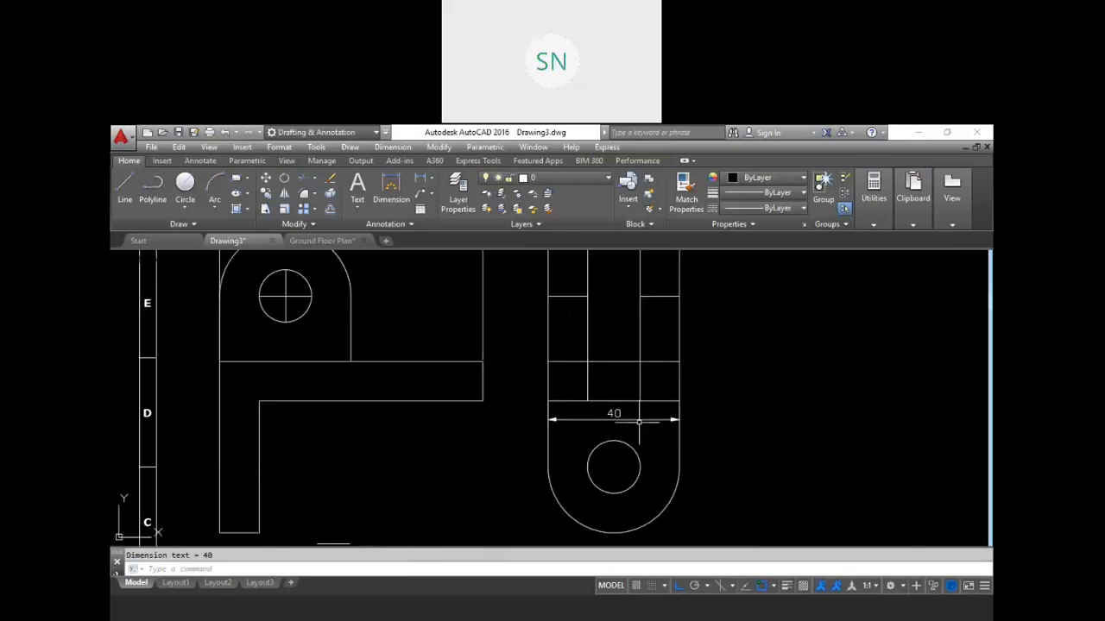
scroll(640, 422, up, 2)
middle_drag(643, 429, 628, 427)
scroll(622, 425, down, 2)
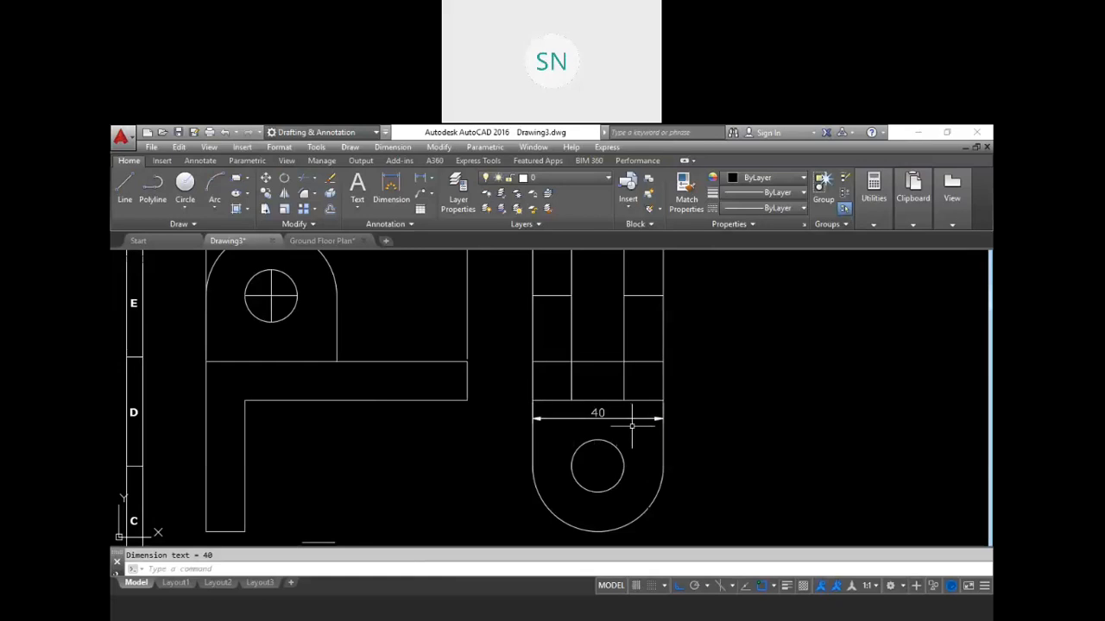
Check the drawing's insertion units and keep them at Millimeters
text(n)
key(Return)
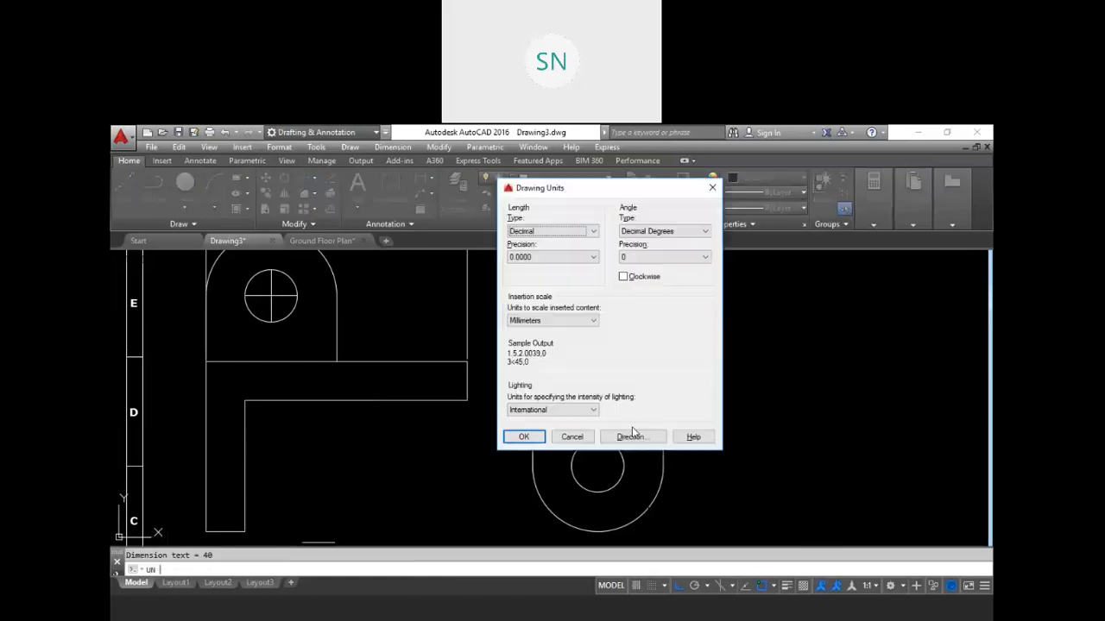
click(556, 321)
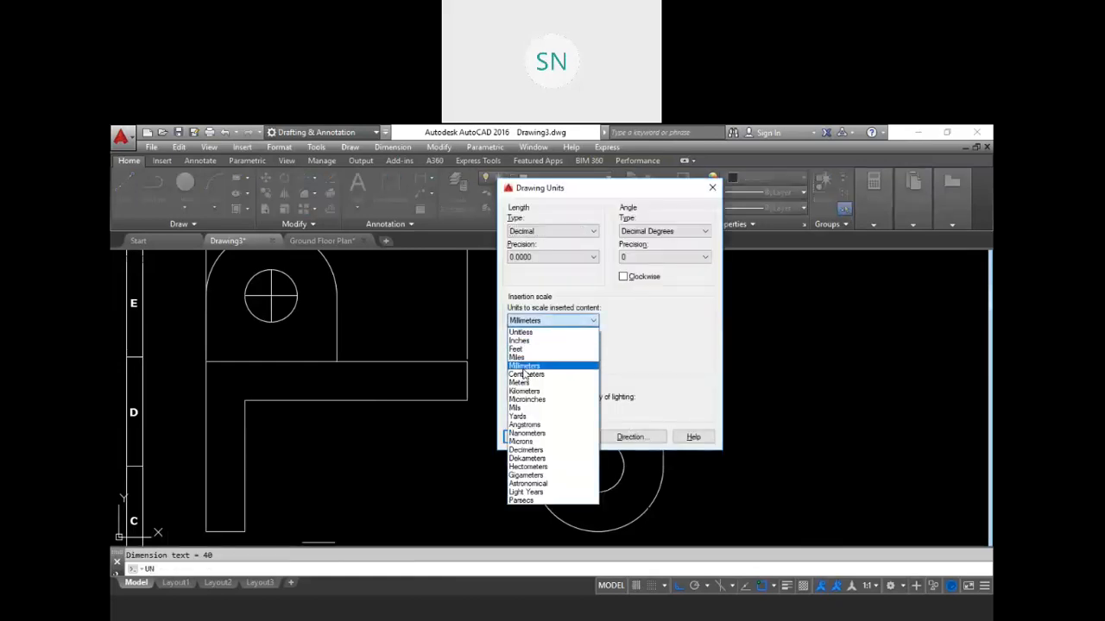
click(524, 366)
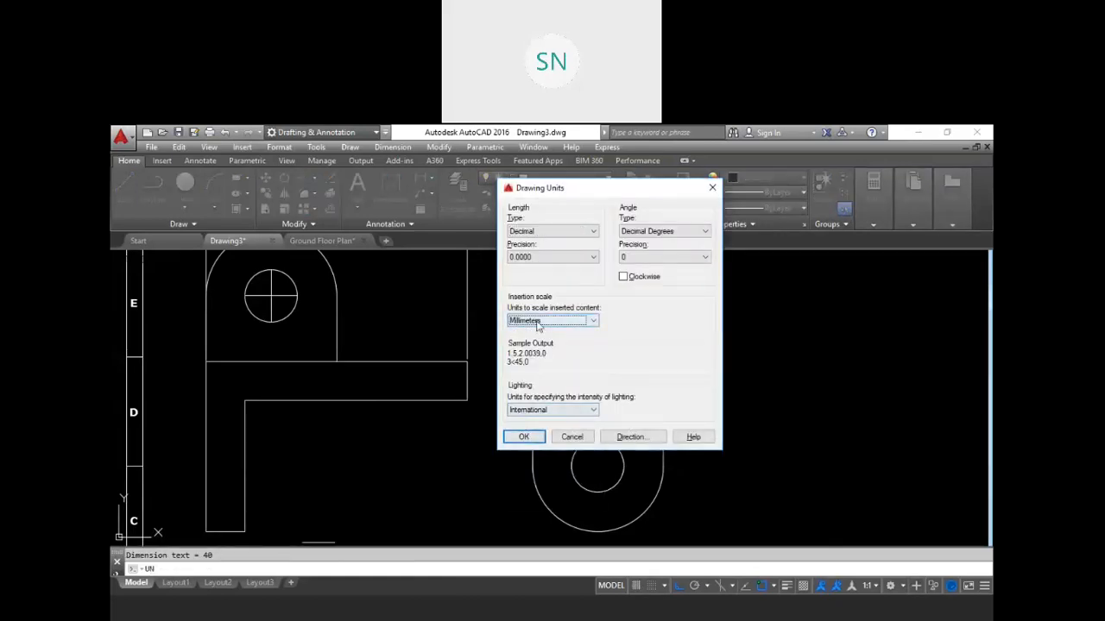
click(524, 437)
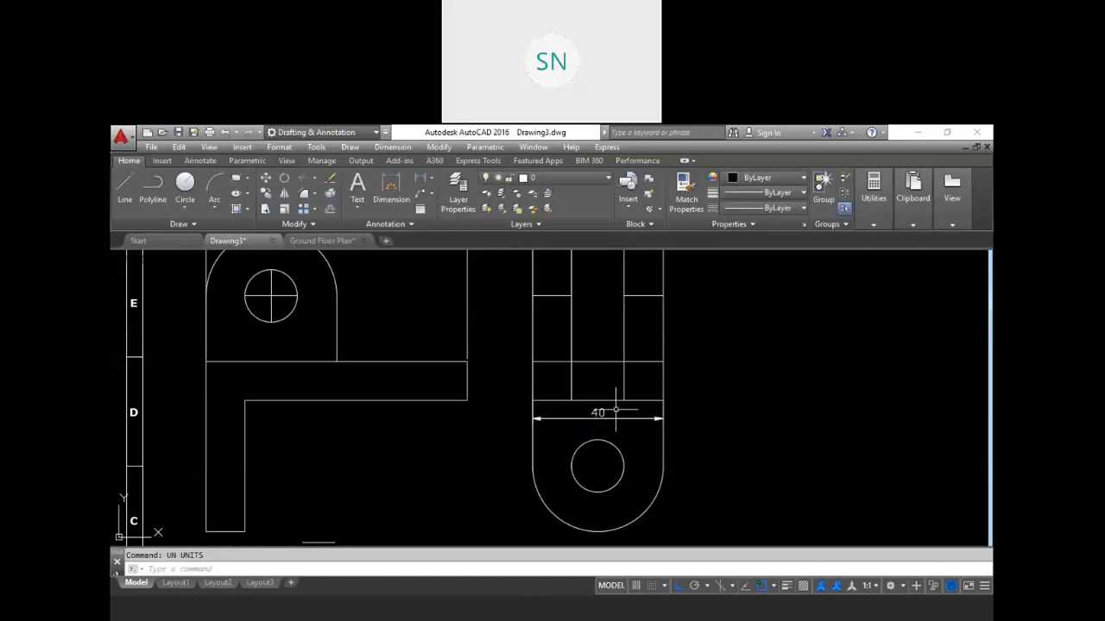
Change the drawing's insertion units to Centimeters
text(UN)
key(Return)
click(551, 325)
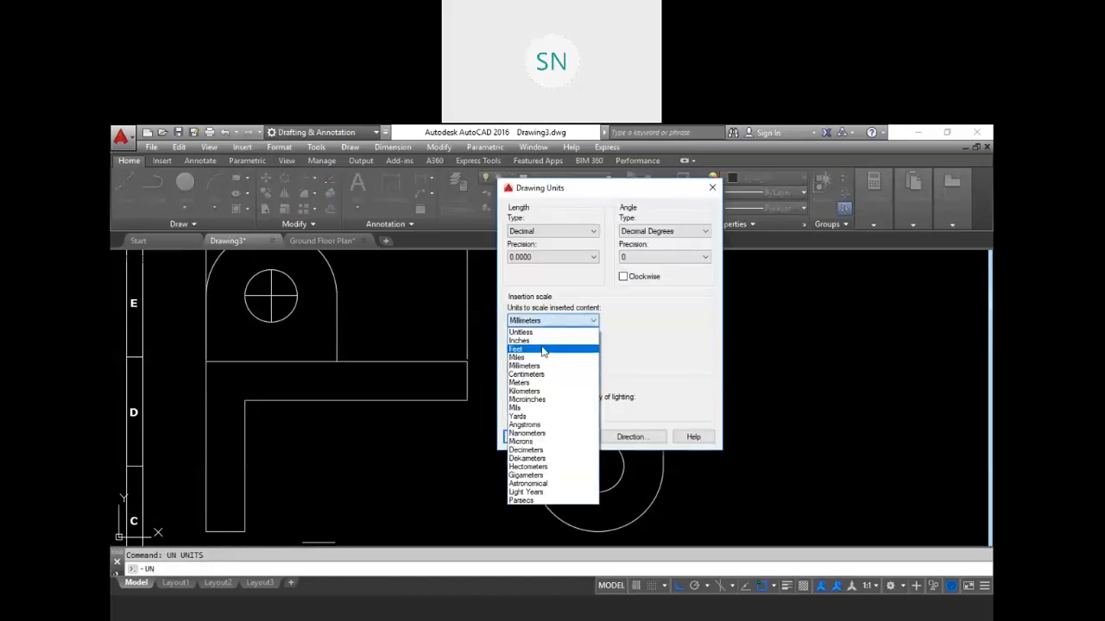
click(547, 386)
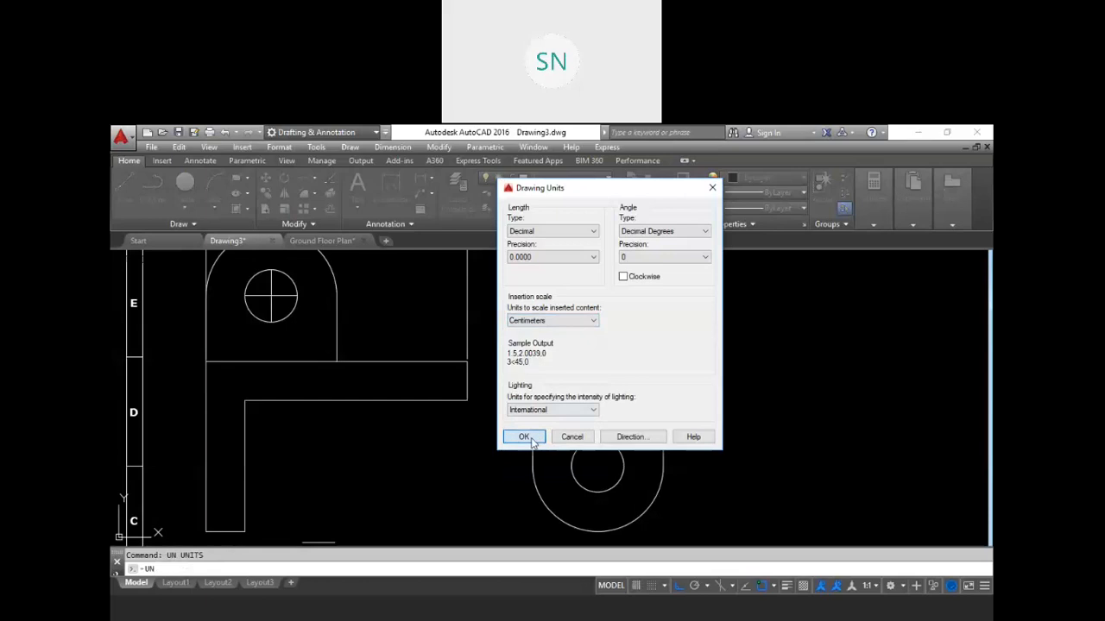
click(524, 436)
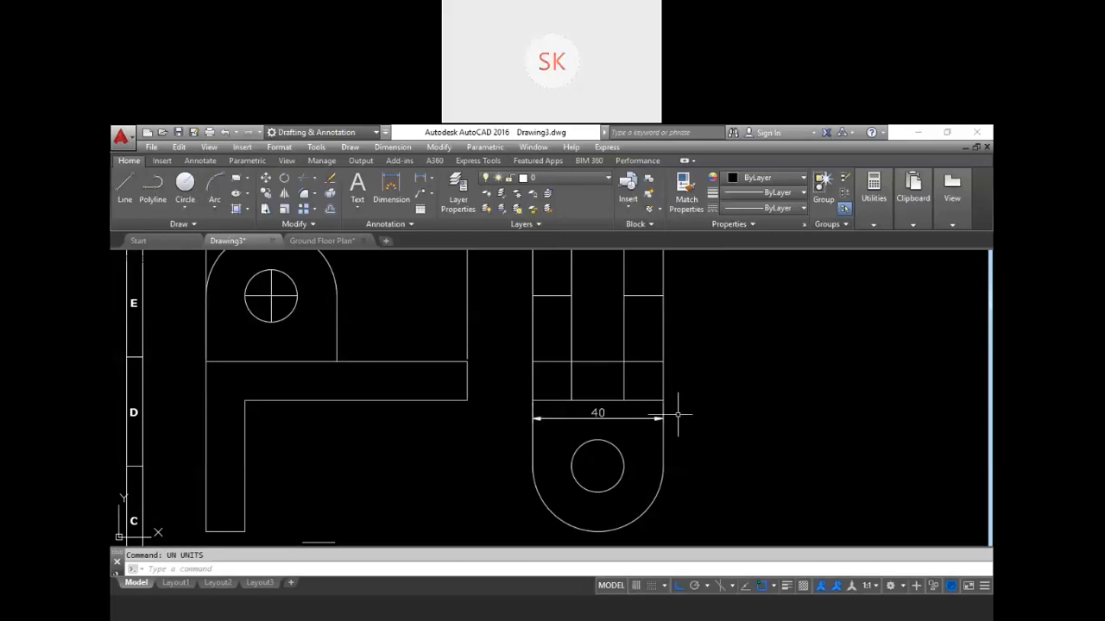
Restore the drawing's insertion units to Millimeters
text(Un)
key(Return)
click(561, 321)
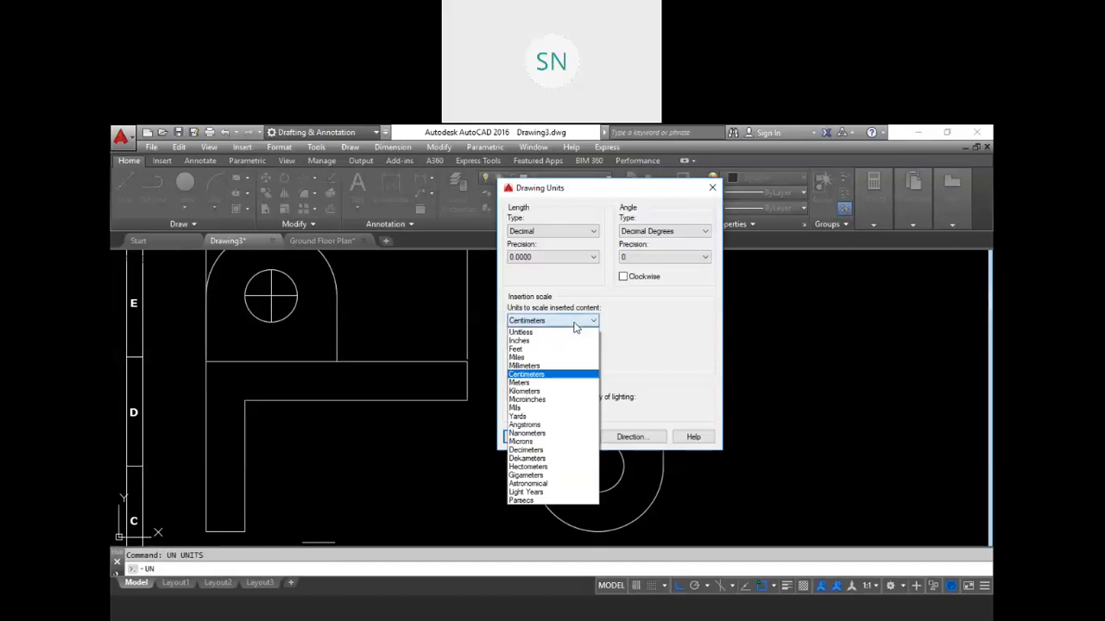
click(526, 366)
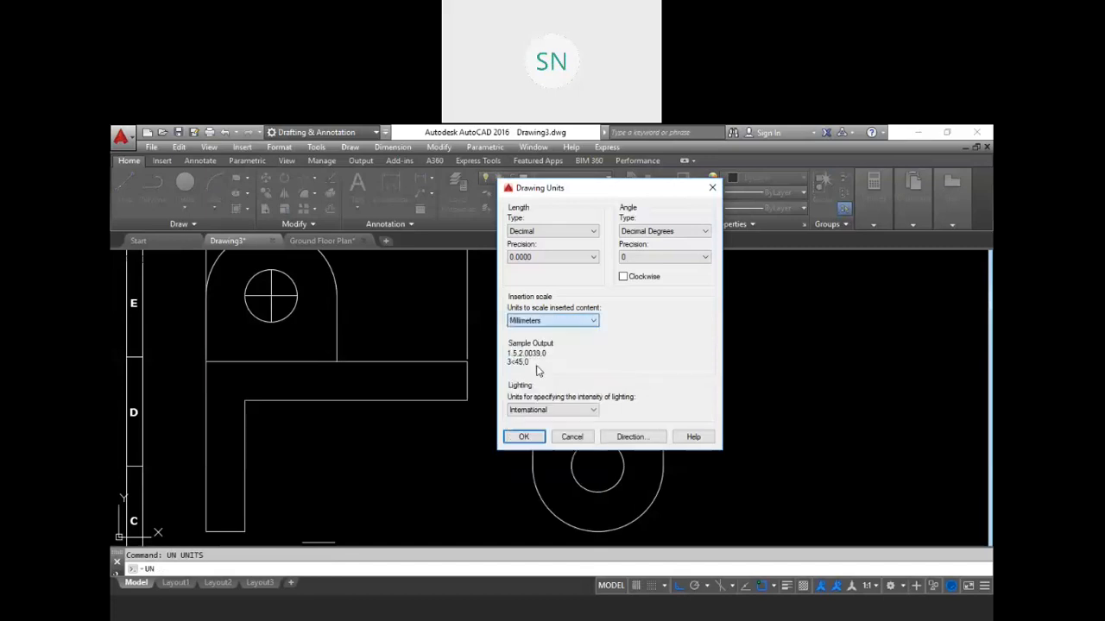
click(525, 437)
Start a single-sheet plot of the model with DWG To PDF.pc3 as the plotter
scroll(629, 421, down, 5)
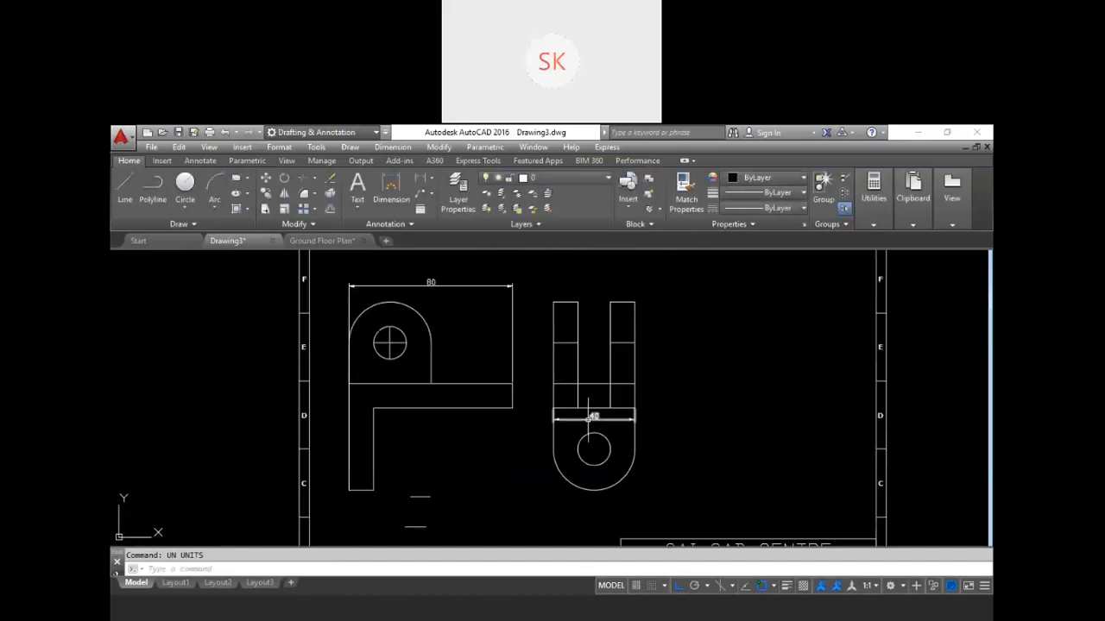
middle_drag(629, 421, 625, 397)
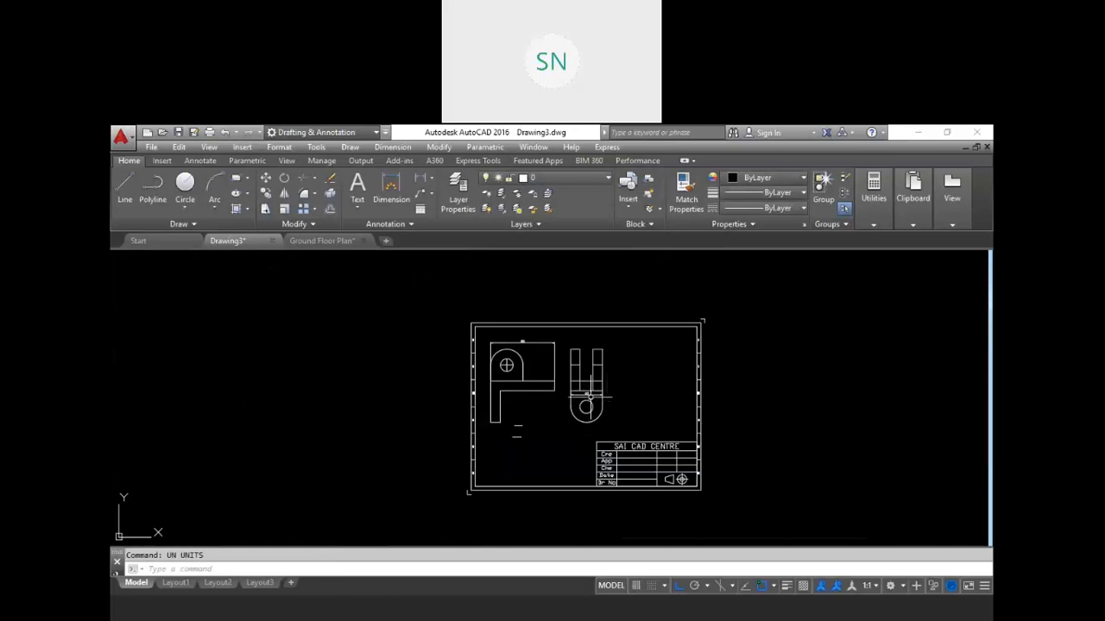
key(ctrl+p)
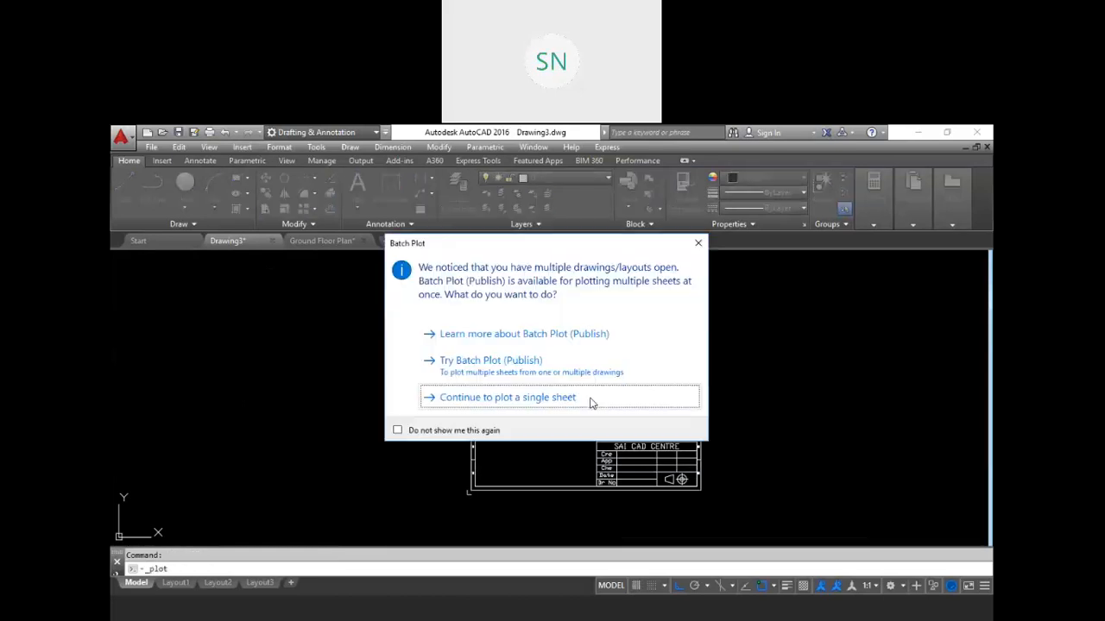
click(536, 402)
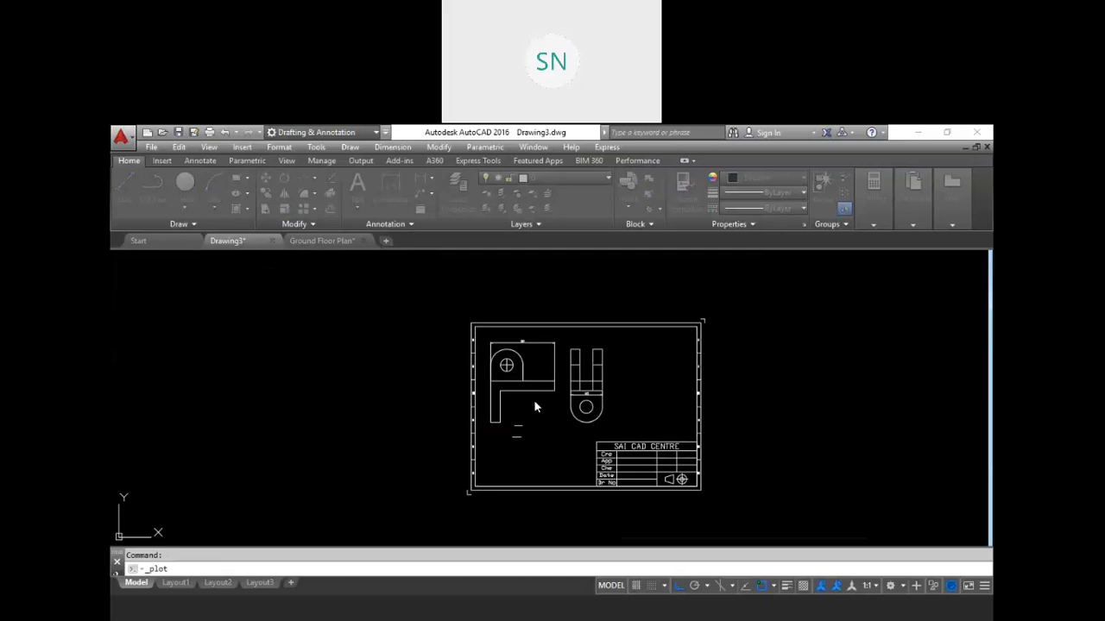
click(503, 270)
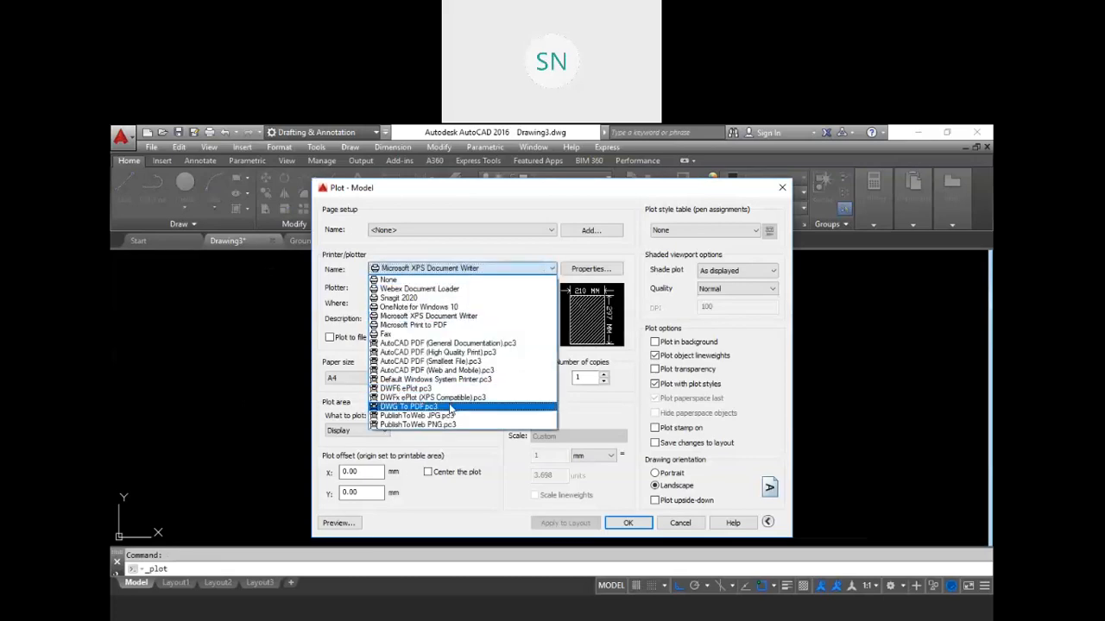
click(449, 406)
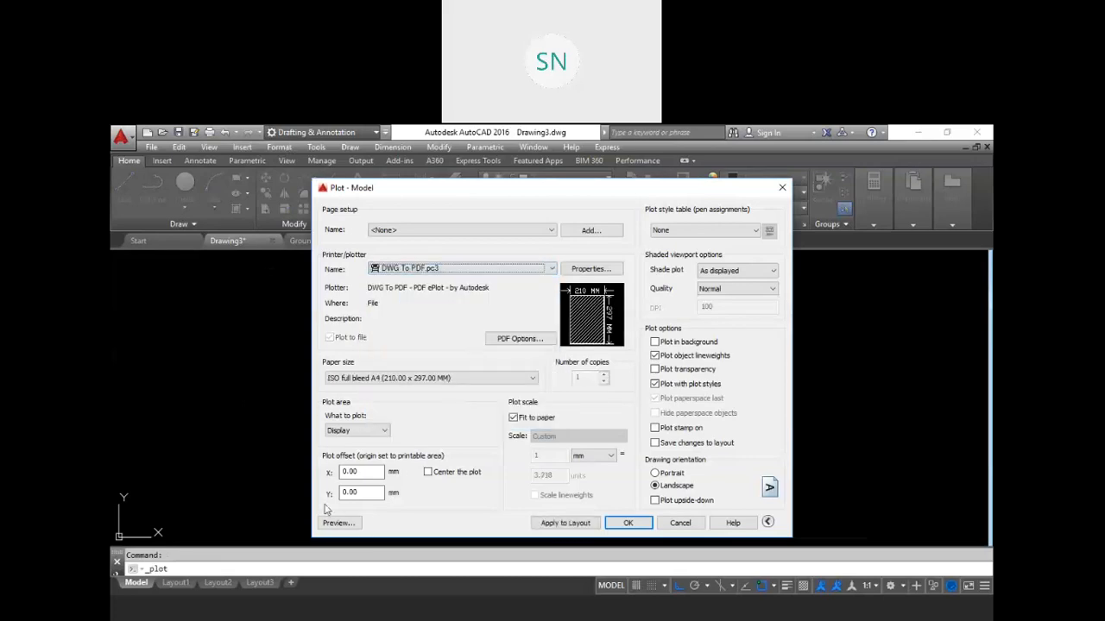
Set the plot area to a window enclosing the whole drawing sheet, from its lower-left to its upper-right corner mark
click(369, 431)
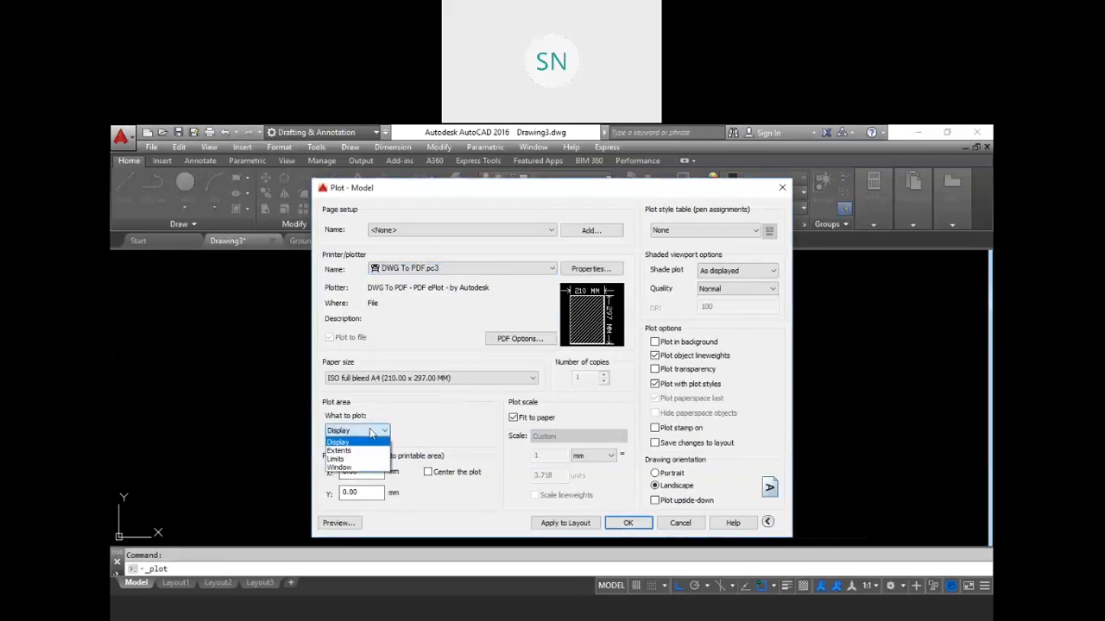
click(351, 469)
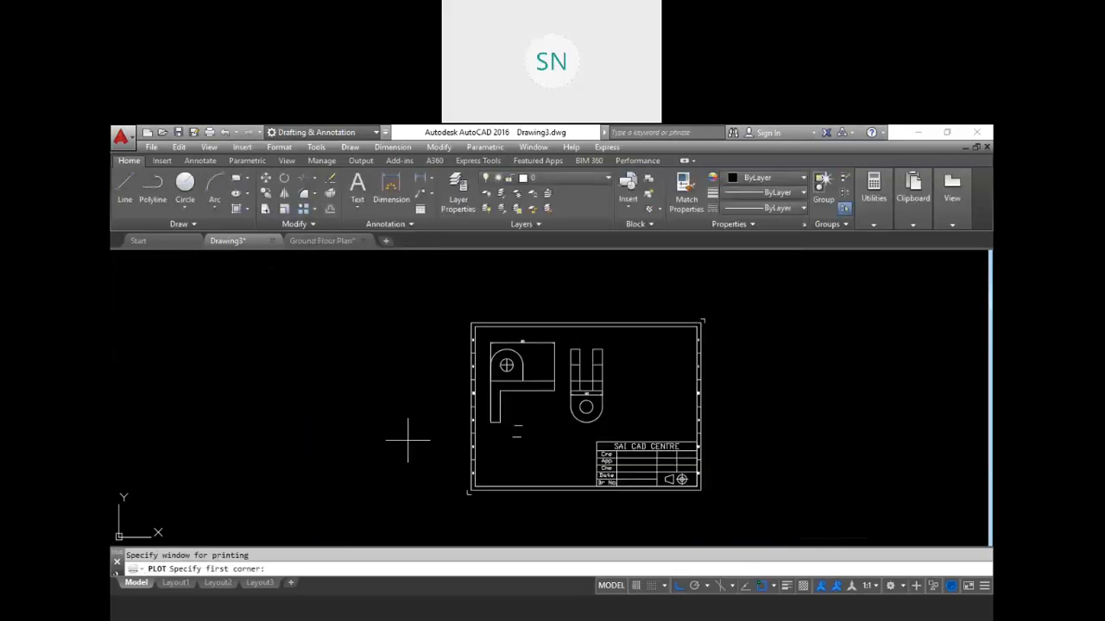
click(467, 496)
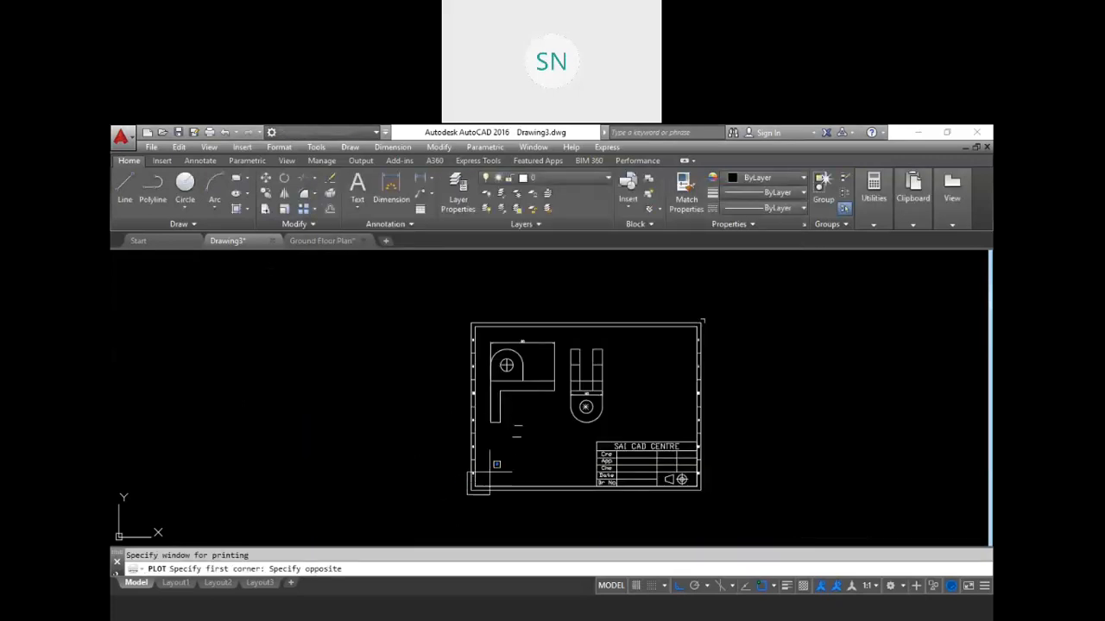
click(704, 318)
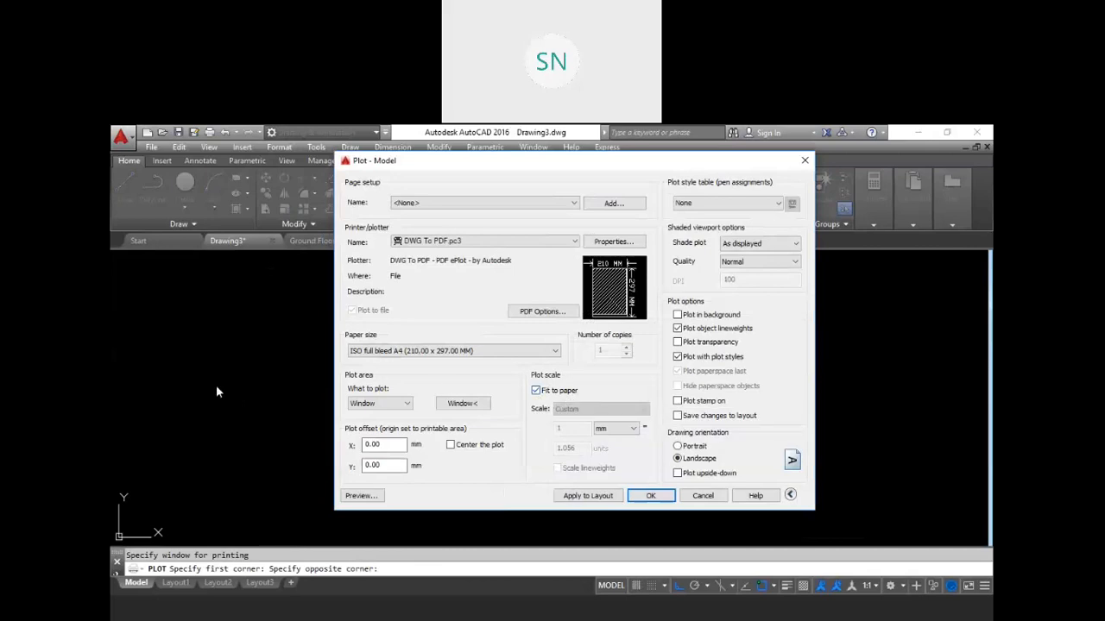
Set the paper size to ISO full bleed A4 (297.00 x 210.00 MM) and center the plot
click(496, 350)
scroll(427, 393, up, 1)
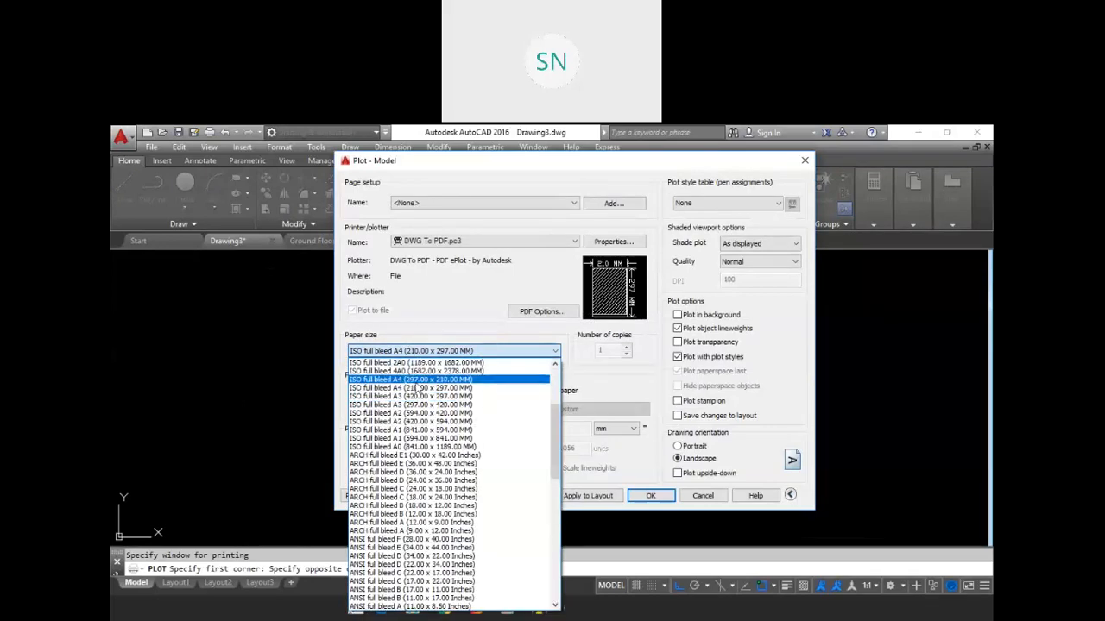
click(418, 380)
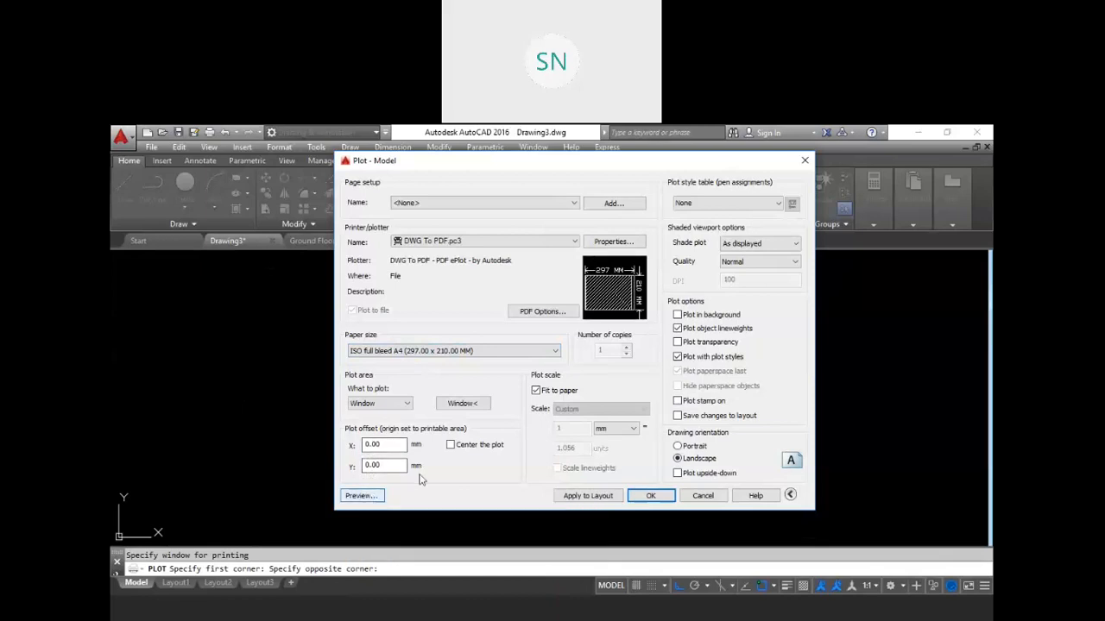
click(449, 445)
Preview the plot, examine the width dimension on the U-shaped view, and close the preview
click(361, 496)
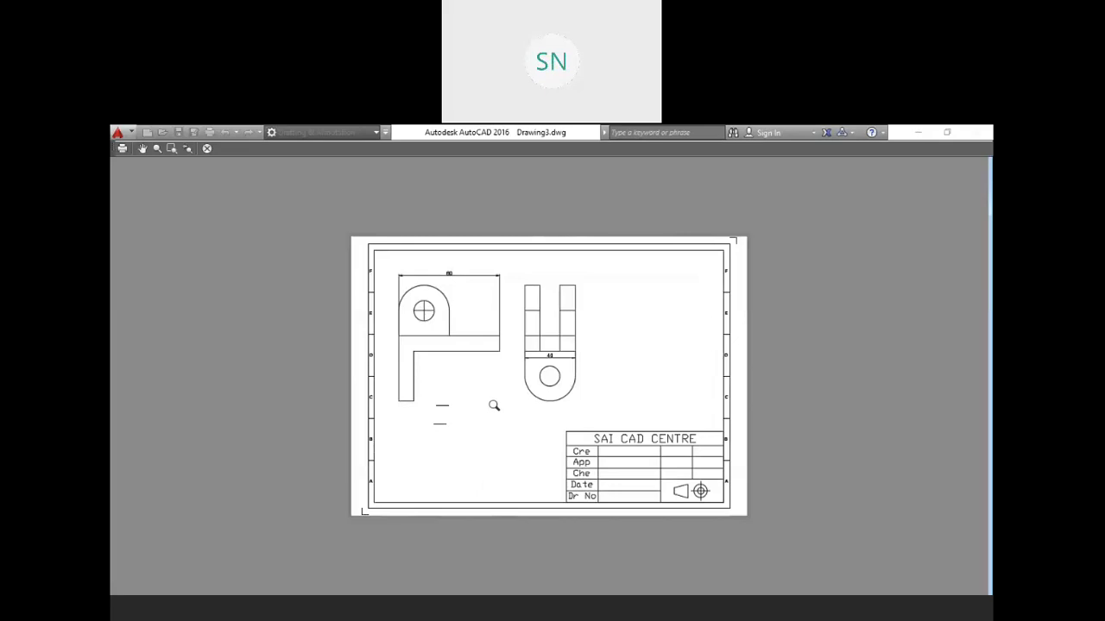
scroll(512, 387, up, 4)
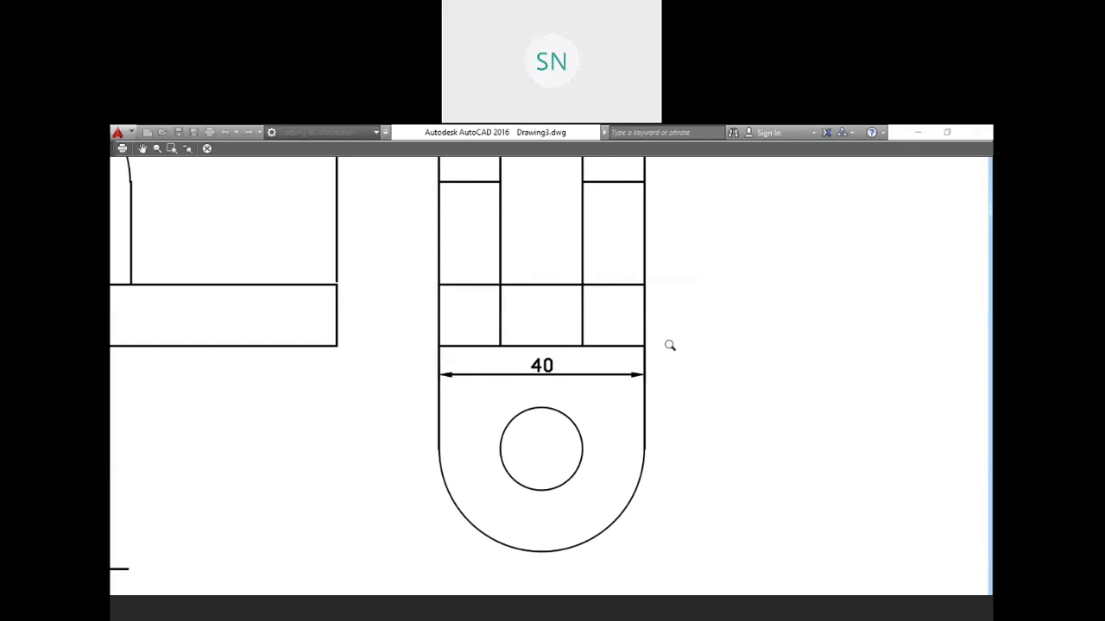
scroll(616, 374, down, 5)
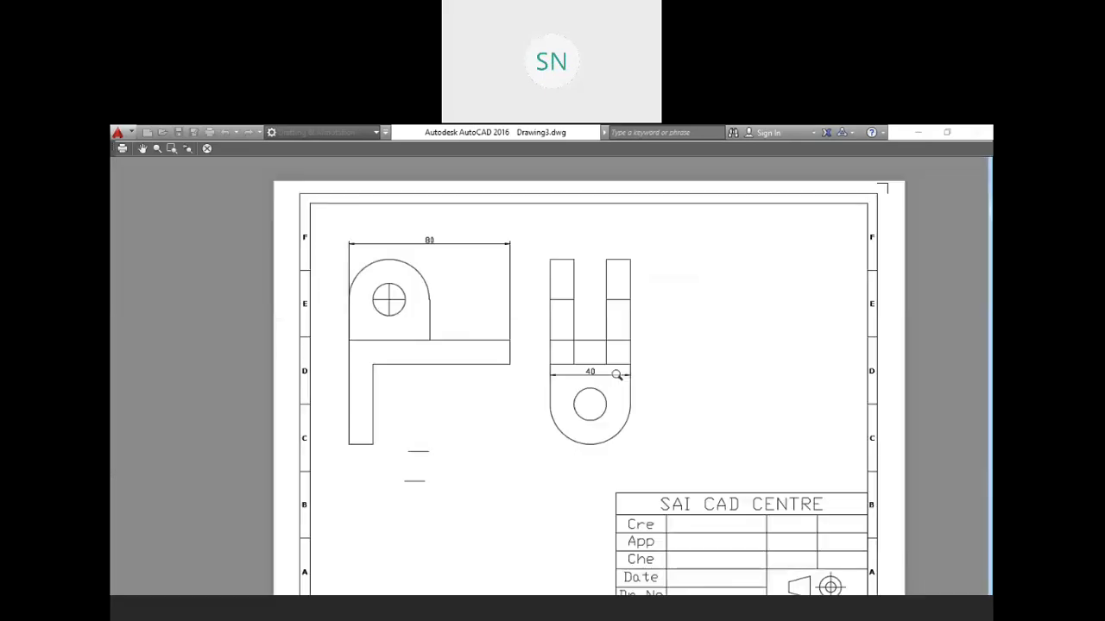
scroll(616, 374, down, 3)
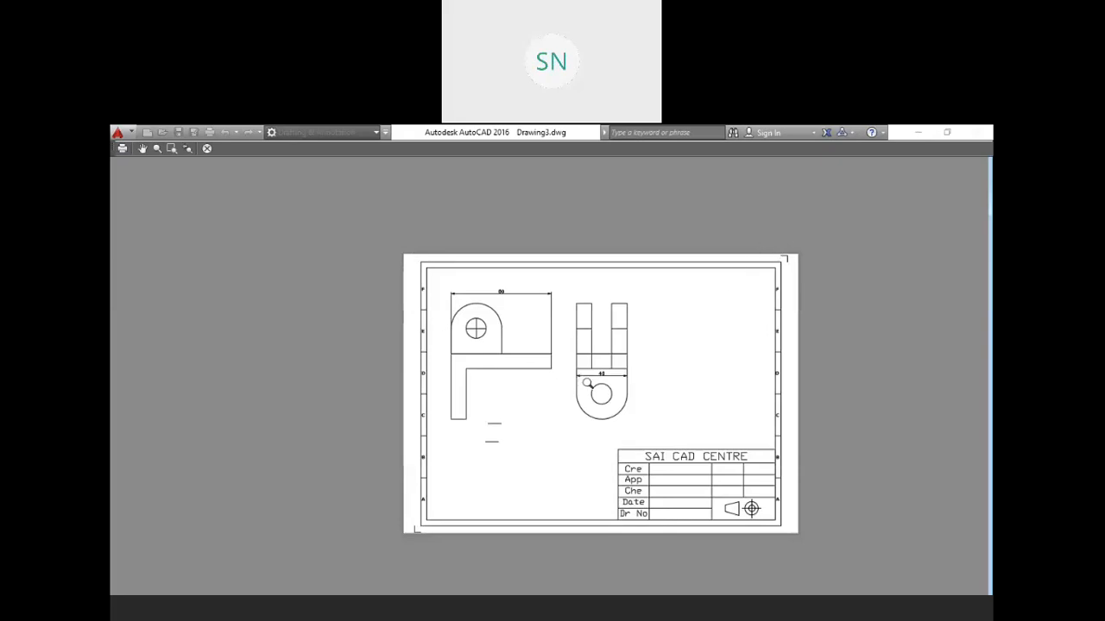
key(Escape)
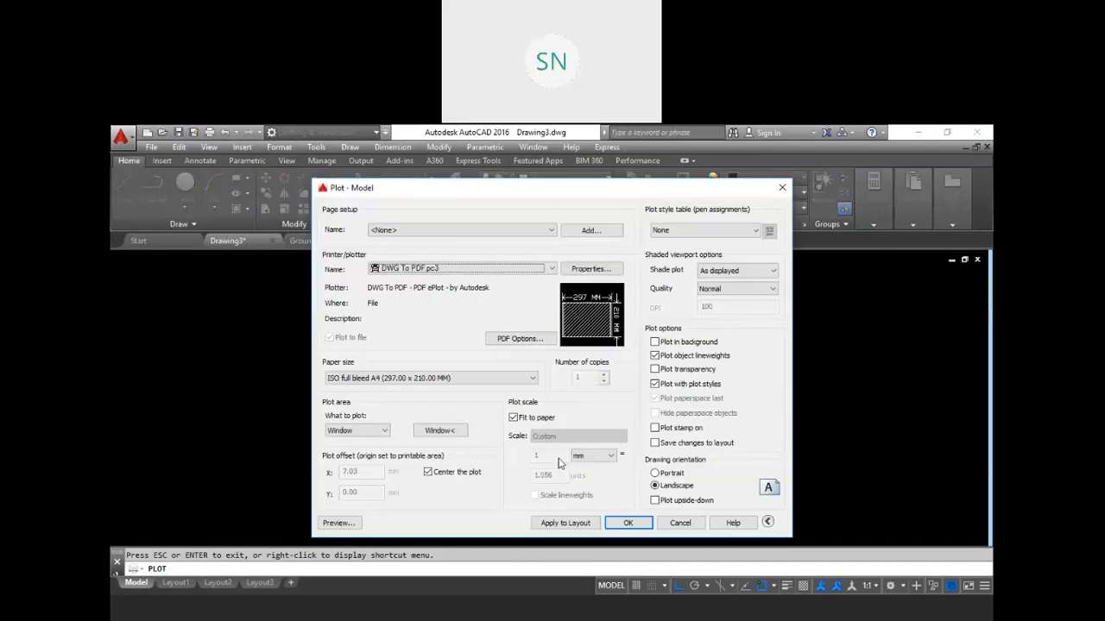
Turn off Fit to paper and set the custom plot scale to 1 mm = 1 unit
drag(581, 187, 618, 462)
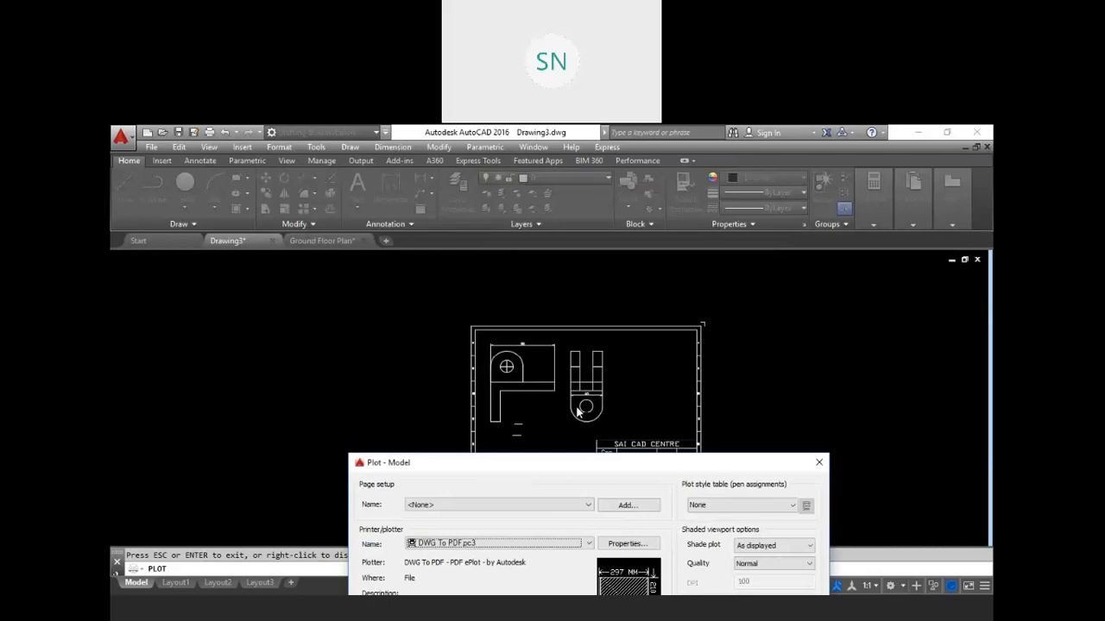
drag(573, 463, 535, 215)
click(511, 445)
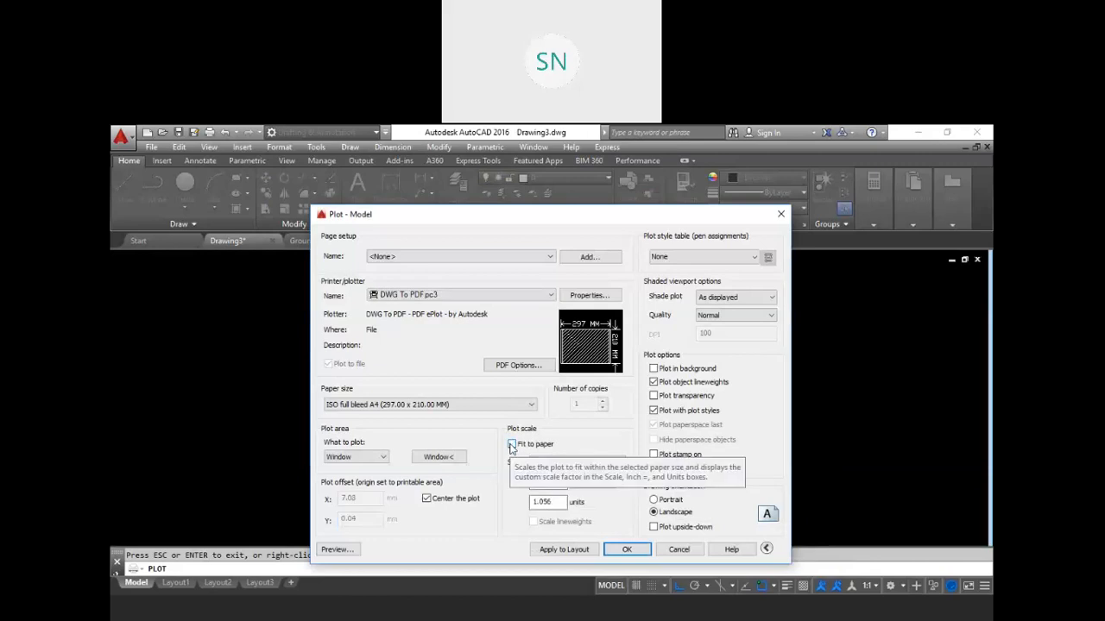
drag(561, 502, 522, 504)
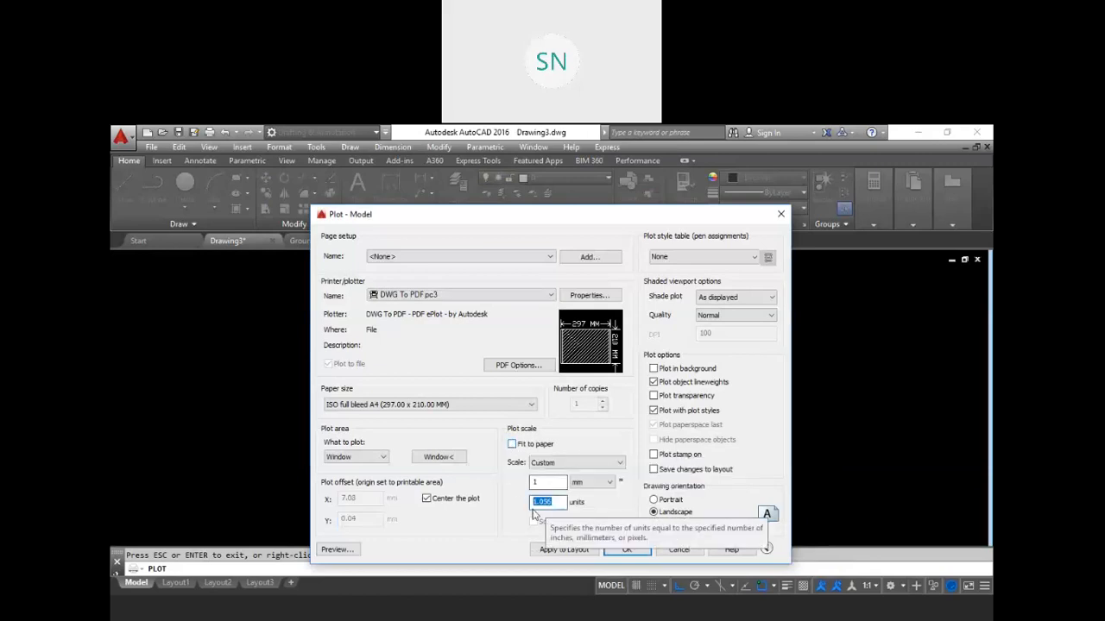
text(1)
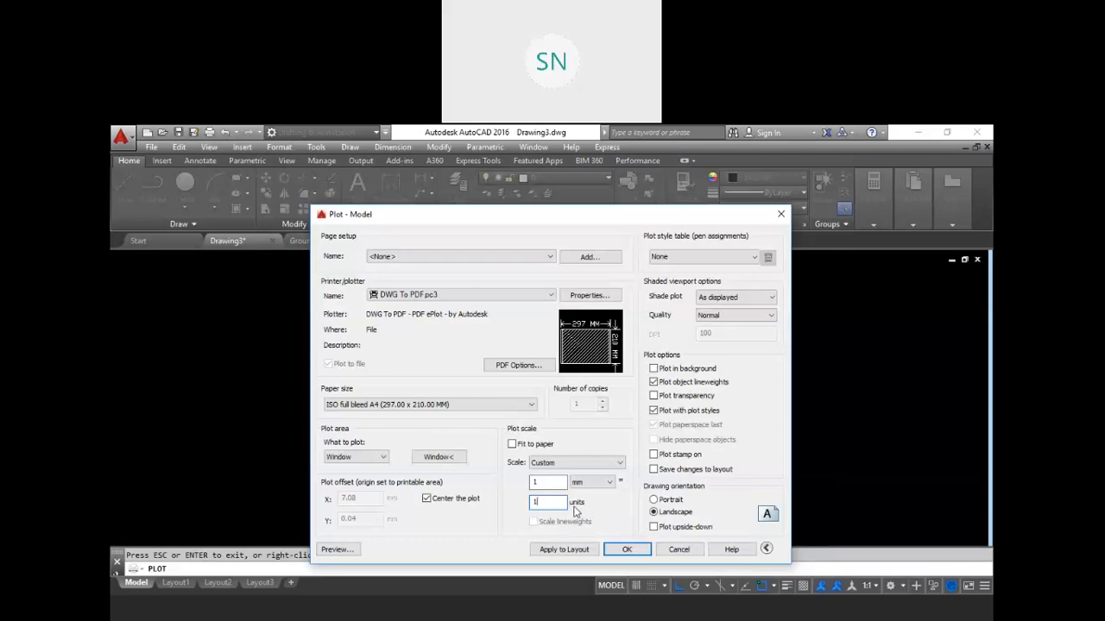
Set the custom plot scale to 0.5 mm = 1 unit and open the plot preview despite the annotation scale mismatch
double_click(544, 503)
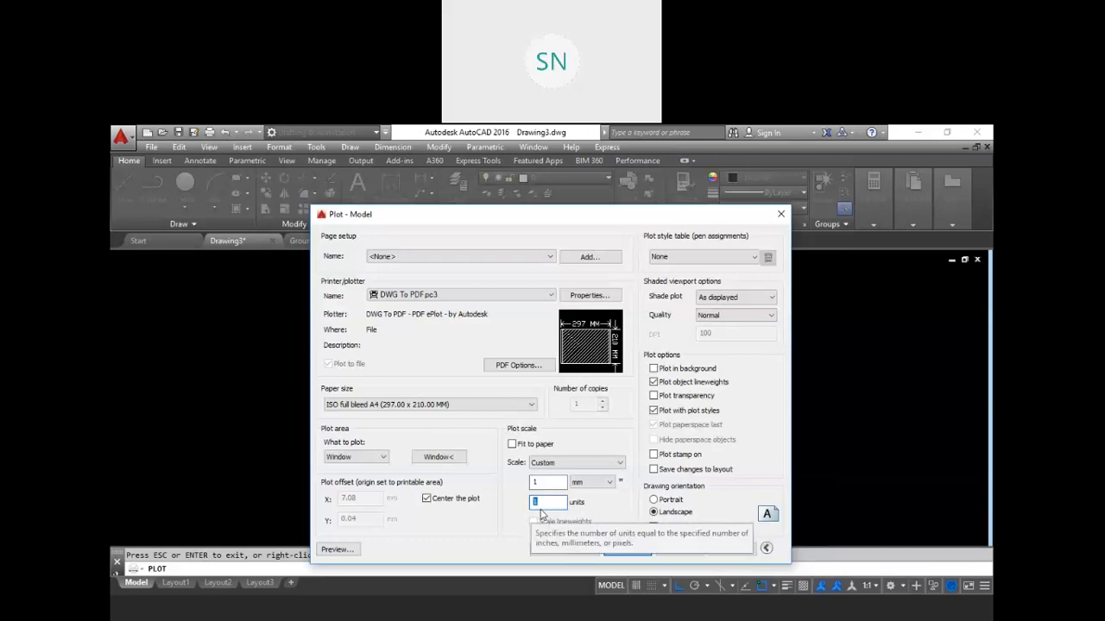
double_click(544, 483)
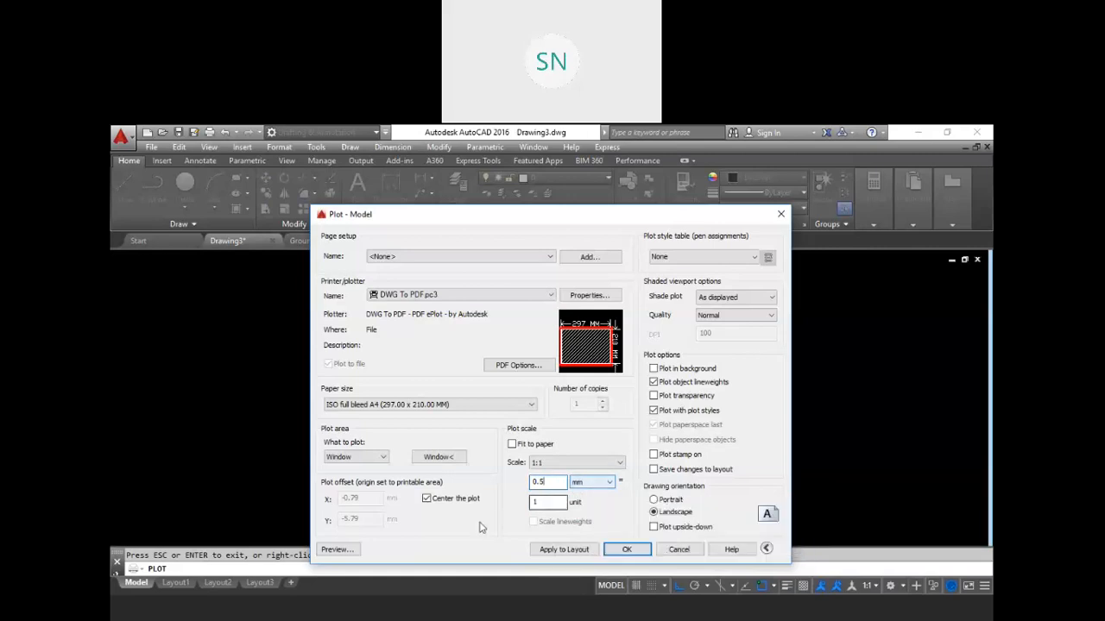
click(345, 550)
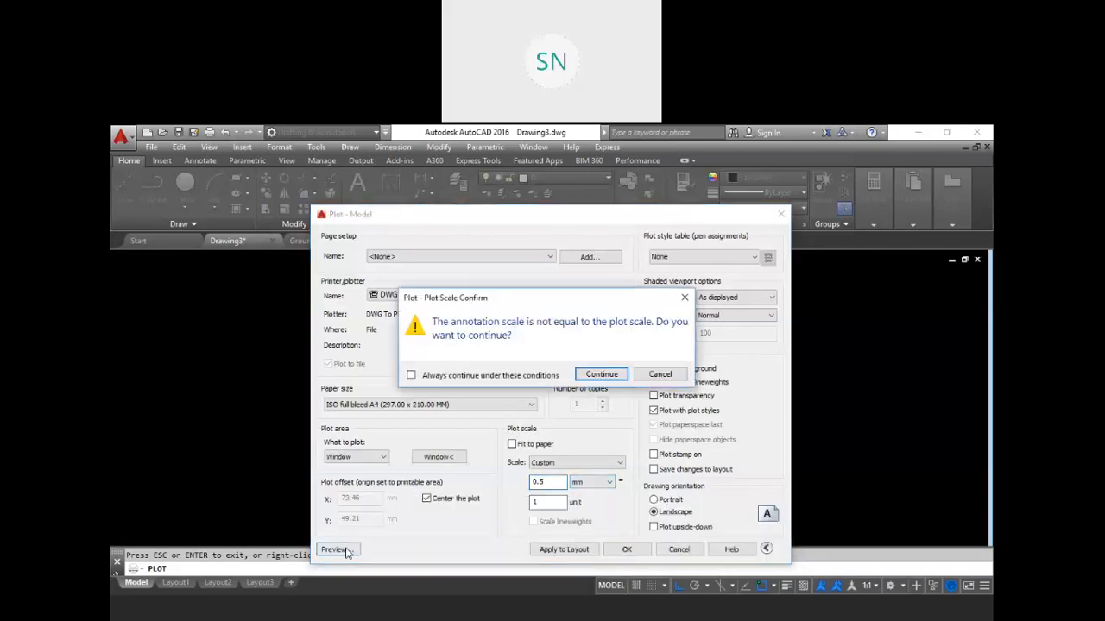
click(604, 377)
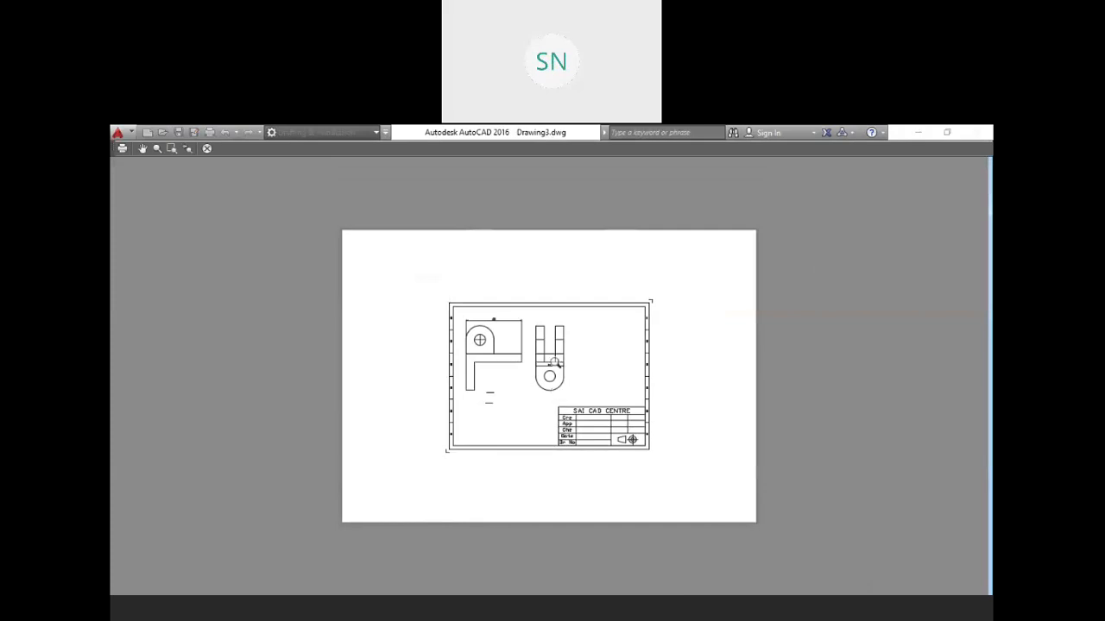
Examine the reduced sheet and its two dimensioned views against the A4 page in the preview, and close the preview
scroll(555, 359, up, 5)
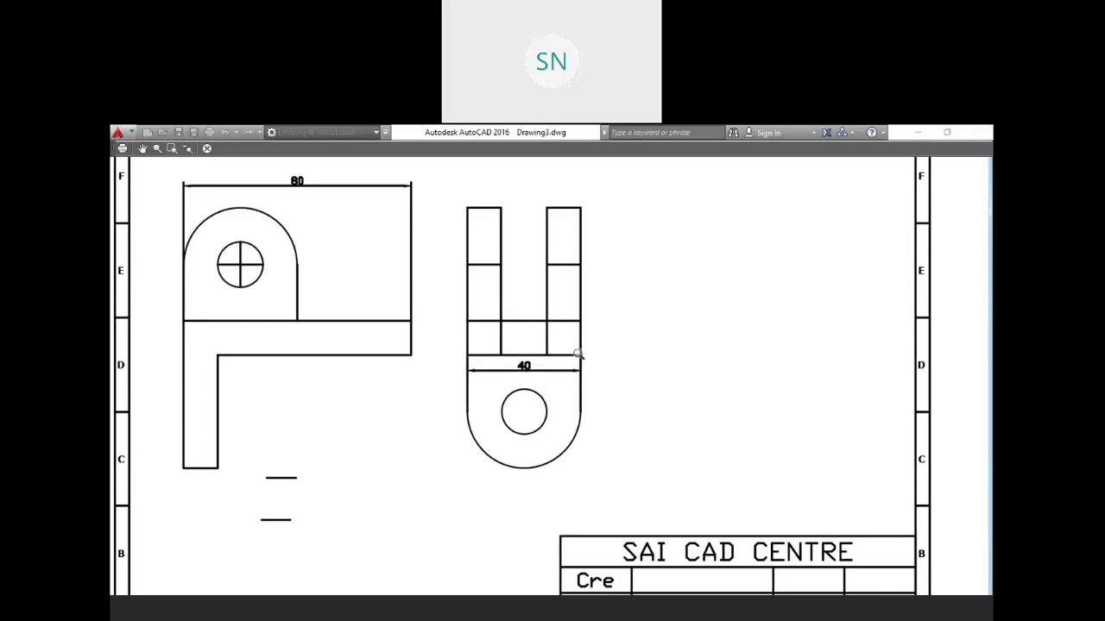
scroll(578, 356, down, 2)
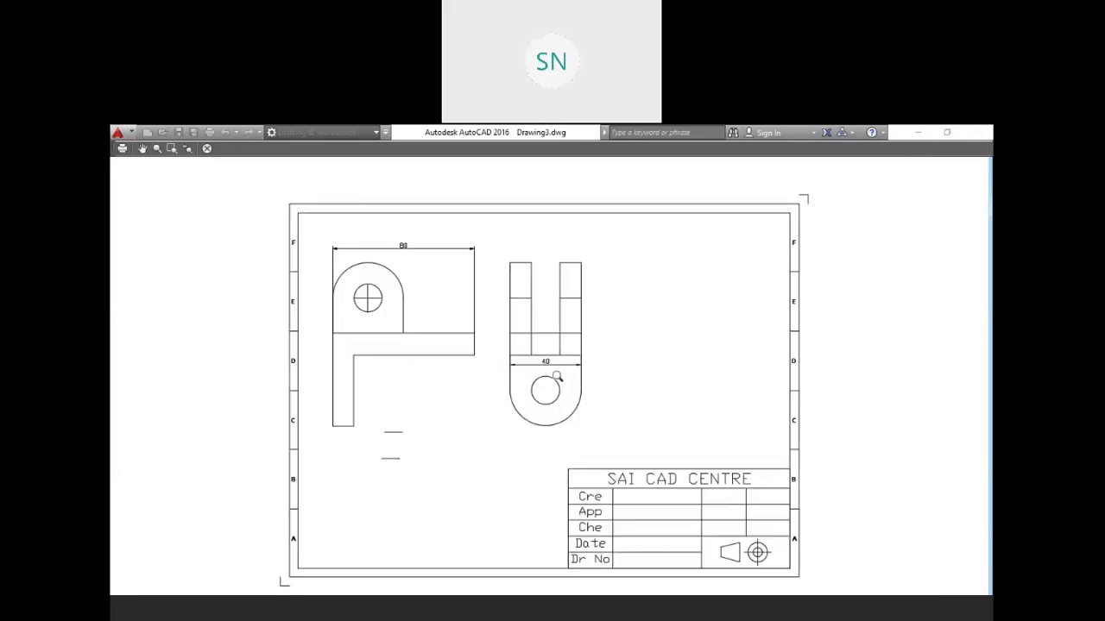
scroll(558, 372, down, 4)
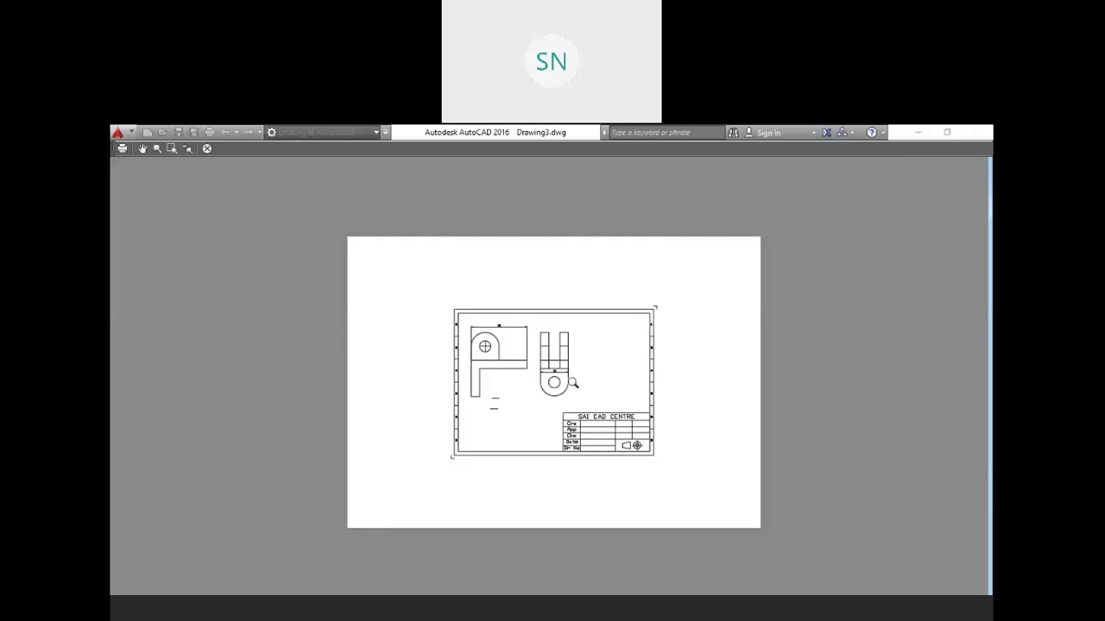
scroll(572, 383, up, 2)
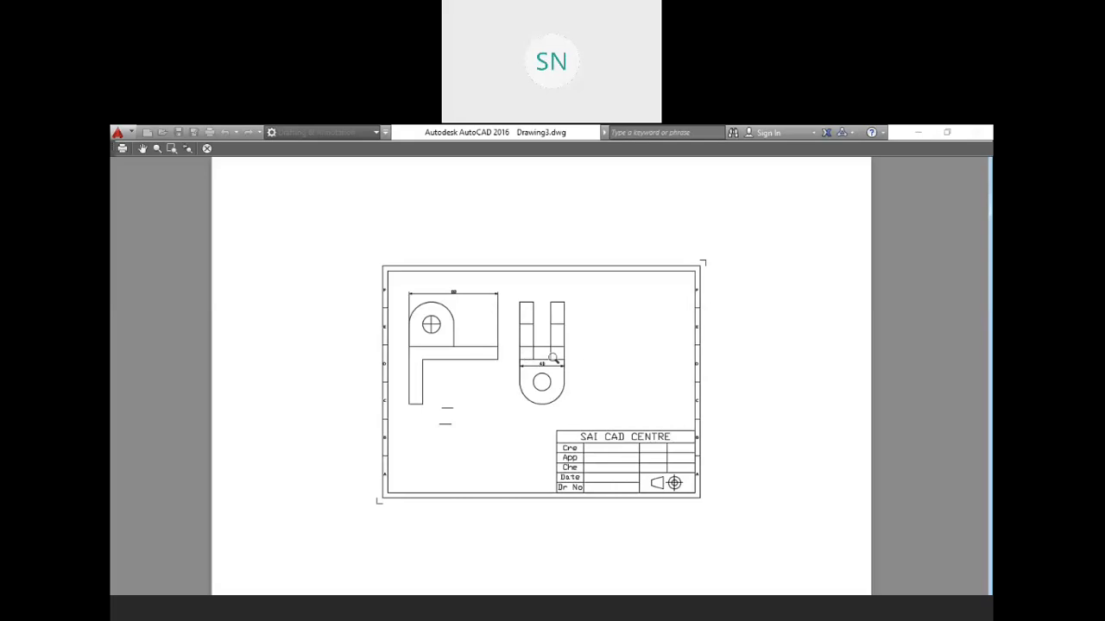
scroll(542, 315, up, 4)
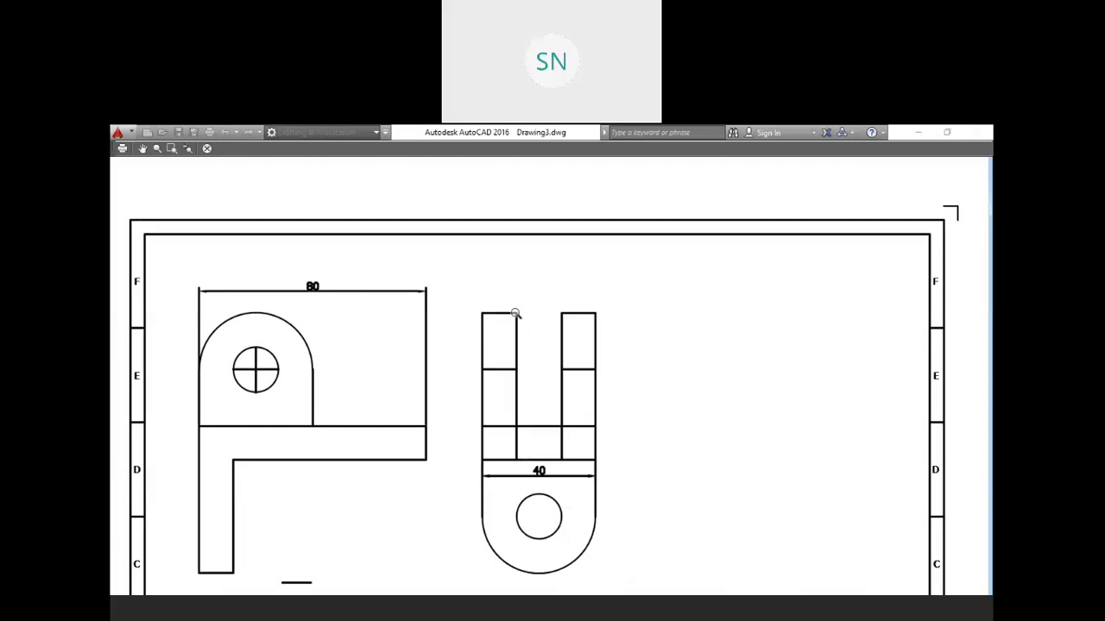
scroll(515, 314, down, 4)
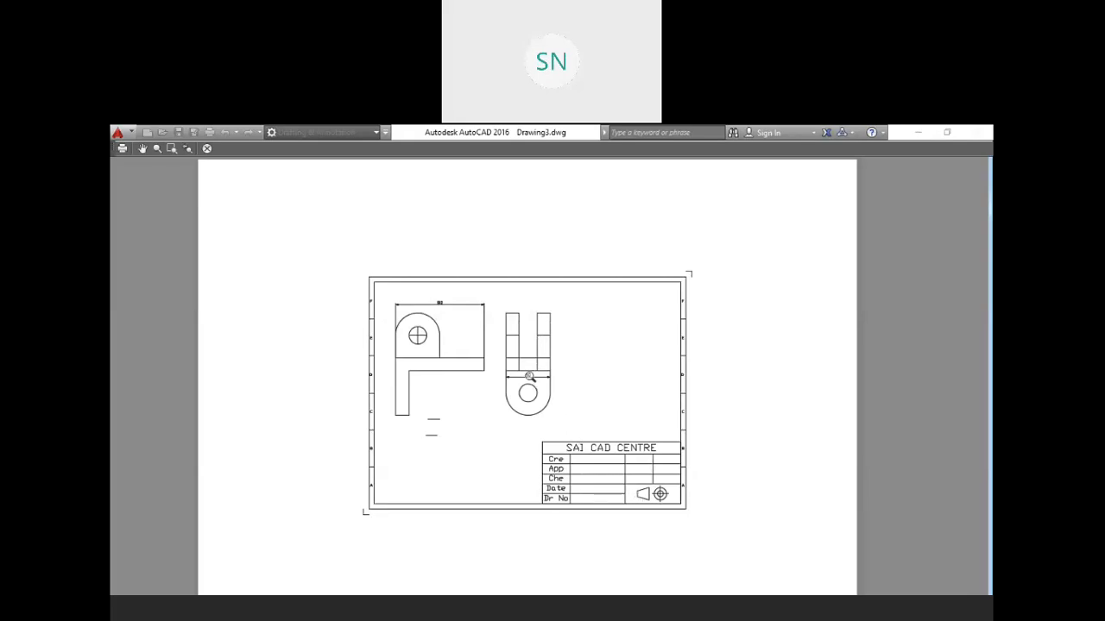
key(Escape)
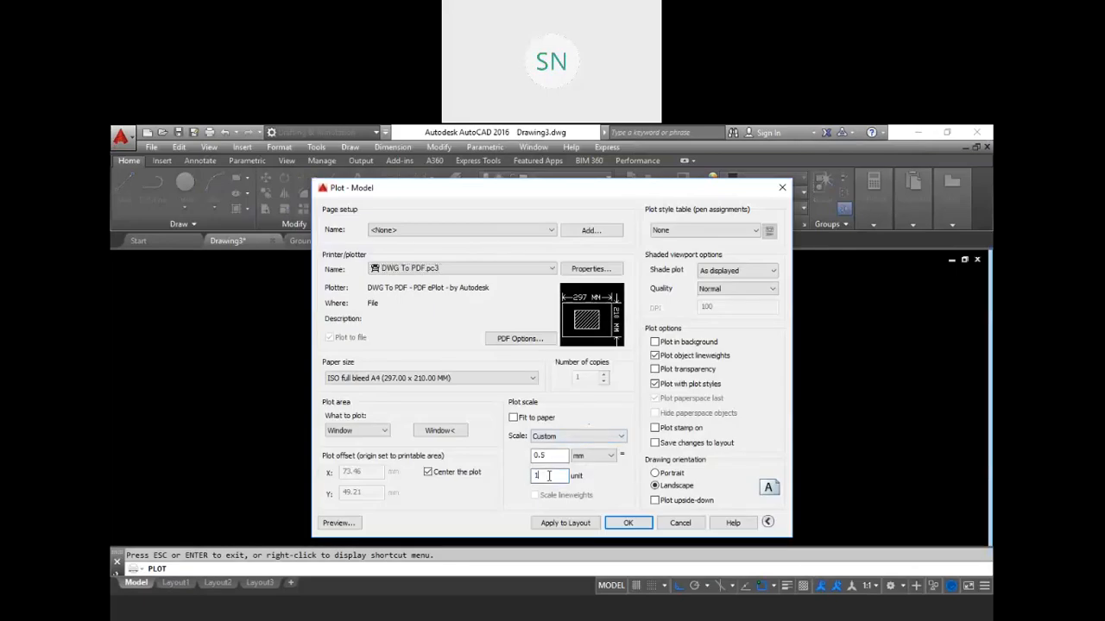
Set the plot scale back to 1 mm = 1 unit and check the width dimension on the U-shaped view in the plot preview
drag(554, 456, 521, 464)
text(1)
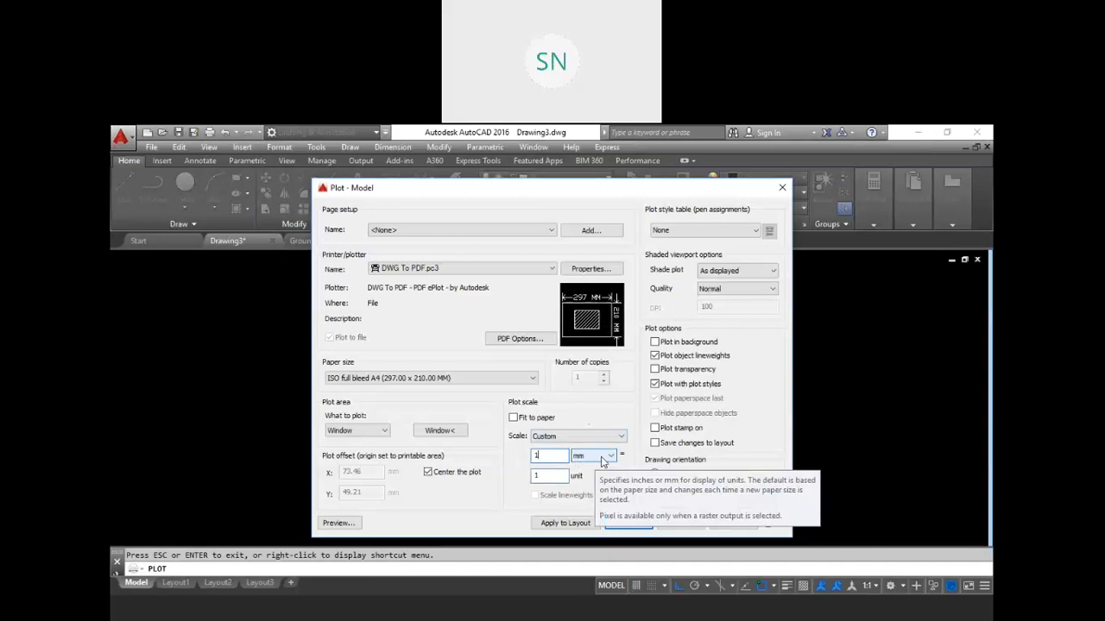
click(349, 526)
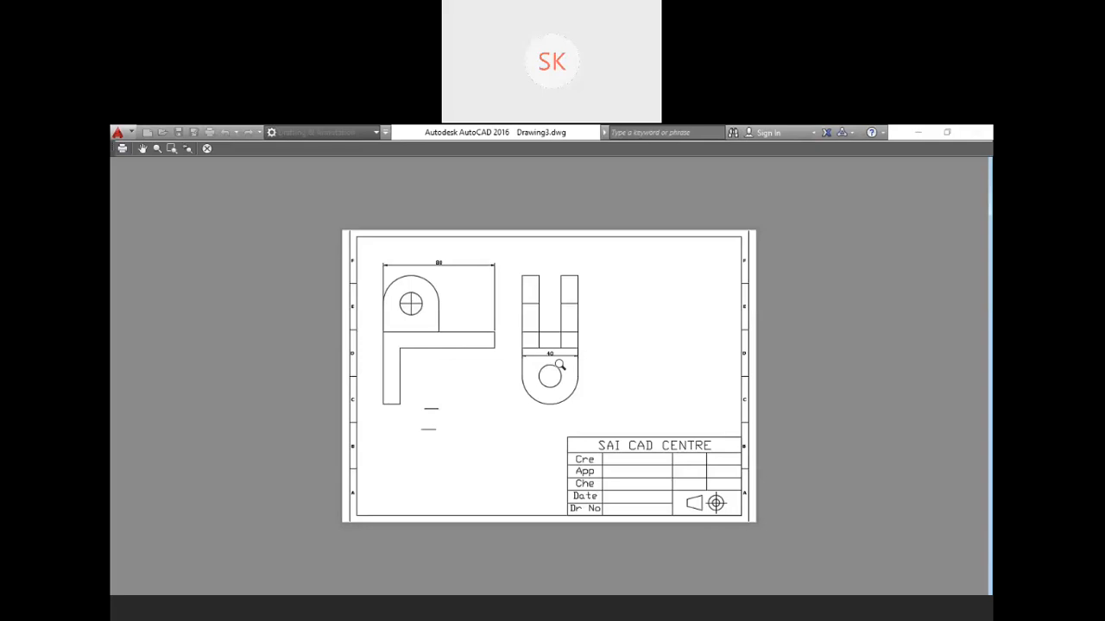
scroll(558, 367, up, 4)
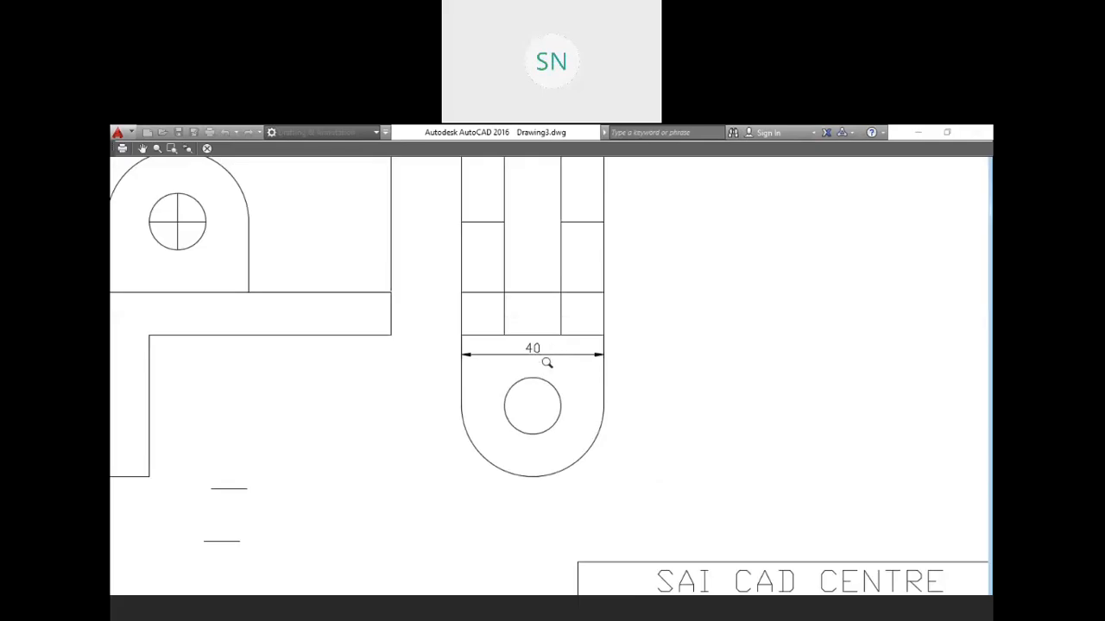
scroll(533, 380, down, 5)
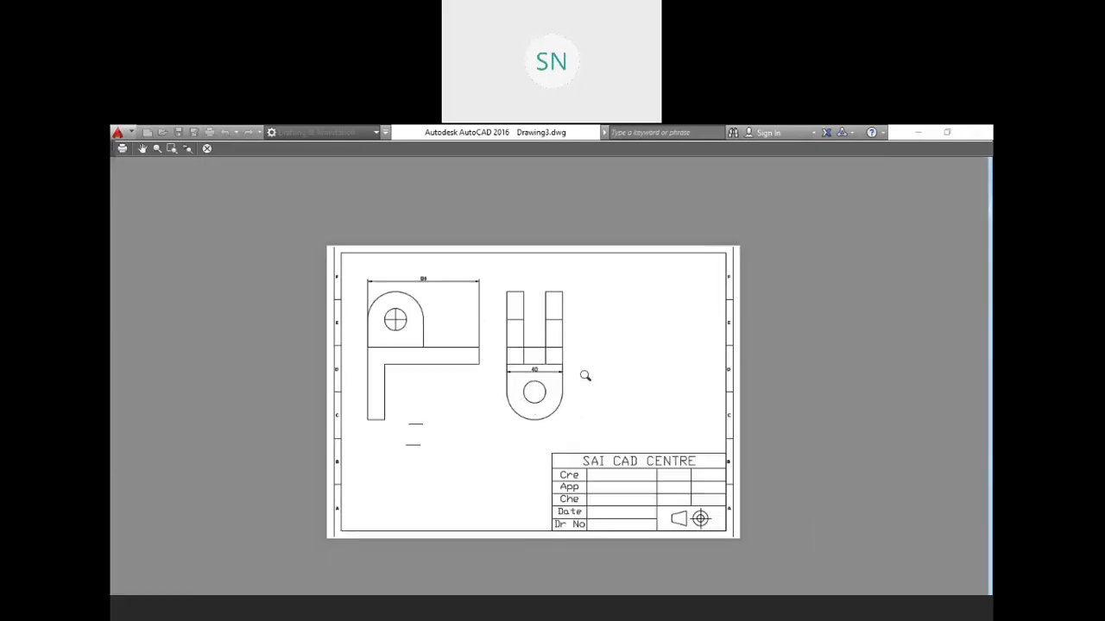
scroll(565, 363, up, 5)
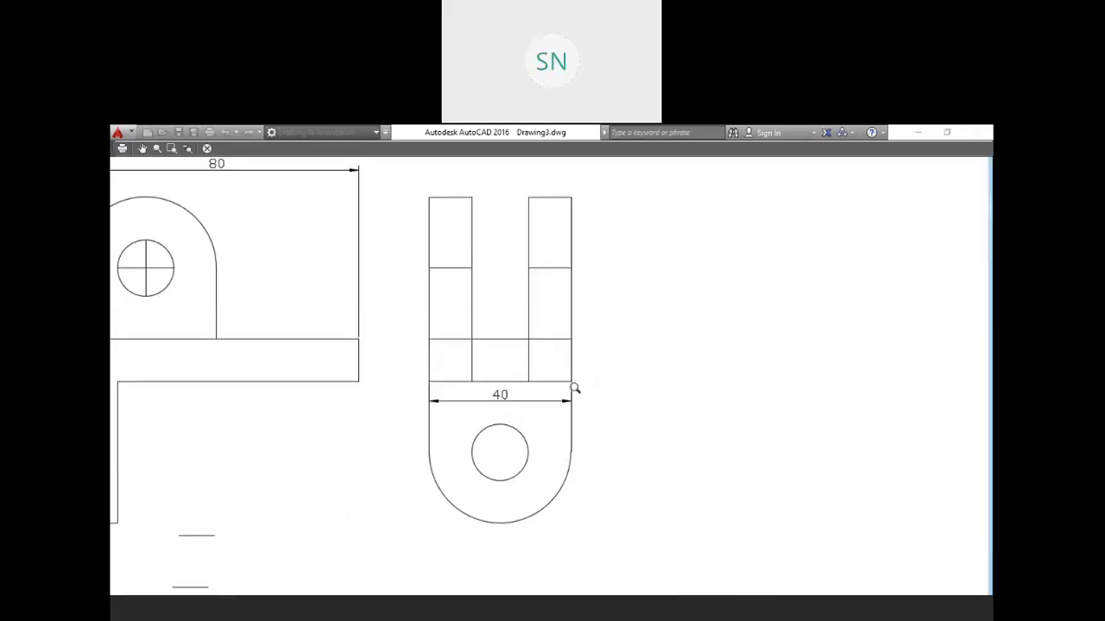
scroll(572, 389, down, 6)
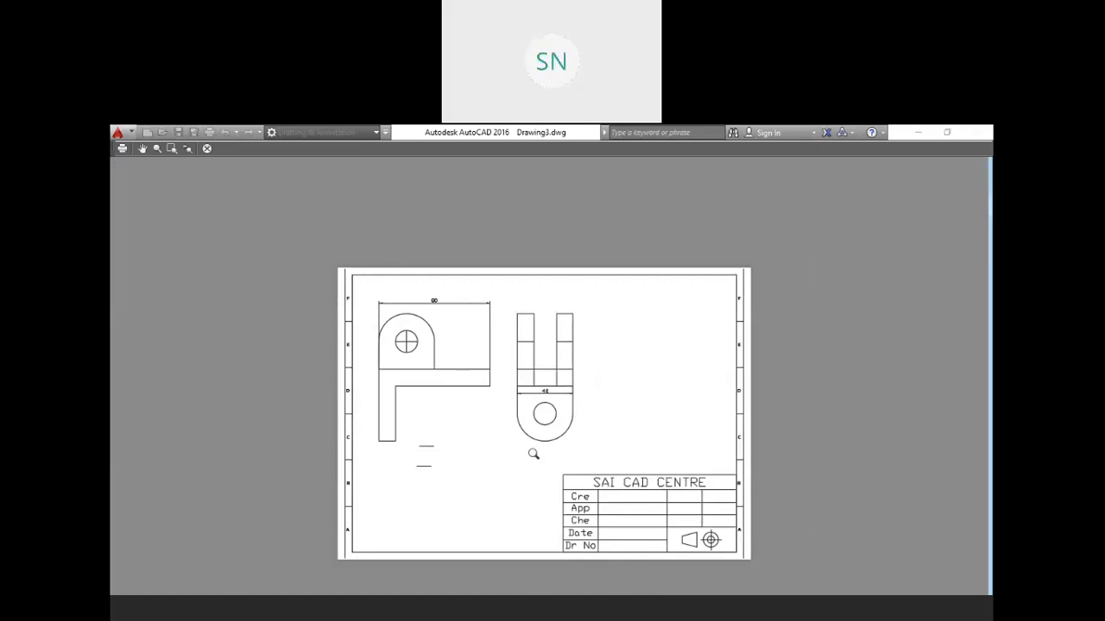
key(Escape)
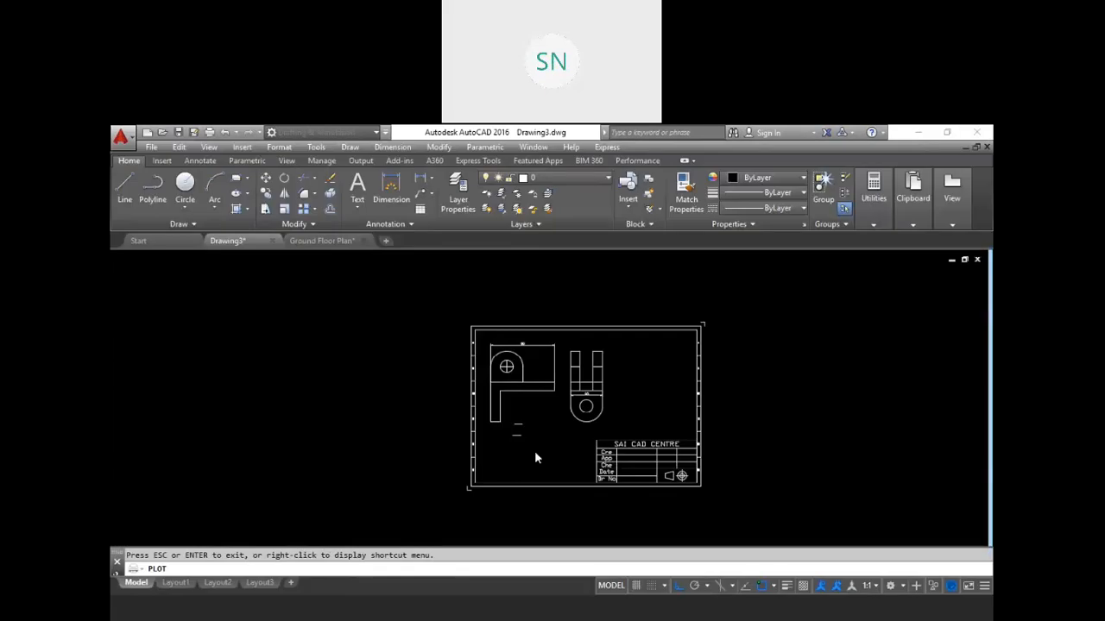
Set the custom plot scale to 1 inch = 12 units and close the plot settings without plotting
key(Tab)
key(Tab)
key(Tab)
key(shift+Tab)
key(shift+Tab)
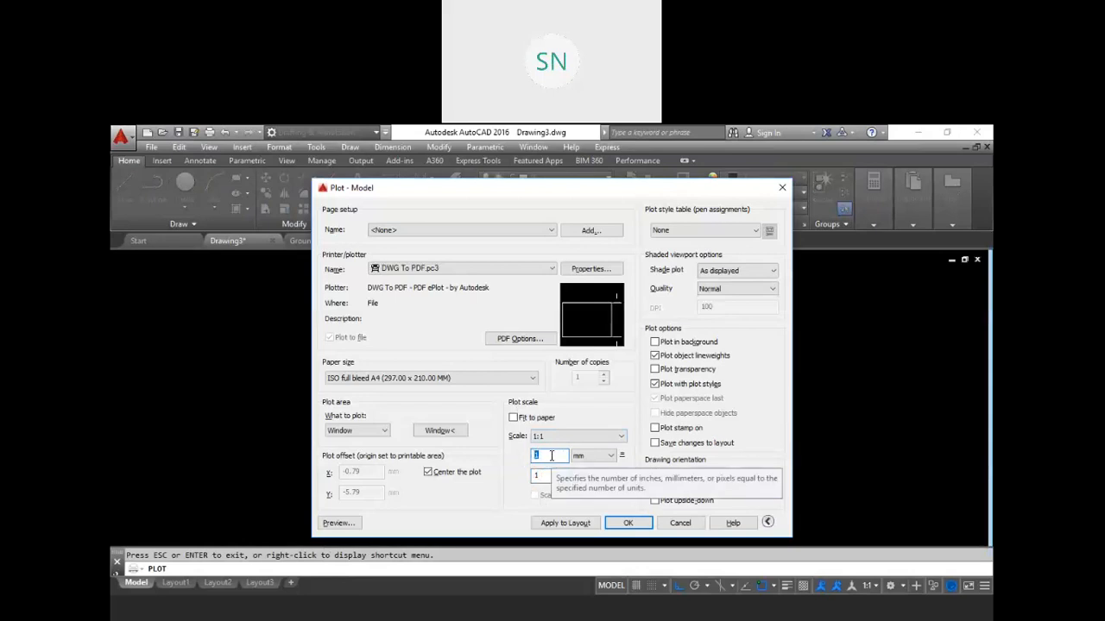
key(Tab)
key(Tab)
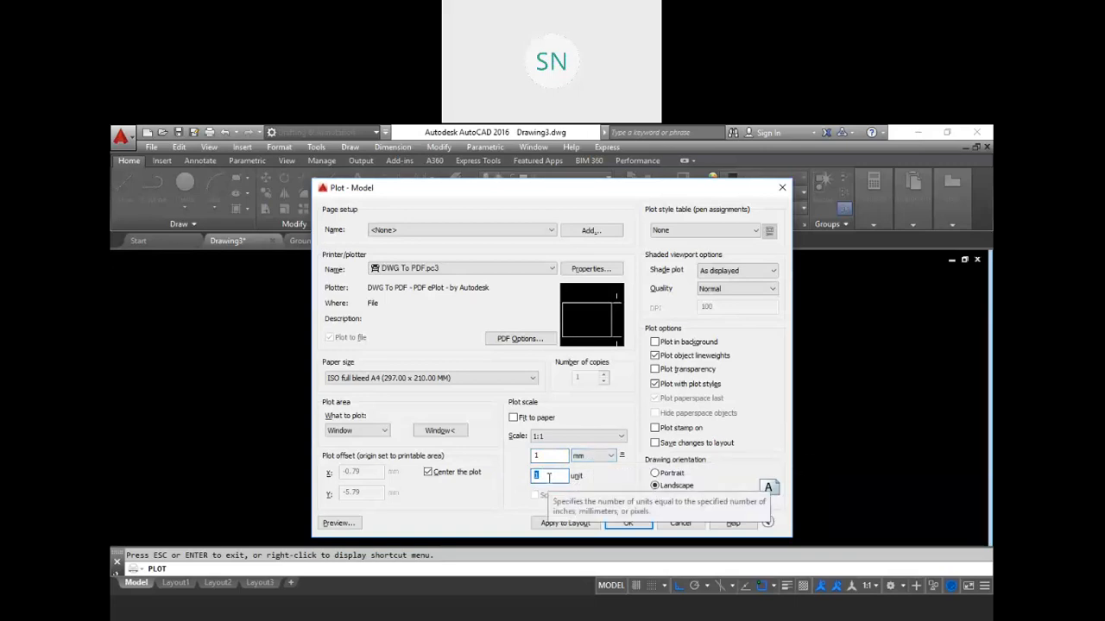
text(12)
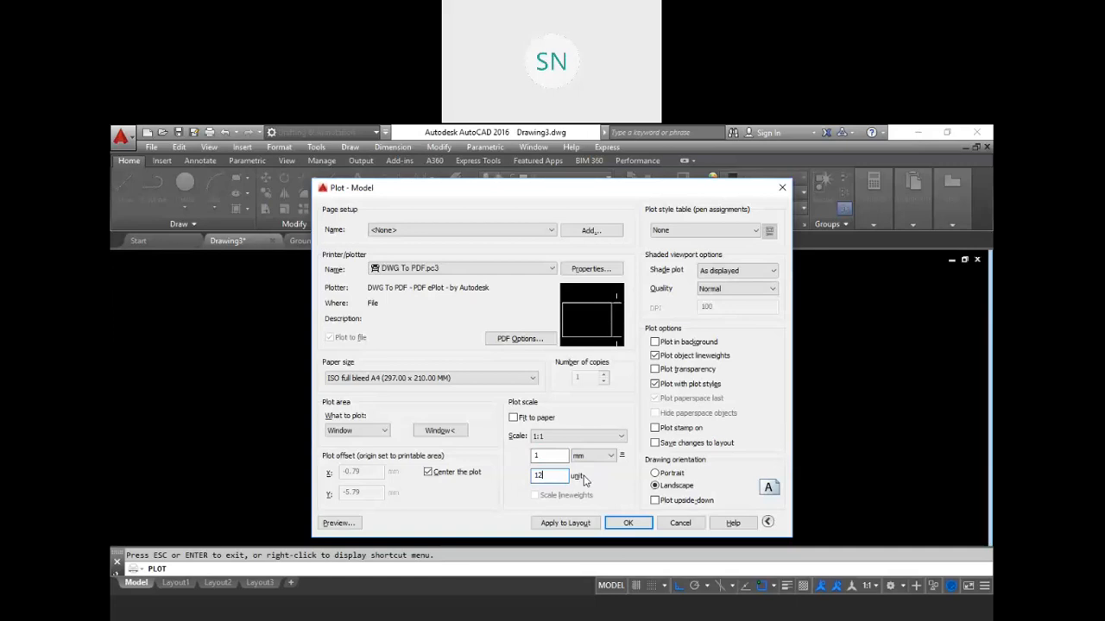
double_click(539, 457)
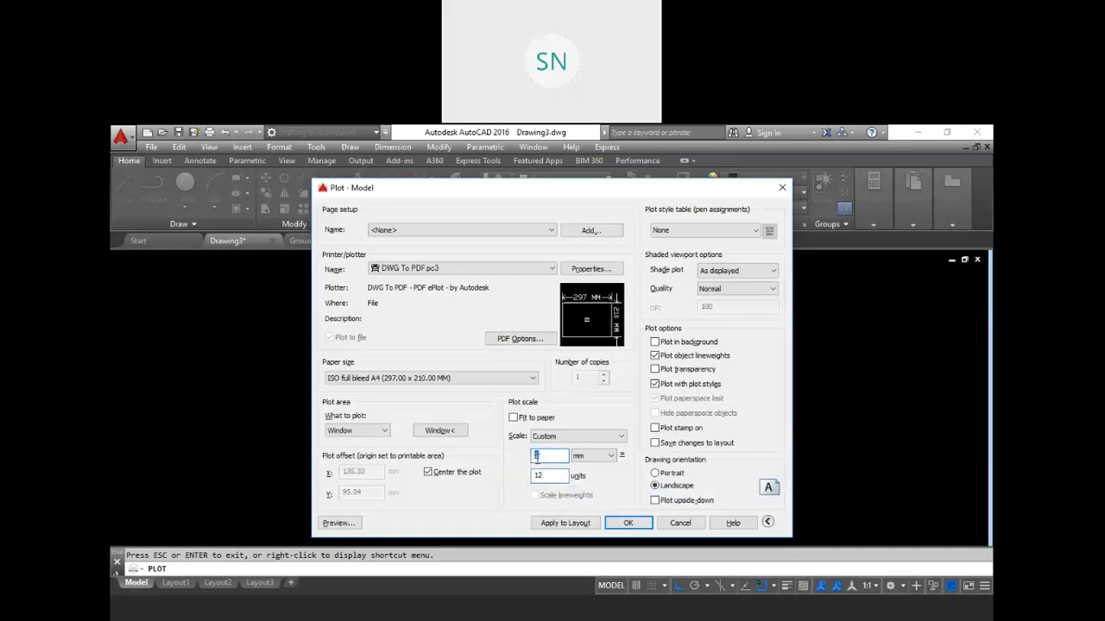
click(595, 456)
click(592, 468)
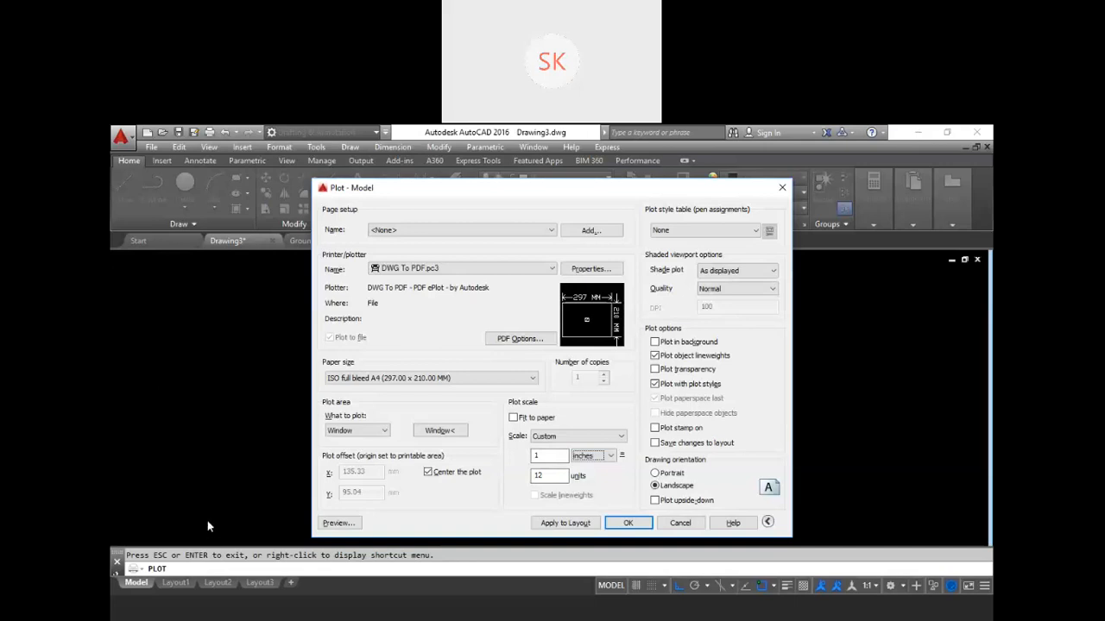
click(248, 326)
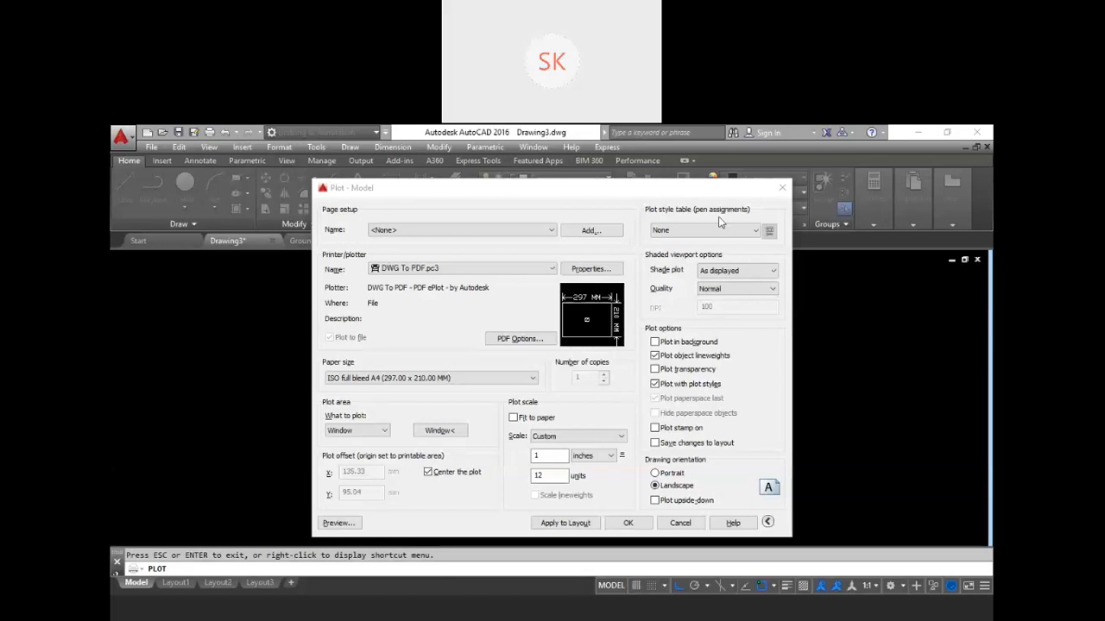
click(783, 189)
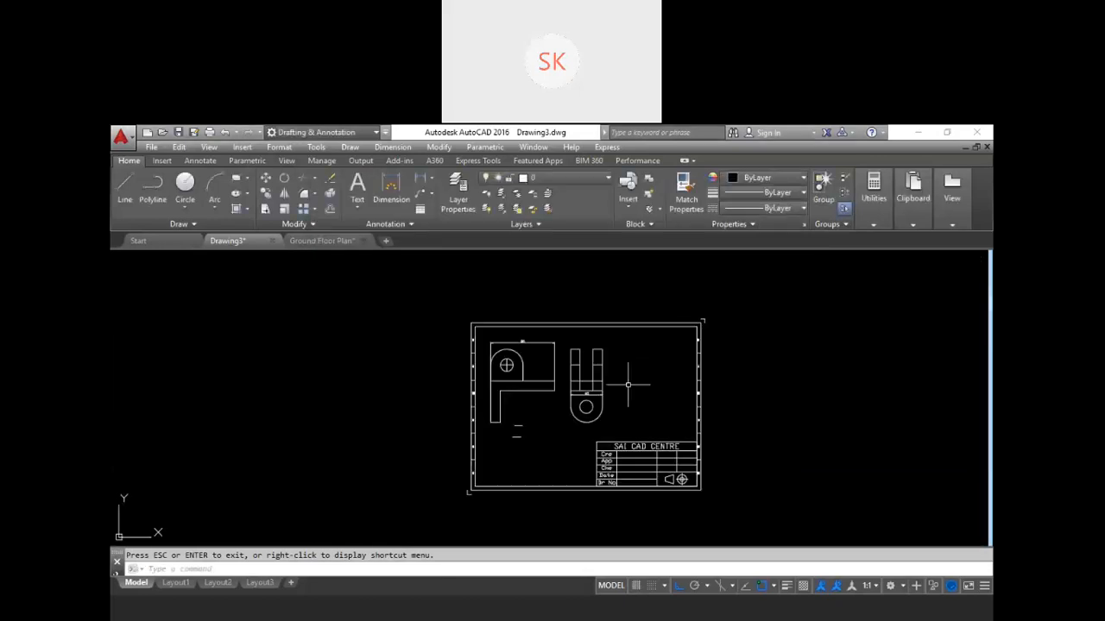
key(Escape)
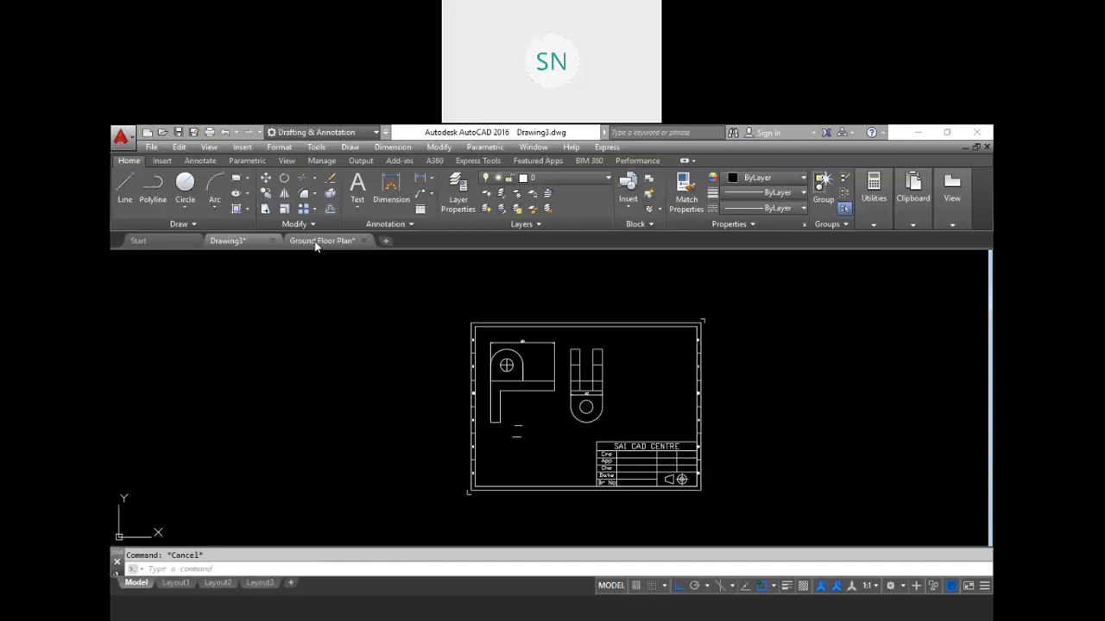
Switch to the model space of the Ground Floor Plan drawing and erase the sheet border with the SAI CAD CENTRE title block
mouse_move(320, 242)
click(222, 303)
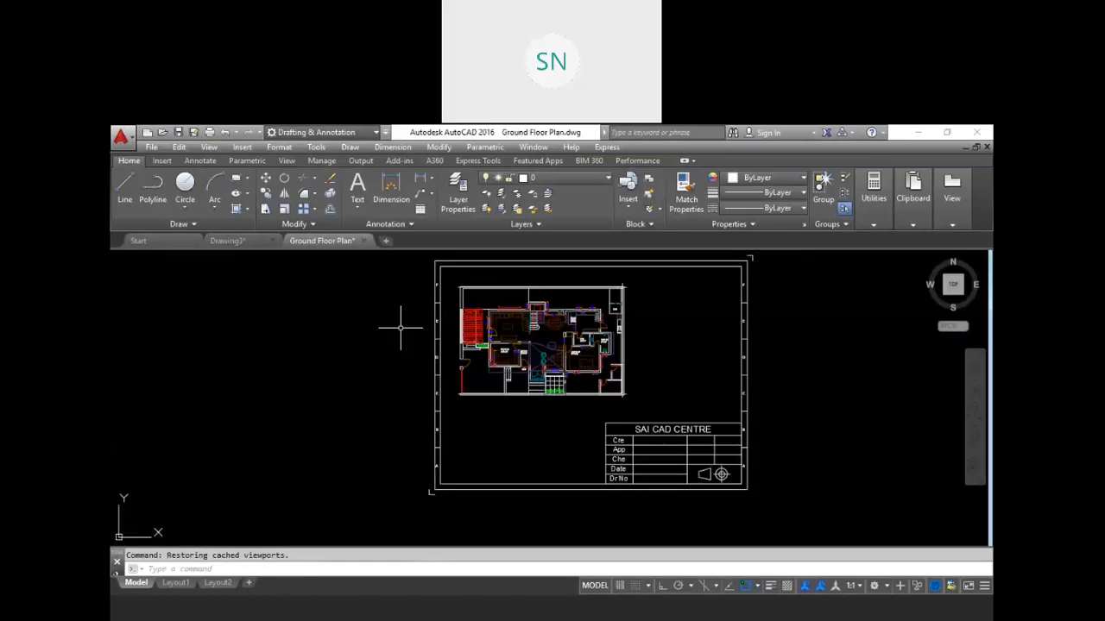
click(784, 524)
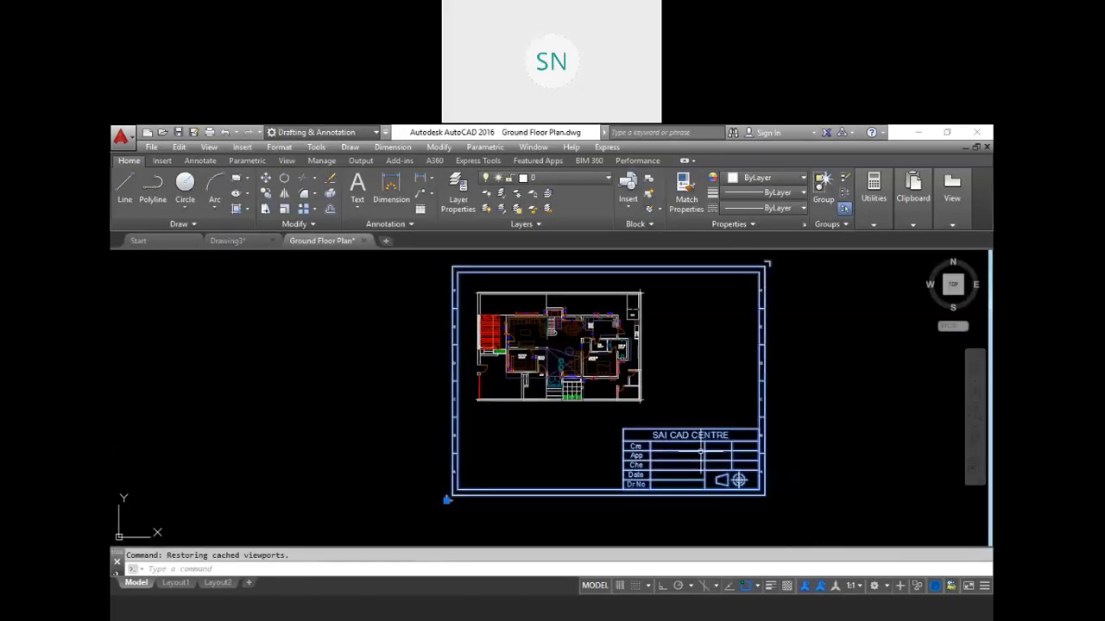
text(e)
key(Return)
Examine the ground floor plan's overall layout and the feet-and-inch dimensions around the staircase
scroll(523, 375, up, 2)
middle_drag(523, 375, 571, 391)
scroll(571, 391, down, 1)
key(Escape)
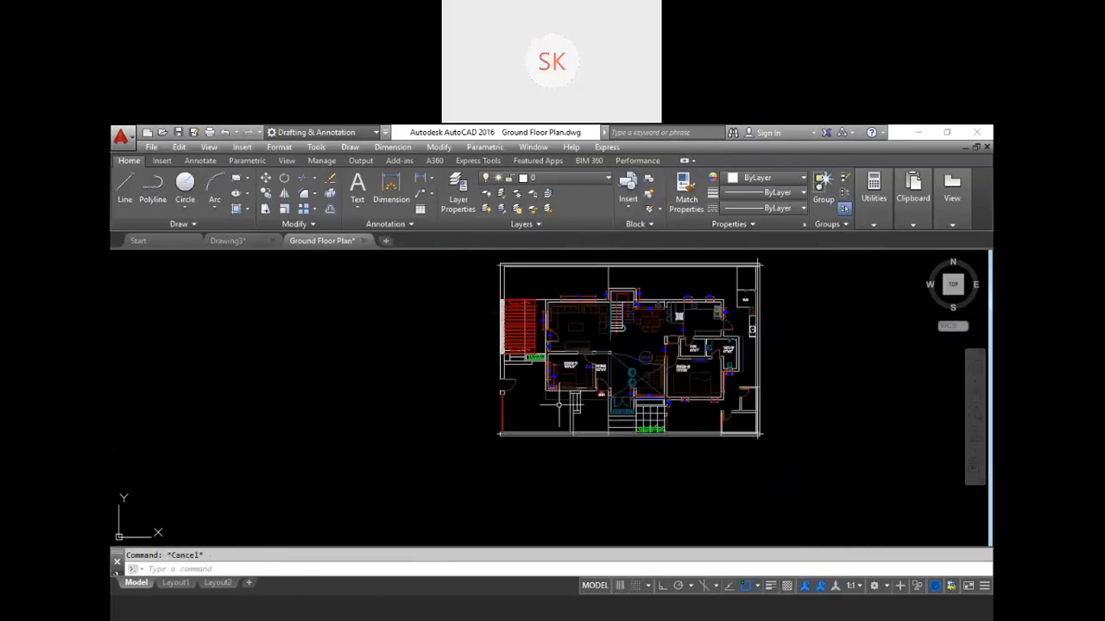
middle_drag(554, 405, 544, 395)
scroll(543, 395, up, 5)
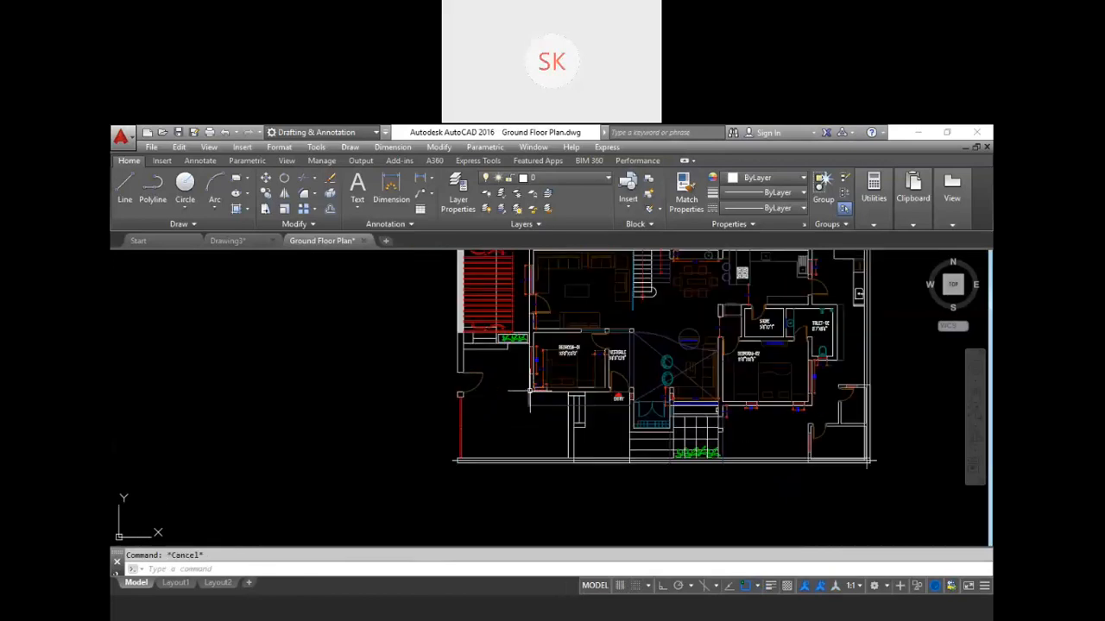
scroll(544, 389, down, 3)
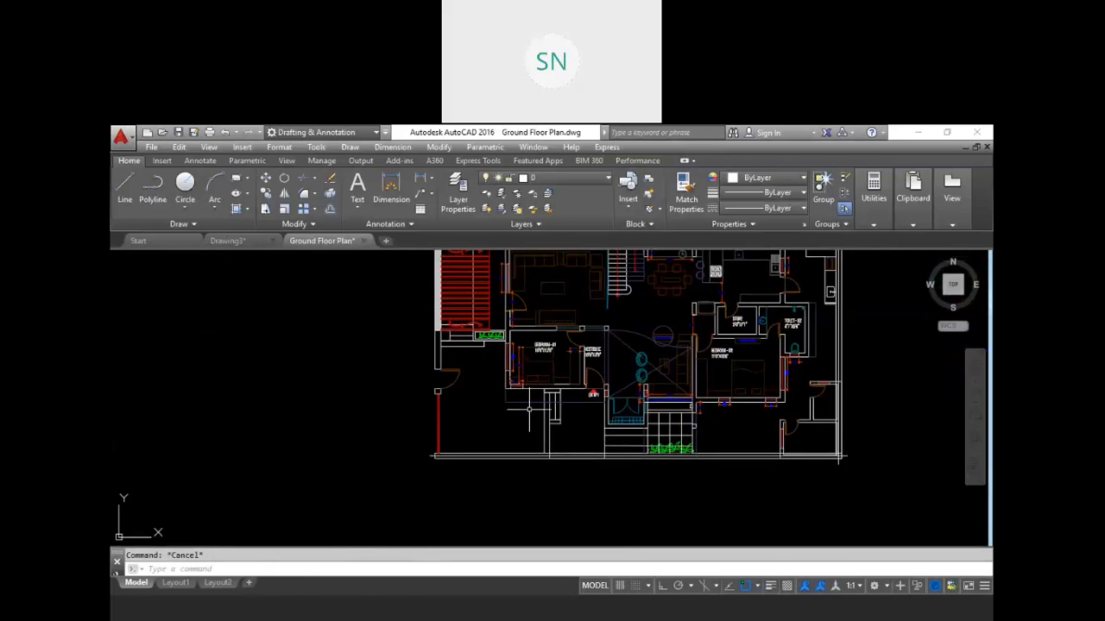
scroll(604, 379, down, 3)
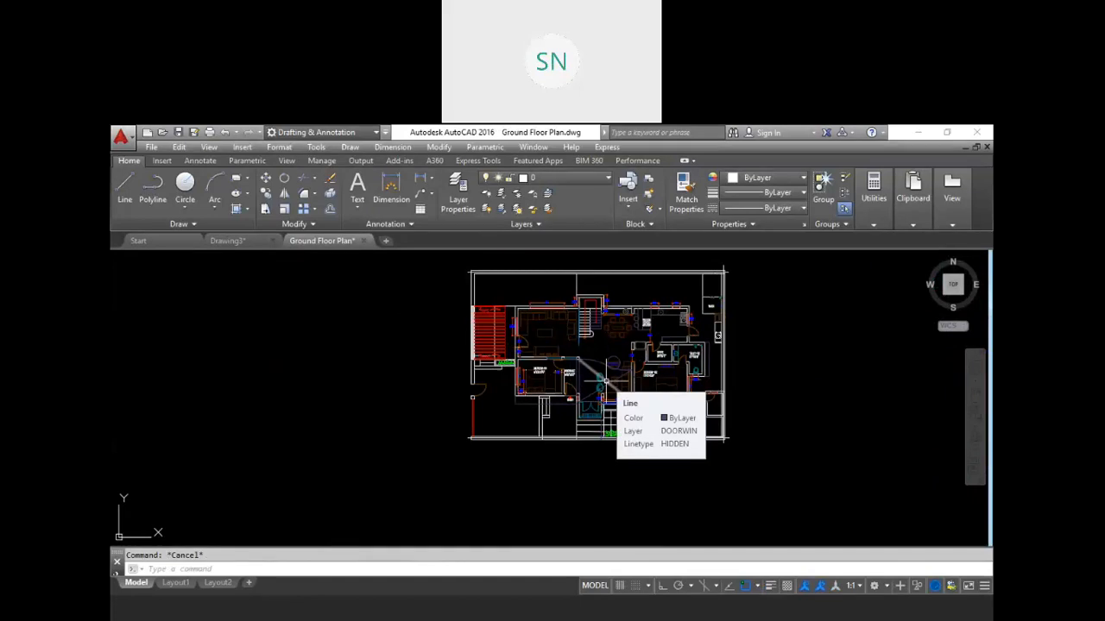
middle_drag(599, 347, 578, 361)
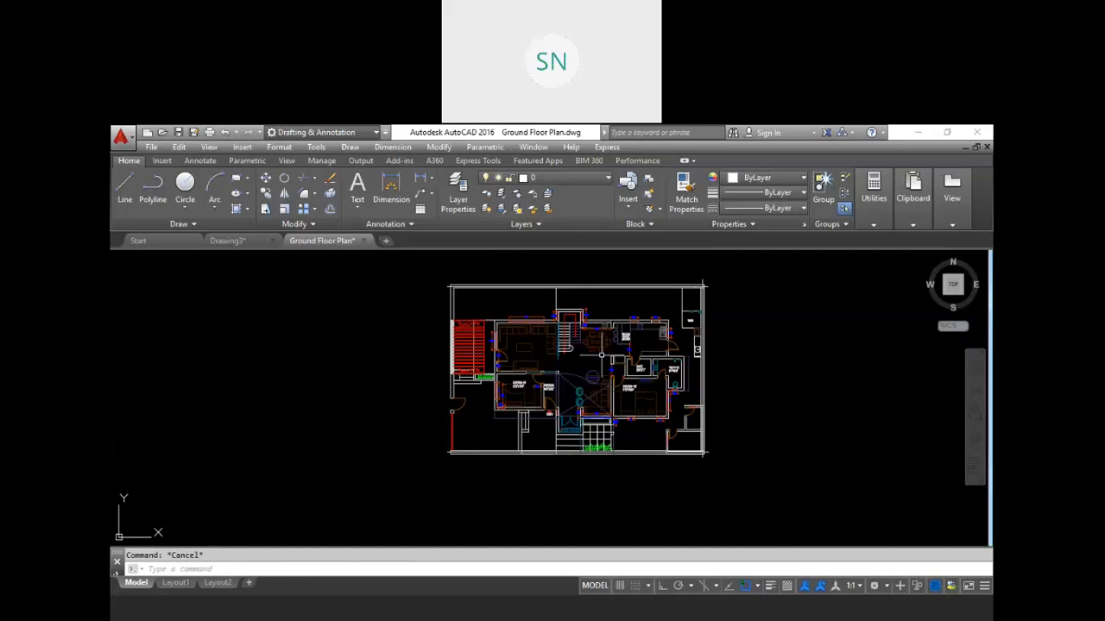
scroll(547, 306, up, 2)
scroll(547, 307, up, 6)
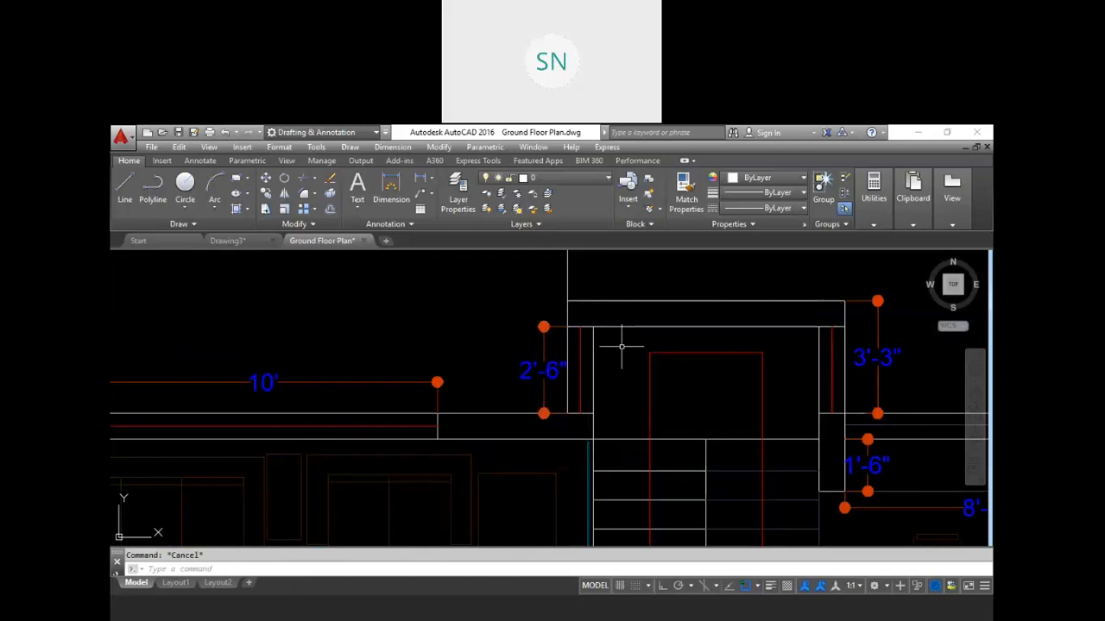
scroll(620, 346, down, 5)
middle_drag(689, 413, 622, 365)
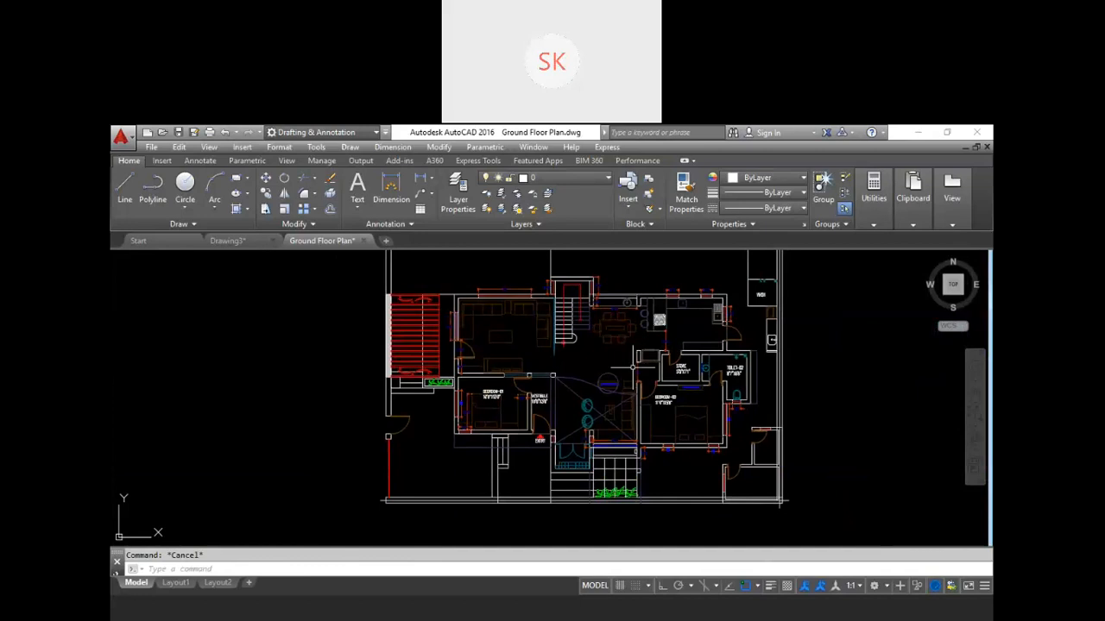
Examine the feet-and-inch window and door dimensions around the living room beside the staircase
scroll(621, 363, down, 2)
middle_drag(600, 369, 606, 377)
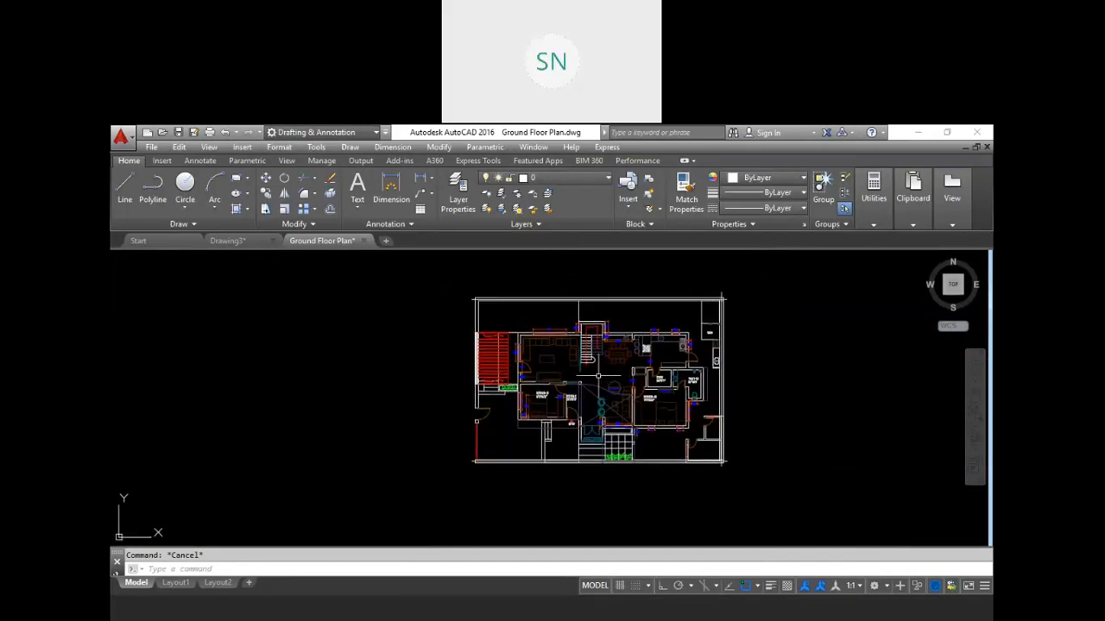
scroll(544, 371, up, 2)
scroll(524, 335, up, 2)
scroll(524, 335, up, 2)
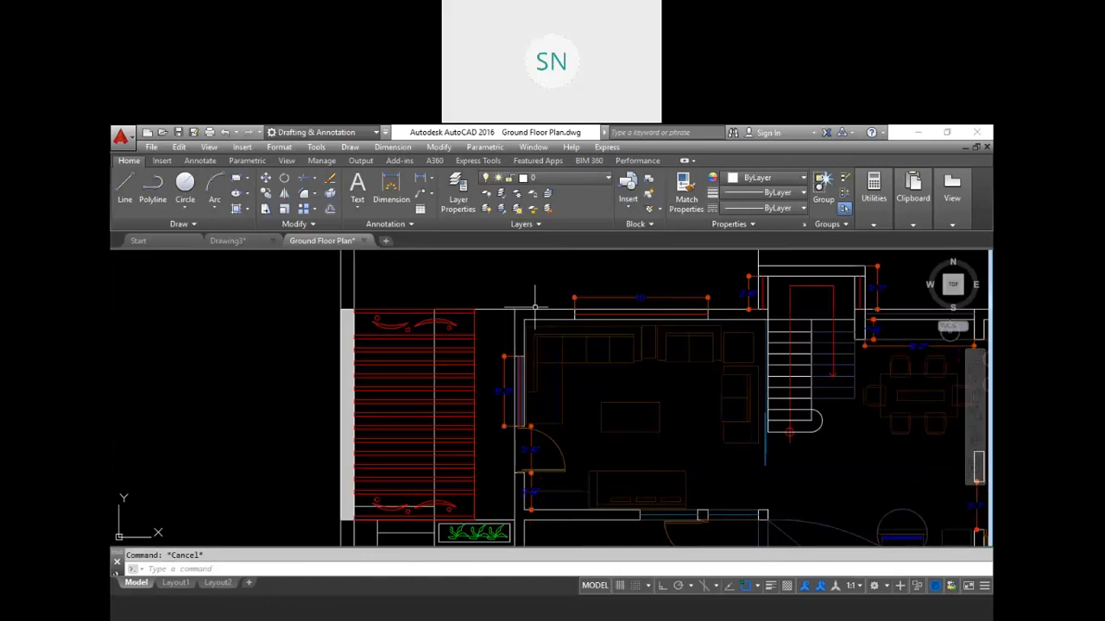
scroll(533, 328, up, 2)
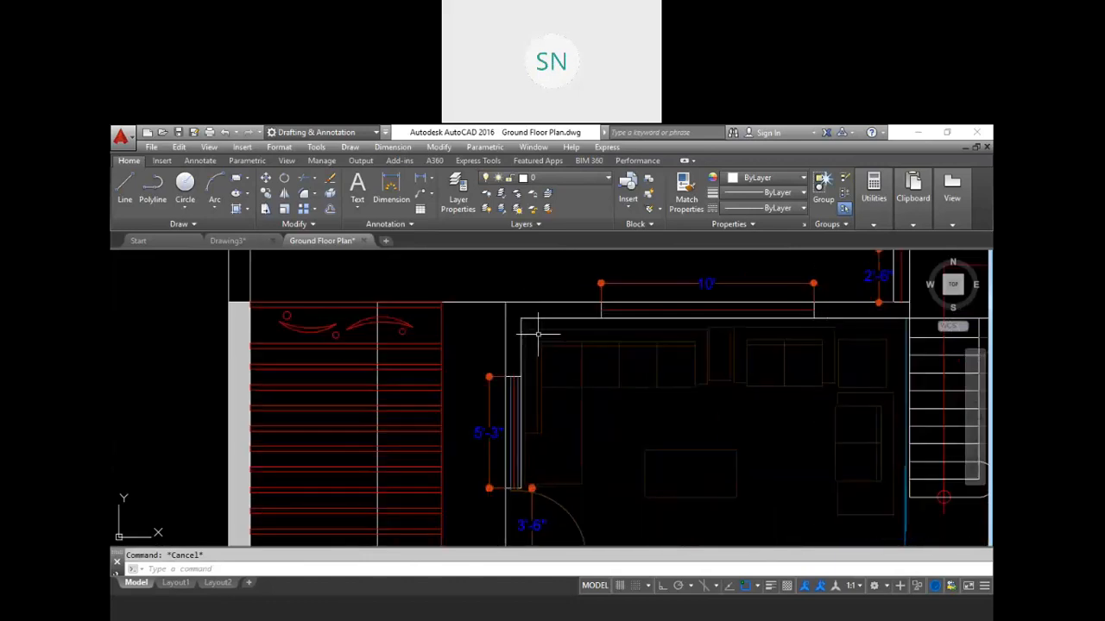
scroll(537, 333, down, 4)
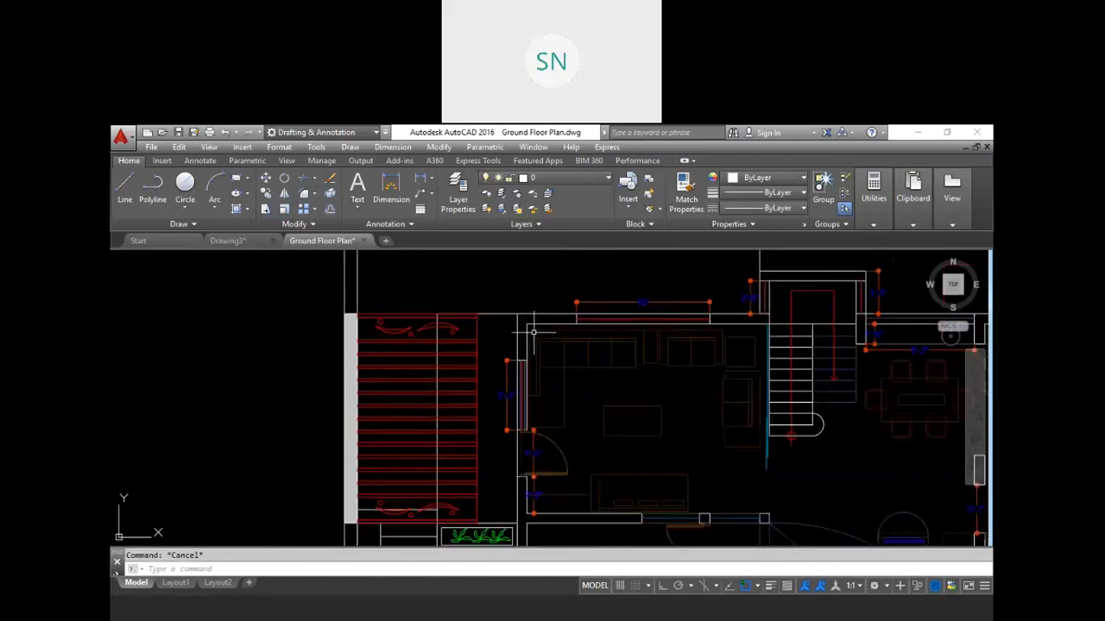
scroll(587, 367, down, 2)
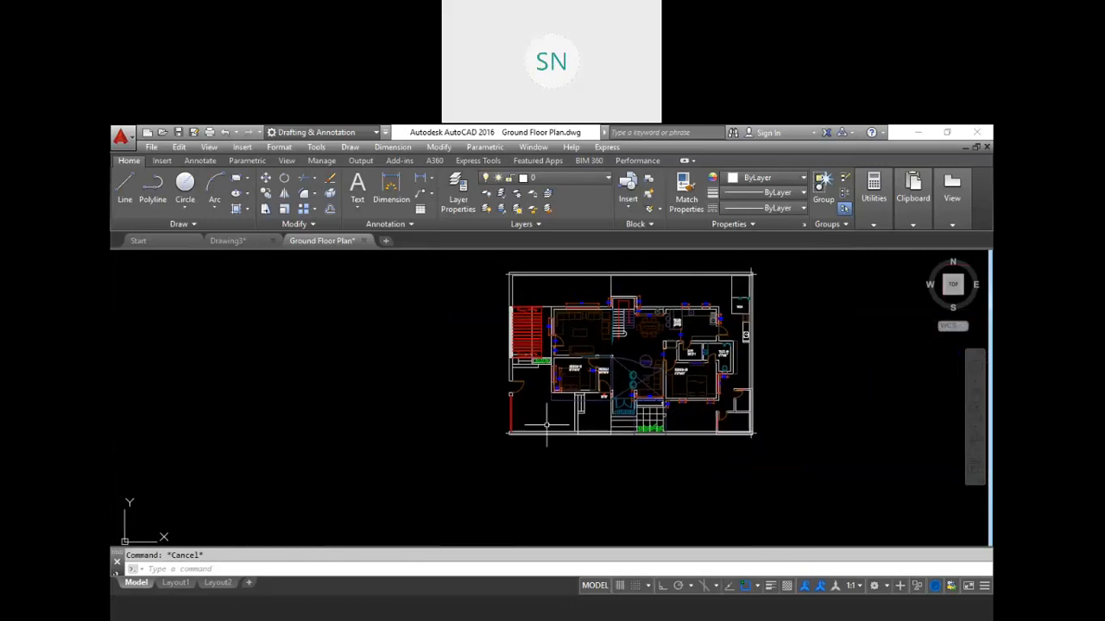
Draw a 397 by 210 unit rectangle below the ground floor plan and erase it
text(REC)
key(Return)
click(471, 492)
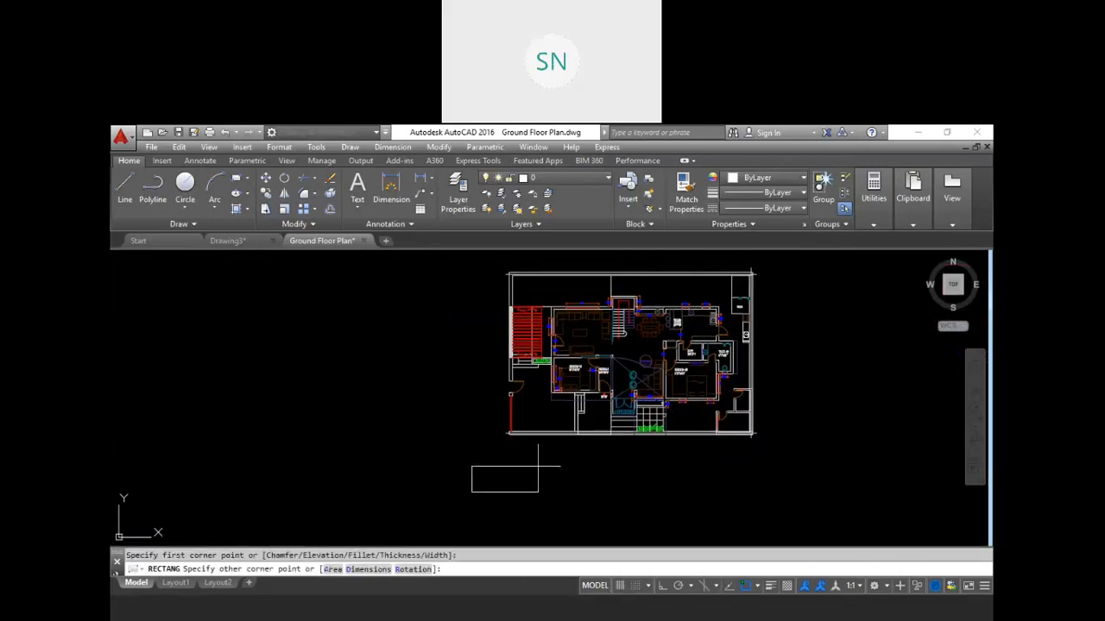
text(@39)
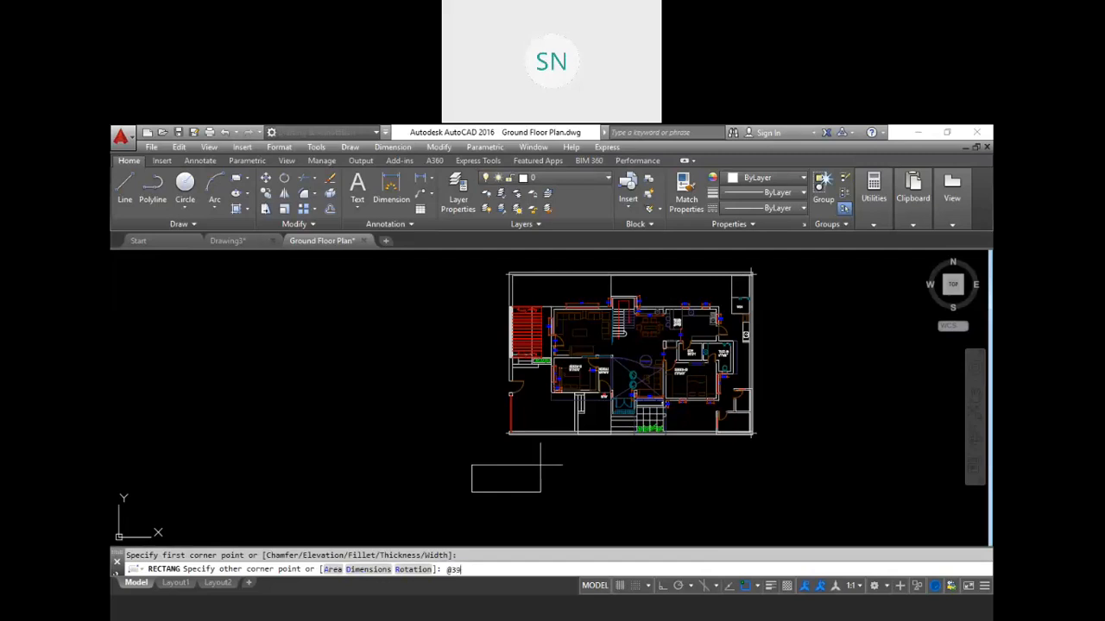
text(7,210)
key(Return)
key(Escape)
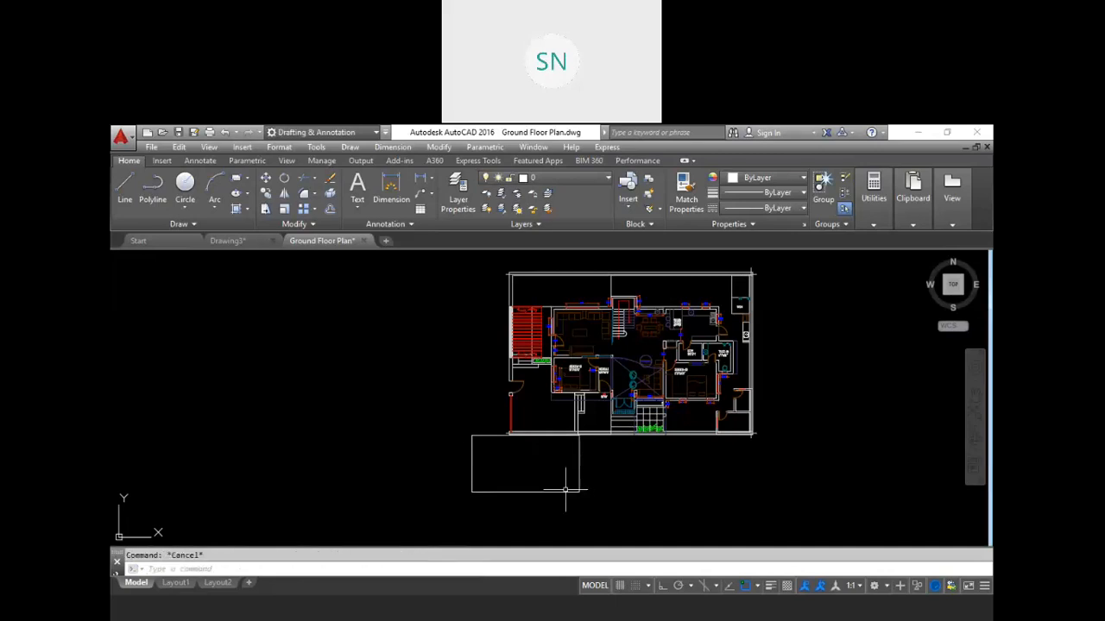
middle_drag(548, 486, 555, 496)
click(545, 500)
click(544, 492)
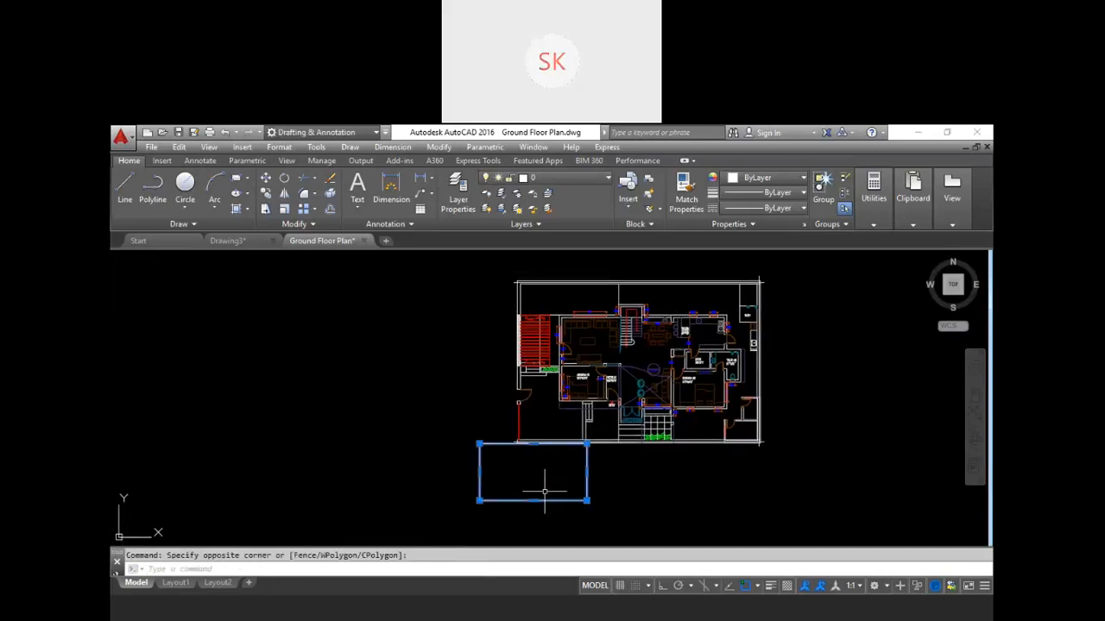
key(Delete)
Draw a 297 by 210 unit rectangle just below the ground floor plan's lower-left corner
text(rec)
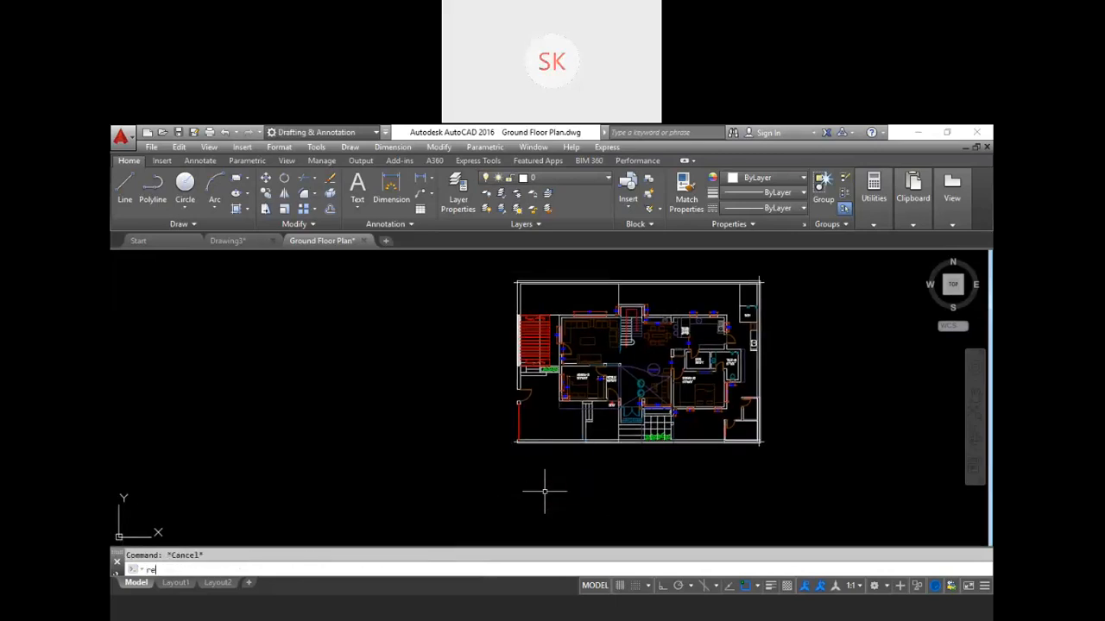
key(Return)
click(481, 509)
text(@)
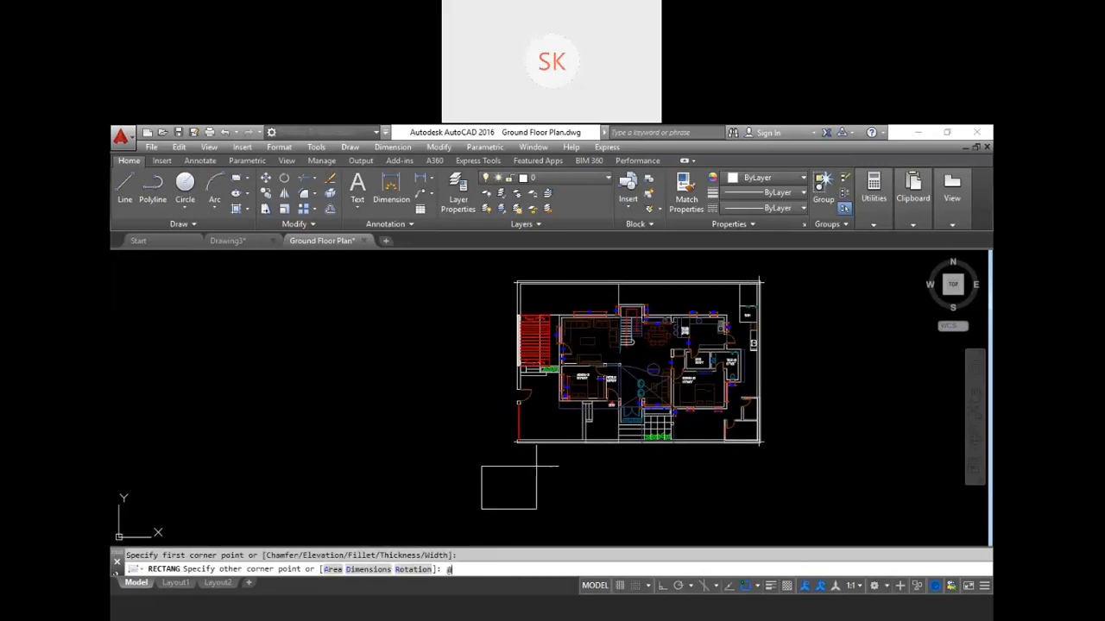
text(2)
text(7)
key(BackSpace)
text(,21)
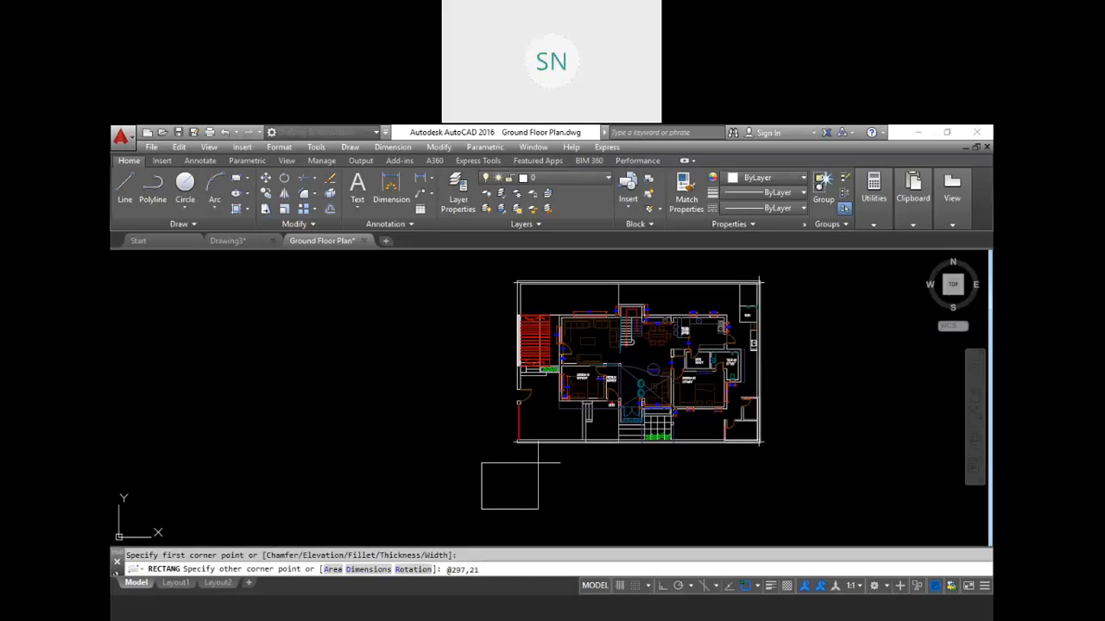
text(0)
key(Return)
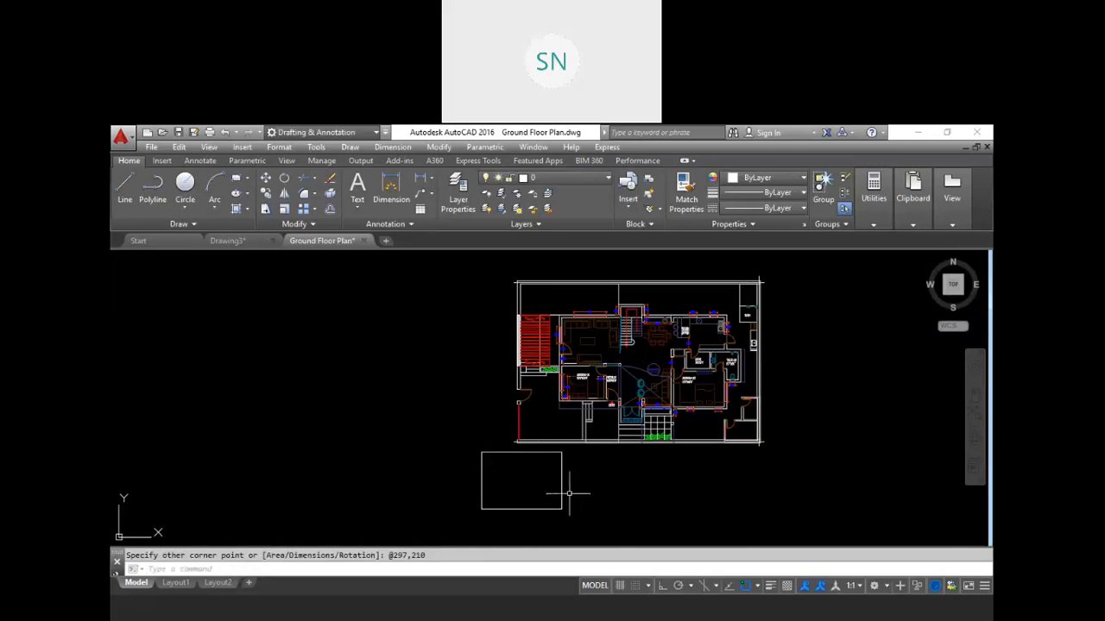
key(Escape)
scroll(570, 486, up, 3)
mouse_move(584, 493)
middle_down()
mouse_move(568, 476)
mouse_move(567, 493)
middle_up()
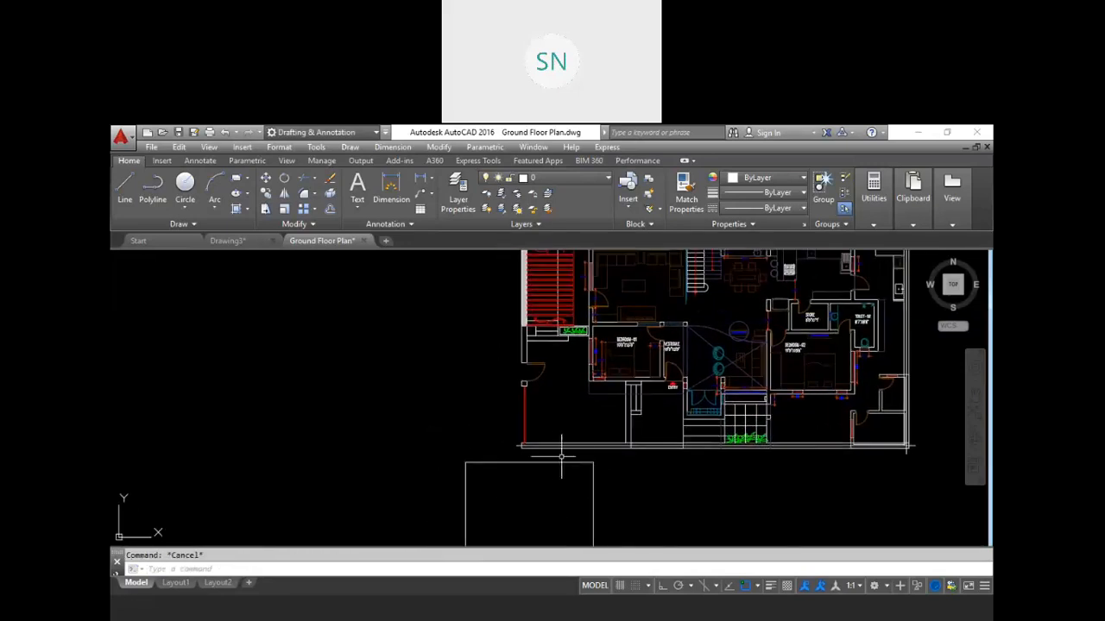
middle_drag(606, 476, 562, 486)
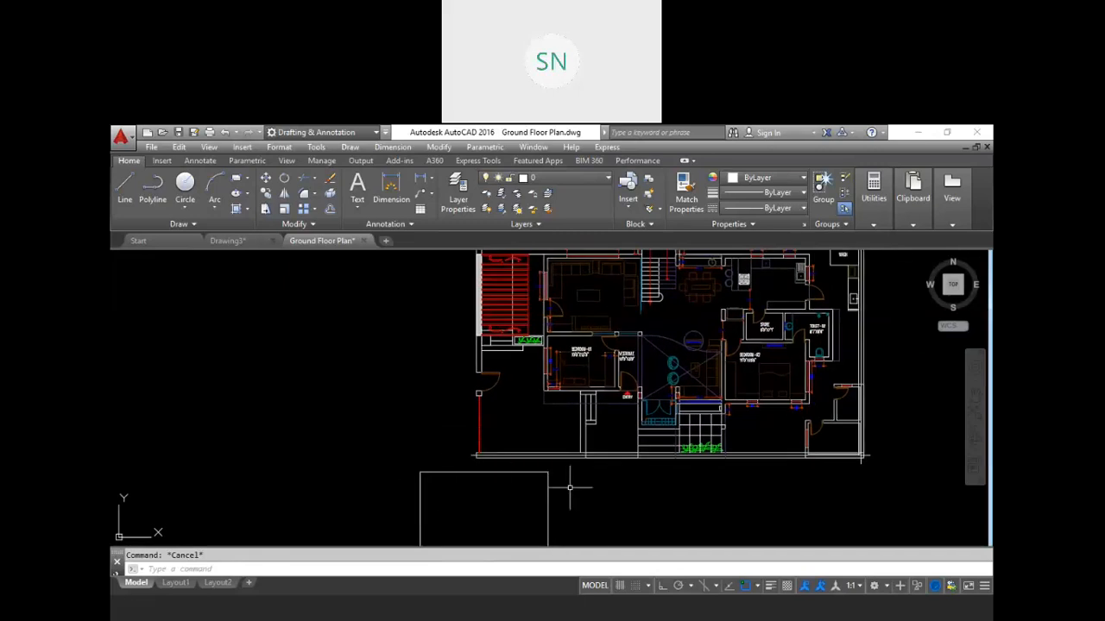
scroll(594, 323, up, 5)
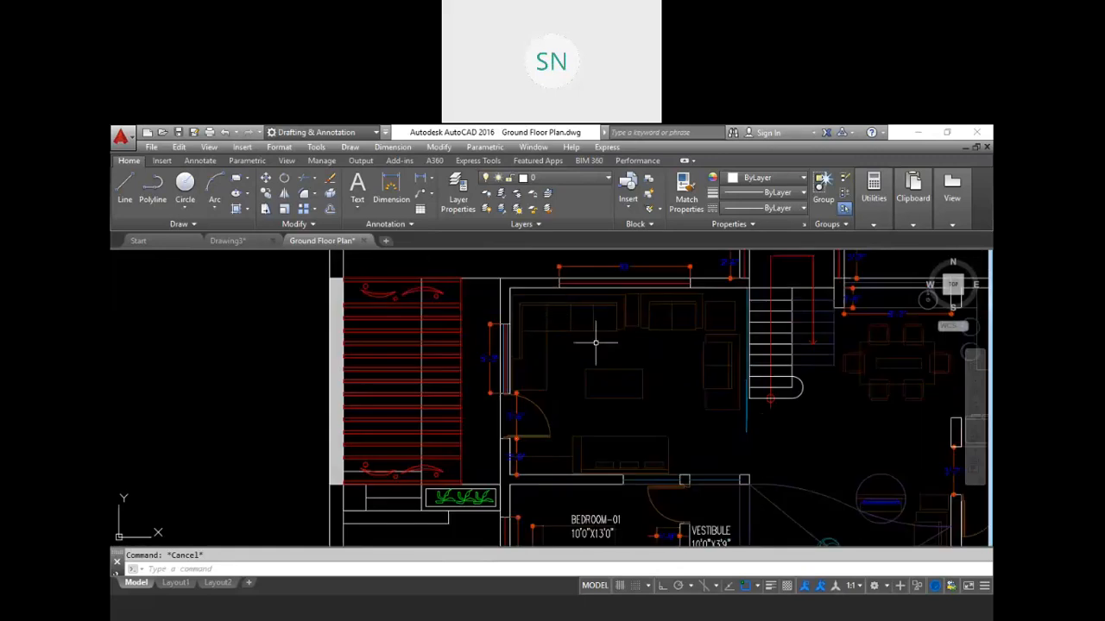
scroll(703, 328, down, 5)
middle_drag(599, 503, 576, 403)
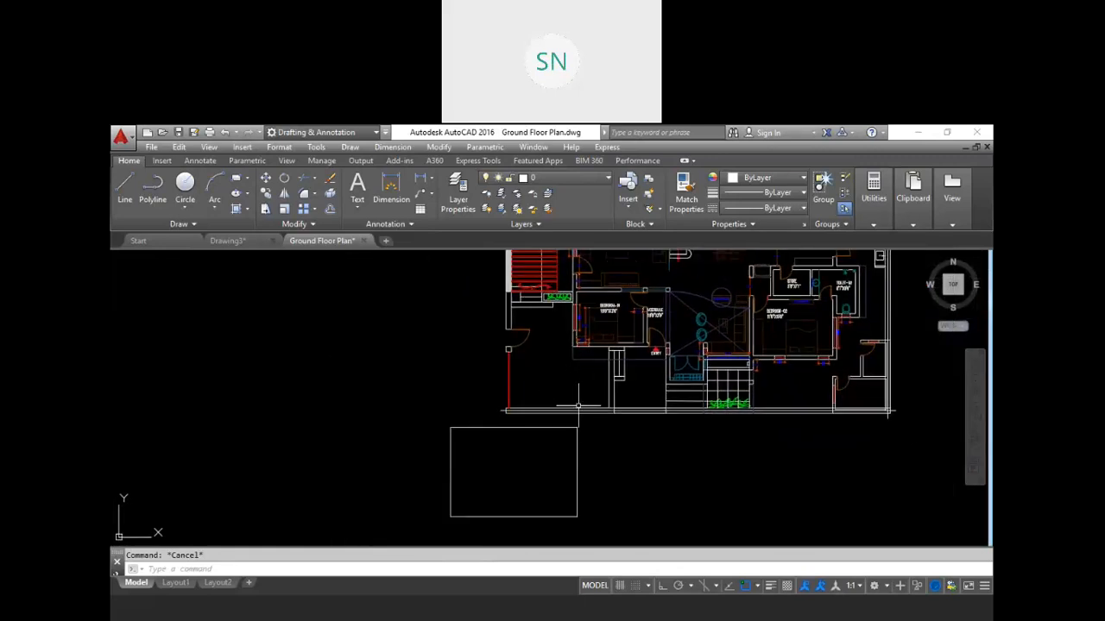
text(rec)
key(Return)
click(624, 508)
key(Return)
key(Escape)
click(544, 489)
click(493, 469)
key(Delete)
key(Escape)
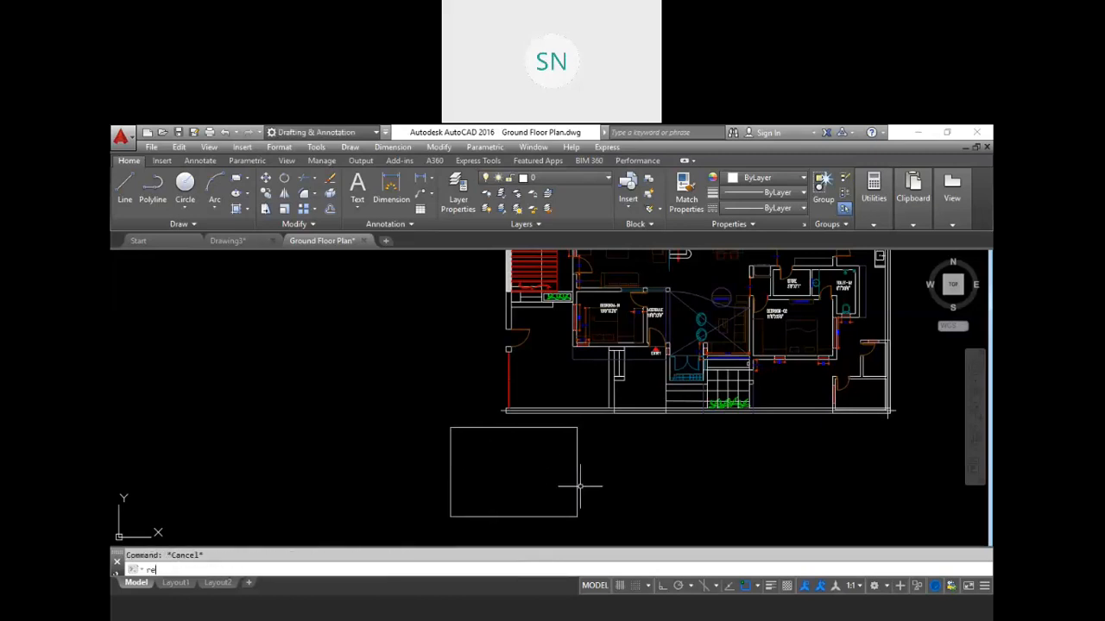
Scale the sheet rectangle by a factor of 1.3 from its lower-left corner
text(sc)
key(Return)
click(604, 520)
click(477, 512)
key(Return)
click(452, 514)
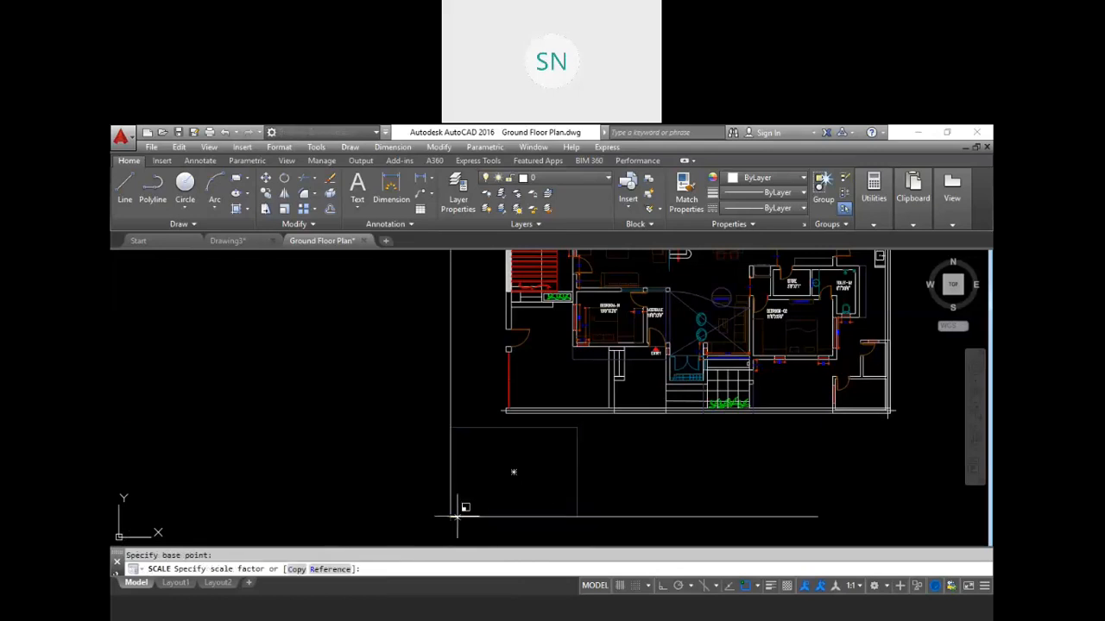
text(1.)
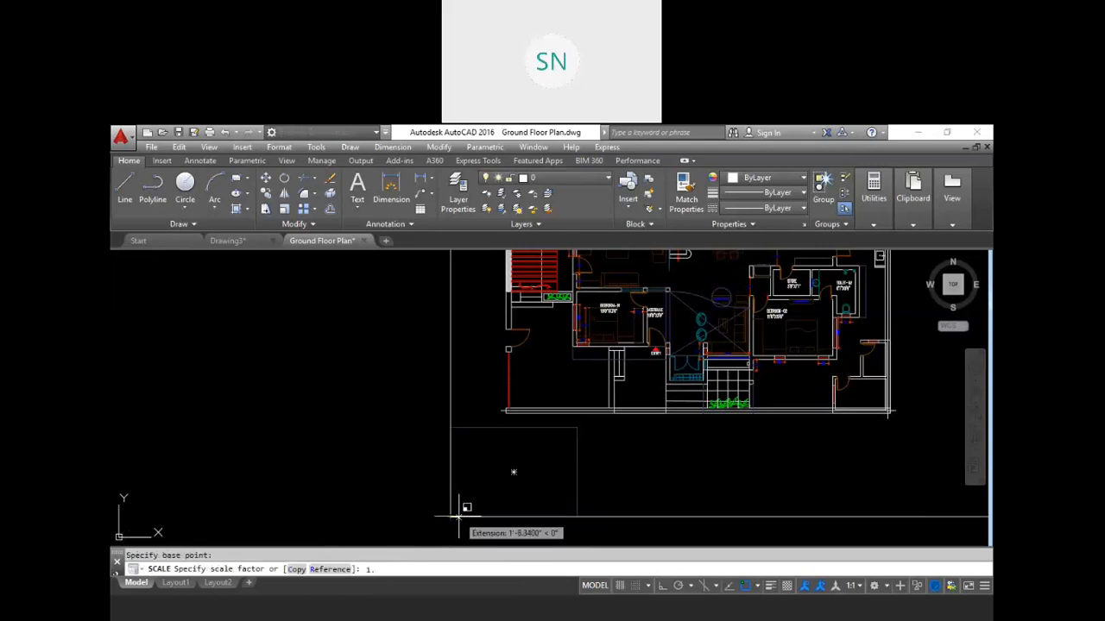
text(3)
key(Return)
key(Escape)
Move the scaled rectangle up onto the floor plan so it frames the living room and staircase
scroll(518, 508, down, 3)
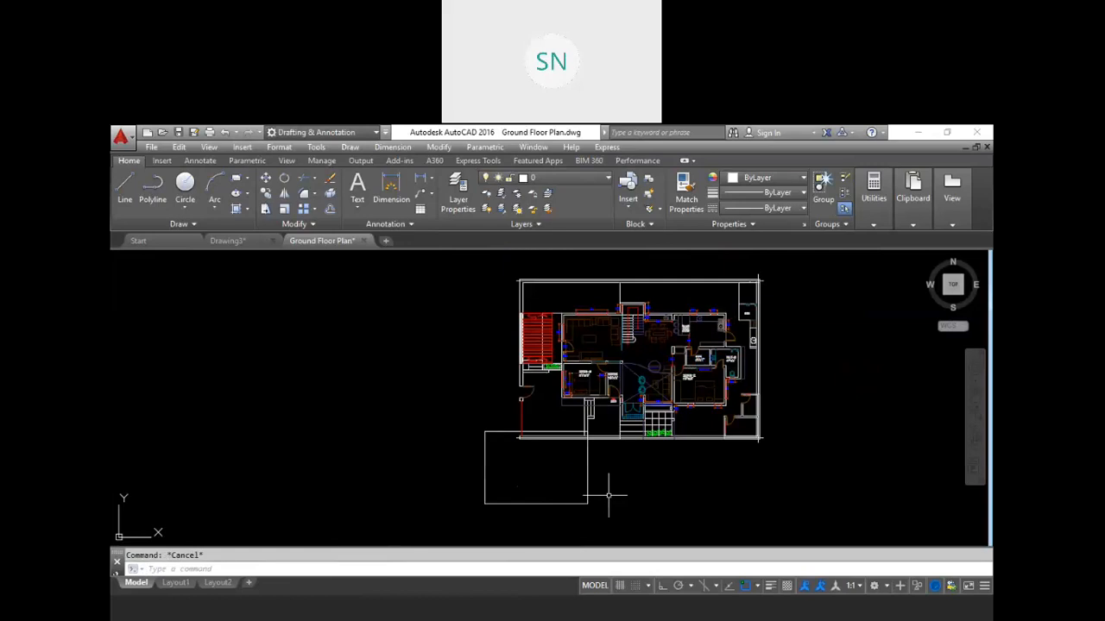
text(m)
key(Return)
click(618, 523)
click(481, 428)
key(Return)
click(637, 502)
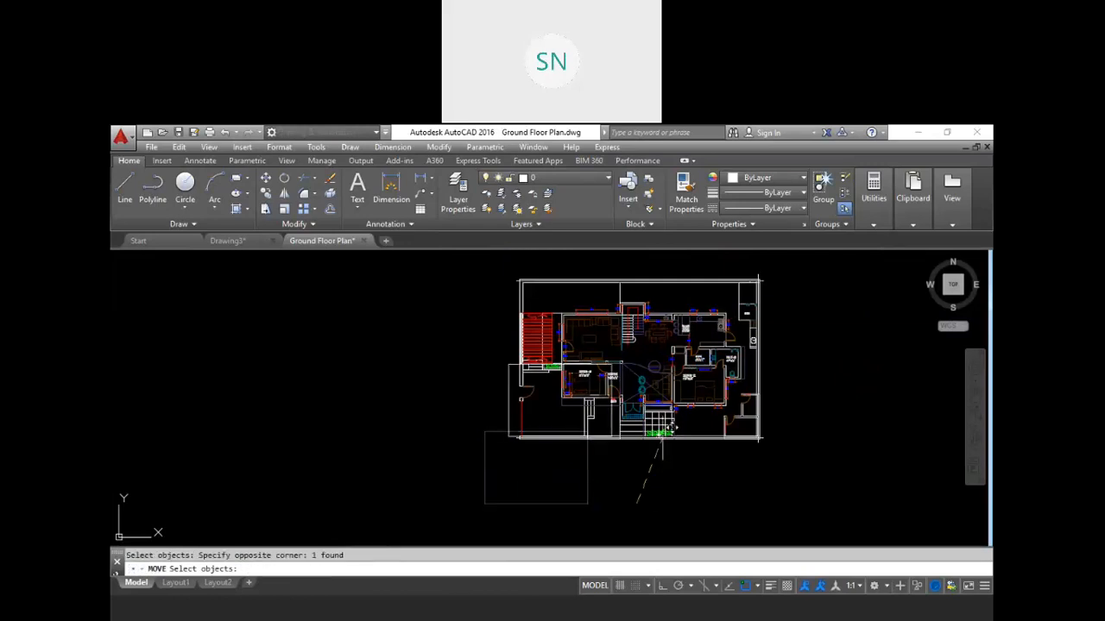
click(704, 376)
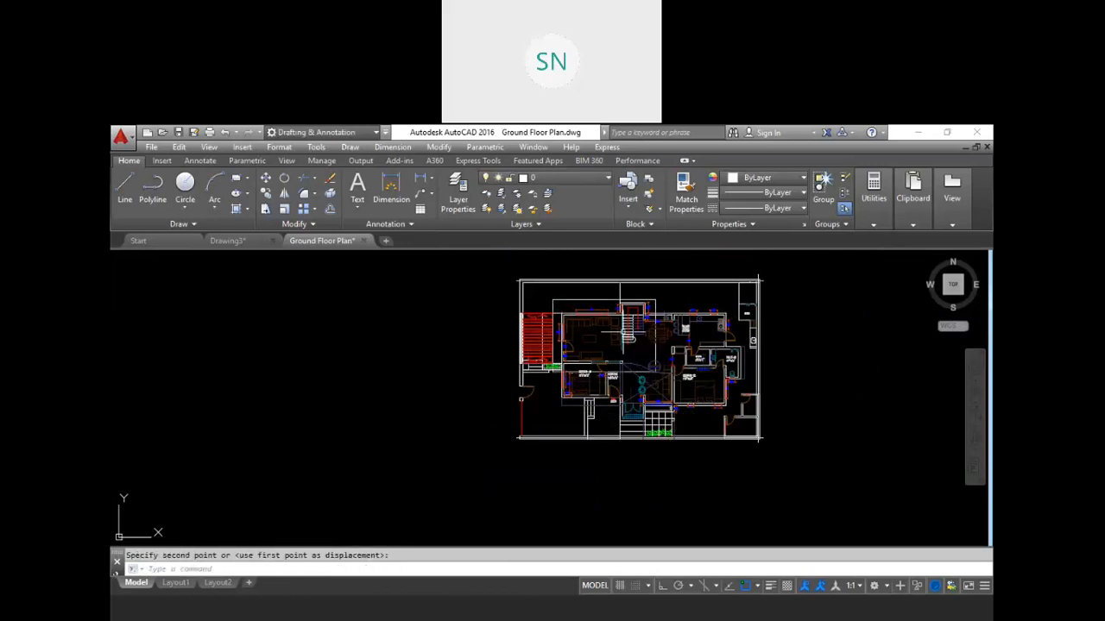
scroll(630, 336, up, 4)
middle_drag(615, 377, 602, 431)
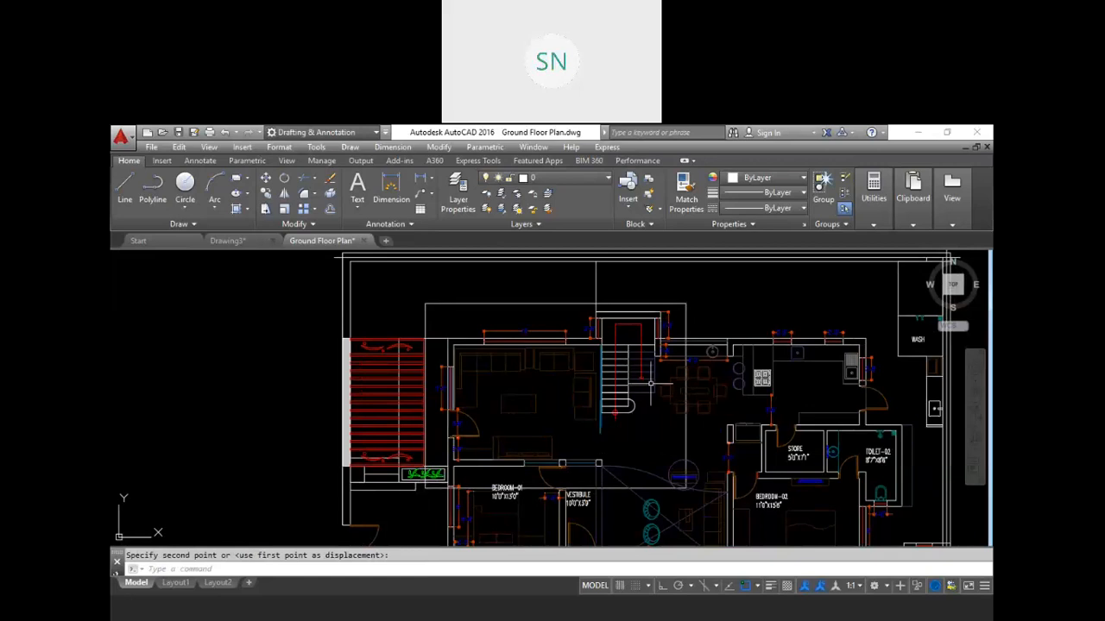
scroll(677, 354, down, 3)
key(Escape)
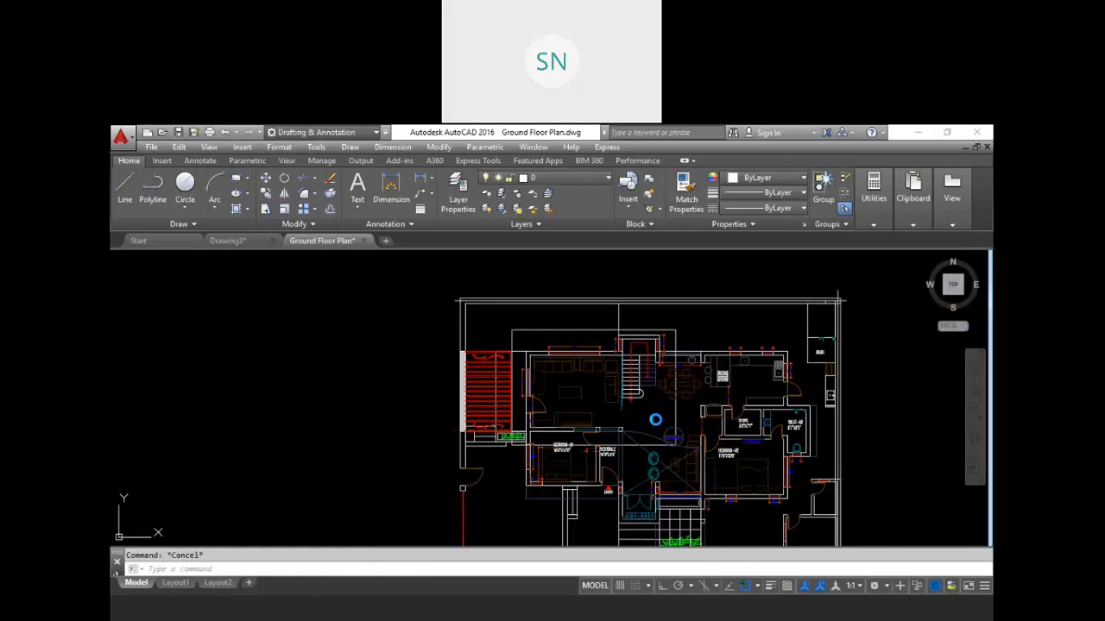
Open the plot settings and define a window plot area from the corners of the rectangle around the living room
key(ctrl+p)
click(518, 397)
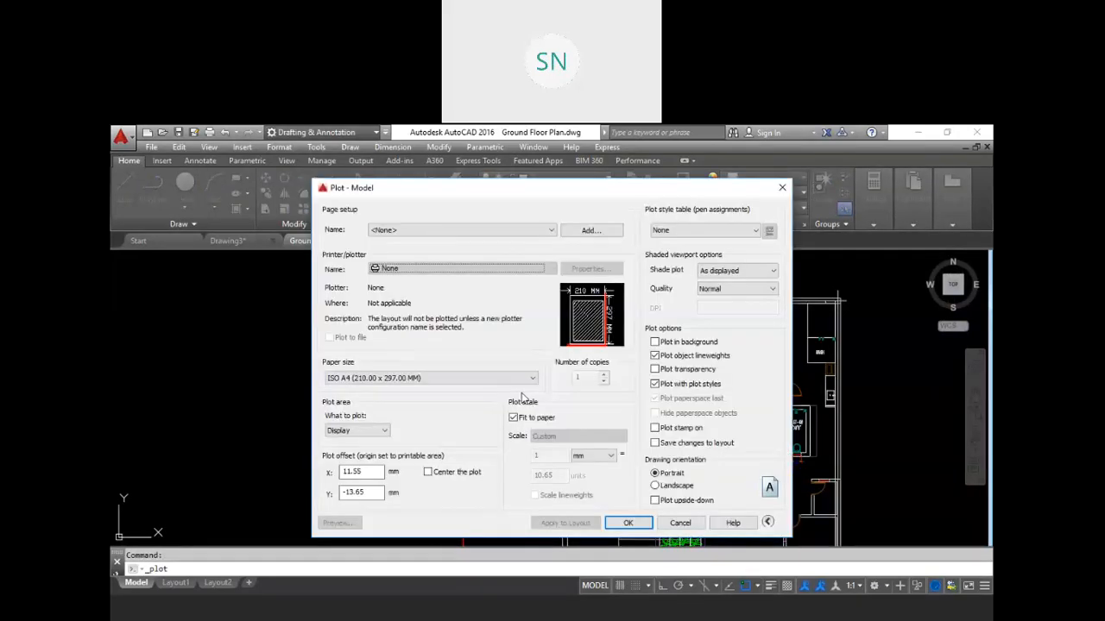
click(384, 430)
click(345, 472)
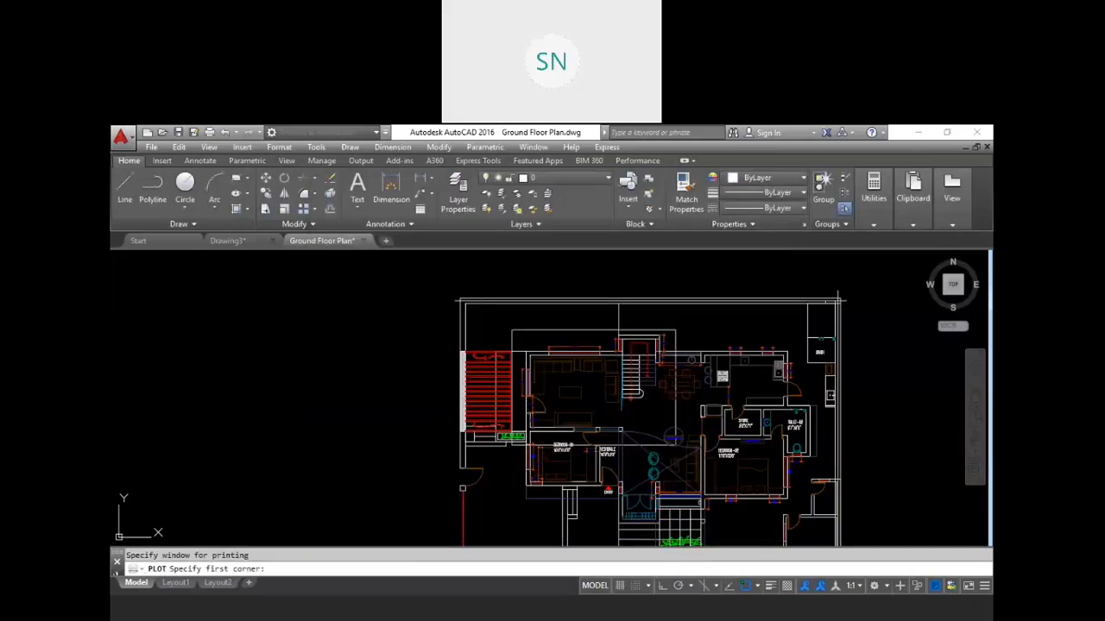
scroll(518, 447, up, 3)
scroll(477, 468, down, 3)
click(480, 462)
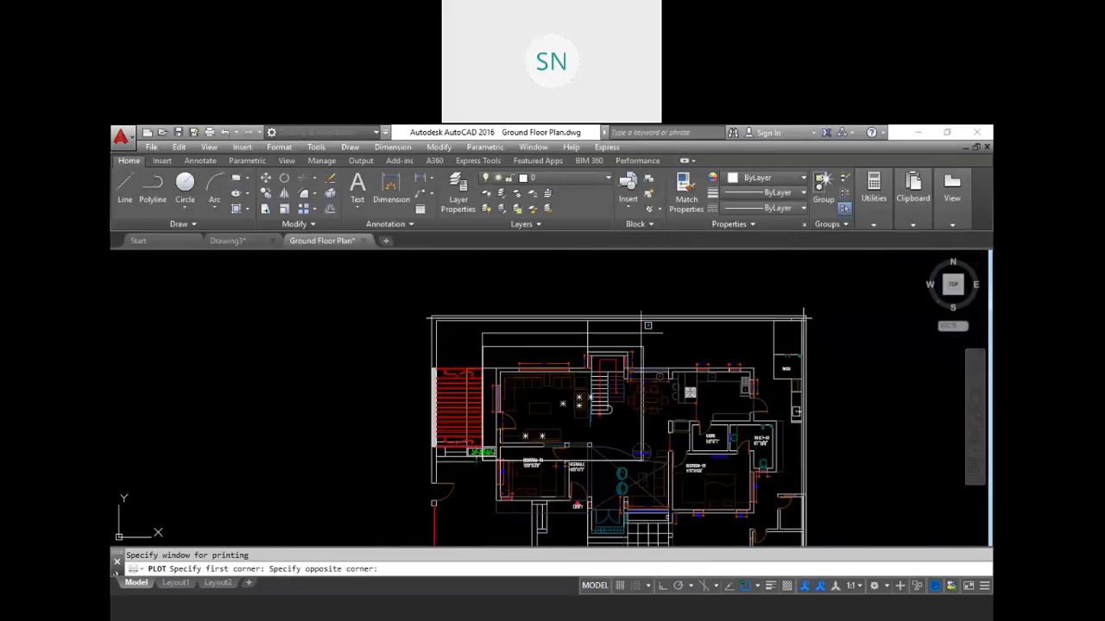
scroll(637, 344, up, 2)
click(567, 338)
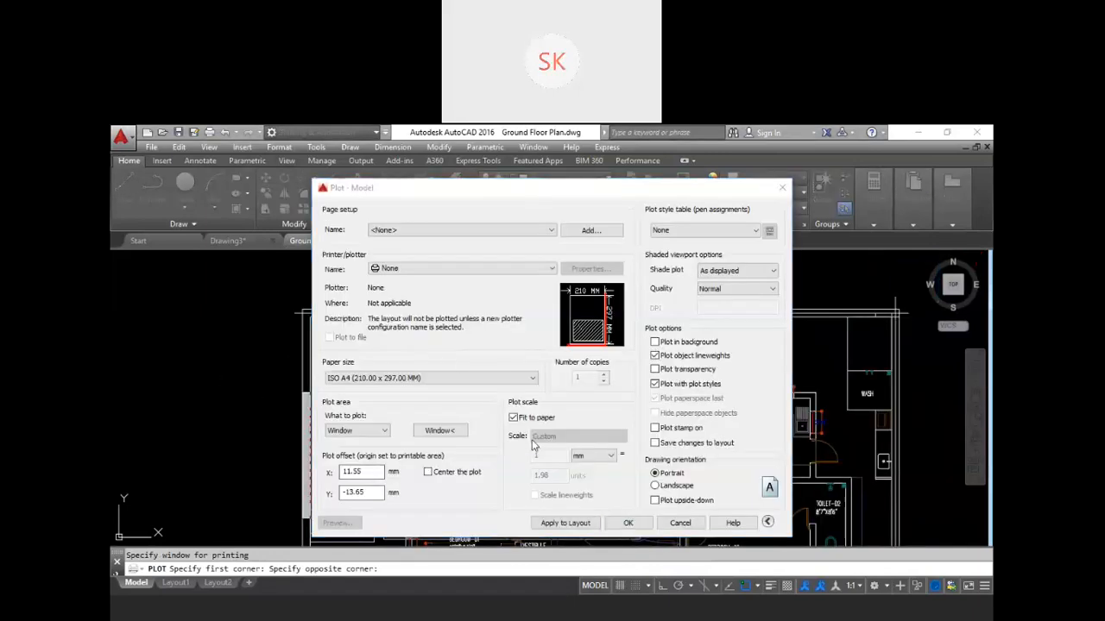
Turn off fitting to paper and set the custom plot scale to 1 inch = 12 units
click(512, 417)
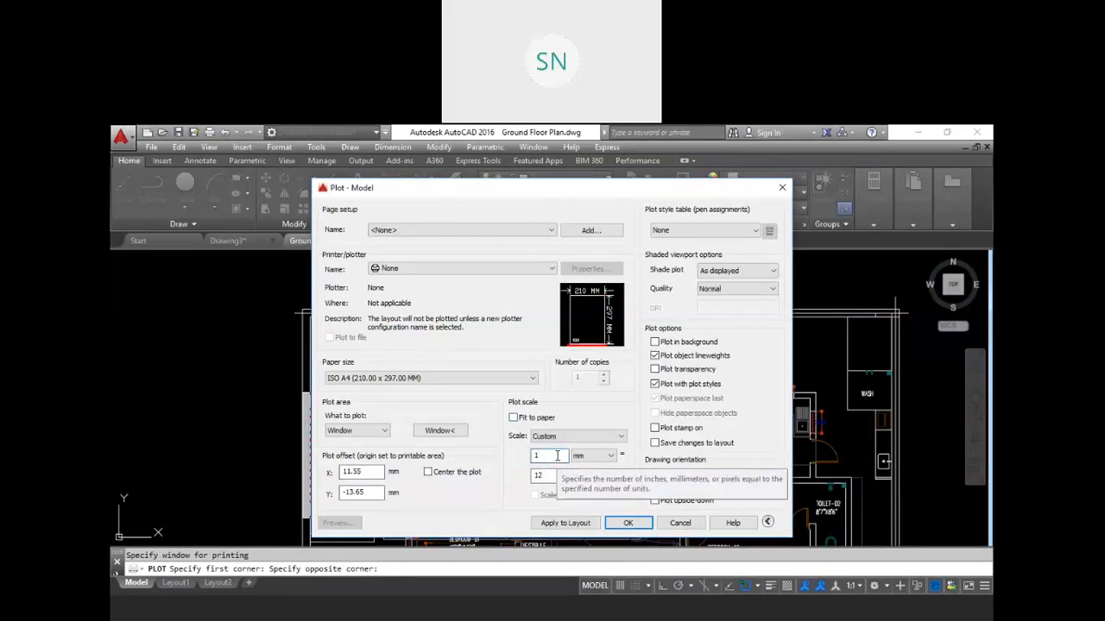
click(589, 456)
click(587, 467)
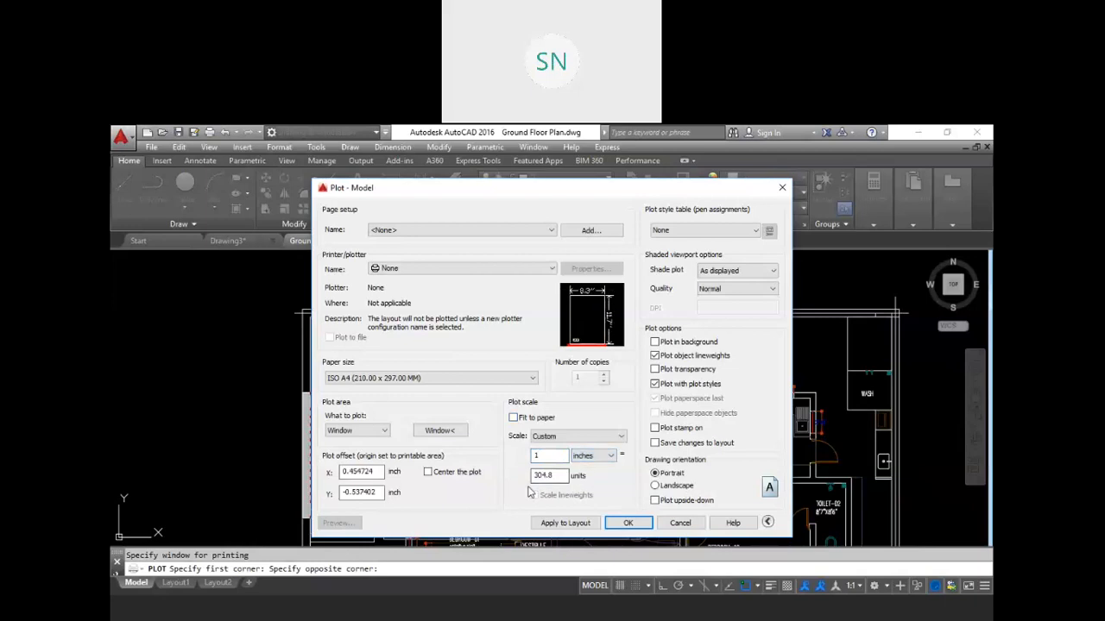
double_click(558, 476)
text(12)
click(552, 456)
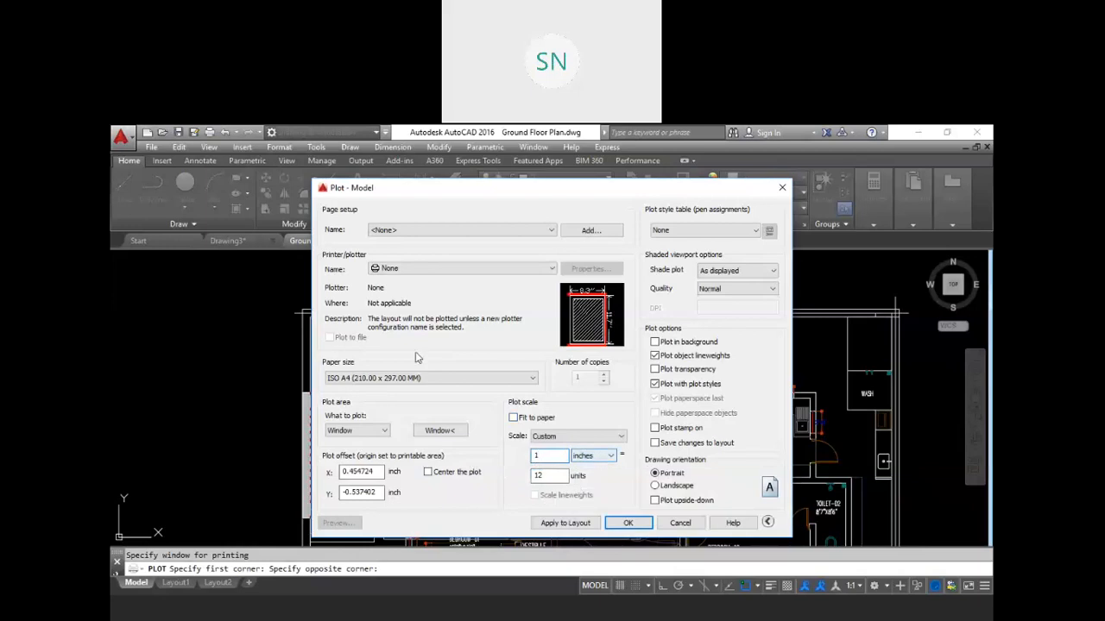
Change the paper size to ISO A4 (297.00 x 210.00 MM) and the drawing orientation to landscape
click(451, 378)
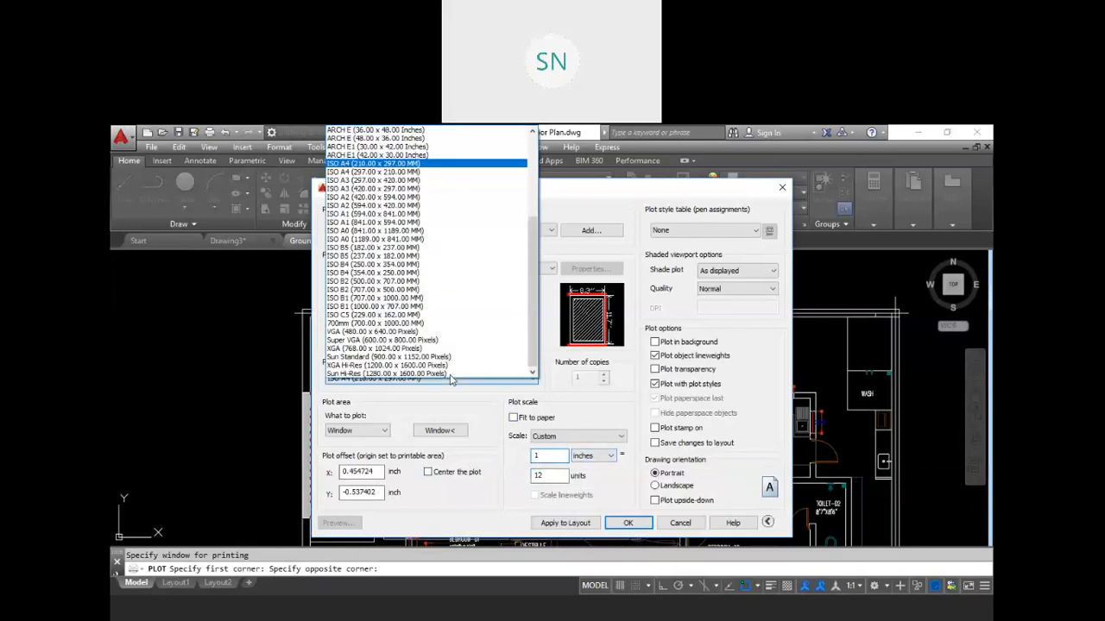
click(422, 173)
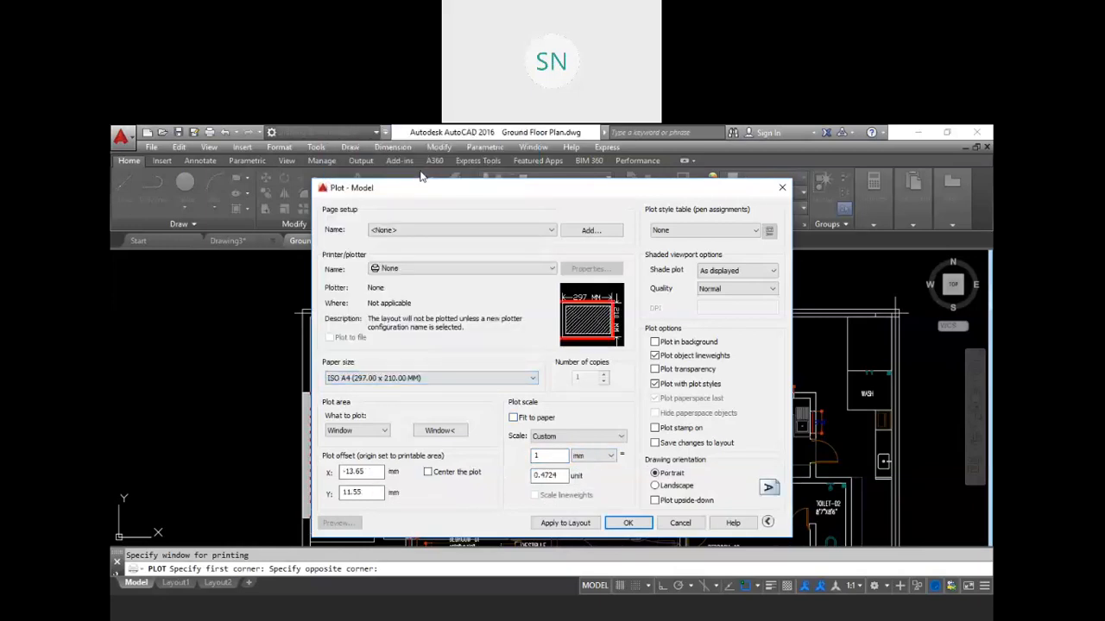
click(656, 485)
Set the custom plot scale to 1 inch = 12 units and center the plot on the paper
drag(560, 475, 510, 479)
text(12)
click(542, 455)
click(593, 456)
click(587, 467)
drag(565, 475, 502, 475)
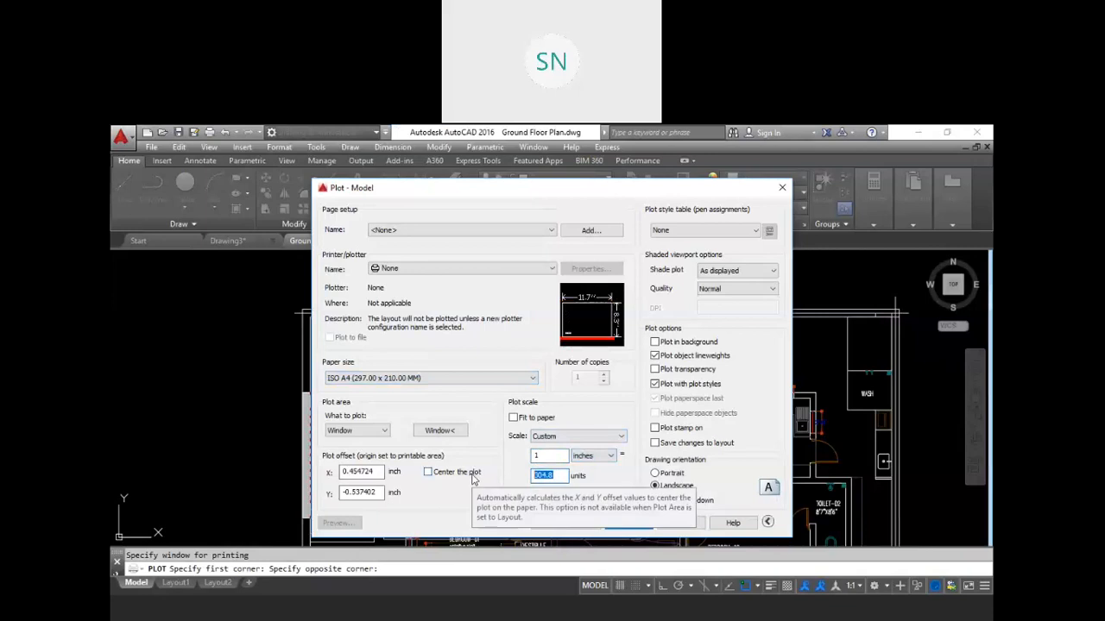
text(12)
click(546, 456)
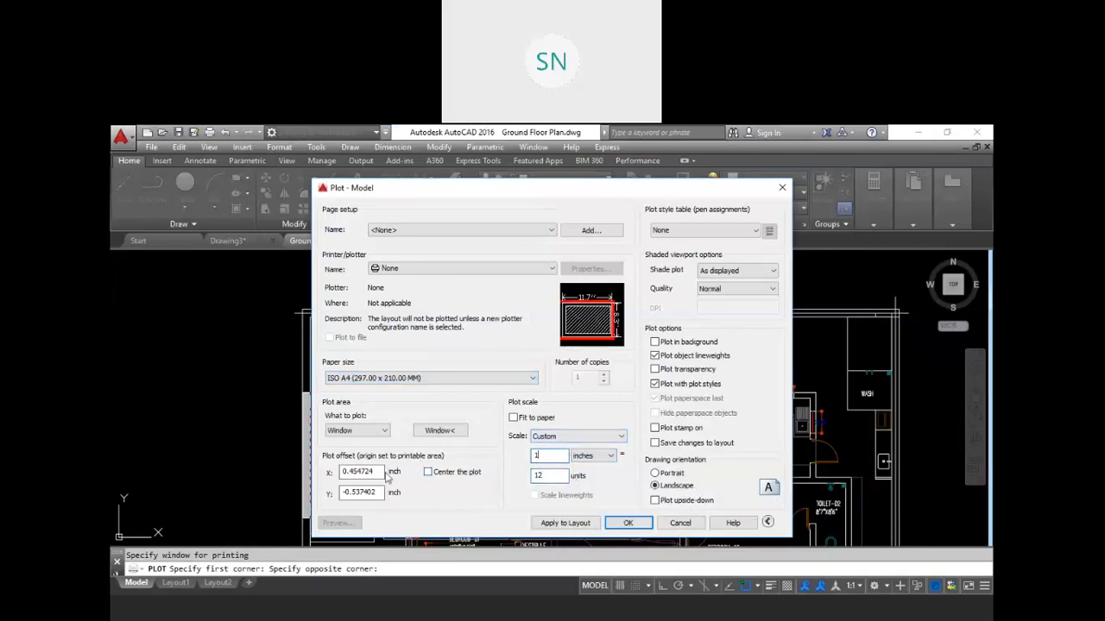
click(428, 473)
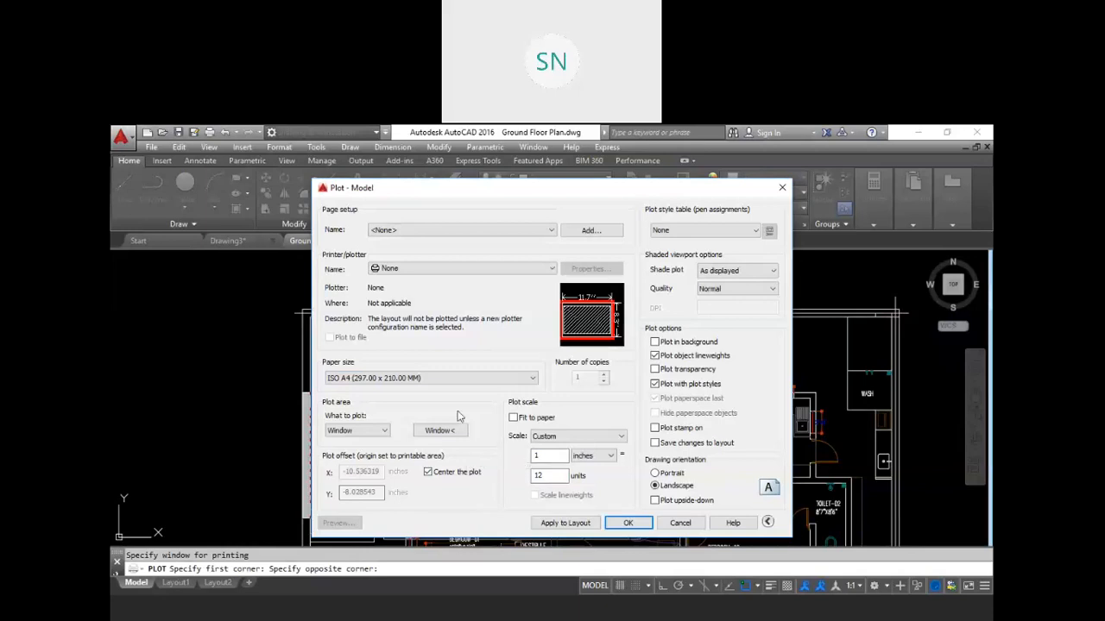
Redefine the window plot area from opposite corners of the rectangle framing the living room and staircase
click(440, 431)
click(640, 357)
middle_drag(540, 443, 568, 379)
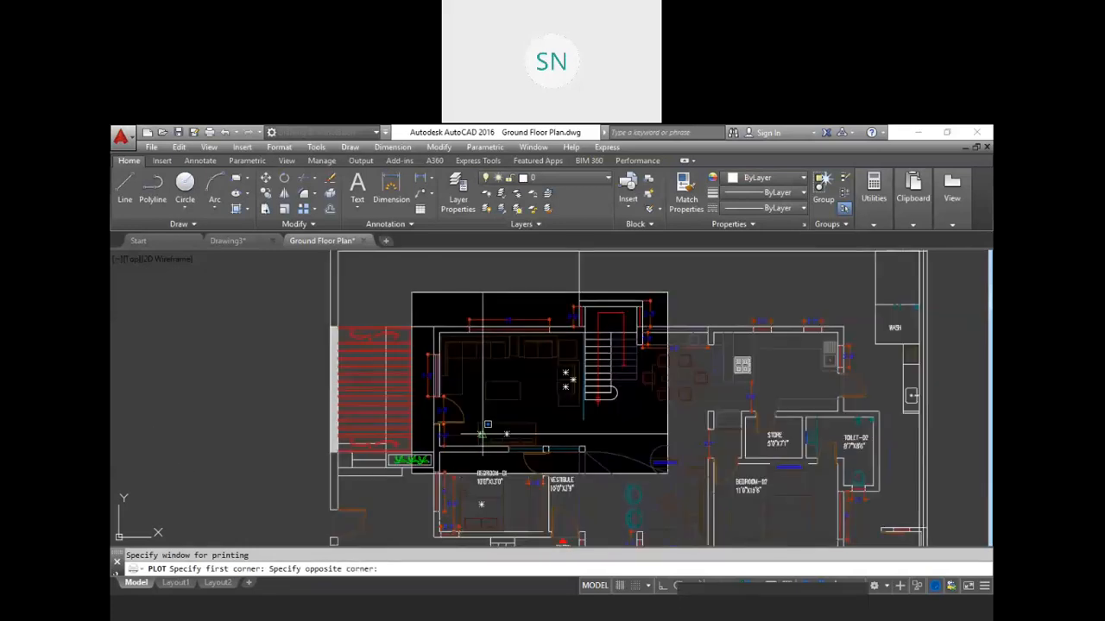
click(412, 475)
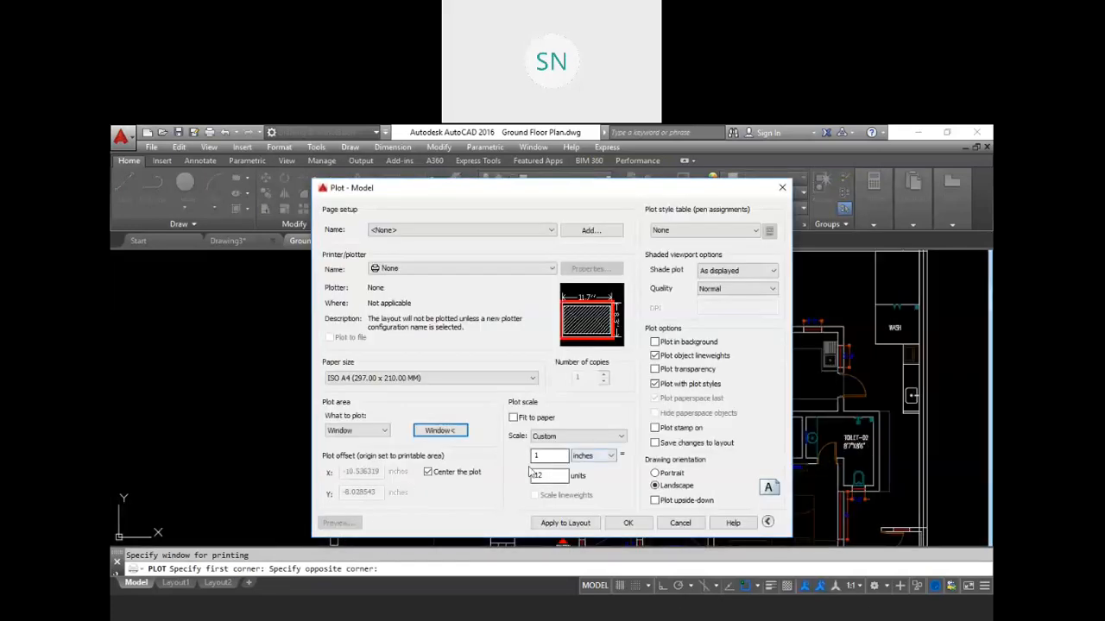
double_click(539, 475)
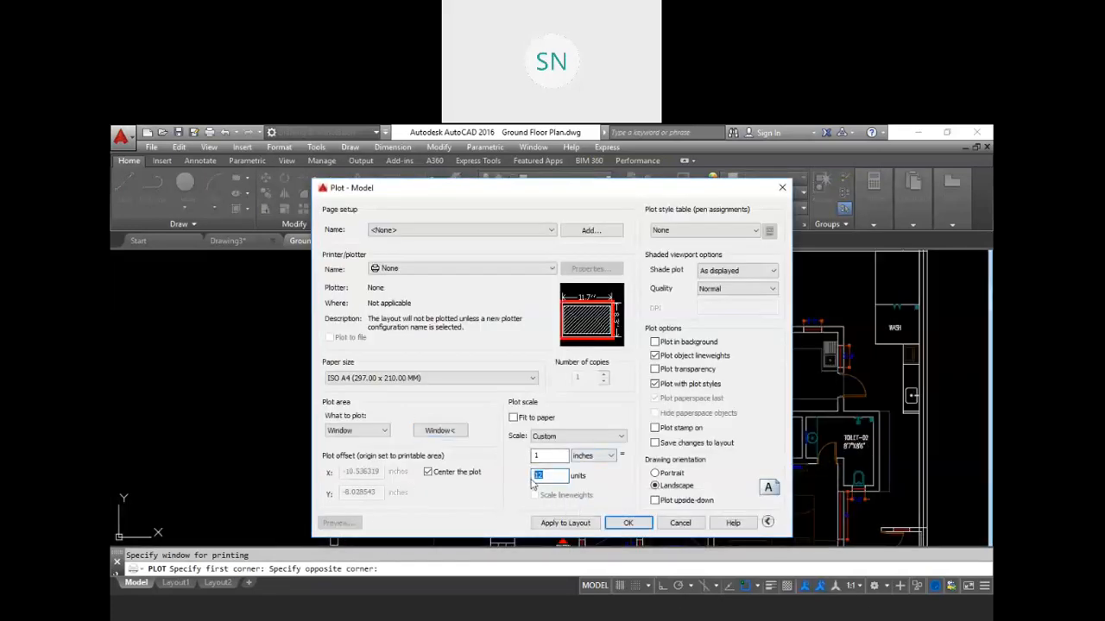
click(555, 454)
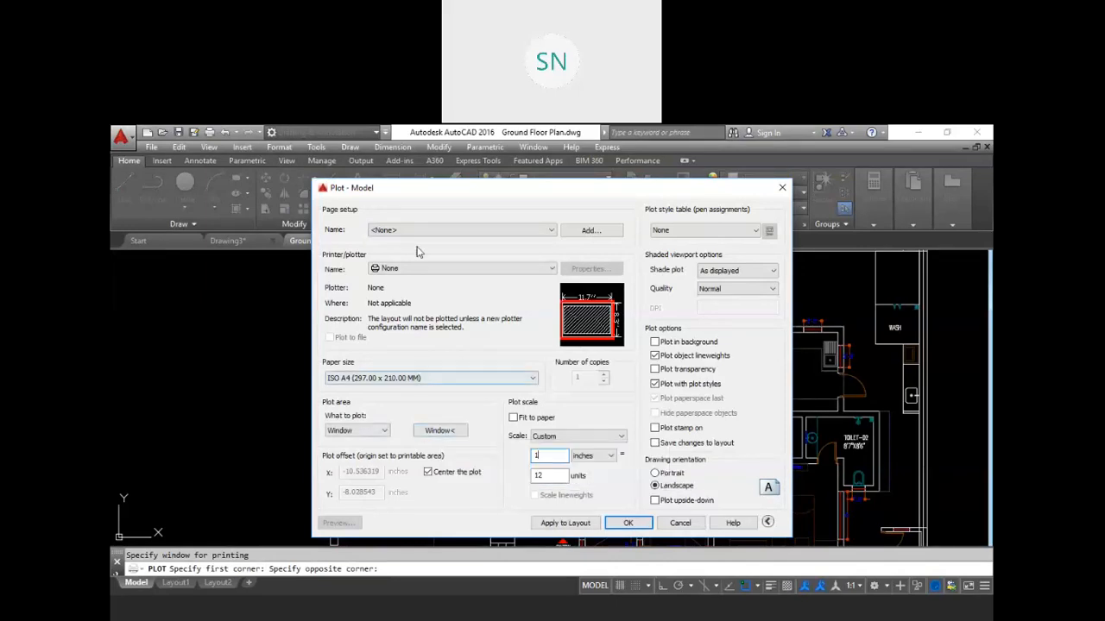
Choose DWG To PDF.pc3 as the plotter and preview the A4 plot despite the differing annotation scale
click(444, 271)
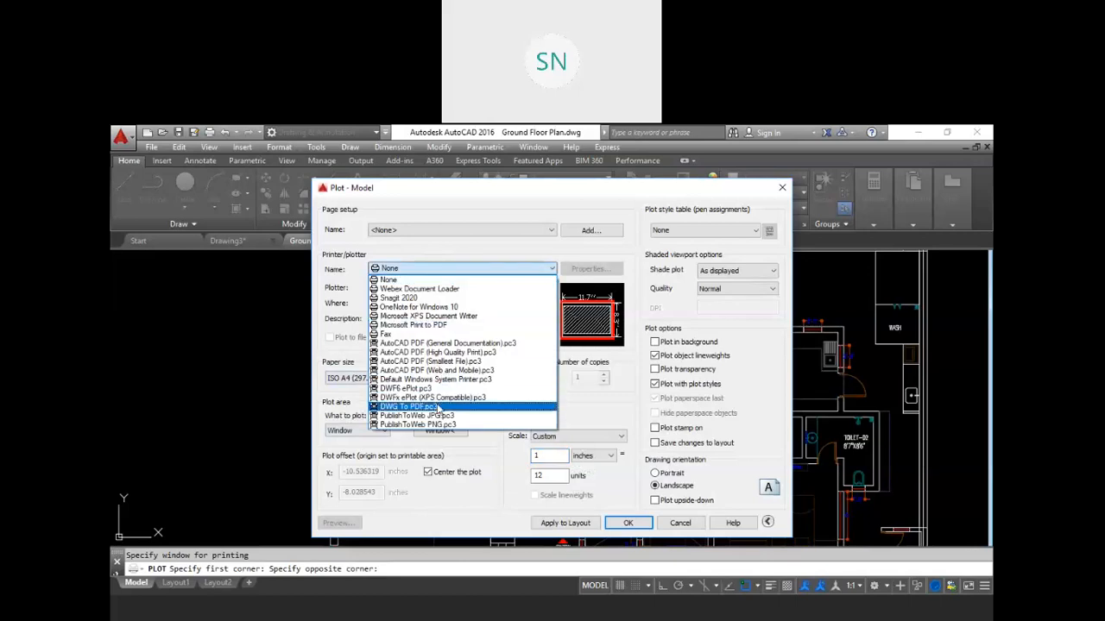
click(436, 404)
click(349, 523)
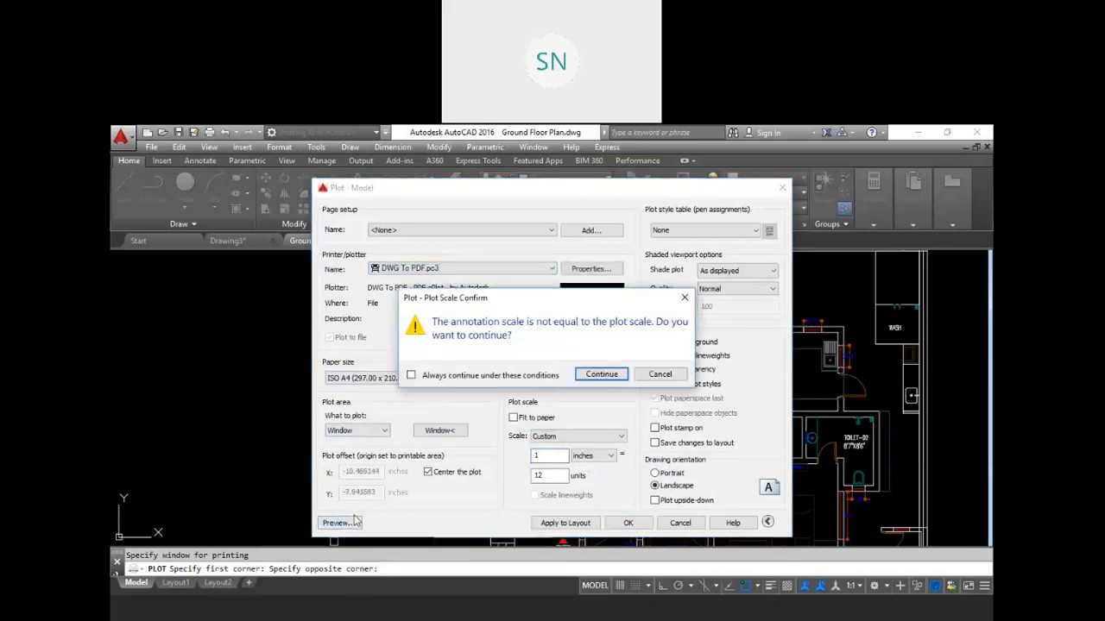
click(604, 374)
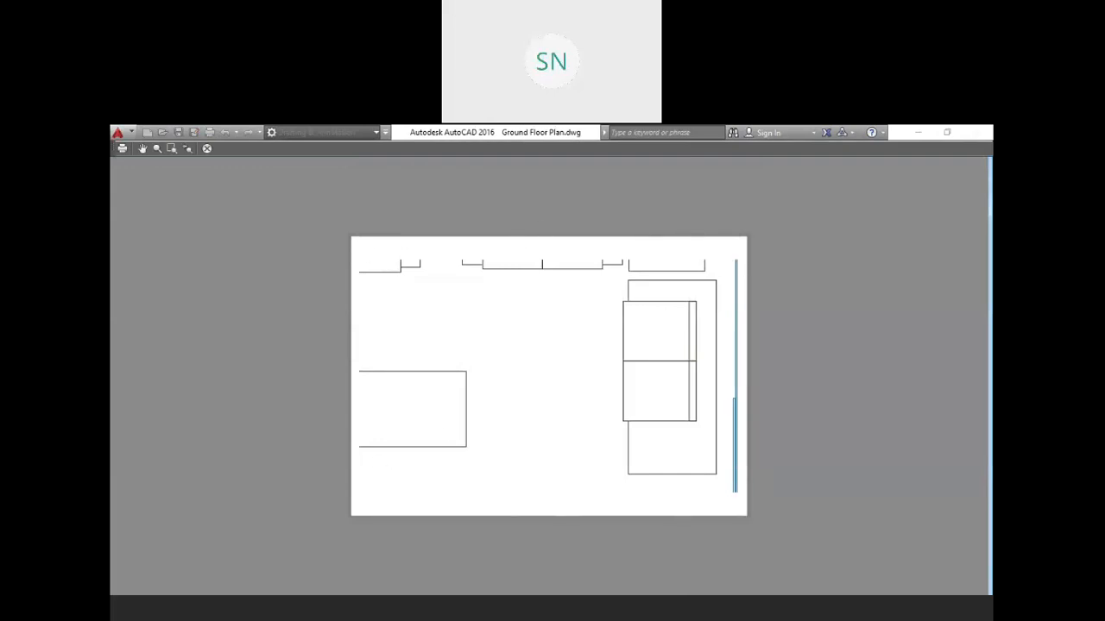
key(Escape)
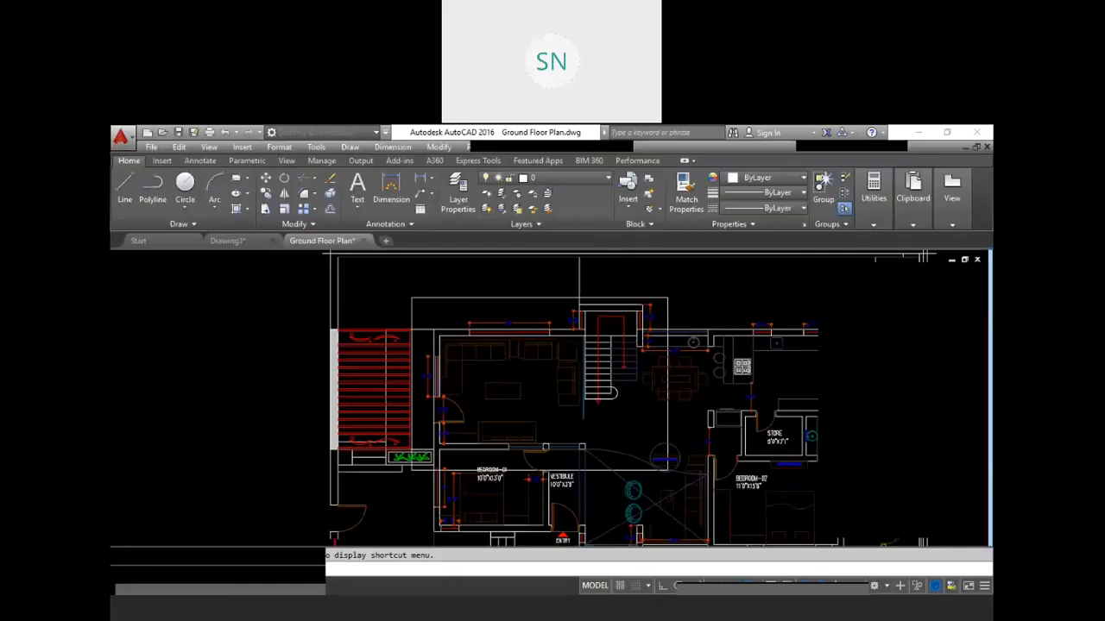
Change the paper size to ISO A1 (841.00 x 594.00 MM)
click(447, 380)
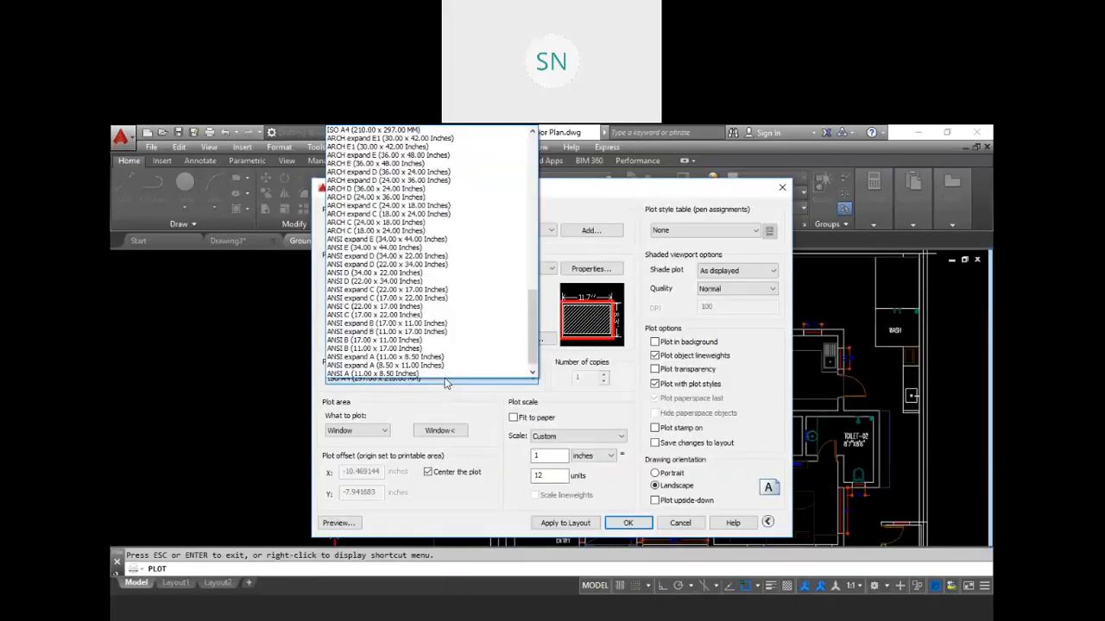
scroll(429, 283, up, 3)
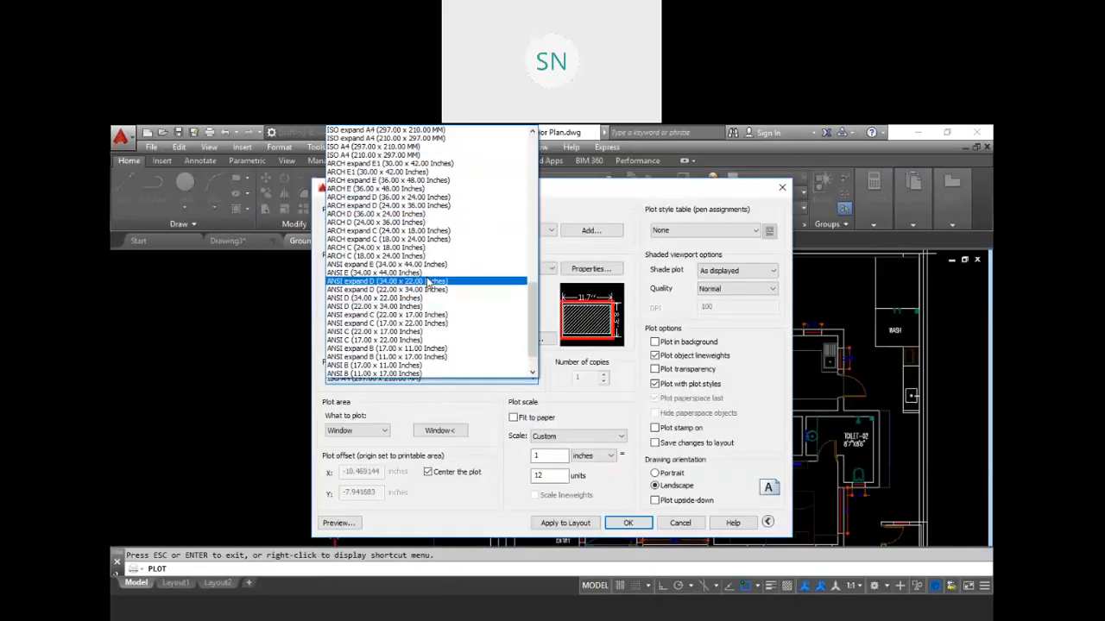
scroll(429, 277, up, 5)
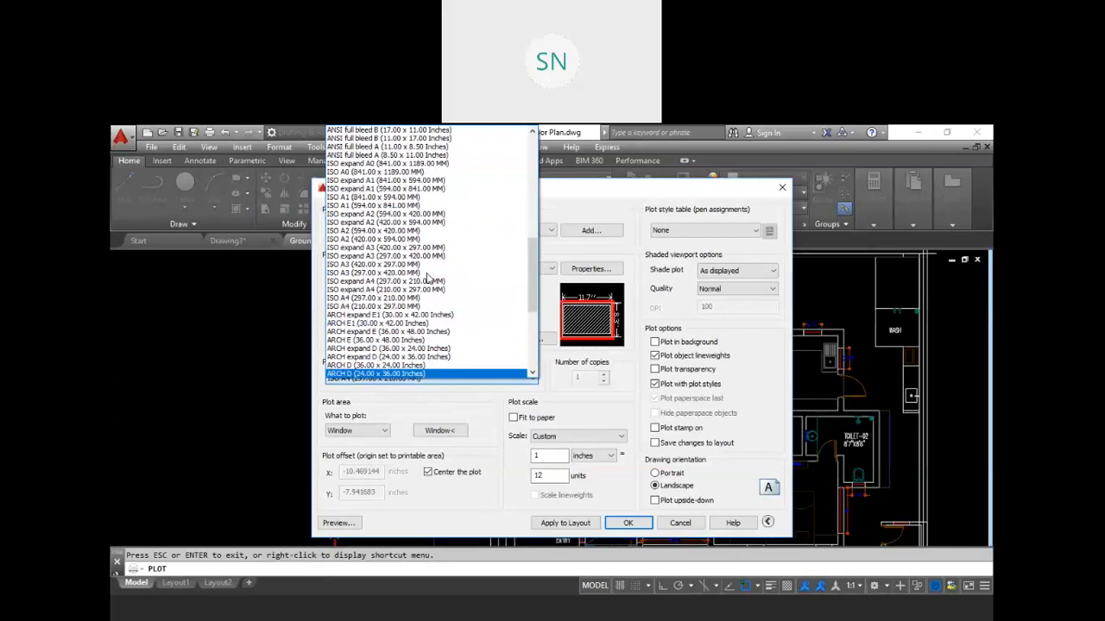
scroll(428, 277, up, 4)
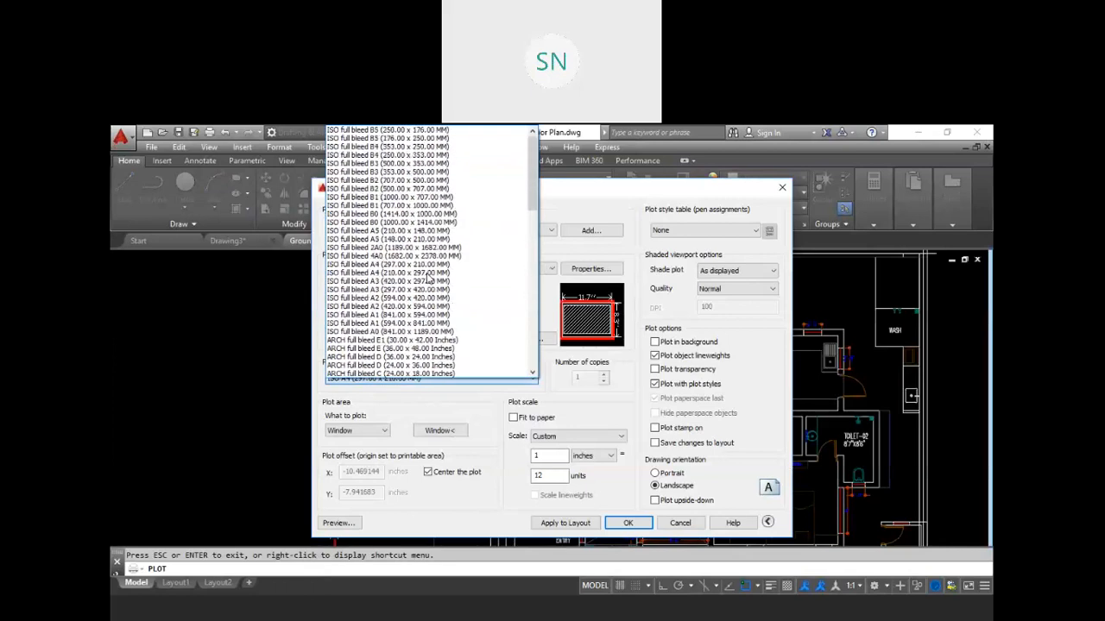
scroll(429, 278, down, 15)
scroll(425, 278, down, 1)
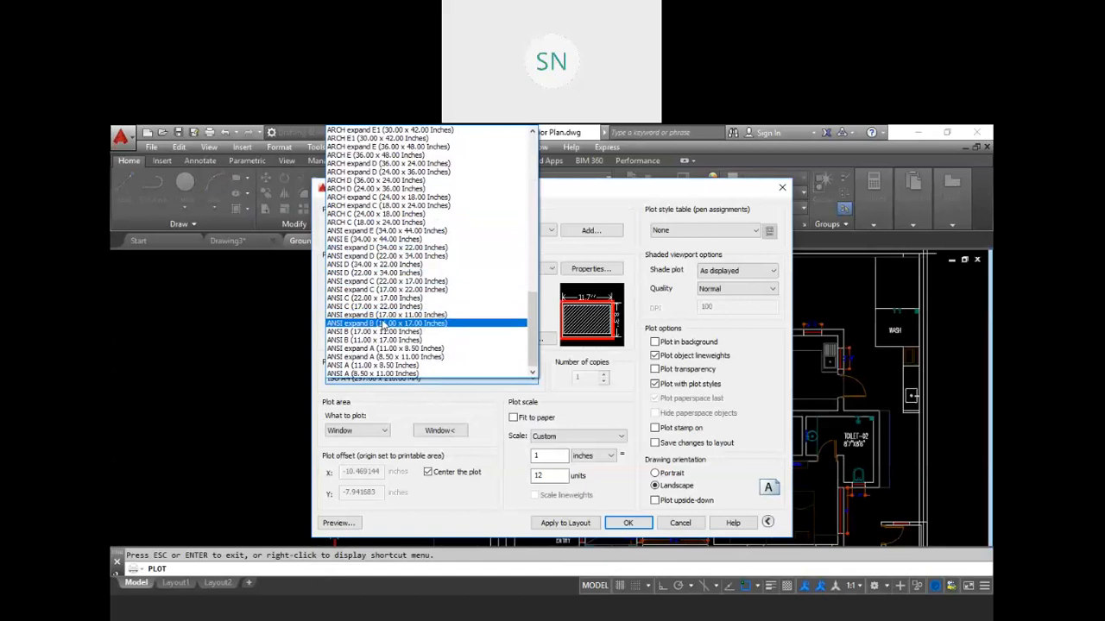
scroll(383, 325, up, 8)
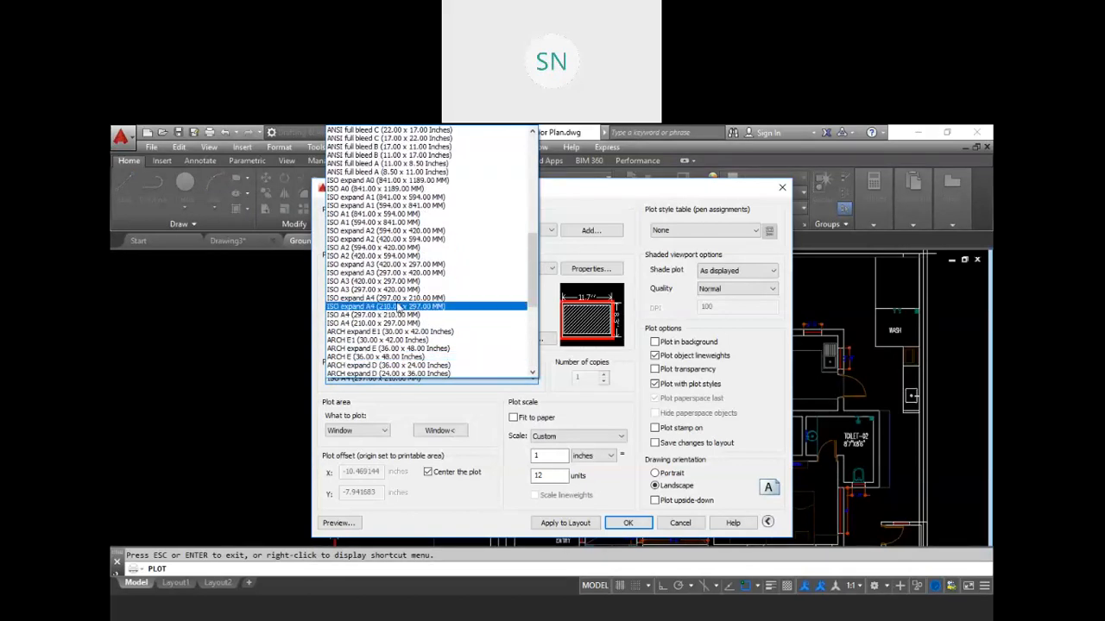
scroll(378, 320, up, 1)
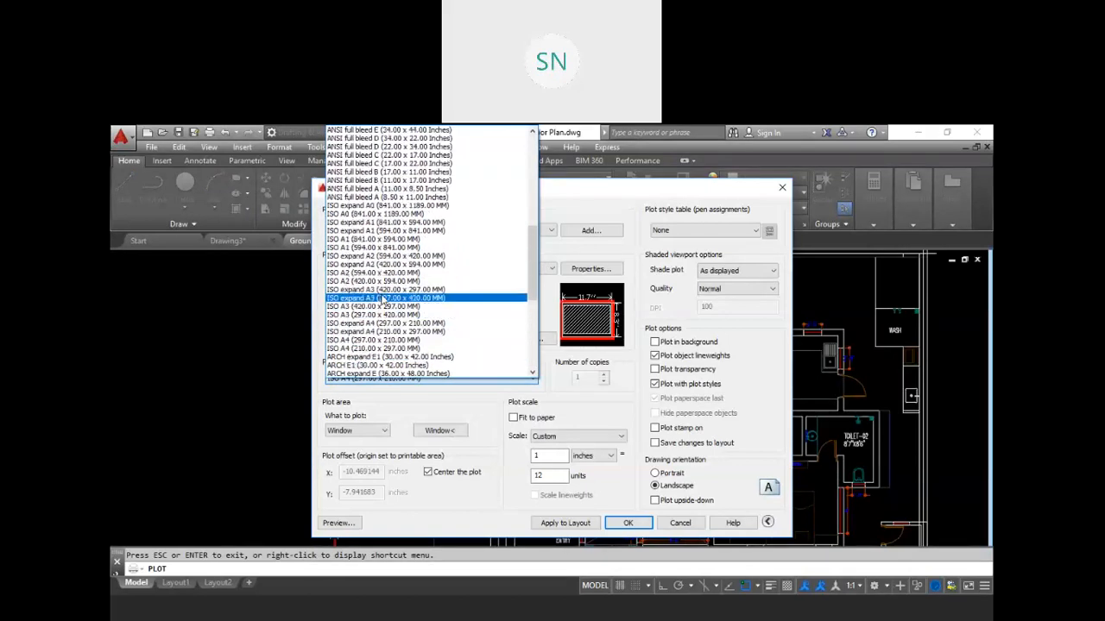
click(385, 240)
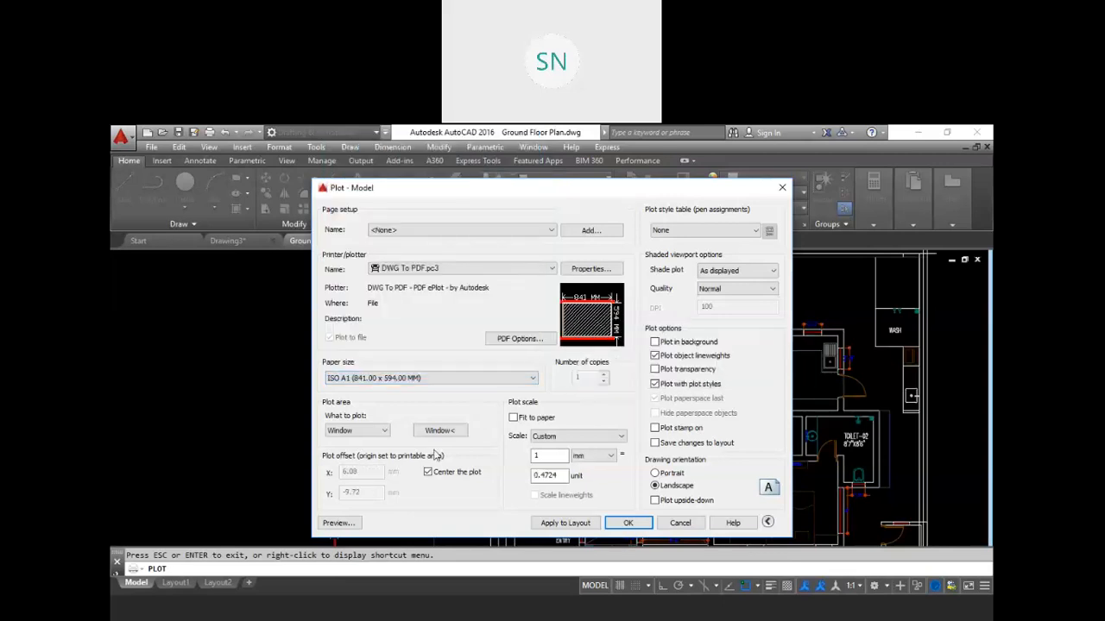
Preview the A1 plot of the living room and staircase, then leave the plot settings without plotting
click(338, 523)
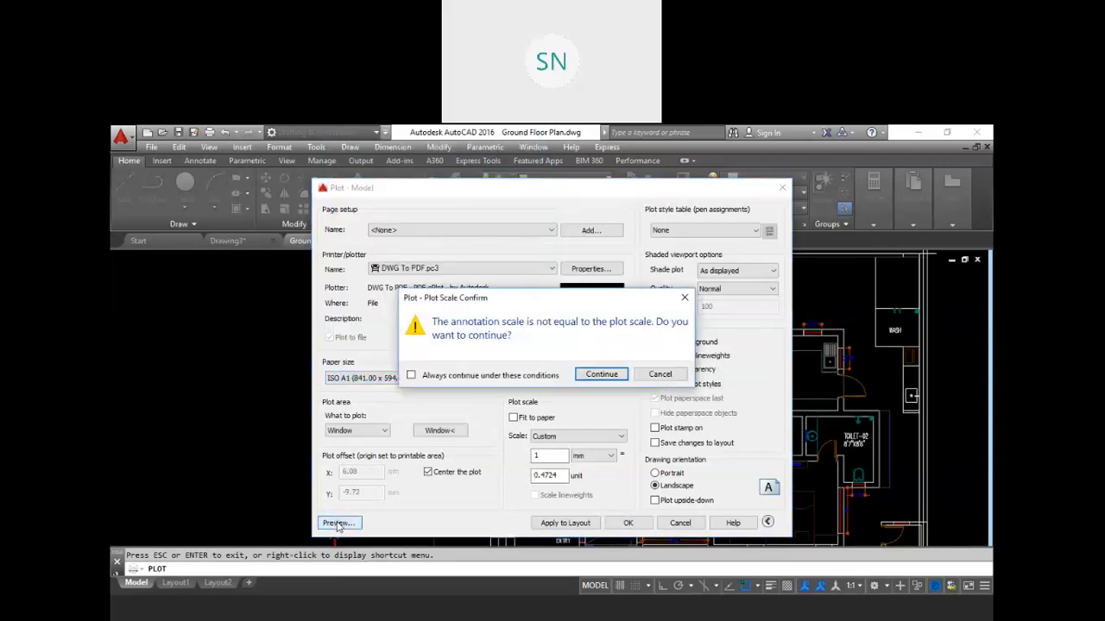
click(602, 378)
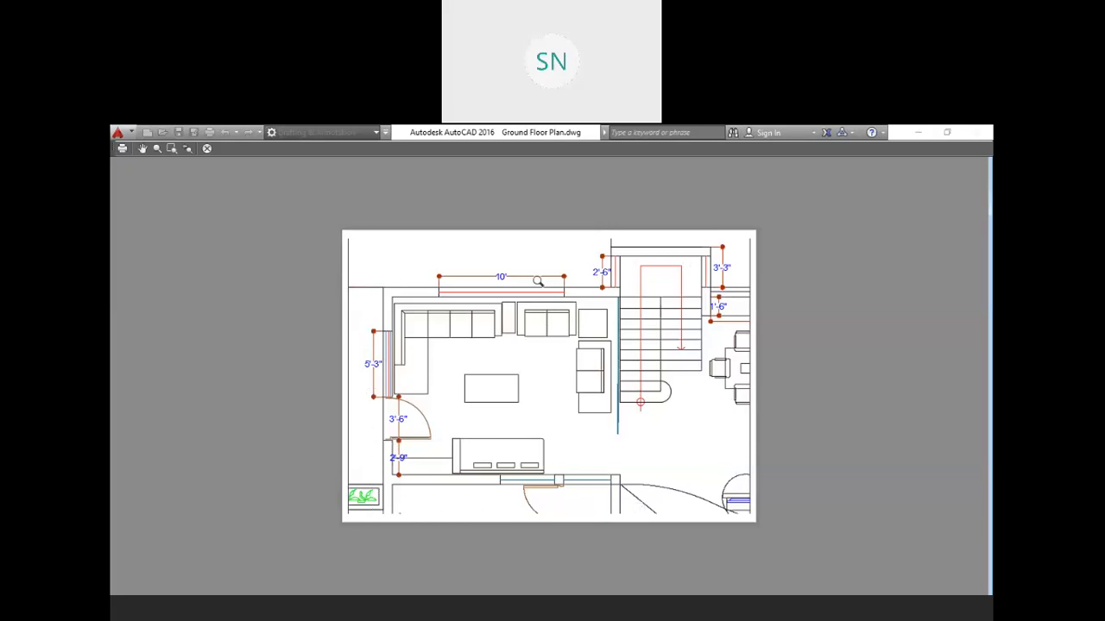
key(Escape)
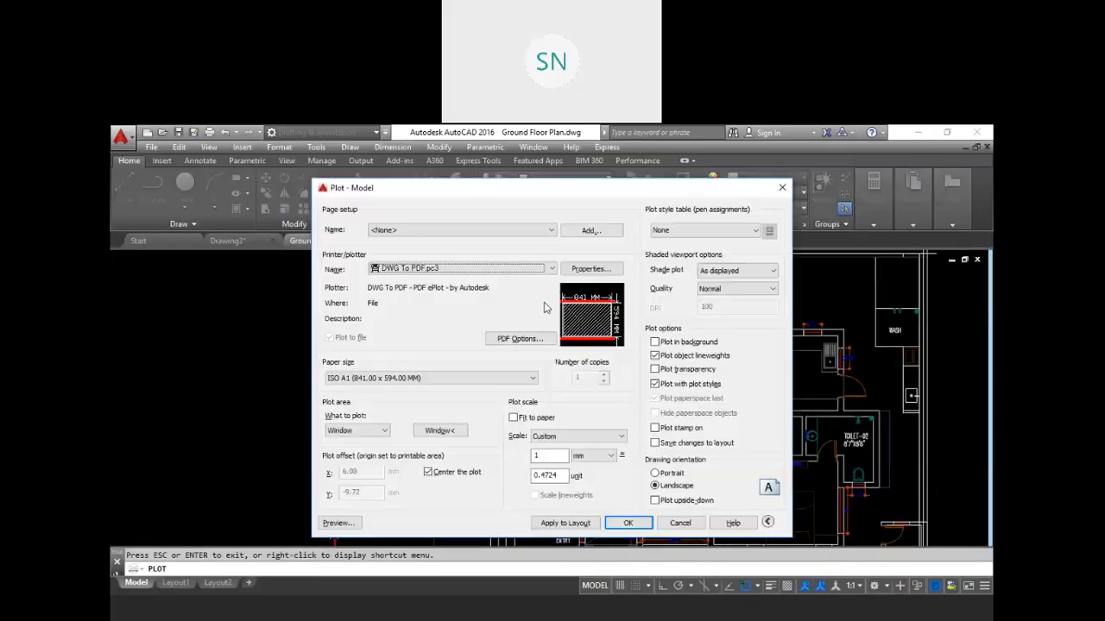
key(Escape)
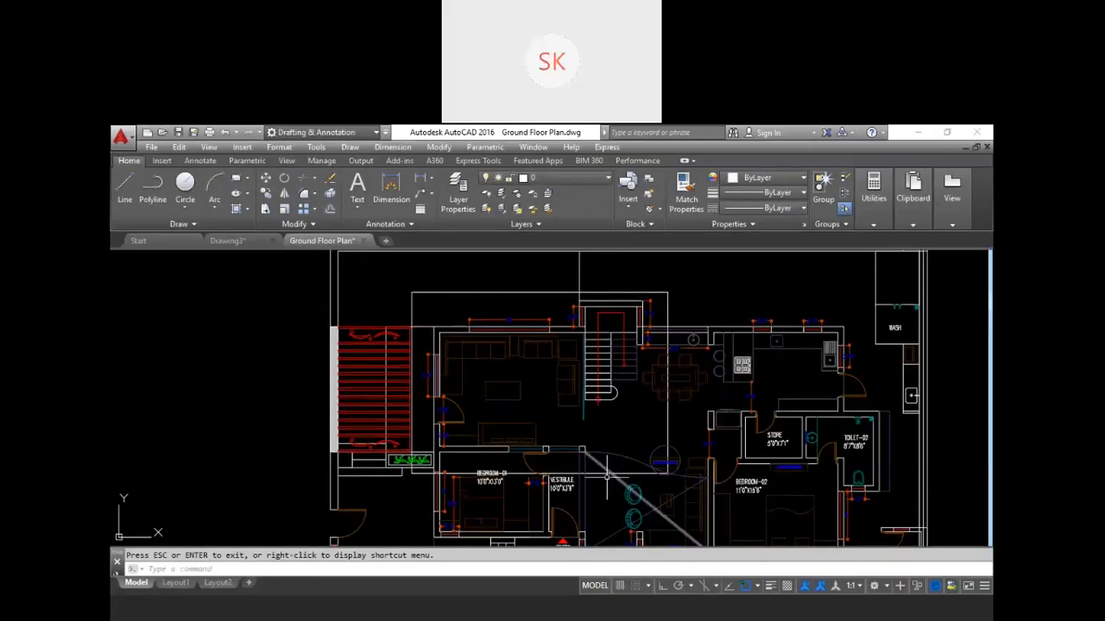
Copy the rectangle around the living room sideways so the copy frames the dining area, kitchen, store and Toilet-02
key(Escape)
text(co)
key(Return)
click(679, 298)
click(664, 291)
key(Return)
click(699, 268)
middle_drag(760, 263, 589, 259)
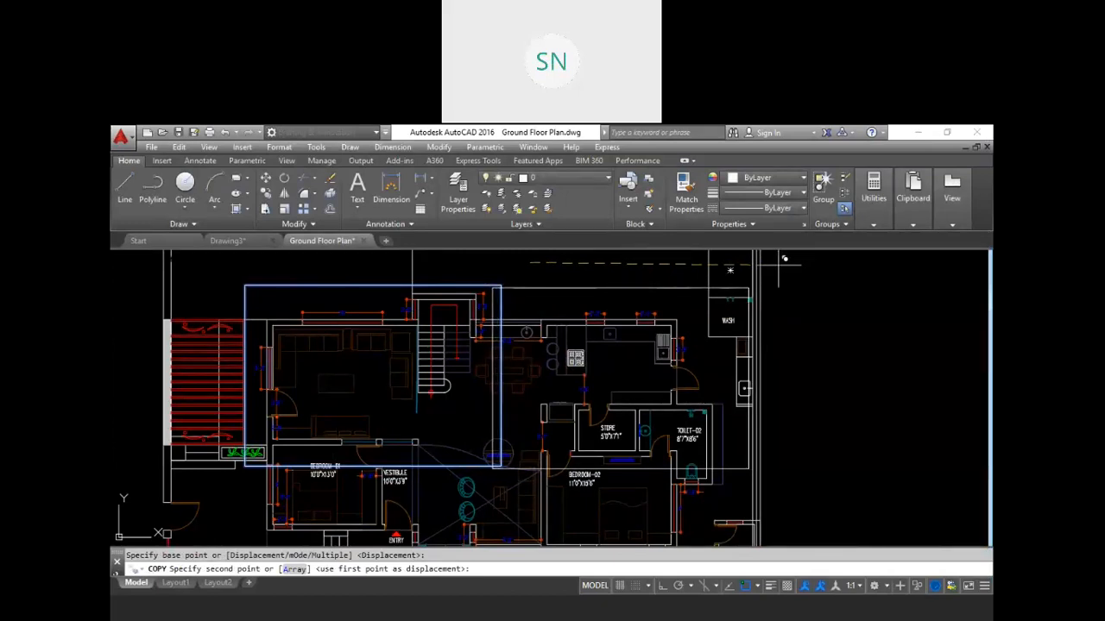
key(Escape)
Copy both upper rectangles straight down so the copies frame the lower half of the floor plan
middle_drag(508, 493, 624, 393)
key(space)
click(630, 321)
click(584, 318)
key(space)
click(578, 318)
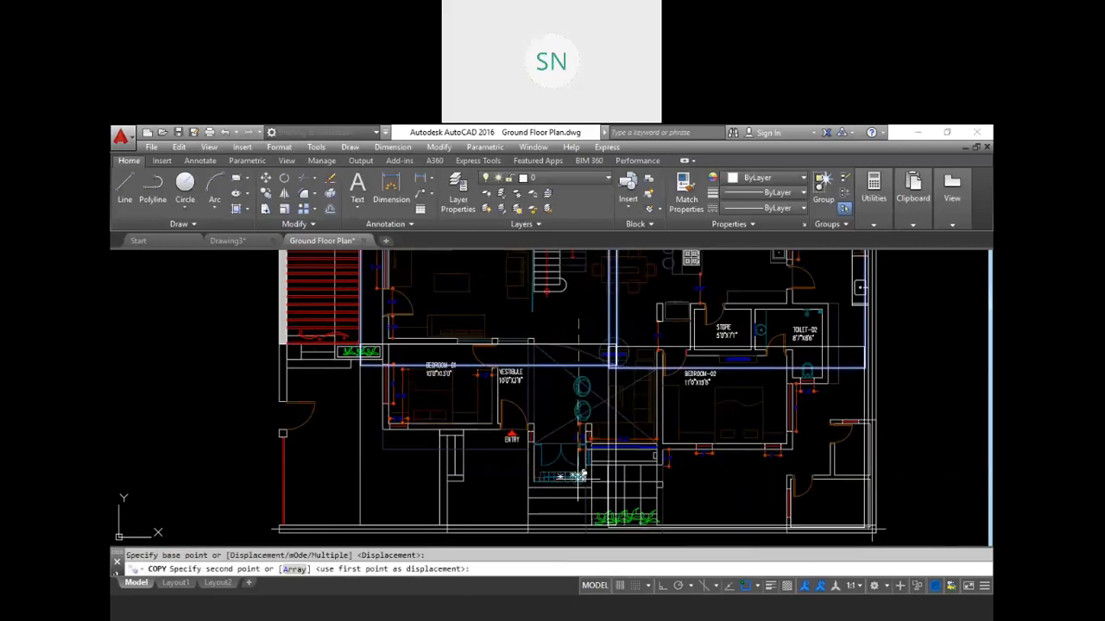
key(Escape)
Examine how the rectangles divide the floor plan into sheets and where their edges overlap
middle_drag(425, 349, 430, 387)
scroll(430, 388, up, 2)
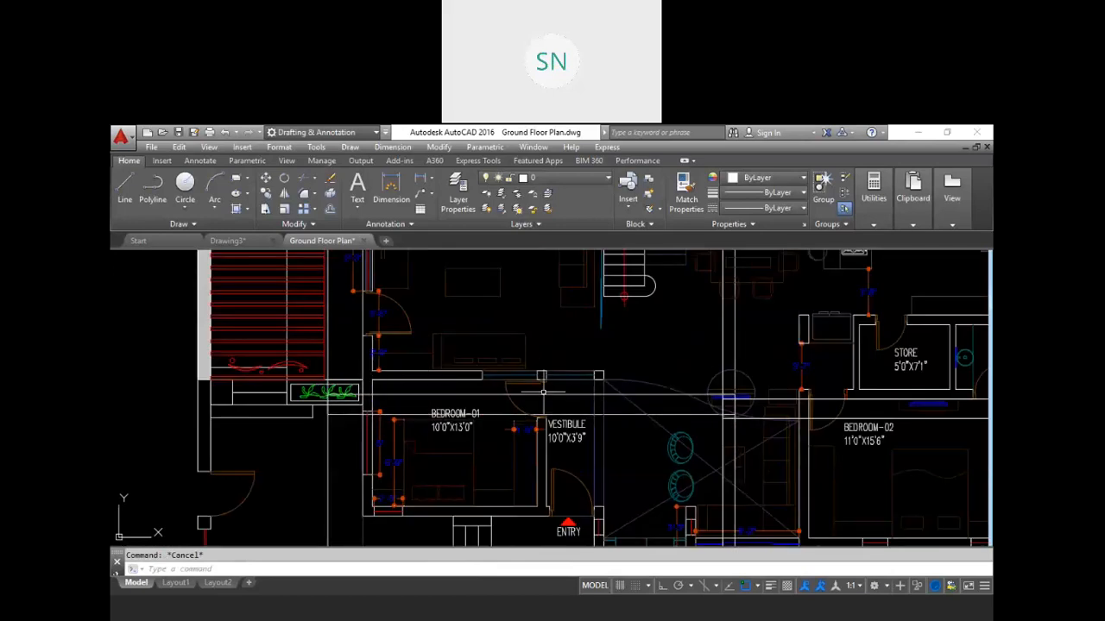
scroll(652, 400, down, 5)
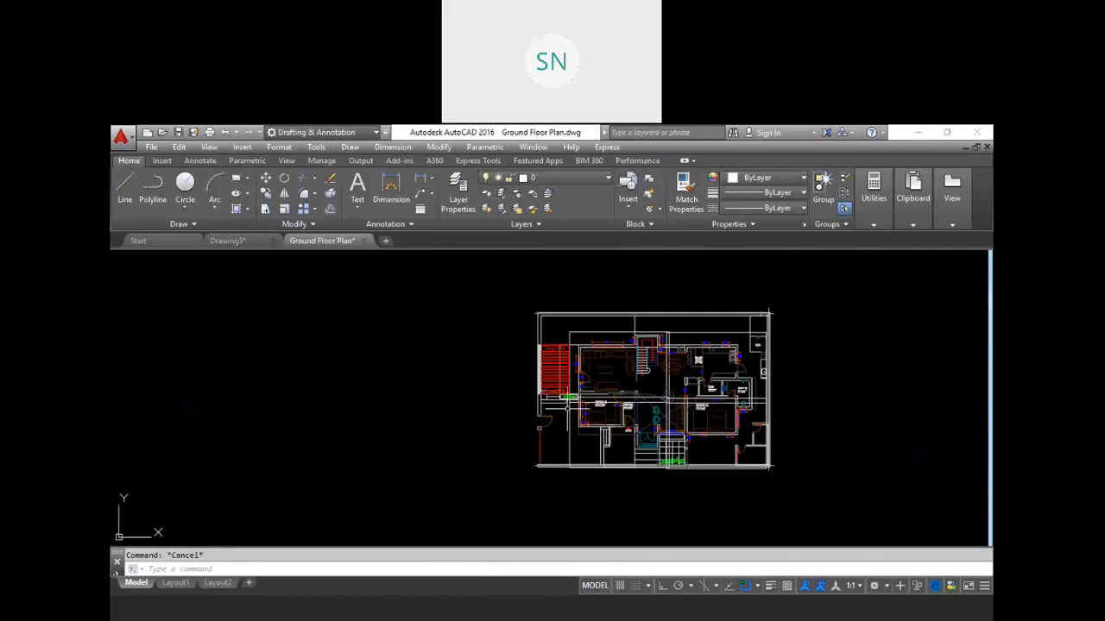
scroll(596, 396, up, 3)
middle_drag(653, 358, 579, 379)
scroll(577, 380, down, 2)
scroll(579, 379, up, 2)
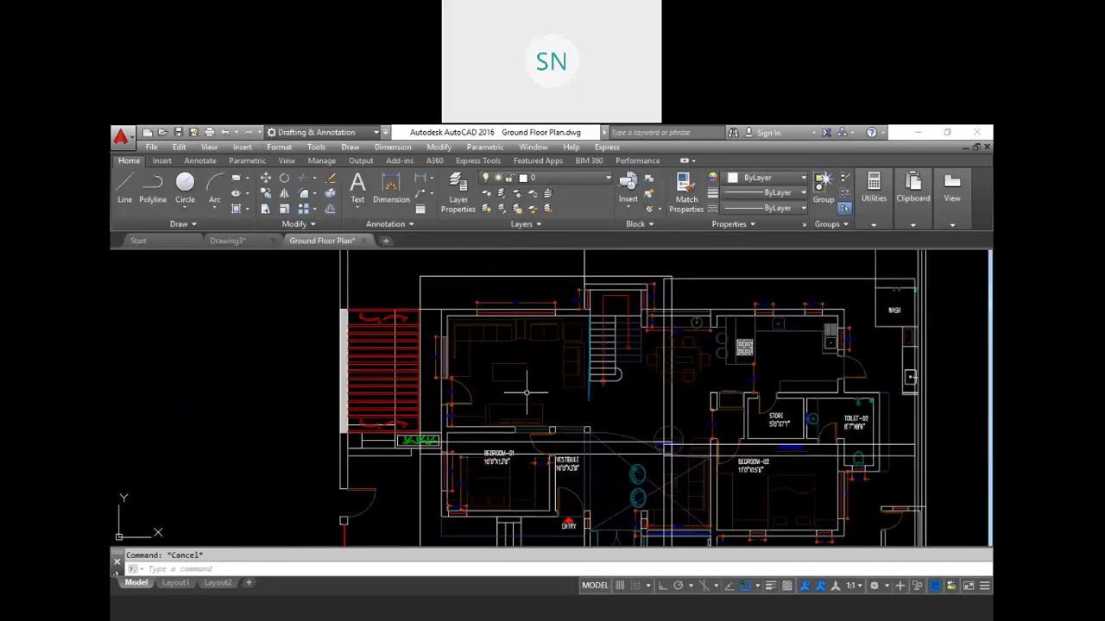
middle_drag(604, 380, 567, 377)
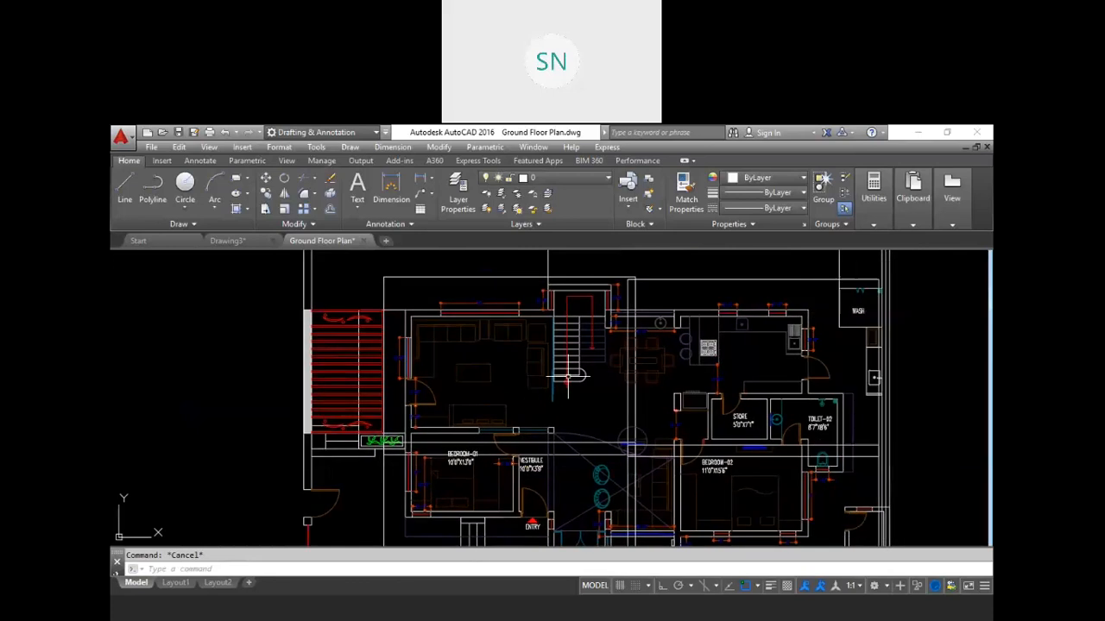
scroll(625, 308, up, 2)
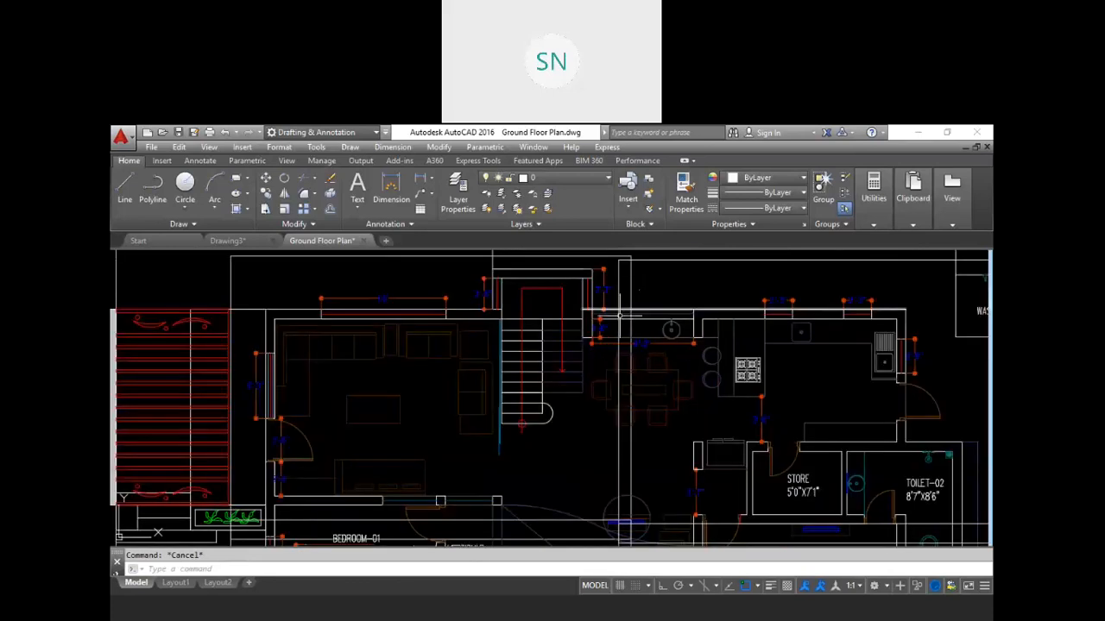
scroll(626, 308, down, 2)
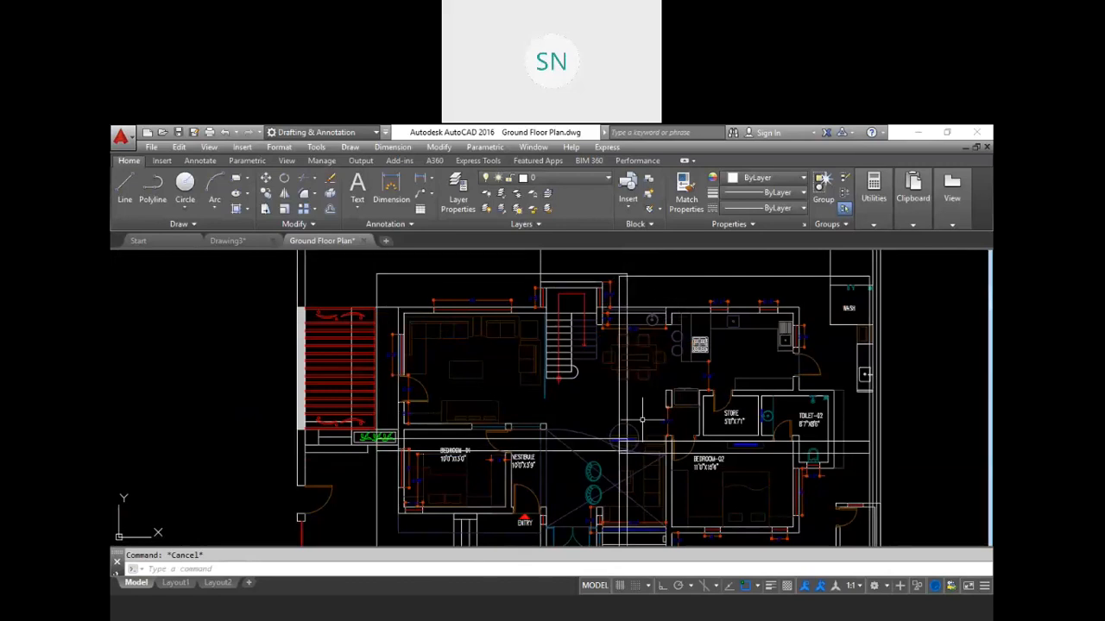
scroll(642, 420, down, 2)
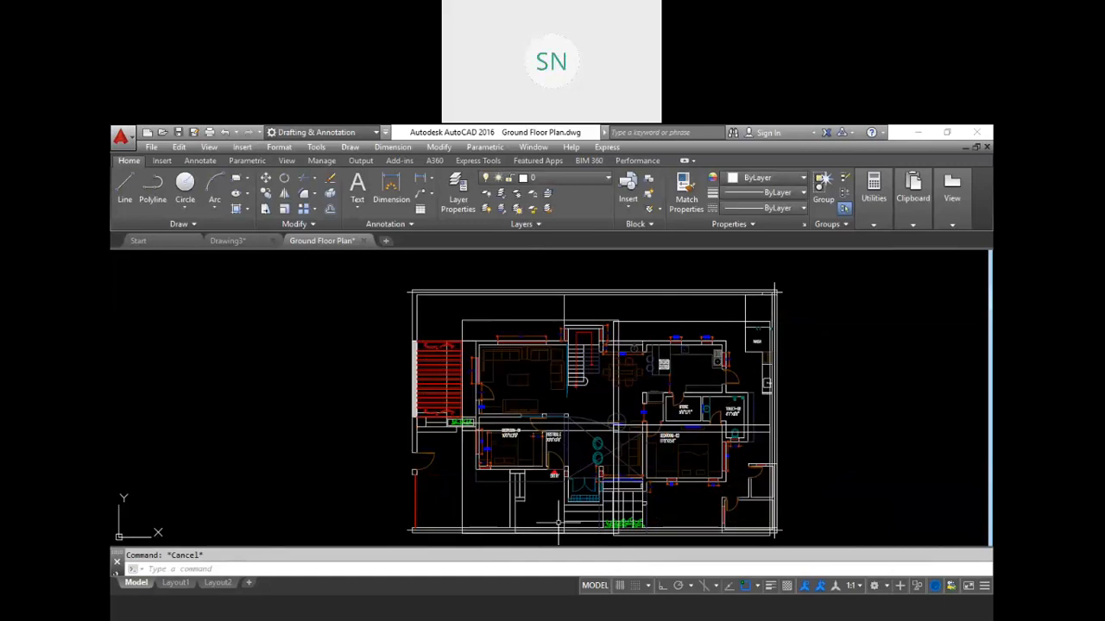
Erase the two upper rectangles and the lower-left rectangle from the floor plan
scroll(634, 320, up, 3)
click(619, 304)
click(580, 328)
key(Delete)
scroll(584, 386, down, 4)
scroll(601, 307, up, 2)
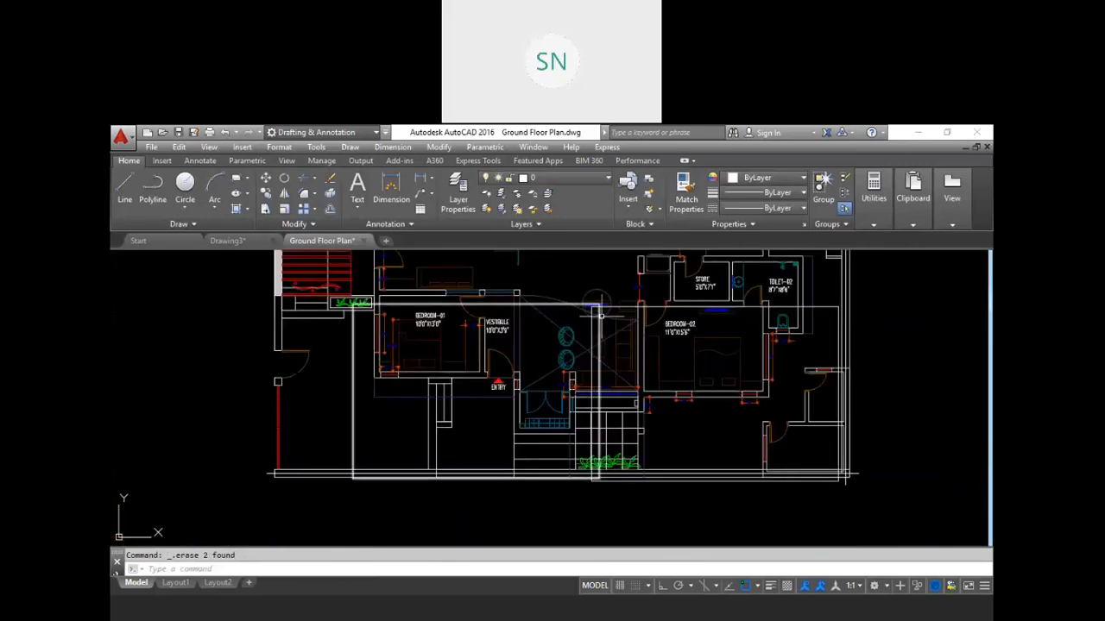
click(615, 374)
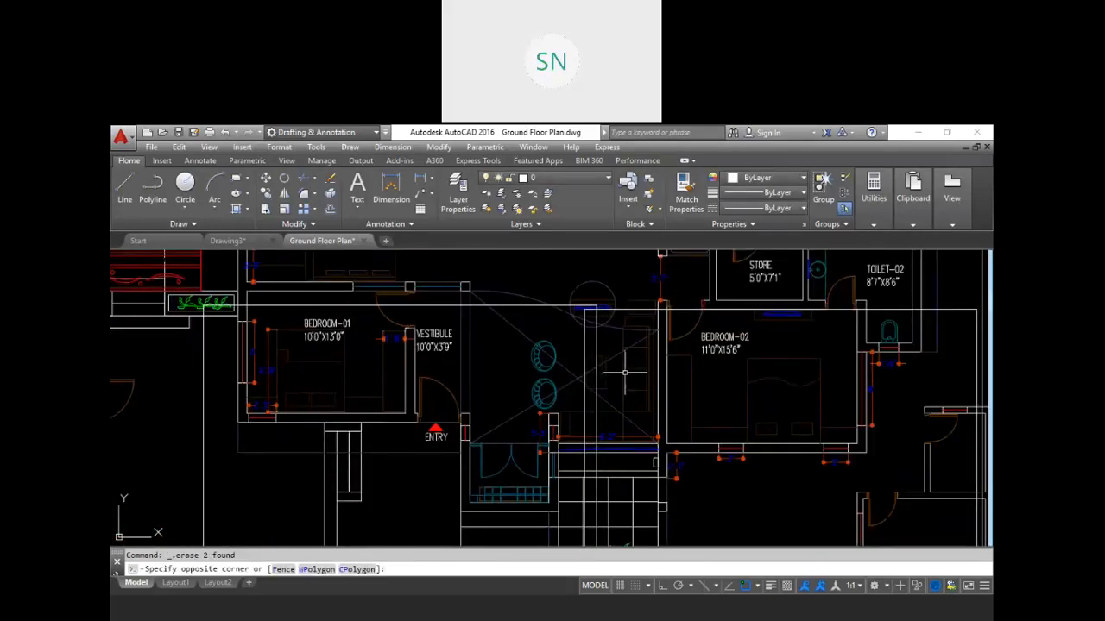
click(576, 321)
key(Delete)
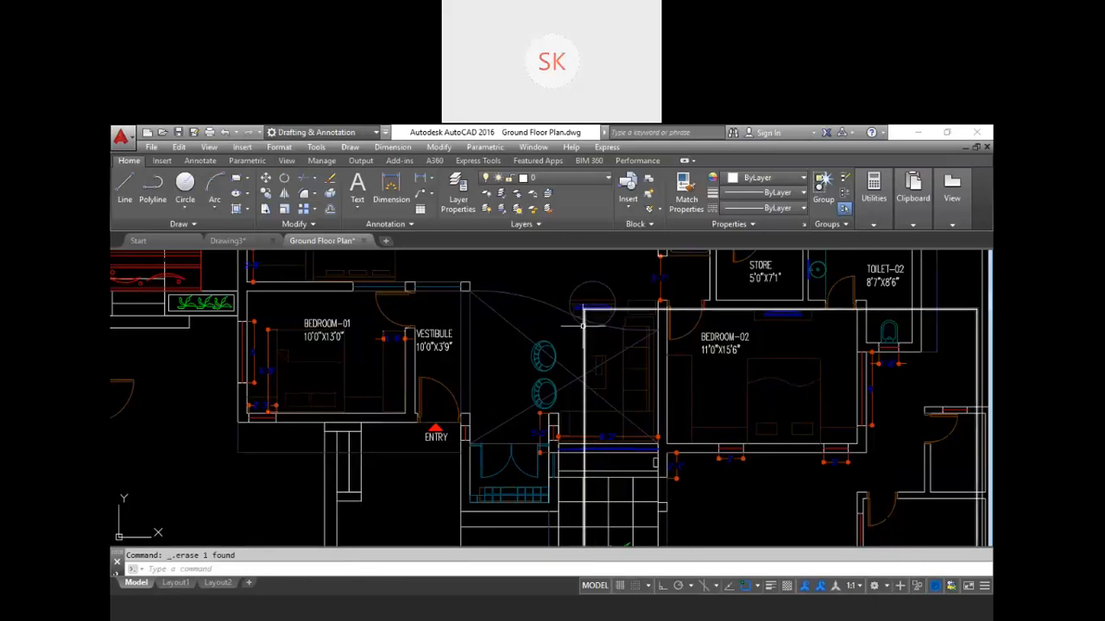
Open the plot settings for the model, turn off Fit to paper and select the custom scale's units value
scroll(586, 335, down, 2)
scroll(604, 337, down, 2)
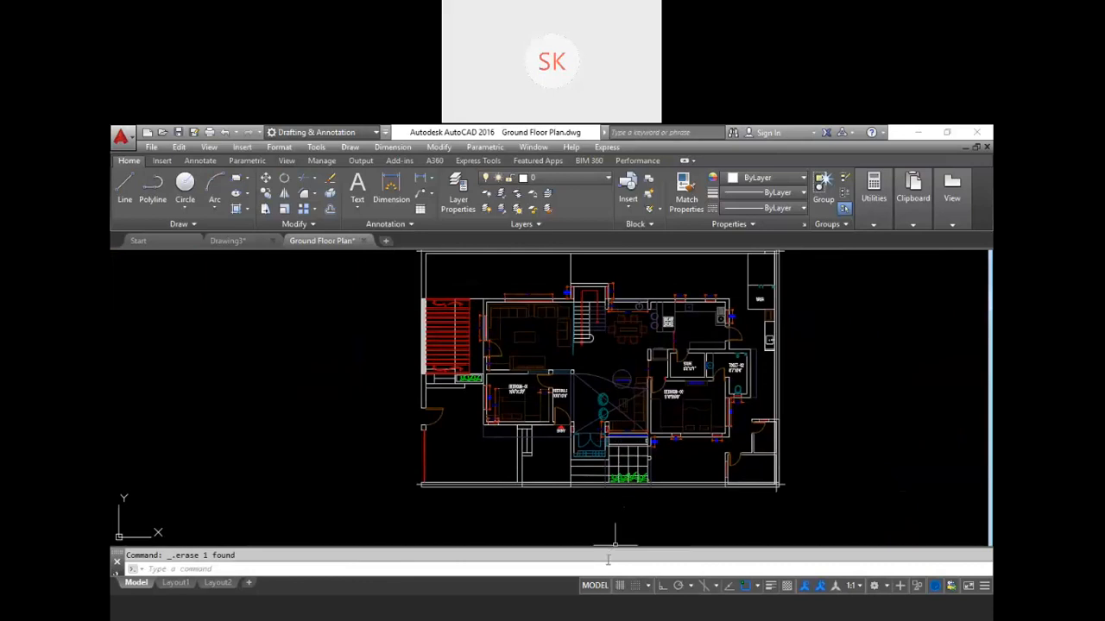
text(u)
key(Return)
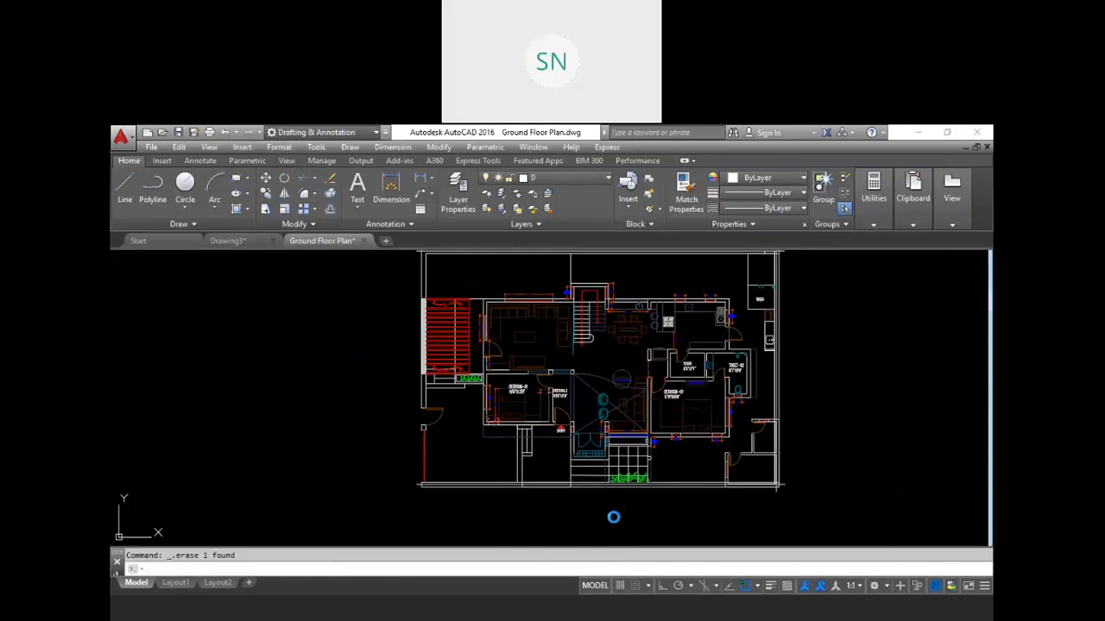
click(526, 393)
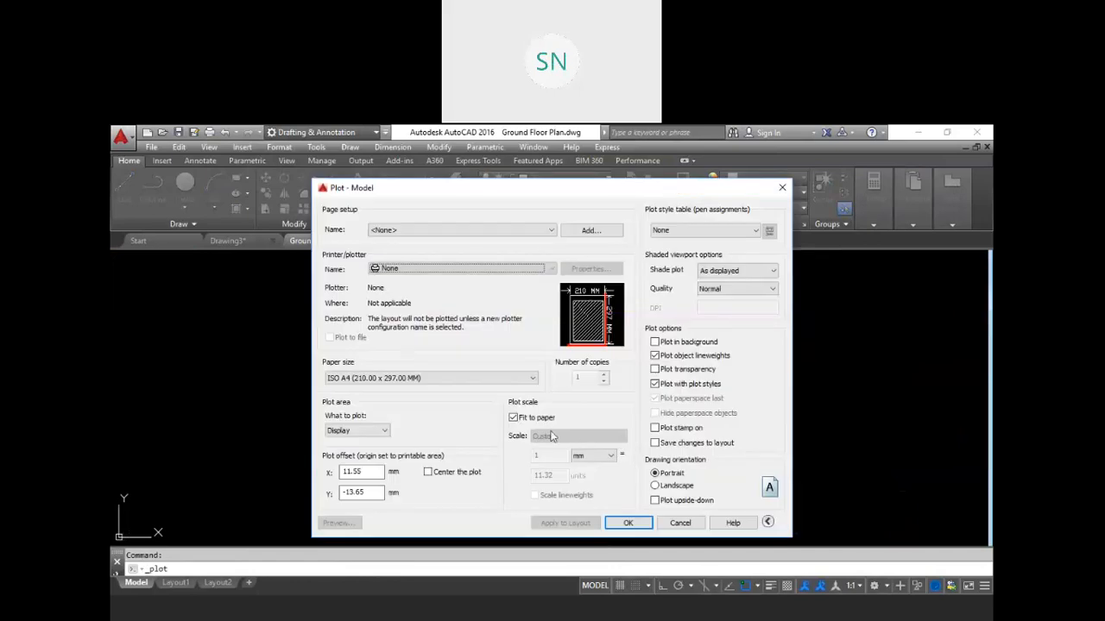
click(514, 418)
drag(554, 476, 523, 477)
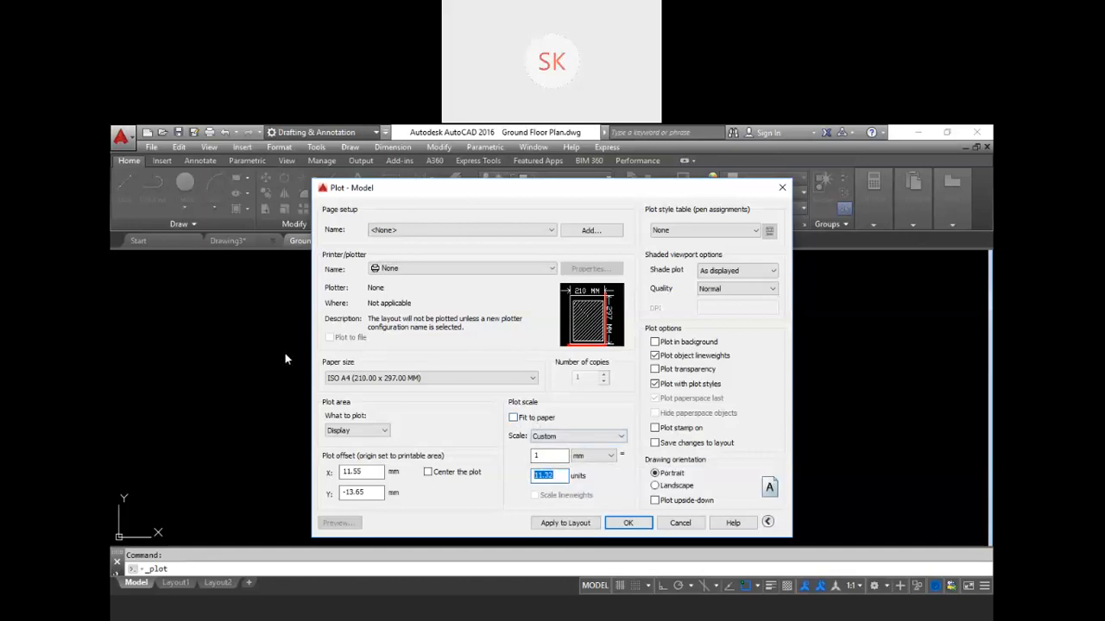
click(602, 234)
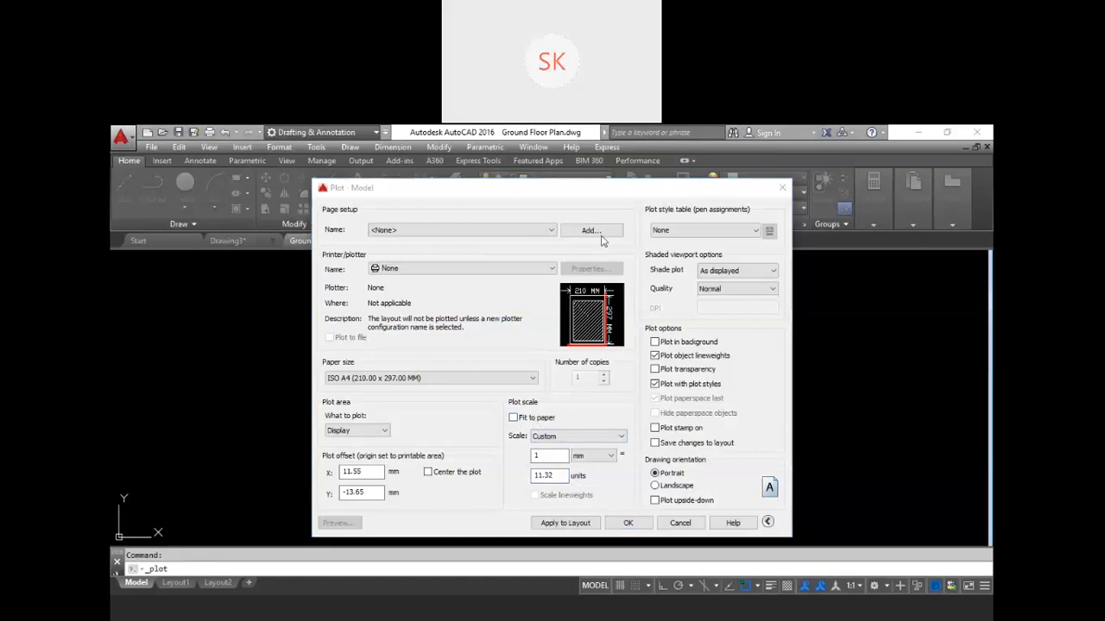
drag(565, 191, 597, 233)
click(753, 223)
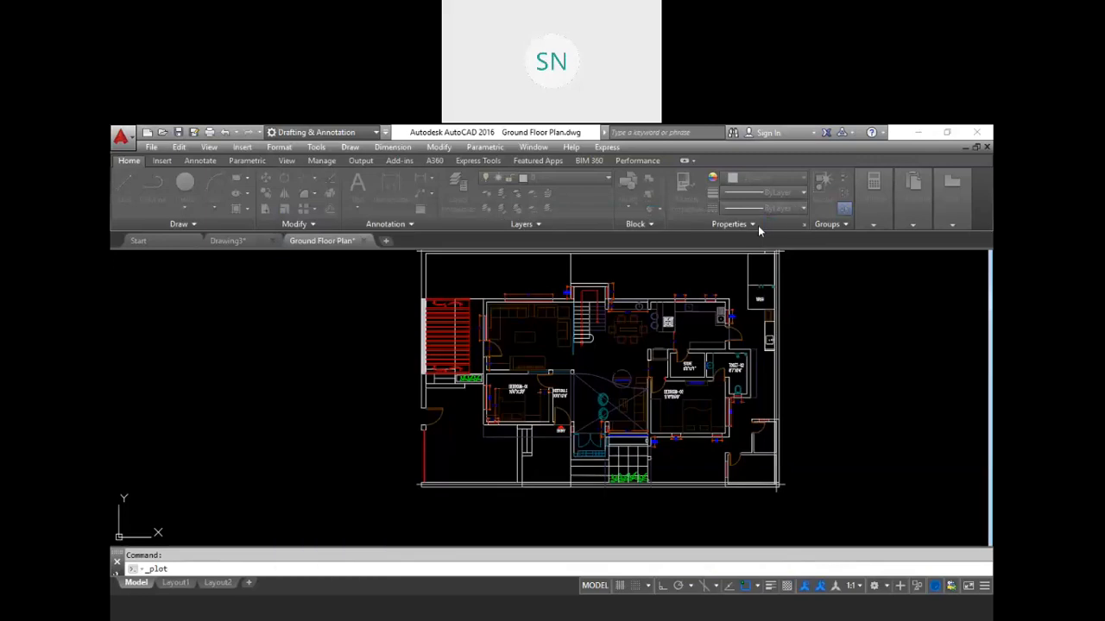
scroll(627, 371, down, 2)
middle_drag(628, 370, 636, 371)
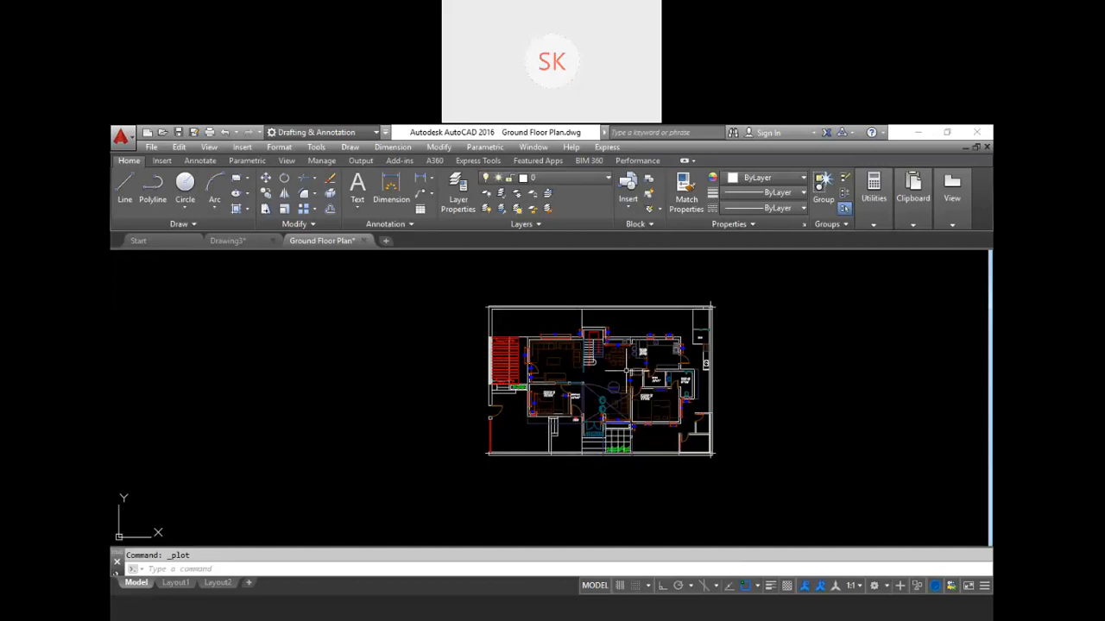
middle_drag(626, 371, 598, 372)
key(Escape)
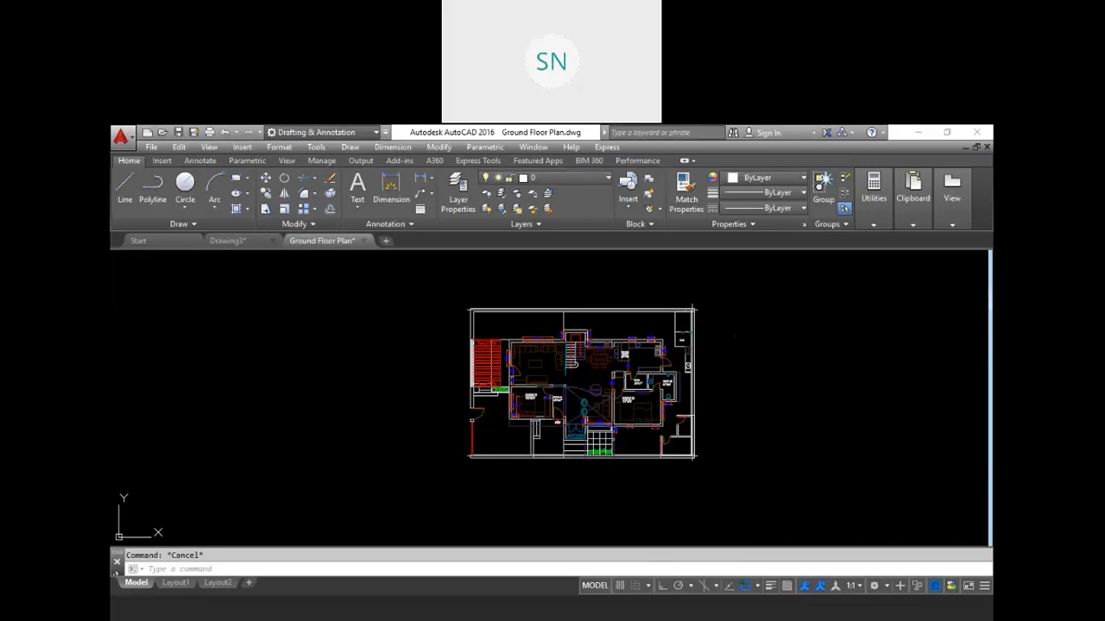
Open the Tool Palettes and insert a metric Hex Nut from the Mechanical palette beside the floor plan
key(ctrl+3)
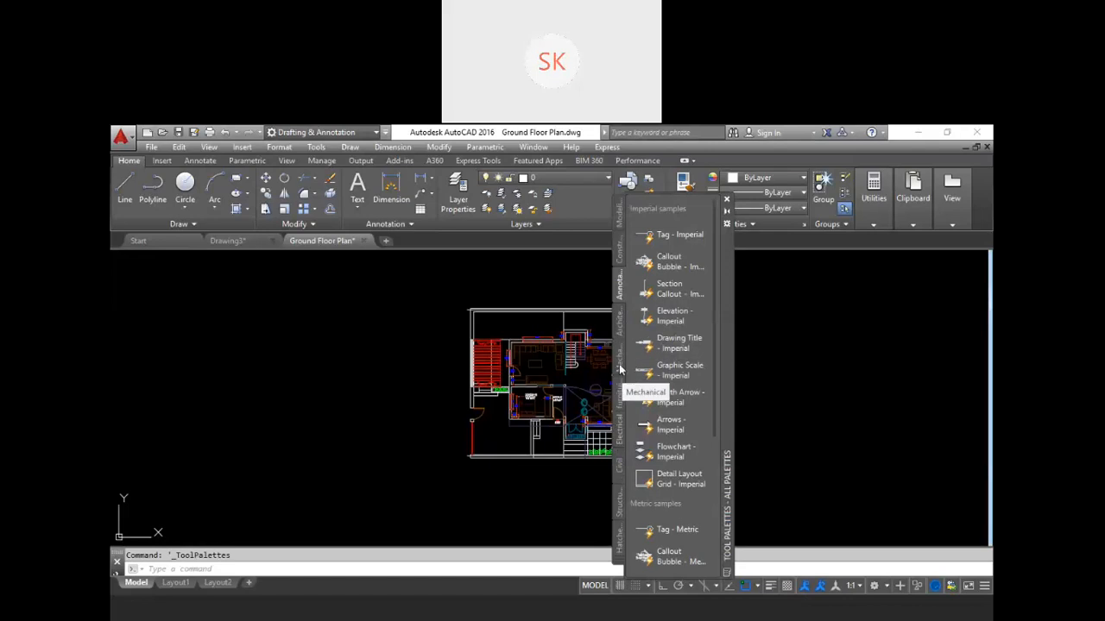
click(620, 369)
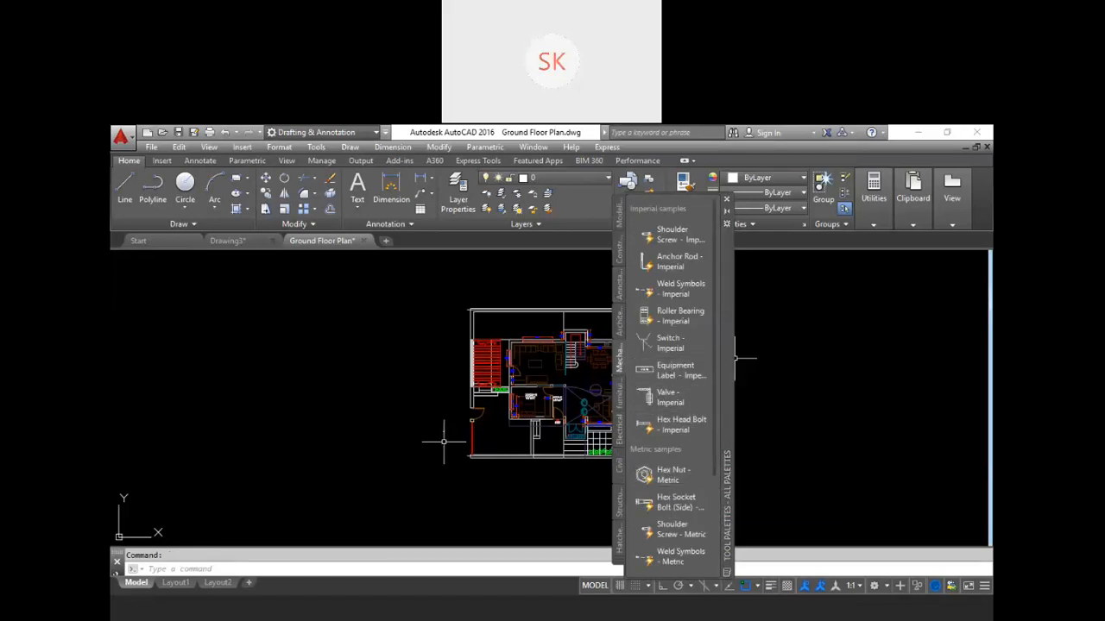
scroll(444, 443, up, 10)
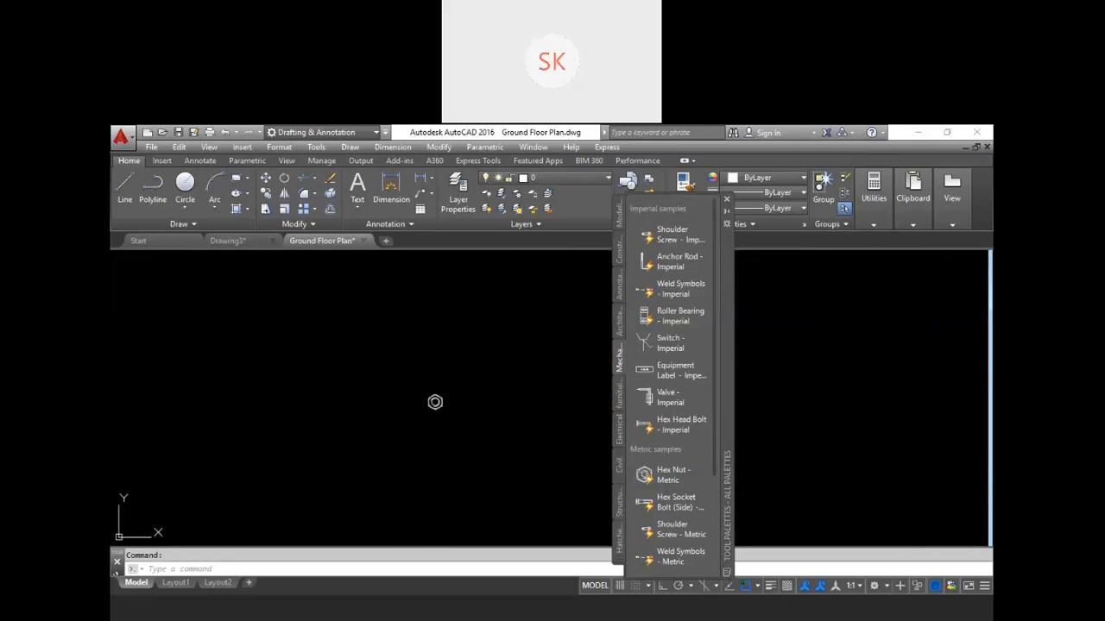
middle_drag(450, 404, 547, 357)
scroll(510, 353, up, 2)
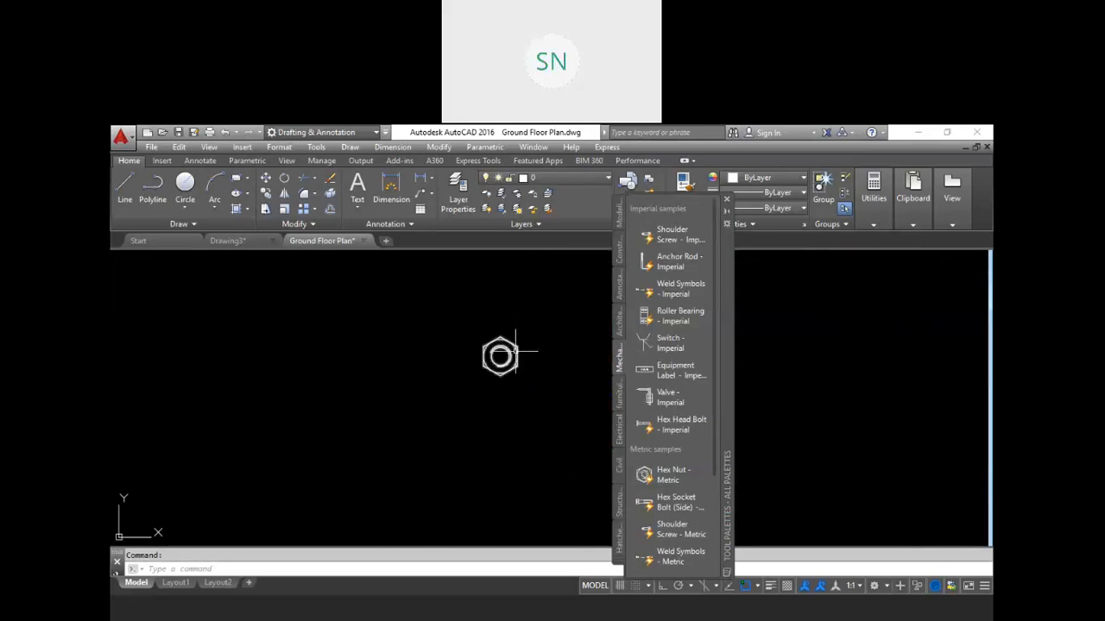
Try the hex nut at sizes M14 and M5, and set it to M12
click(511, 352)
click(525, 356)
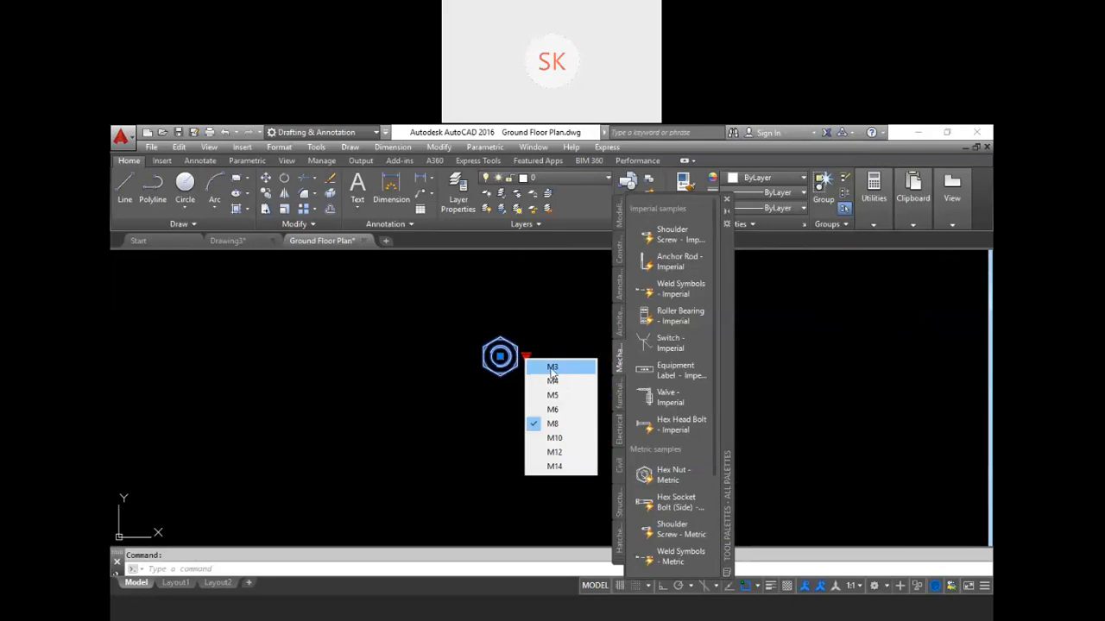
click(567, 466)
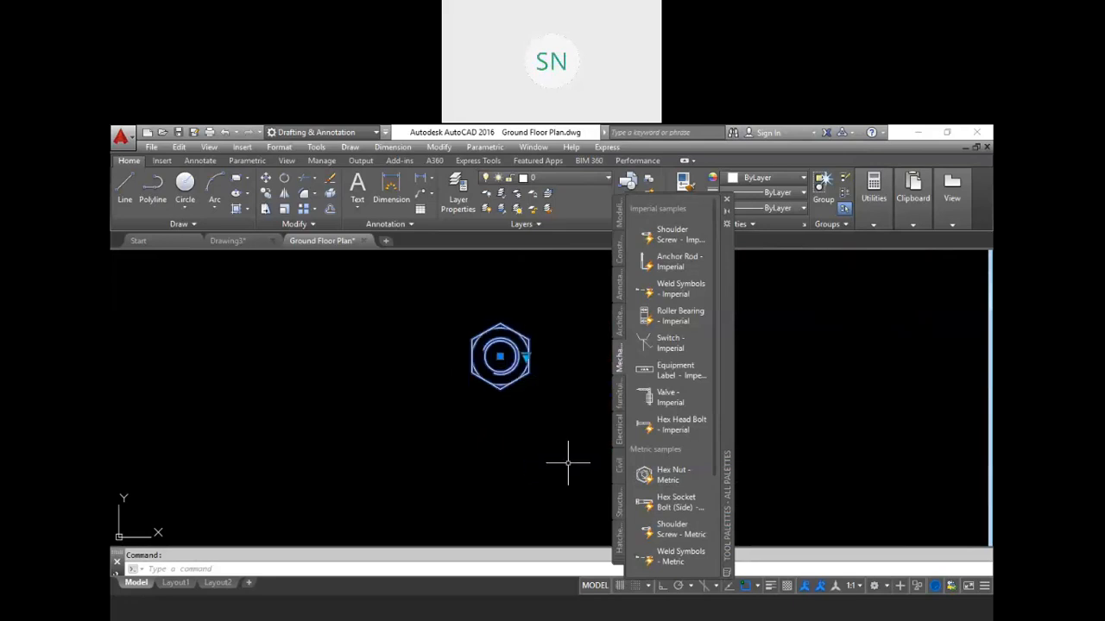
click(524, 356)
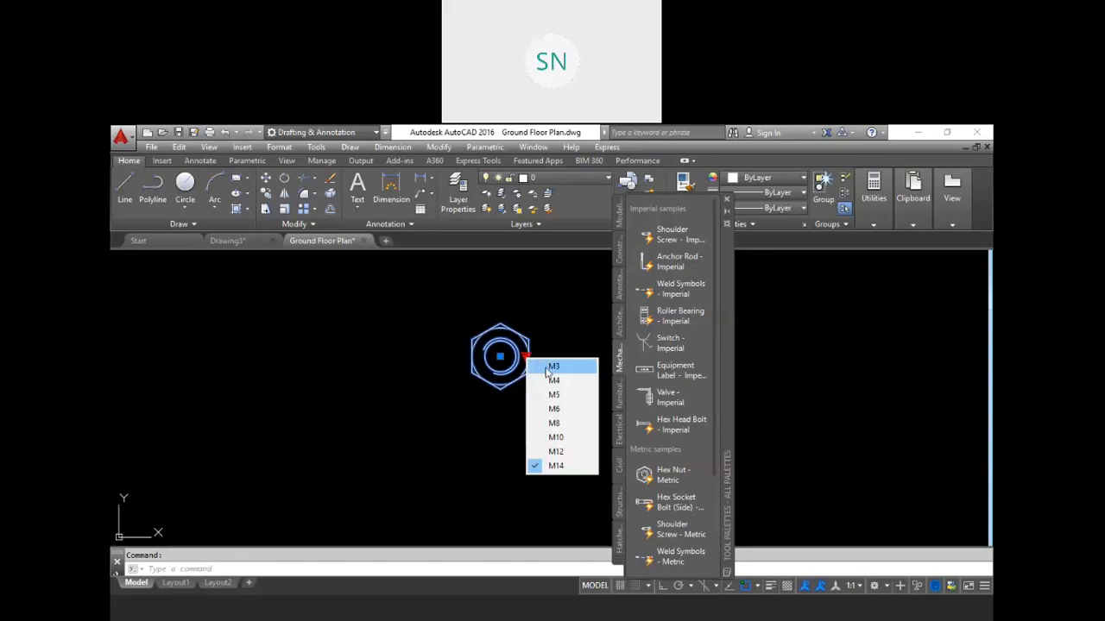
click(562, 394)
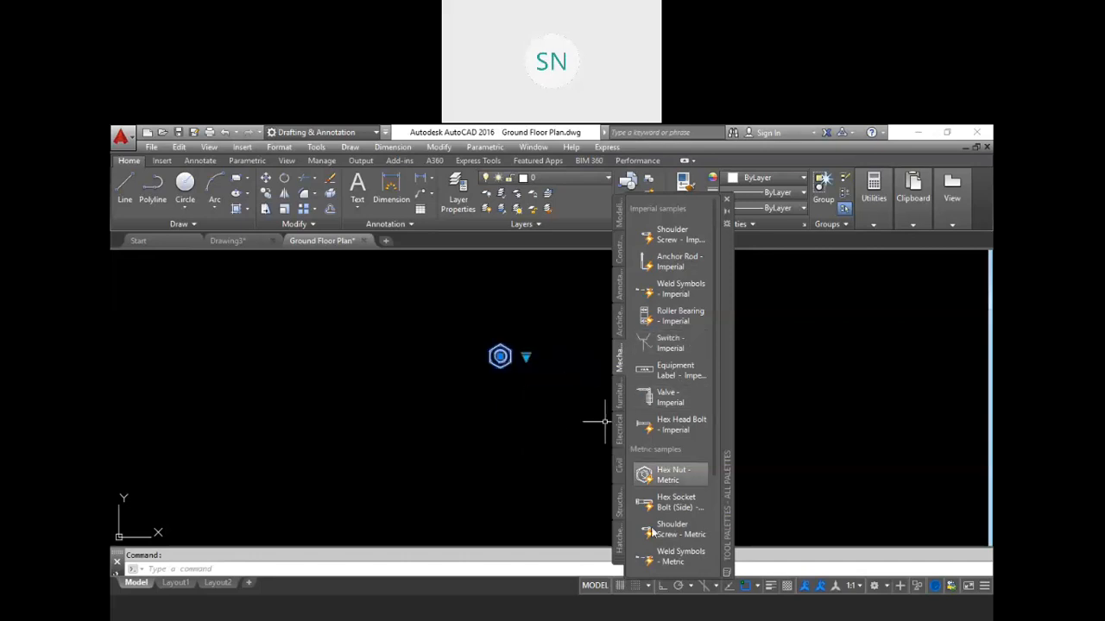
click(525, 356)
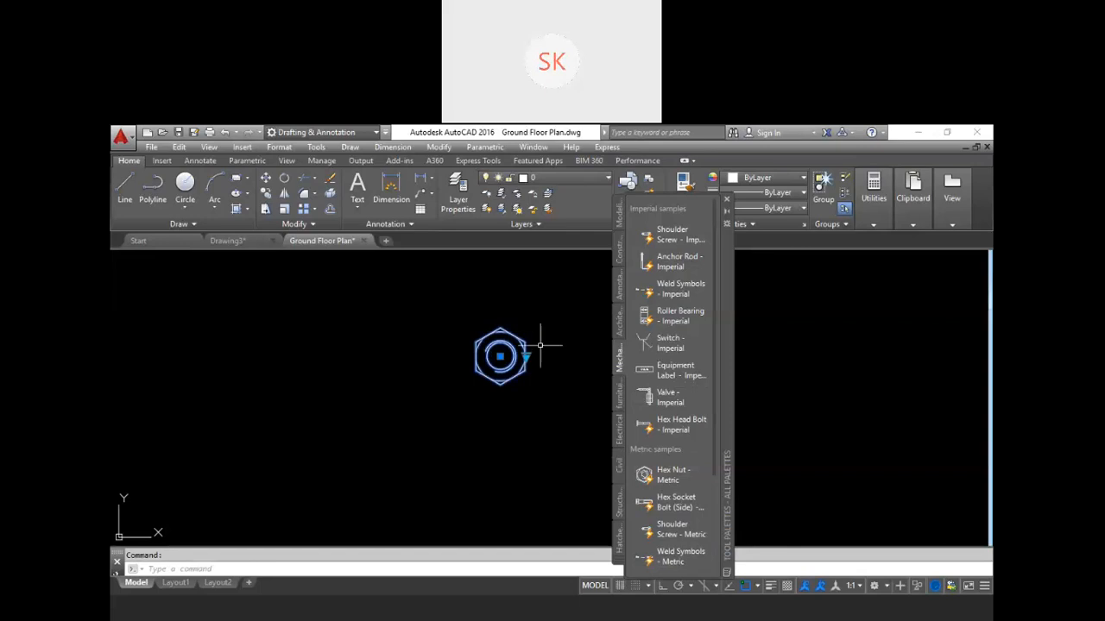
key(Escape)
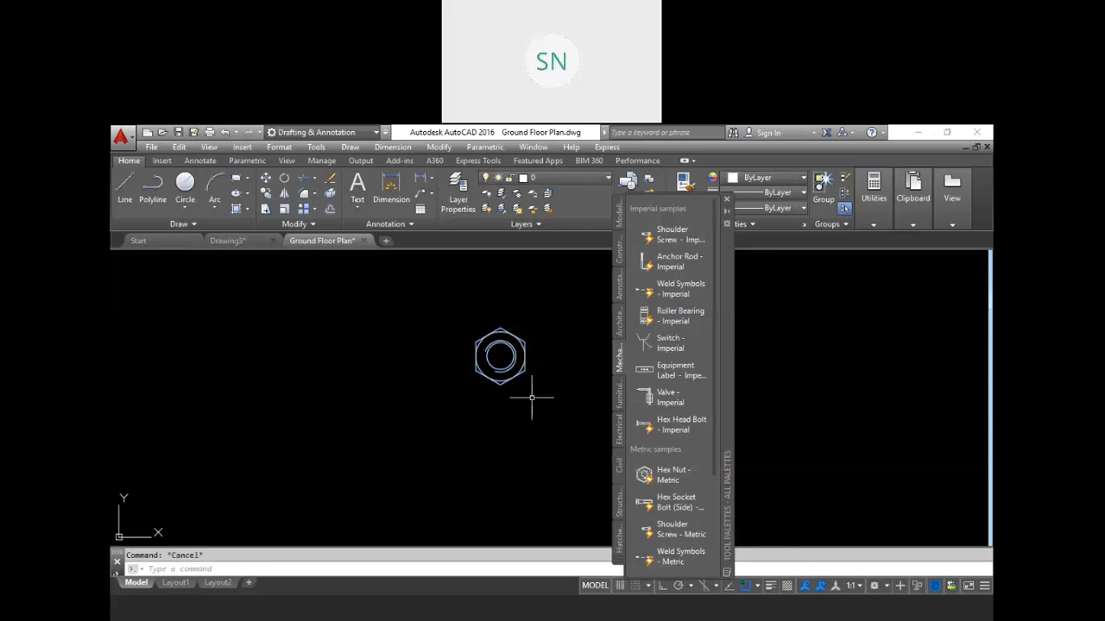
Scale the hex nut about its centre by a factor of 2
key(Return)
click(550, 402)
click(504, 357)
key(Return)
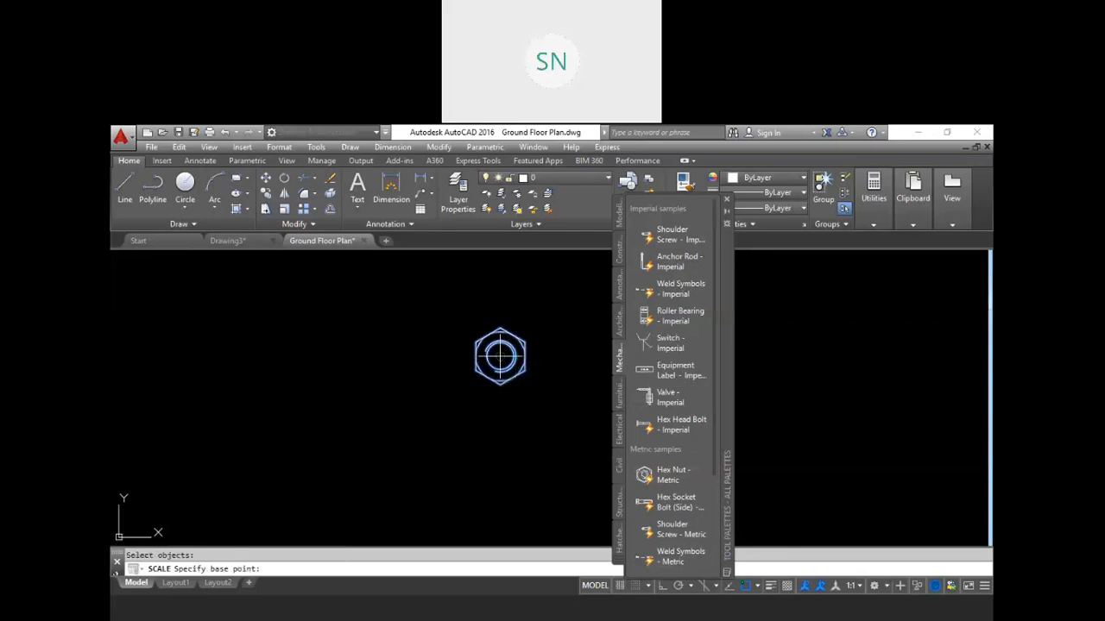
click(500, 356)
text(2)
key(Return)
key(Escape)
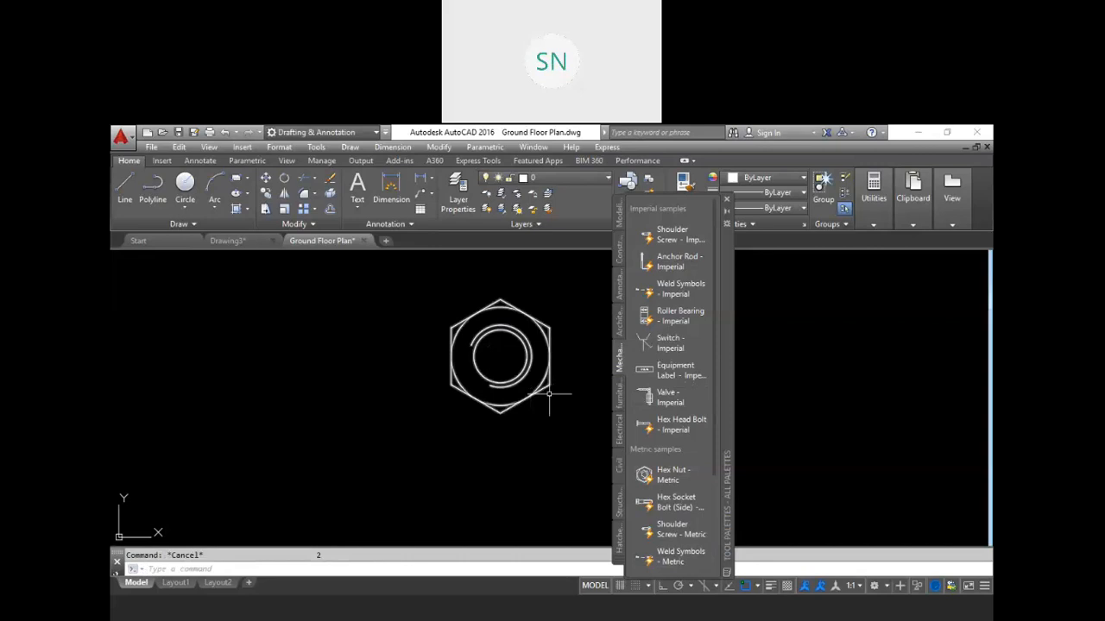
Set the doubled hex nut's size to M14 and deselect it
click(547, 353)
click(551, 356)
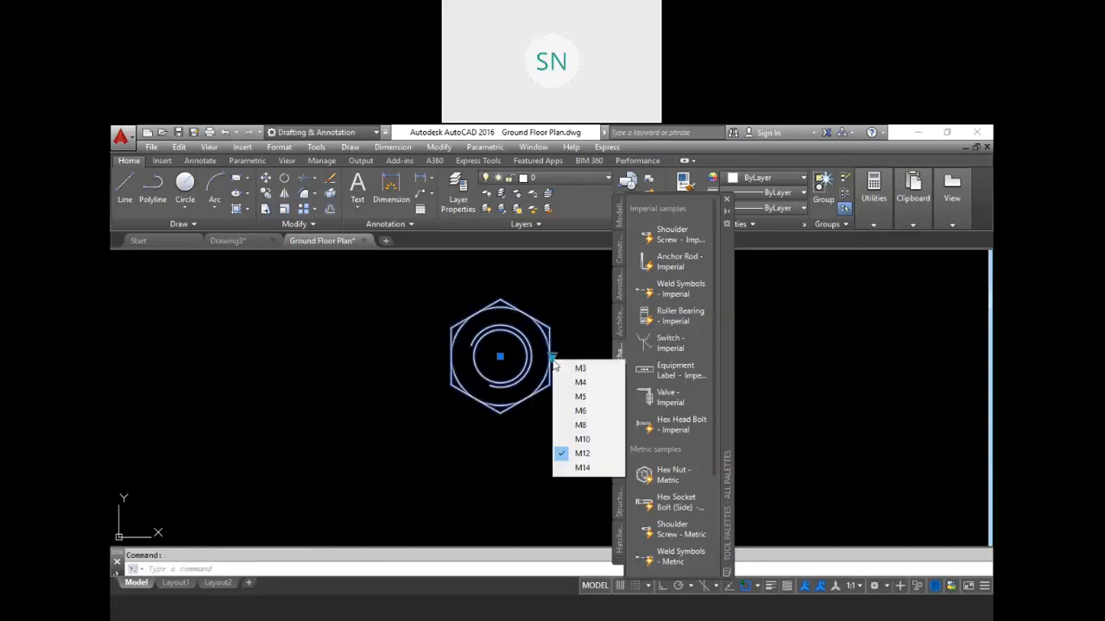
click(594, 471)
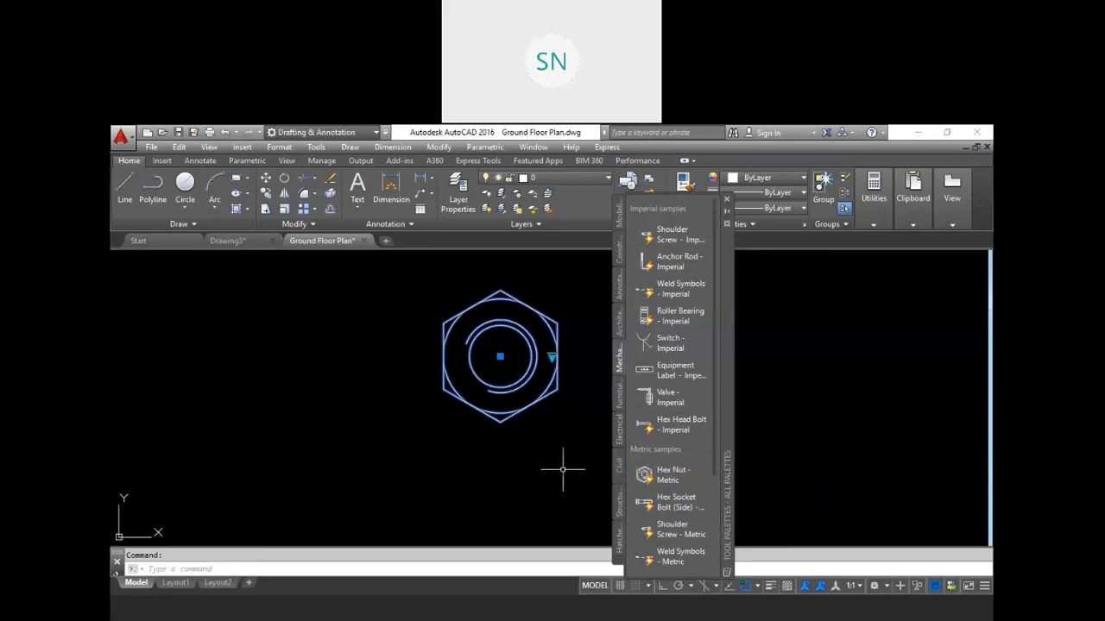
key(Escape)
key(Escape)
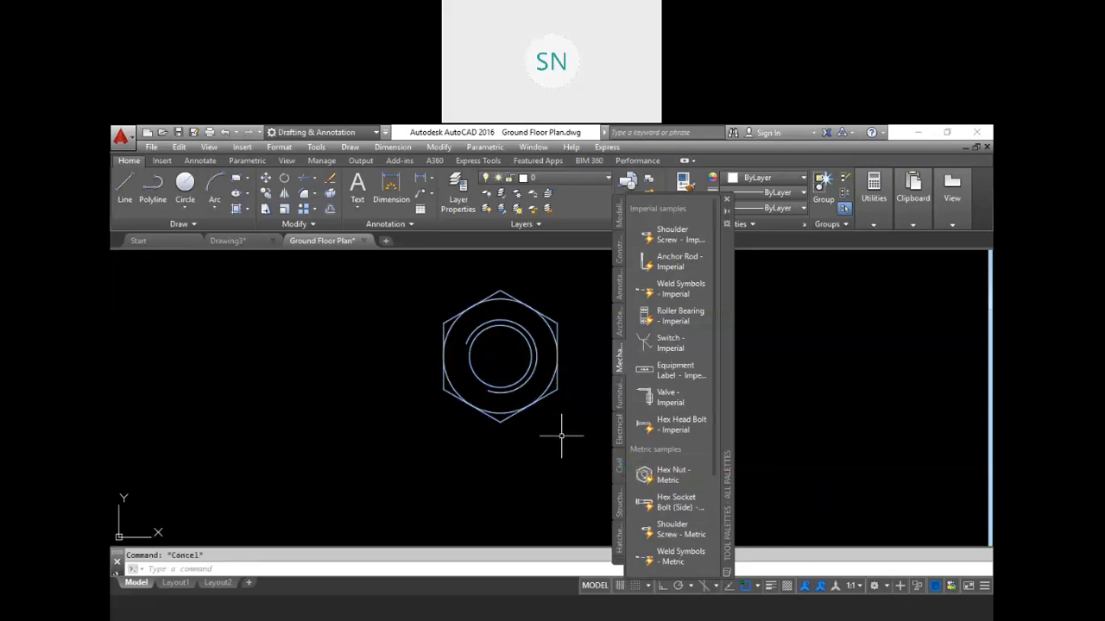
Scale the M14 hex nut about its centre by a factor of 3
text(sc)
key(Return)
click(561, 438)
click(490, 390)
key(Return)
click(499, 356)
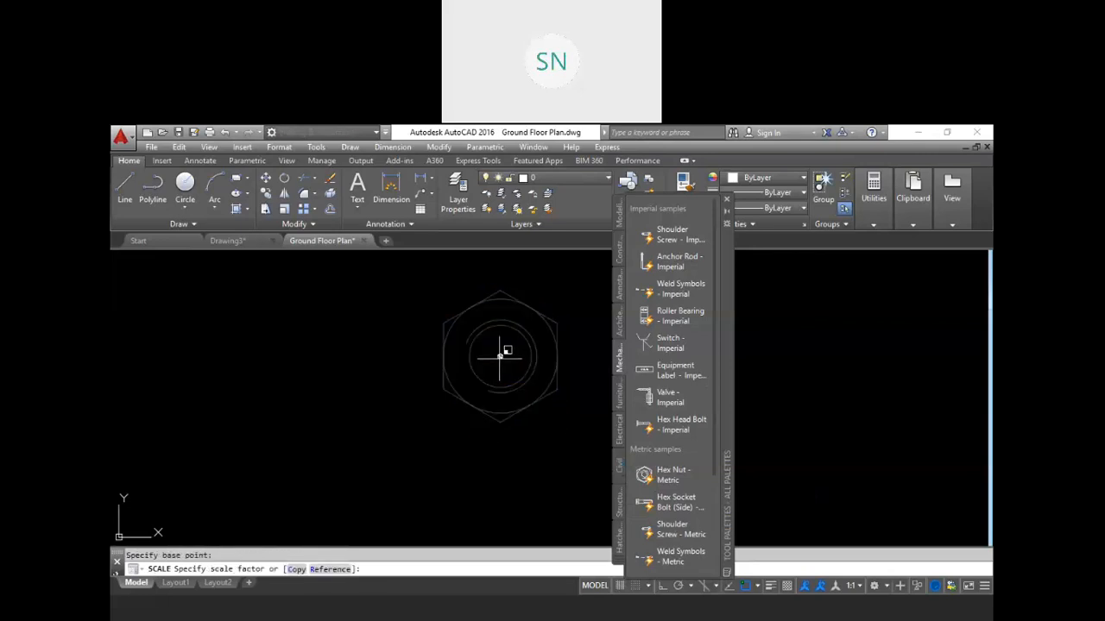
text(3)
key(Return)
scroll(552, 366, down, 4)
Switch the enlarged hex nut through smaller sizes, including M10, and set it to M8
click(543, 361)
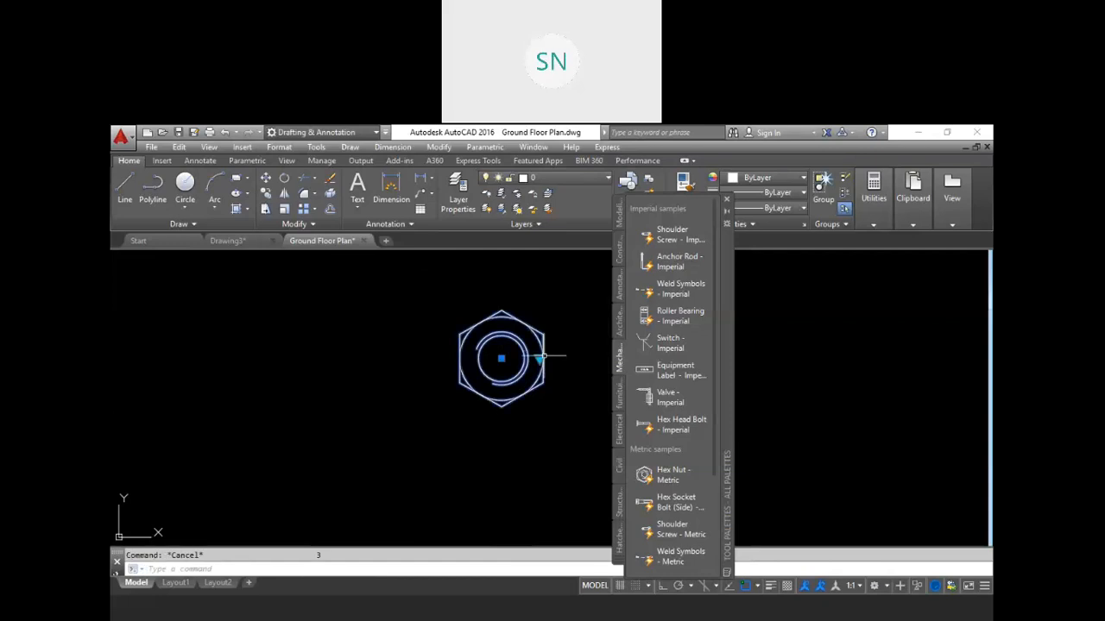
click(537, 357)
click(565, 439)
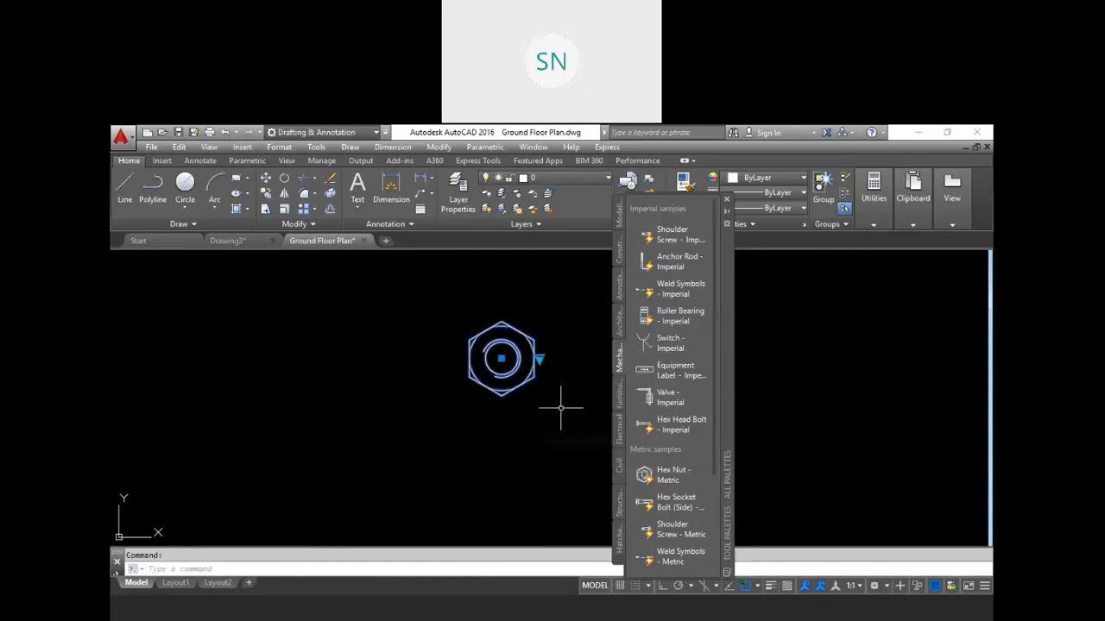
click(539, 359)
click(567, 382)
click(538, 359)
click(568, 412)
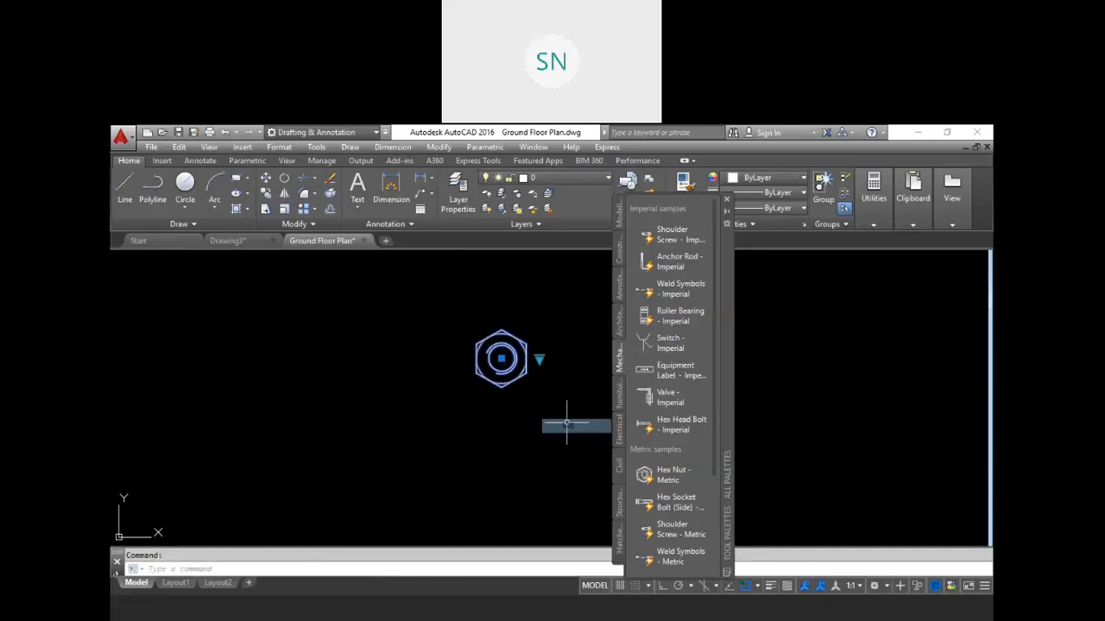
right_click(514, 355)
key(Escape)
key(Escape)
Erase the hex nut beside the floor plan
scroll(535, 393, down, 5)
scroll(531, 392, down, 5)
middle_drag(550, 403, 513, 406)
click(510, 407)
click(476, 379)
click(445, 362)
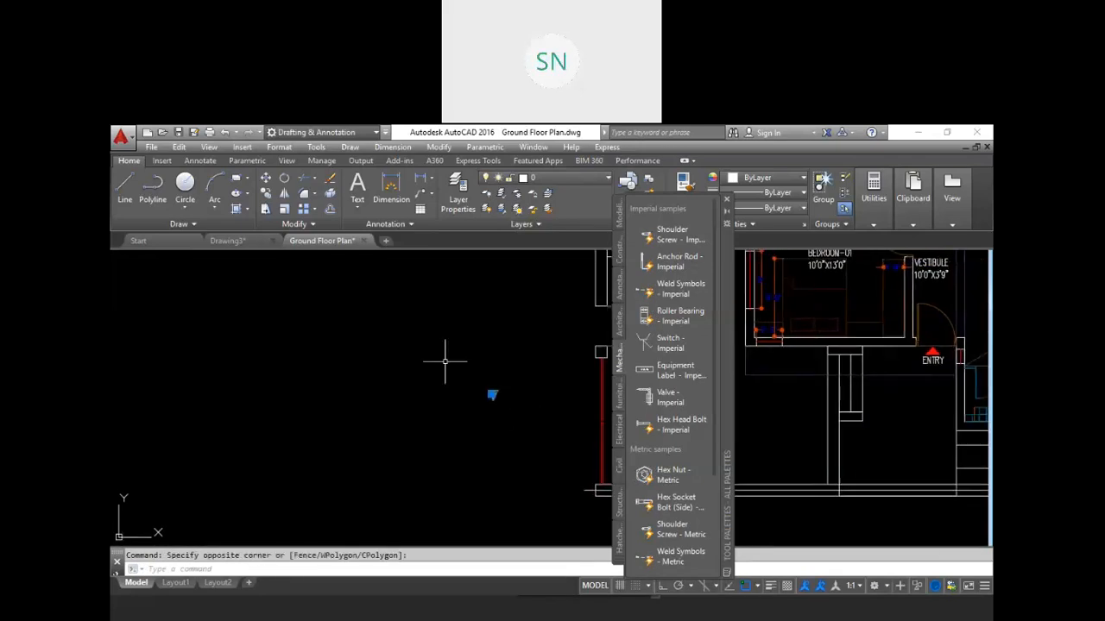
text(e)
key(Return)
scroll(535, 393, down, 4)
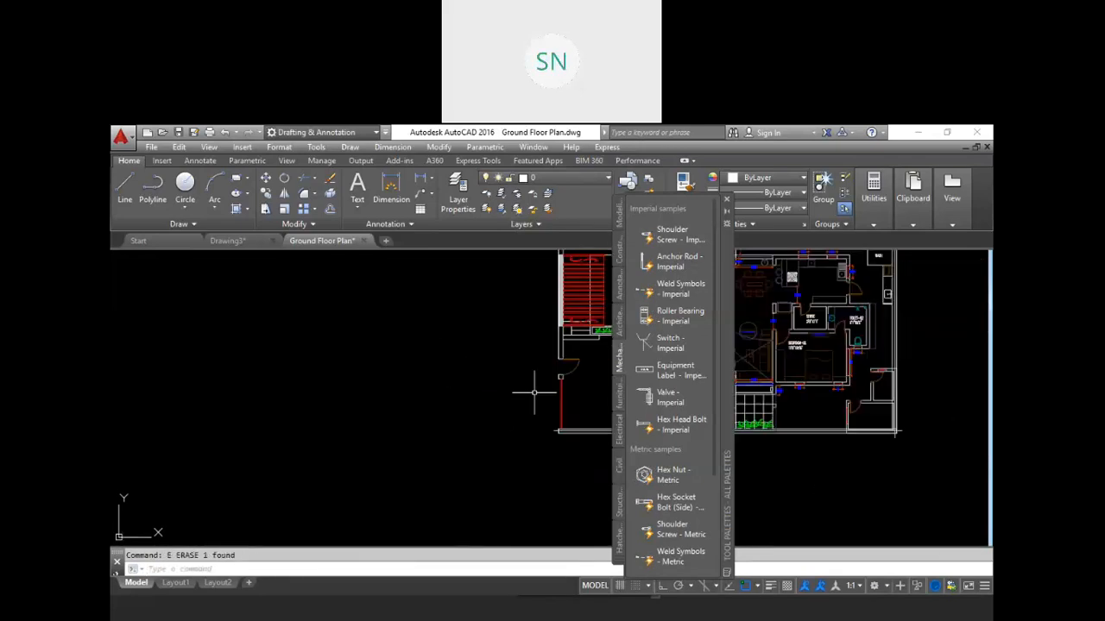
middle_drag(537, 420, 489, 440)
scroll(505, 423, up, 2)
middle_drag(534, 388, 540, 402)
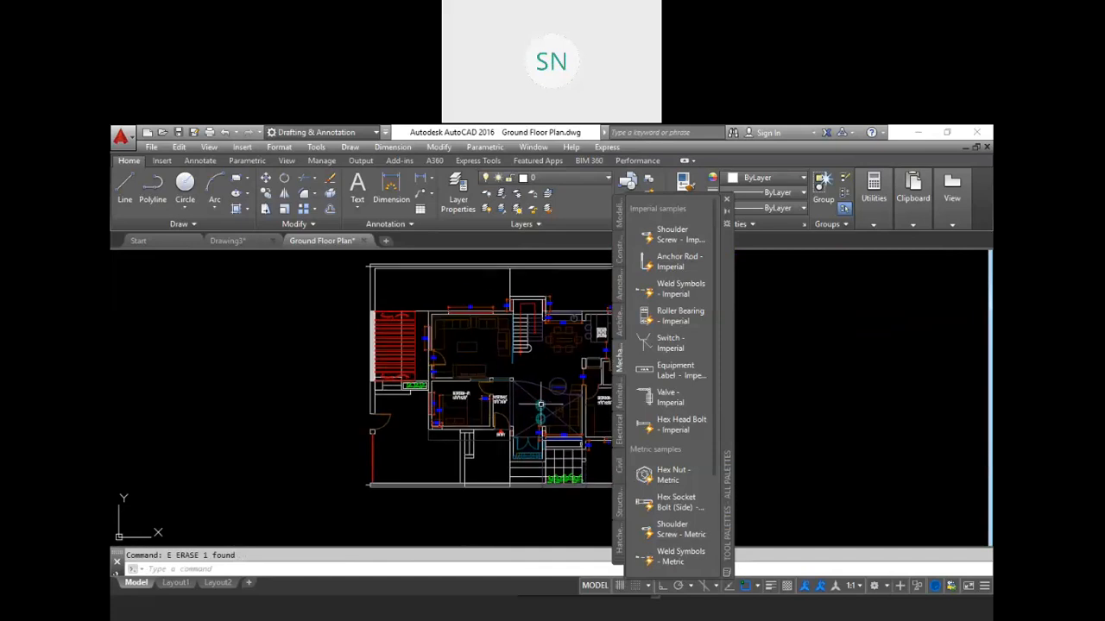